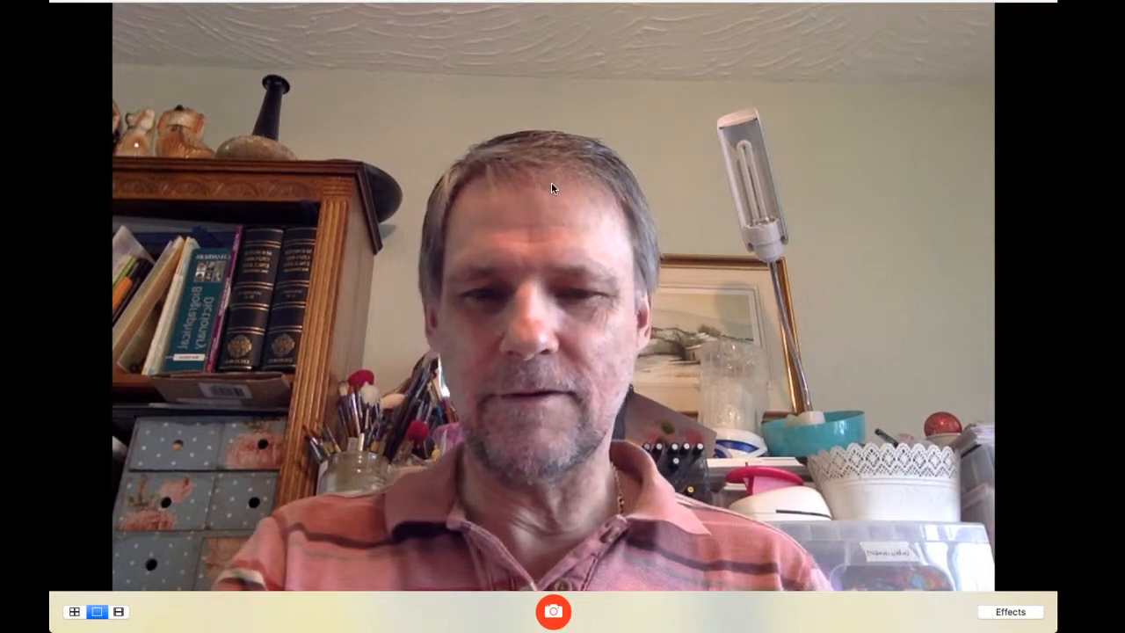
Show the Photo Booth camera view in full screen and apply the Lovestruck effect
key("Escape")
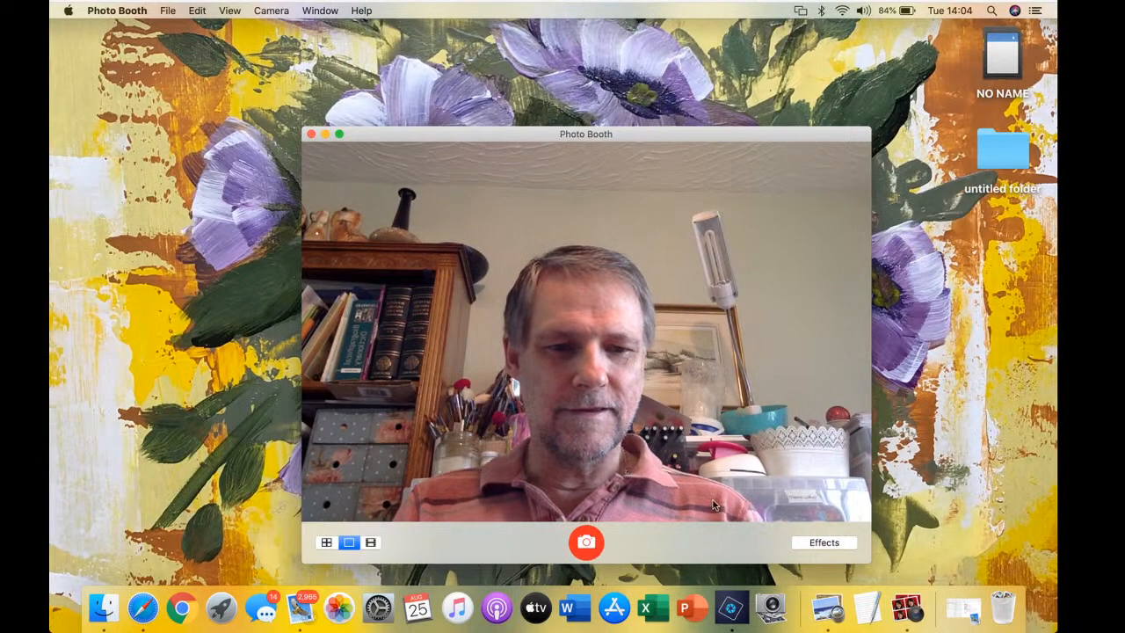
left_click(339, 134)
left_click(1005, 611)
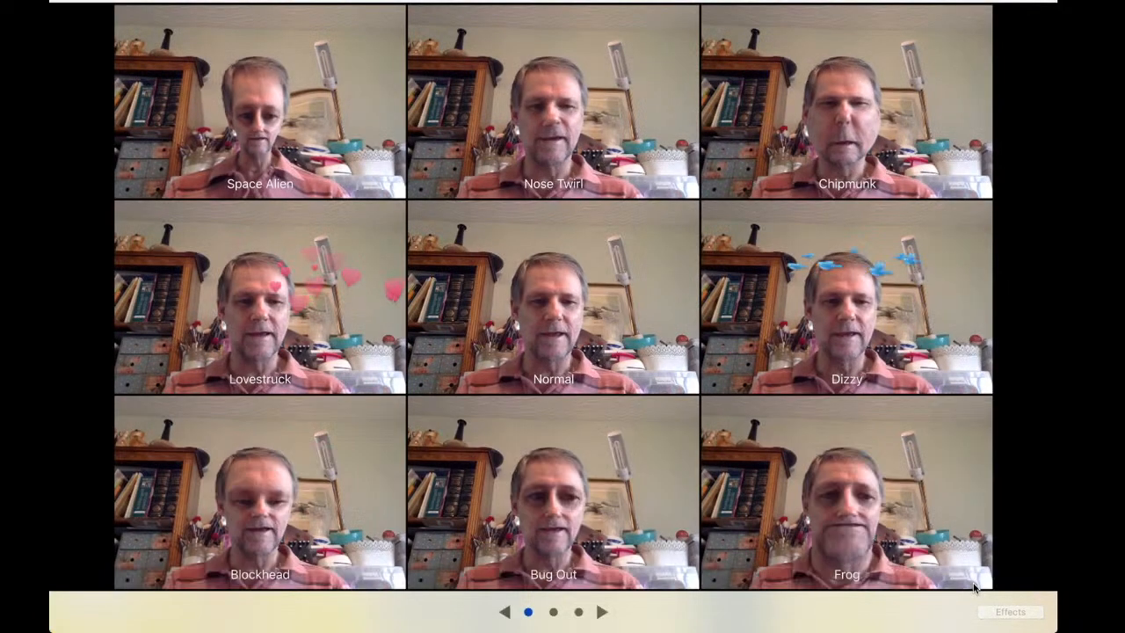
left_click(264, 308)
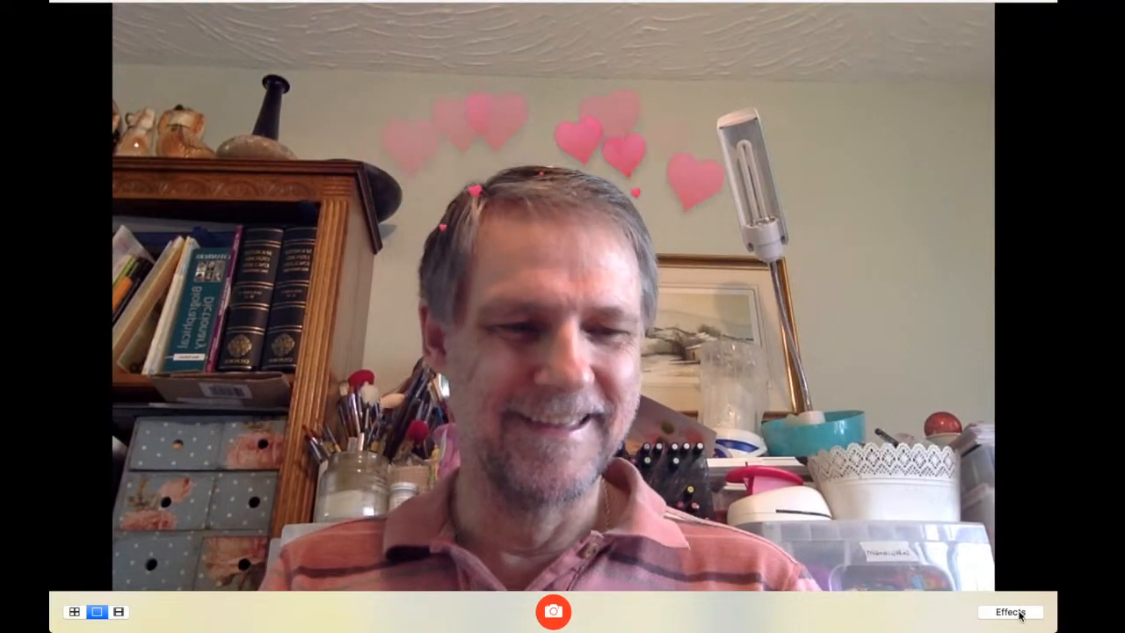
Change the camera effect to Dizzy, leave full screen and close the Photo Booth window
left_click(1009, 613)
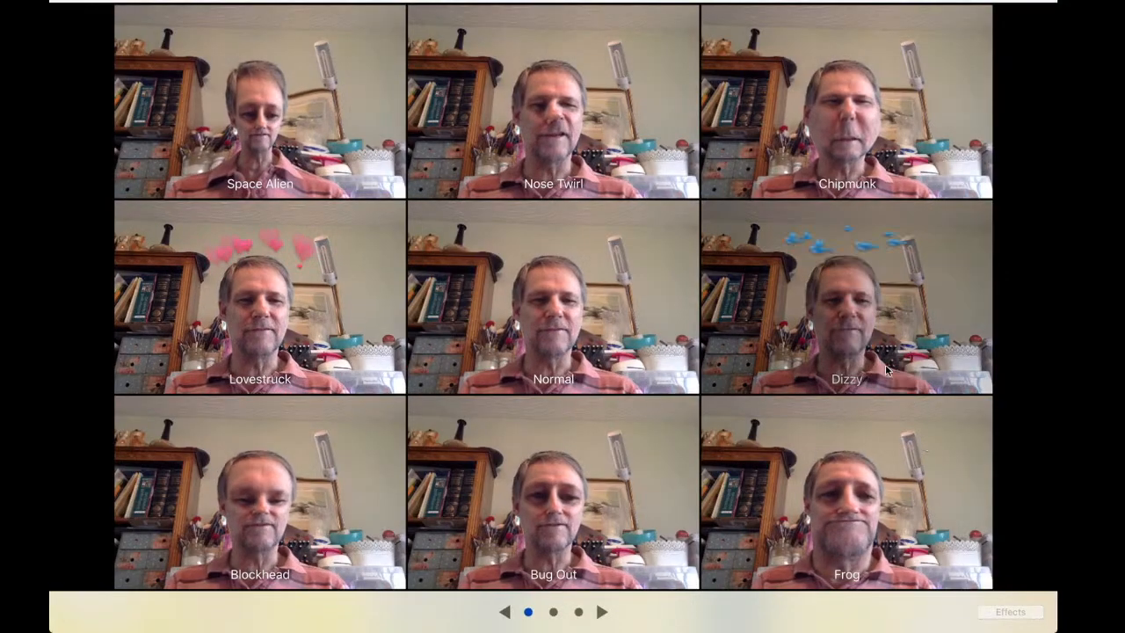
left_click(883, 349)
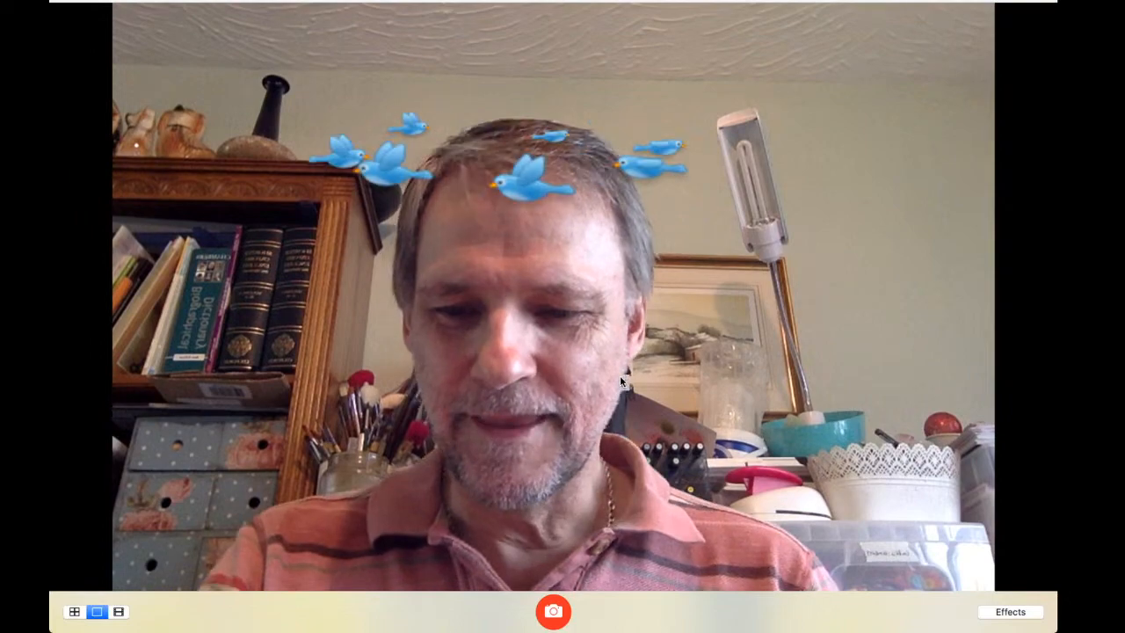
key("Escape")
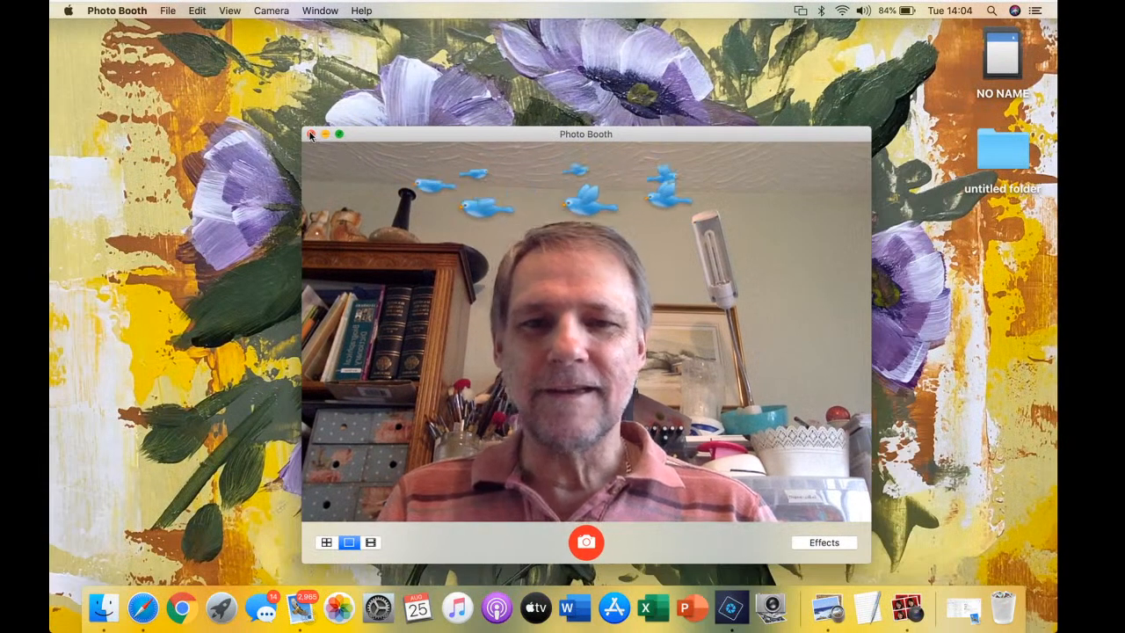
left_click(311, 135)
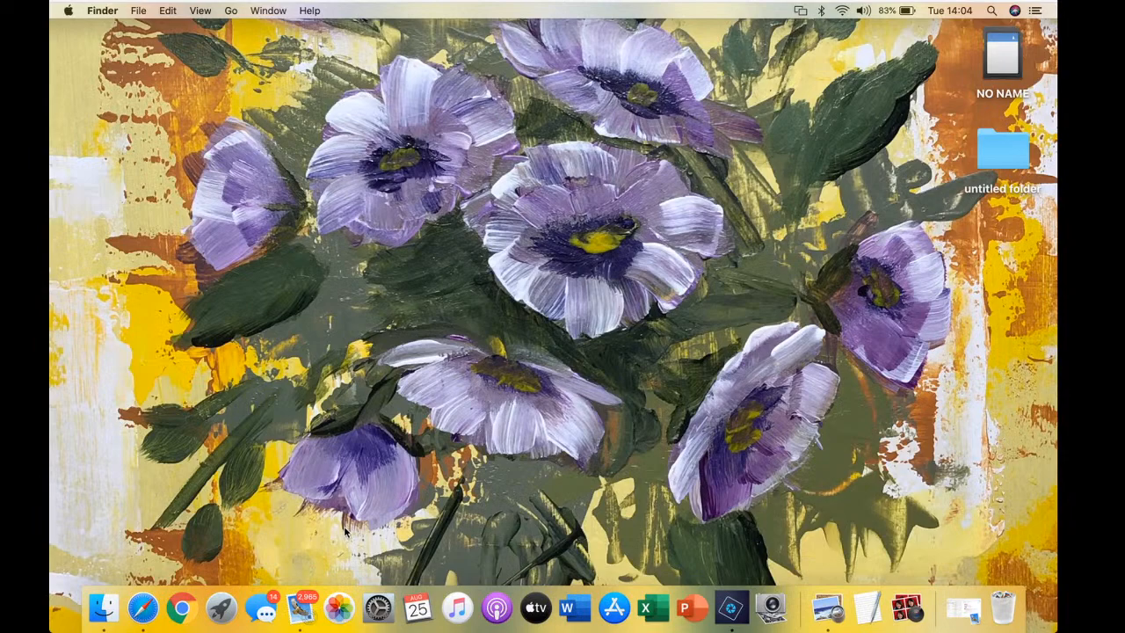
Switch to Microsoft Word, open the recent document "birds flying" and show its window in full screen
left_click(579, 616)
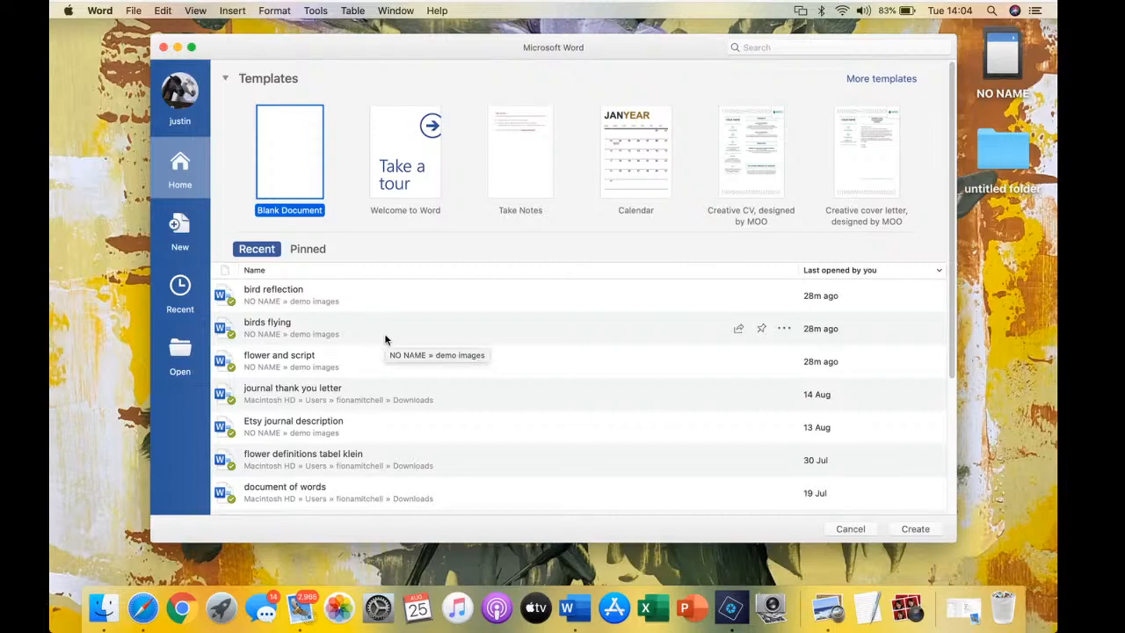
left_click(384, 339)
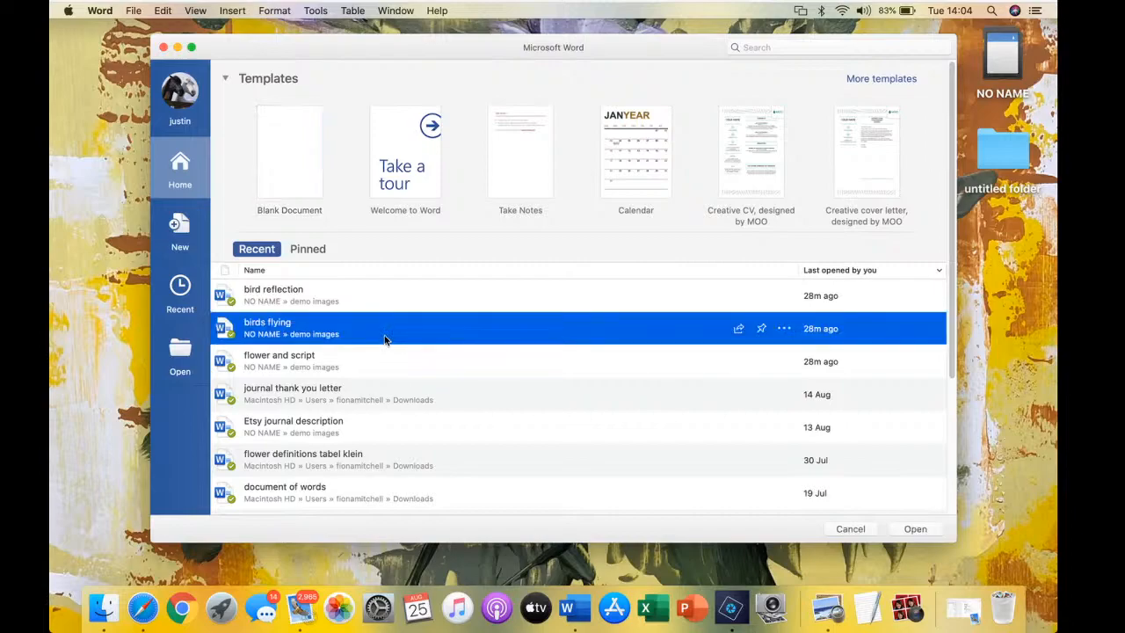
double_click(384, 339)
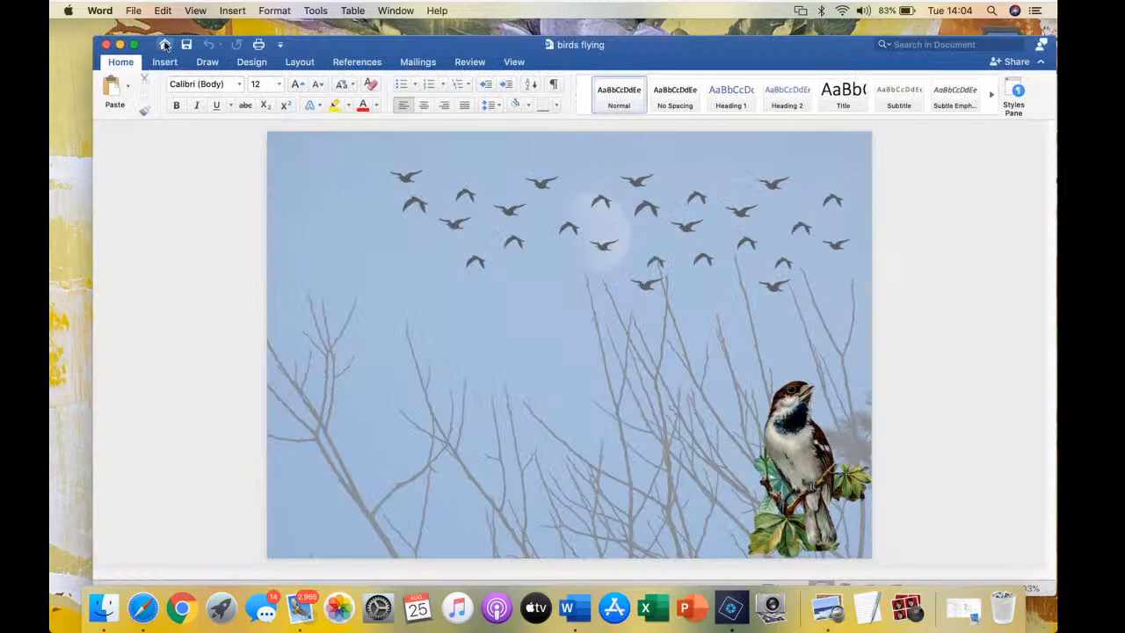
left_click(134, 44)
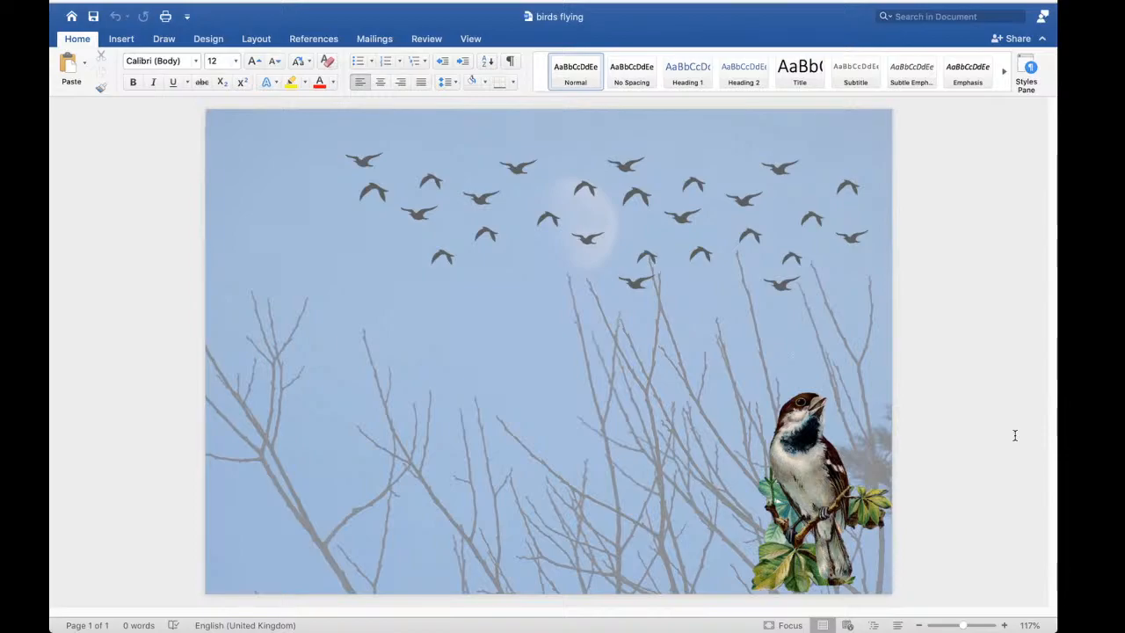
Move the sparrow picture across the page and back to the lower-right corner, and shift the flock of flying birds to the left
left_click_drag(835, 510, 560, 479)
left_click_drag(494, 419, 826, 485)
left_click(591, 243)
left_click_drag(591, 244, 535, 247)
left_click(576, 397)
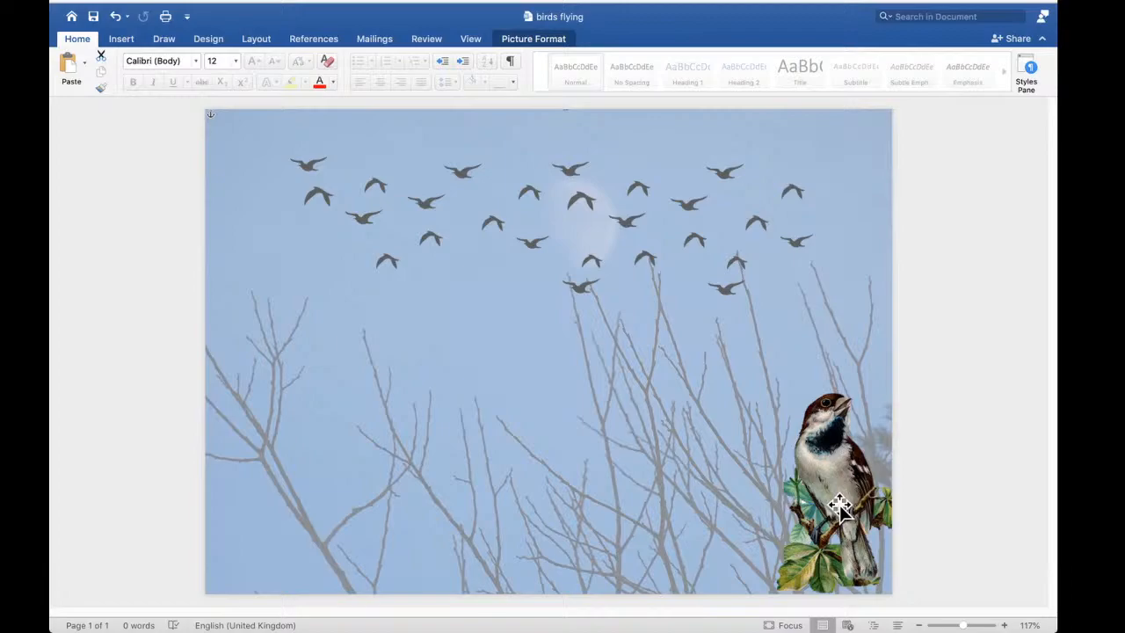
Move the flock of flying birds further down the page, over the tree tops, leaving the sparrow in place
left_click(582, 292)
mouse_move(583, 292)
left_mouse_down()
mouse_move(522, 331)
mouse_move(587, 306)
left_mouse_up()
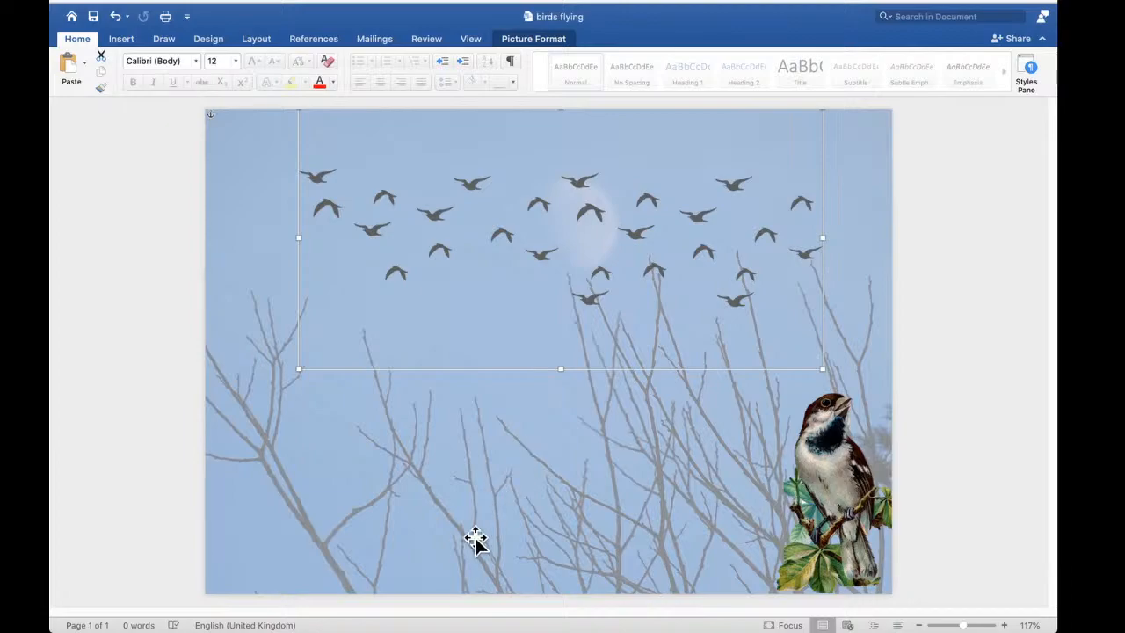
left_click_drag(511, 323, 510, 351)
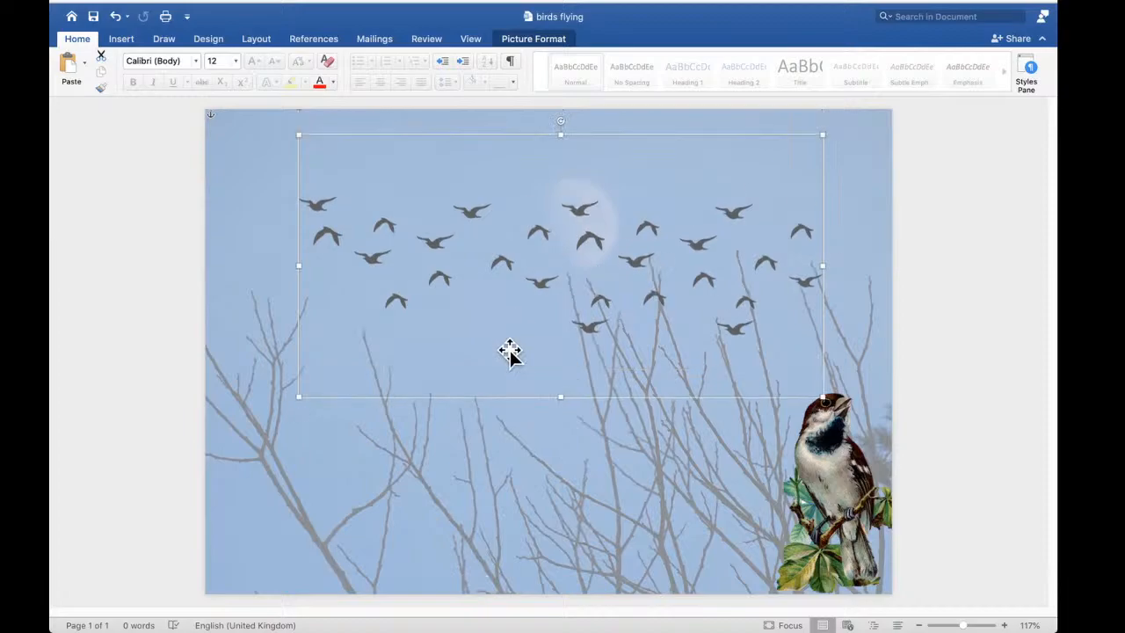
left_click(835, 472)
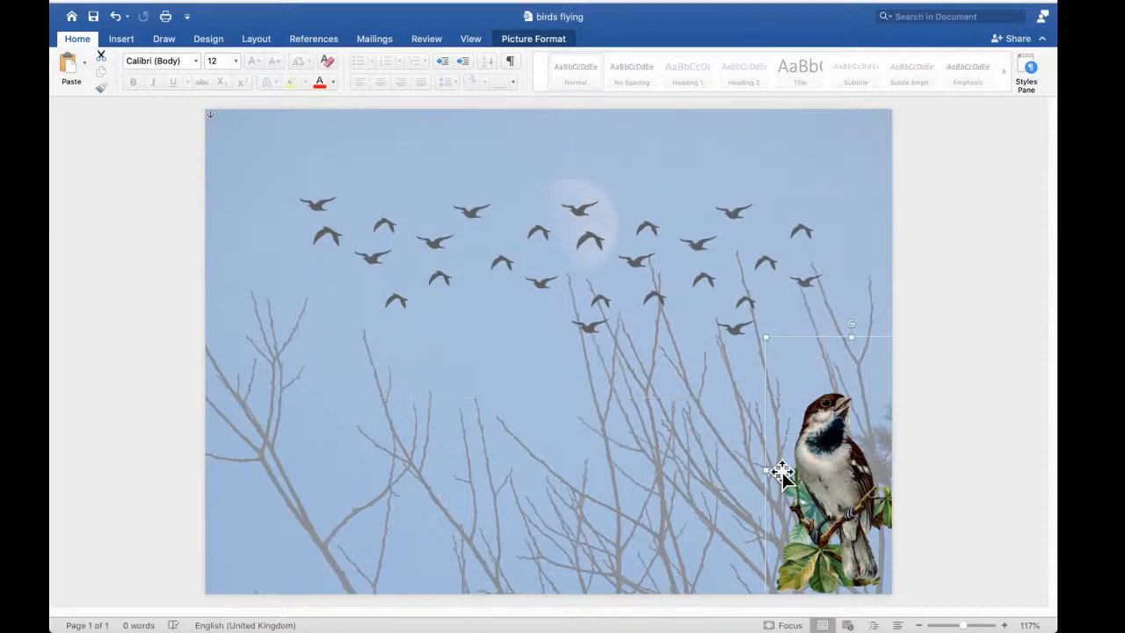
left_click(643, 383)
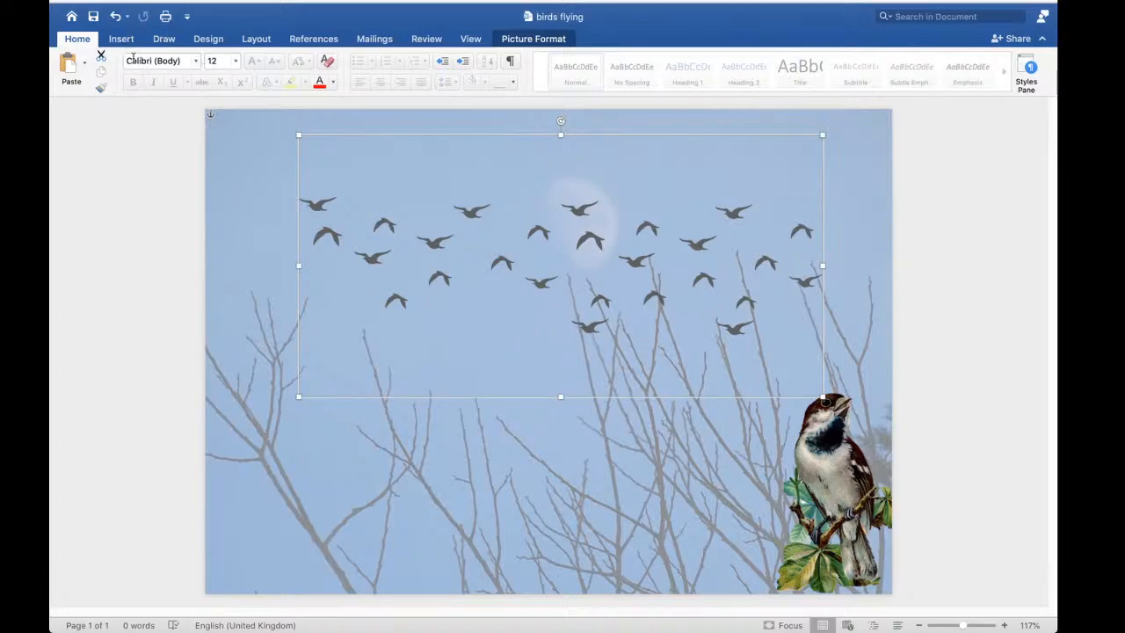
Create a new blank document
mouse_move(87, 8)
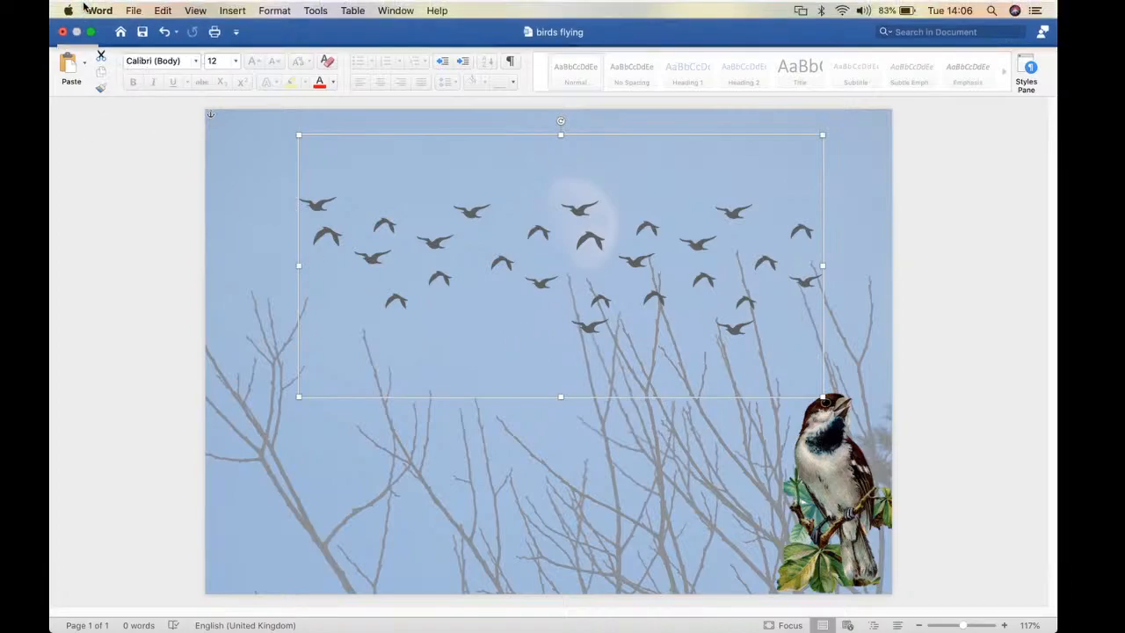
left_click(133, 11)
left_click(154, 29)
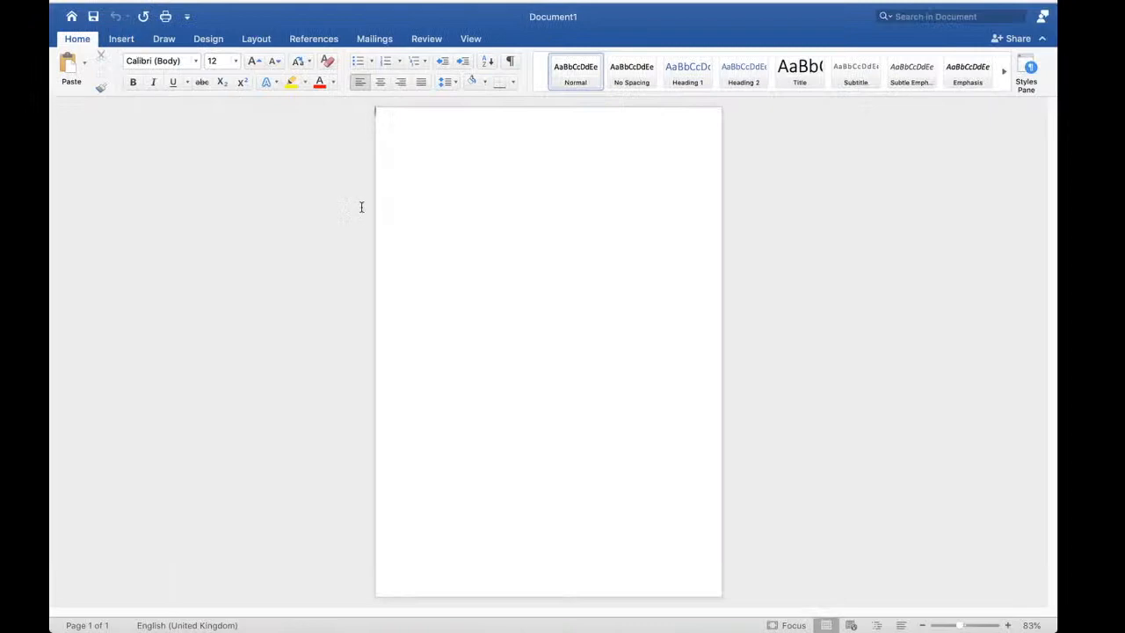
Set the blank document's orientation to landscape and zoom the view to one whole page
left_click(249, 42)
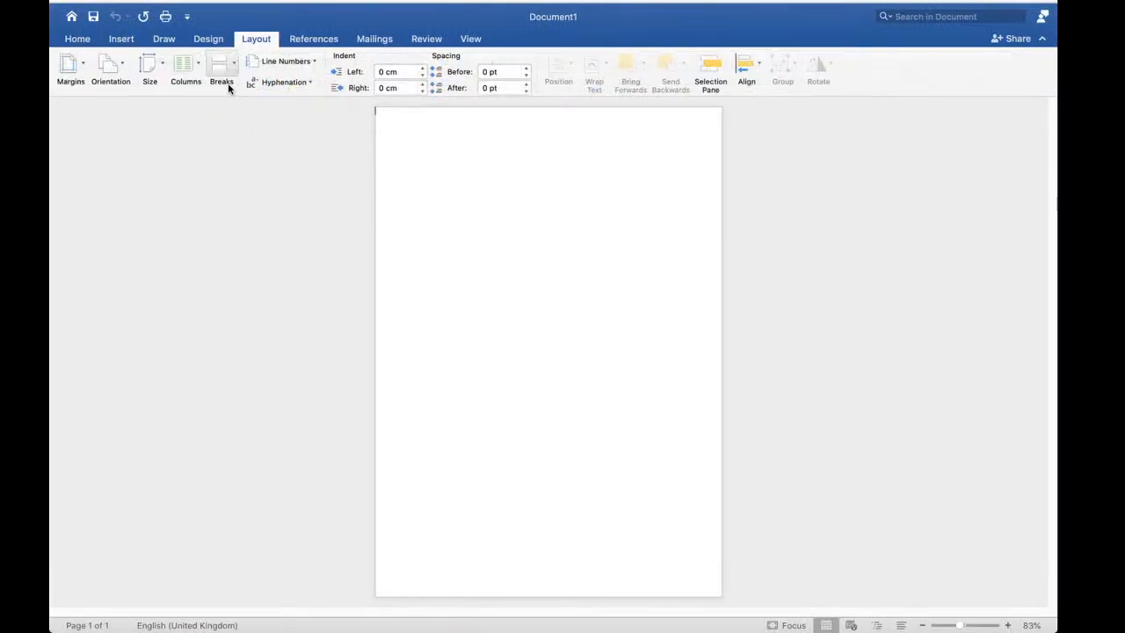
left_click(112, 68)
left_click(135, 126)
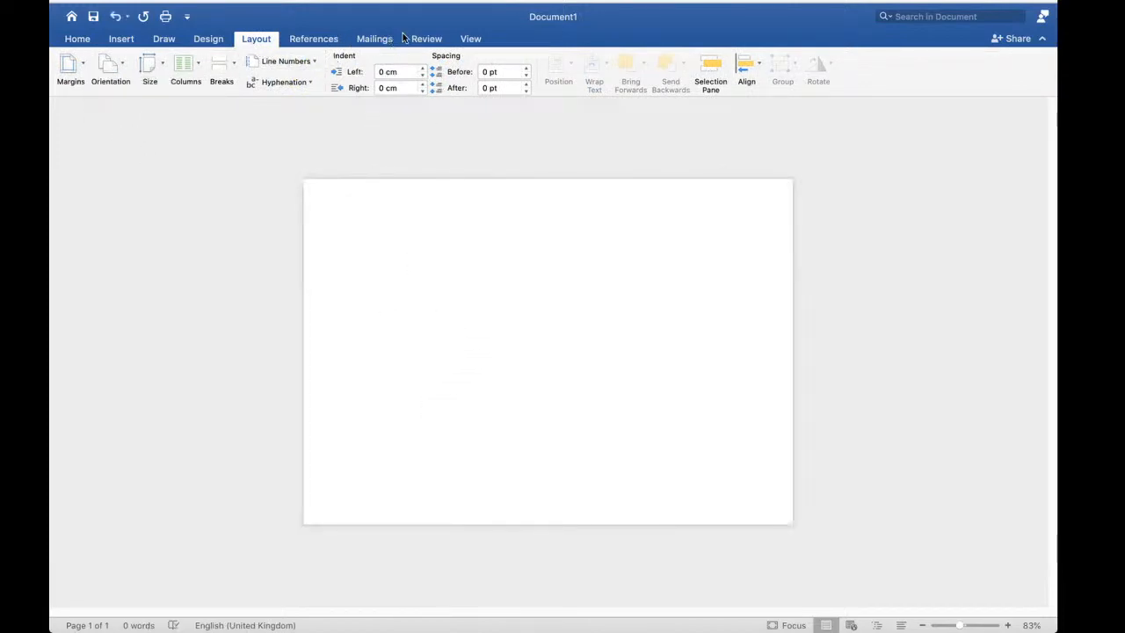
left_click(465, 38)
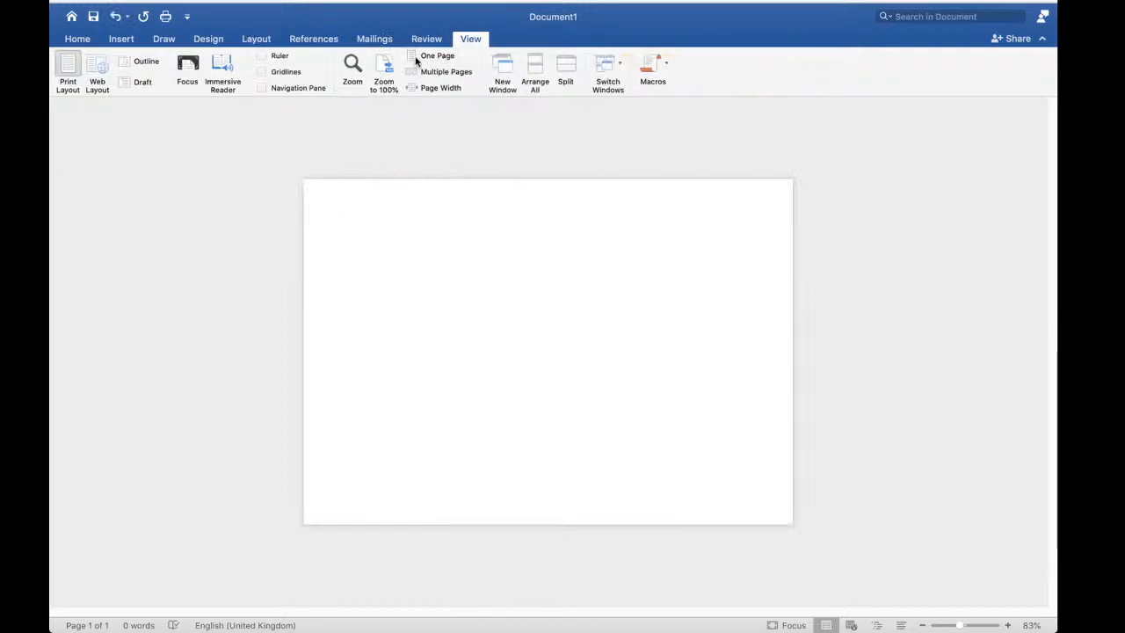
left_click(437, 57)
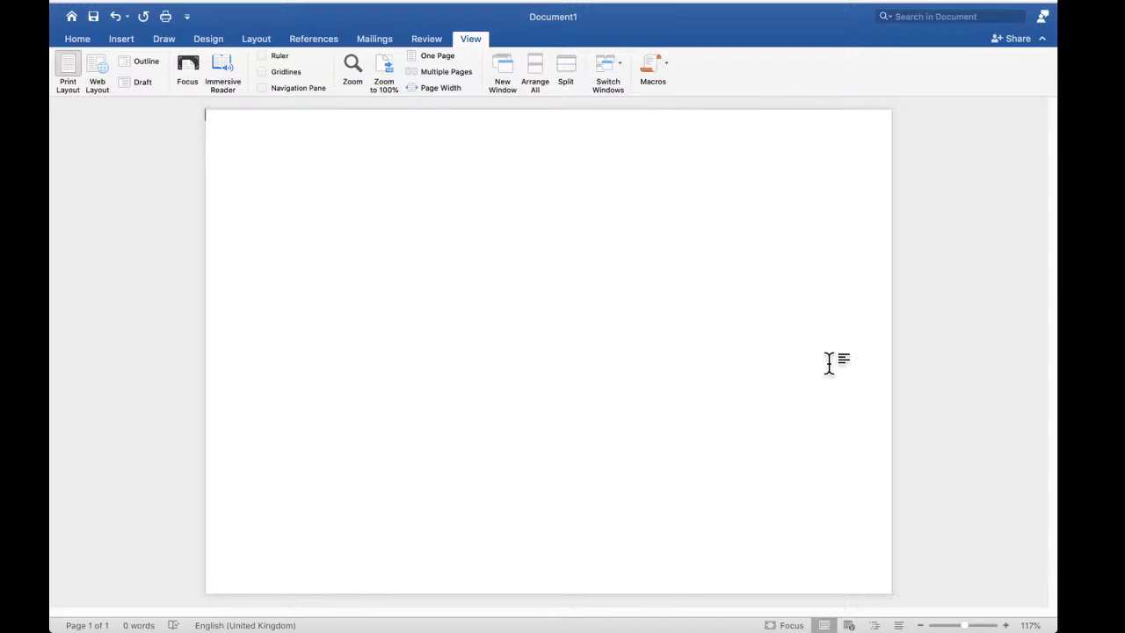
Insert DSC01340.JPG from the demo images folder on the NO NAME drive and stretch it down to fill the page, 21.05 cm high
left_click(121, 40)
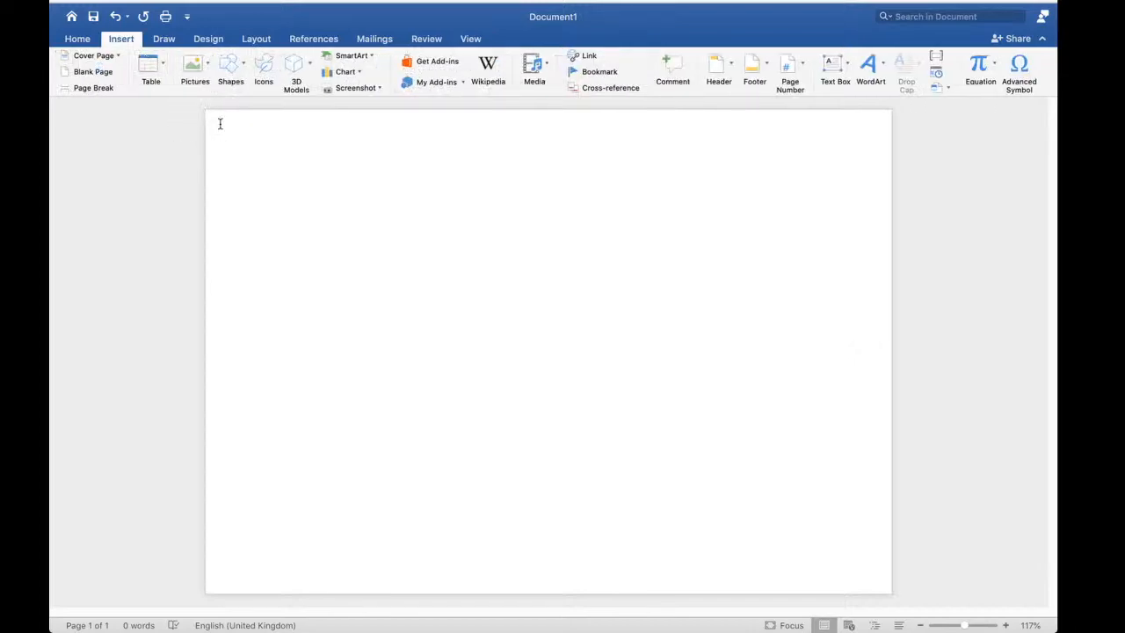
left_click(207, 70)
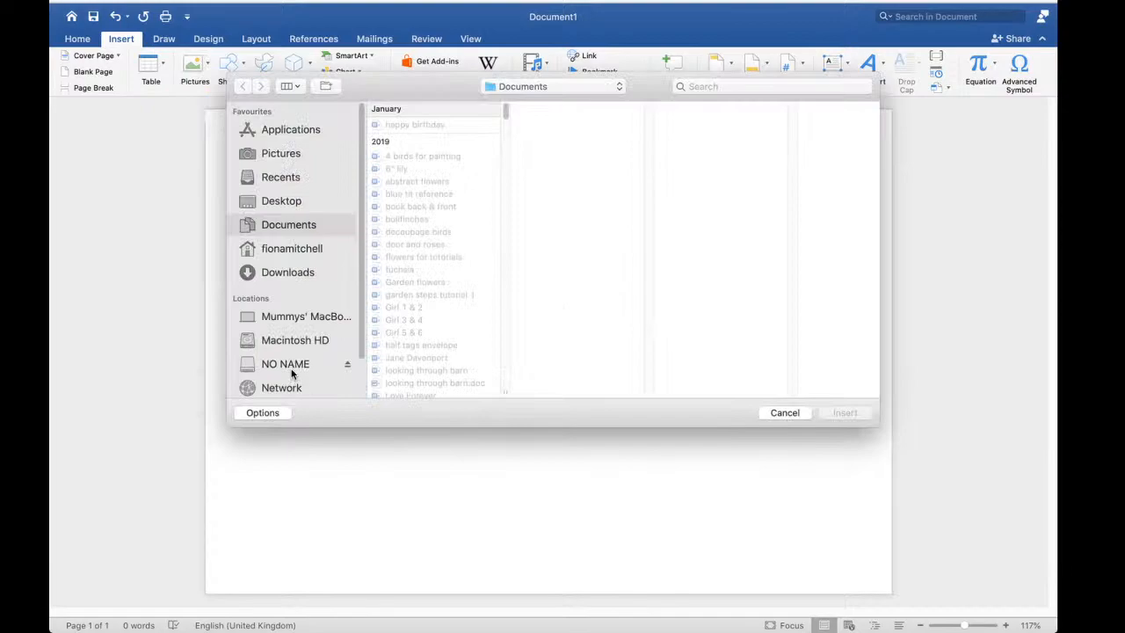
left_click(292, 369)
left_click(437, 127)
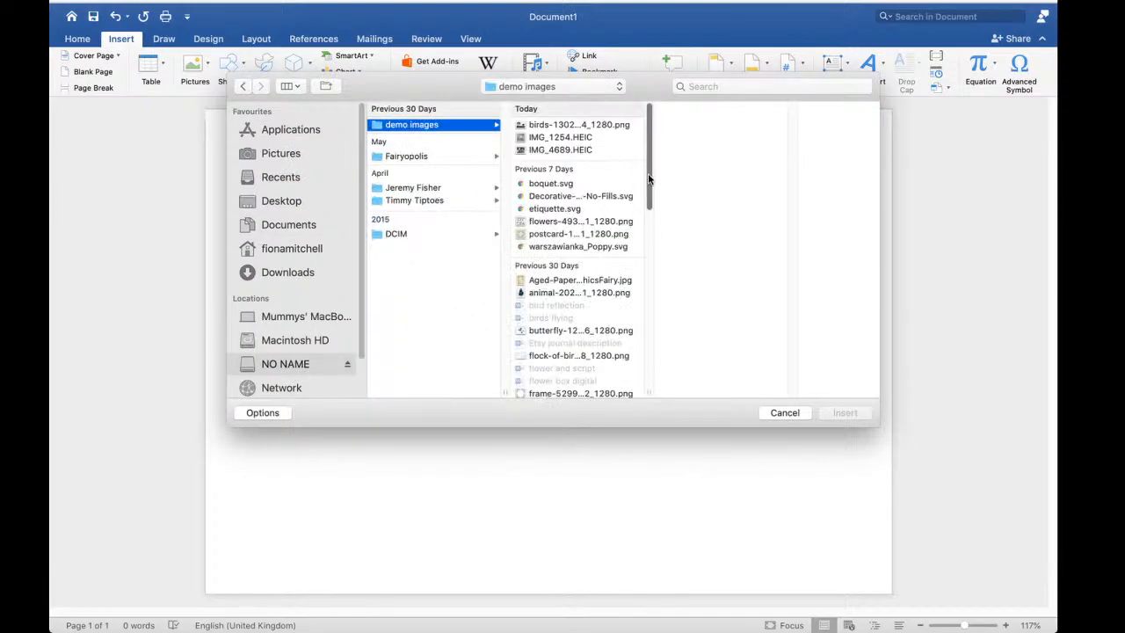
left_click(291, 86)
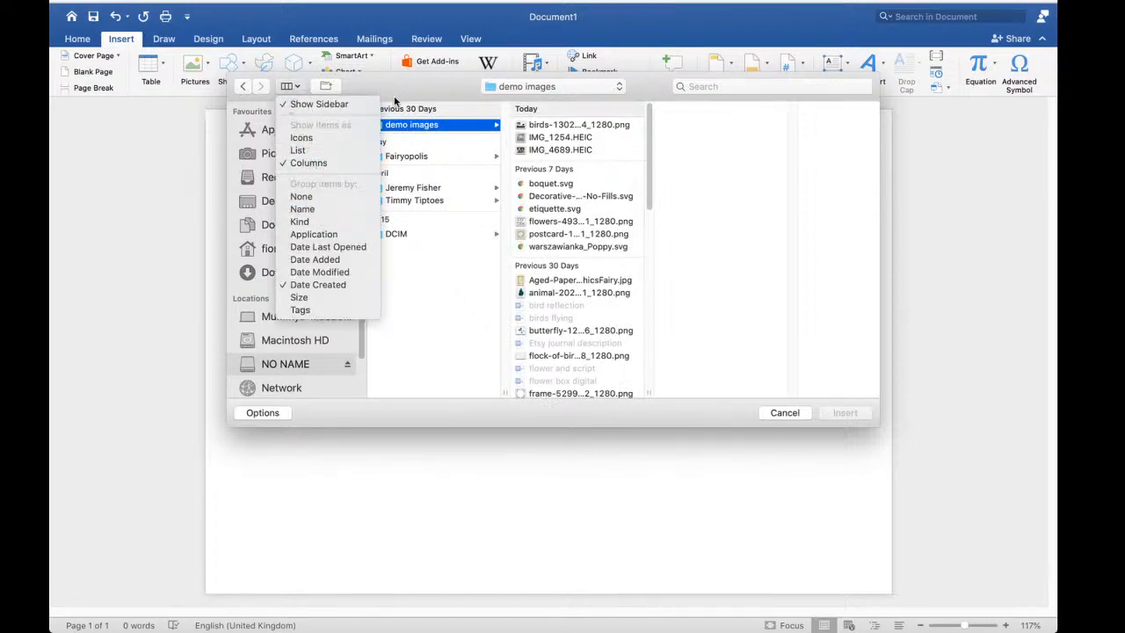
left_click(618, 197)
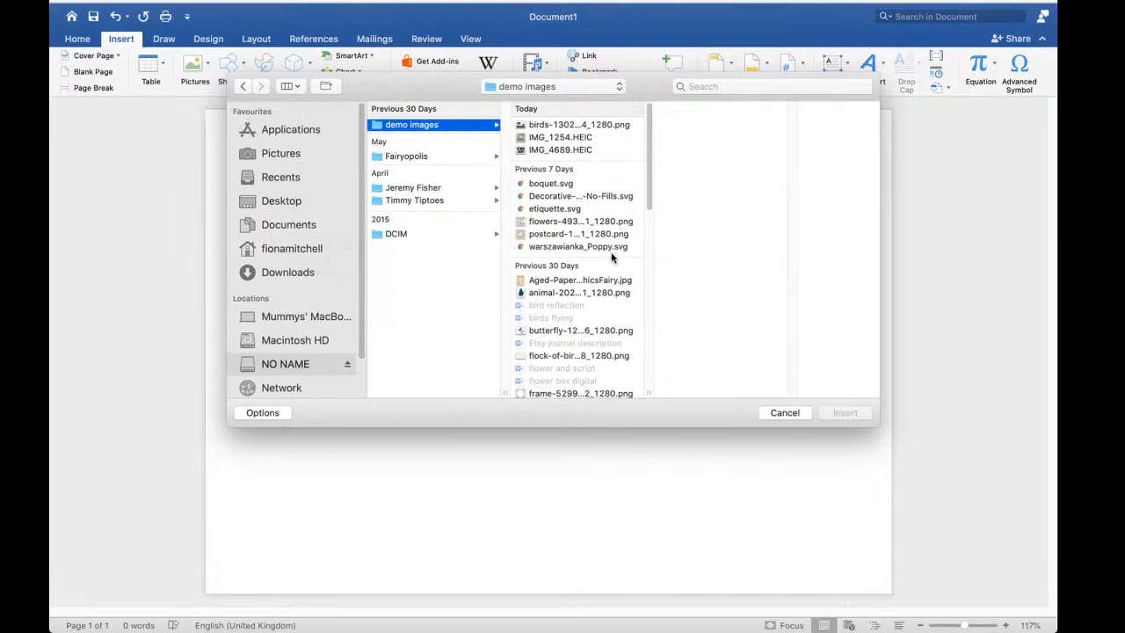
left_click_drag(647, 201, 651, 241)
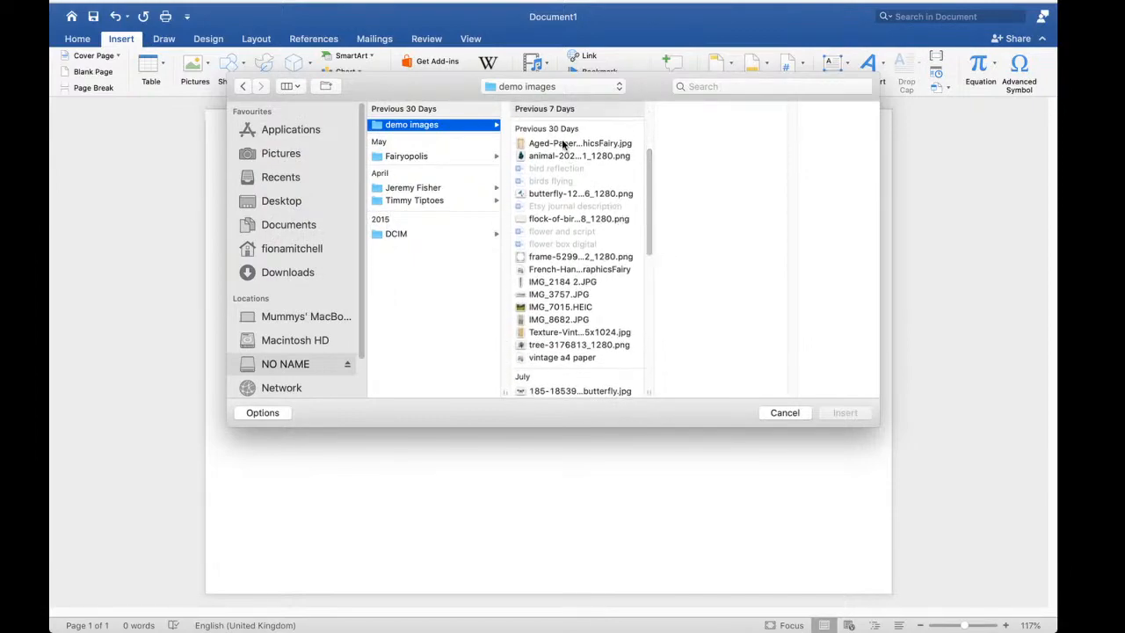
left_click_drag(650, 225, 645, 381)
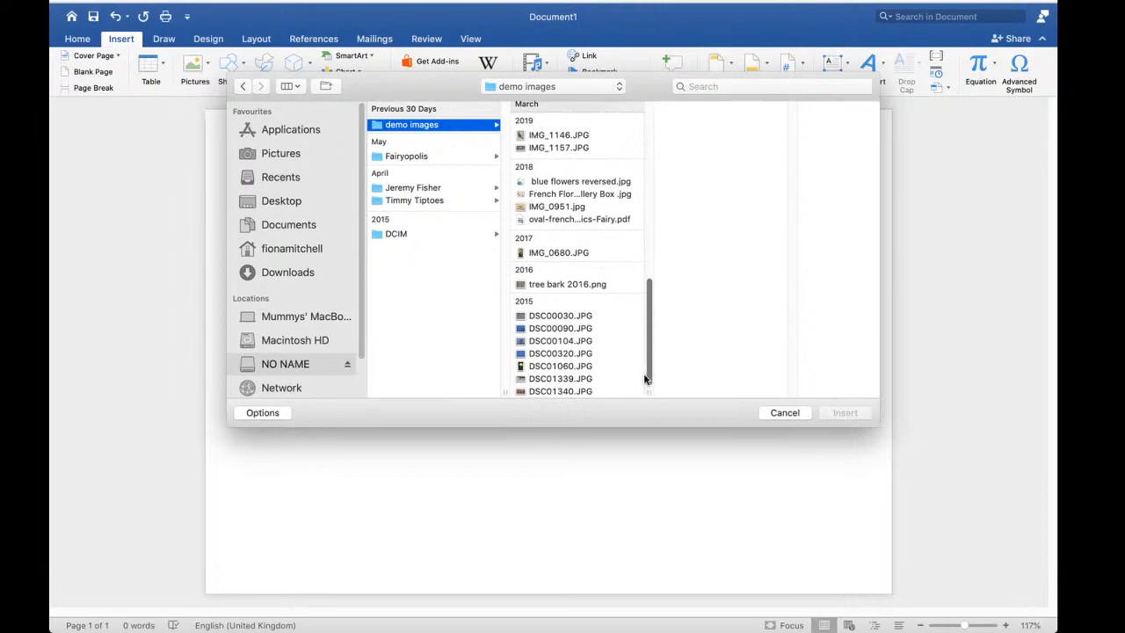
left_click(582, 392)
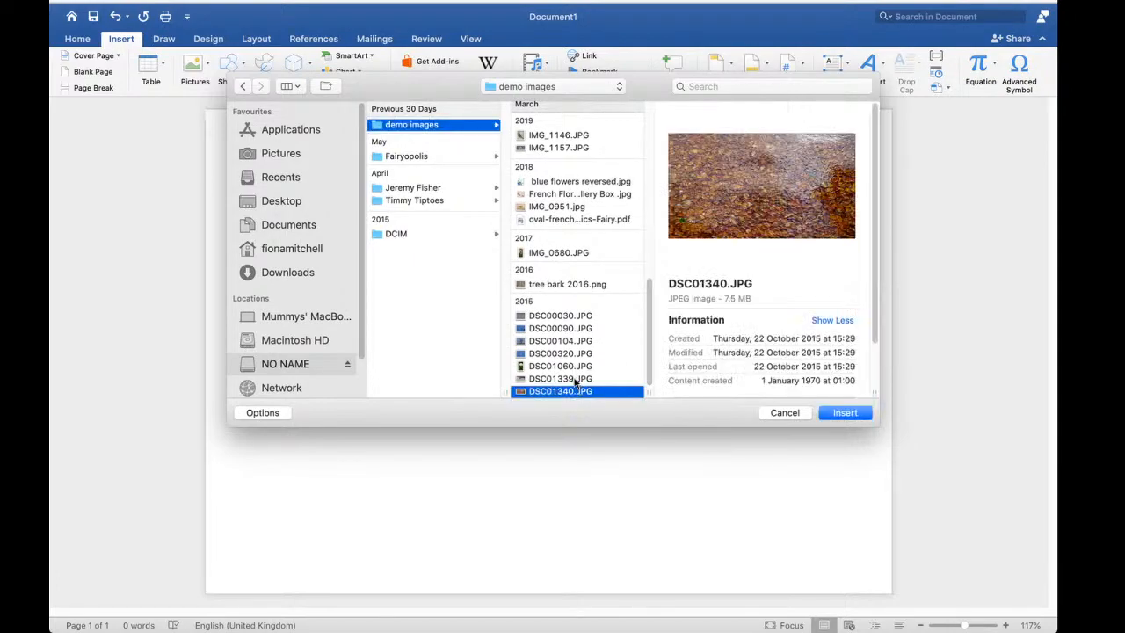
left_click(846, 415)
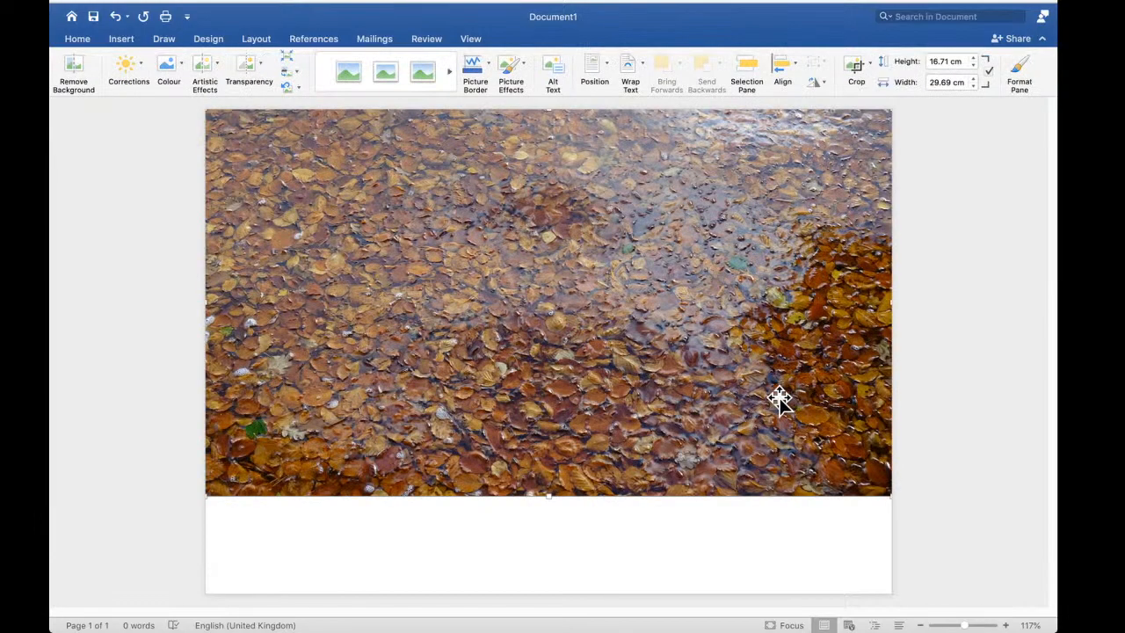
left_click_drag(547, 494, 545, 595)
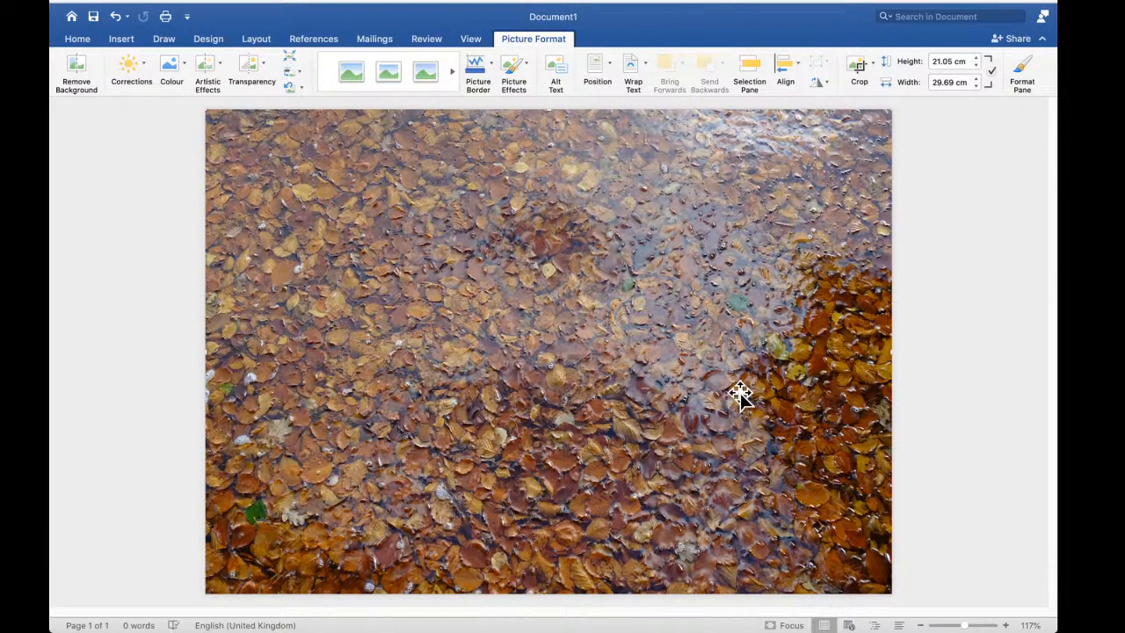
Set the full-page leaf photo's text wrapping to In Front of Text
right_click(710, 235)
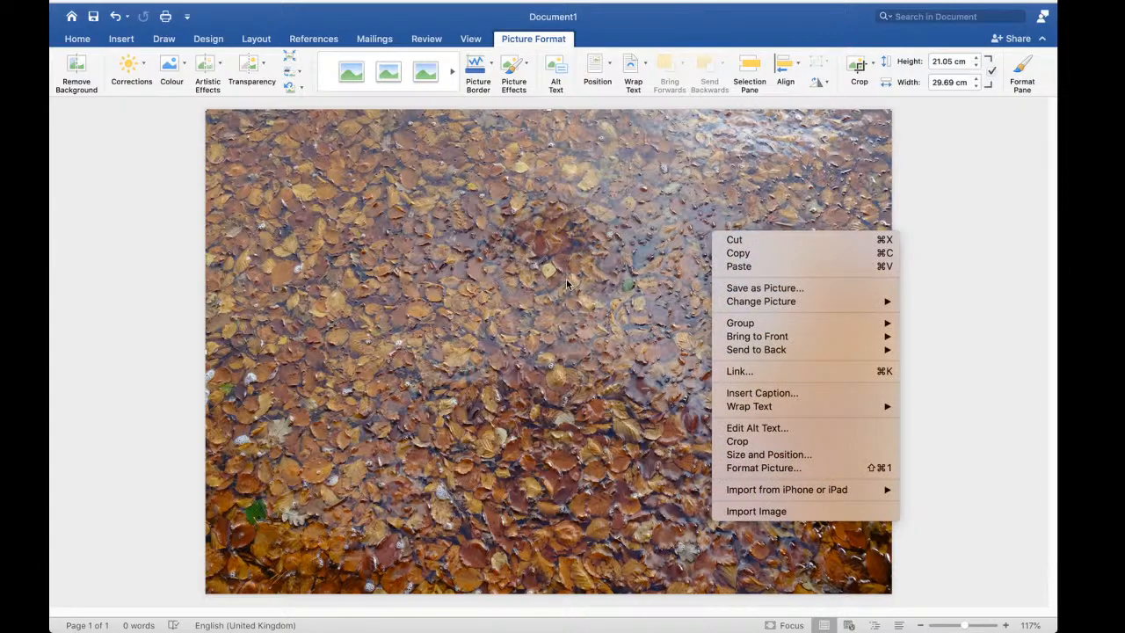
left_click(727, 180)
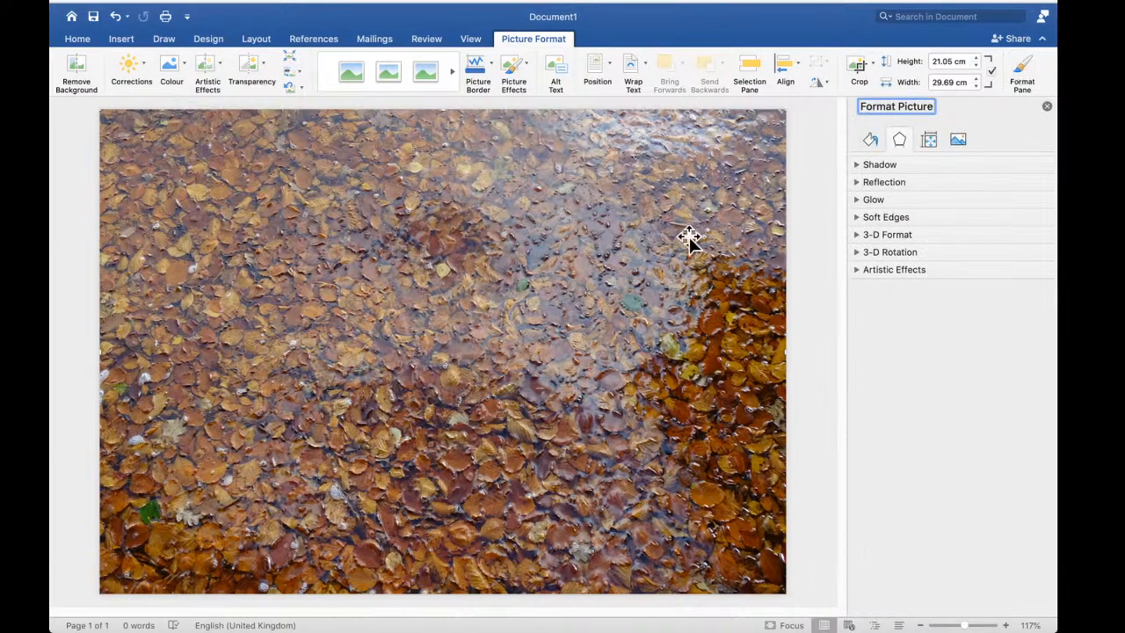
right_click(639, 271)
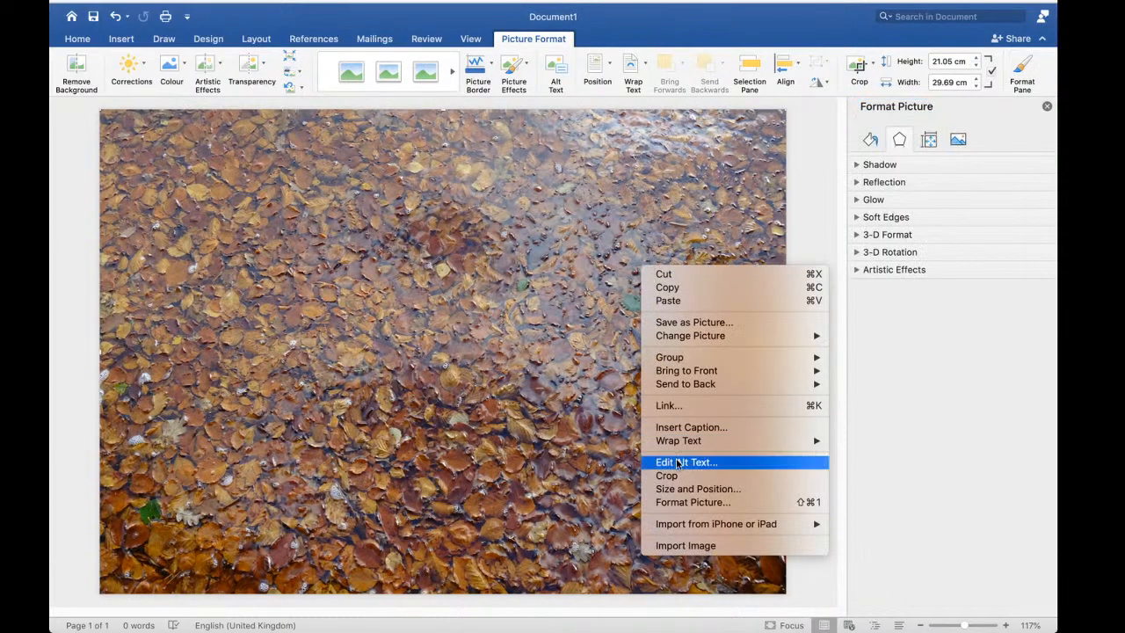
mouse_move(678, 445)
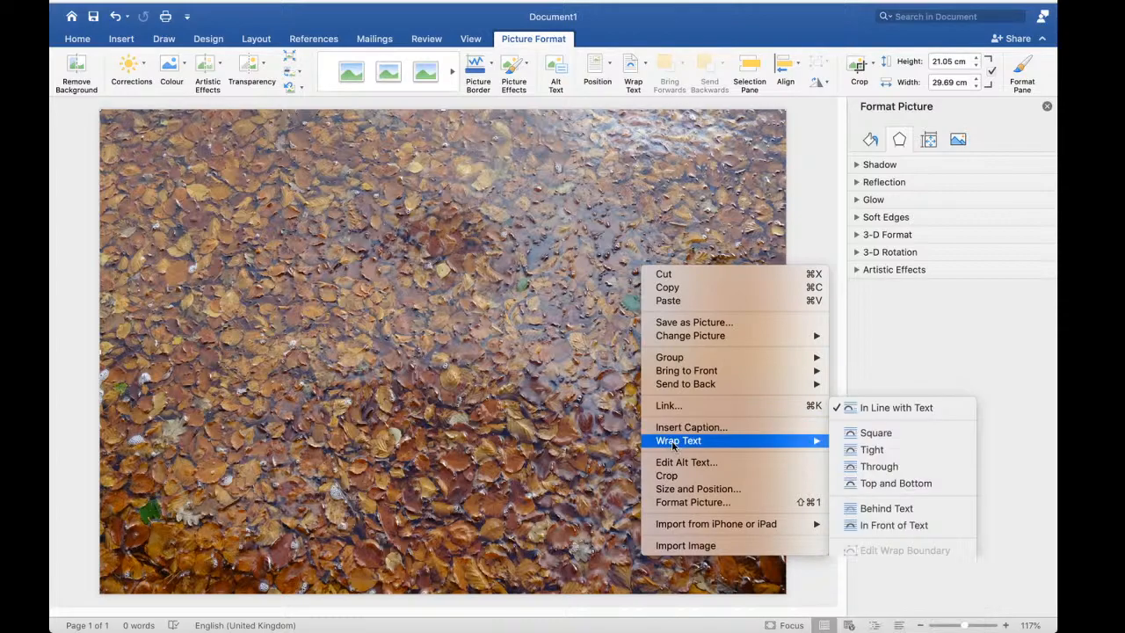
left_click(886, 527)
mouse_move(625, 332)
left_mouse_down()
mouse_move(595, 409)
mouse_move(713, 427)
mouse_move(582, 369)
mouse_move(634, 353)
mouse_move(639, 331)
left_mouse_up()
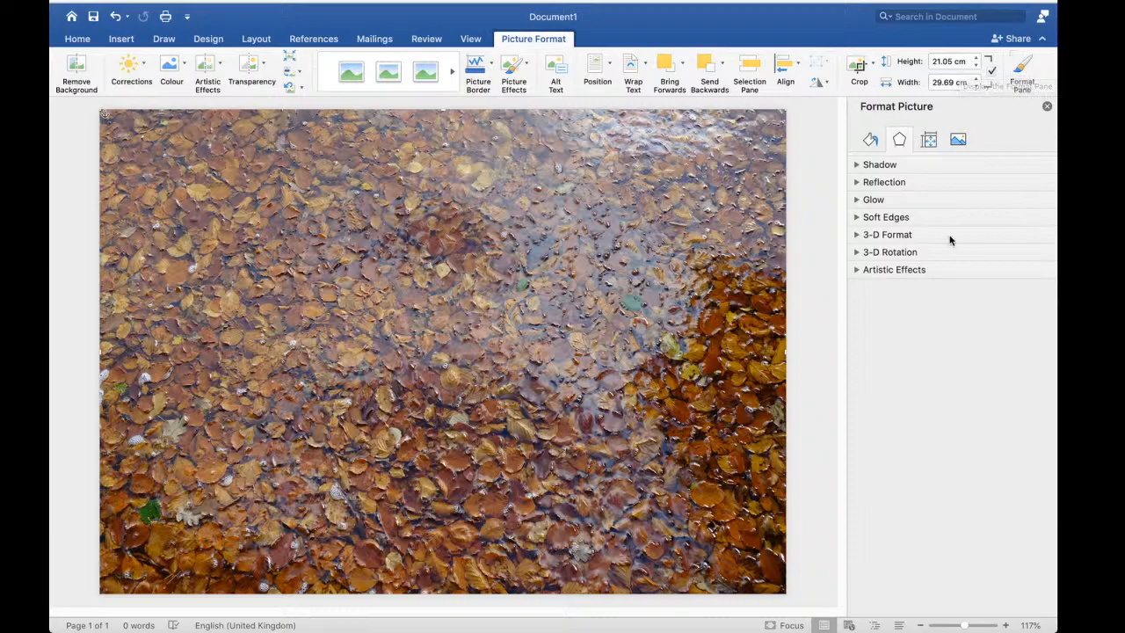
Fade the leaf photo by setting its picture transparency to 51%
left_click(958, 139)
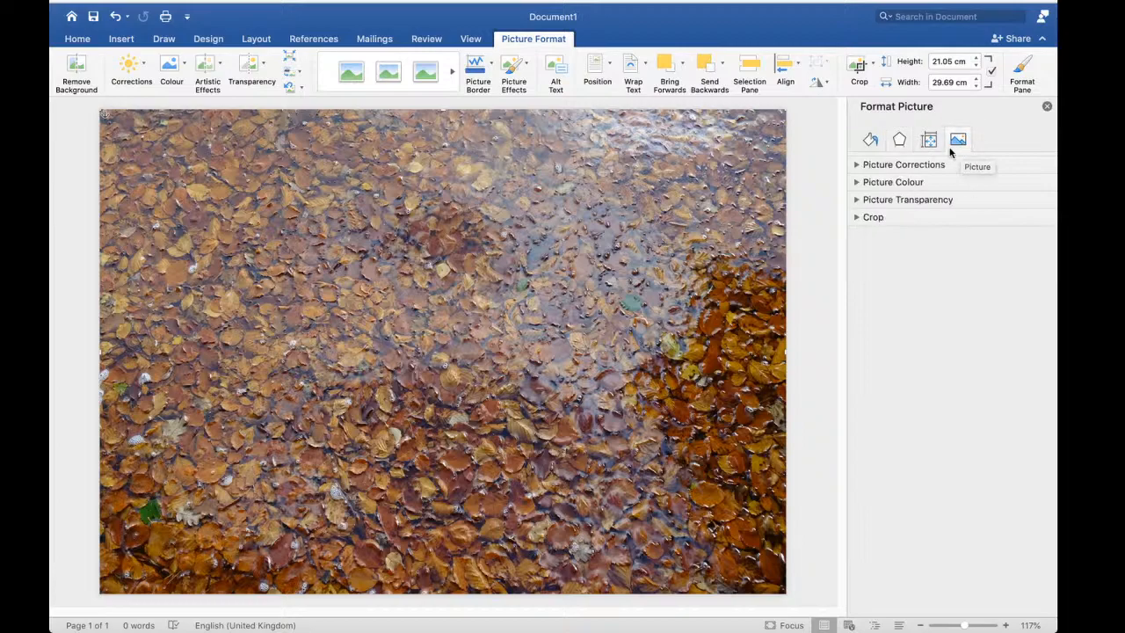
left_click(897, 202)
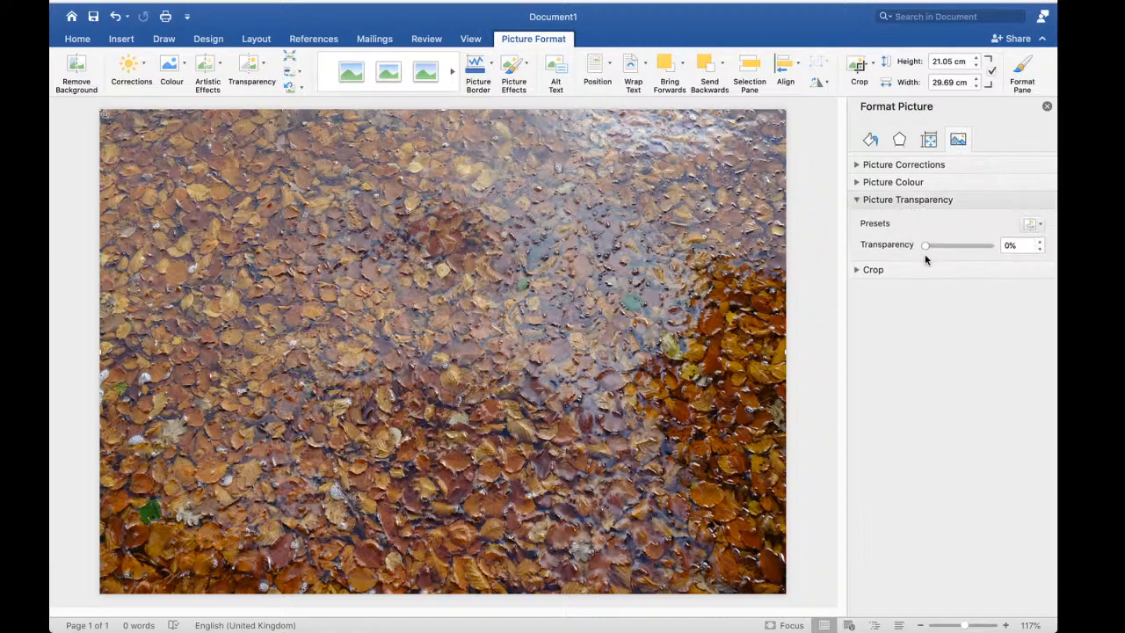
left_click_drag(928, 247, 960, 253)
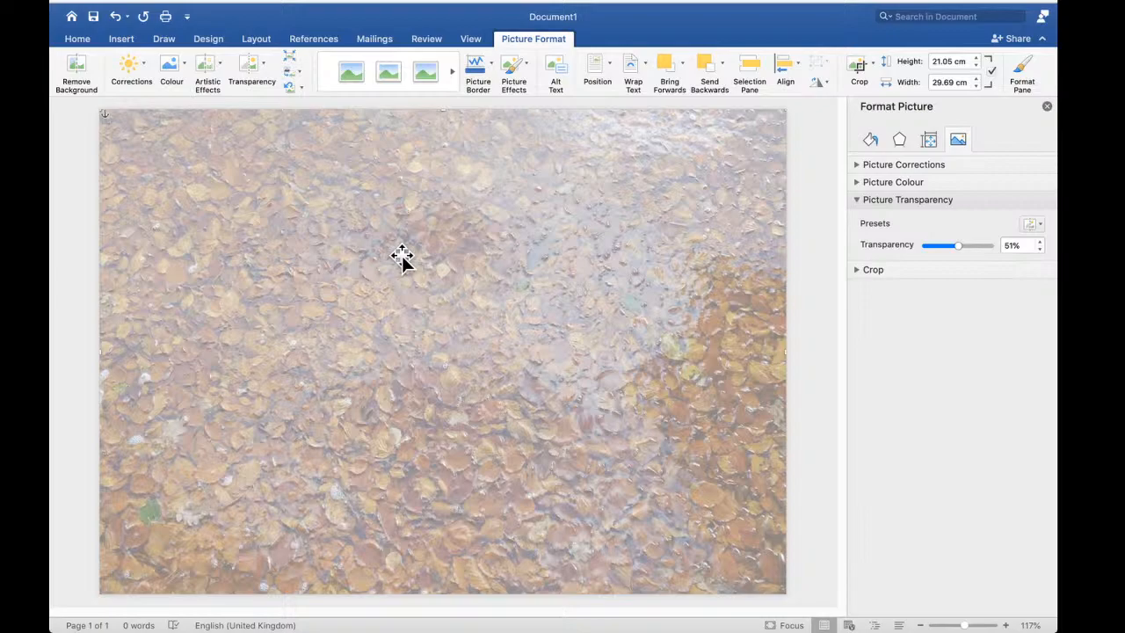
Draw a horizontal text box about 11.6 cm high and 19.2 cm wide over the centre of the leaf background
left_click(122, 41)
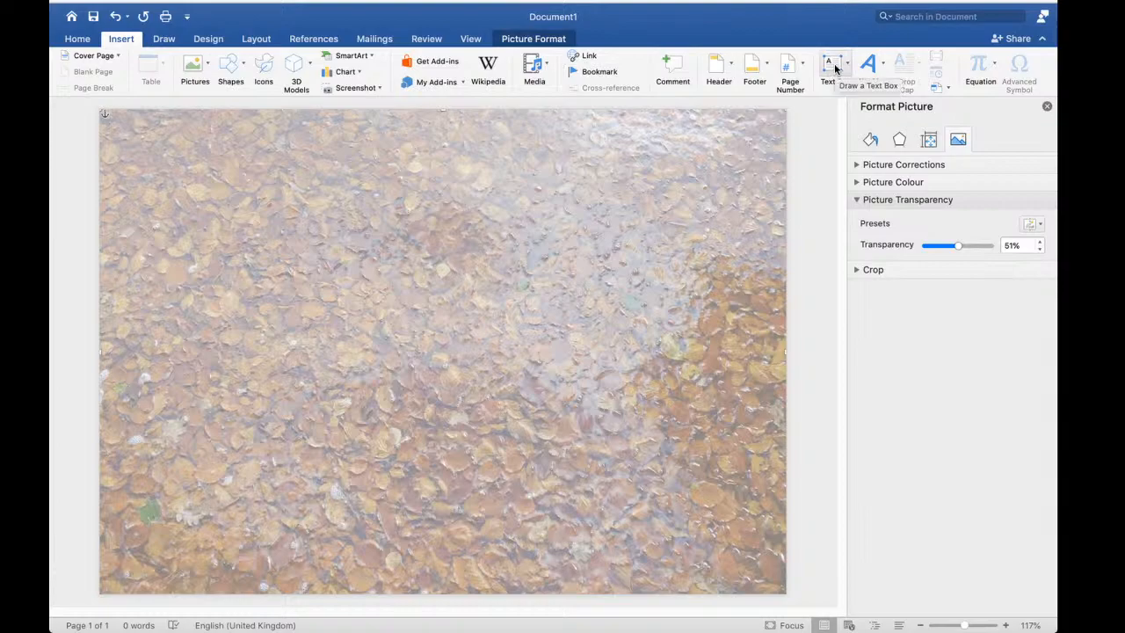
left_click(836, 69)
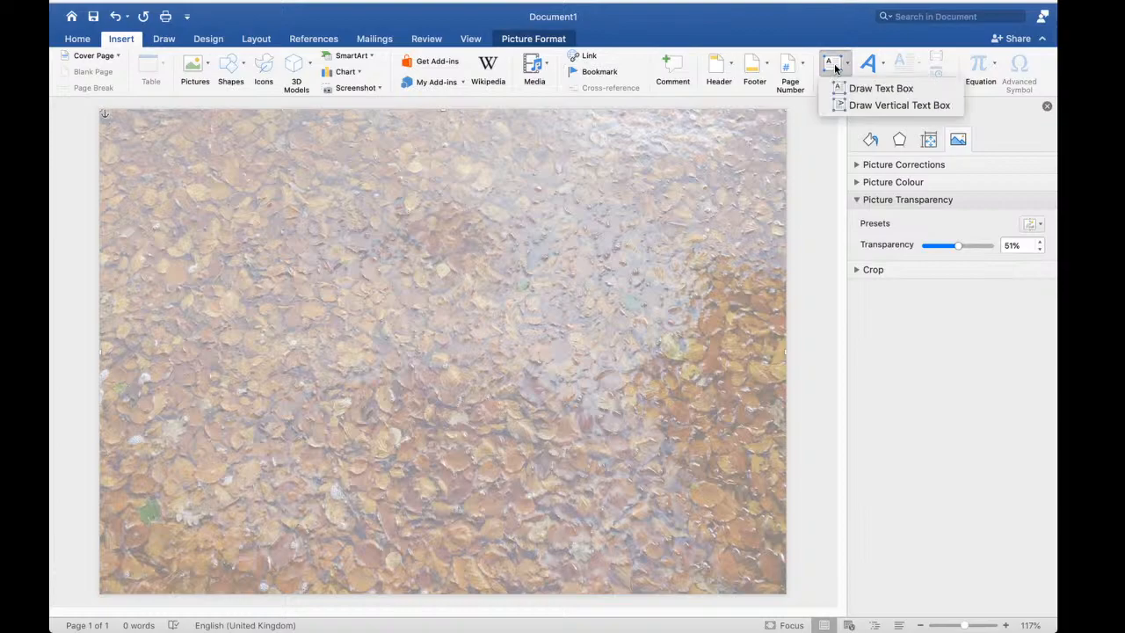
left_click(873, 90)
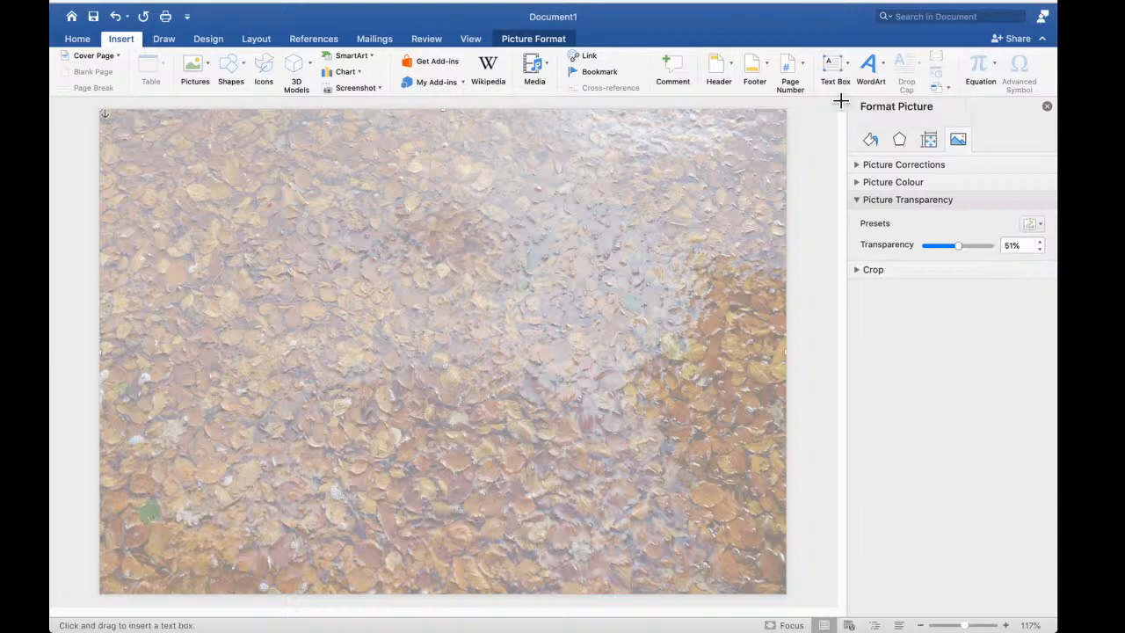
left_click_drag(221, 197, 664, 463)
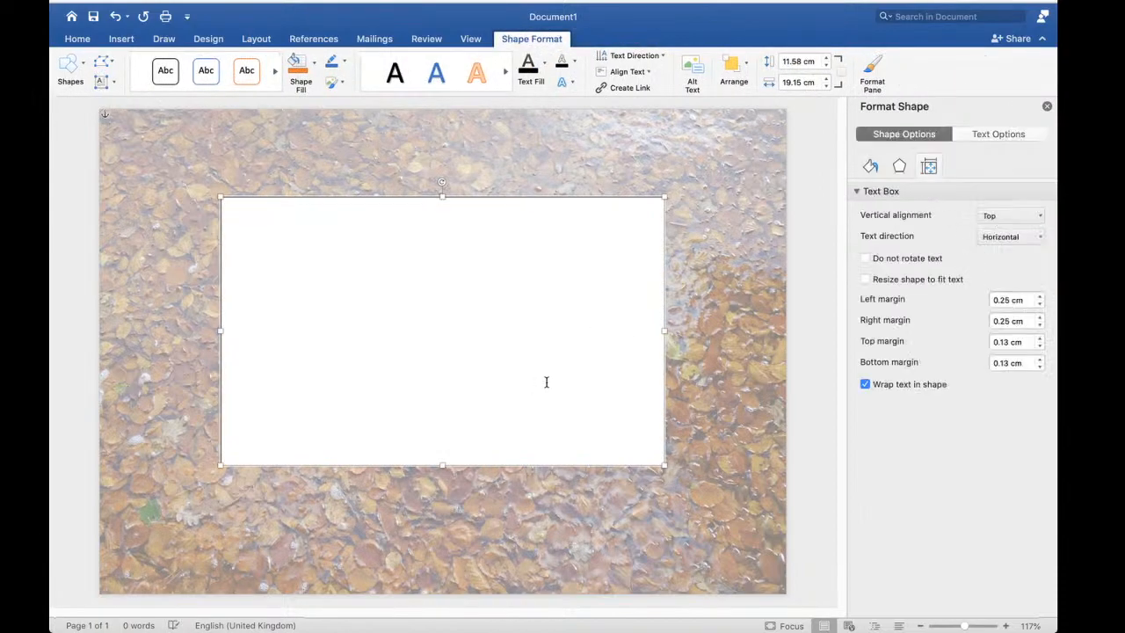
right_click(436, 285)
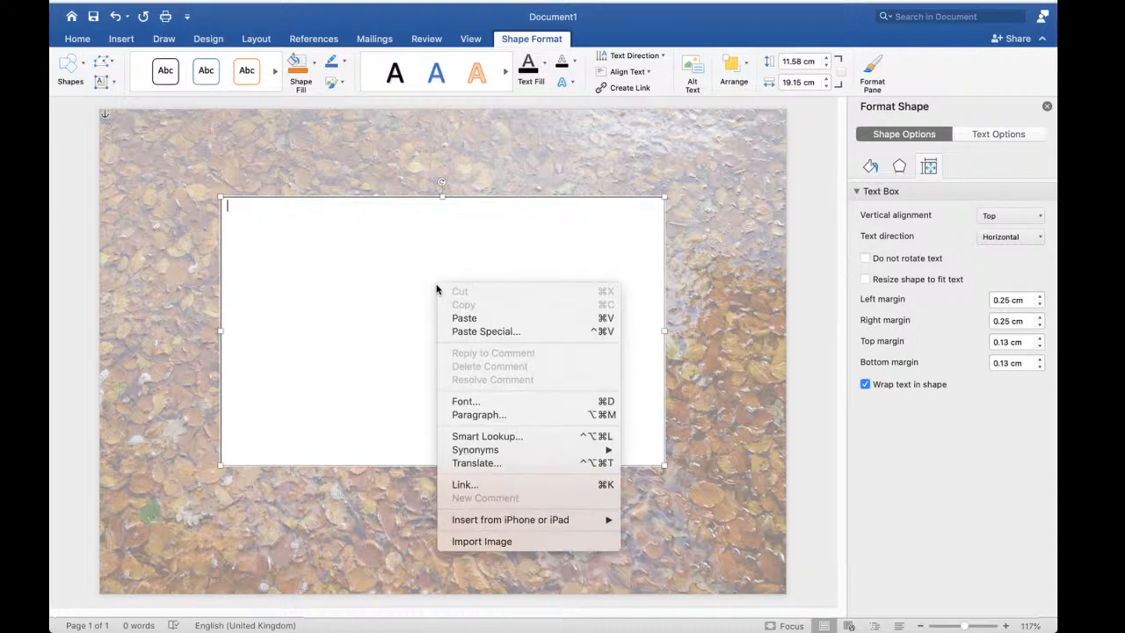
left_click(395, 255)
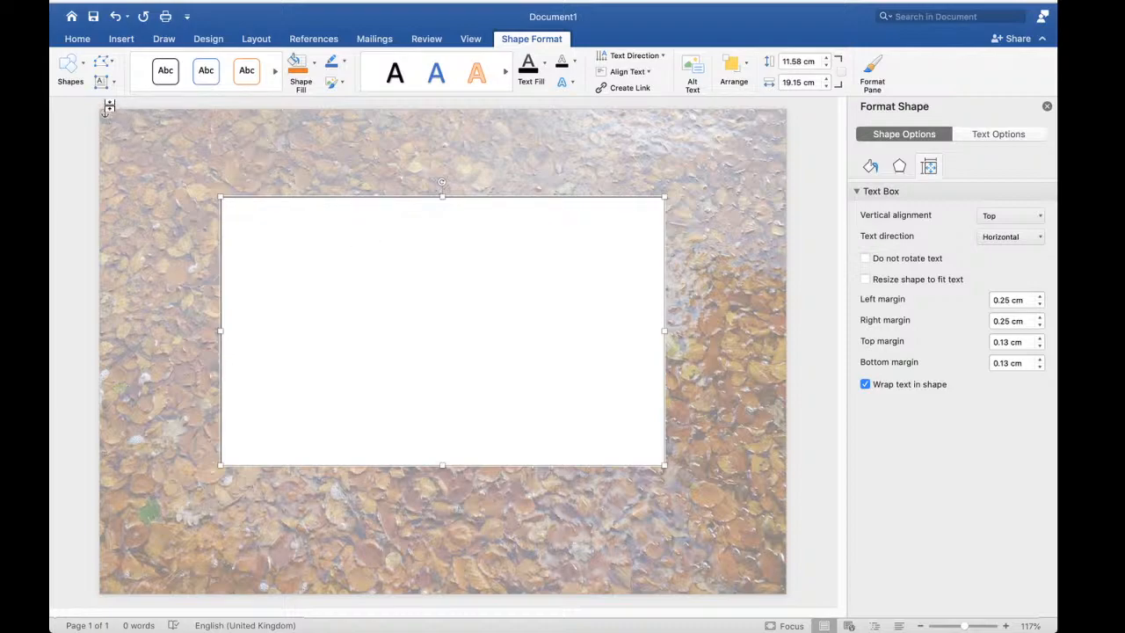
Set the font size in the empty text box to 24
left_click(78, 39)
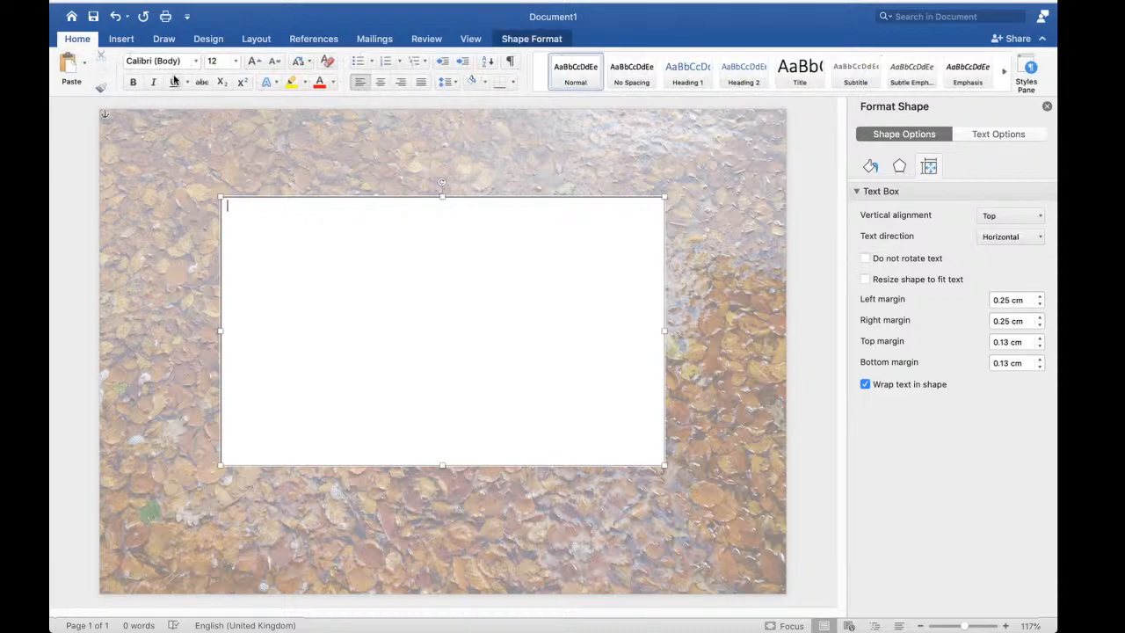
left_click(235, 62)
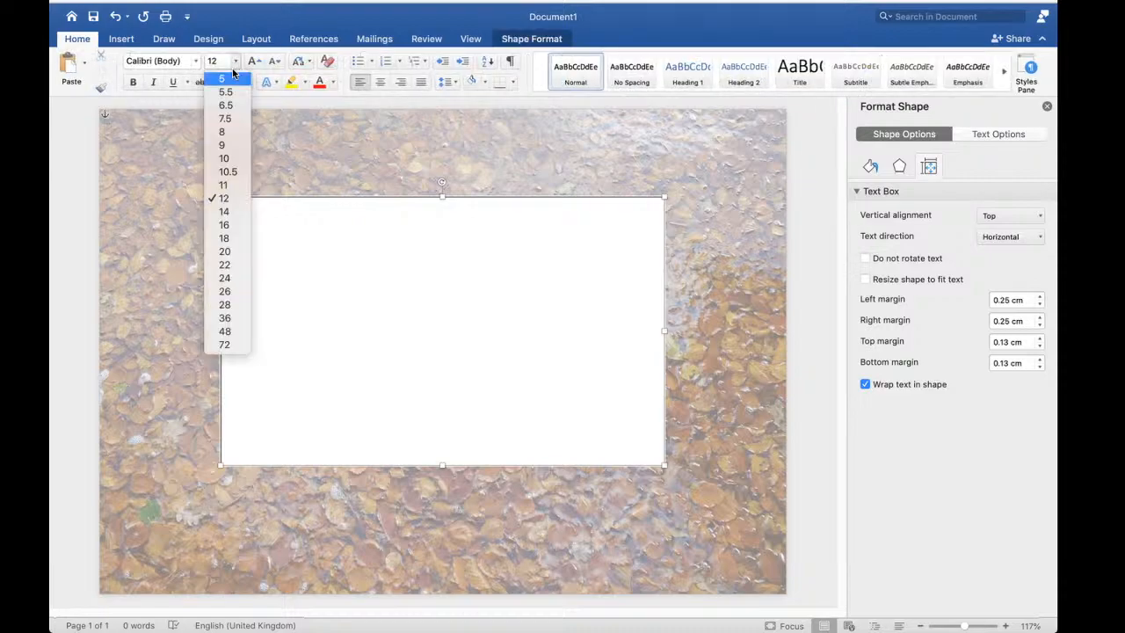
left_click(225, 278)
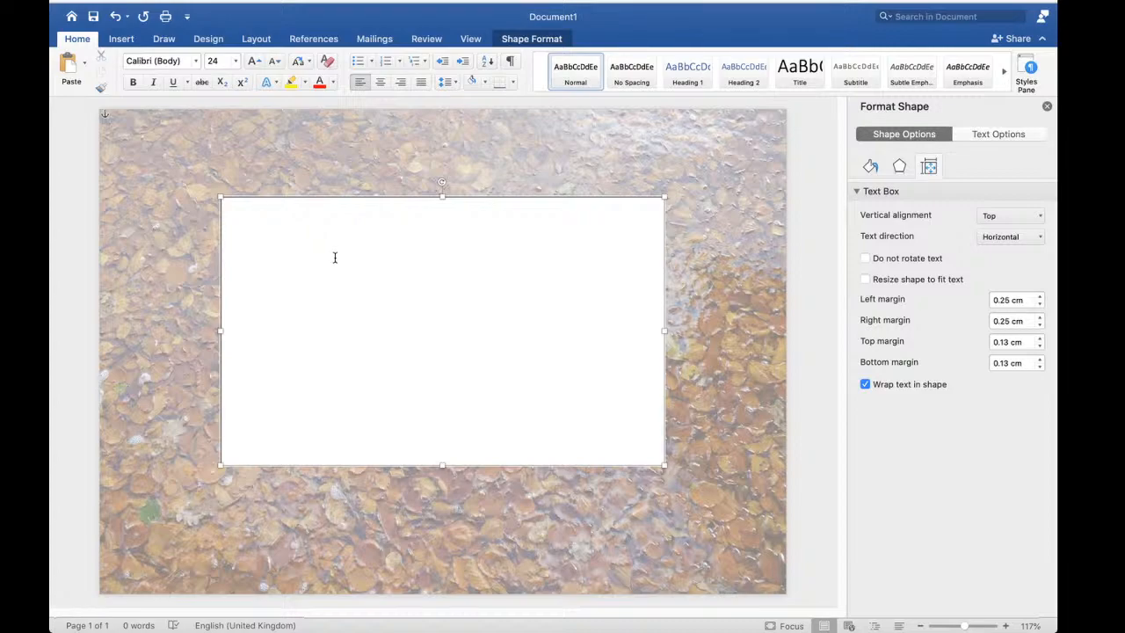
Enter "There was a young girl from Jedburgh" as the poem's first line in the text box
type("The")
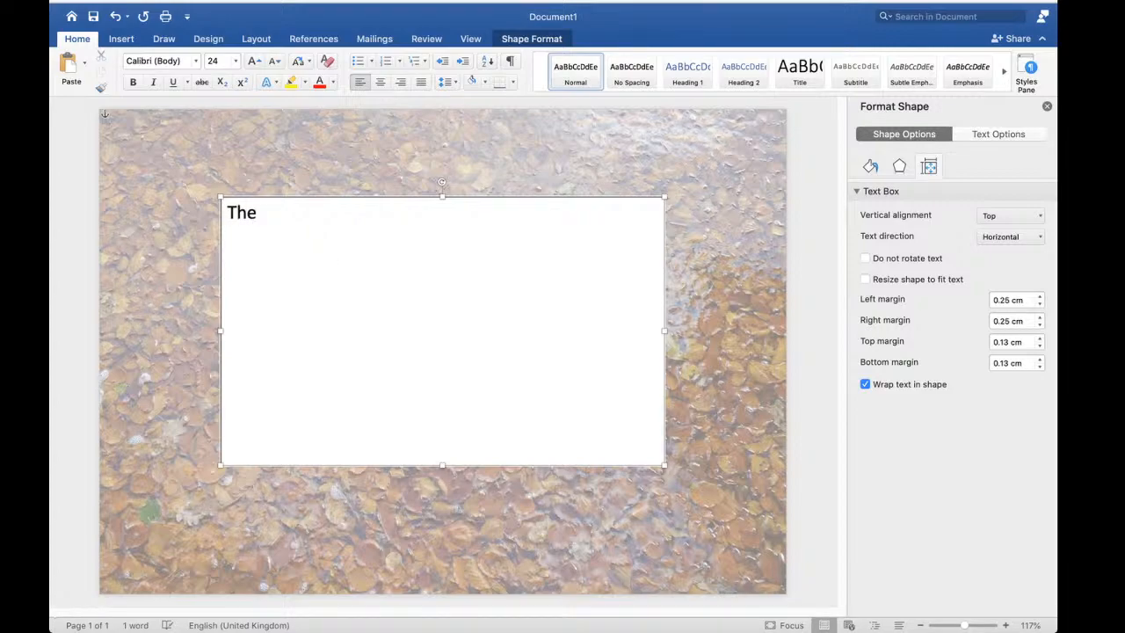
type("re was")
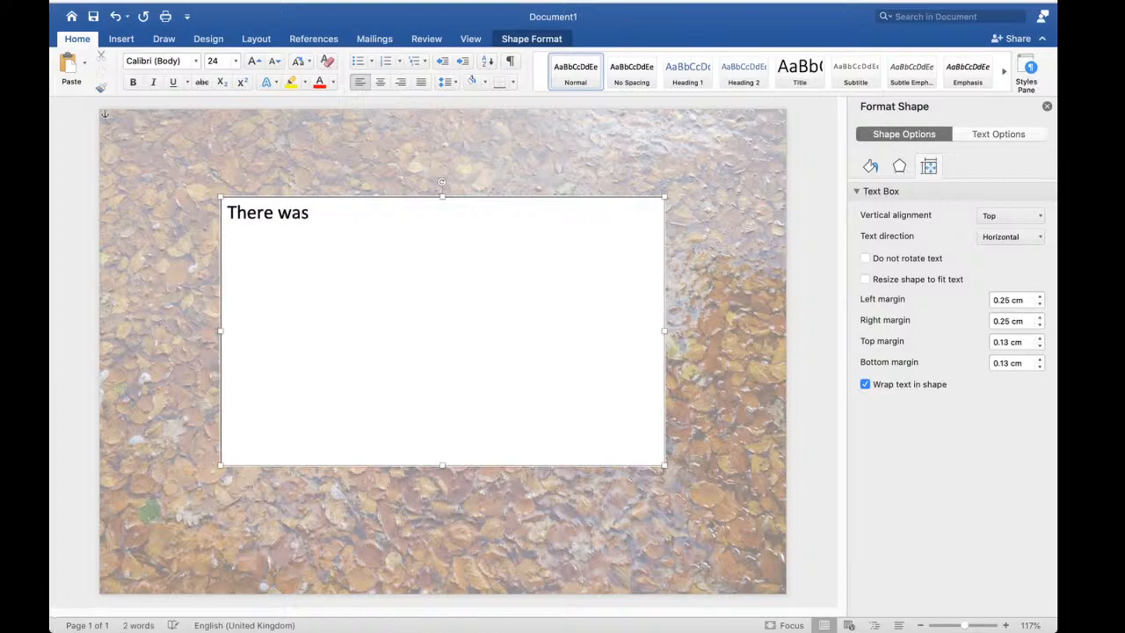
type(" a young")
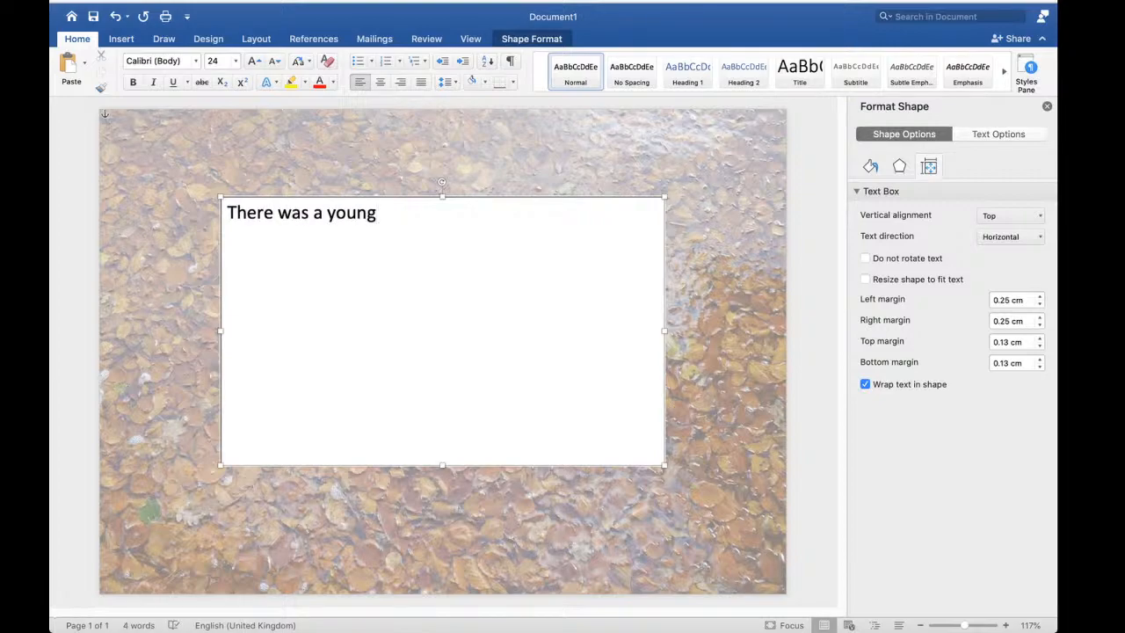
type(" girl from Jedburgh")
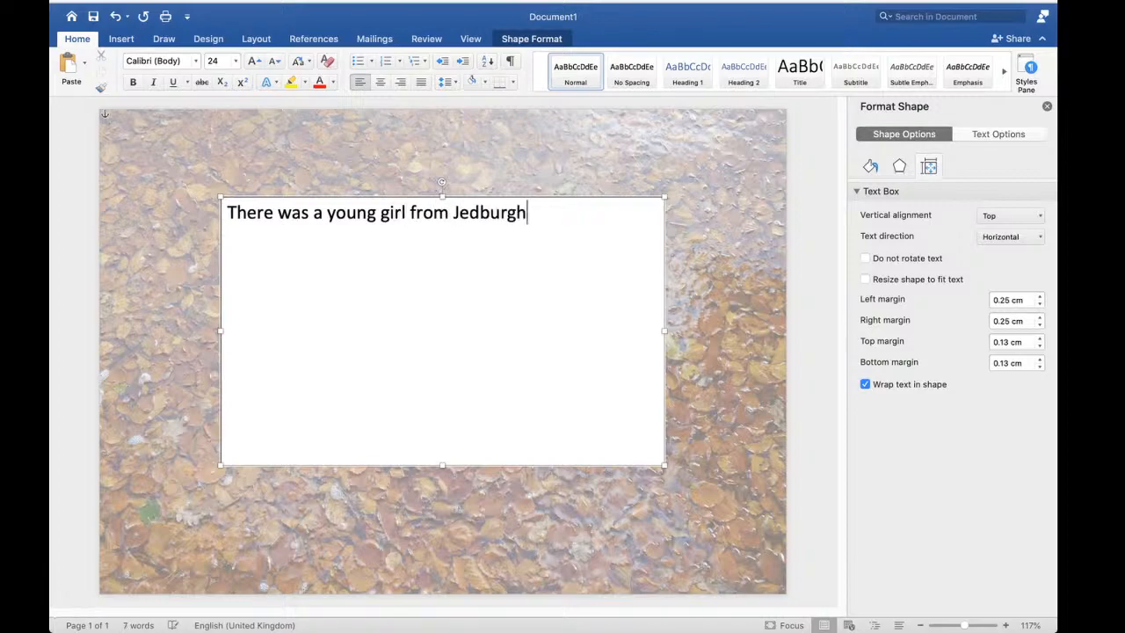
Add the poem's second line, "Who was nifty with paper and glue", and start a new line below it
key("Return")
type("Who was nift")
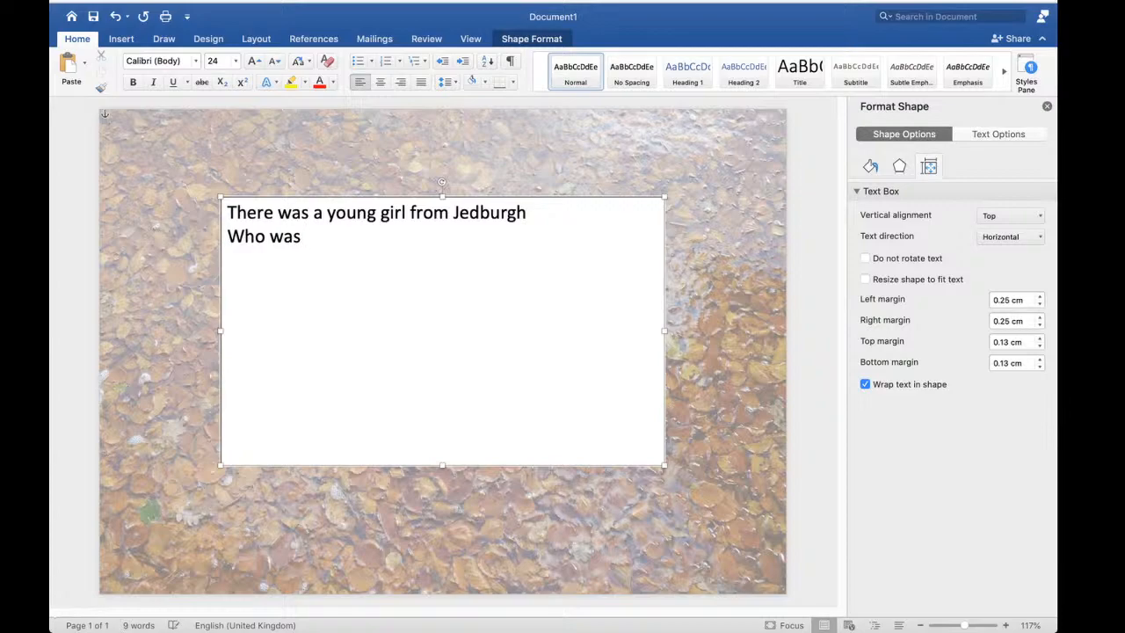
type("y")
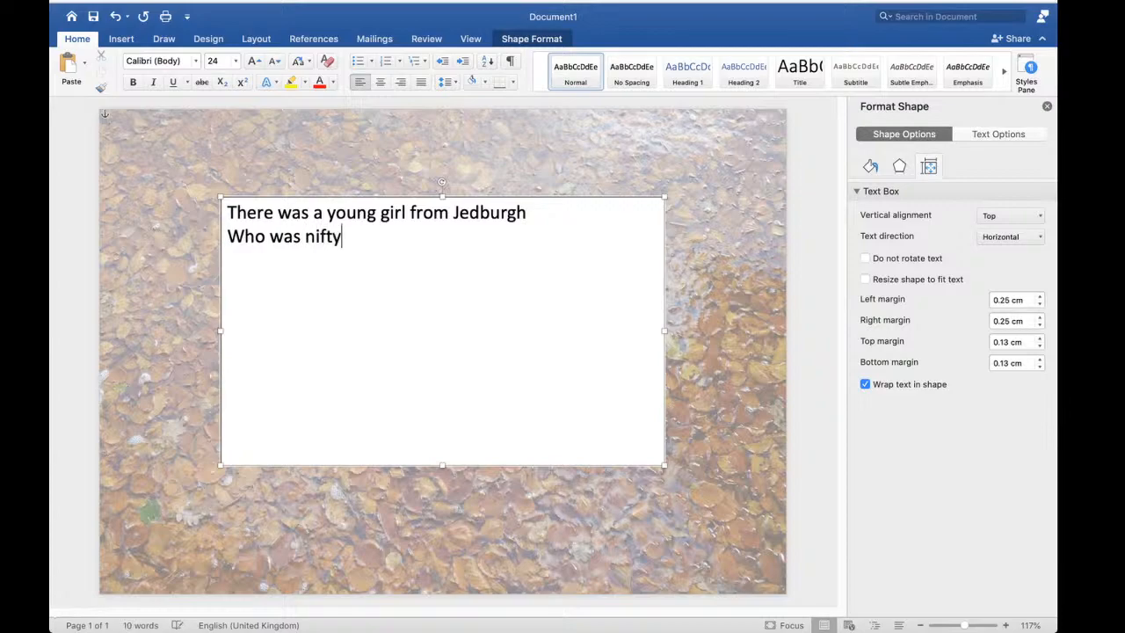
type(" with paper")
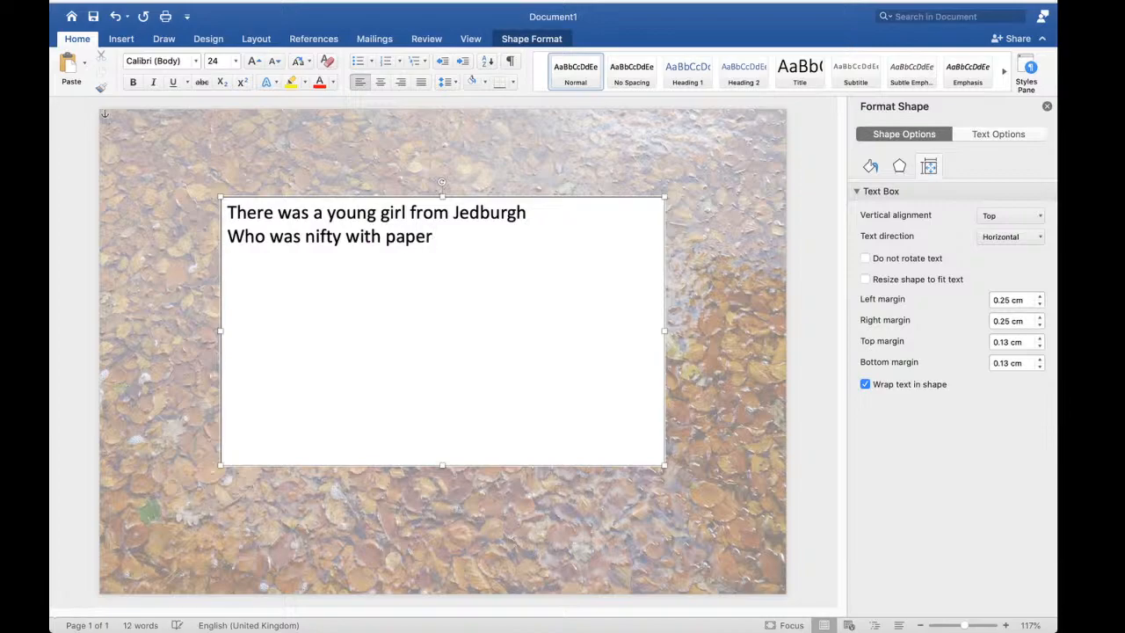
type(" and glue")
key("Return")
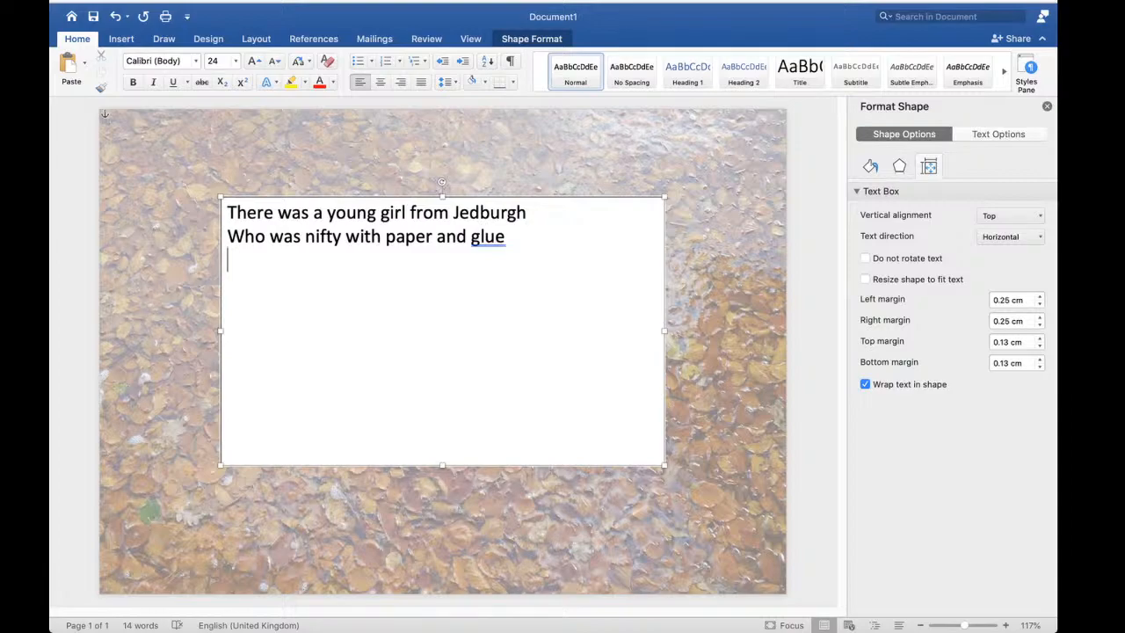
Add the lines "A whizz with scissors and sewing too" and "She liked to share what she knew" to the poem
type("A whizz with scissors and sewing too")
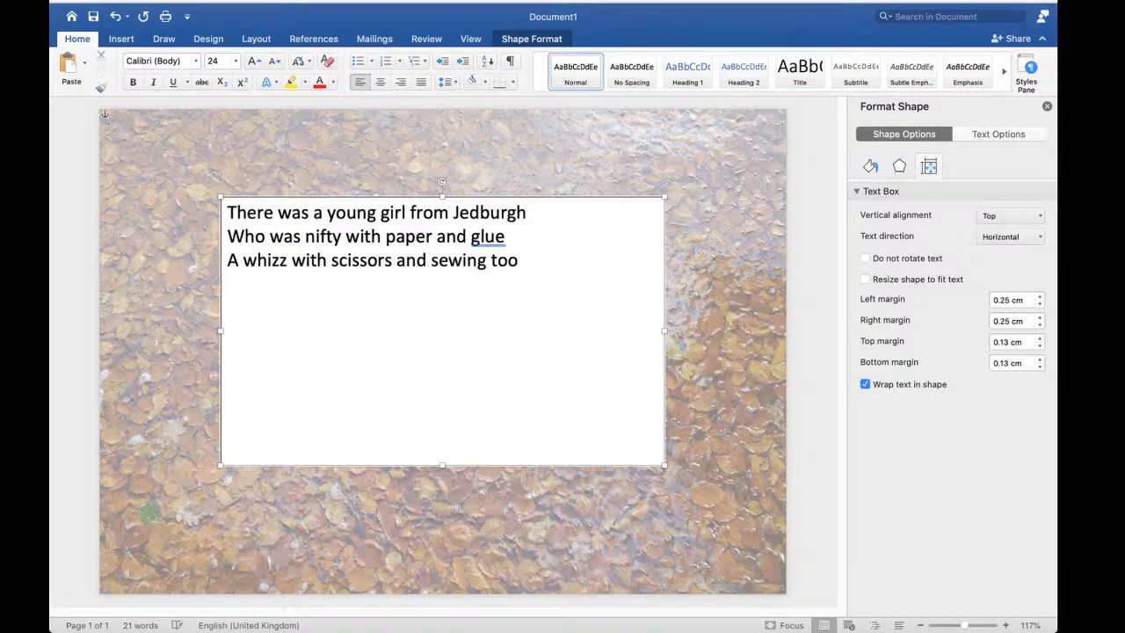
key("Return")
type("She liked to s")
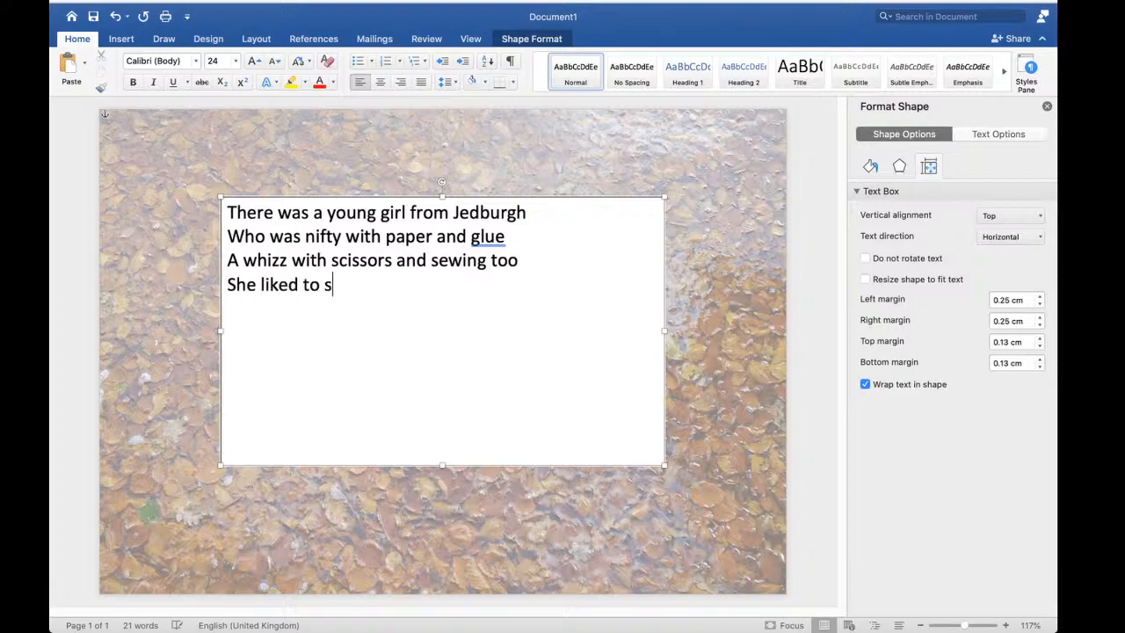
type("hare what she knew")
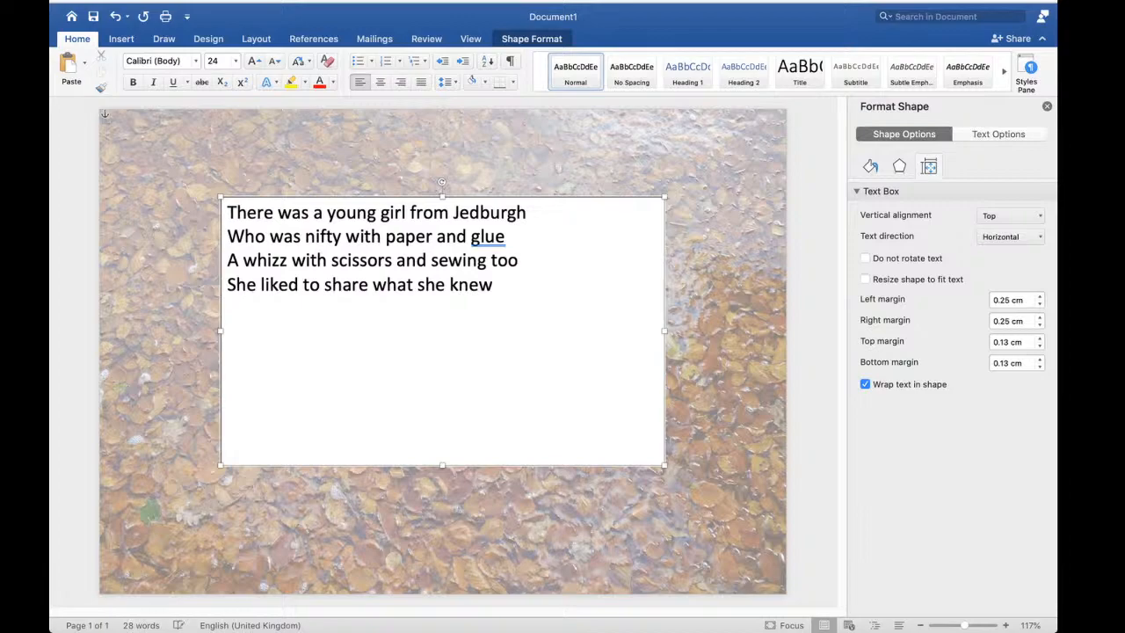
Add the poem's fifth line, "With a laugh, a giggle, a faux par or two", and start a new line below it
type("with a la")
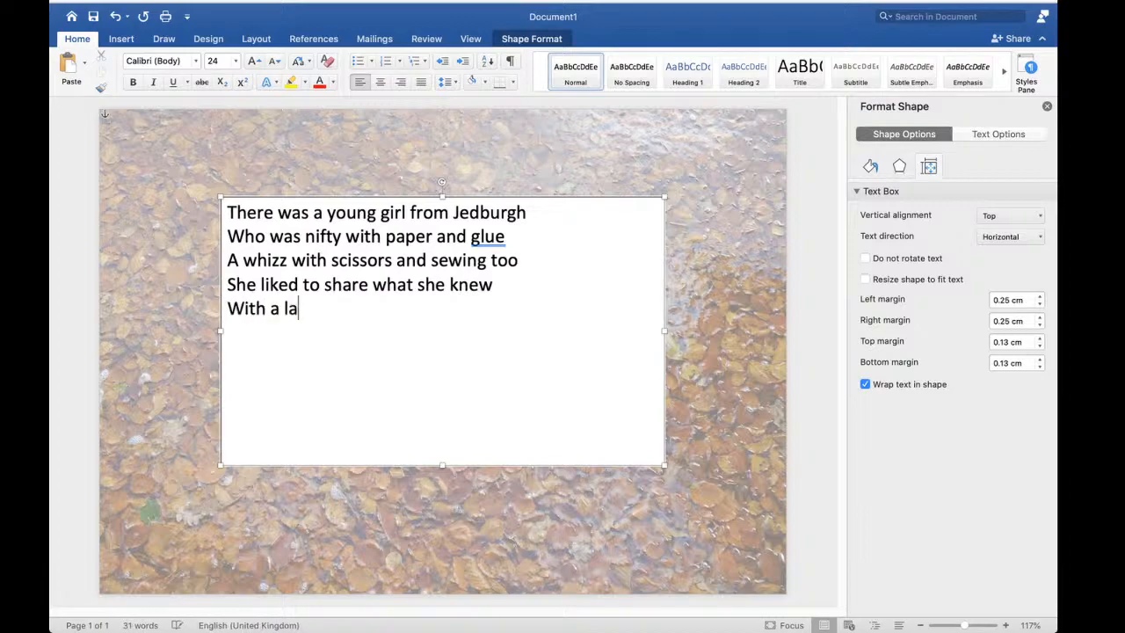
type("ugh, a giggle and")
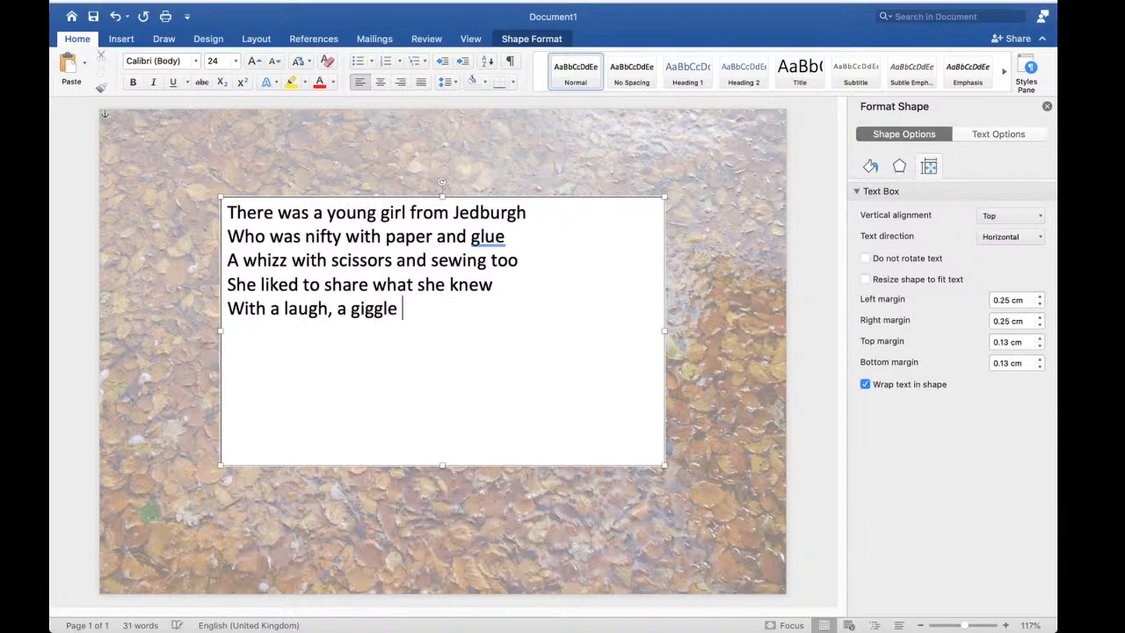
key("BackSpace")
key("BackSpace")
key("BackSpace")
key("BackSpace")
key("BackSpace")
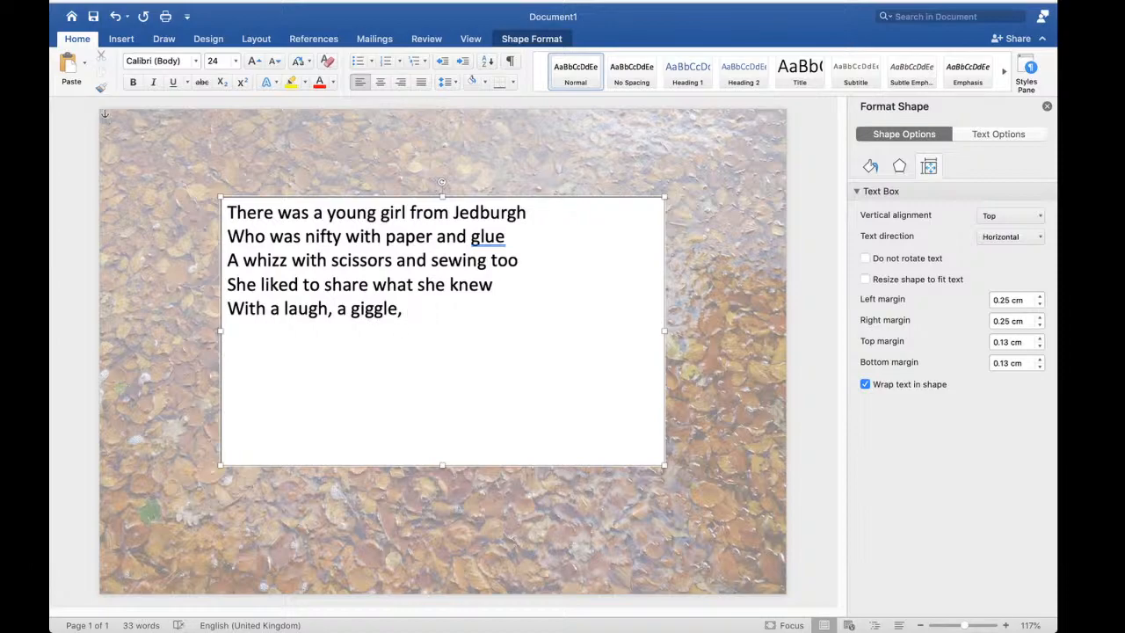
type("a faux par ")
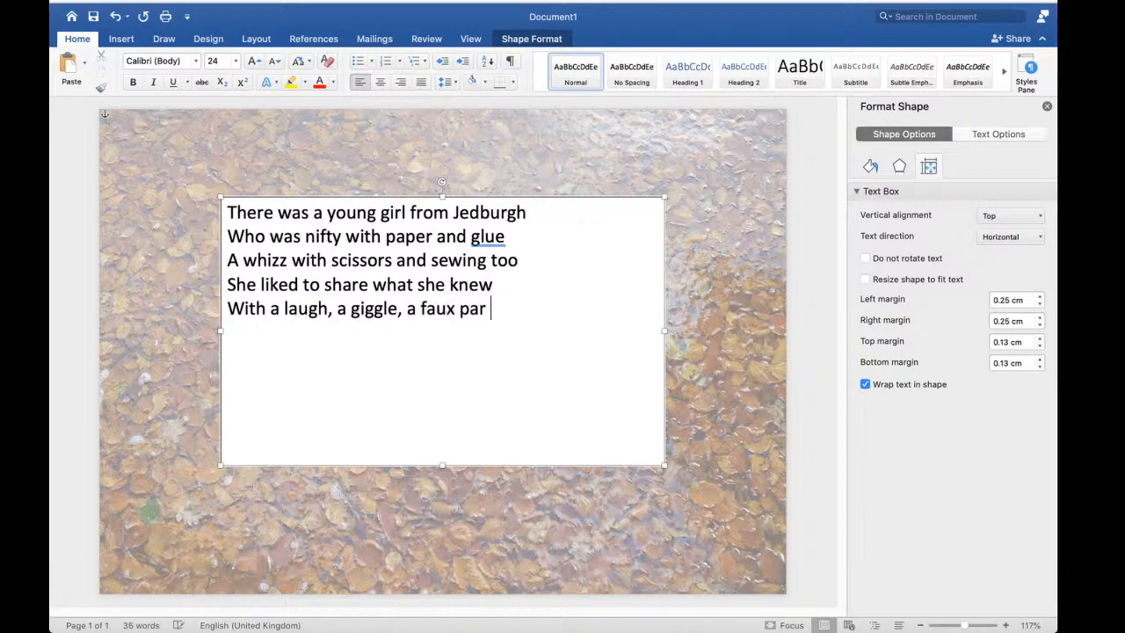
type("or two")
key("Return")
Add the poem's sixth line, "A Scottish lass who said it straight and true"
type("A sco")
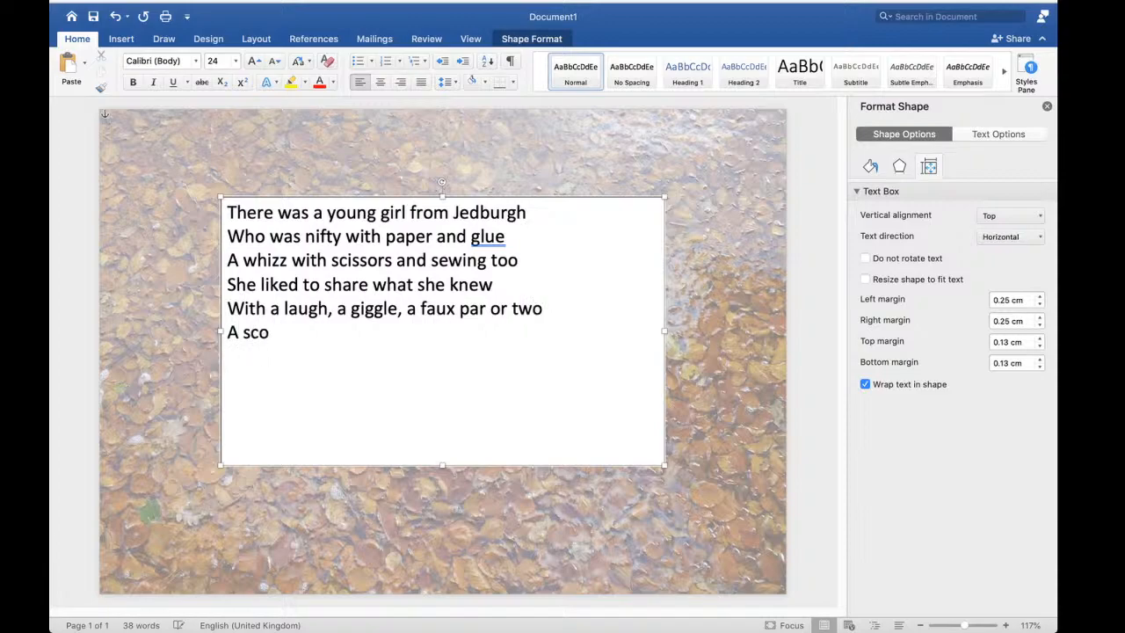
type("ttish l")
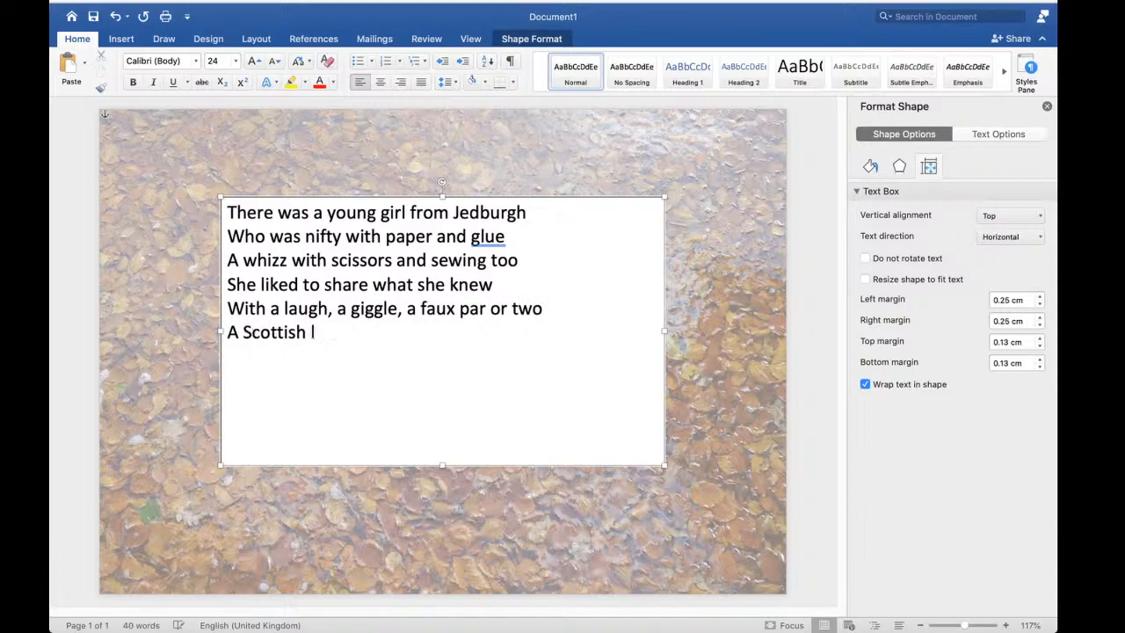
type("ass")
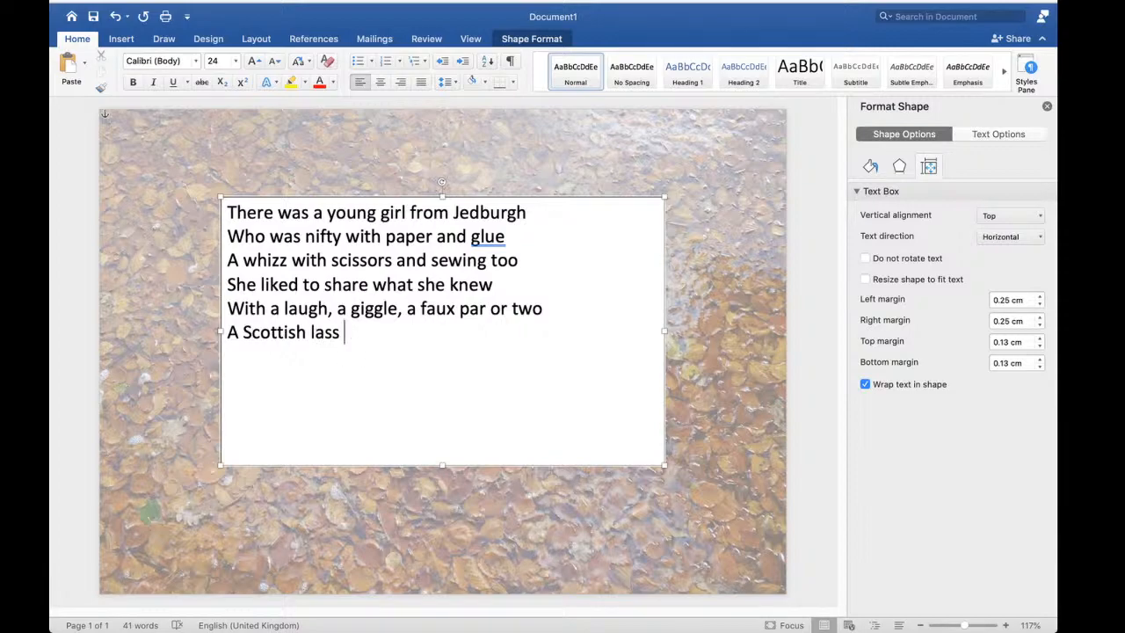
type("who said")
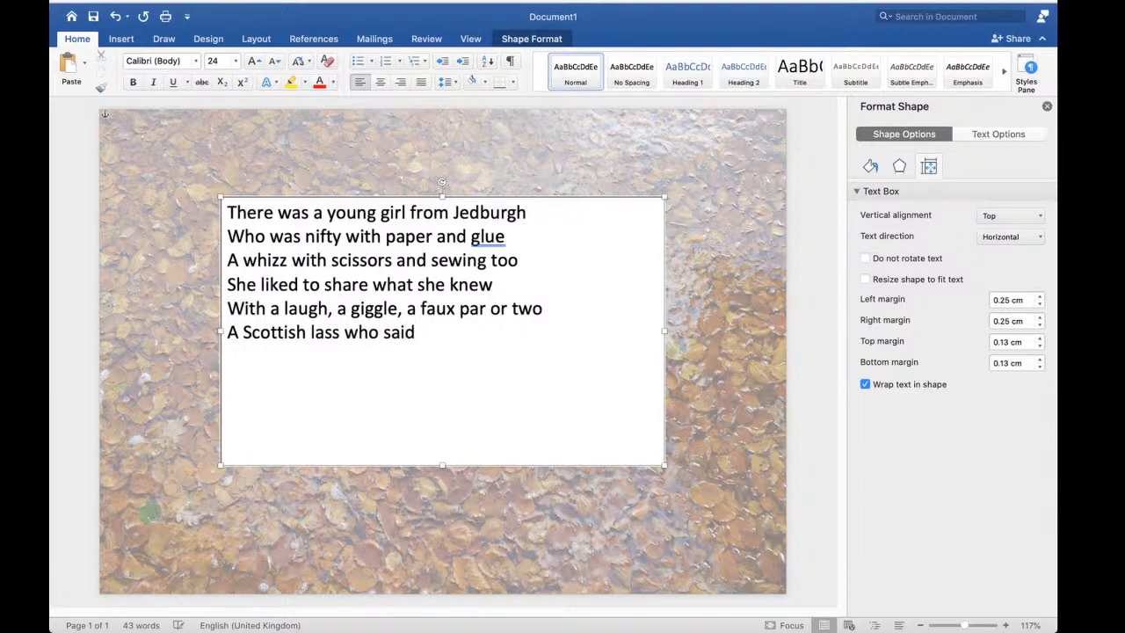
type(" it straight and truw")
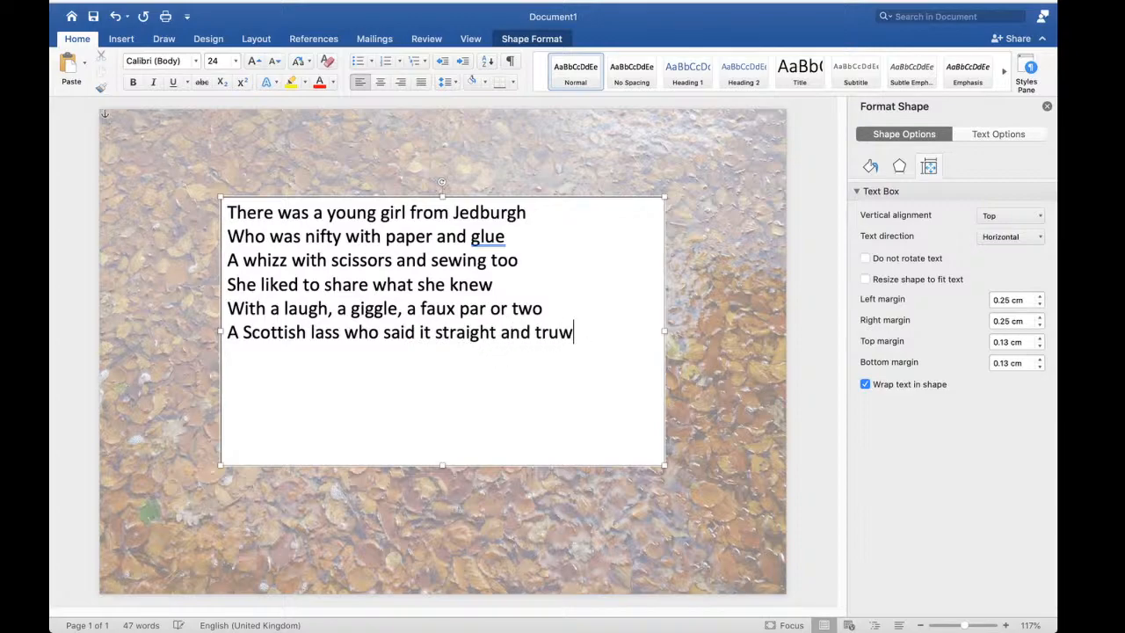
key("BackSpace")
type("w")
key("BackSpace")
type("e")
Try the Chalkduster font and the Another Birdhouse font on the whole poem
left_click_drag(228, 212, 578, 457)
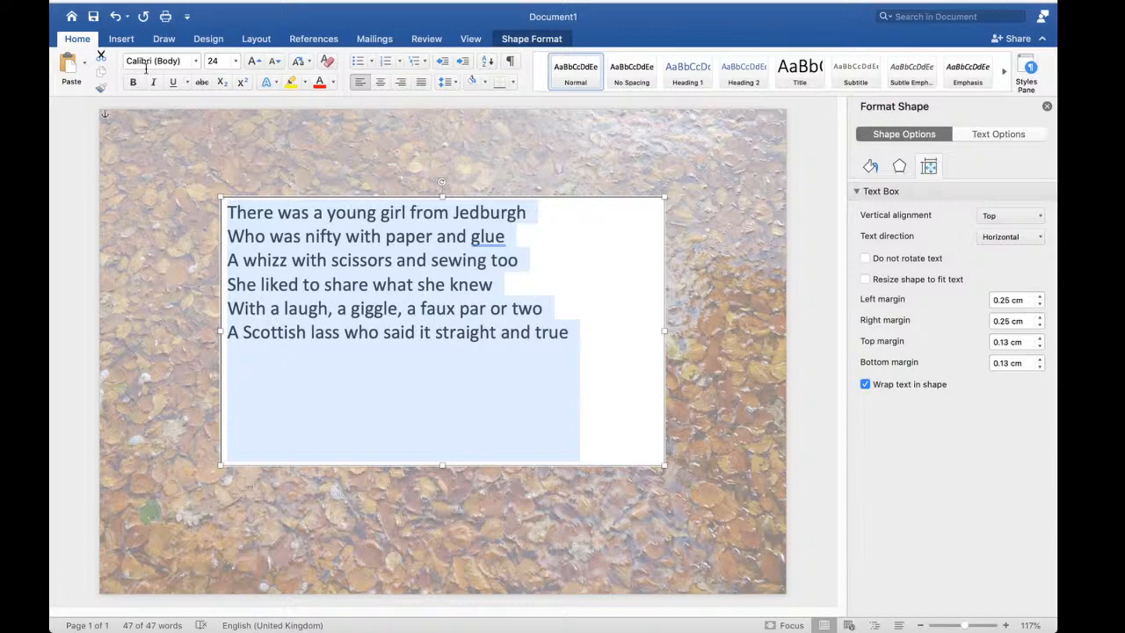
left_click(196, 62)
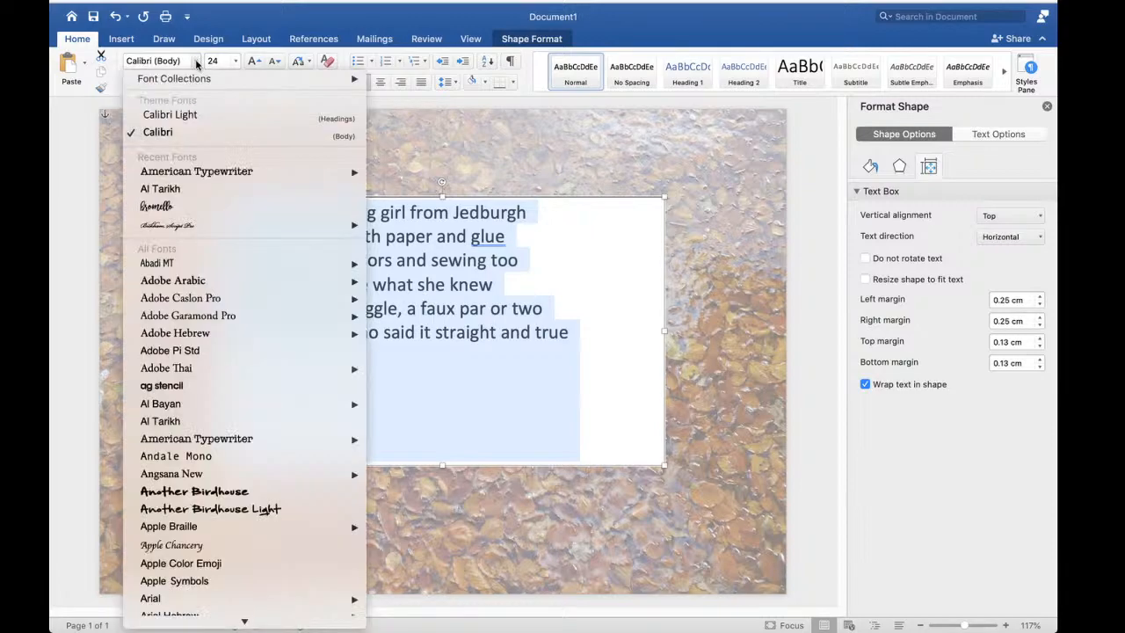
mouse_move(220, 307)
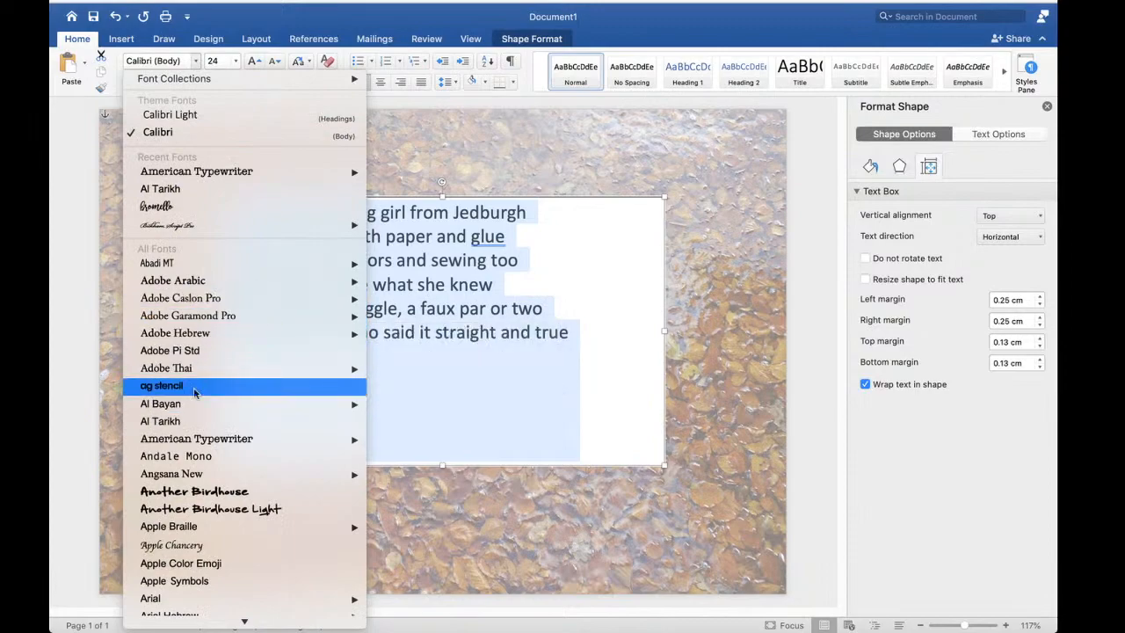
mouse_move(245, 622)
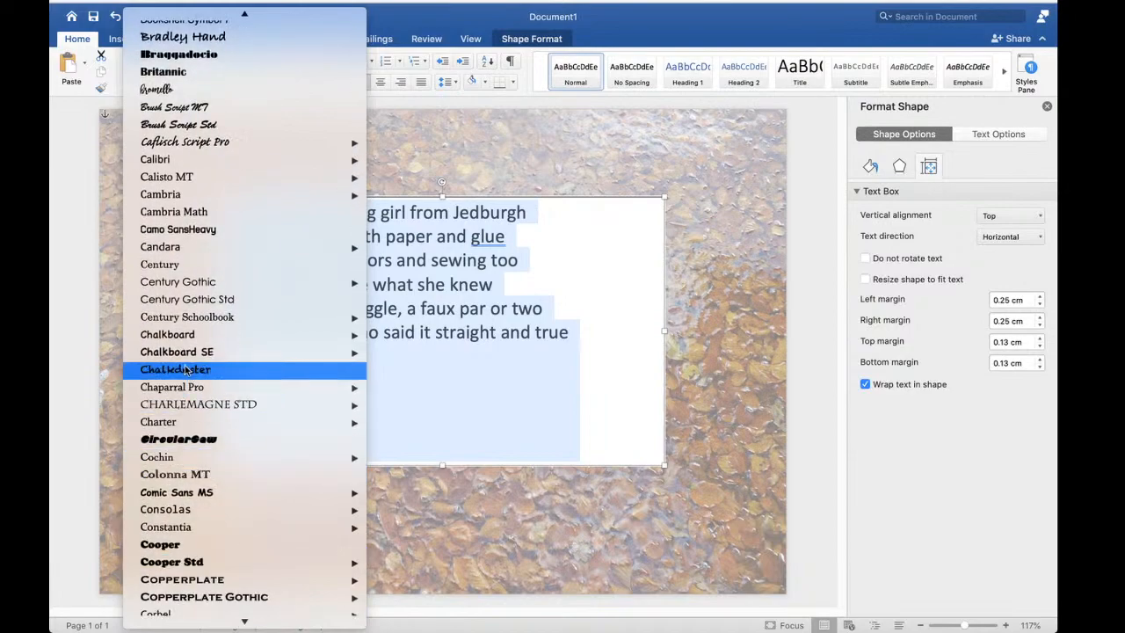
left_click(188, 373)
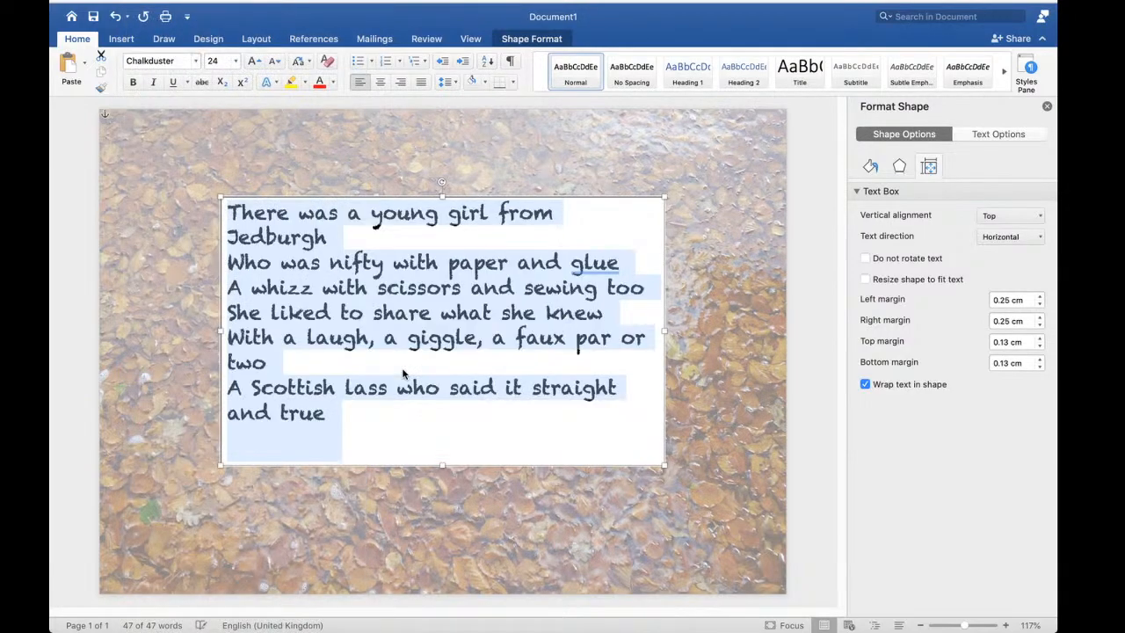
left_click(197, 61)
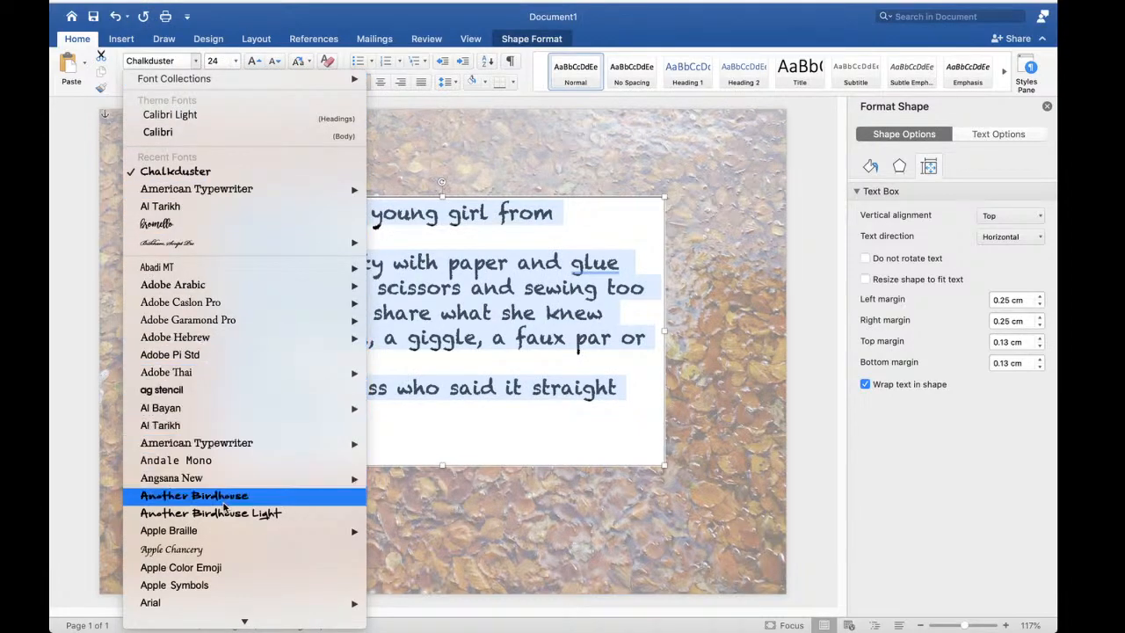
left_click(224, 500)
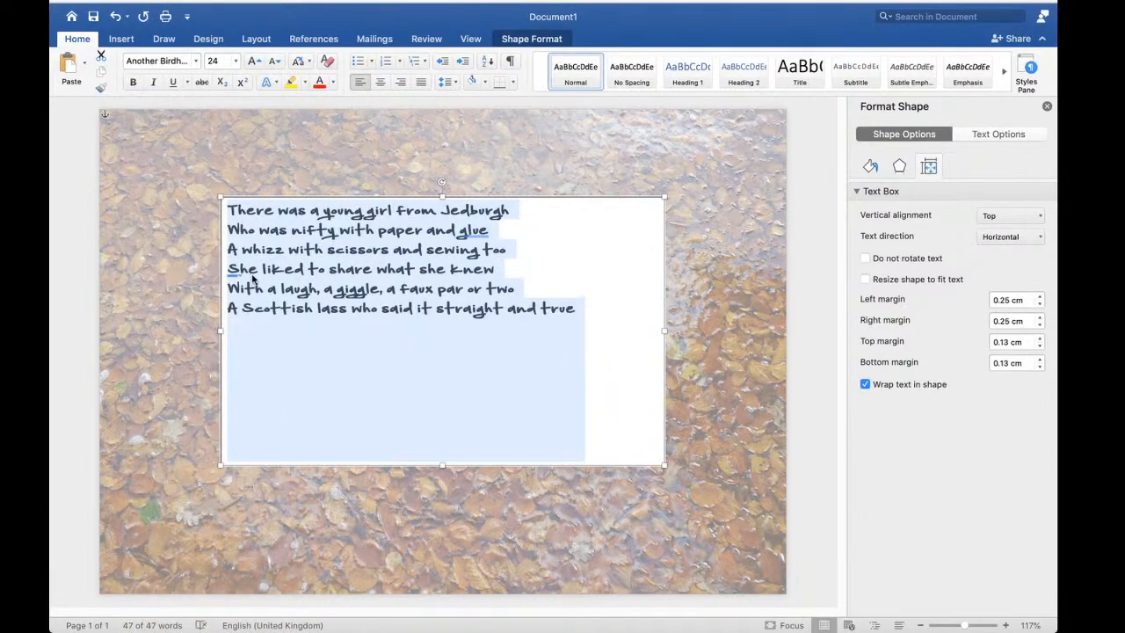
Set the font of the whole poem to Cooper
left_click(197, 62)
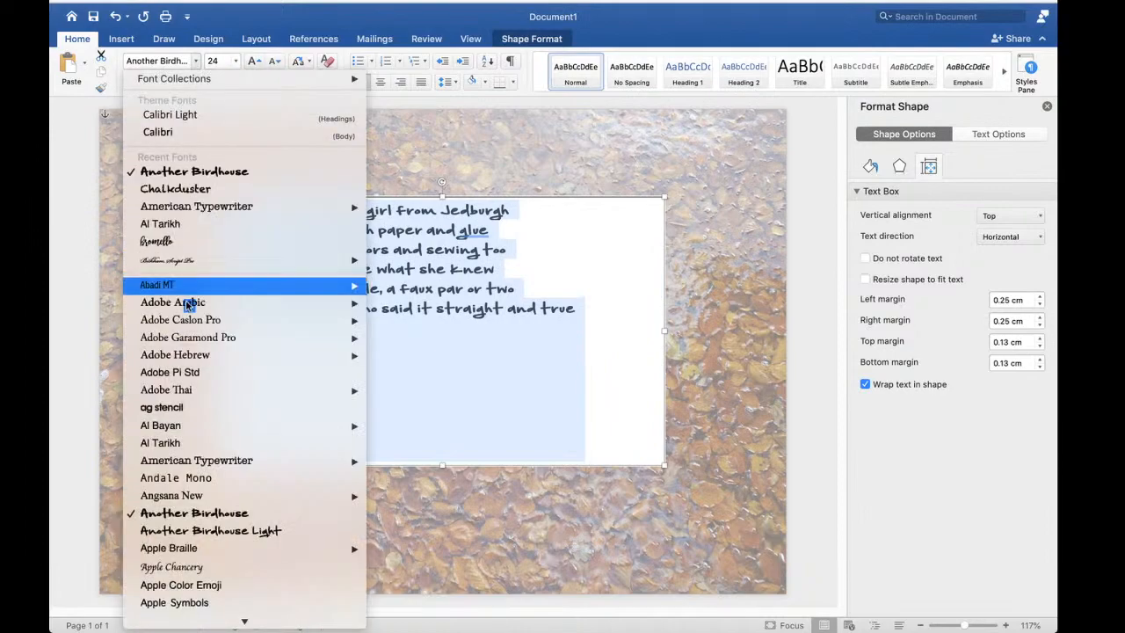
mouse_move(275, 422)
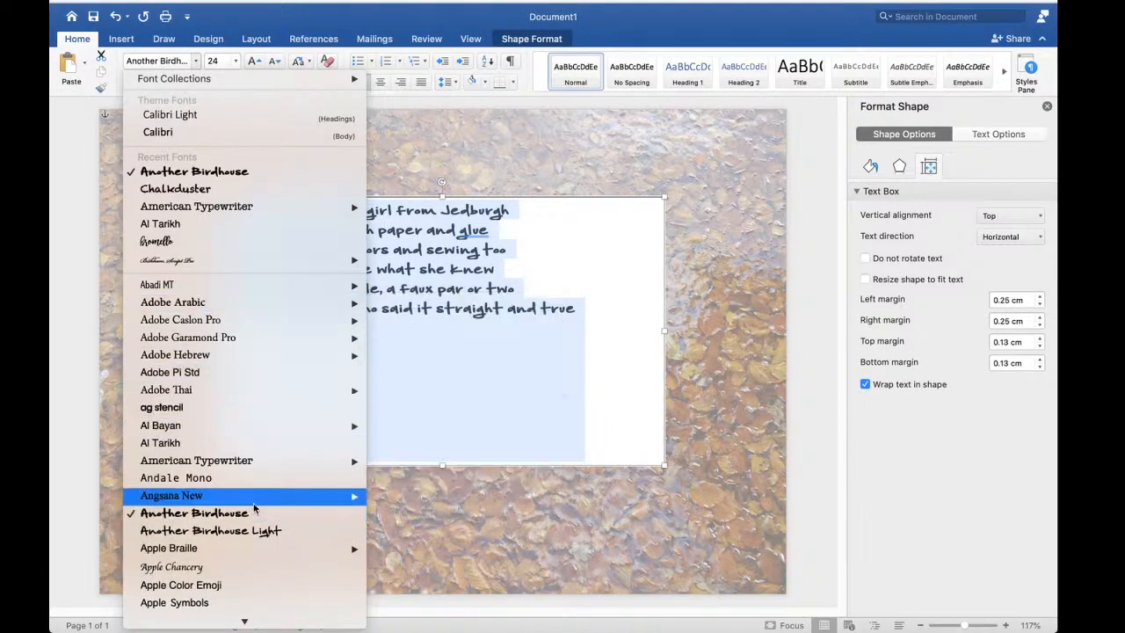
mouse_move(244, 620)
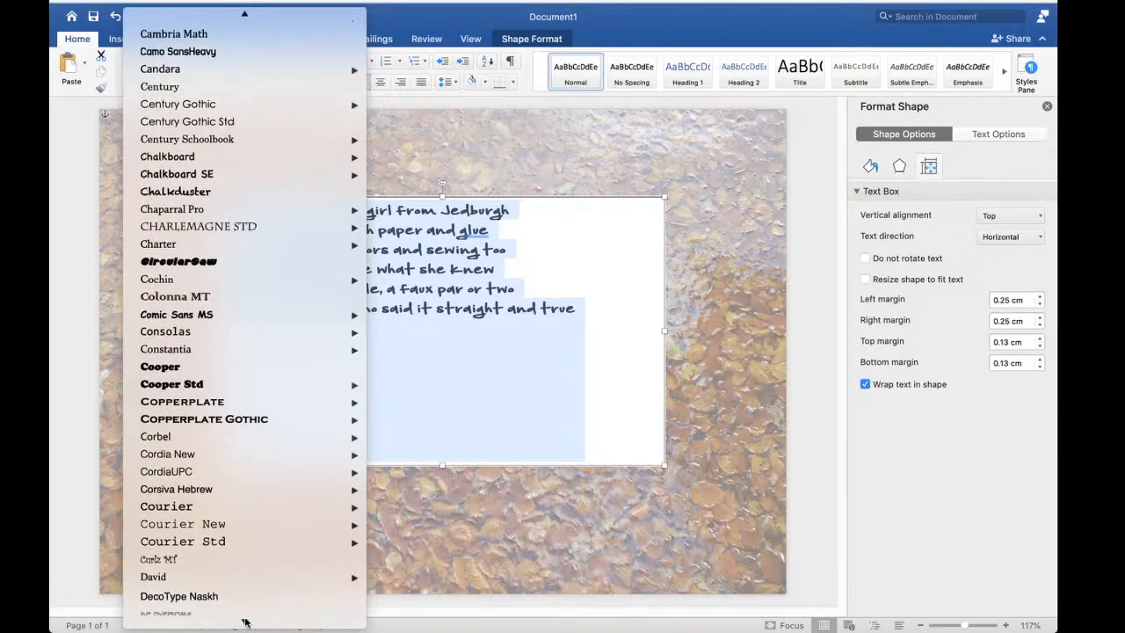
left_click(178, 327)
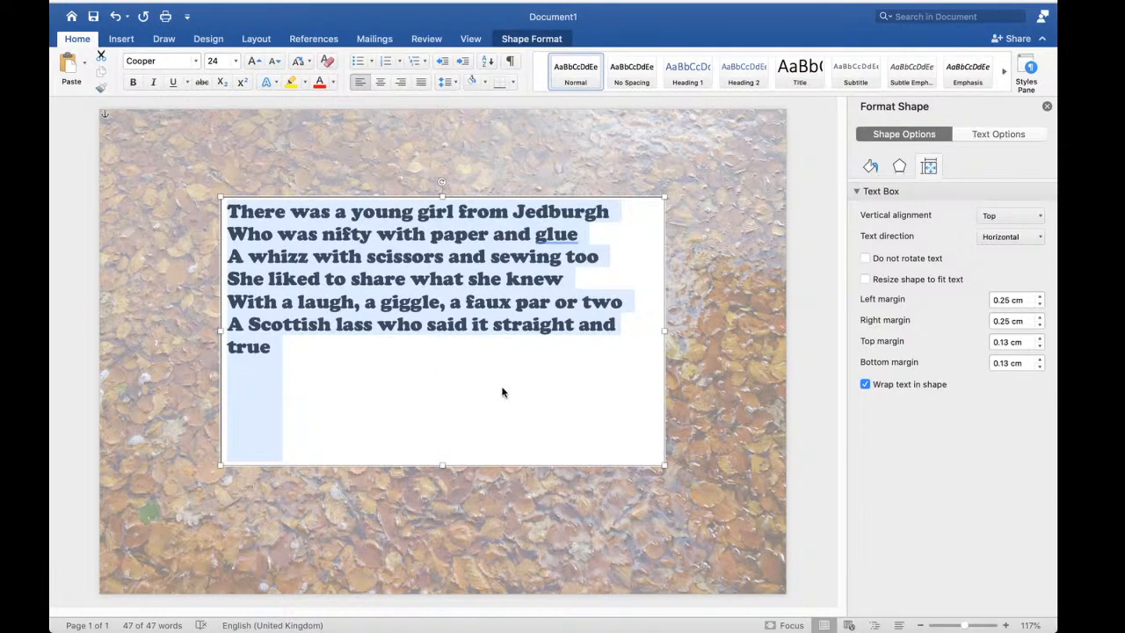
Widen the text box to fit the last line, reduce its height to just below the poem, and move it to the middle of the page
left_click_drag(665, 331, 718, 332)
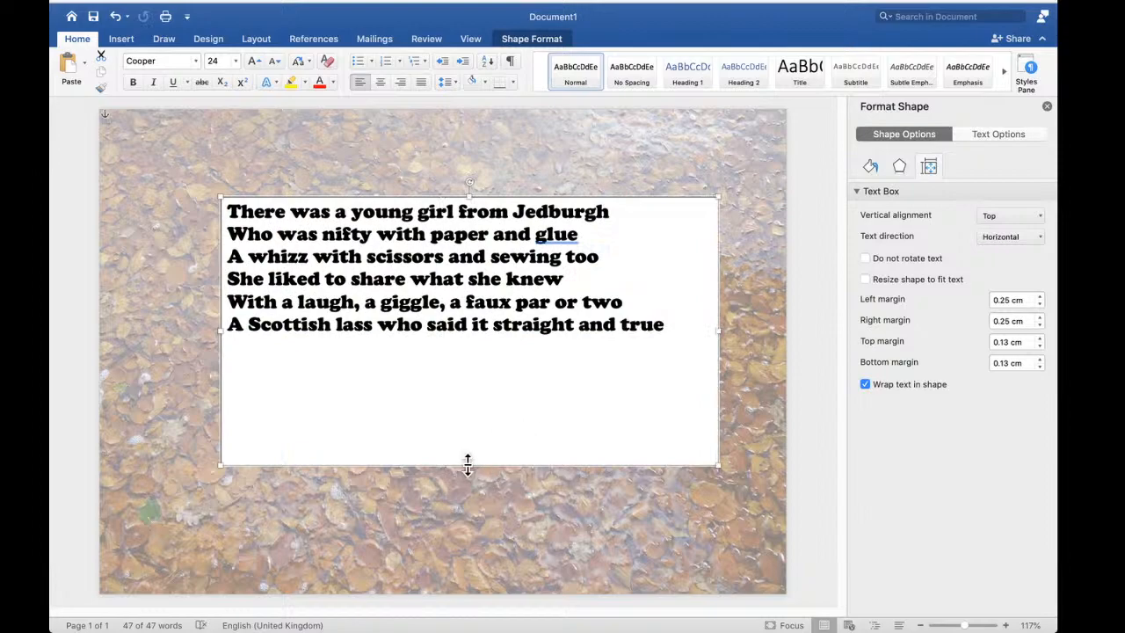
left_click_drag(468, 464, 472, 368)
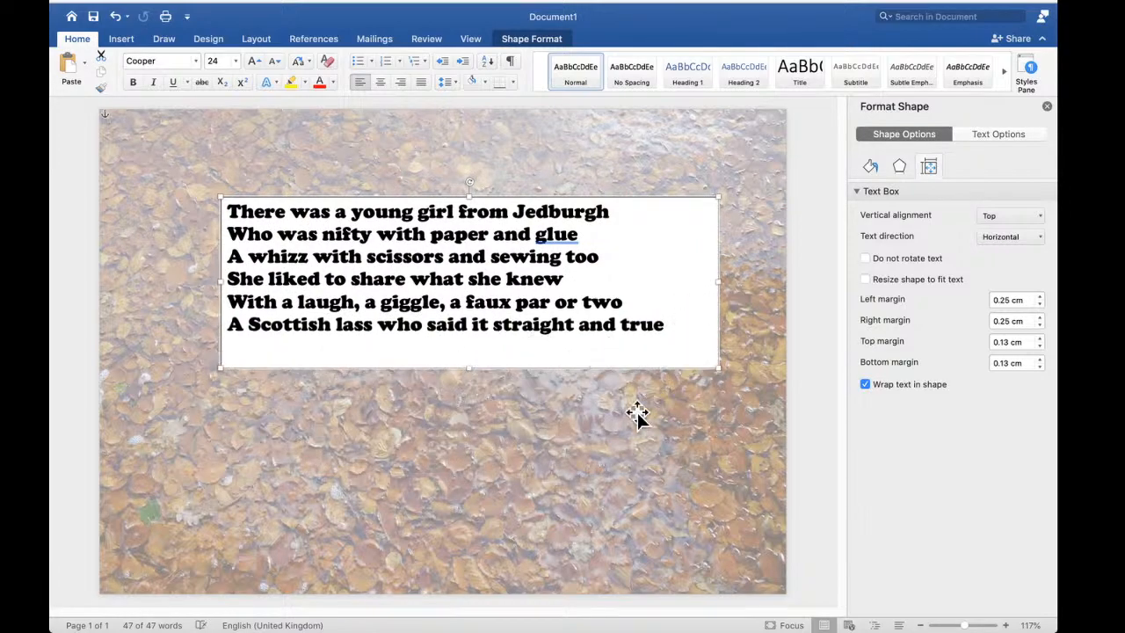
left_click(571, 451)
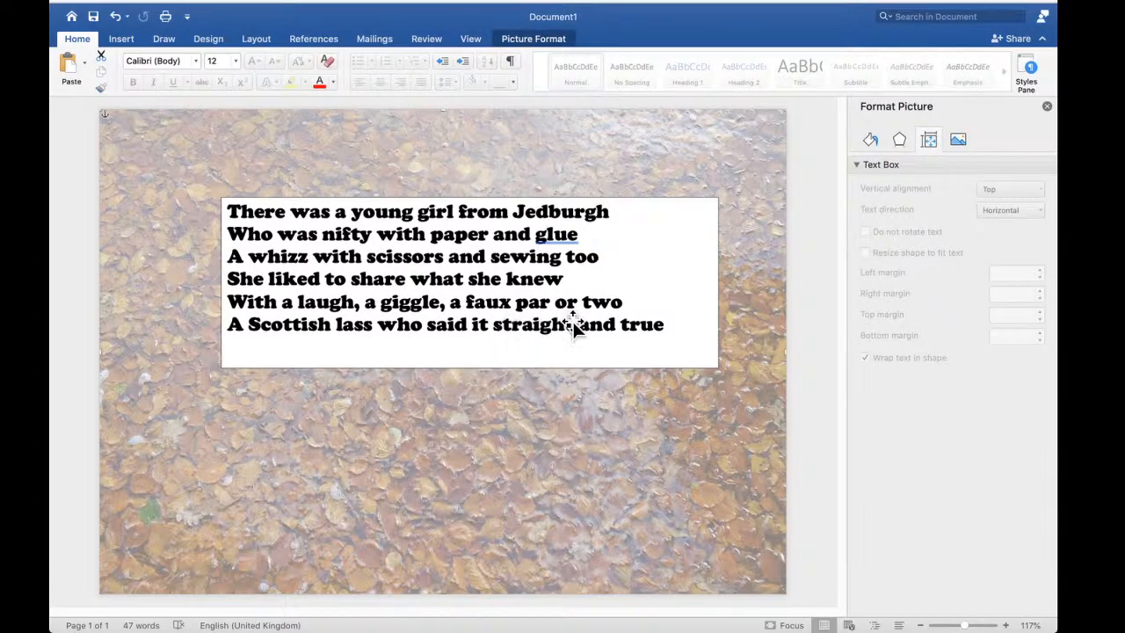
left_click(654, 267)
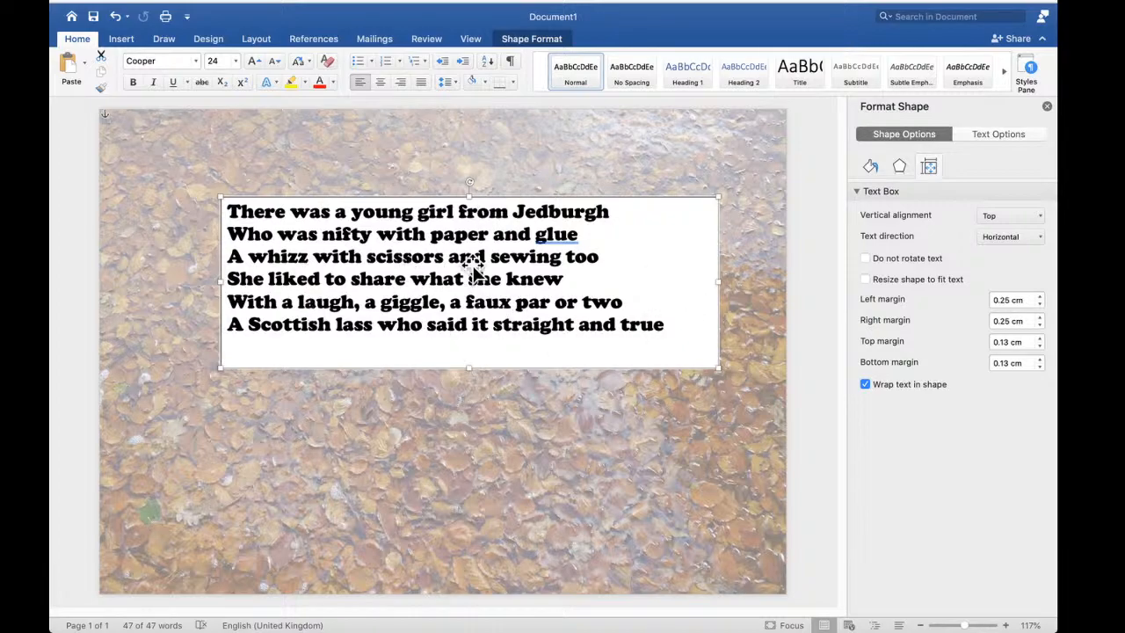
left_click_drag(638, 208, 619, 254)
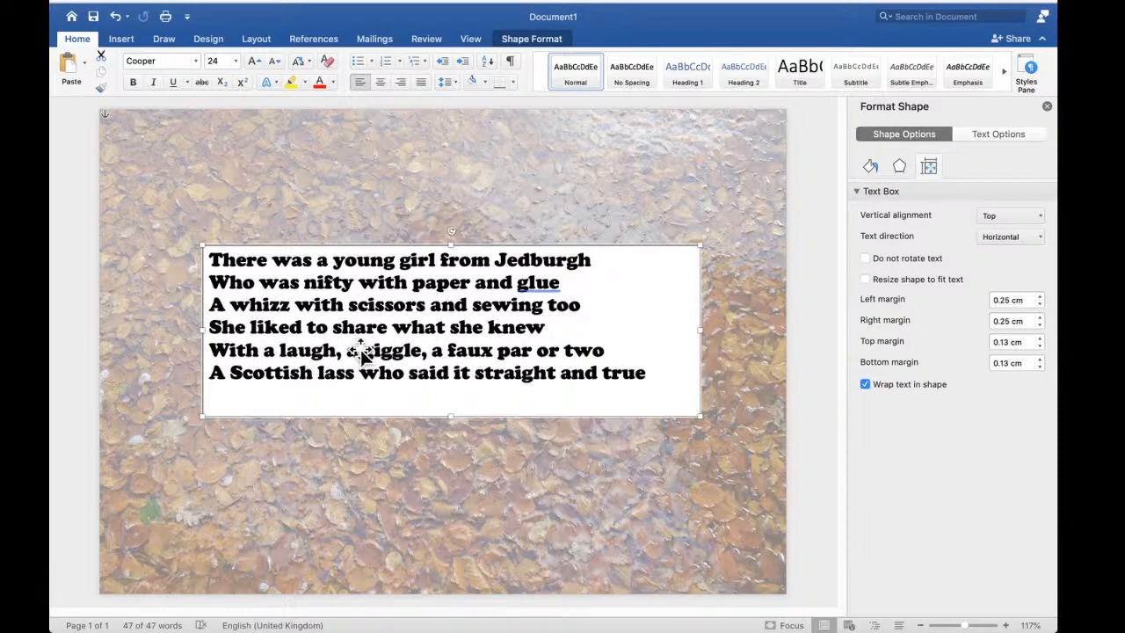
Correct "par" to "pas" in the poem's fifth line
left_click(522, 350)
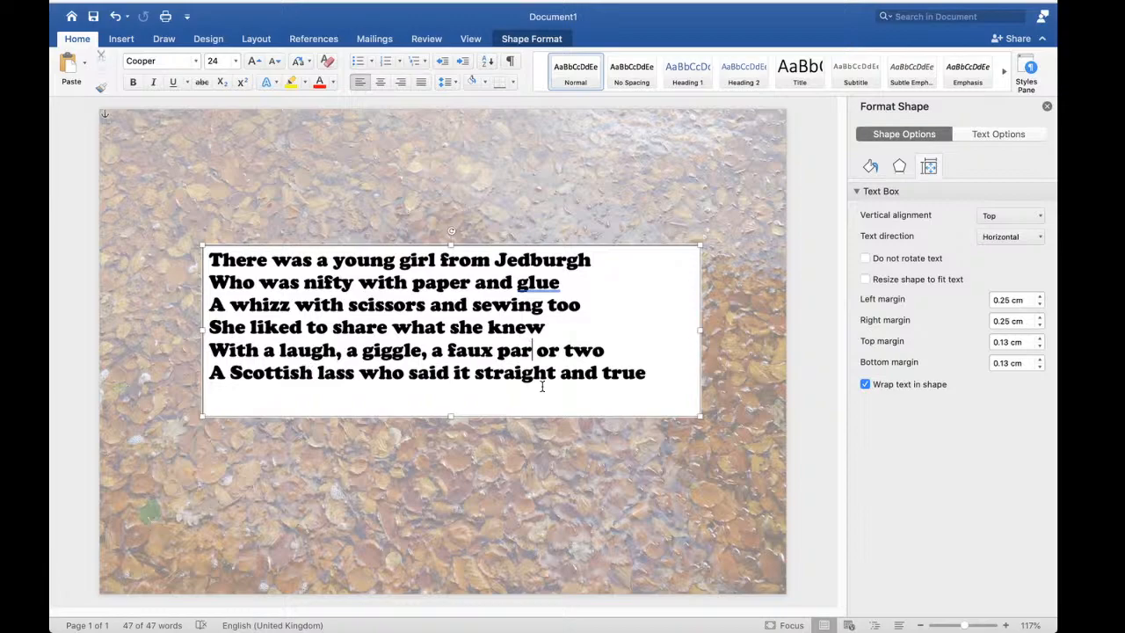
key("Delete")
type("s")
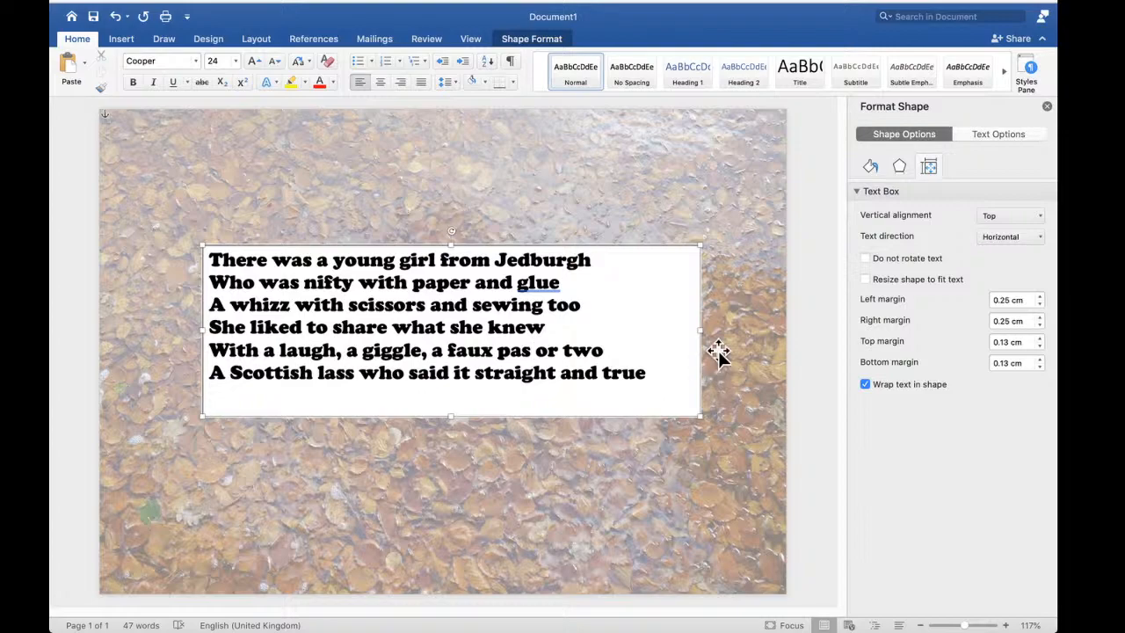
Fill the text box with the picture "Turquoise baseboard 2" from the demo images folder
left_click(1000, 133)
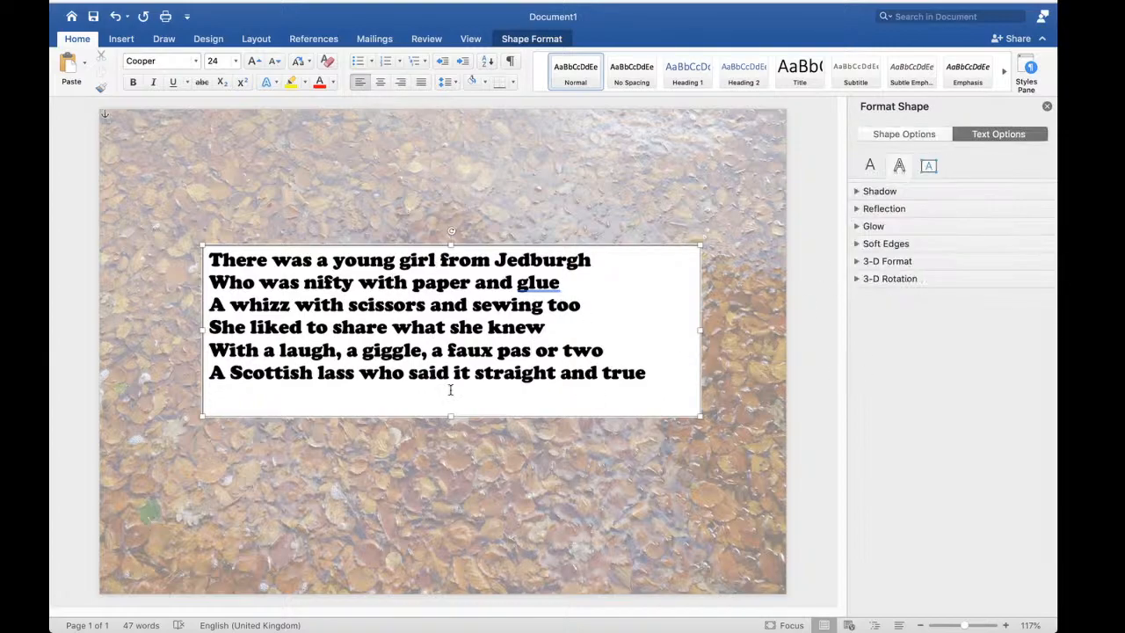
left_click(911, 139)
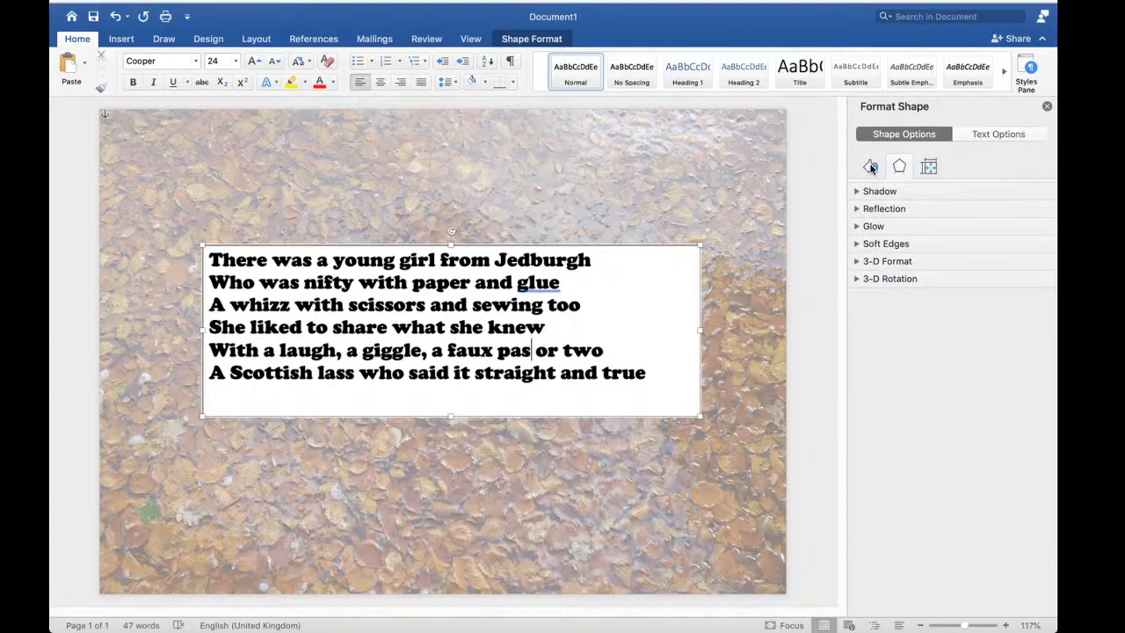
left_click(870, 168)
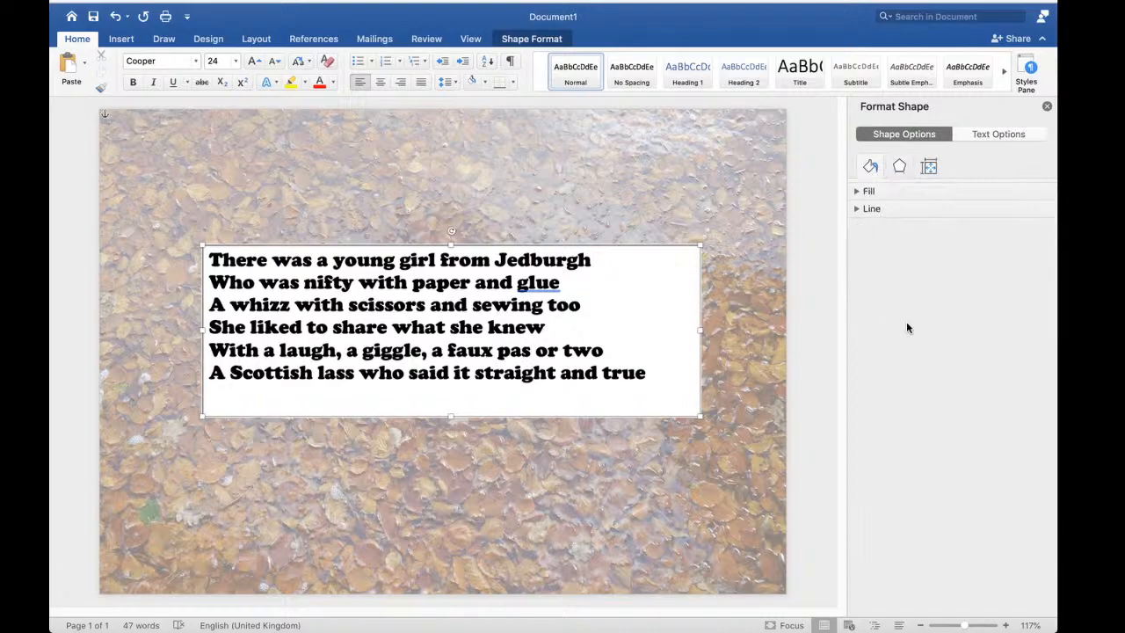
left_click(879, 191)
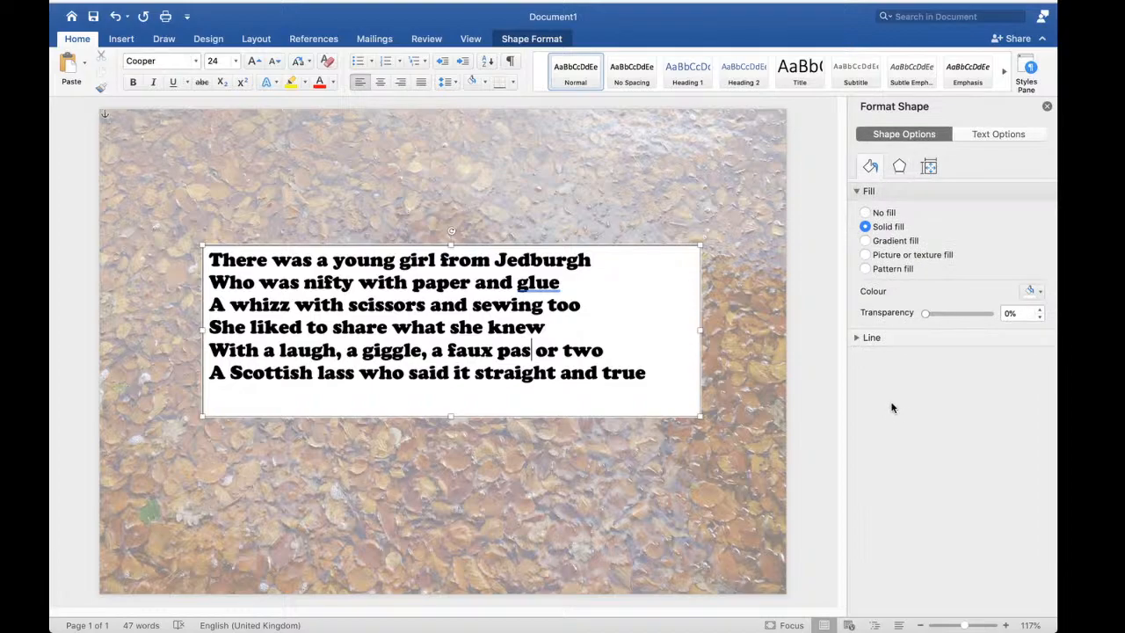
left_click(864, 255)
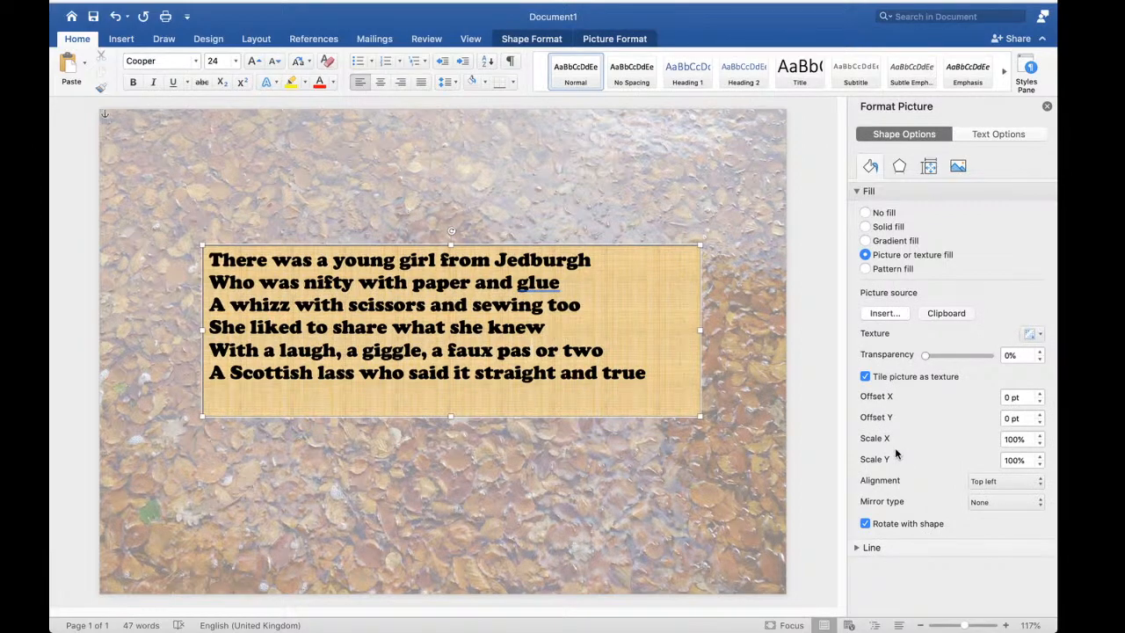
left_click(884, 314)
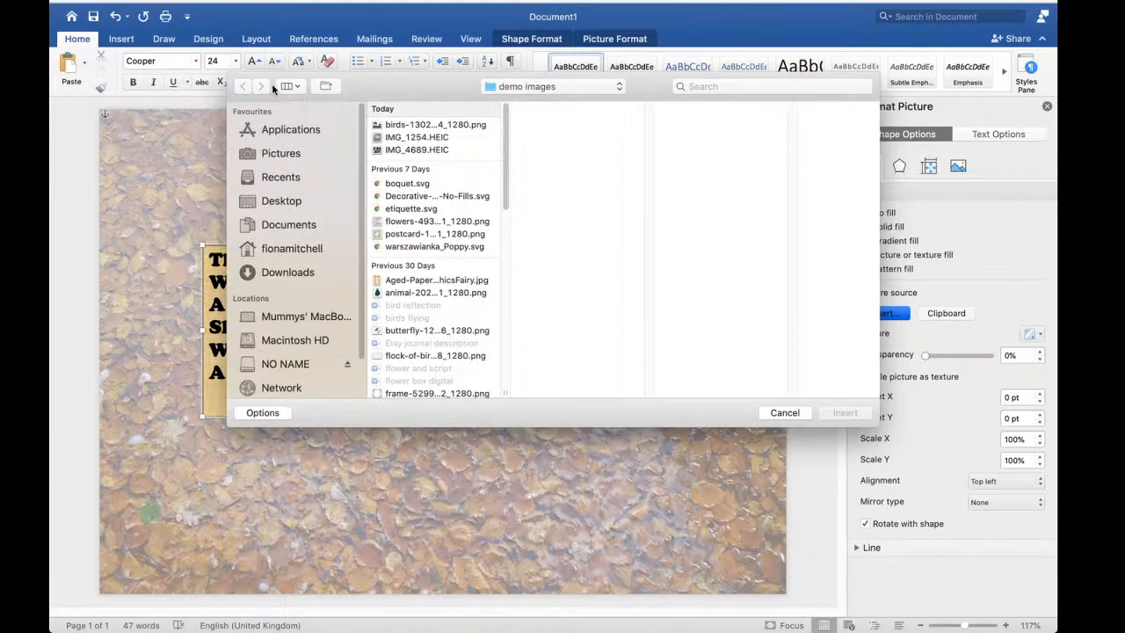
left_click_drag(505, 195, 505, 301)
left_click(445, 255)
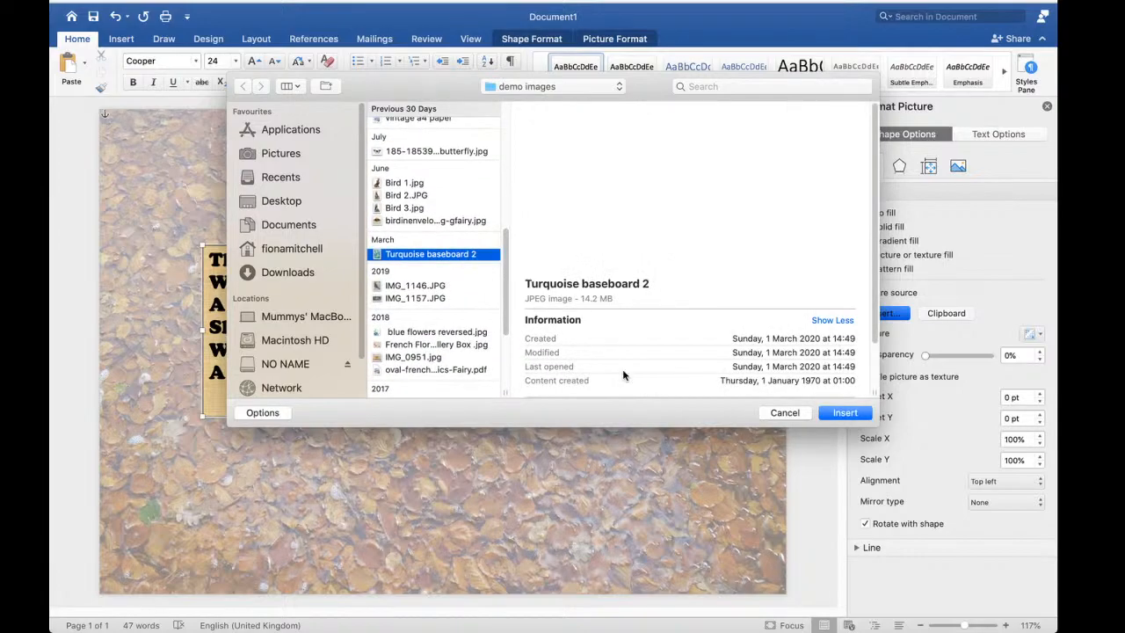
left_click(847, 414)
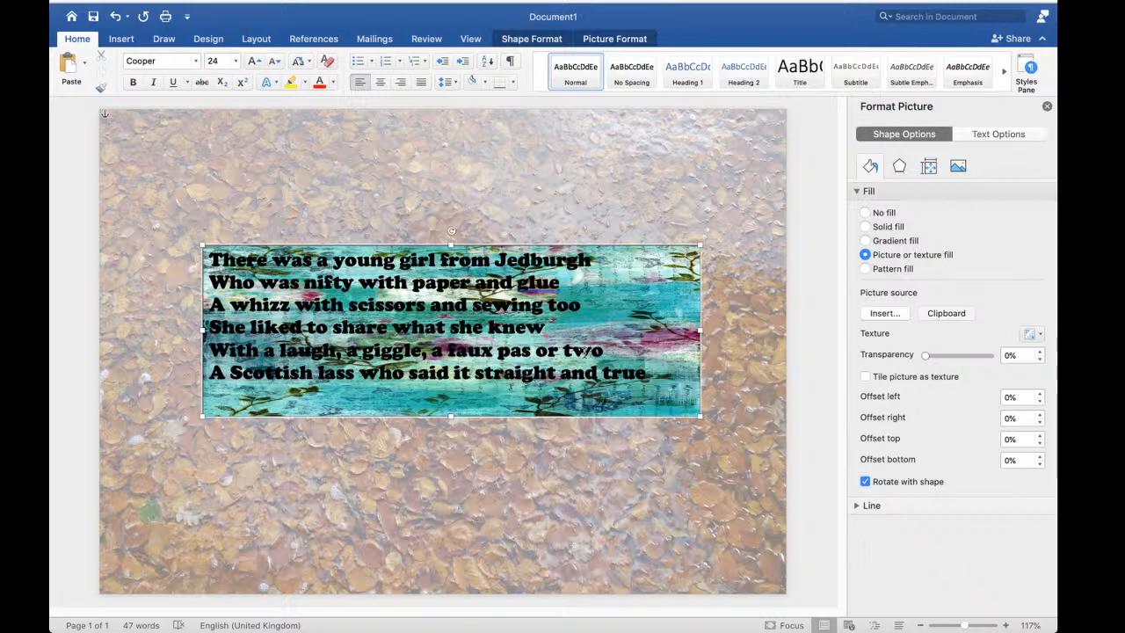
Give the text box a radial gradient fill and move the first gradient stop along to the second one
left_click(865, 241)
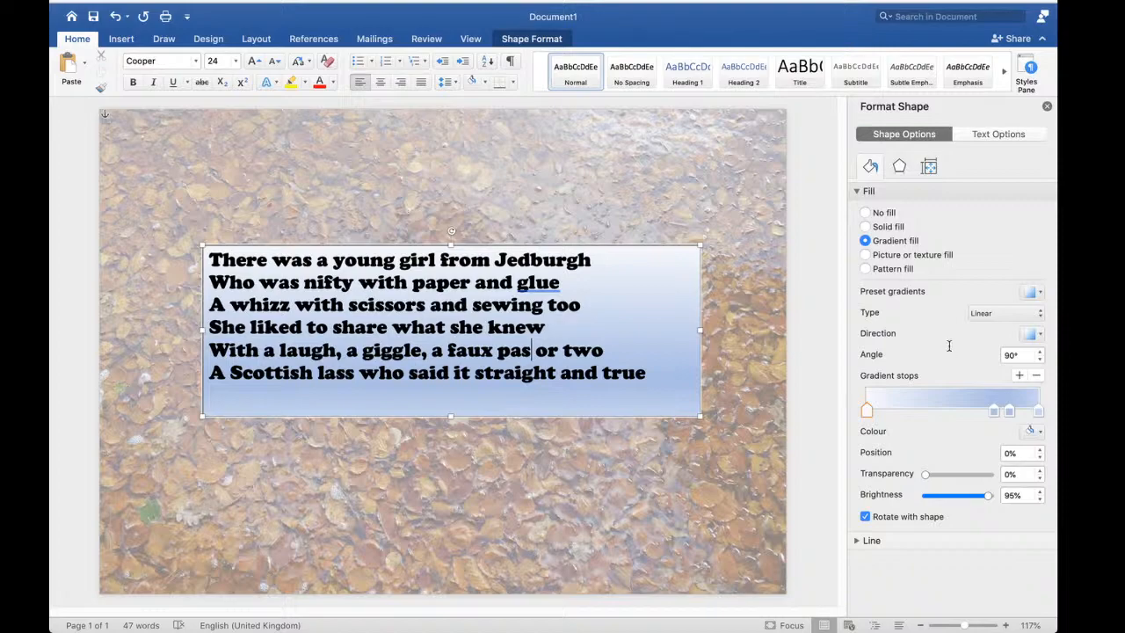
left_click(1040, 314)
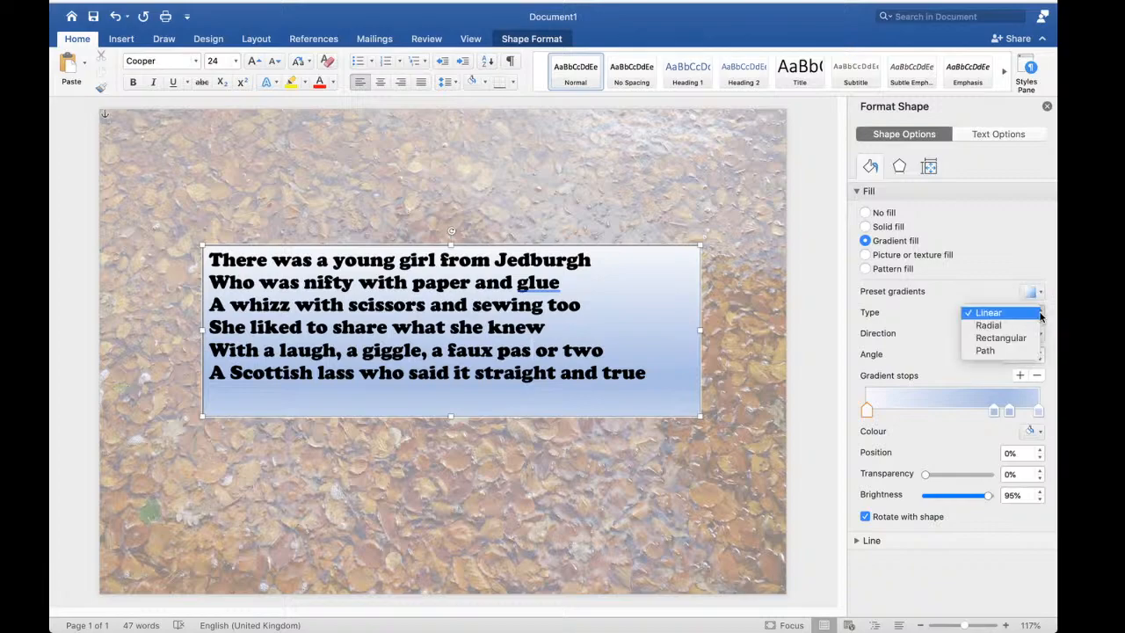
left_click(988, 322)
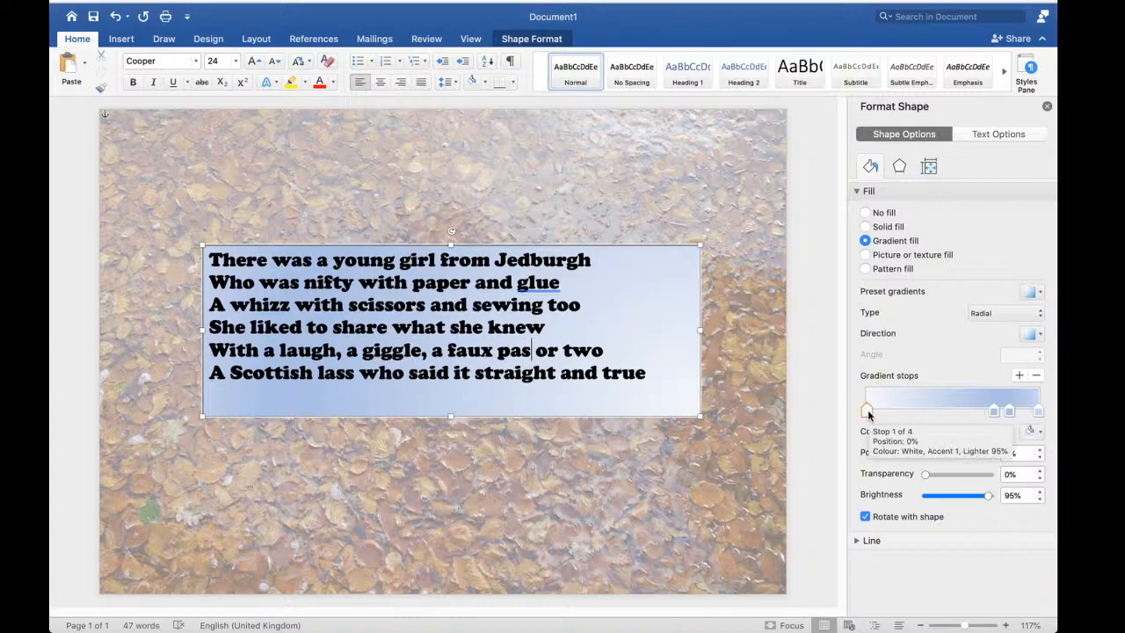
left_click_drag(873, 413, 961, 418)
left_click_drag(970, 413, 994, 422)
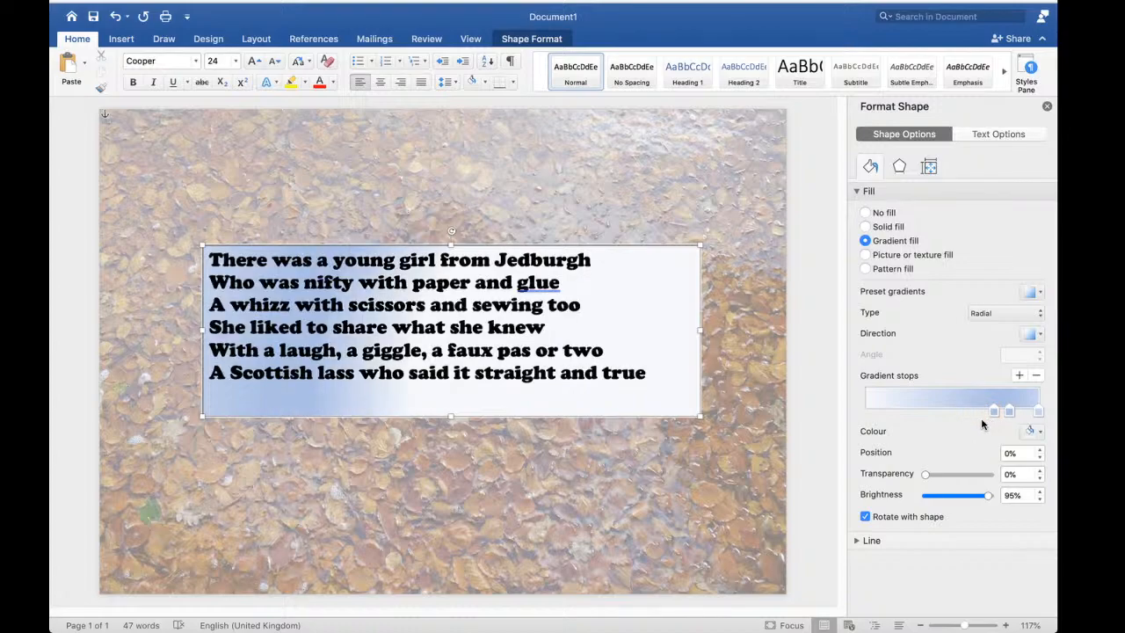
Move the first gradient stop back toward the start, shift the second stop to 64% and colour it orange
left_click(919, 410)
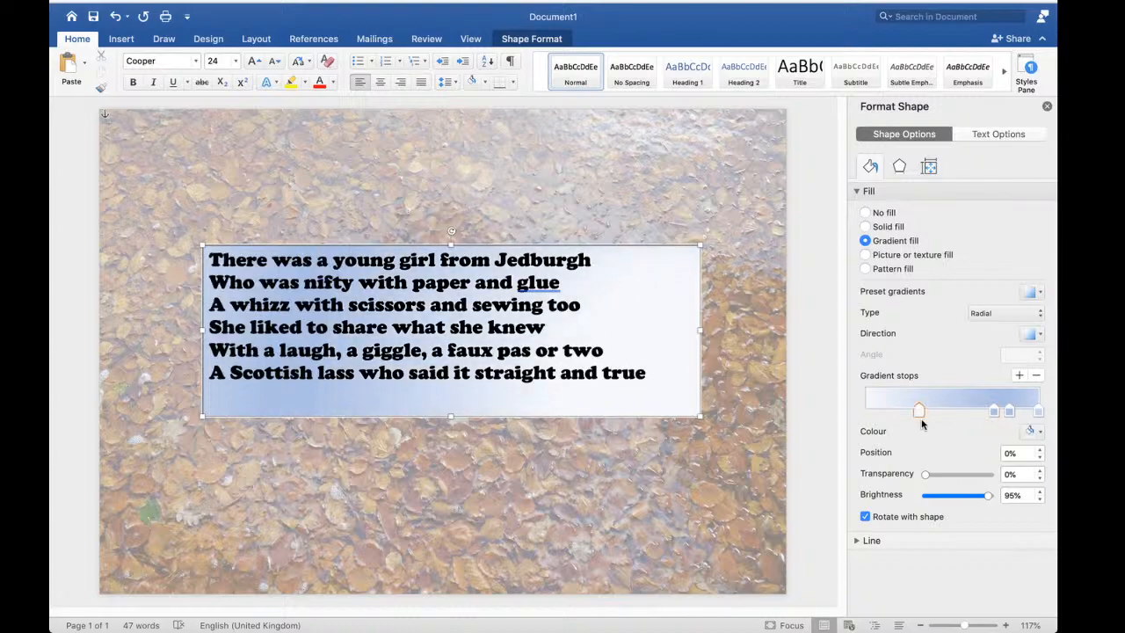
left_click(993, 412)
mouse_move(993, 415)
left_mouse_down()
mouse_move(964, 414)
mouse_move(977, 416)
left_mouse_up()
left_click(1038, 431)
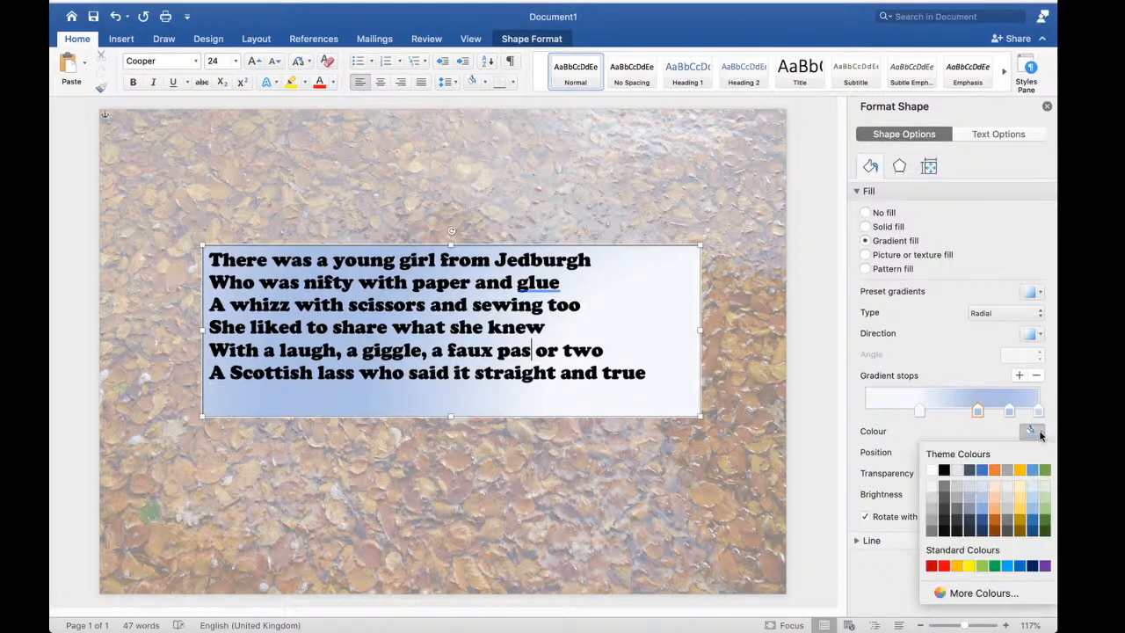
left_click(994, 472)
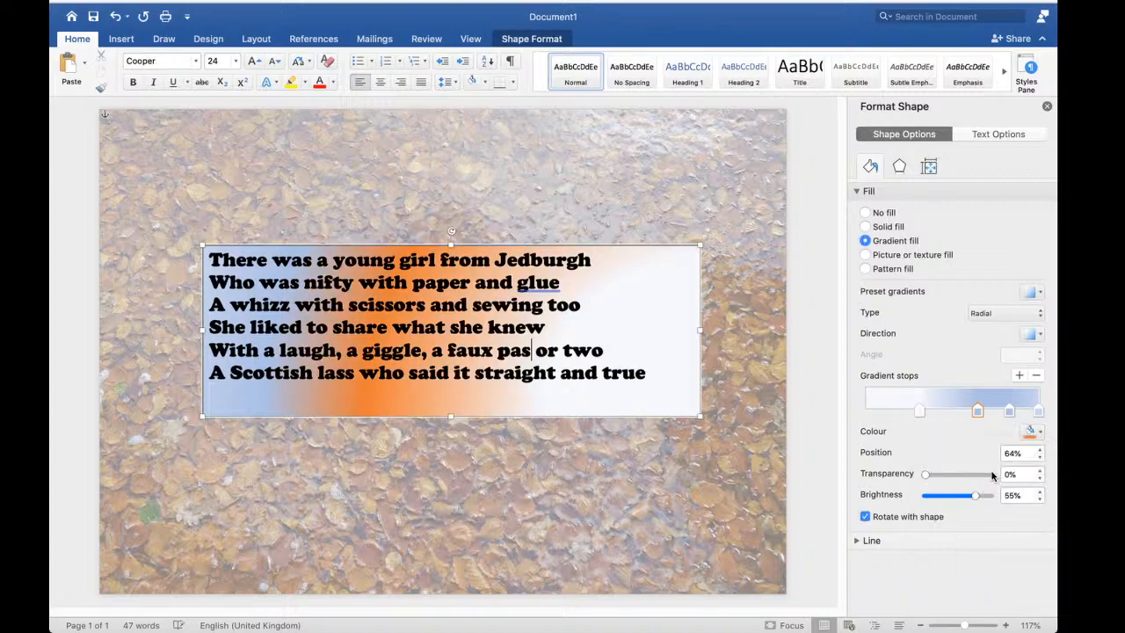
Colour the third gradient stop purple and the last gradient stop yellow
left_click(1008, 411)
left_click(1040, 433)
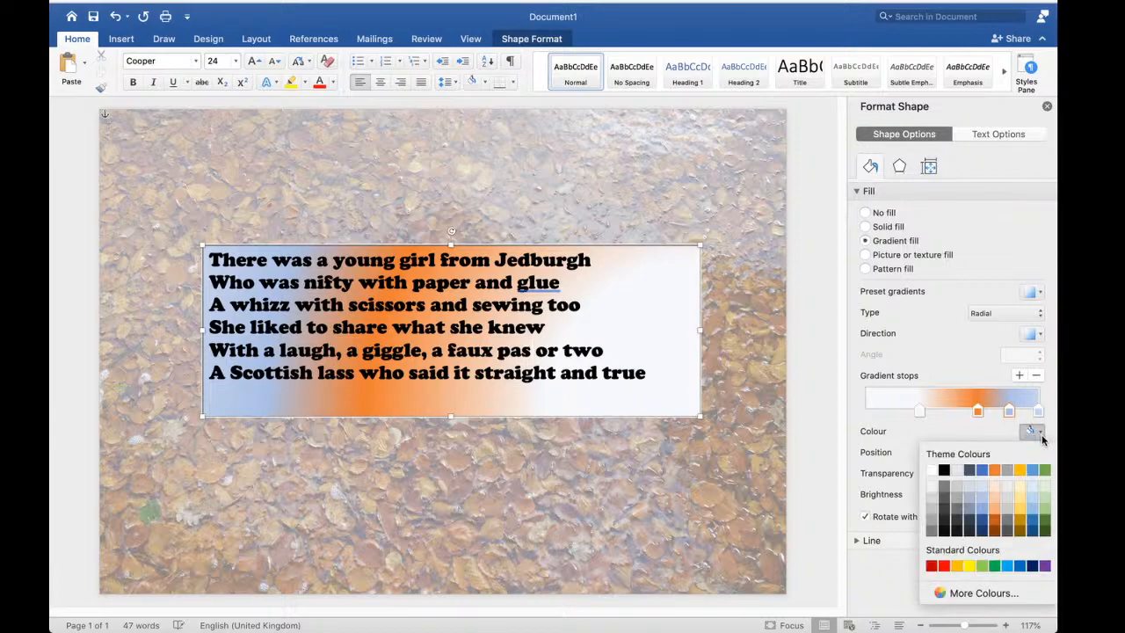
left_click(1045, 567)
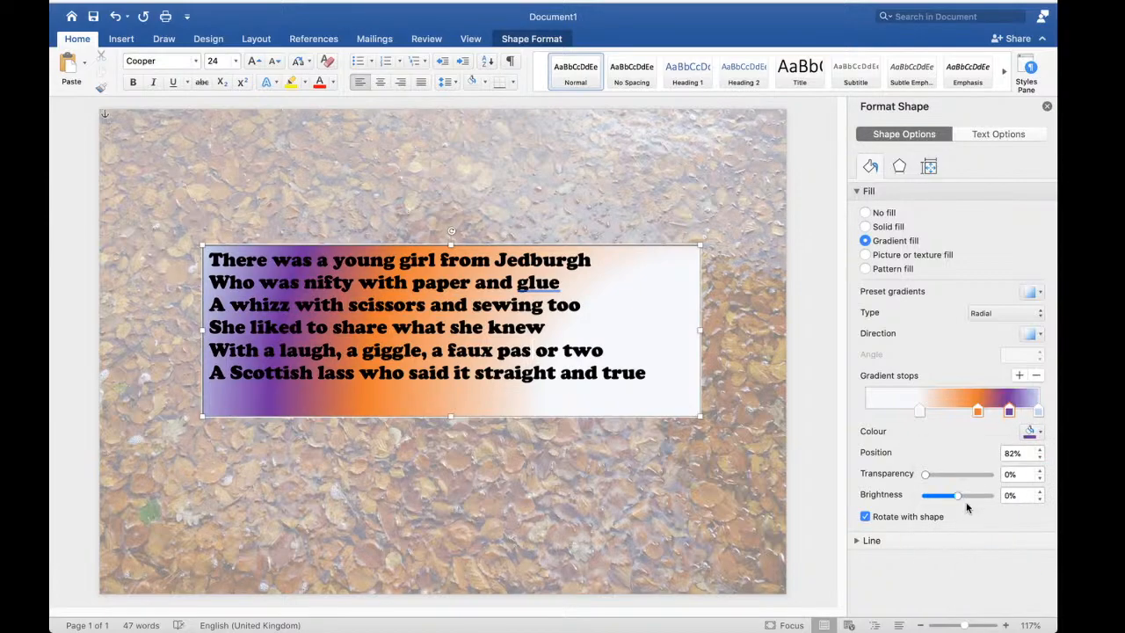
left_click(1038, 411)
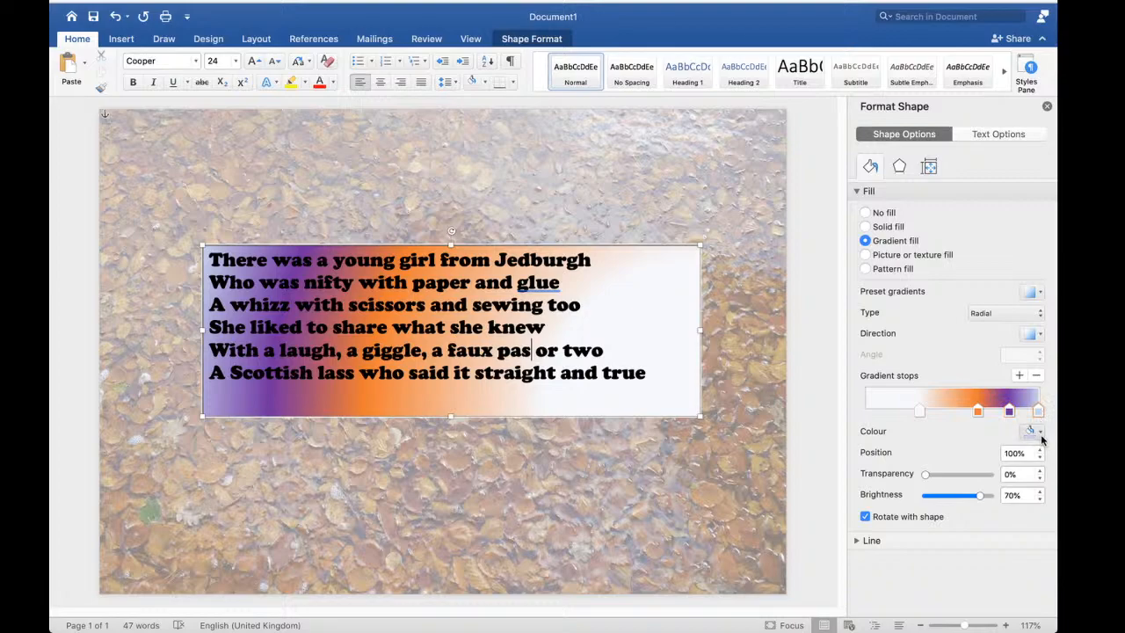
left_click(1040, 433)
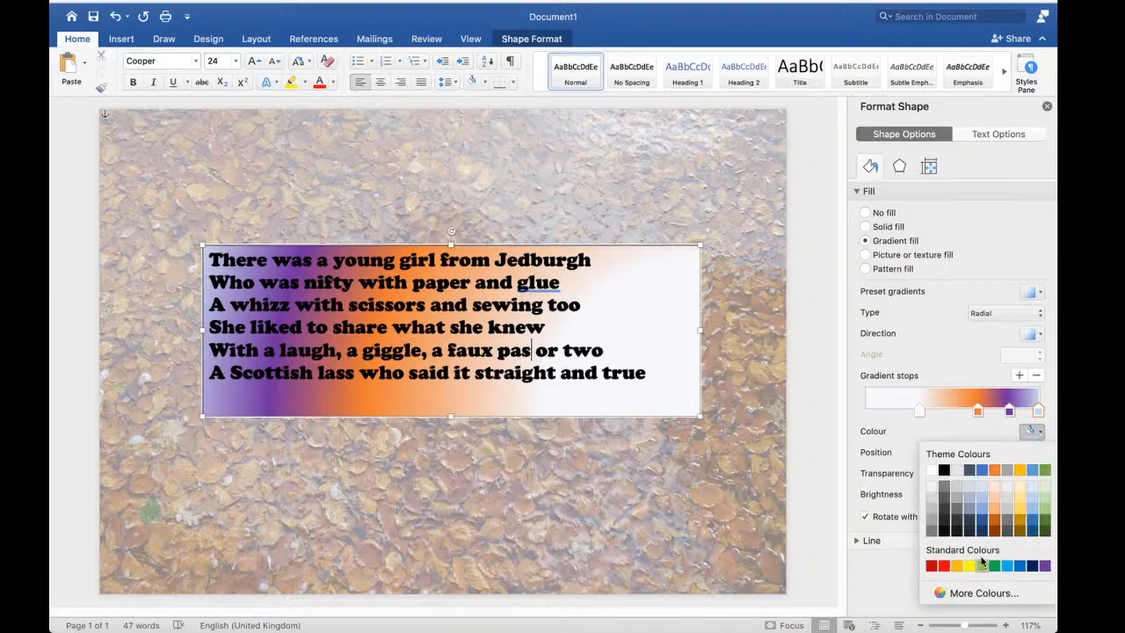
left_click(969, 566)
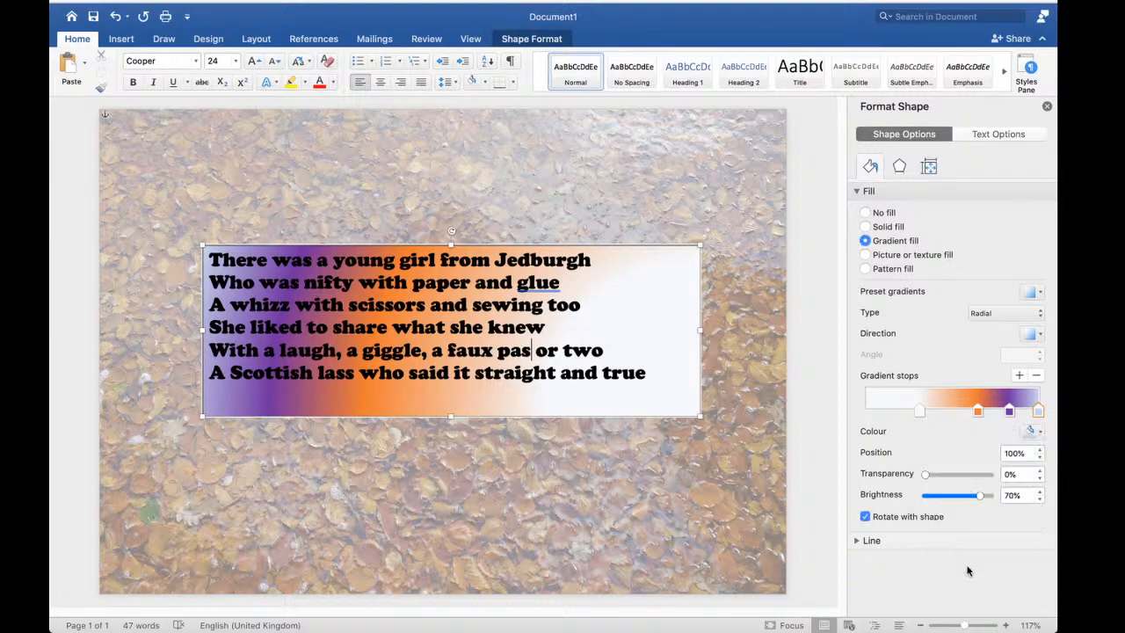
Respace the gradient stops, with the purple one at 74% and the white and orange ones nearer the start
left_click_drag(978, 416, 1034, 413)
left_click_drag(919, 411, 993, 416)
left_click(999, 413)
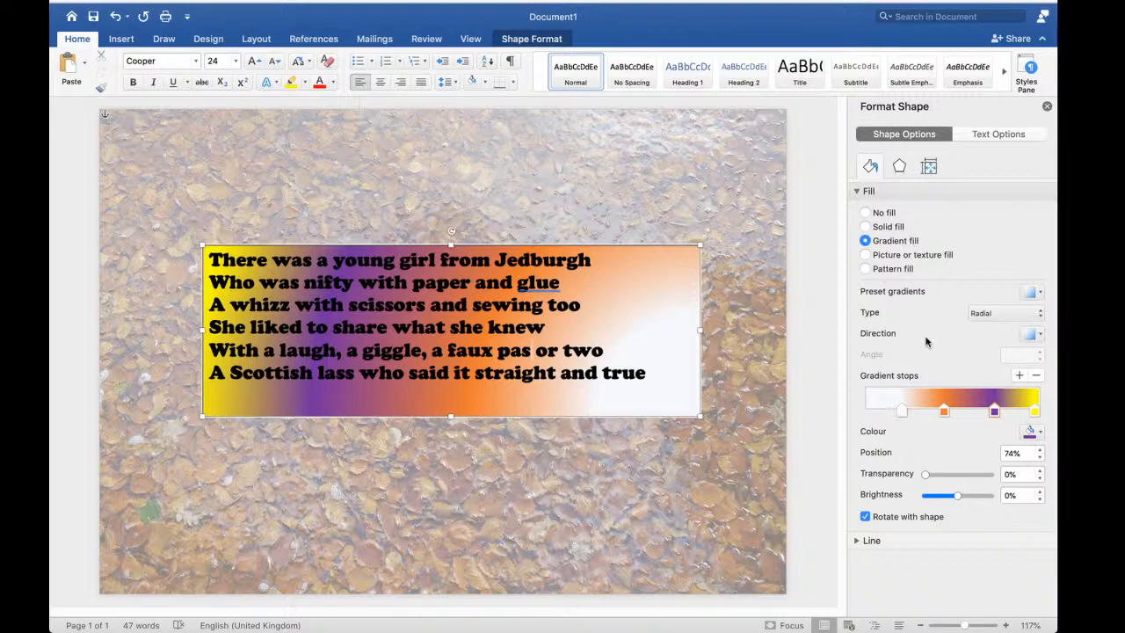
Switch the text box to a solid fill and look through its text fill, text effects and text box settings
left_click(866, 227)
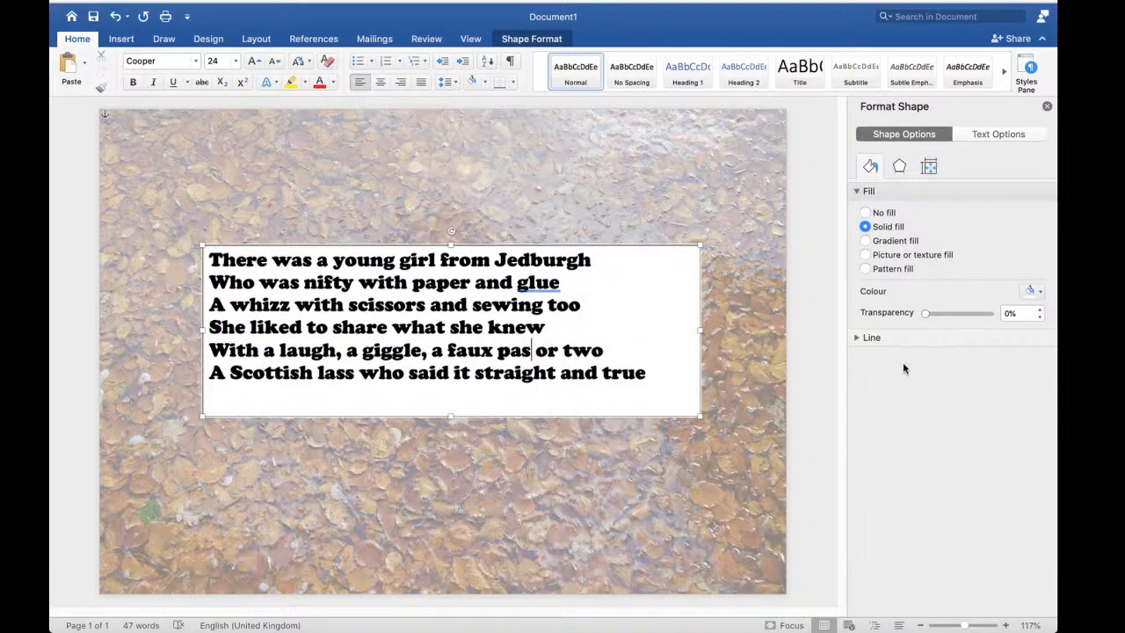
left_click(1003, 132)
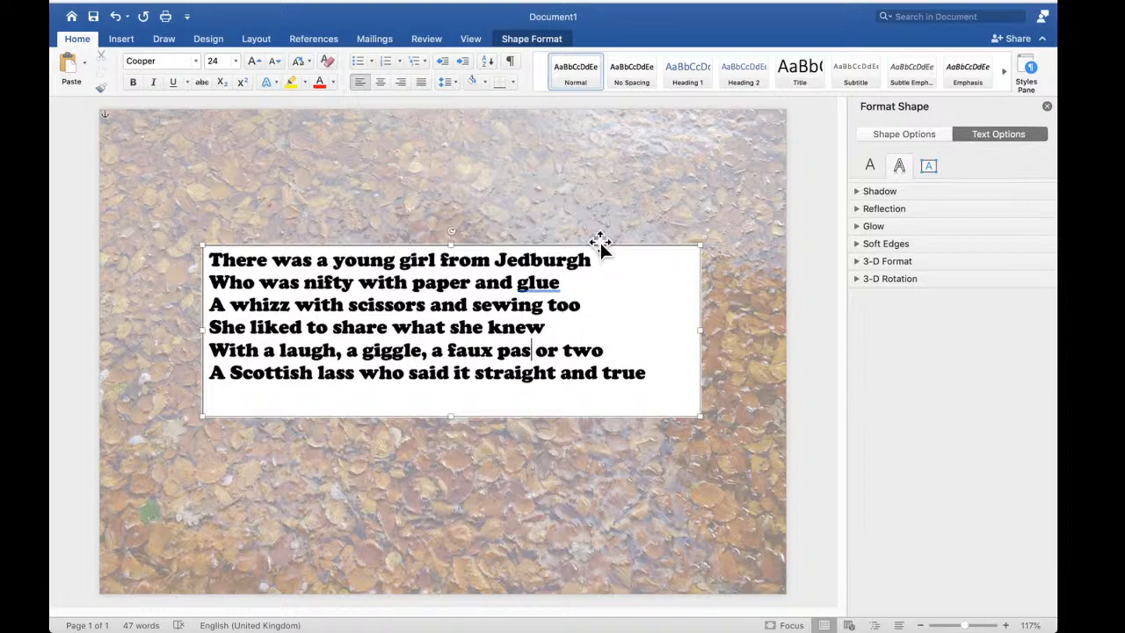
left_click(870, 167)
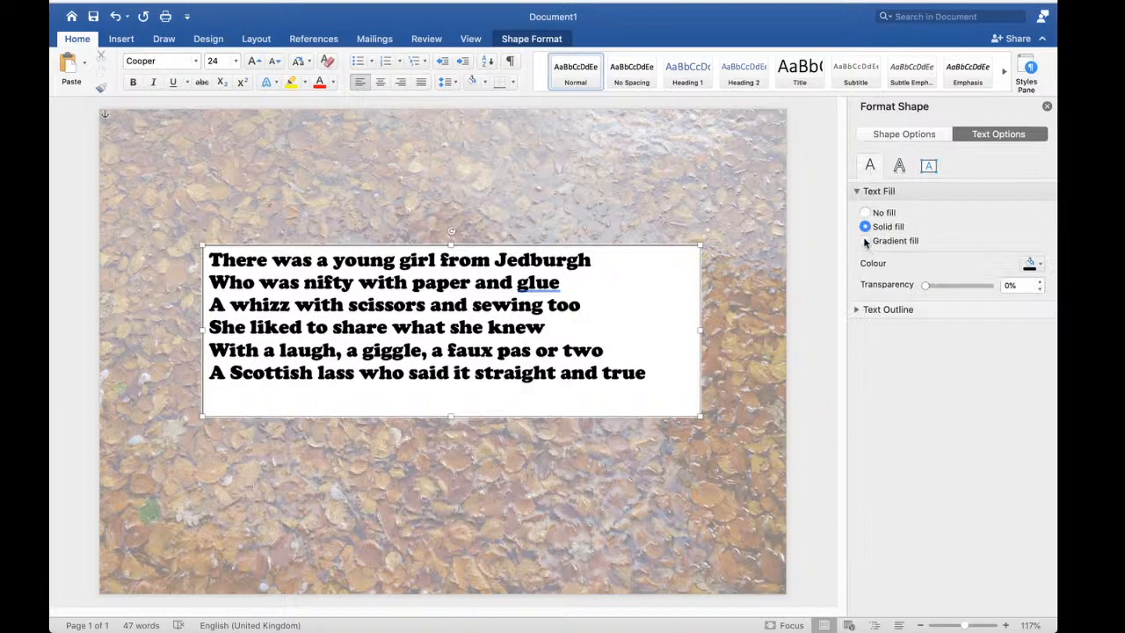
left_click(903, 166)
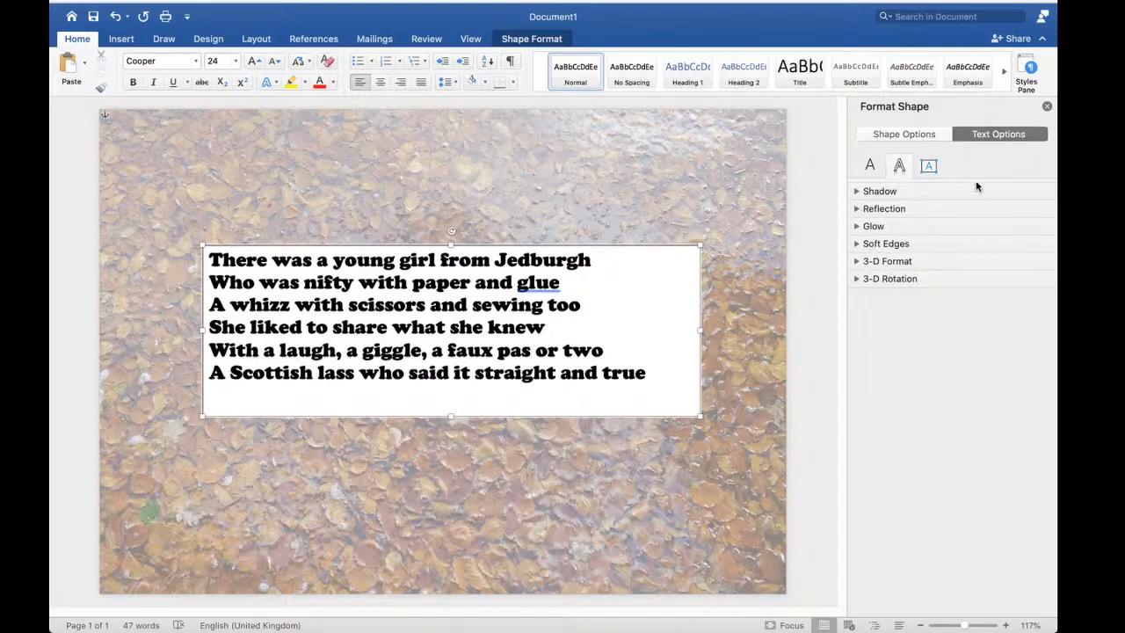
left_click(929, 167)
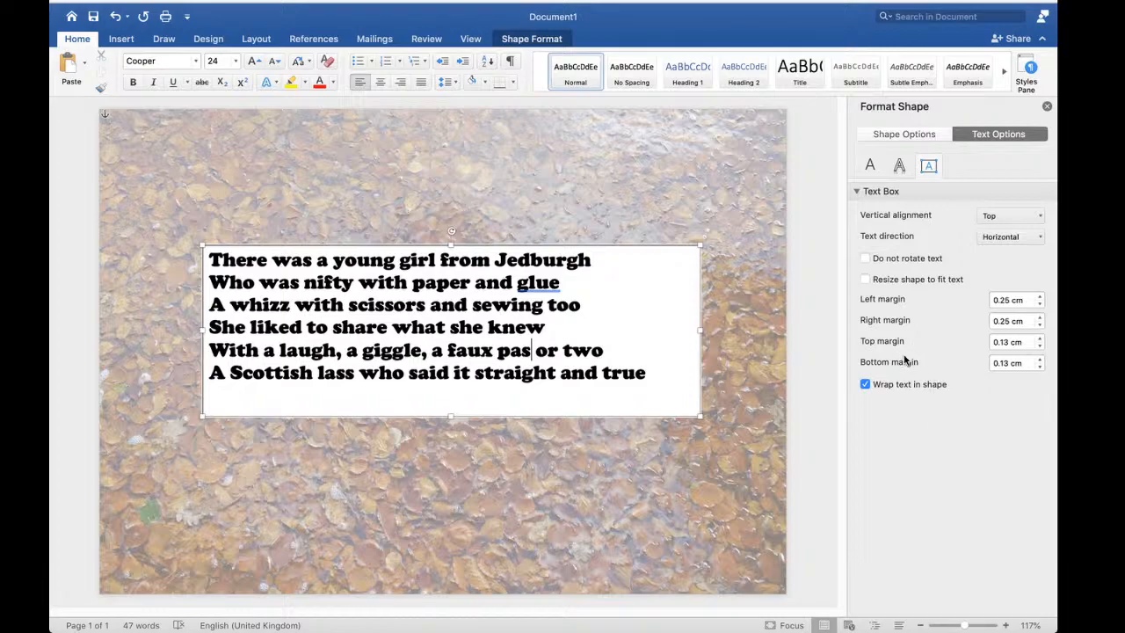
left_click(900, 167)
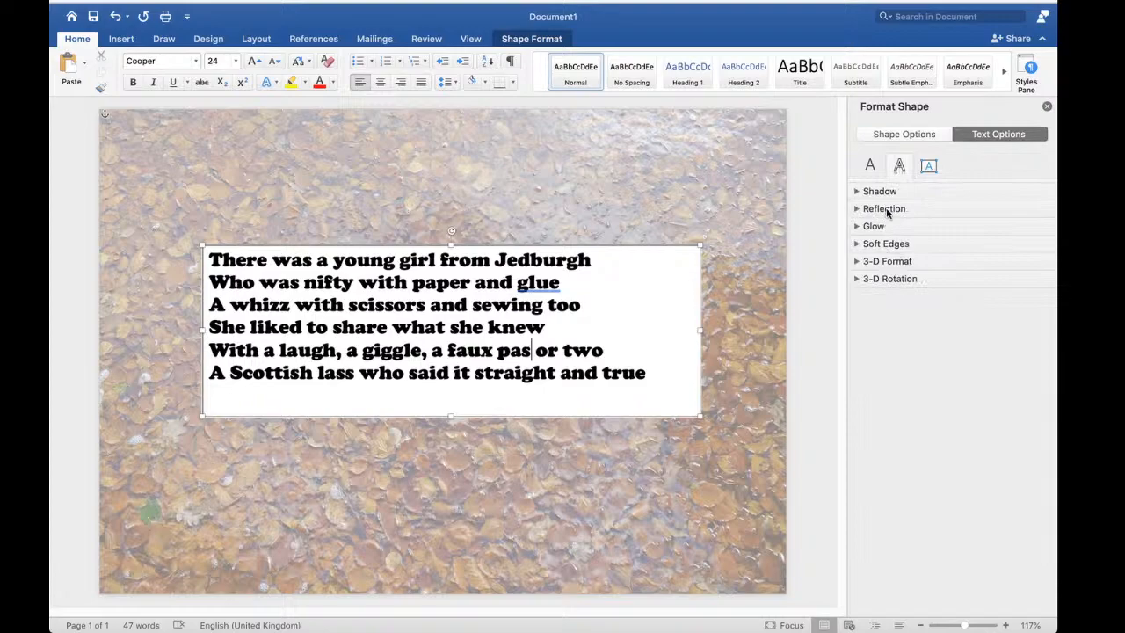
Try to apply an outer shadow preset in dark orange to the poem without selecting its text
left_click(881, 191)
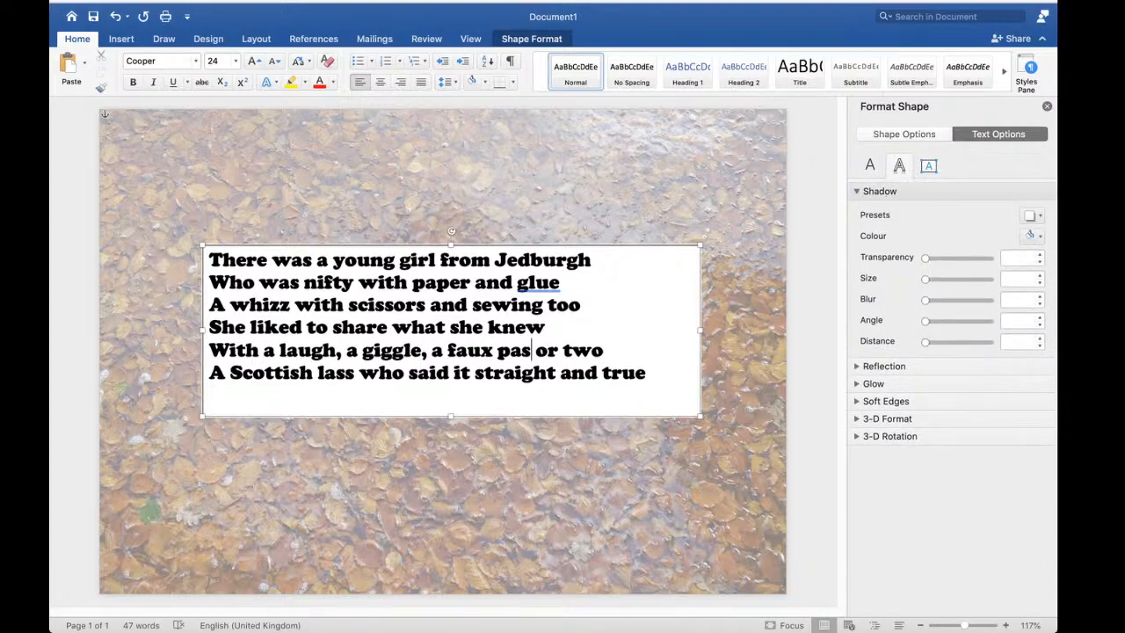
left_click(1039, 216)
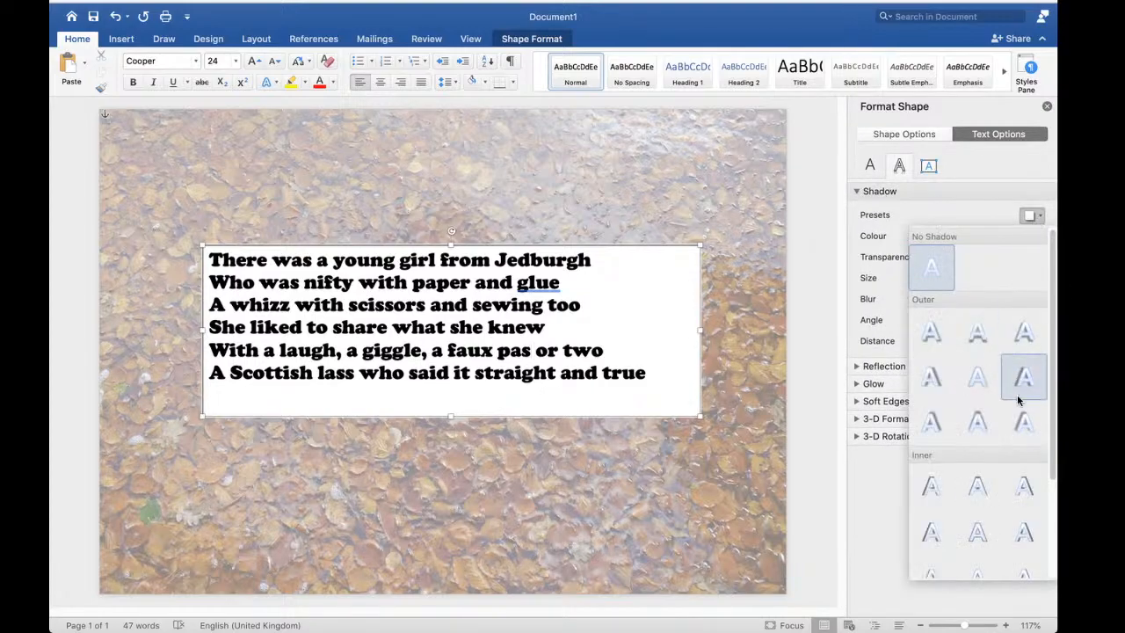
left_click(931, 423)
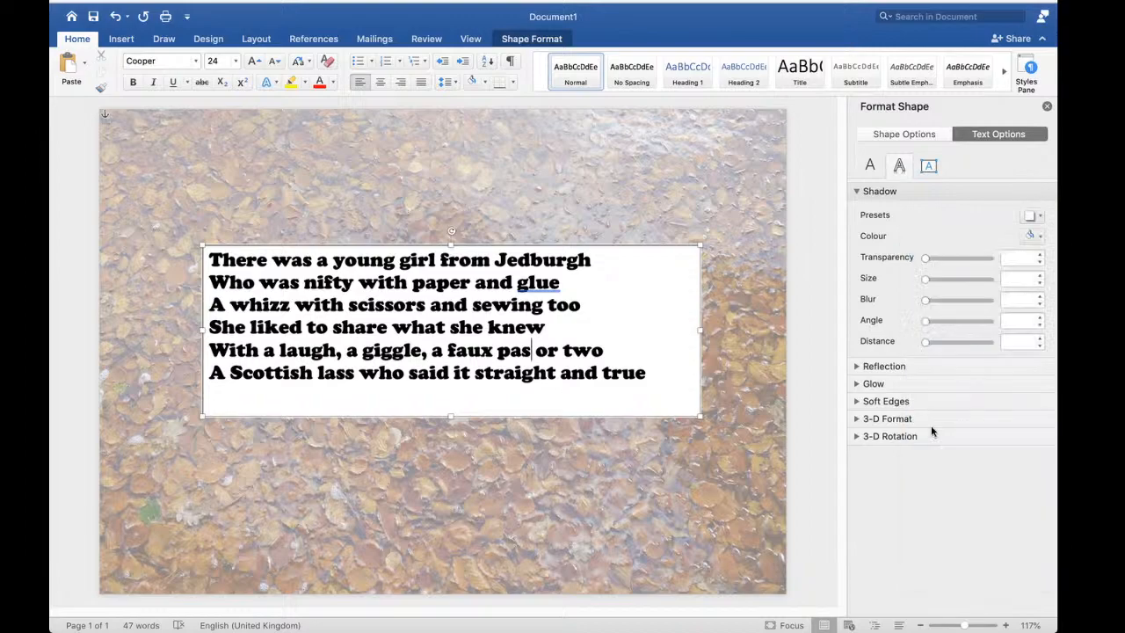
left_click(1036, 236)
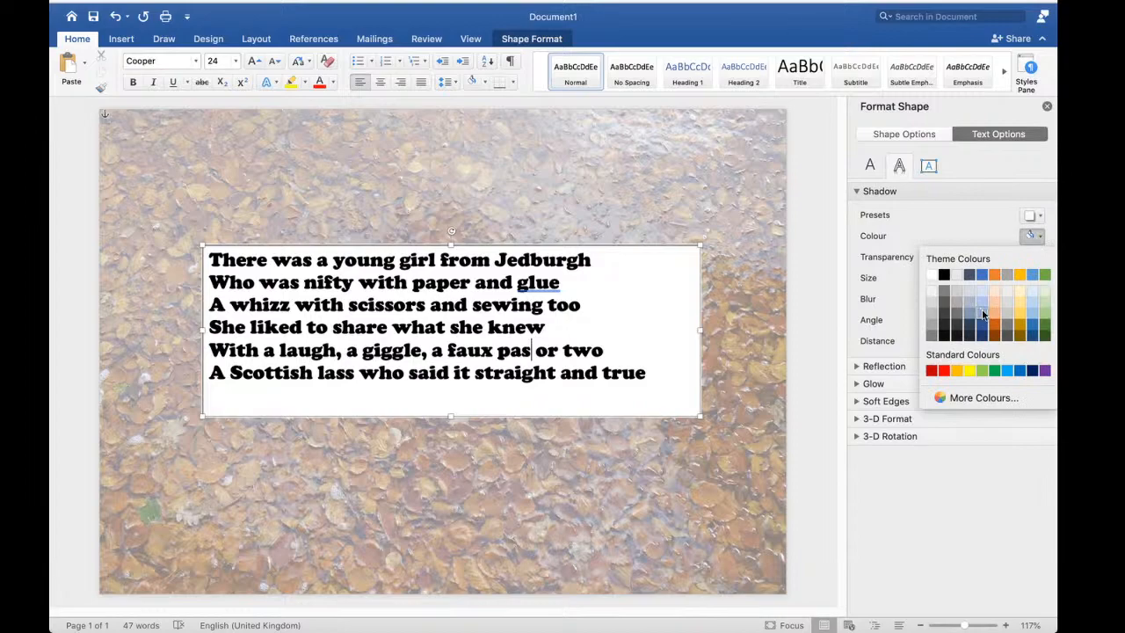
left_click(994, 329)
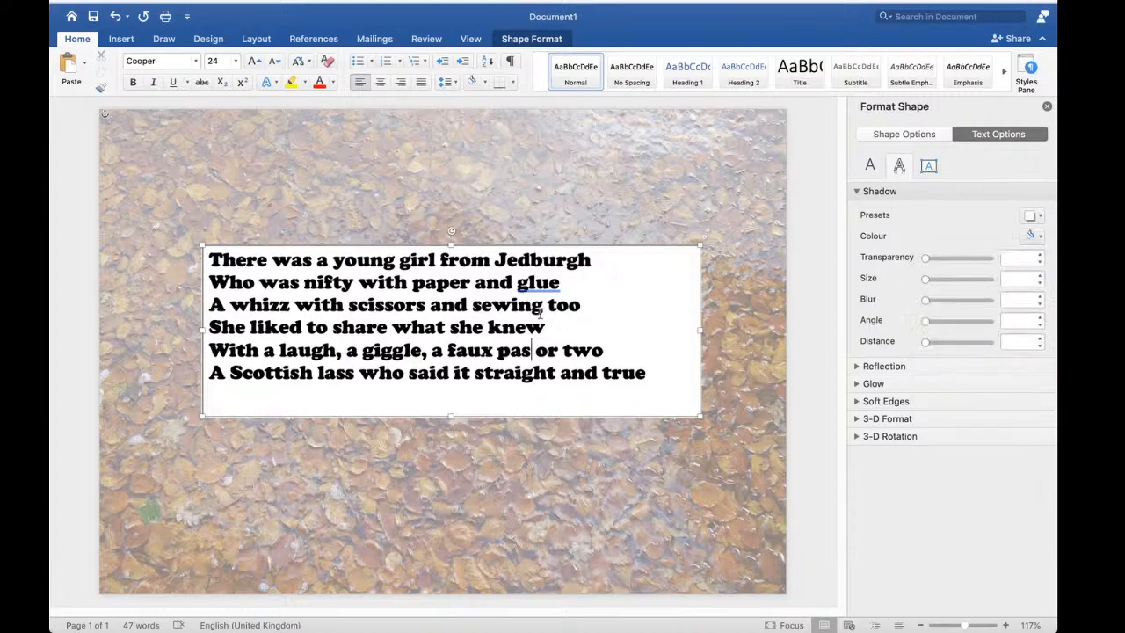
Apply an outer shadow preset with a 270° angle to the entire poem text and colour the shadow dark orange
left_click_drag(209, 255, 647, 378)
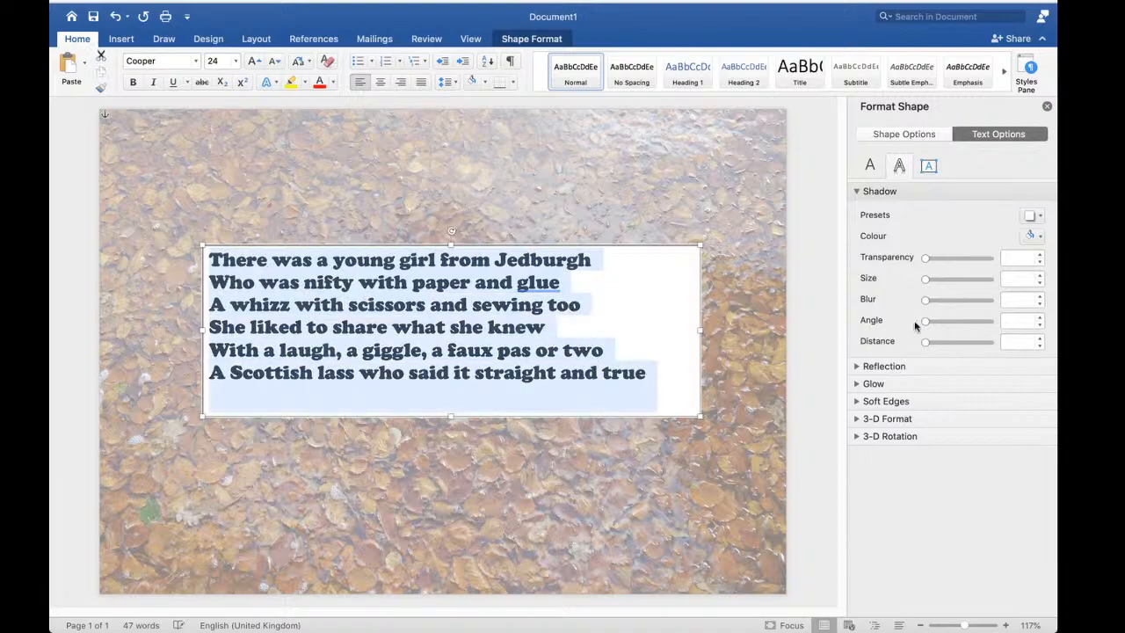
left_click(1039, 218)
left_click(975, 426)
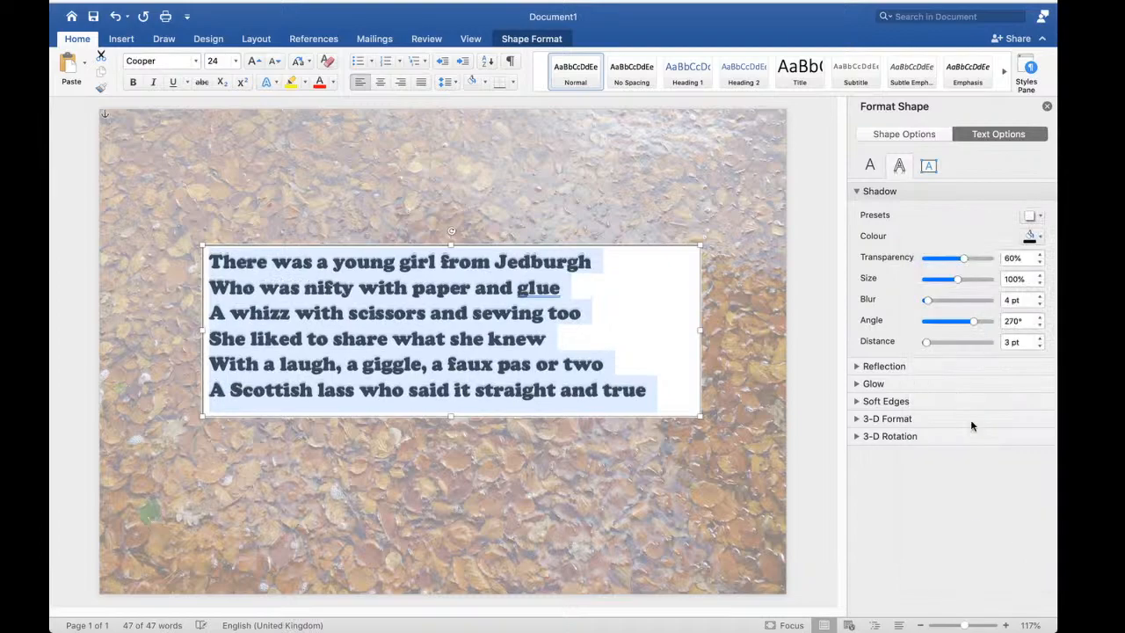
left_click(1040, 236)
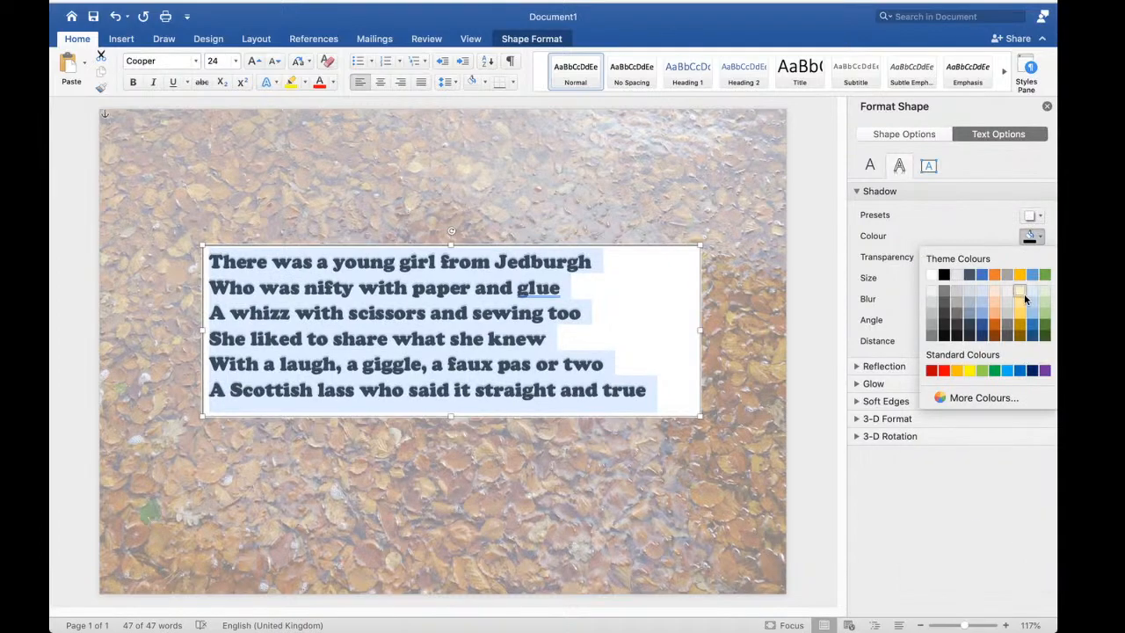
left_click(994, 326)
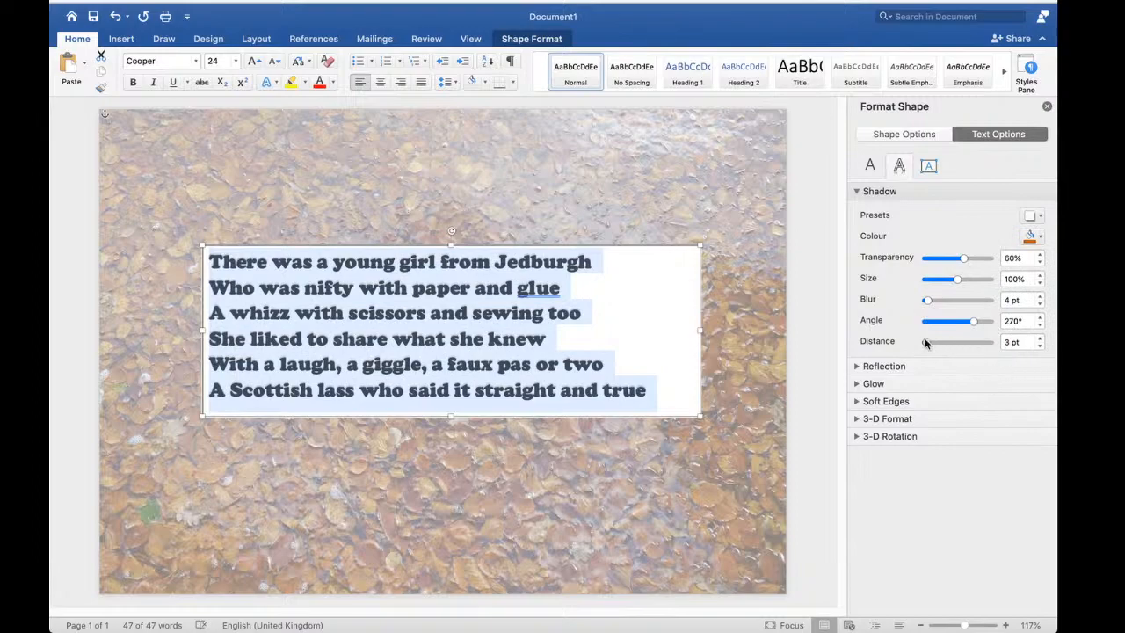
Set the text shadow's distance to 18 pt, angle to 126°, blur to 10 pt and size to 131%
left_click_drag(926, 340, 930, 301)
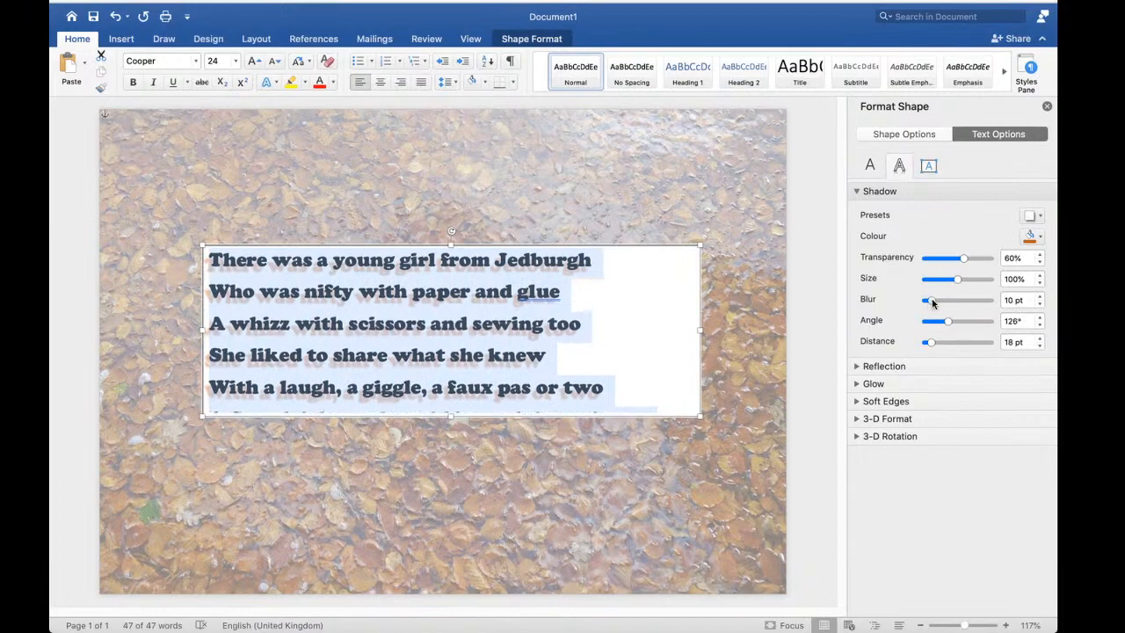
left_click_drag(958, 280, 967, 280)
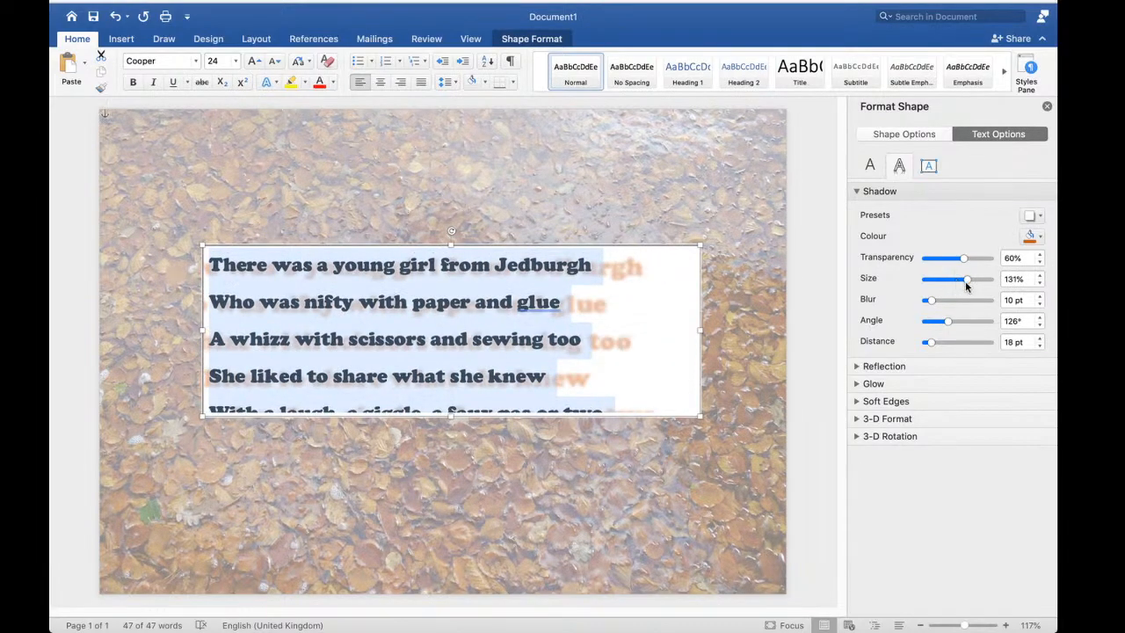
left_click(679, 488)
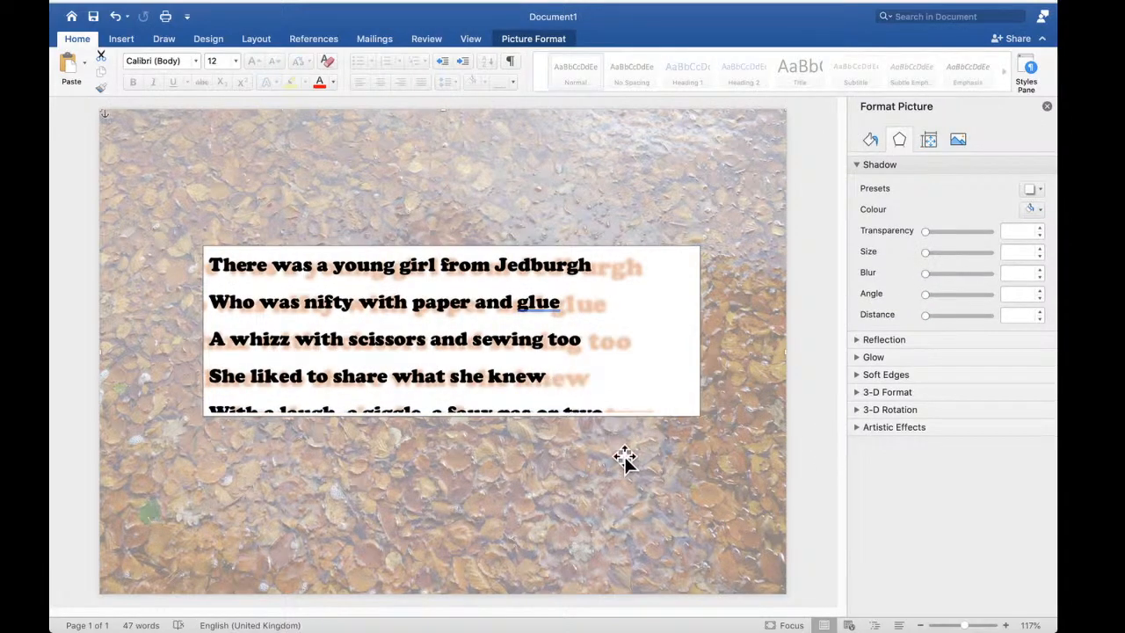
Remove the fill from the poem's text box
left_click(680, 327)
left_click(870, 167)
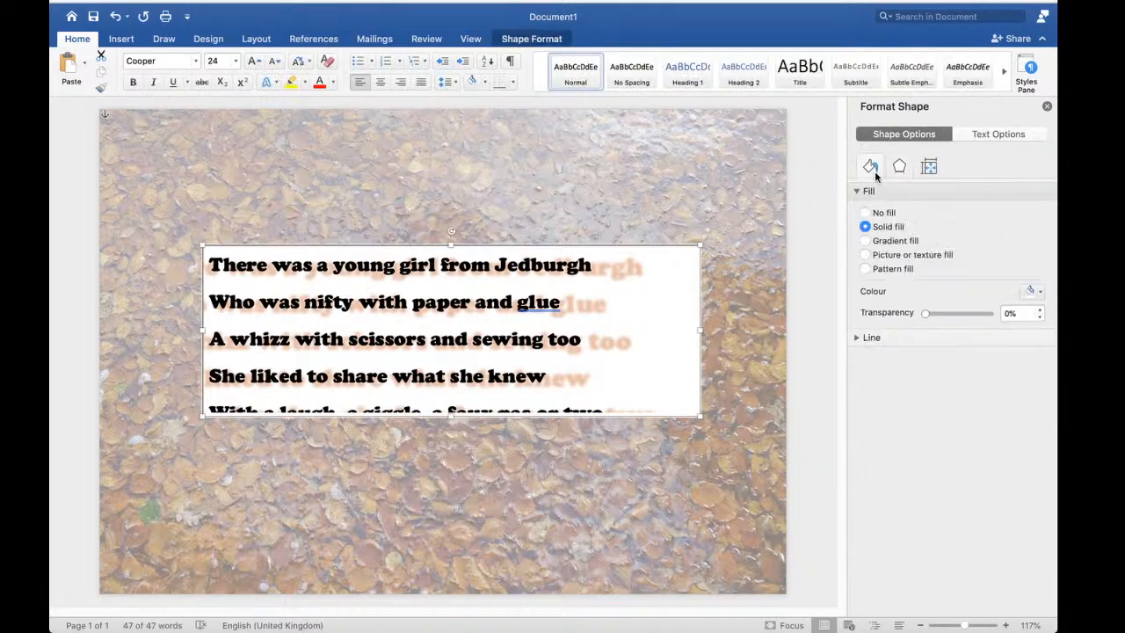
left_click(866, 213)
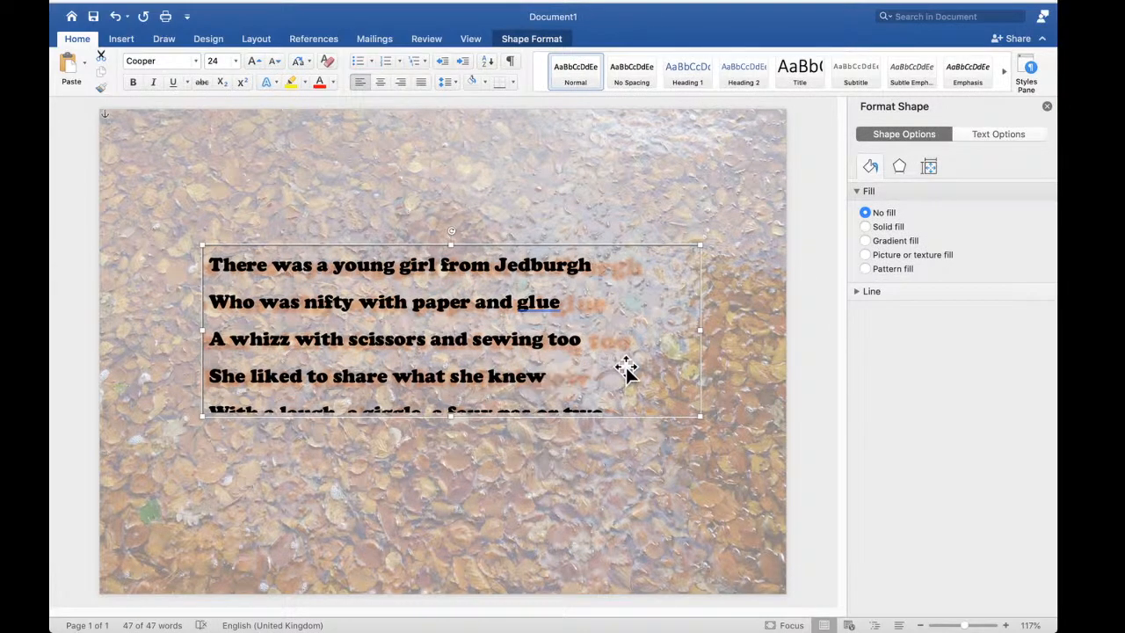
Enlarge the text box to cover most of the photo and reposition it so all six poem lines fit
left_click_drag(627, 369, 639, 301)
left_click_drag(462, 348, 463, 445)
left_click_drag(208, 172, 168, 151)
left_click_drag(429, 139, 472, 159)
left_click(518, 270)
left_click_drag(502, 269, 457, 243)
left_click_drag(652, 414, 754, 495)
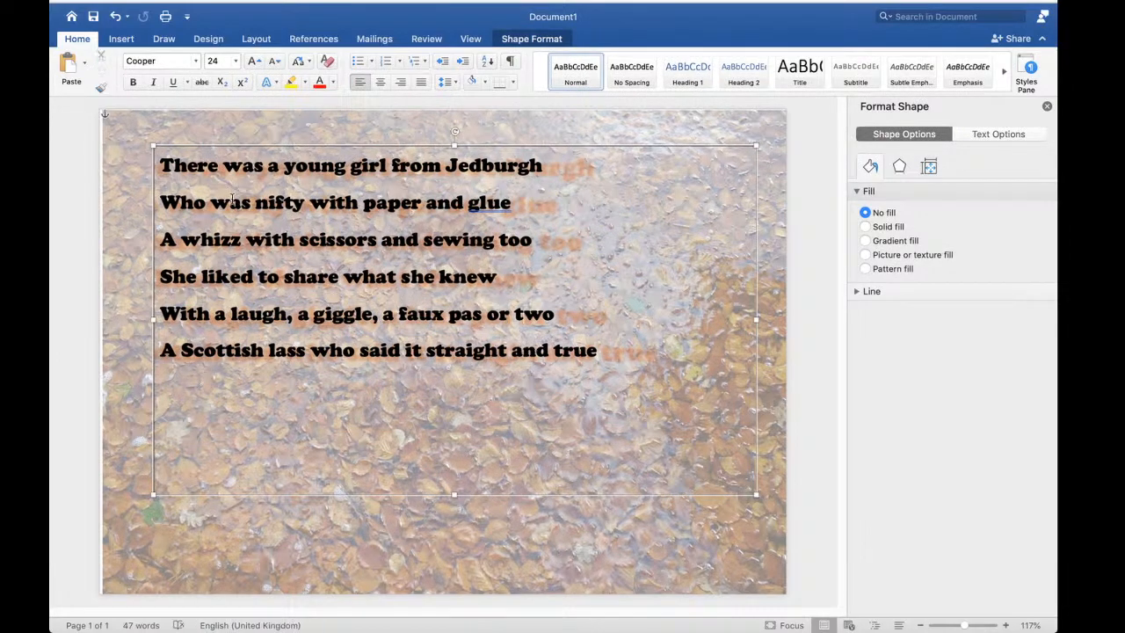
Set the whole poem's font size to 28 and shift the text box slightly down and to the left
left_click_drag(158, 164, 607, 351)
left_click(234, 61)
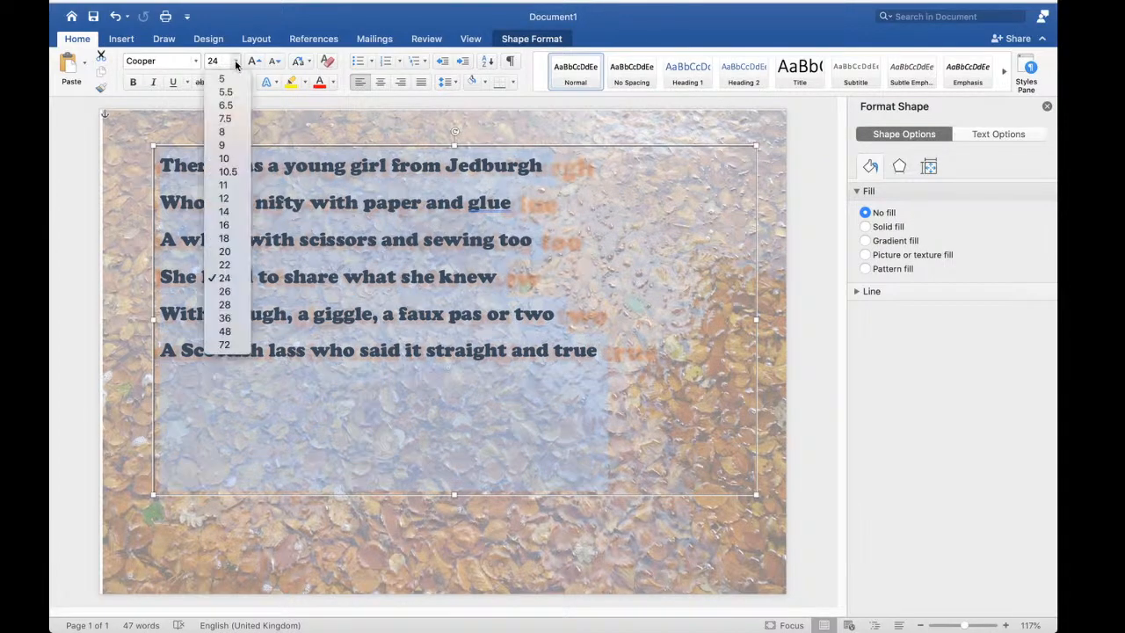
left_click(227, 305)
left_click(649, 552)
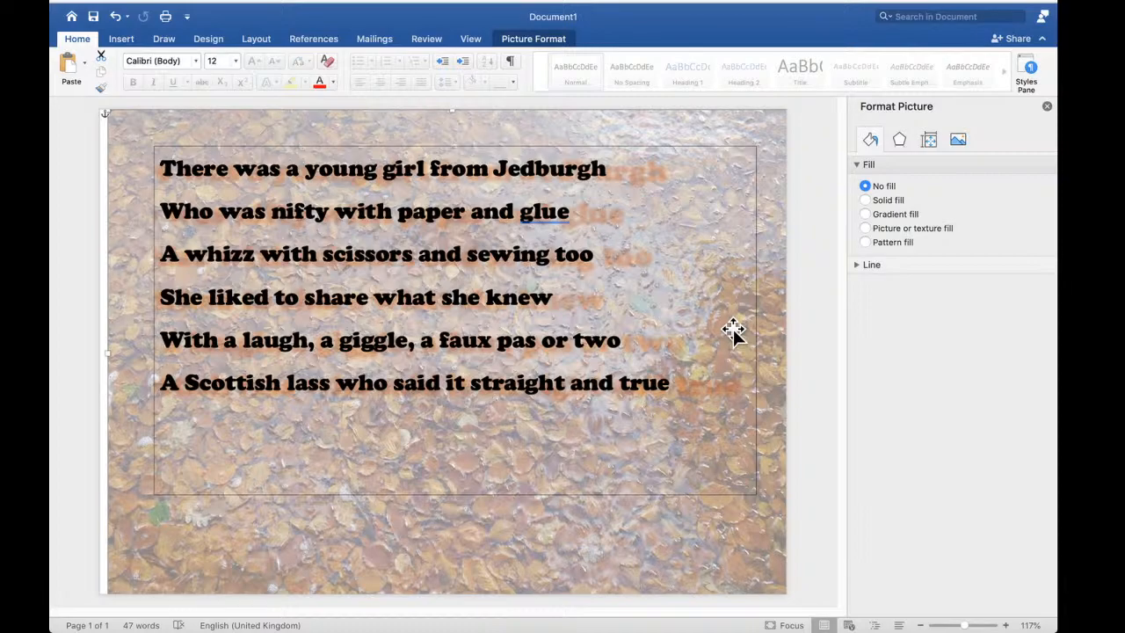
mouse_move(517, 212)
left_mouse_down()
mouse_move(538, 283)
mouse_move(516, 271)
mouse_move(515, 225)
left_mouse_up()
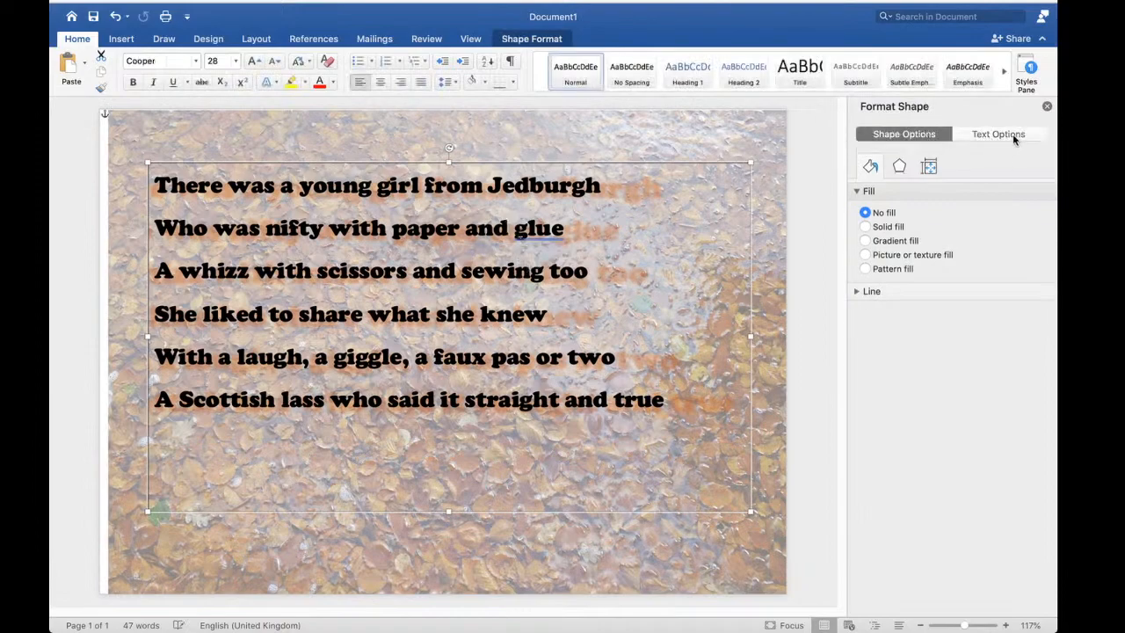
Try a 3-D X rotation of up to 180° on the poem's text and return it to 0°
left_click(1013, 137)
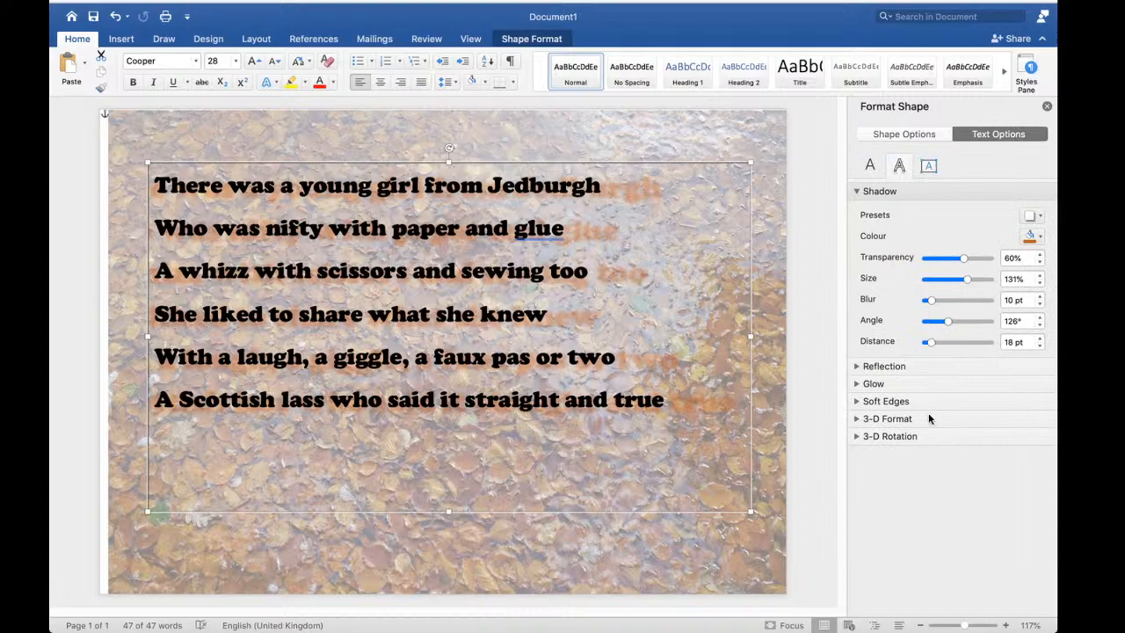
left_click(910, 437)
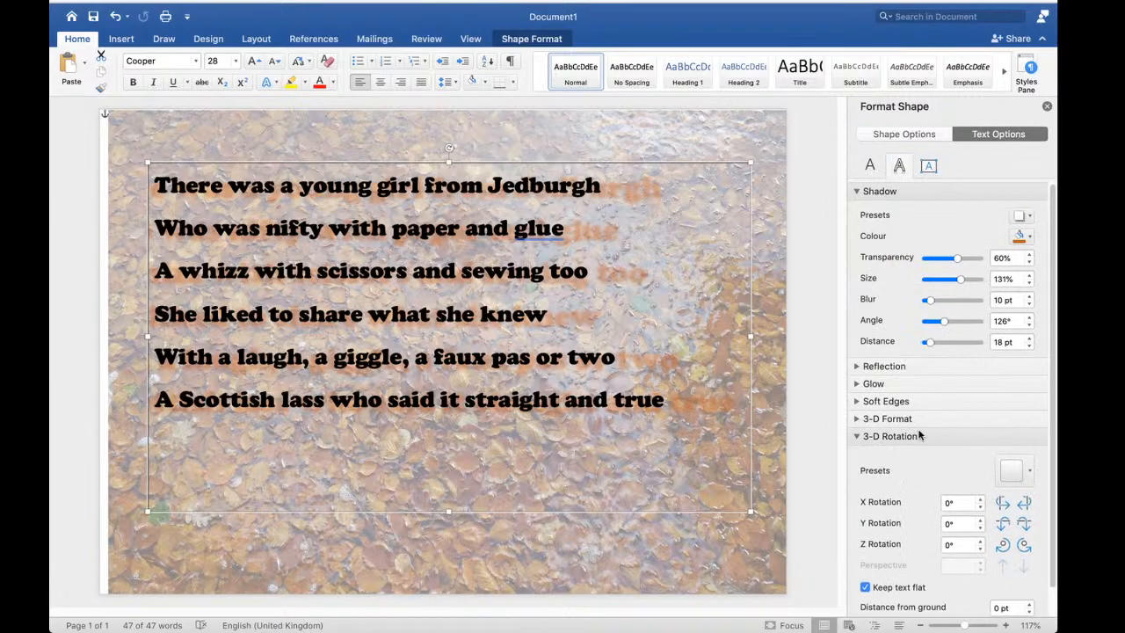
left_click(982, 502)
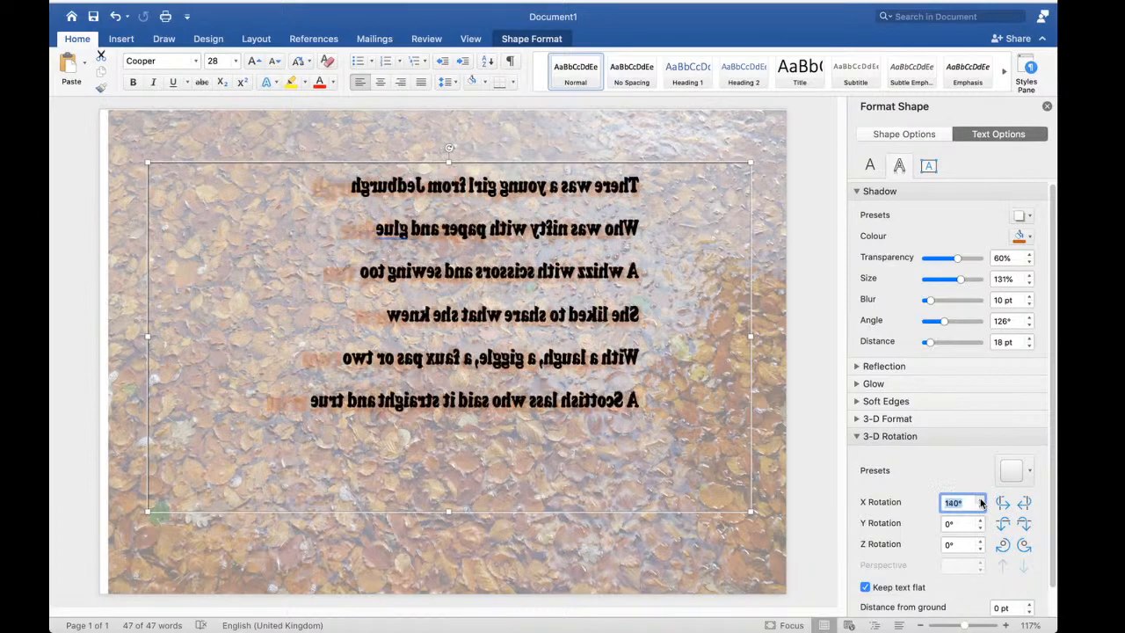
left_click(981, 502)
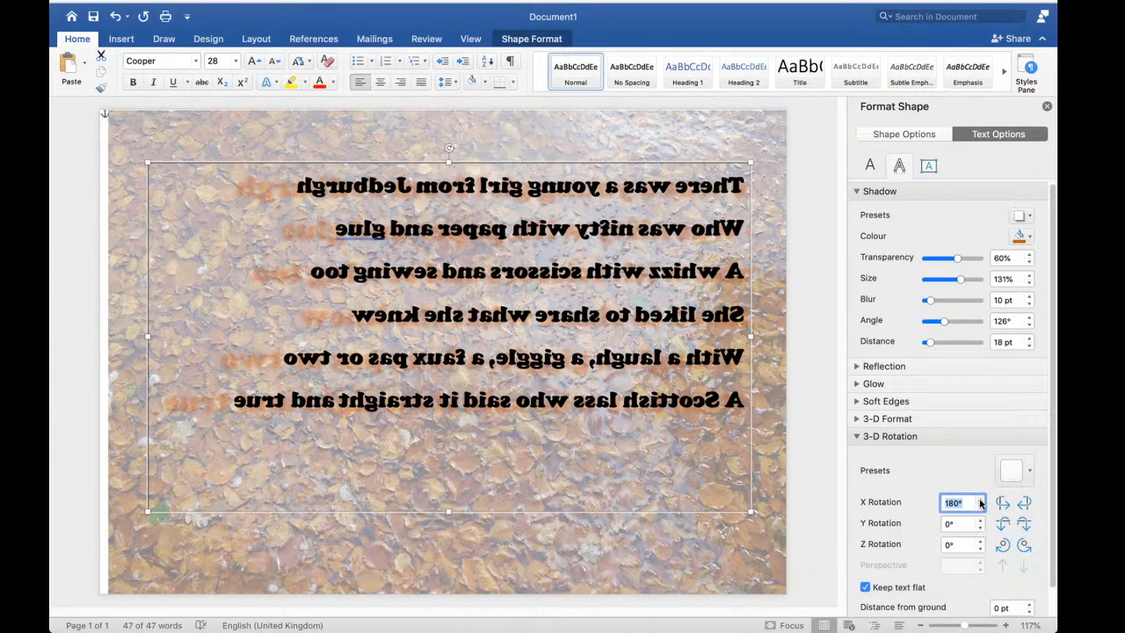
left_click(981, 508)
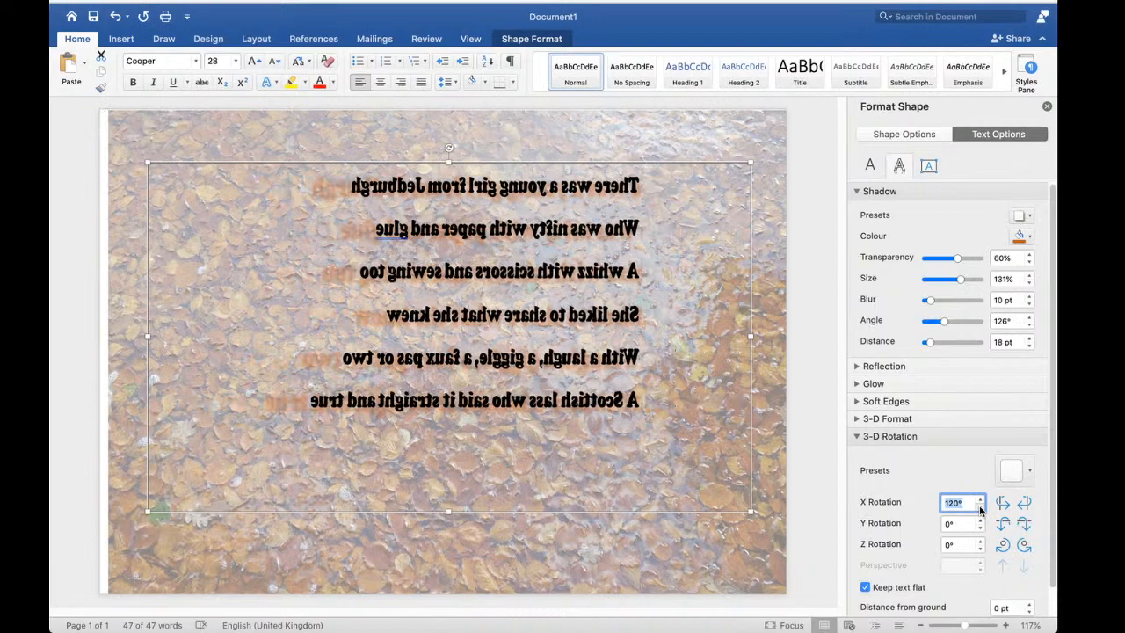
left_click(980, 508)
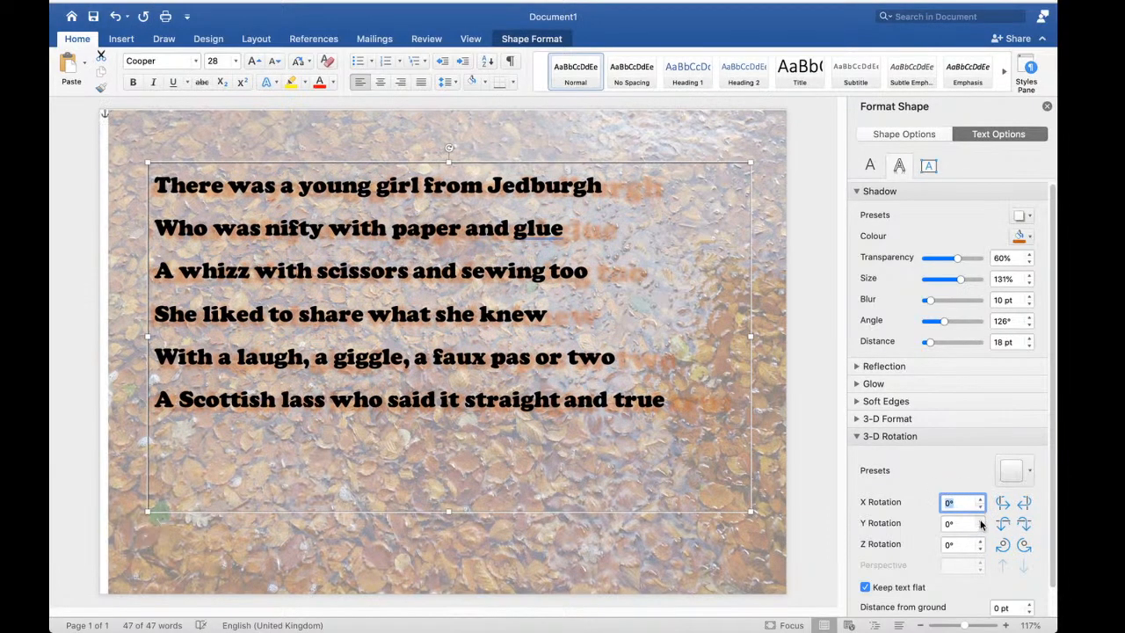
Try a 3-D Y rotation of 170° and a slight Z rotation on the poem's text, and reset its rotation
left_click(981, 524)
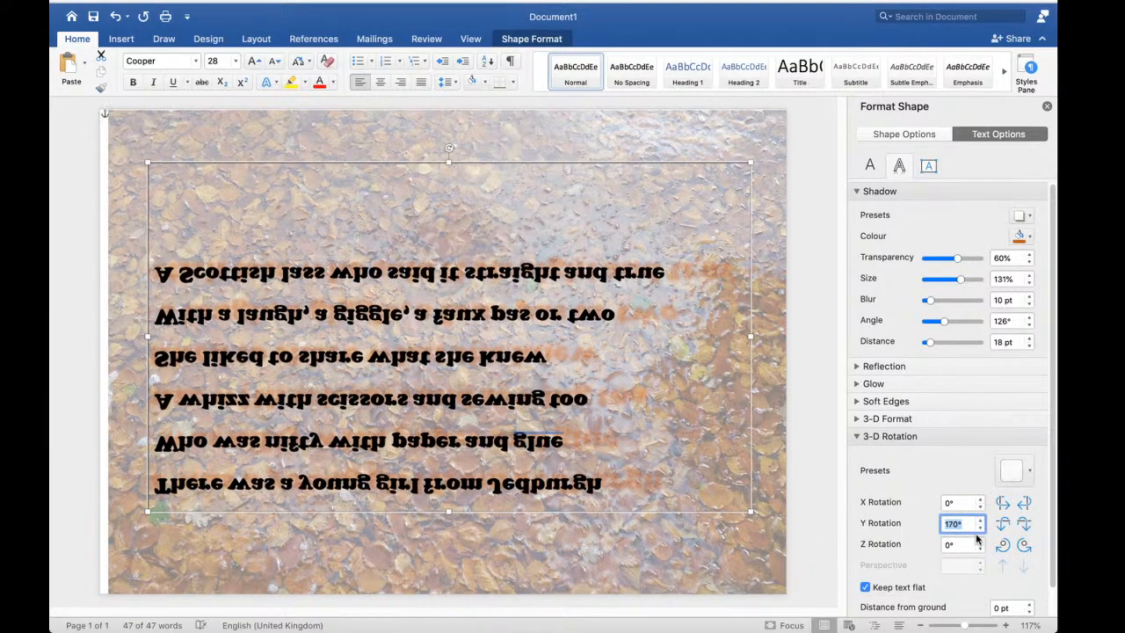
left_click(981, 531)
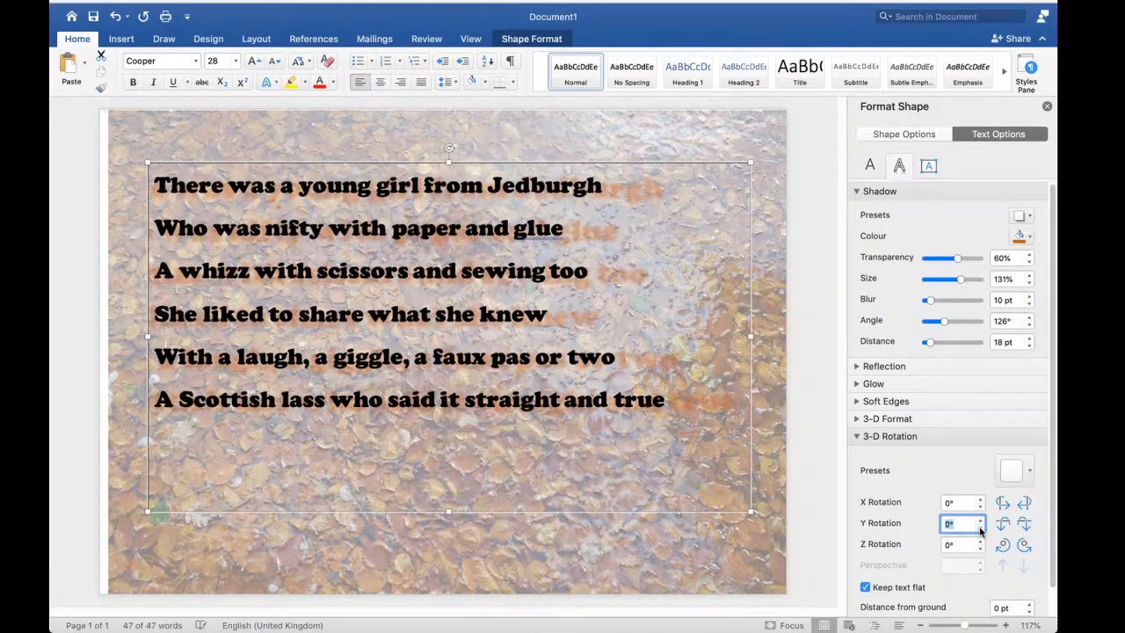
left_click(981, 543)
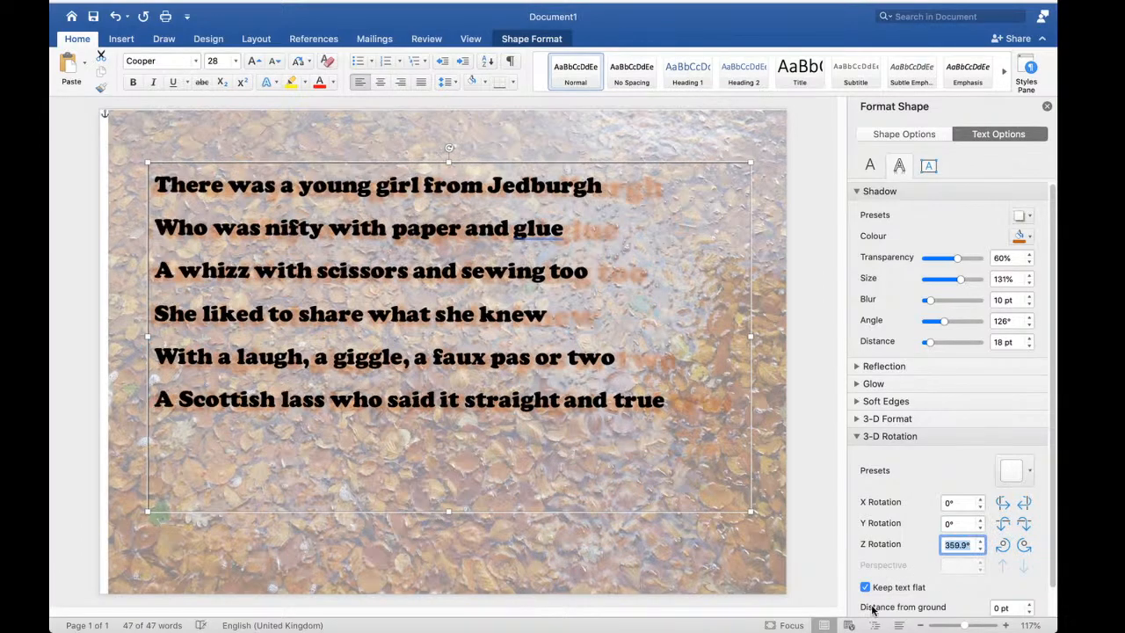
scroll(1055, 527, "down", 2)
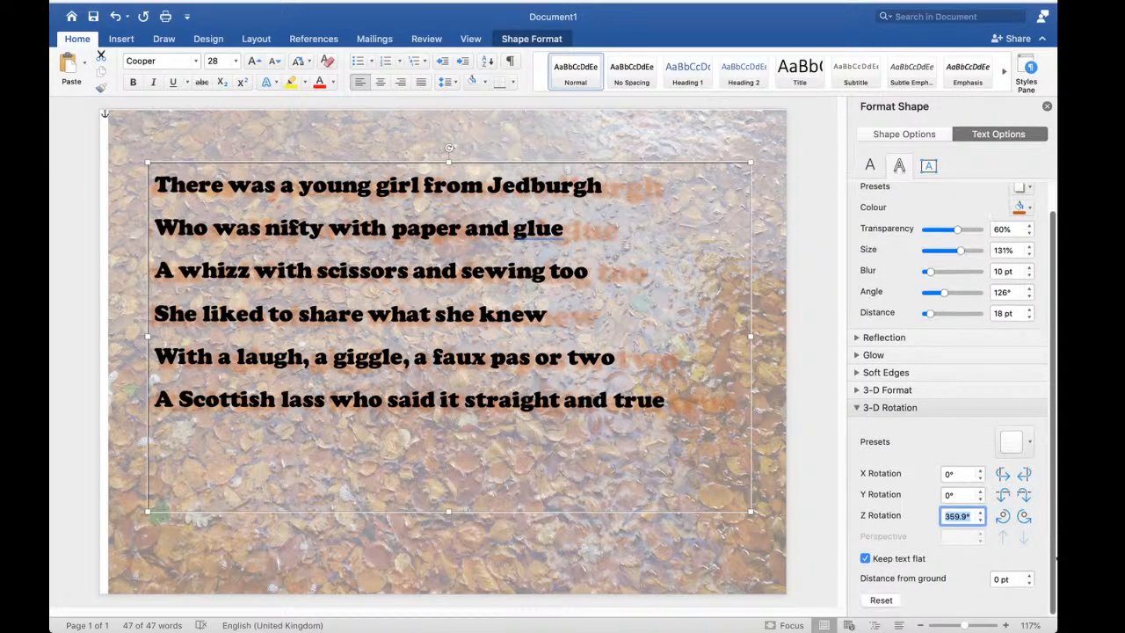
left_click(890, 603)
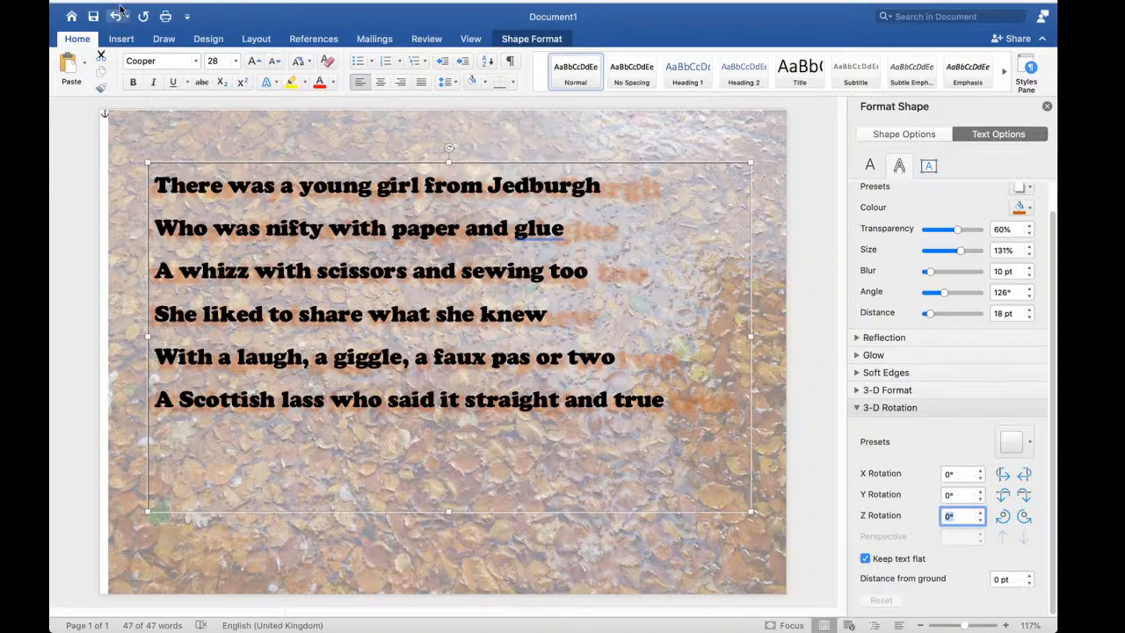
Create a new blank document and set its page orientation to Landscape
mouse_move(129, 8)
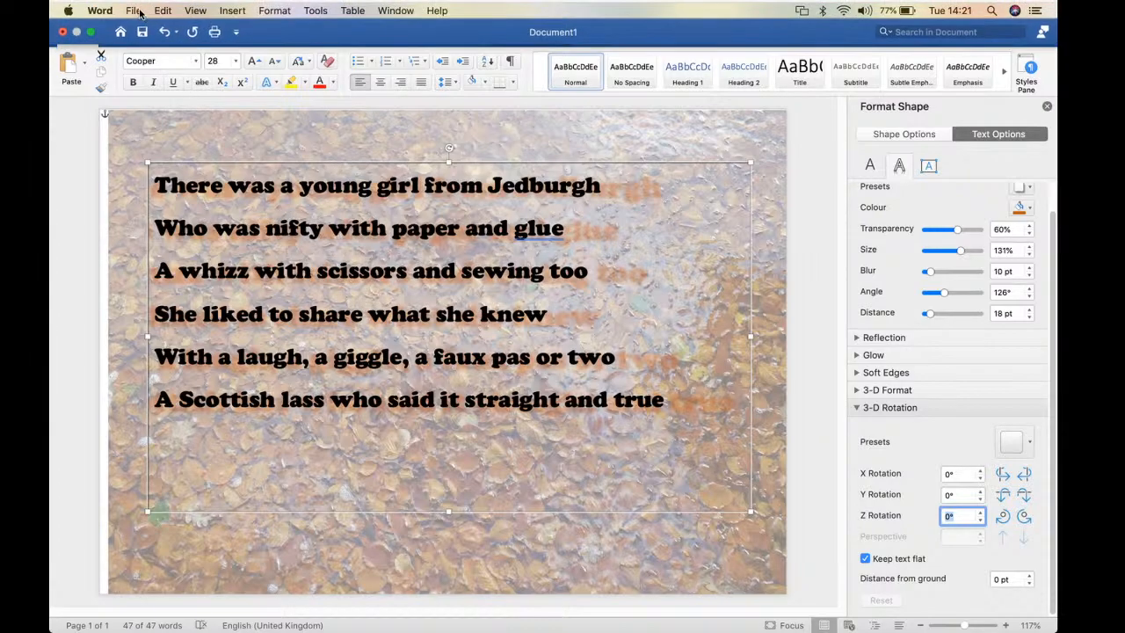
left_click(133, 11)
left_click(168, 29)
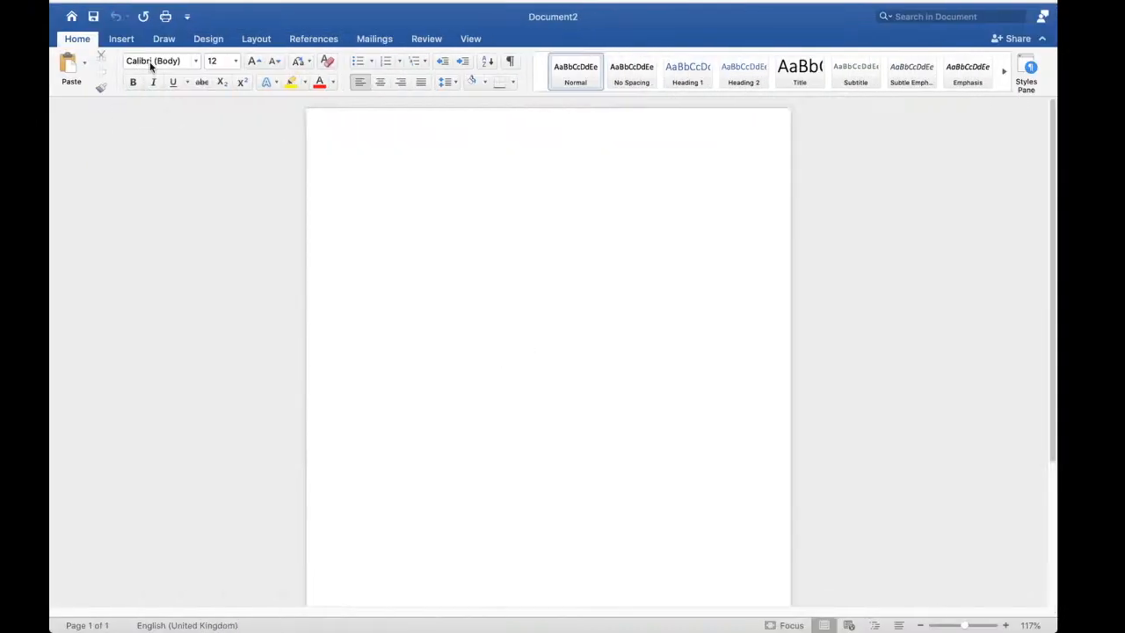
left_click(256, 39)
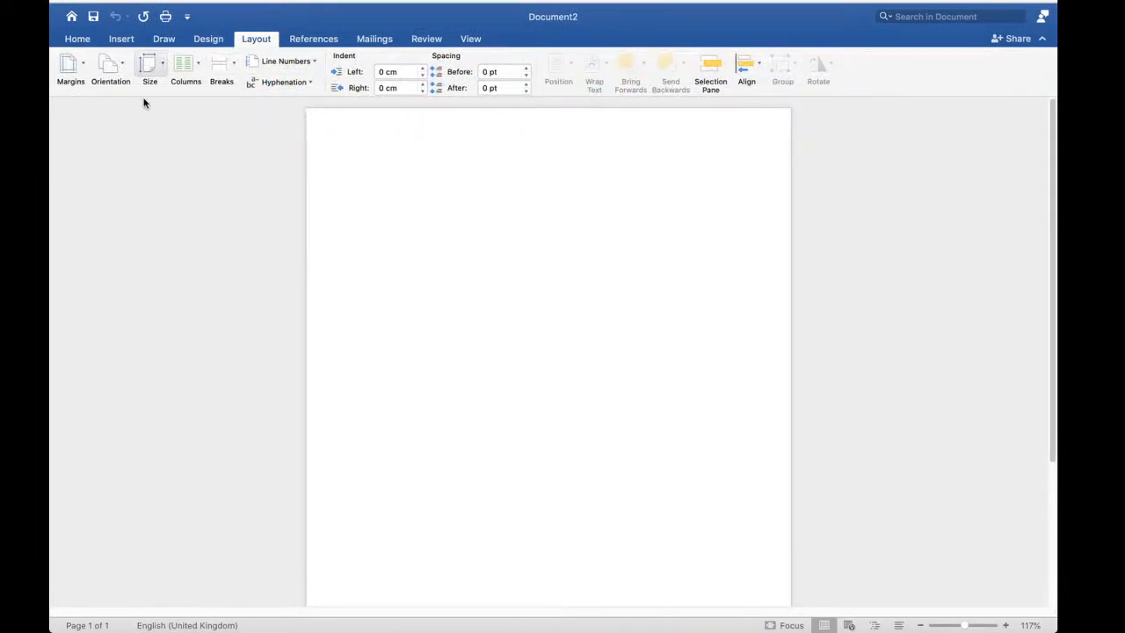
left_click(120, 67)
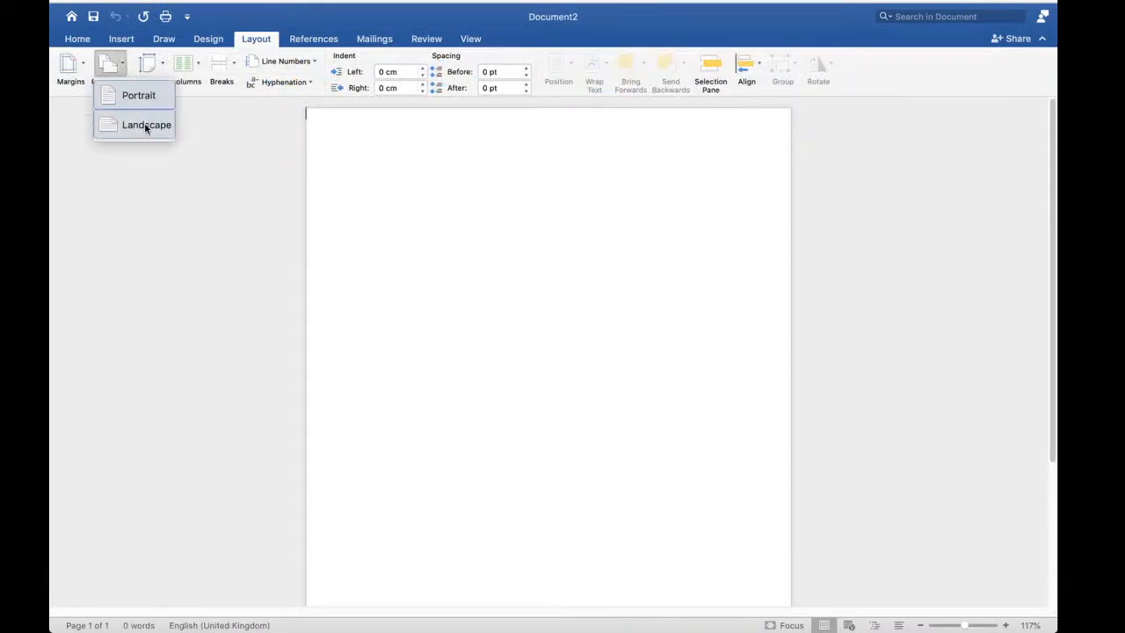
left_click(145, 124)
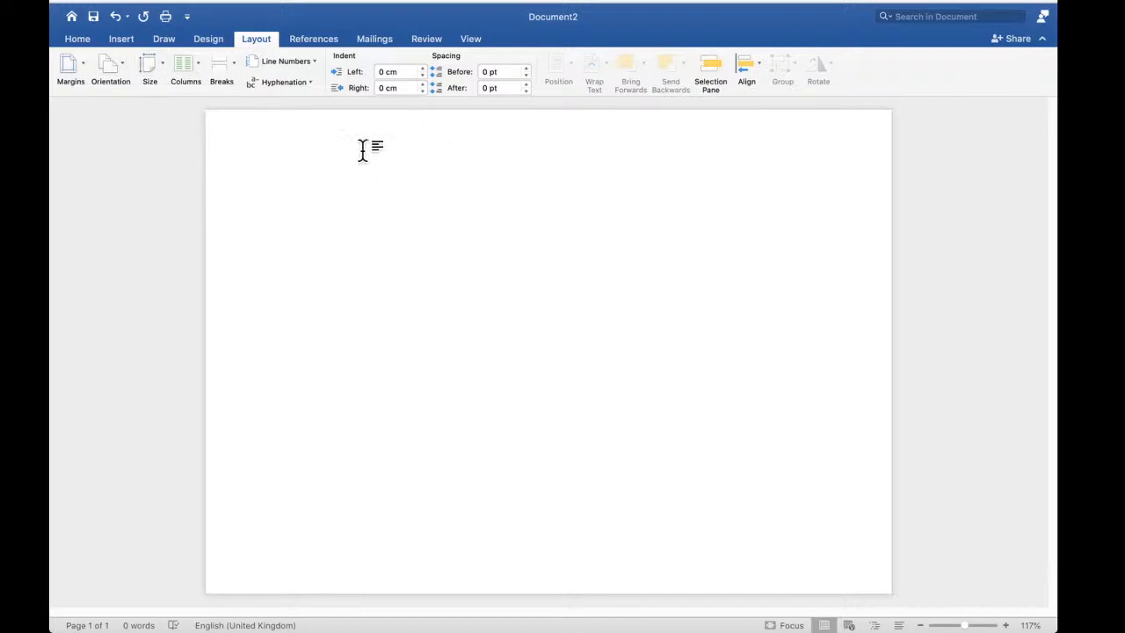
Insert the tree silhouette picture birds-1302194_1280.png from the demo images folder into the blank page
left_click(119, 39)
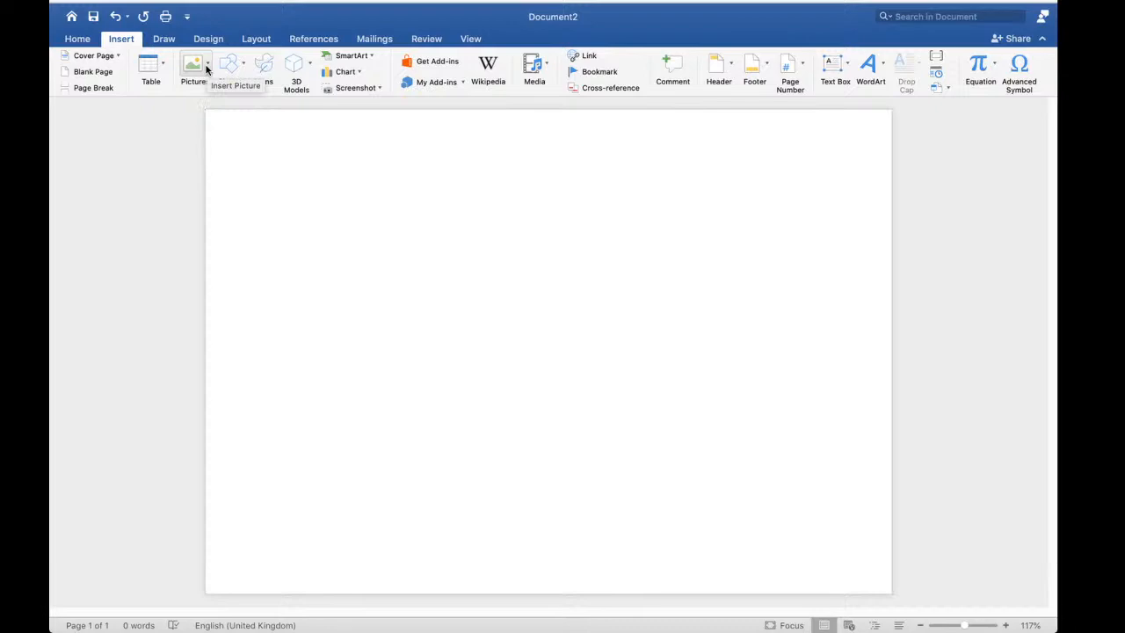
left_click(207, 70)
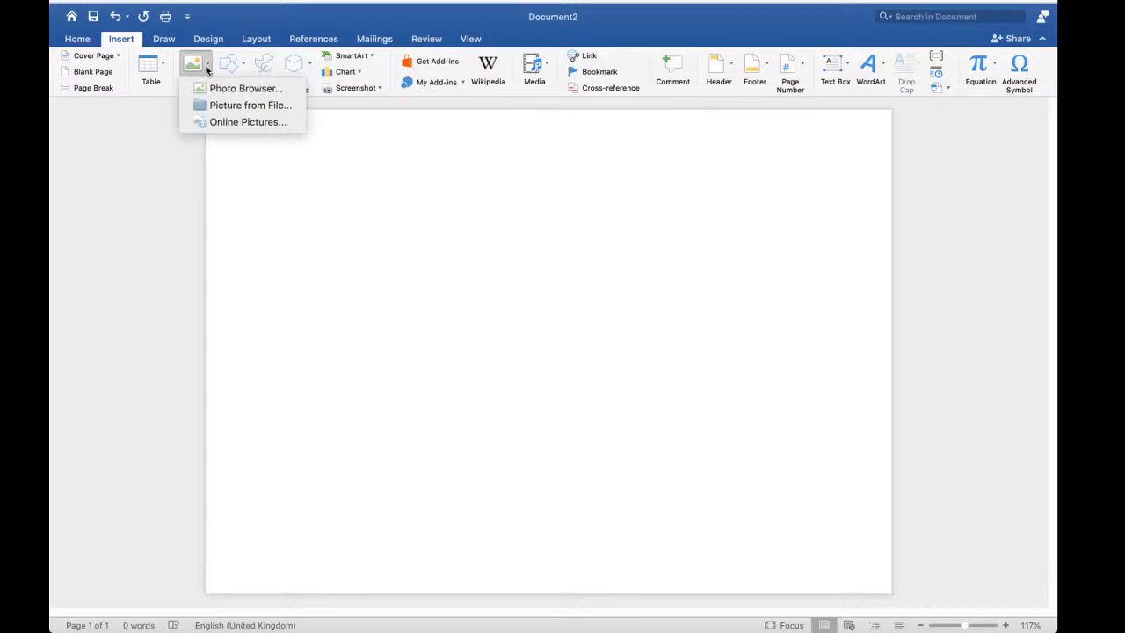
left_click(247, 105)
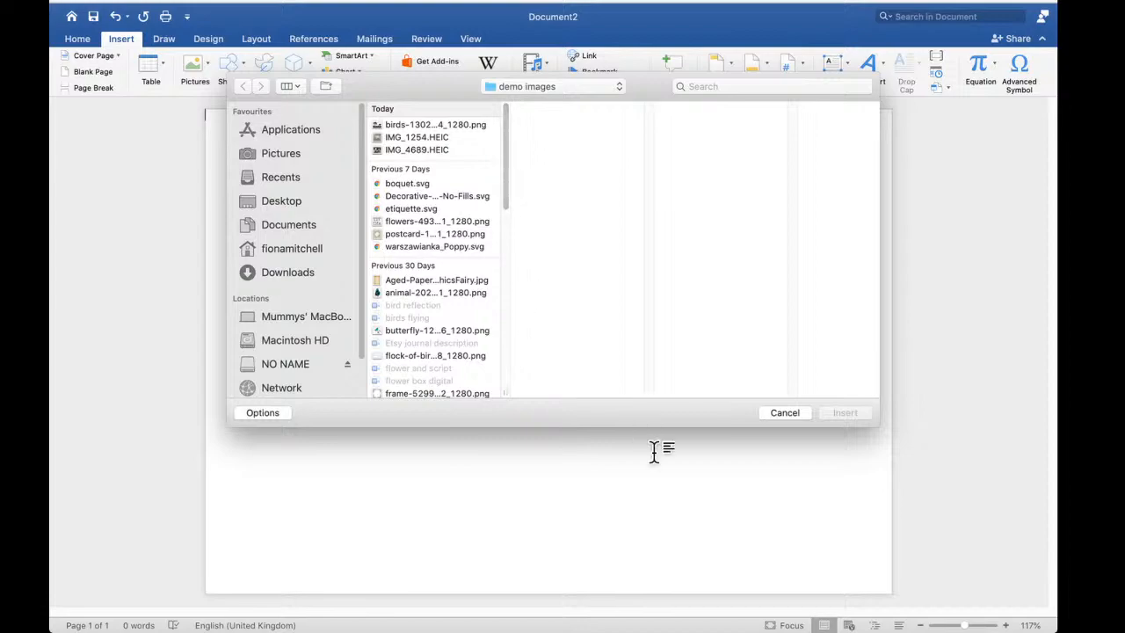
left_click_drag(578, 426, 603, 583)
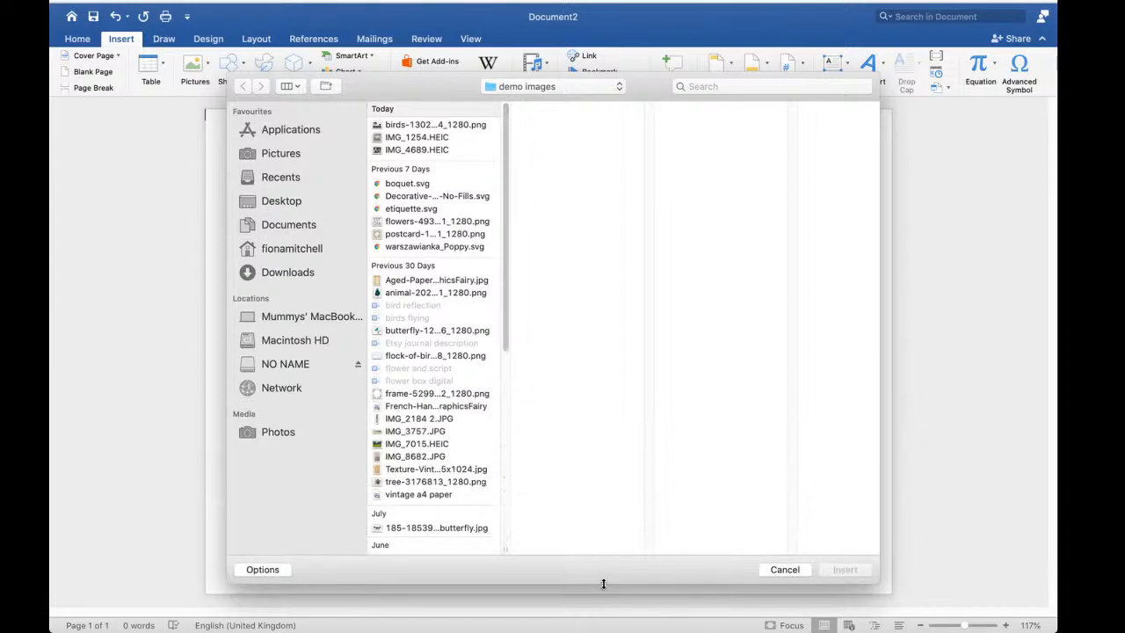
left_click_drag(505, 321, 528, 521)
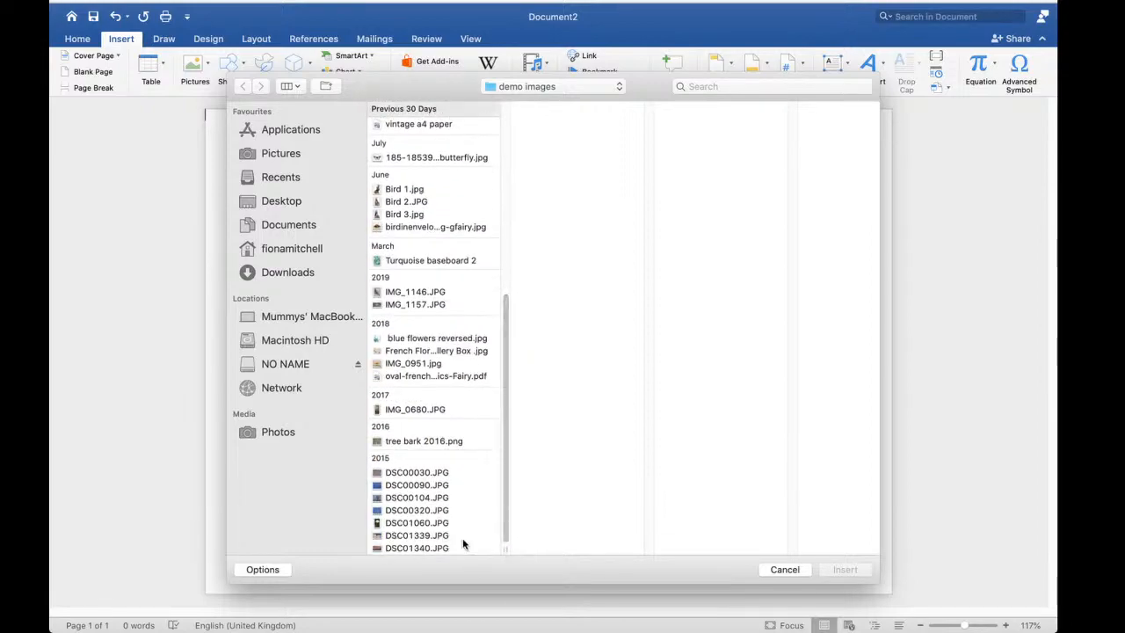
left_click(450, 228)
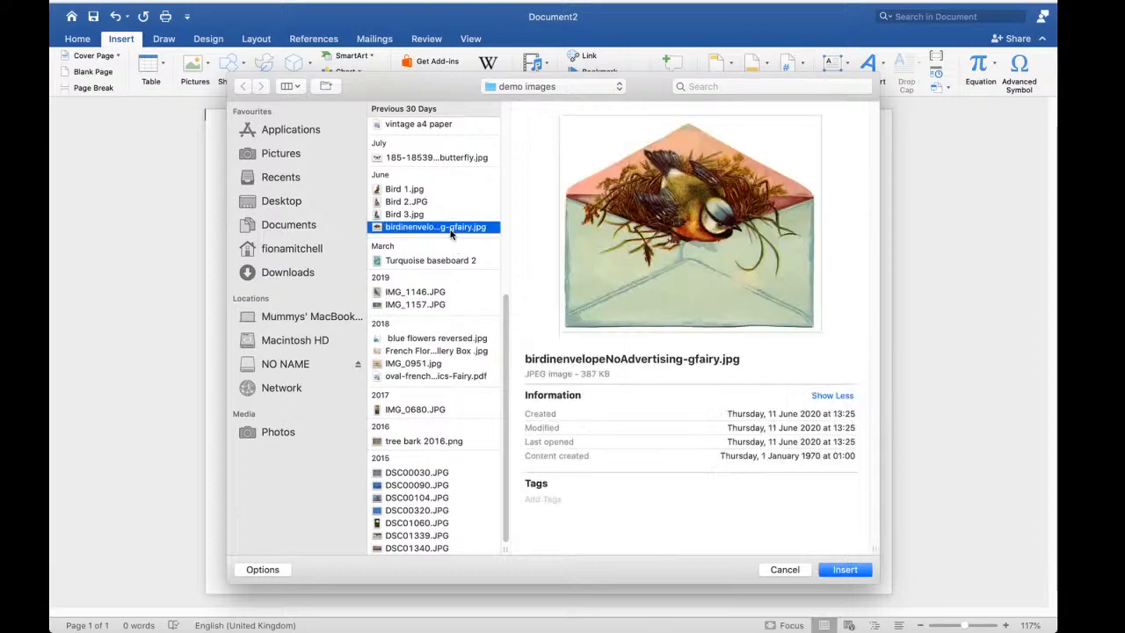
left_click(424, 190)
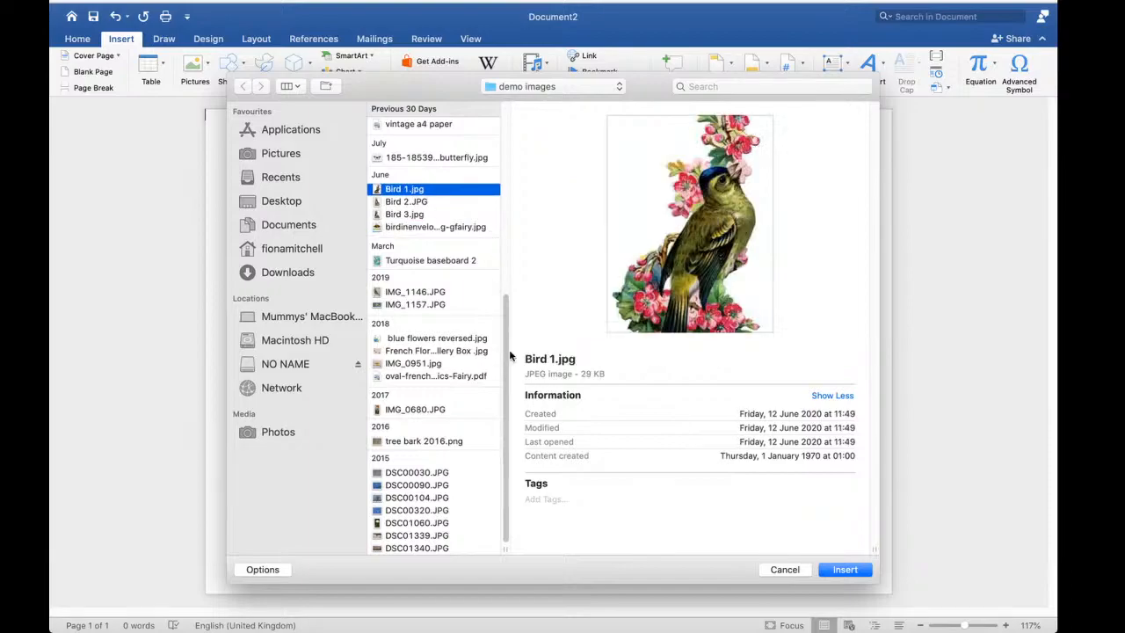
key("Up")
scroll(506, 353, "up", 3)
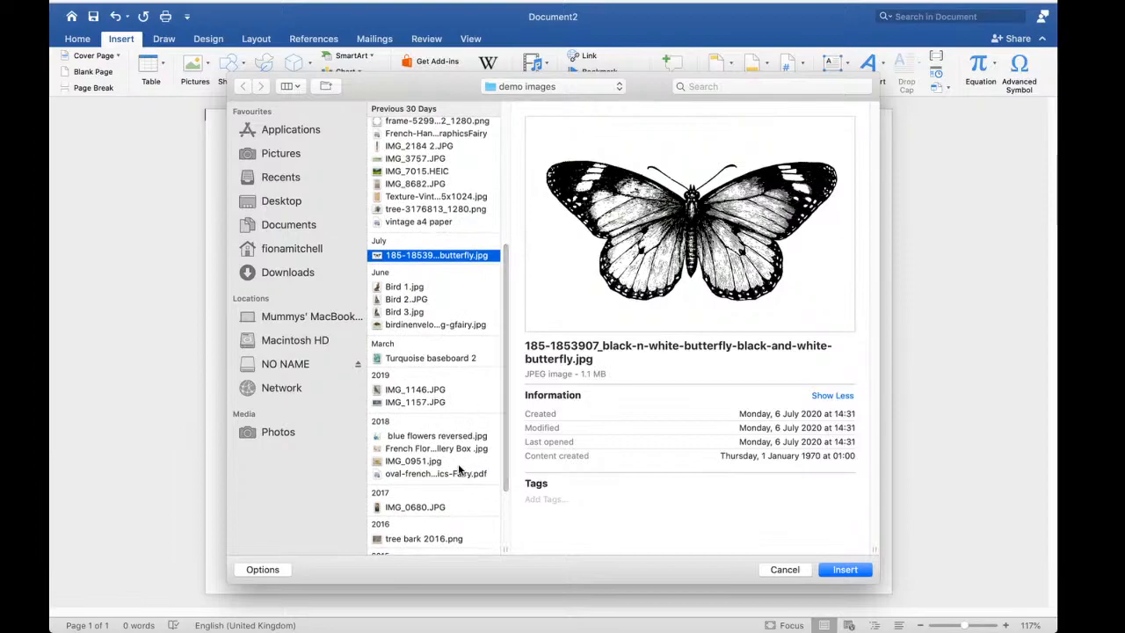
left_click_drag(507, 449, 506, 302)
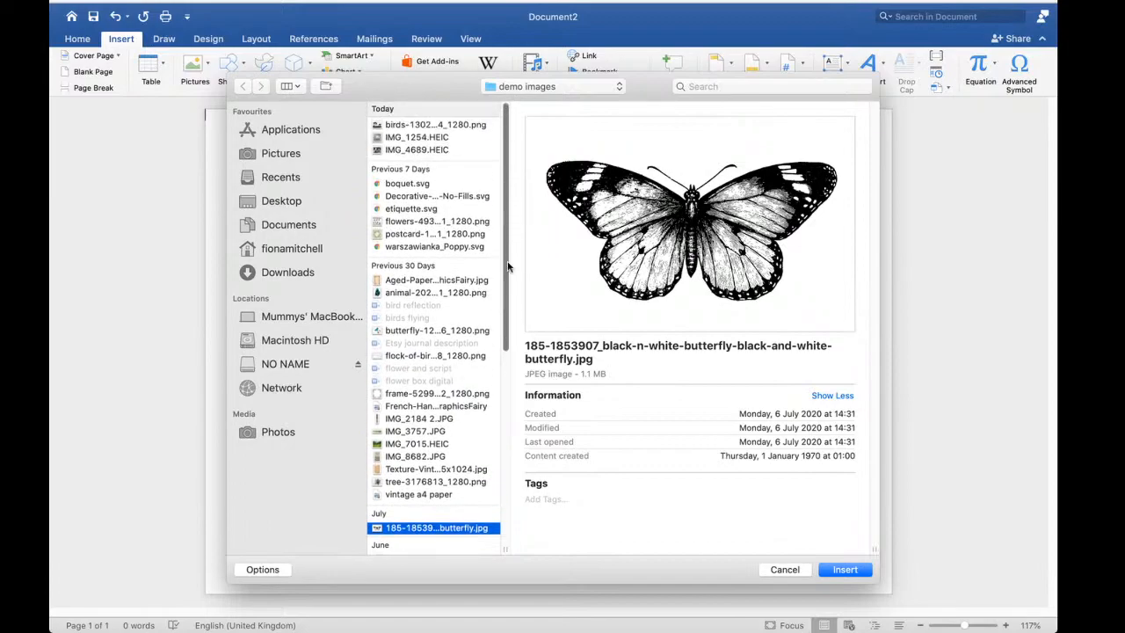
left_click(447, 127)
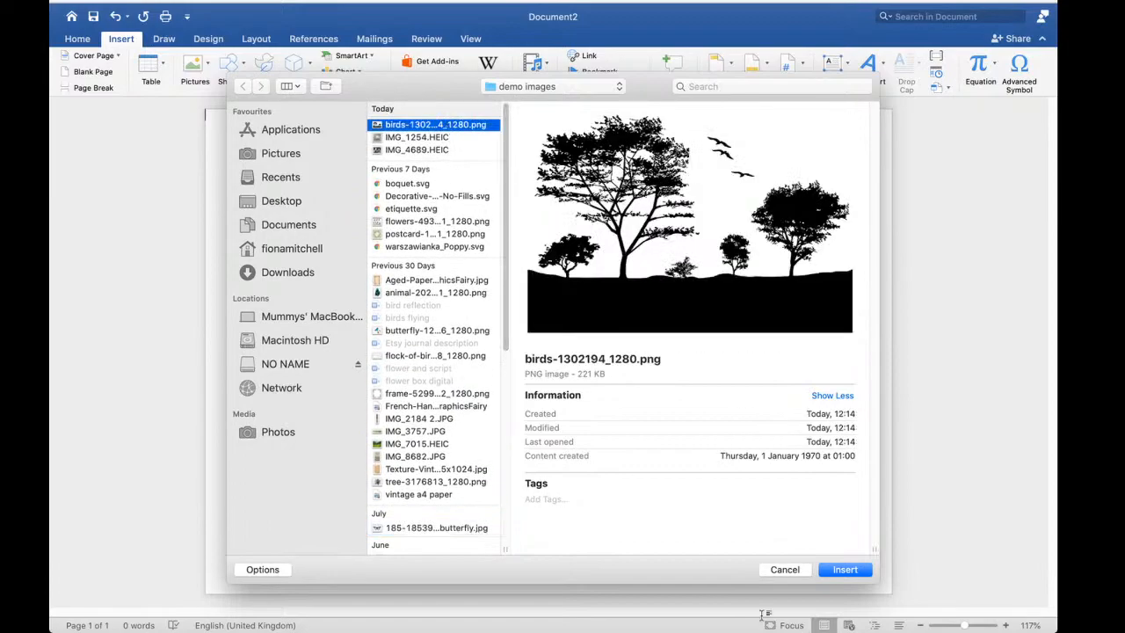
left_click(851, 571)
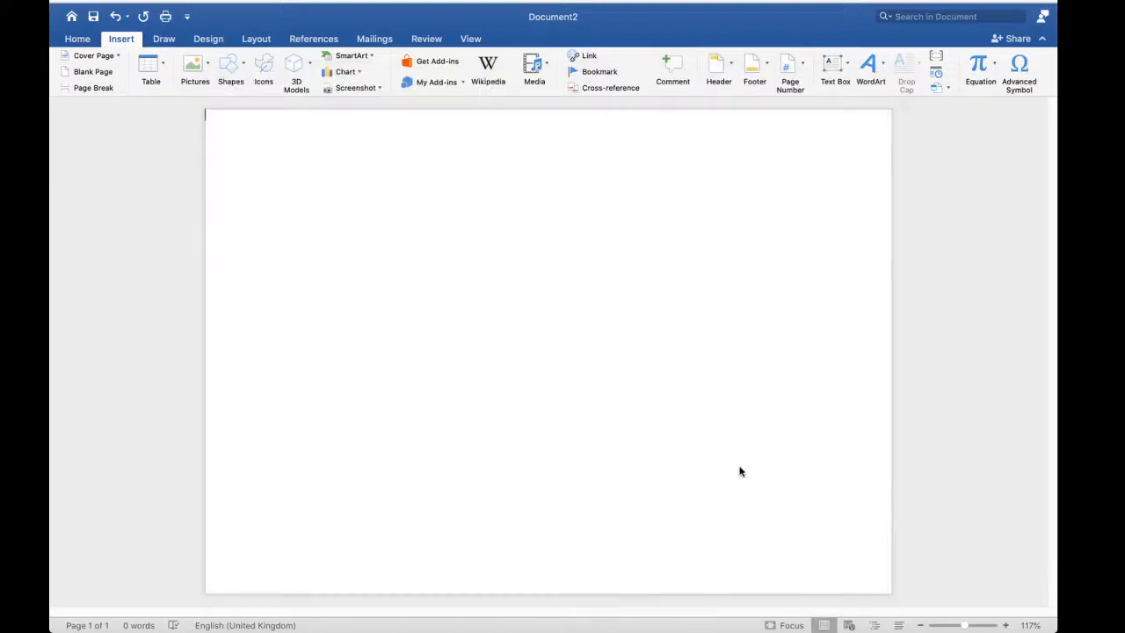
Set the tree silhouette picture's text wrapping to In Front of Text
left_click_drag(725, 458, 829, 538)
right_click(649, 376)
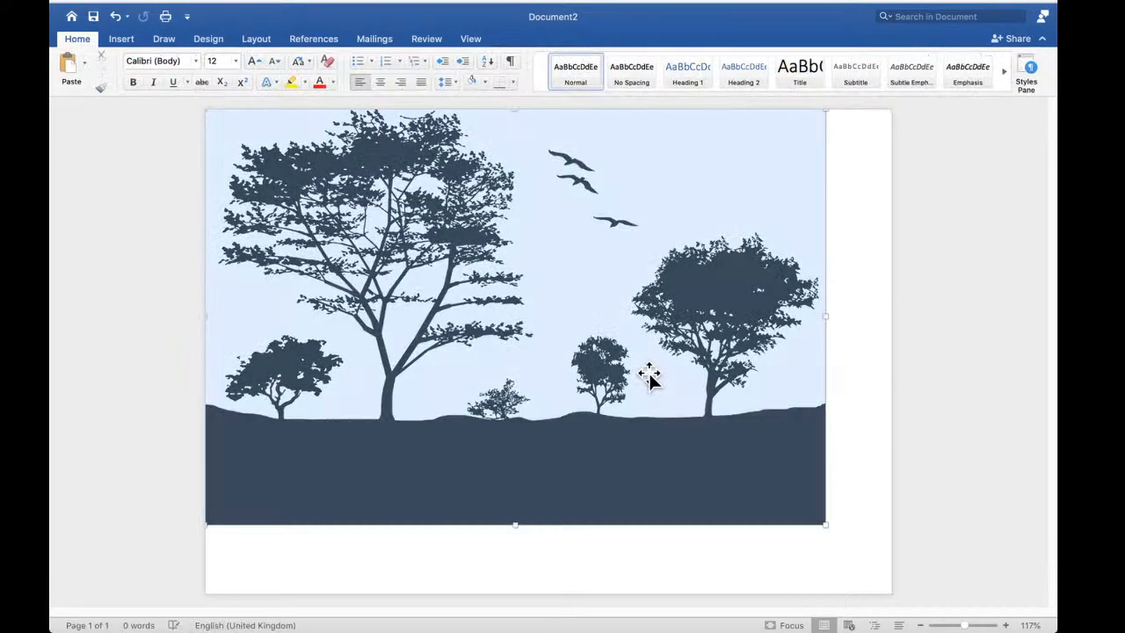
left_click(540, 380)
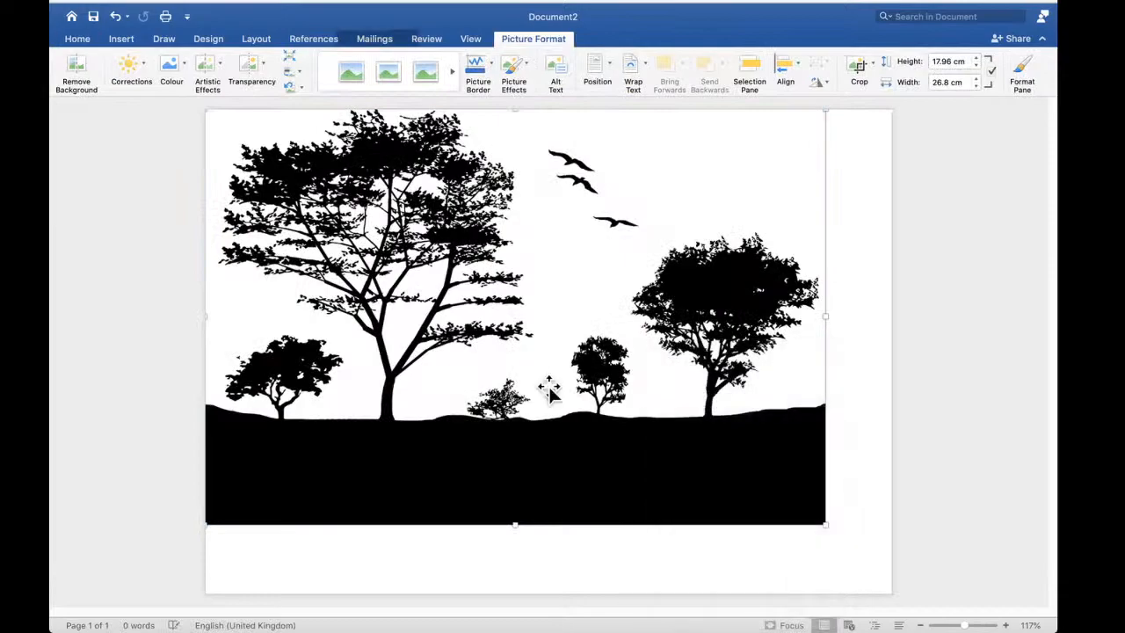
right_click(625, 463)
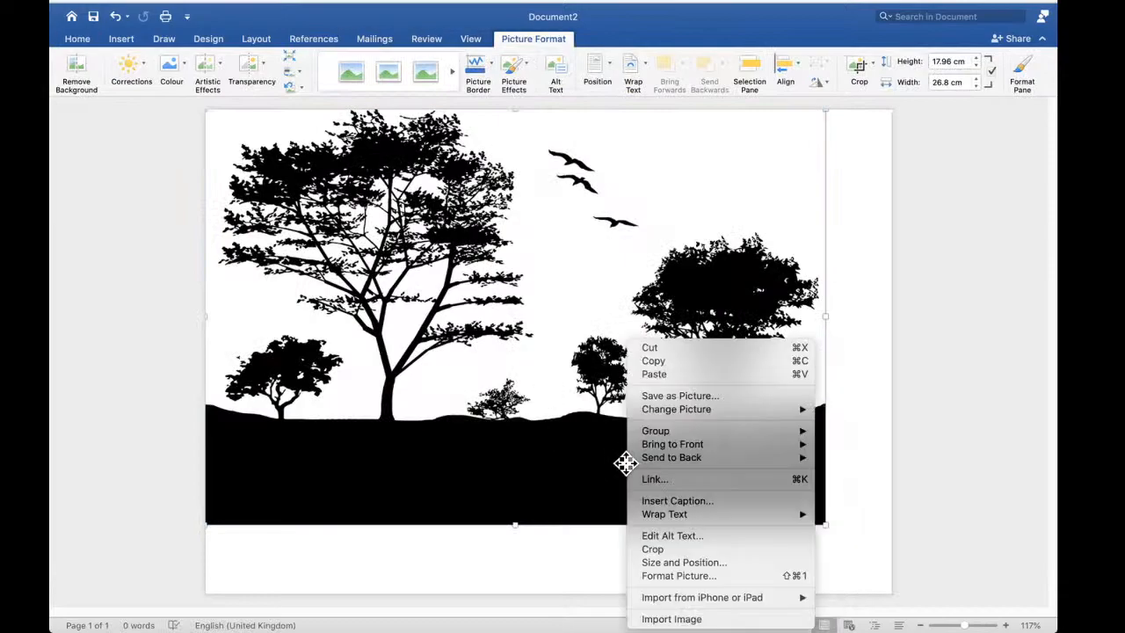
mouse_move(679, 514)
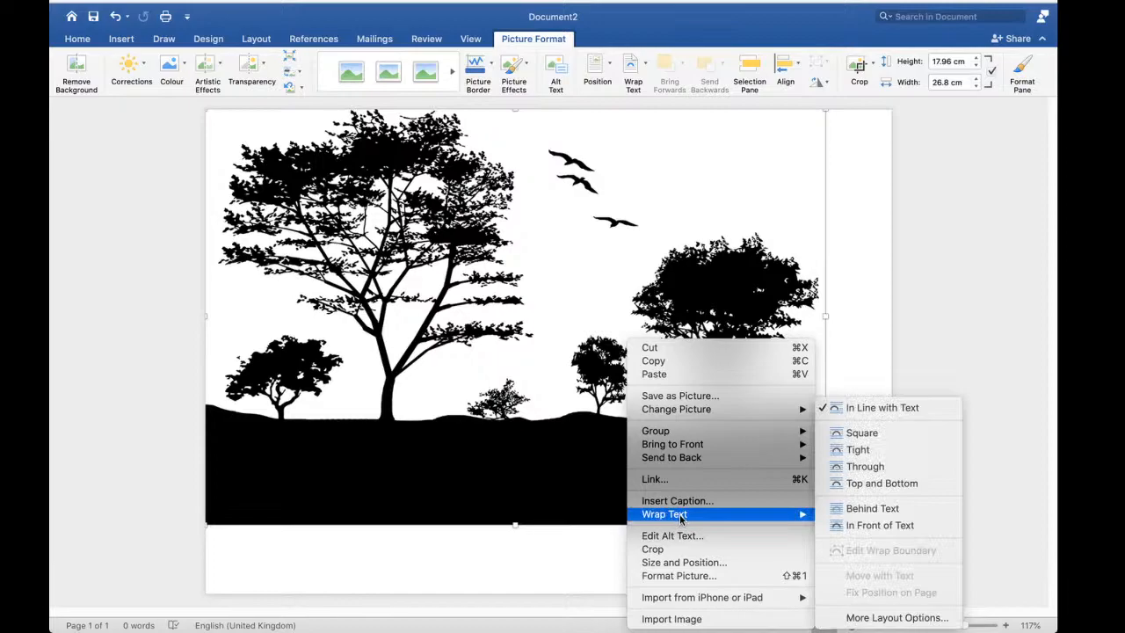
left_click(879, 525)
Shrink the tree silhouette picture to about 16.5 cm wide by 11 cm high and place it in the page's upper-left area
left_click_drag(714, 316, 763, 360)
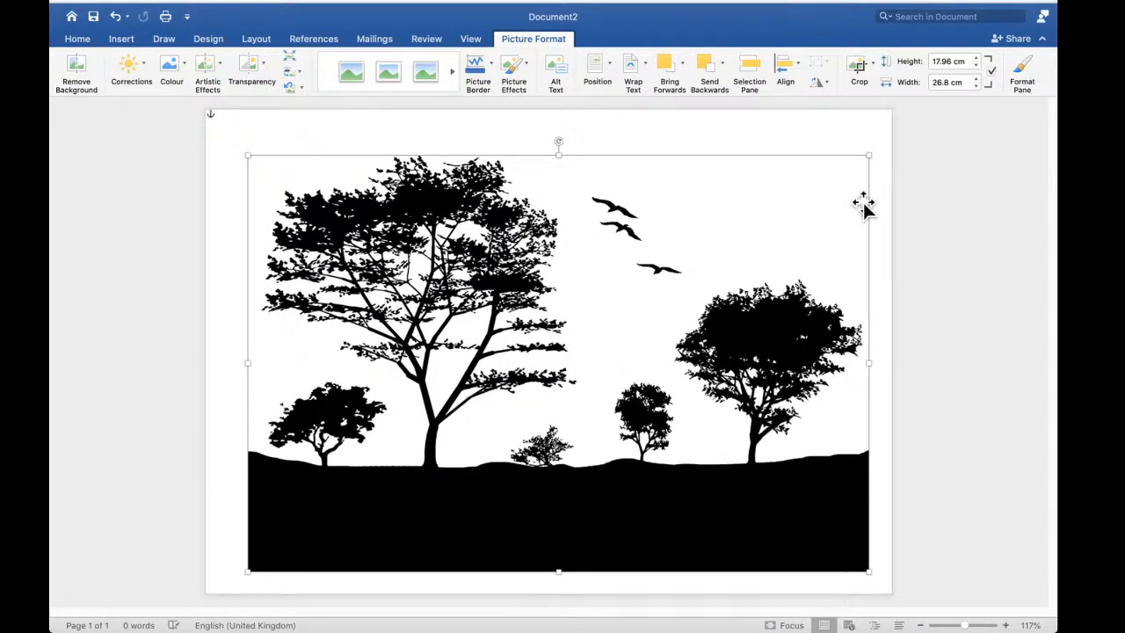
left_click_drag(867, 156, 628, 438)
left_click_drag(530, 570, 546, 381)
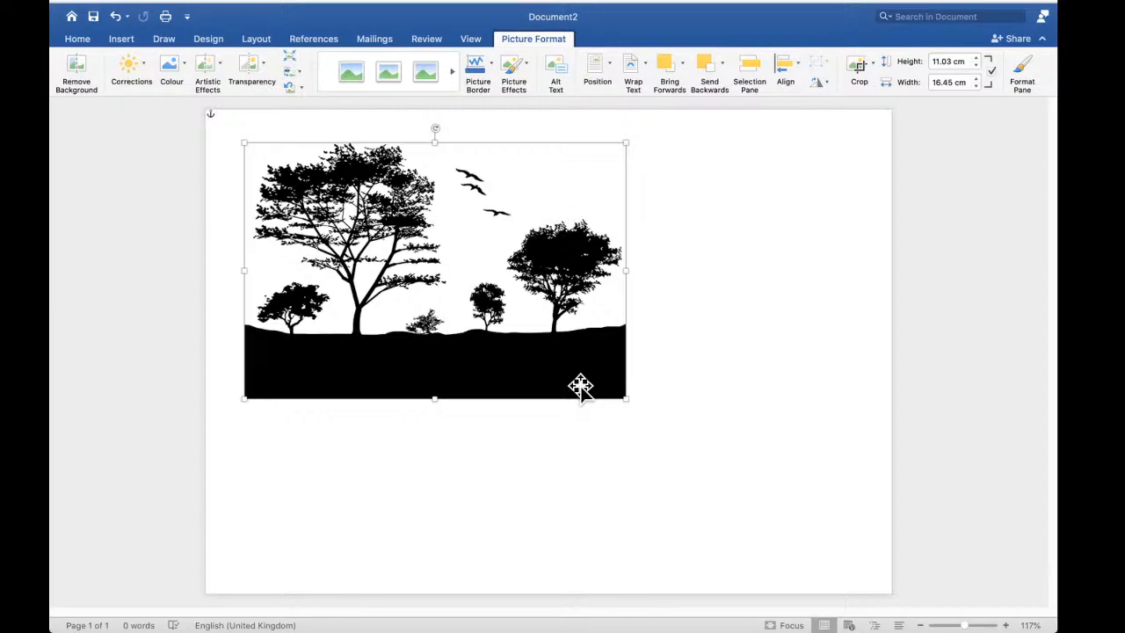
mouse_move(91, 7)
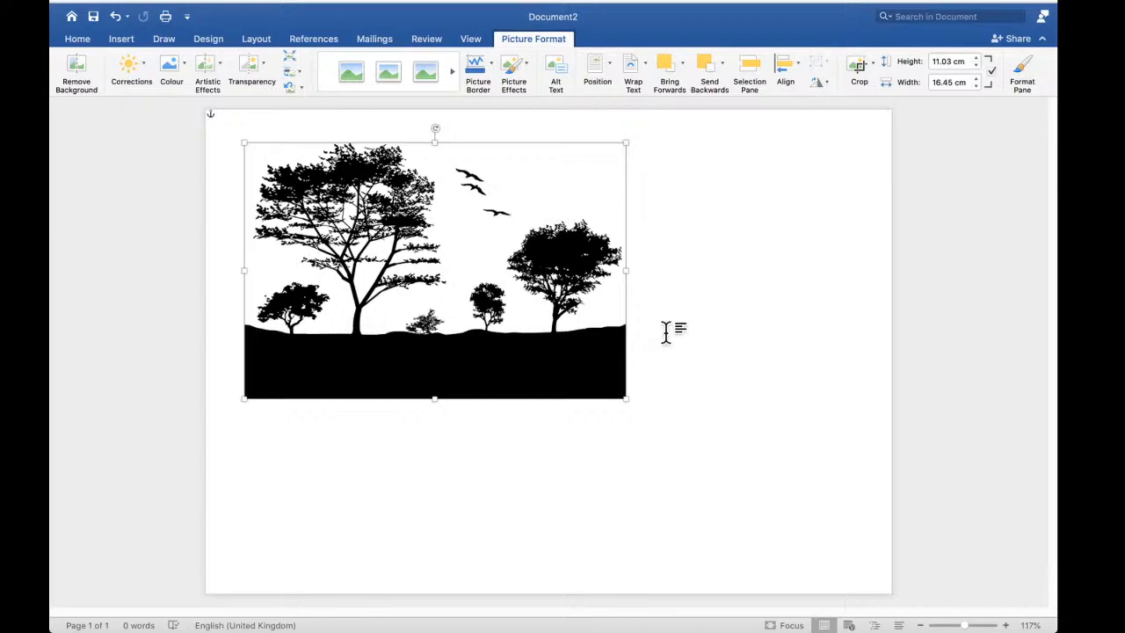
mouse_move(303, 630)
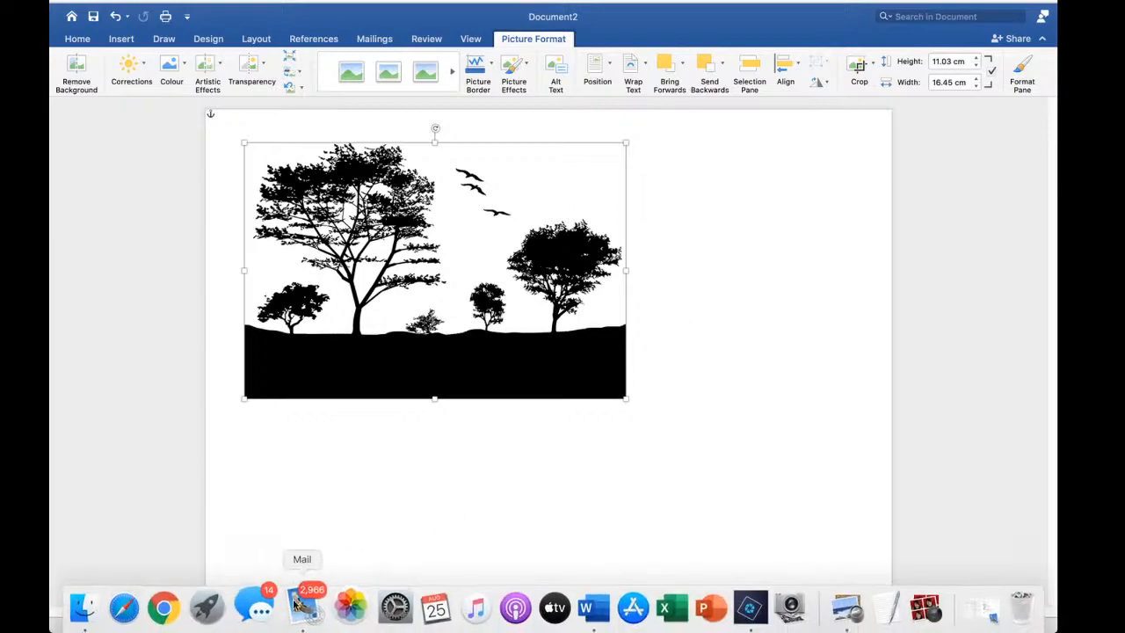
Switch to Chrome, search Google for "pixabay" and open the Pixabay website
left_click(176, 607)
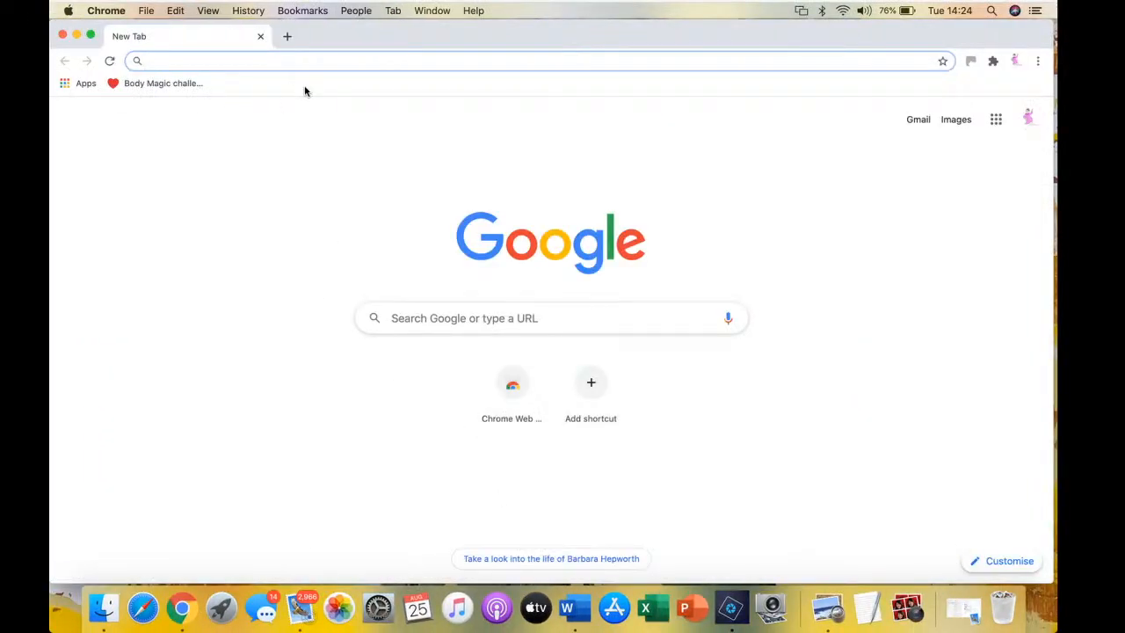
type("pixabay")
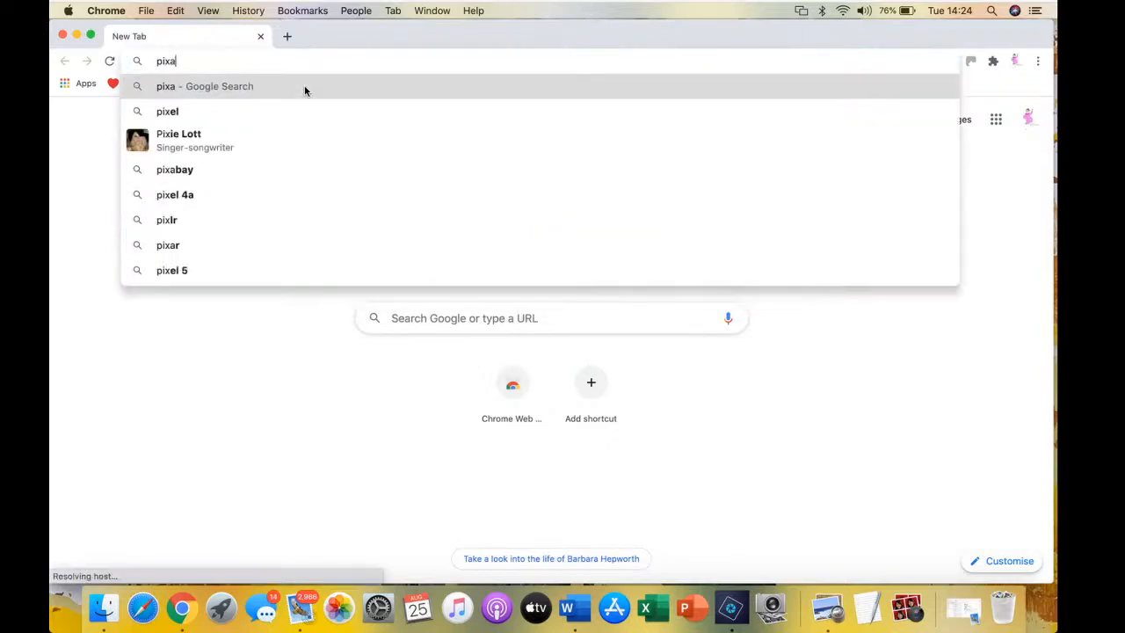
key("Return")
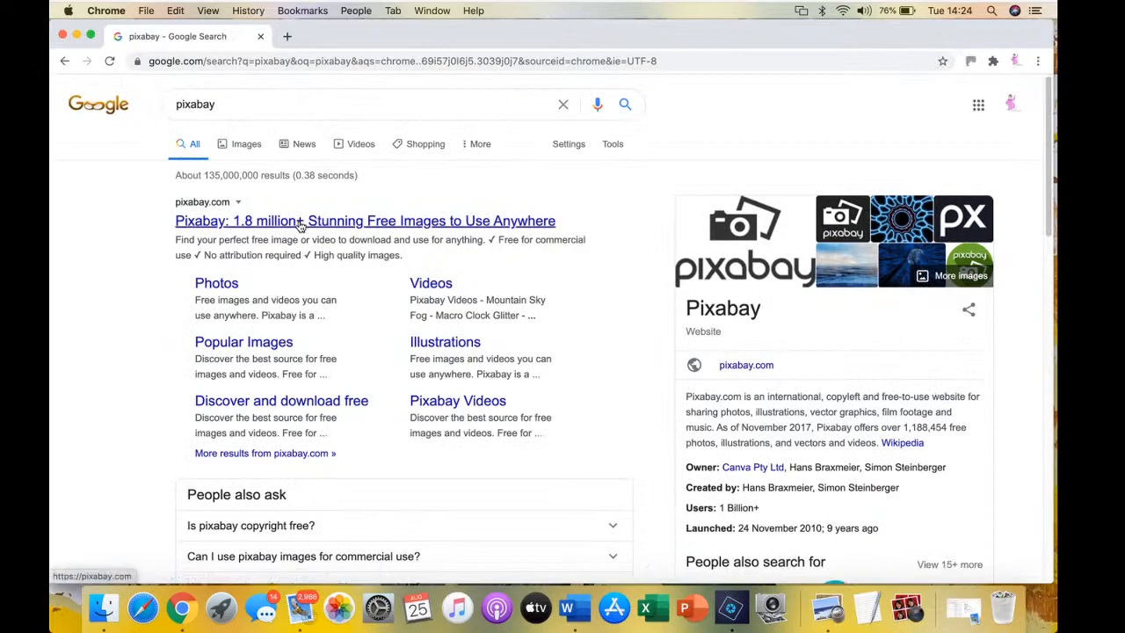
left_click(300, 222)
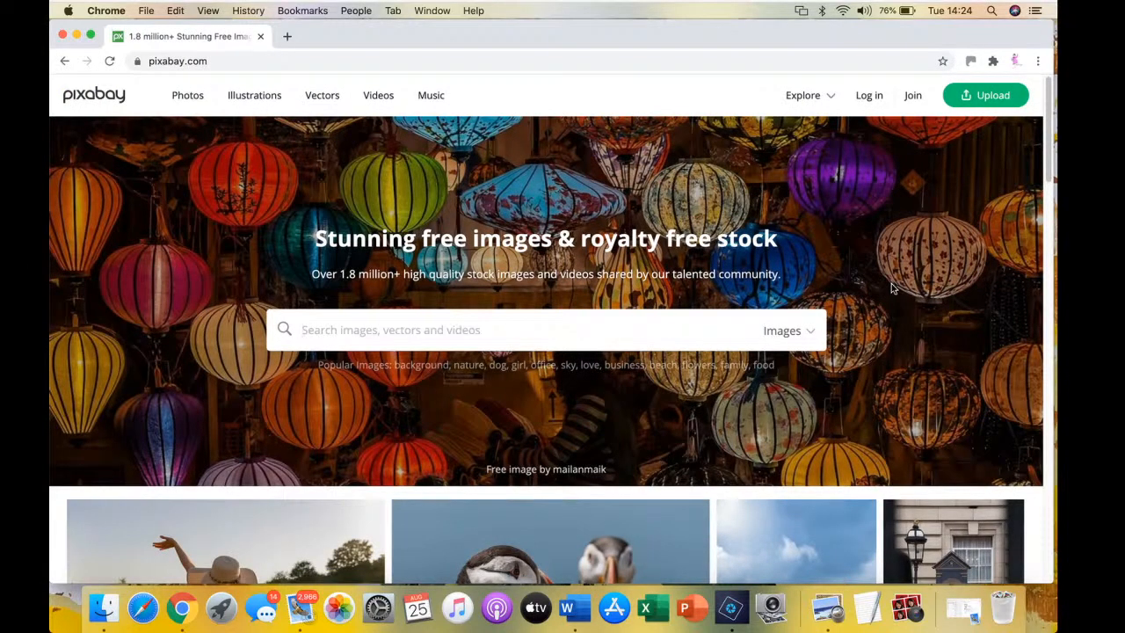
Restrict the Pixabay search to vector graphics and search for "trees"
left_click(811, 333)
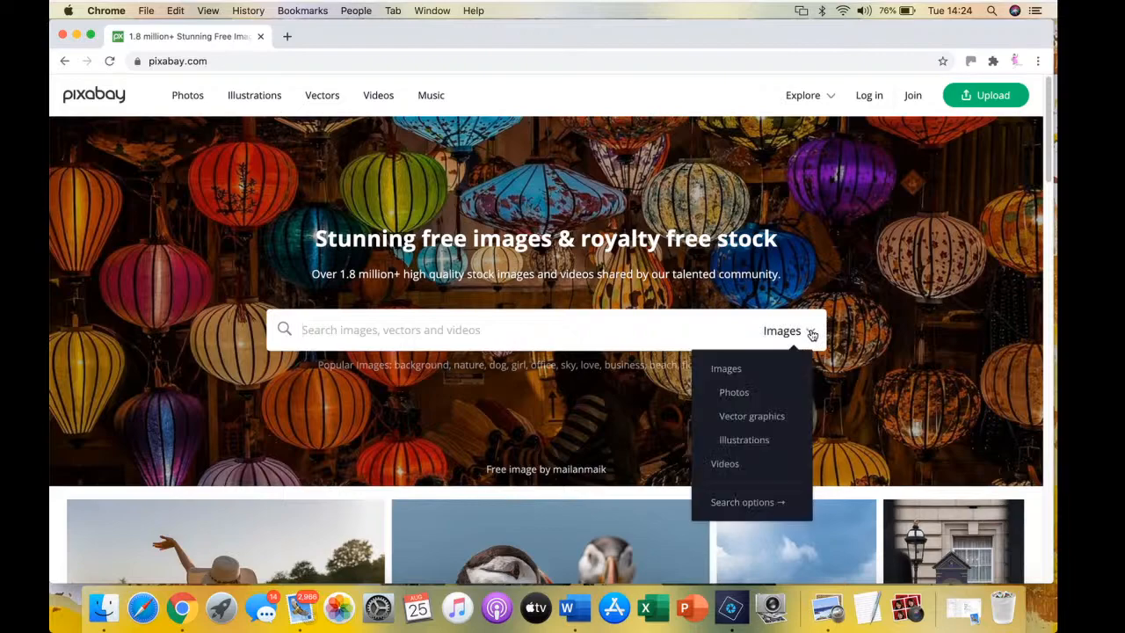
left_click(778, 417)
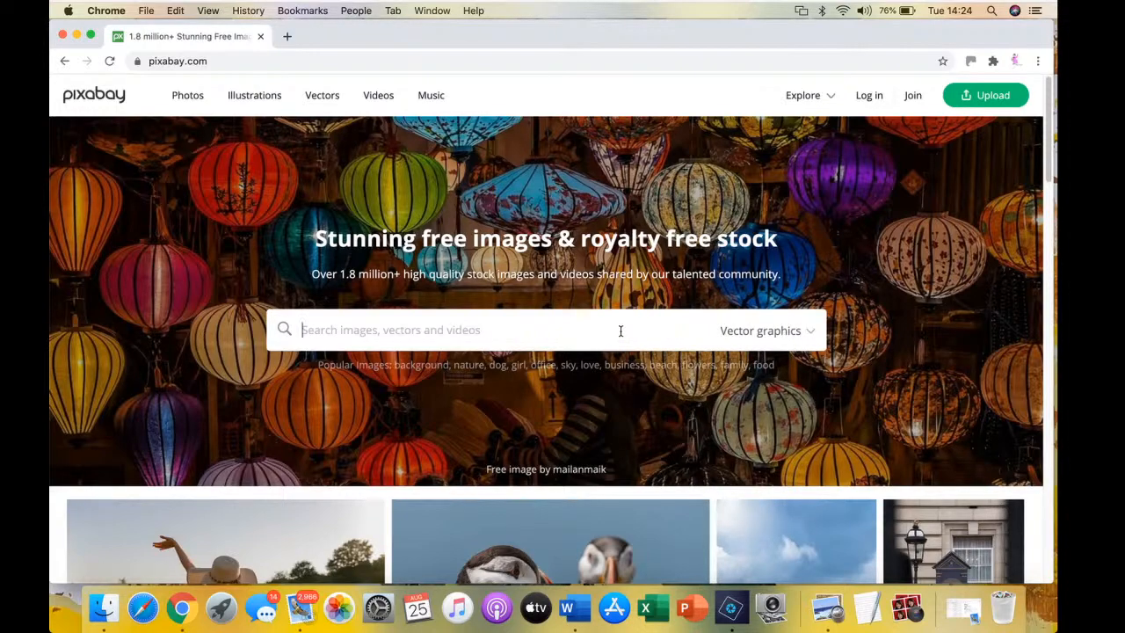
type("tre")
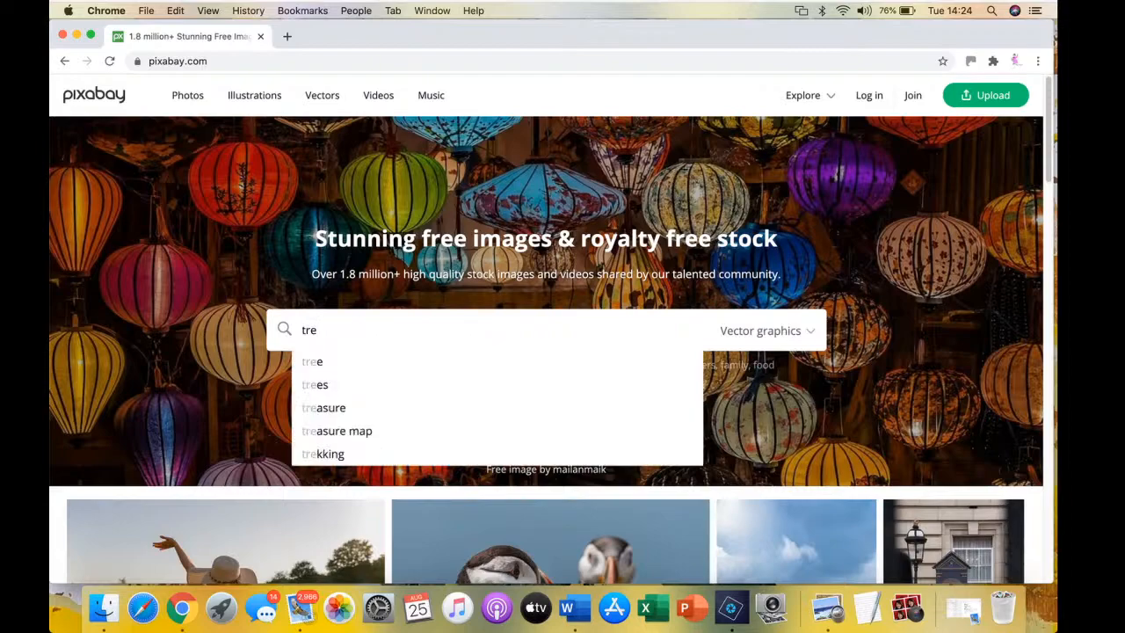
type("es")
key("Return")
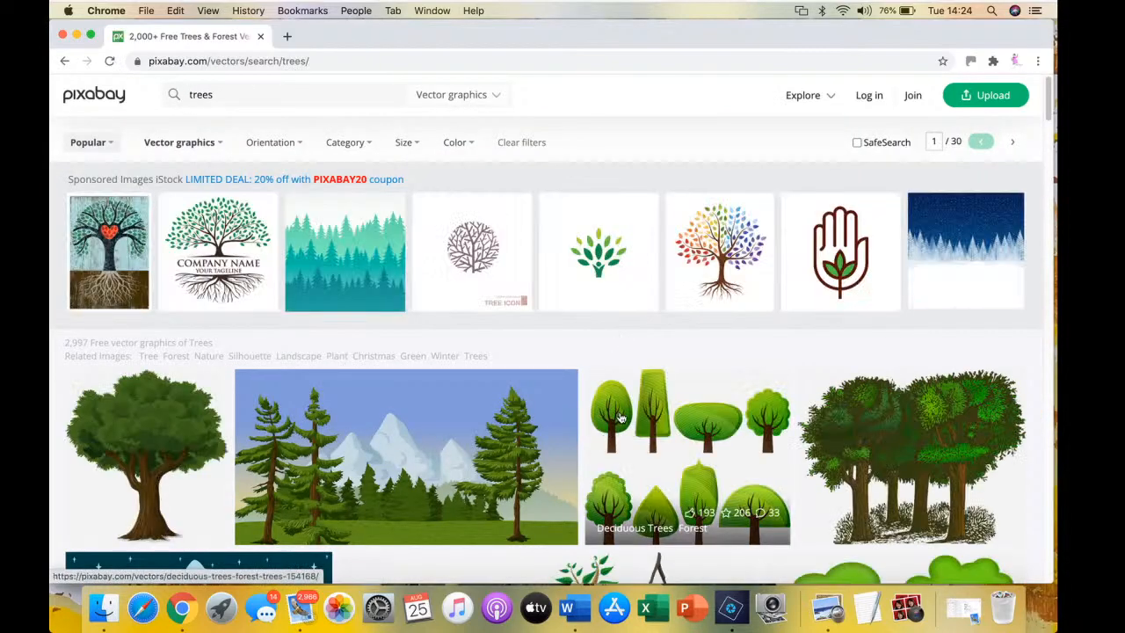
Find the black tree landscape with flying birds among the results, open its page and review its free download sizes
scroll(623, 413, "down", 4)
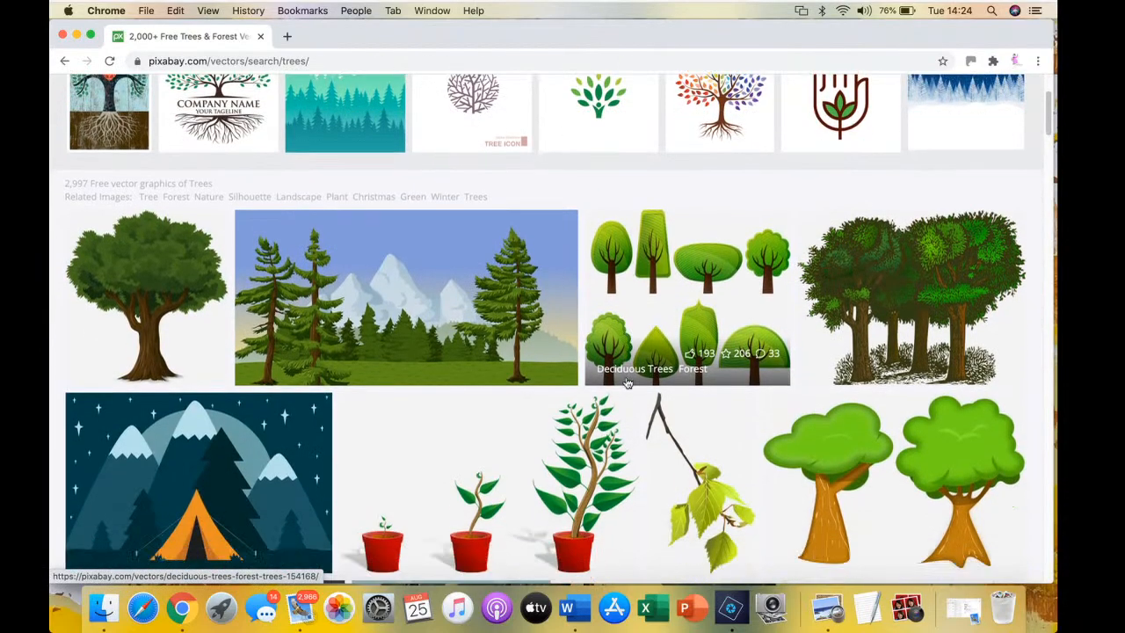
scroll(628, 379, "down", 1)
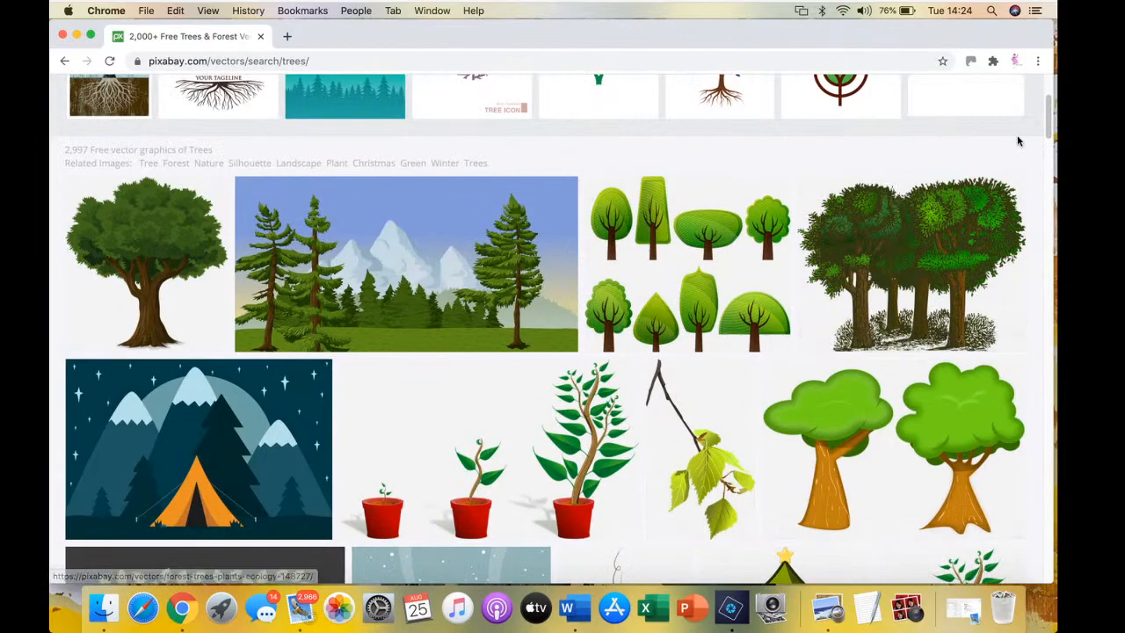
left_click_drag(1047, 125, 1052, 190)
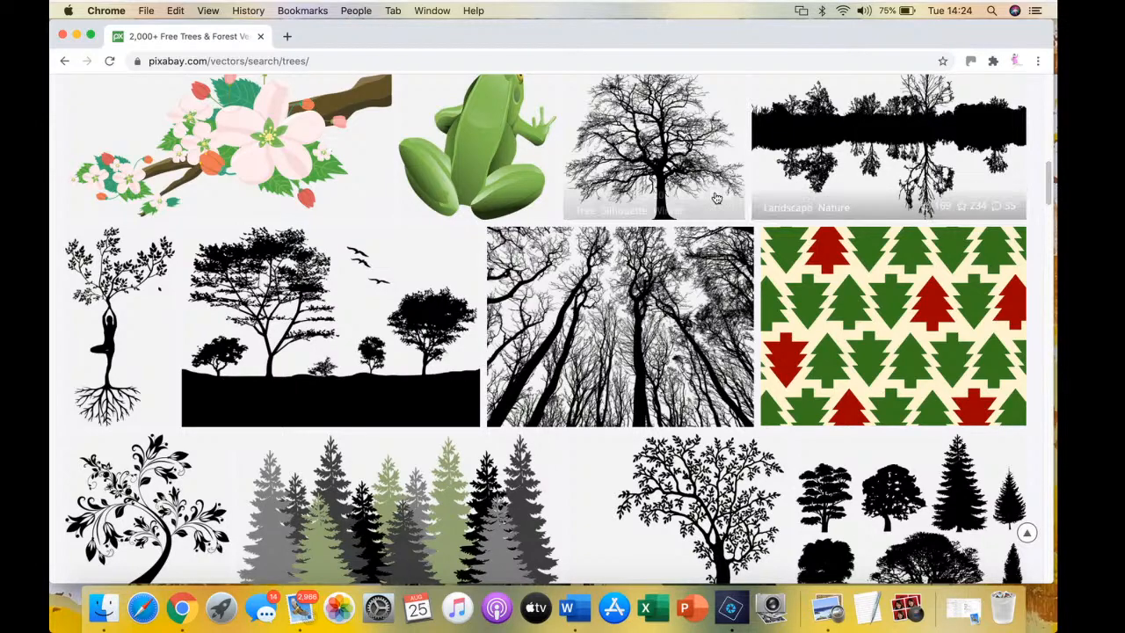
left_click(393, 316)
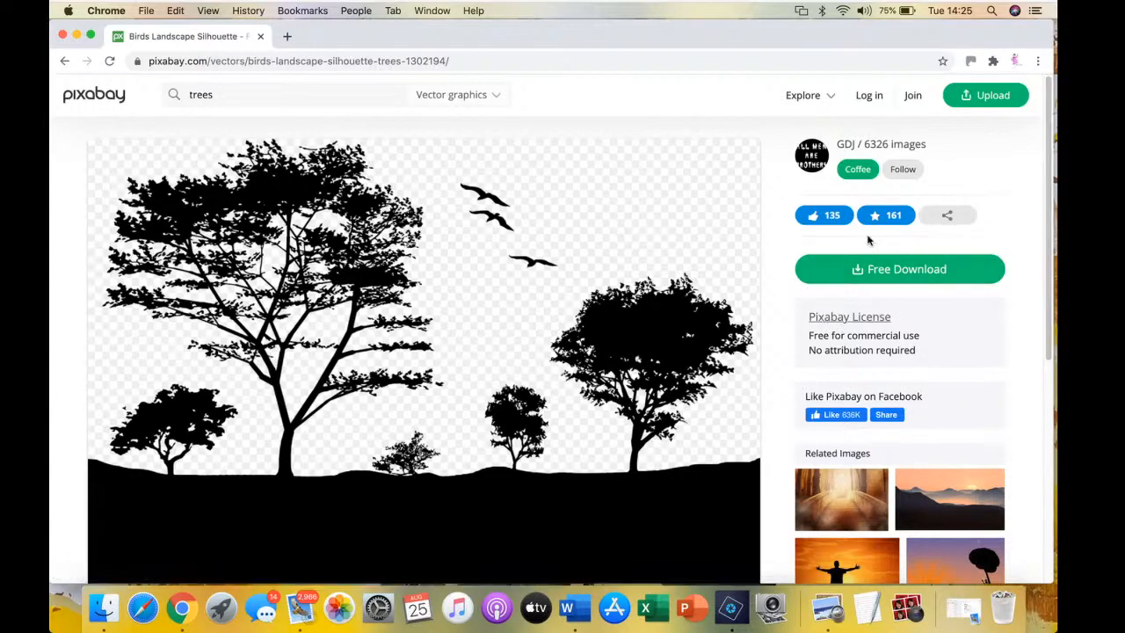
left_click(908, 273)
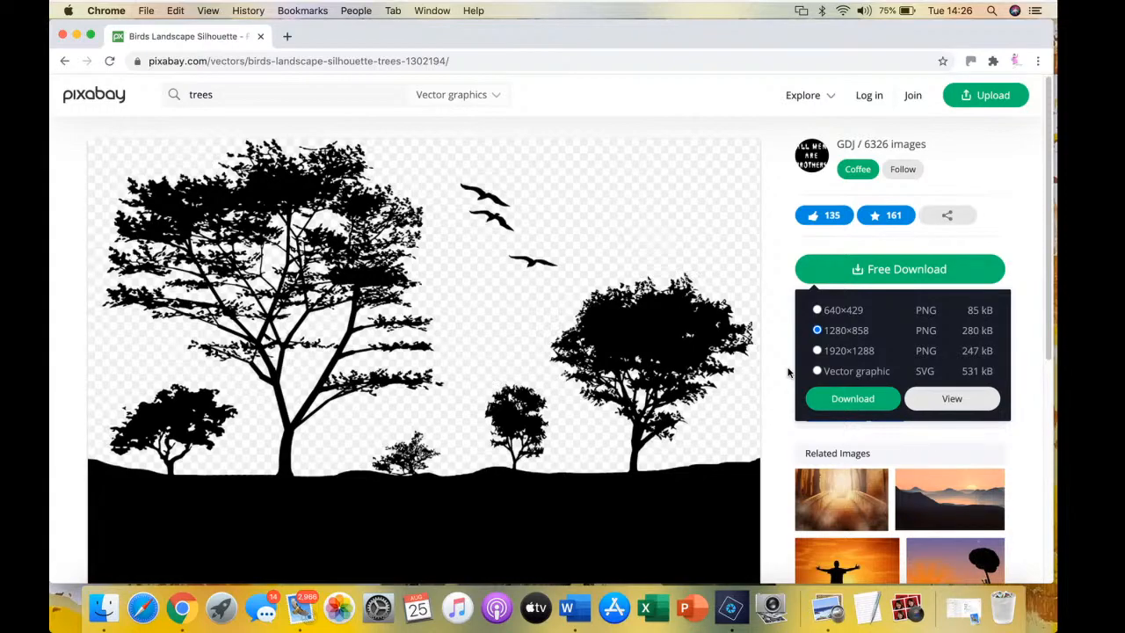
left_click(772, 439)
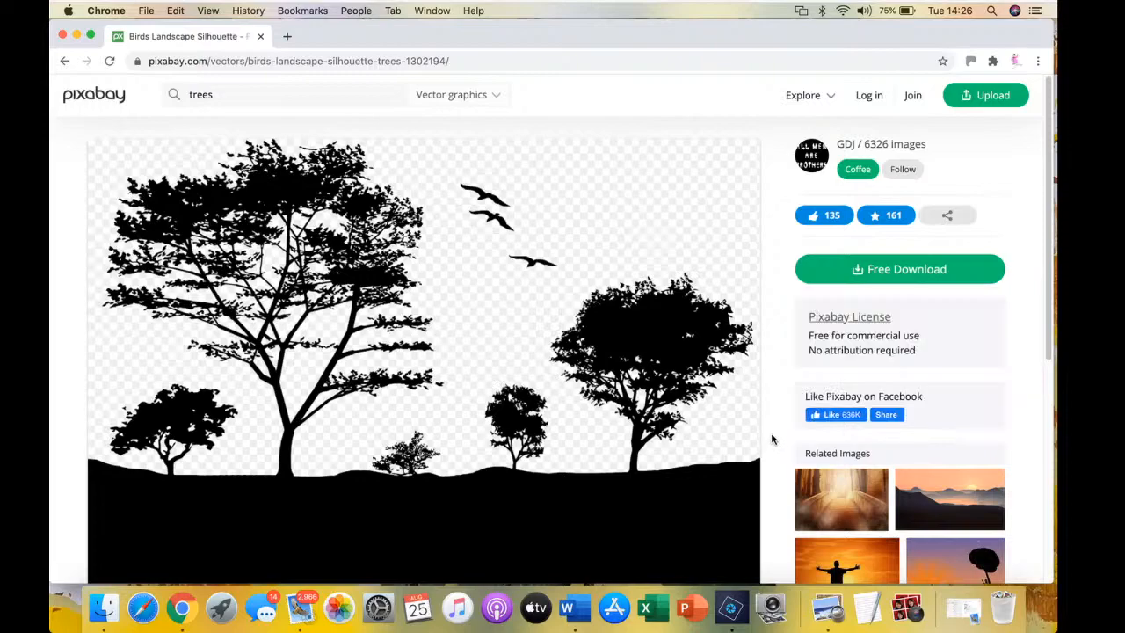
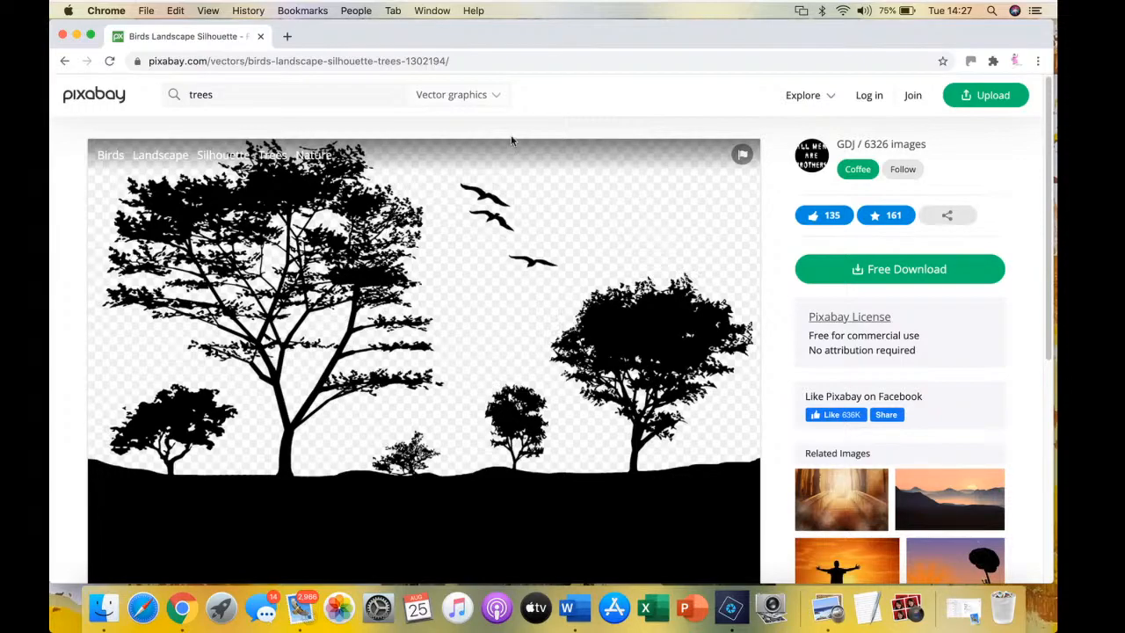
Switch the Pixabay search to photos and search for "backgrounds"
left_click(497, 99)
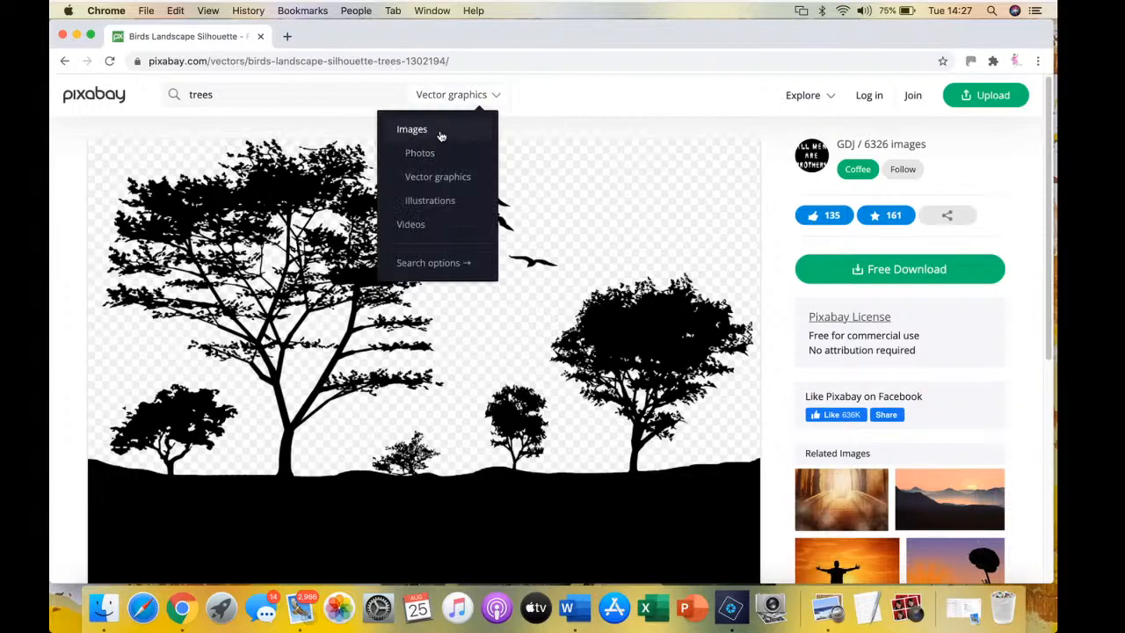
left_click(420, 153)
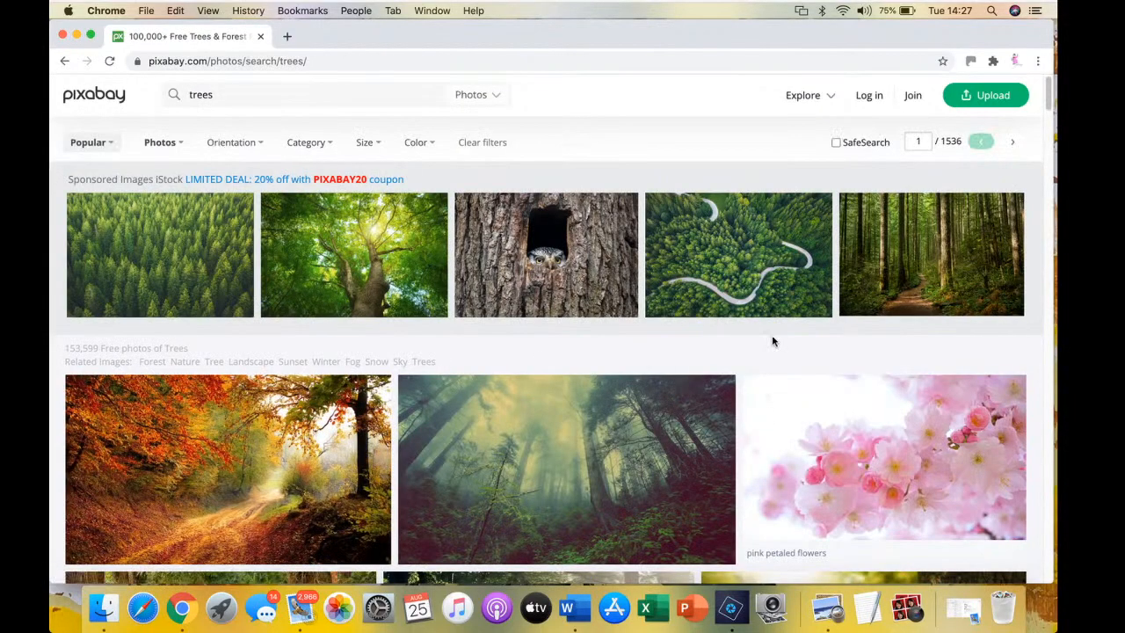
mouse_move(1047, 102)
left_mouse_down()
mouse_move(1046, 246)
mouse_move(1053, 93)
left_mouse_up()
double_click(201, 96)
type("backgrounds")
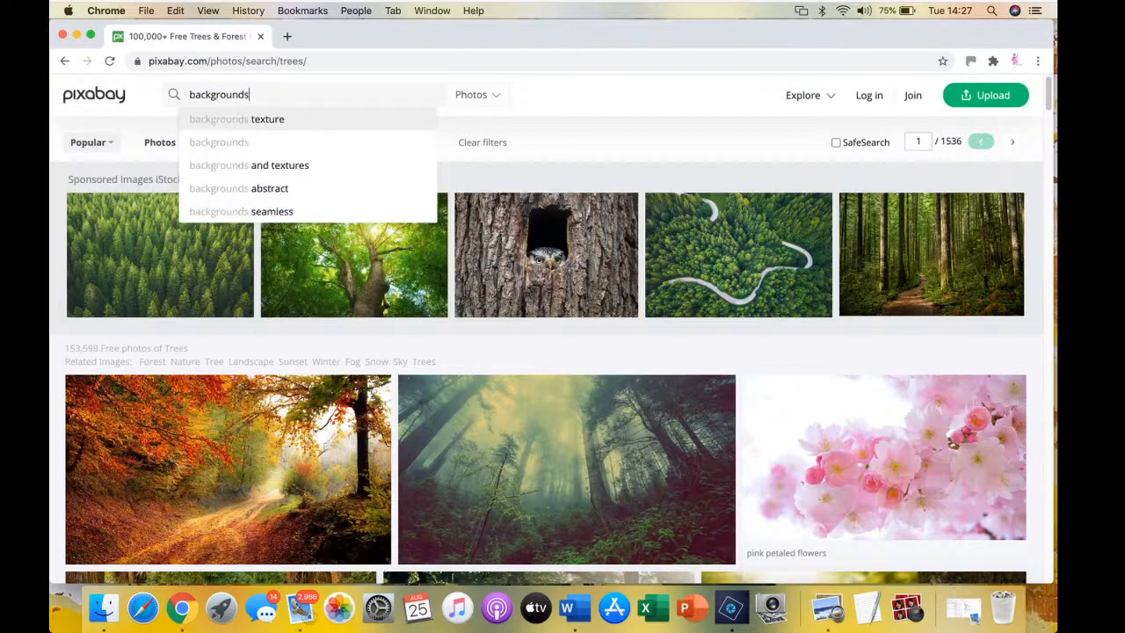
key("Return")
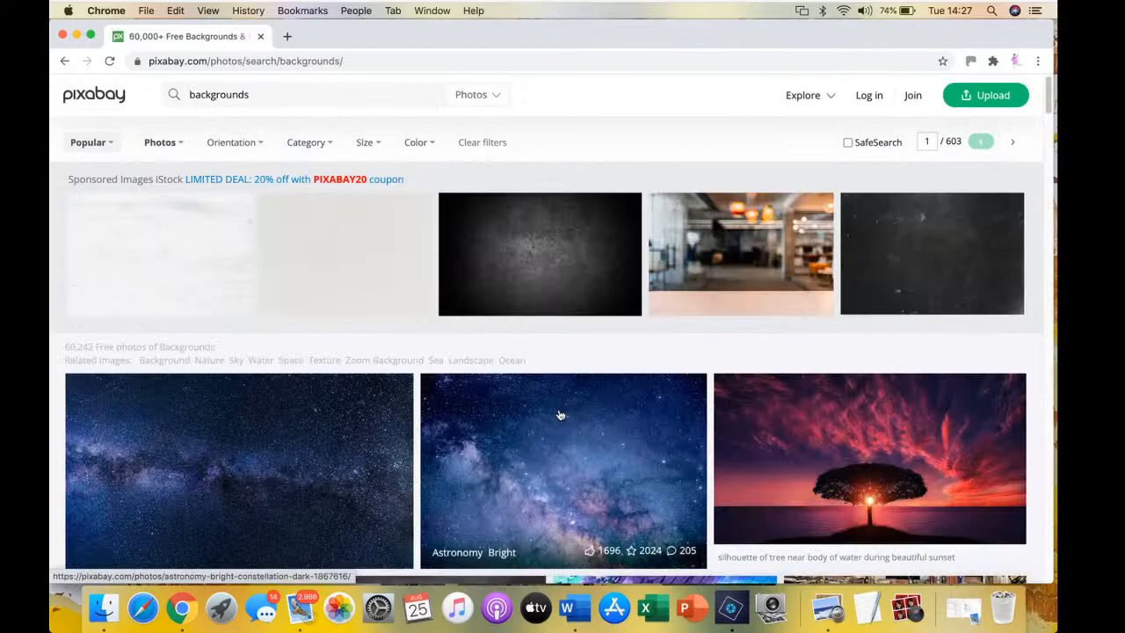
Browse the background photos, view the foggy coniferous forest photo's page and return to the results
scroll(679, 434, "down", 10)
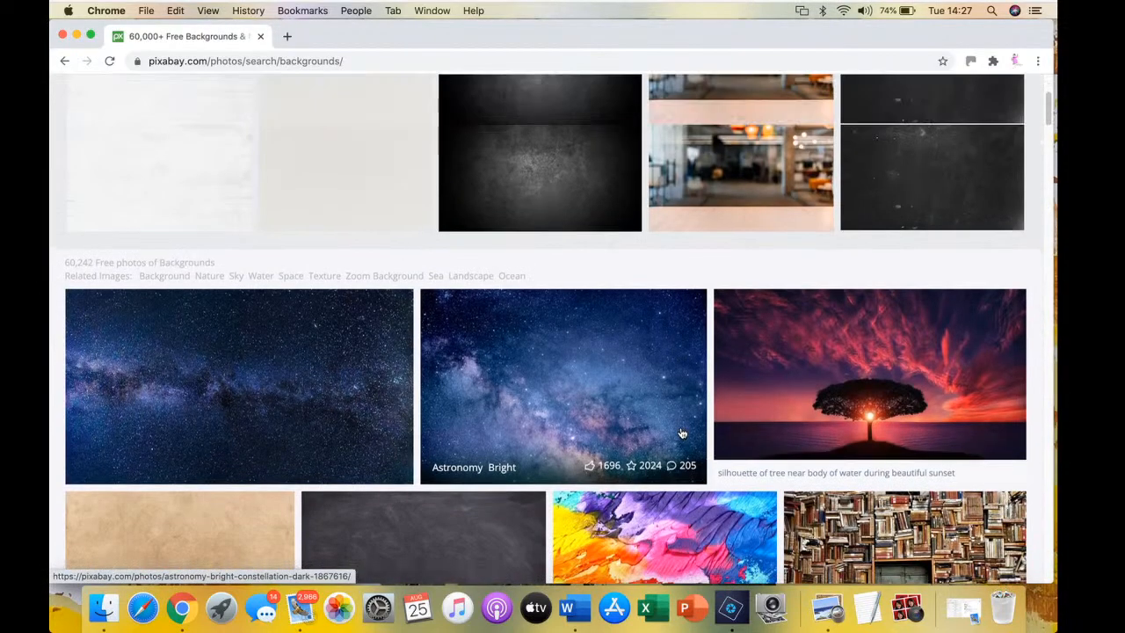
scroll(679, 429, "down", 4)
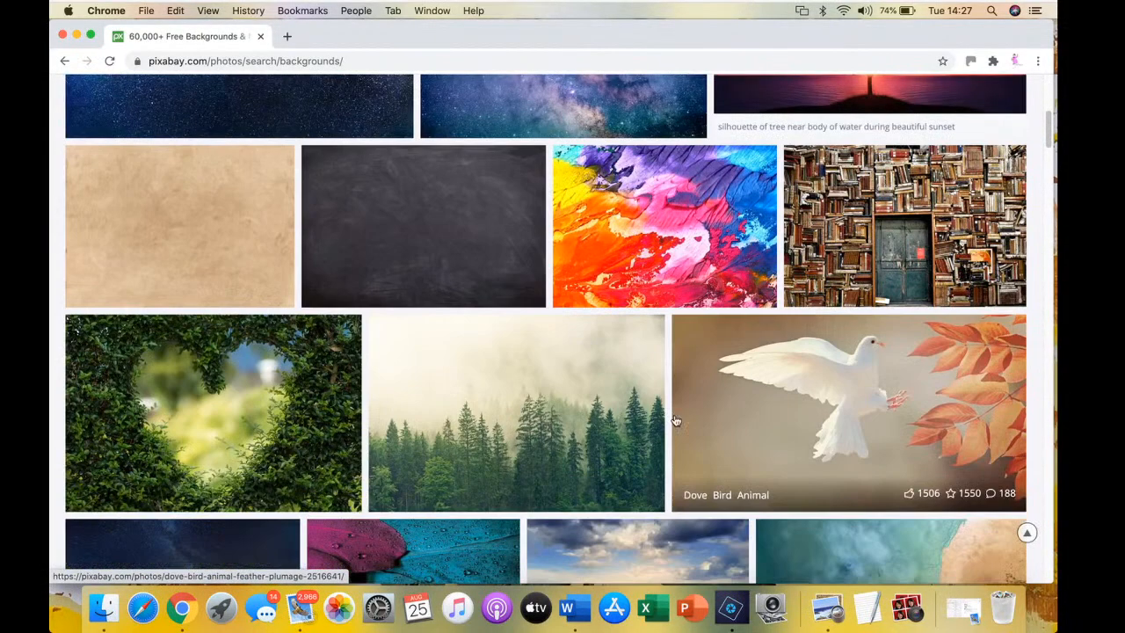
scroll(653, 397, "down", 6)
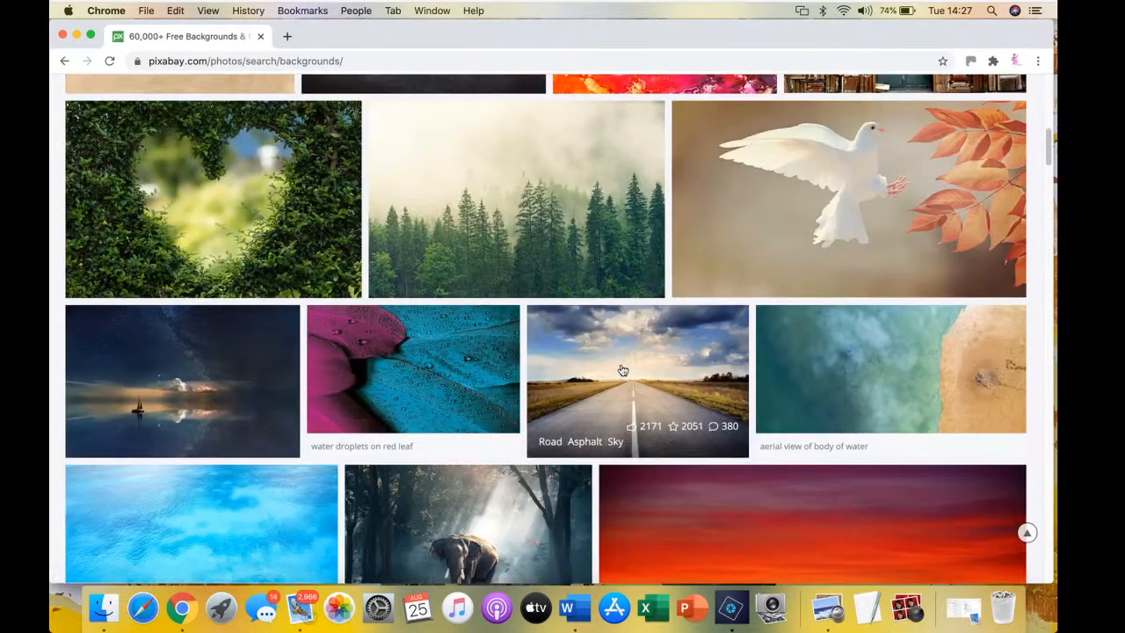
scroll(619, 367, "down", 2)
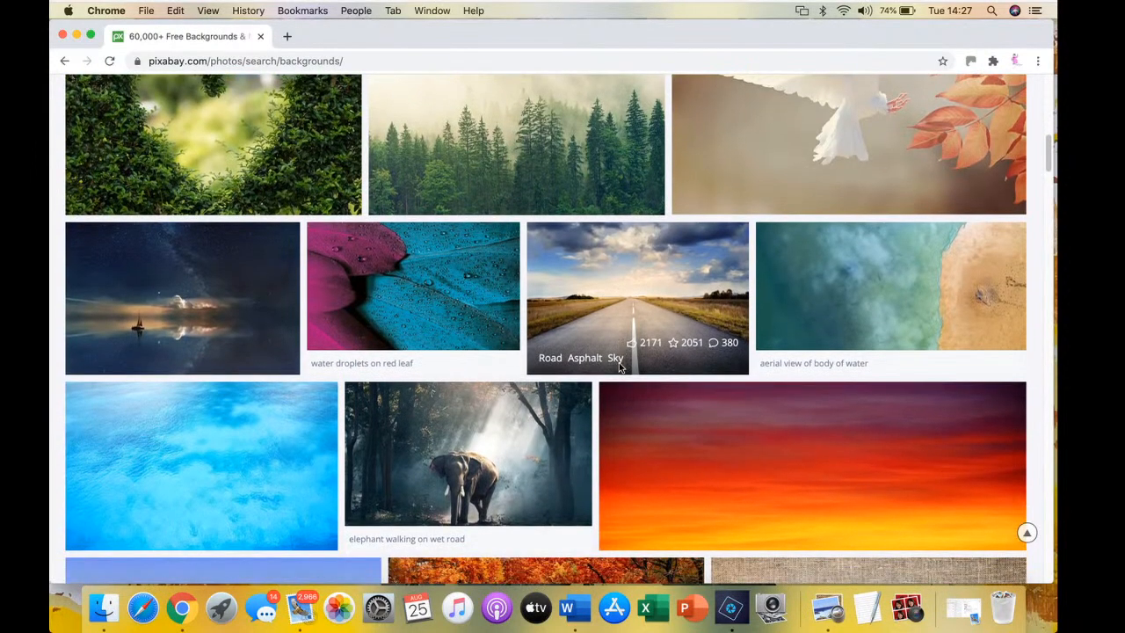
scroll(619, 368, "up", 1)
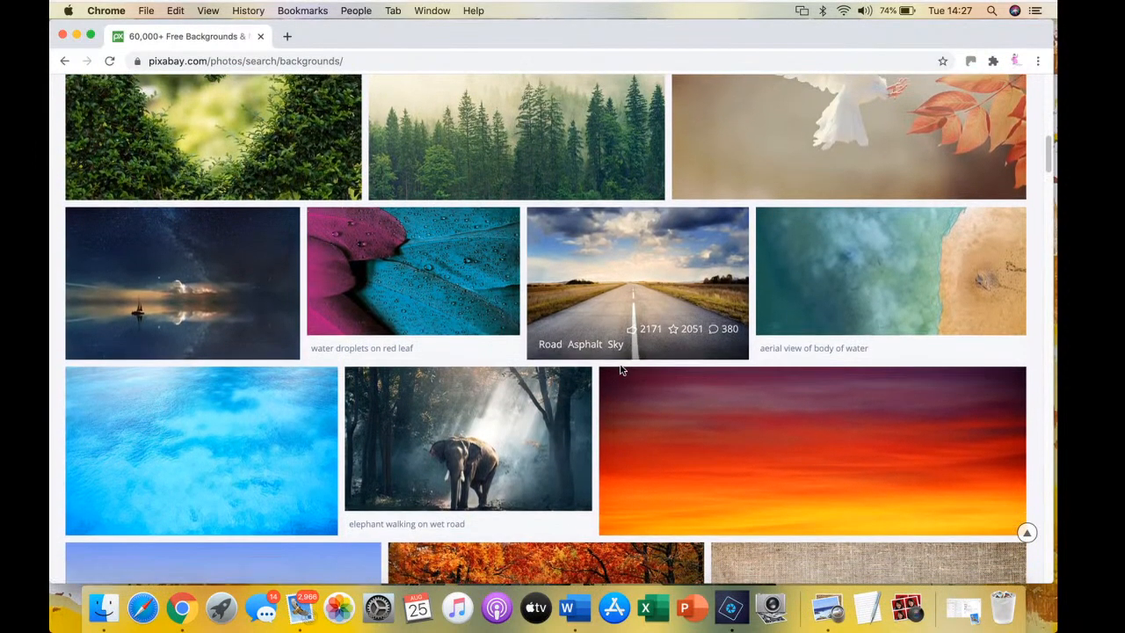
scroll(609, 366, "up", 4)
scroll(609, 366, "up", 1)
left_click(620, 303)
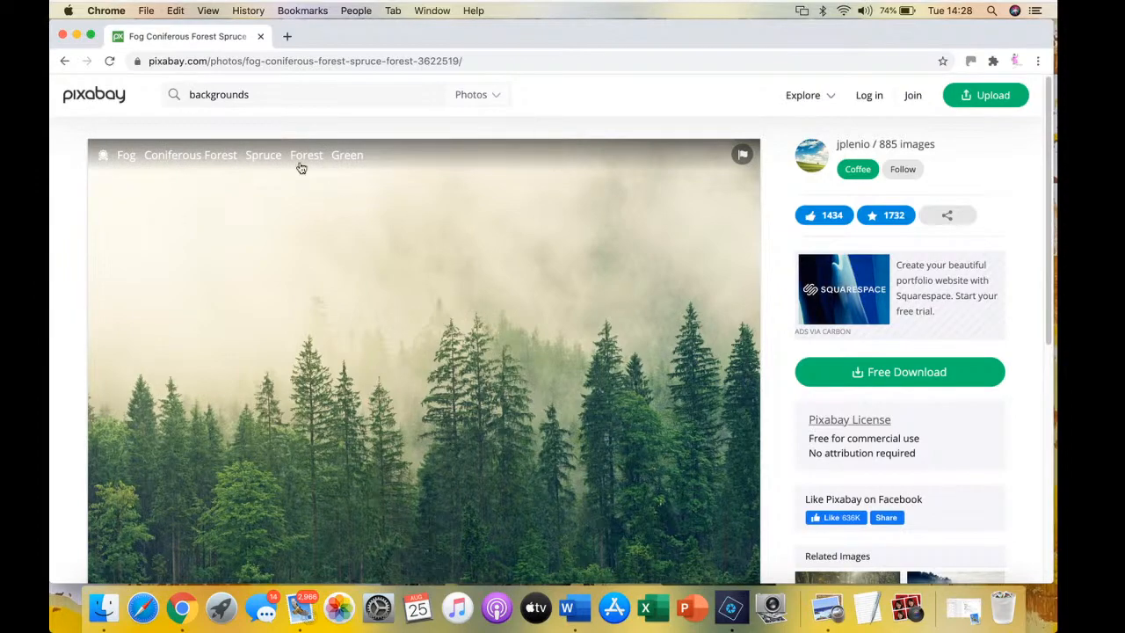
left_click(67, 61)
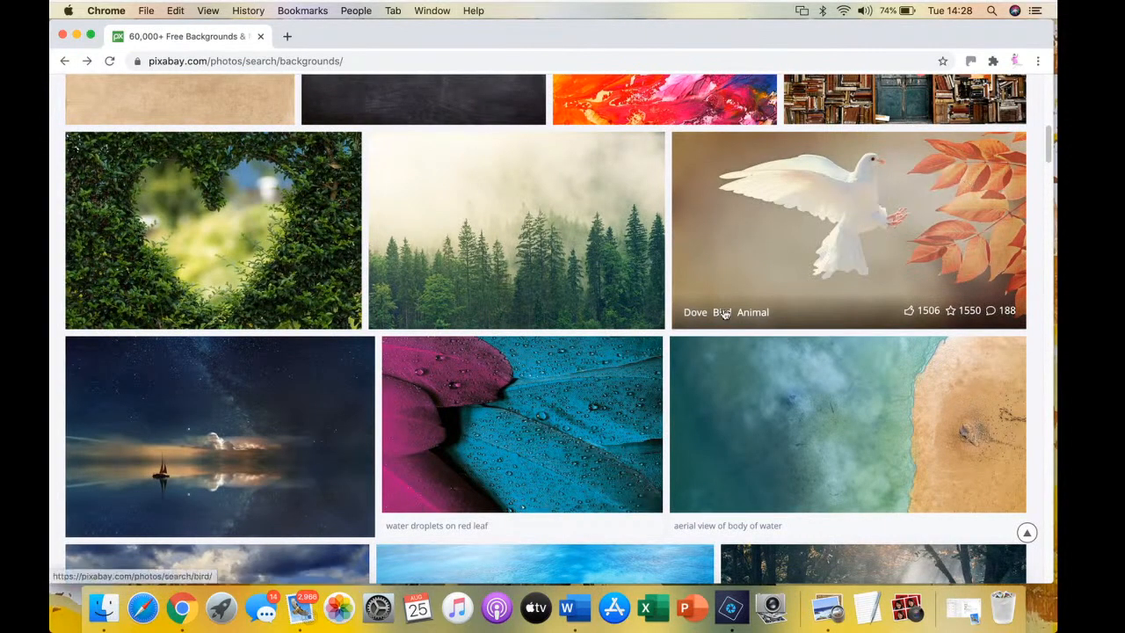
Open the page of the red autumn woods photo from the background results and view the whole picture
scroll(674, 283, "down", 1)
scroll(674, 283, "down", 6)
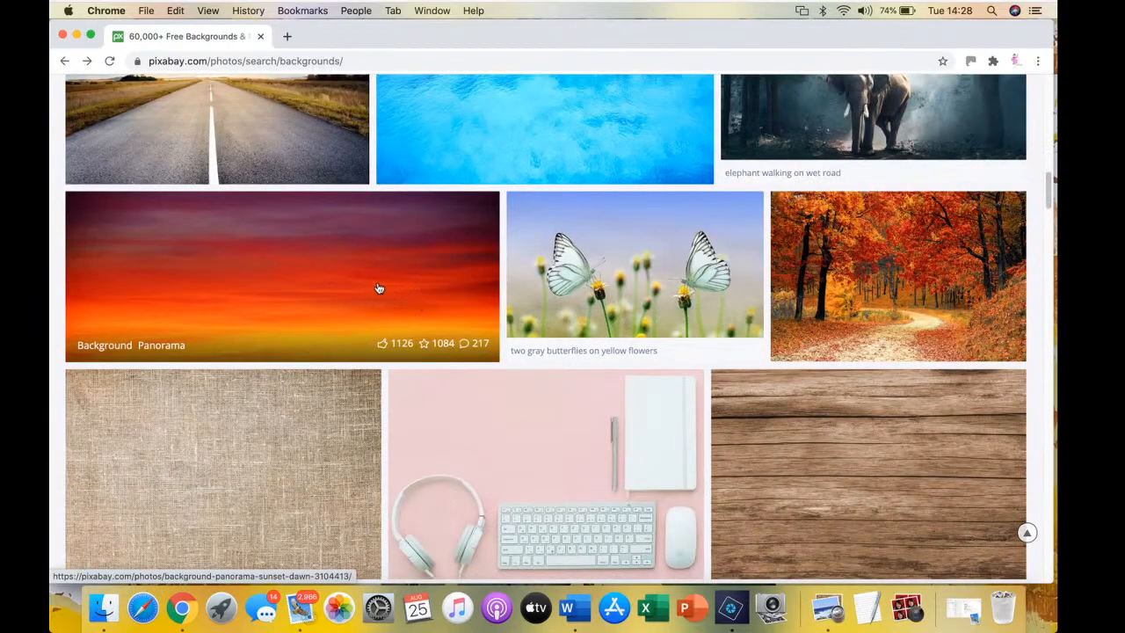
left_click(854, 287)
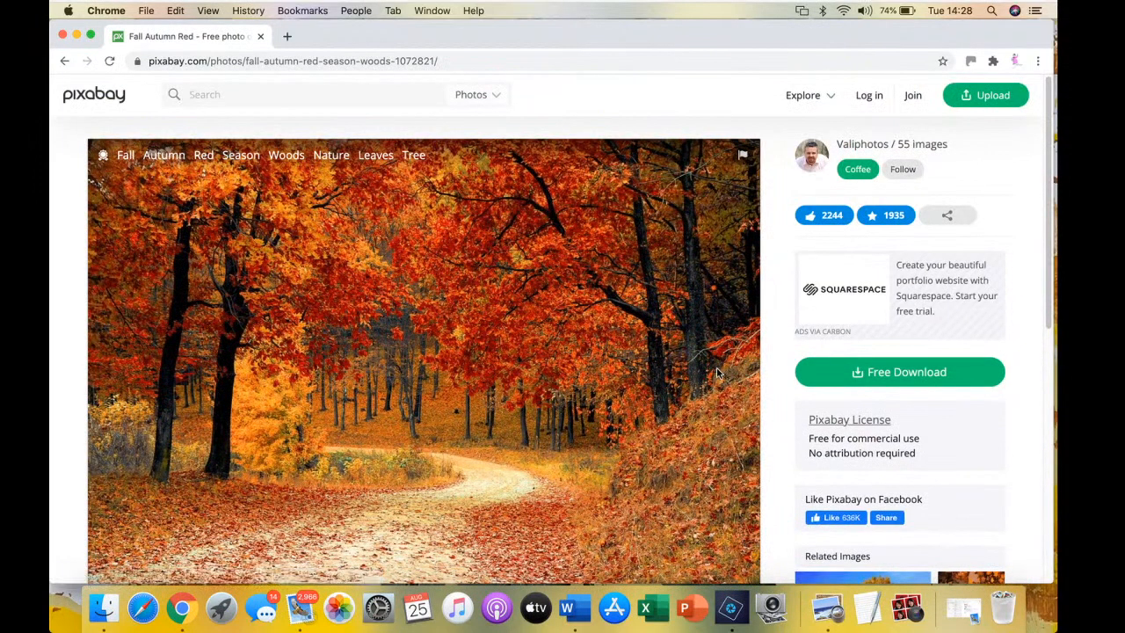
scroll(722, 375, "down", 1)
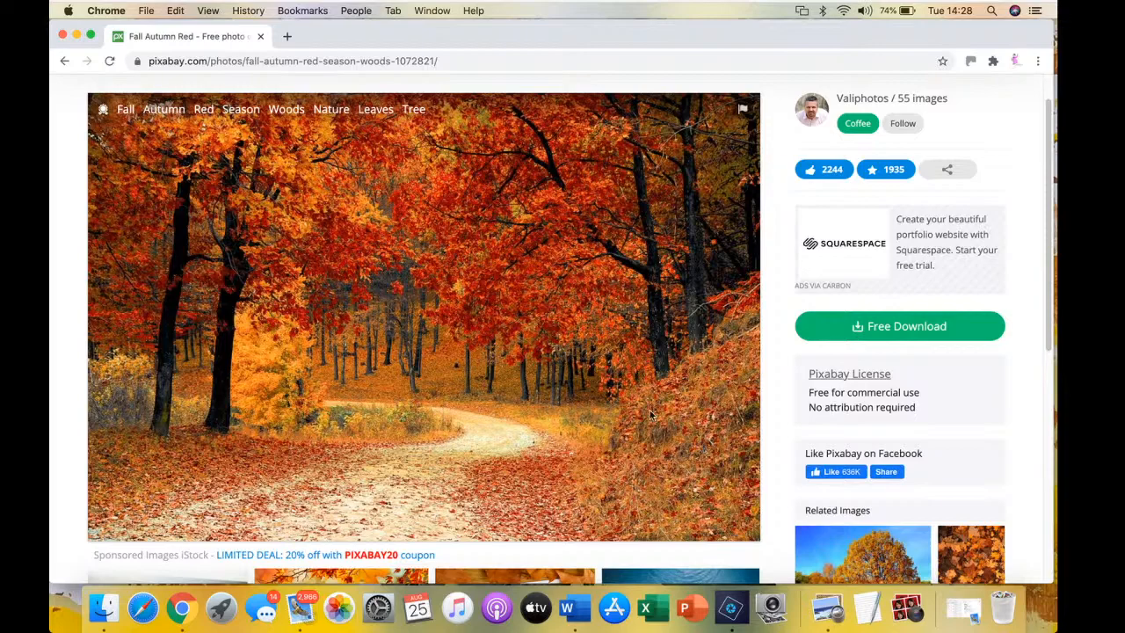
Minimise the browser window and return to the Word document, deselecting the tree silhouette picture
left_click(77, 35)
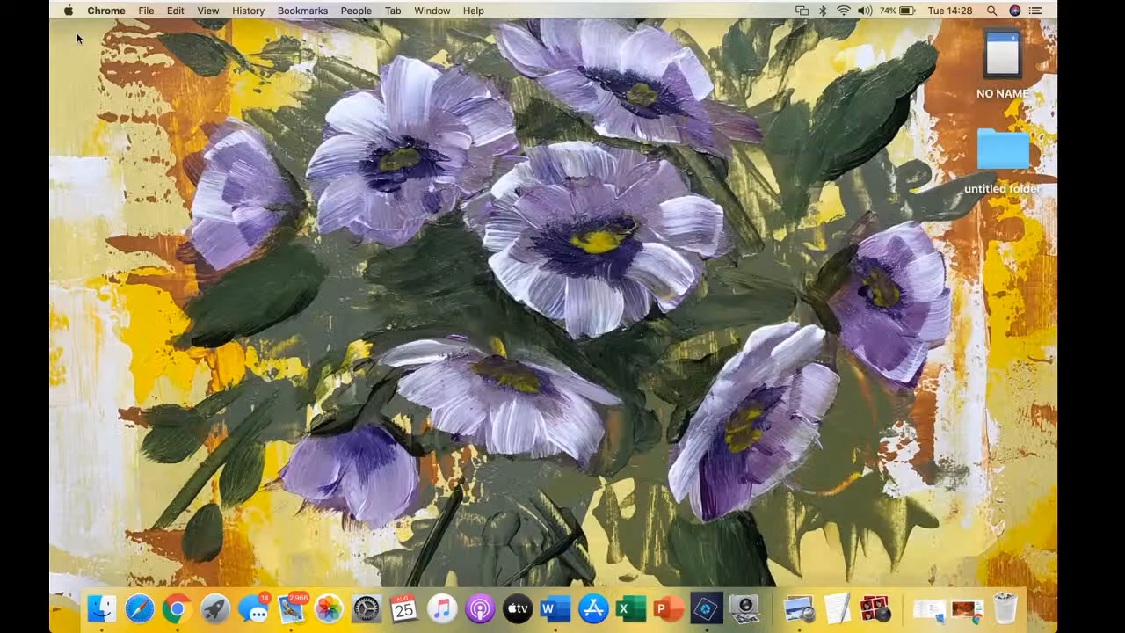
left_click(561, 607)
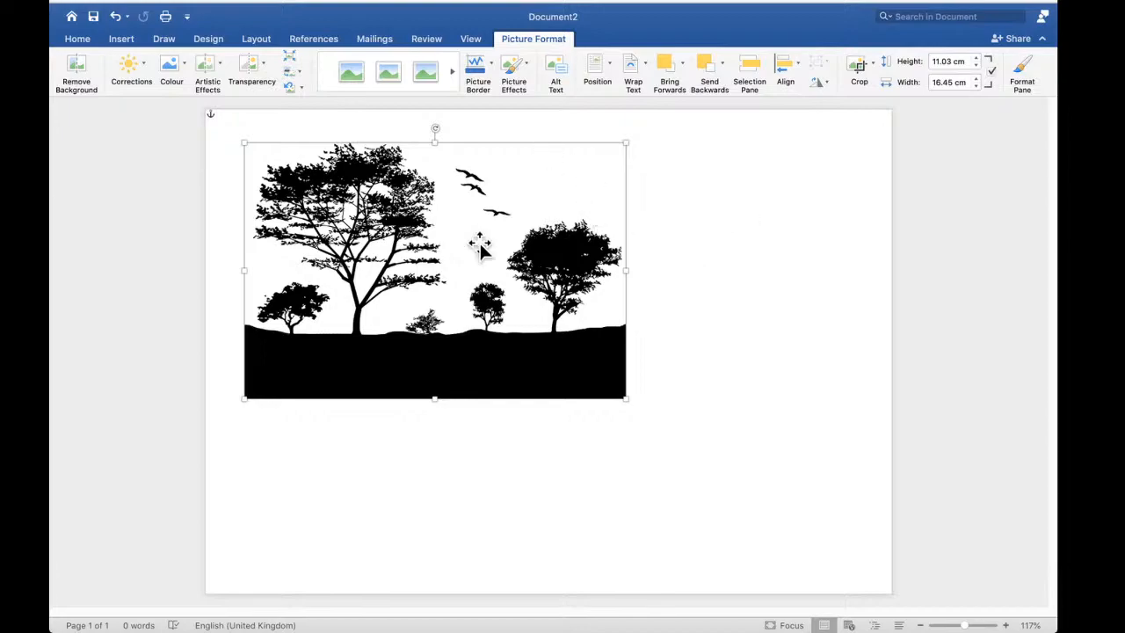
left_click(825, 248)
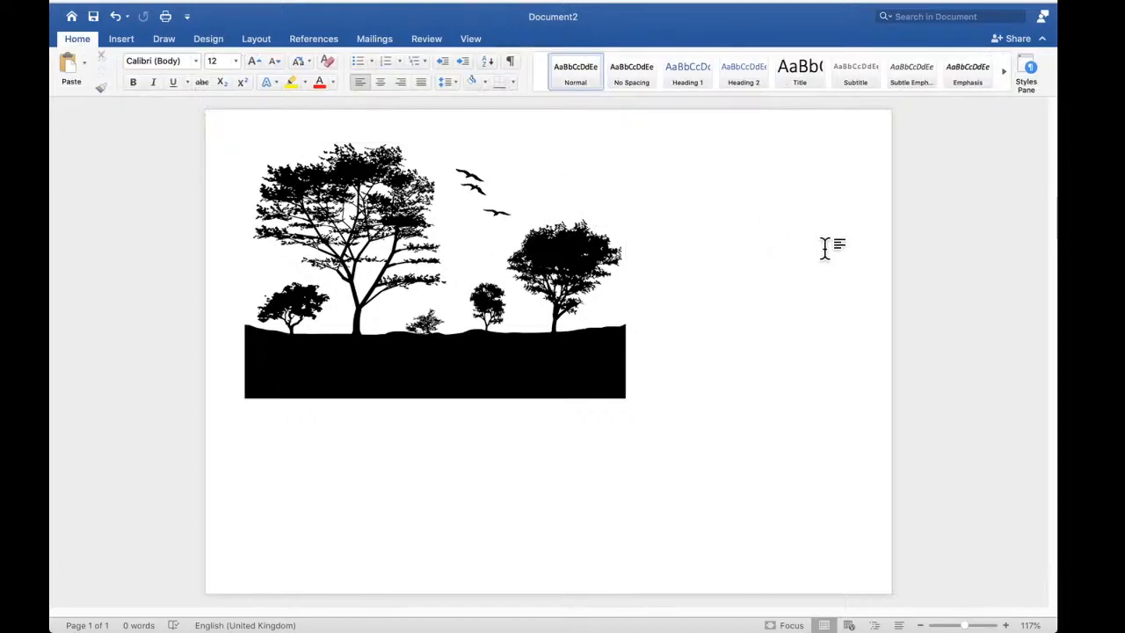
Give the transparent areas of the tree silhouette picture a gradient fill, and replace it with a picture or texture fill
left_click(542, 272)
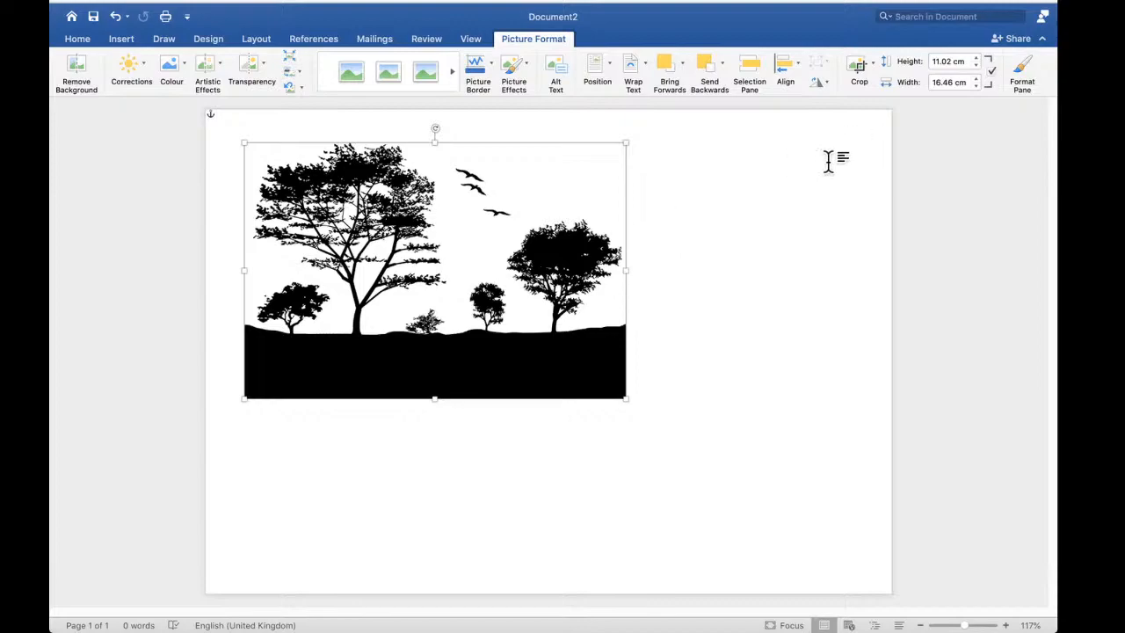
left_click(1021, 69)
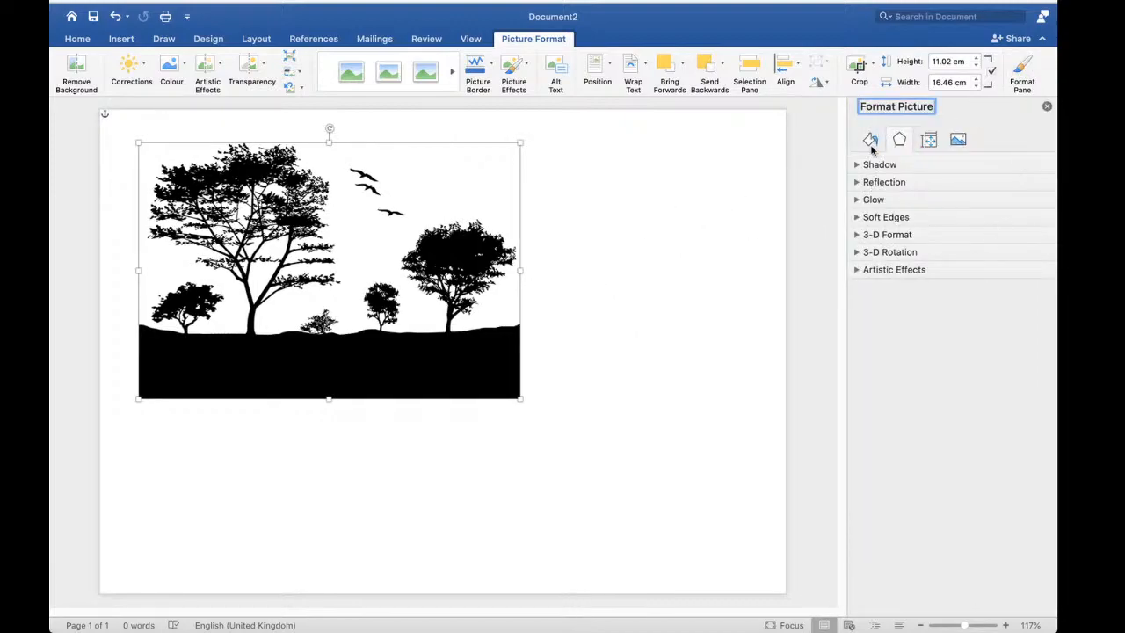
left_click(870, 142)
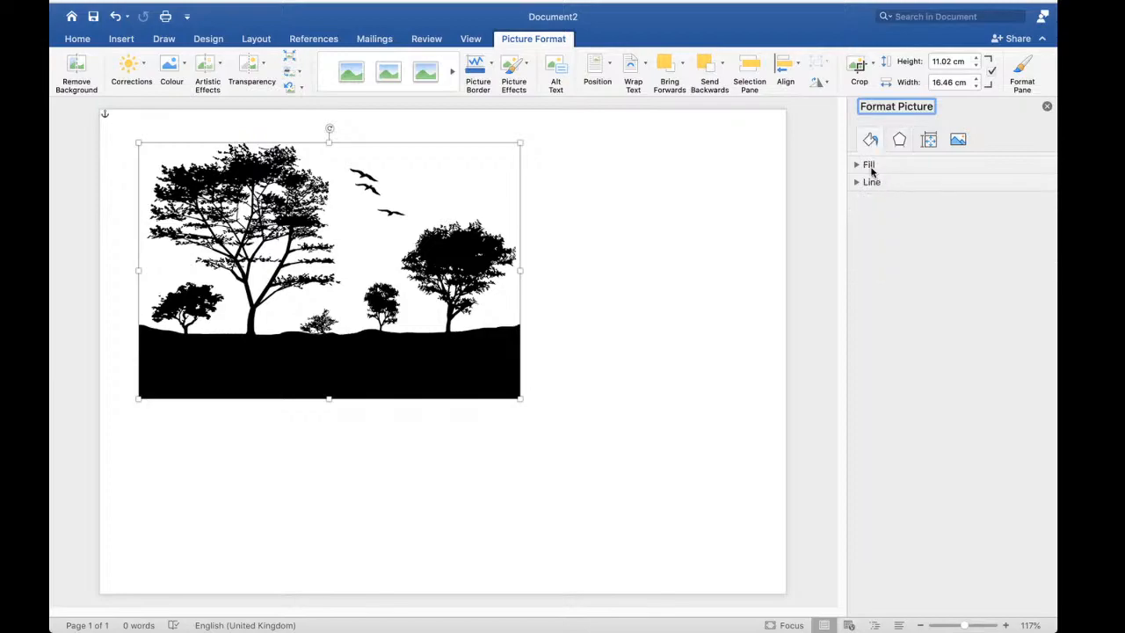
left_click(868, 165)
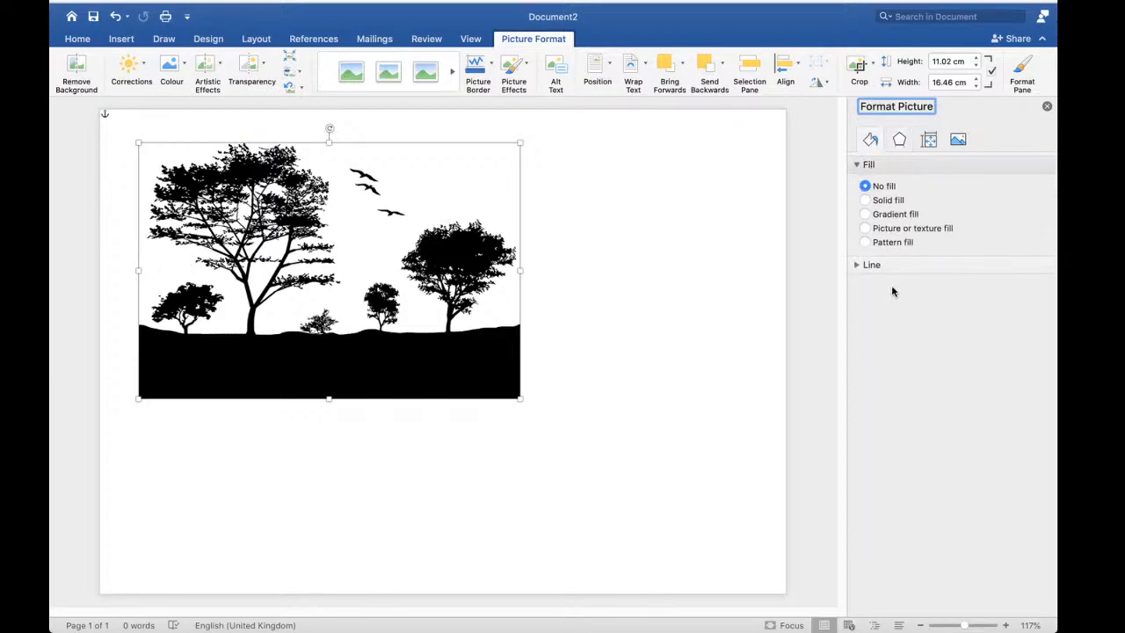
left_click(866, 214)
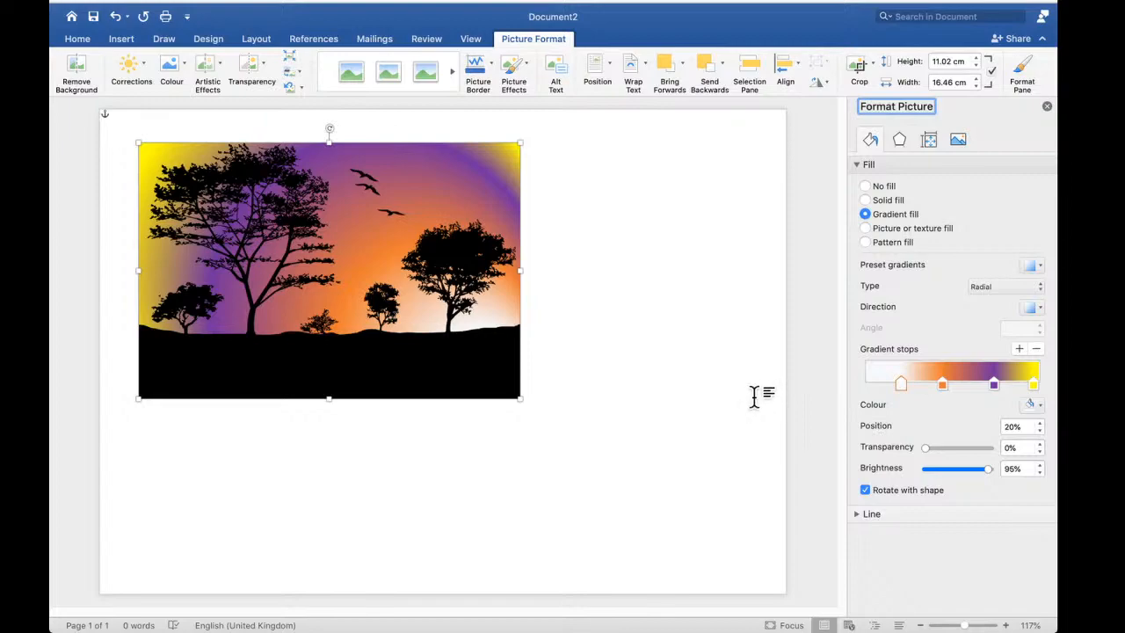
left_click(866, 229)
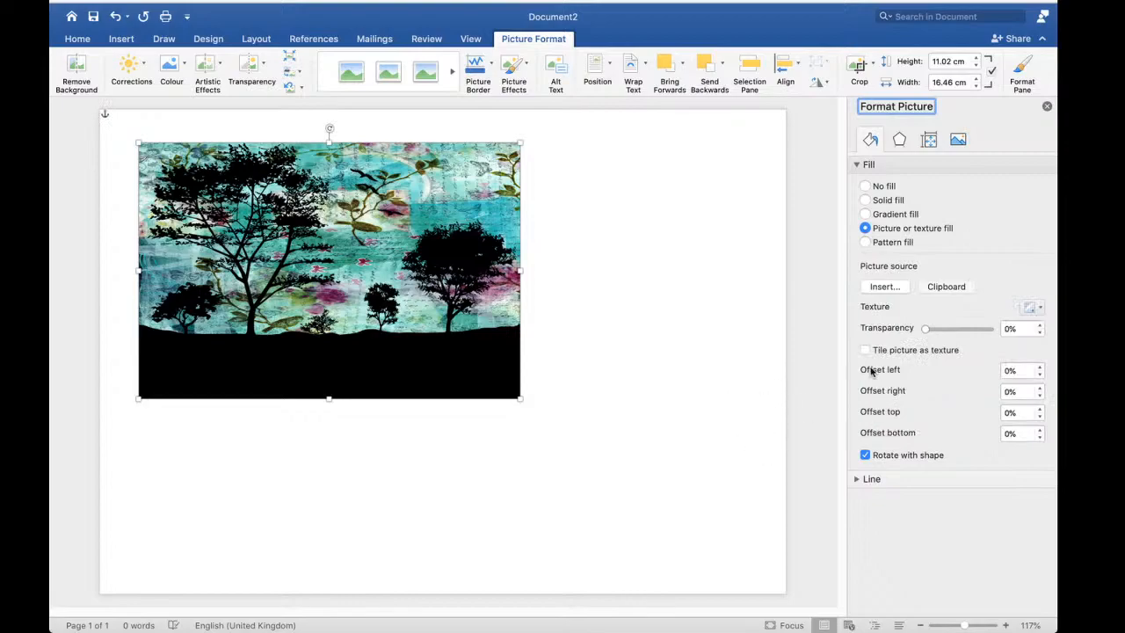
Browse the previews of the images in the demo images folder for a suitable background fill picture
left_click(885, 290)
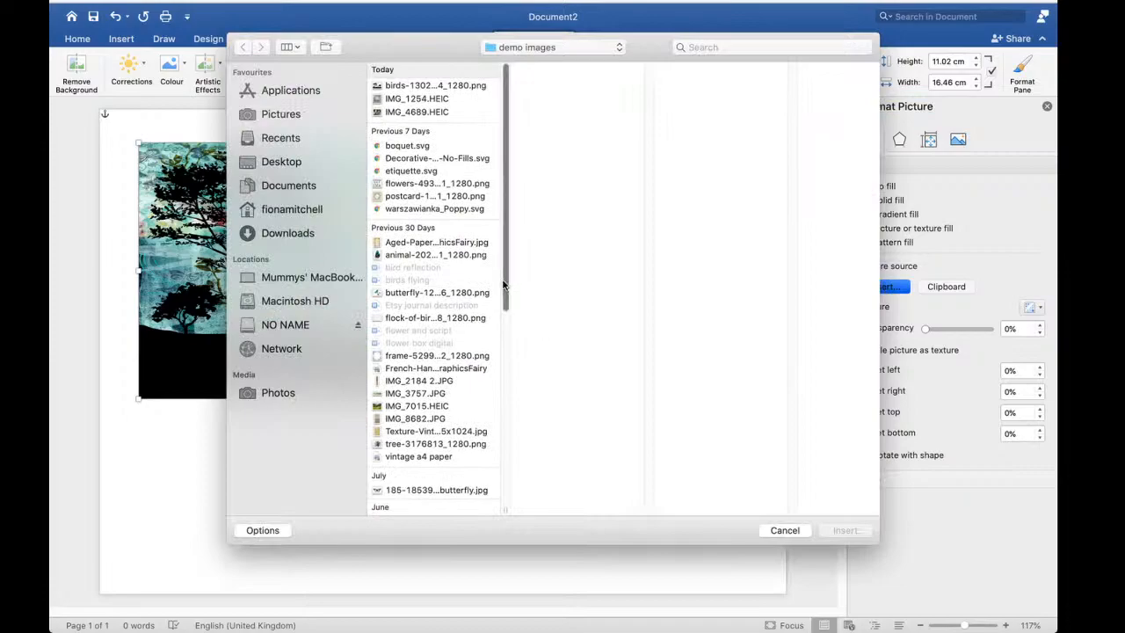
left_click_drag(503, 284, 518, 489)
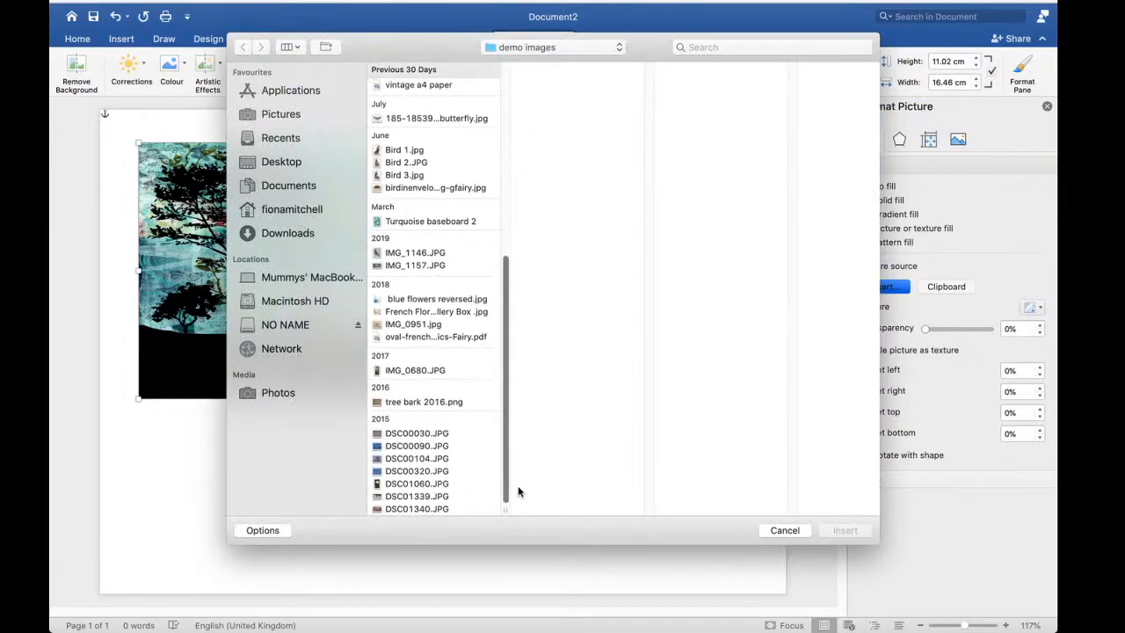
left_click(442, 374)
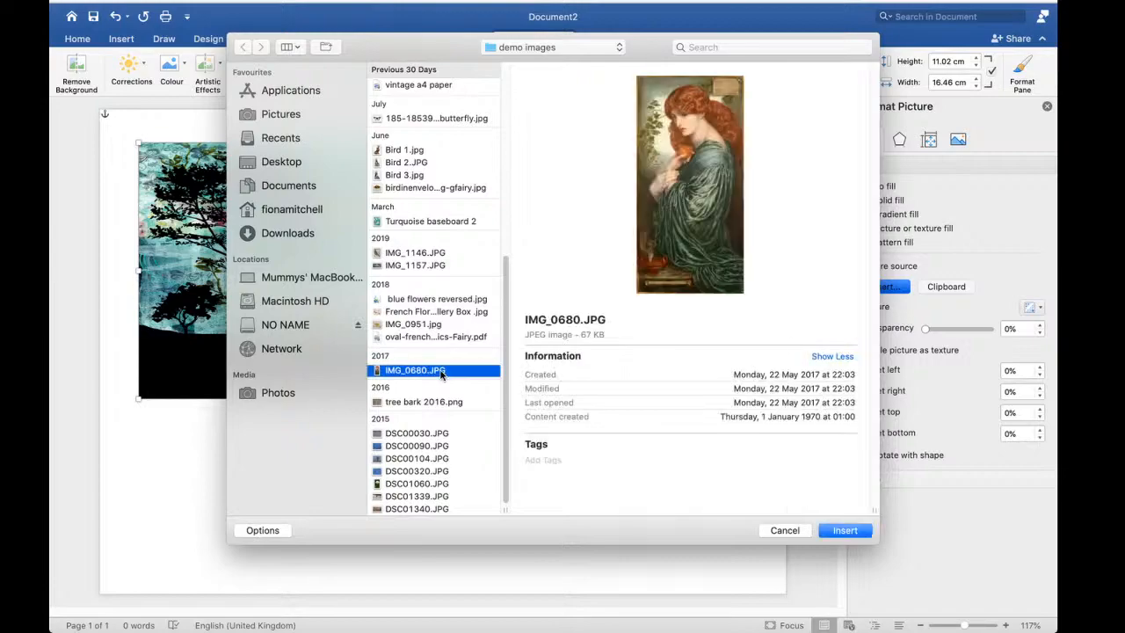
left_click(435, 403)
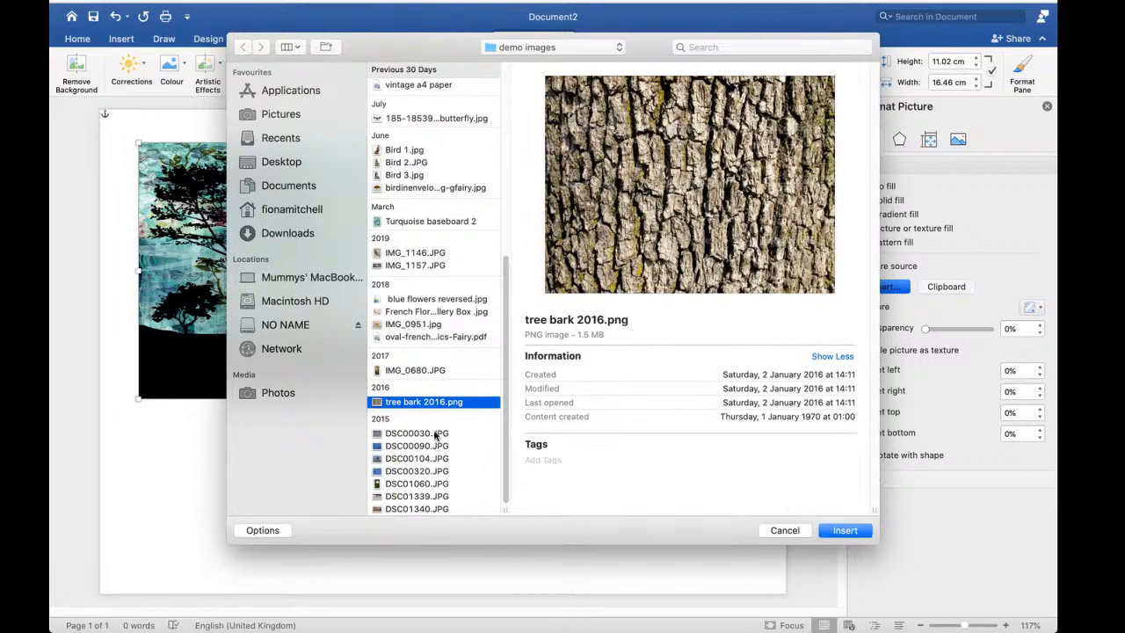
left_click(437, 434)
left_click(438, 446)
left_click(436, 459)
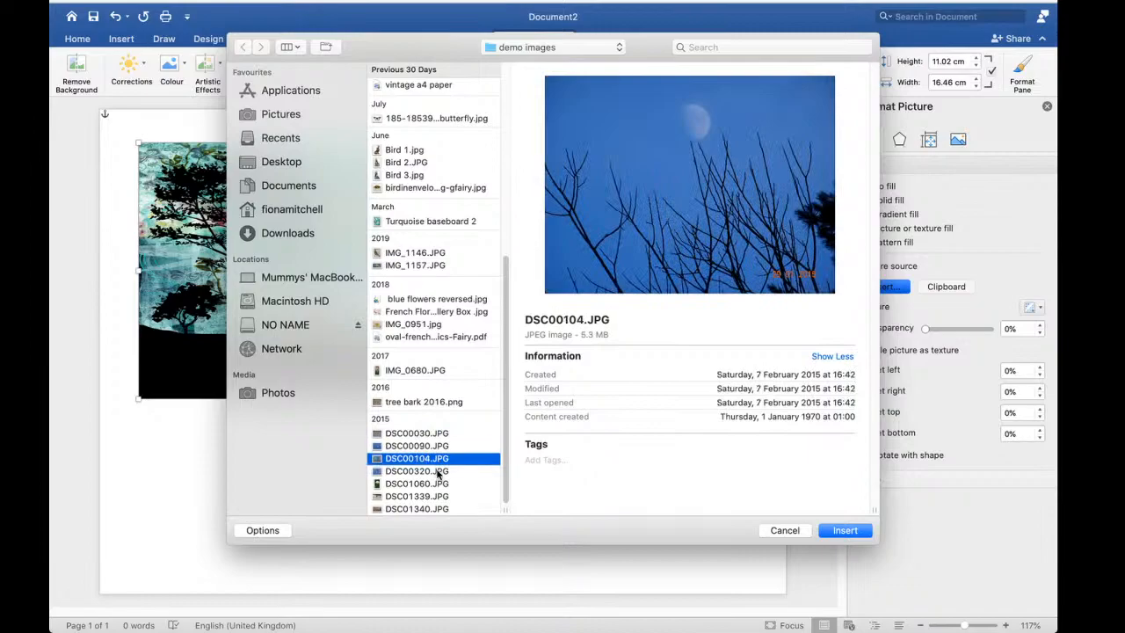
left_click(440, 472)
left_click(444, 485)
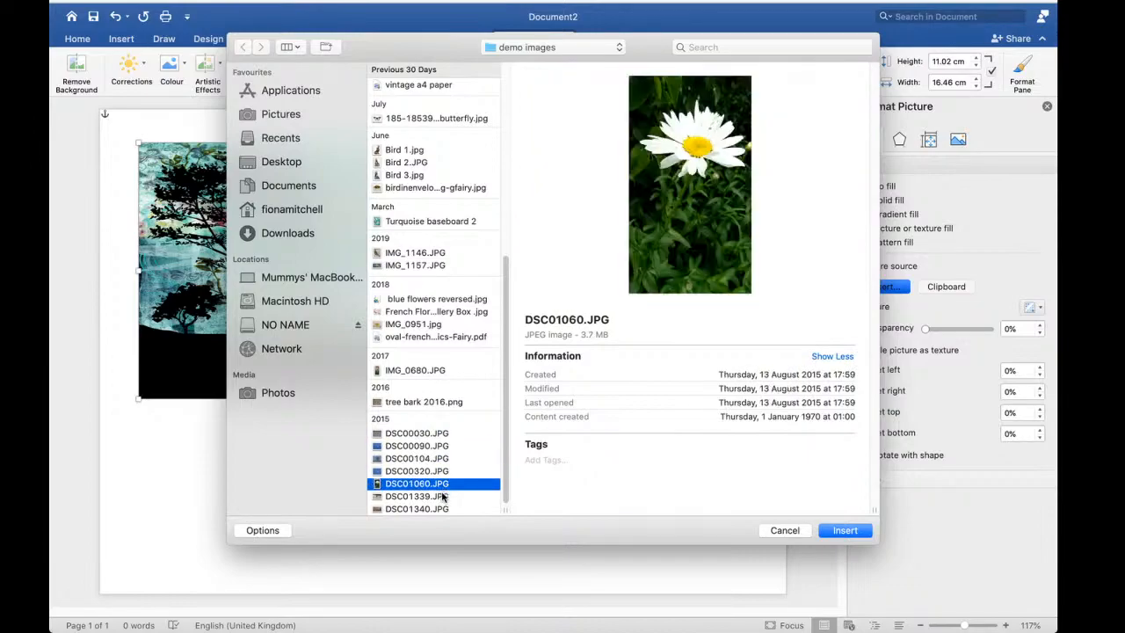
left_click(440, 498)
left_click(433, 510)
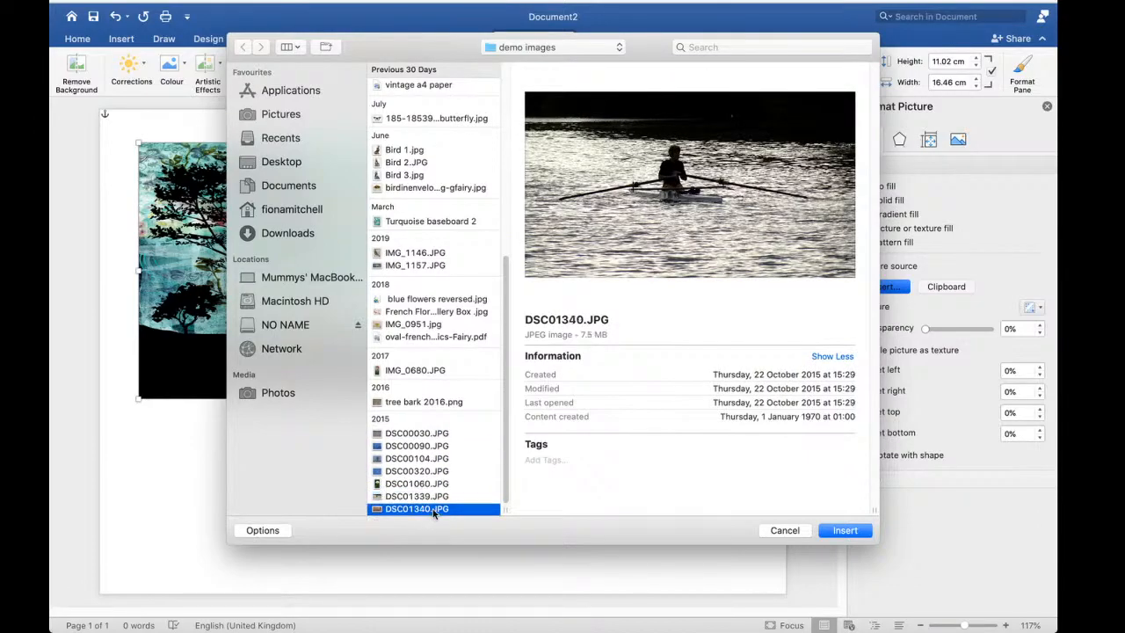
left_click(419, 301)
left_click(425, 313)
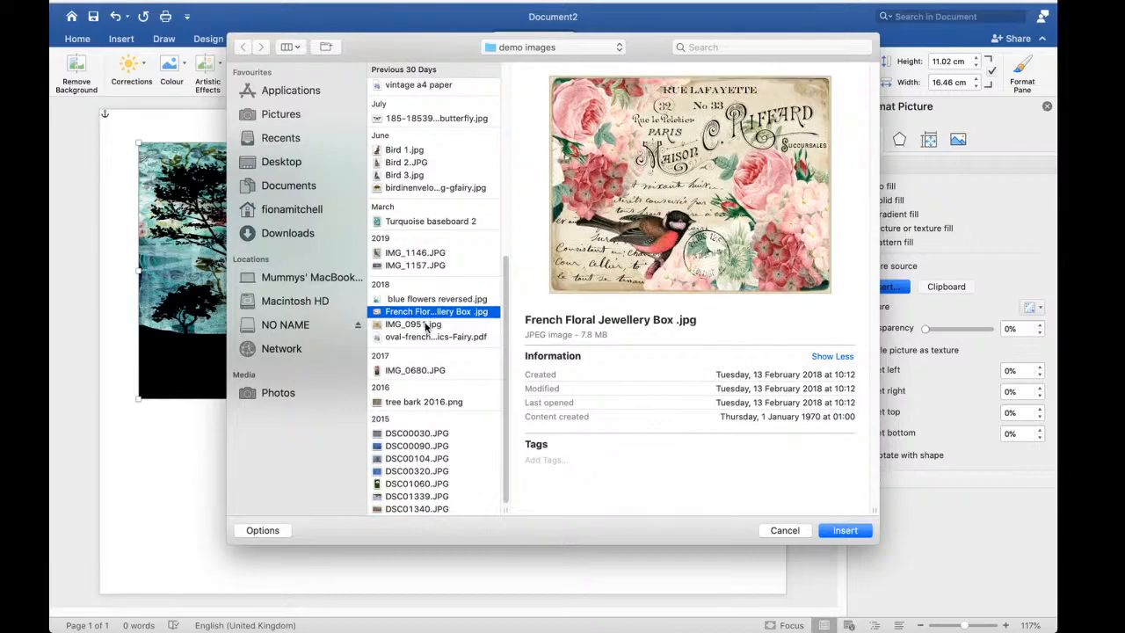
left_click(426, 325)
left_click(412, 268)
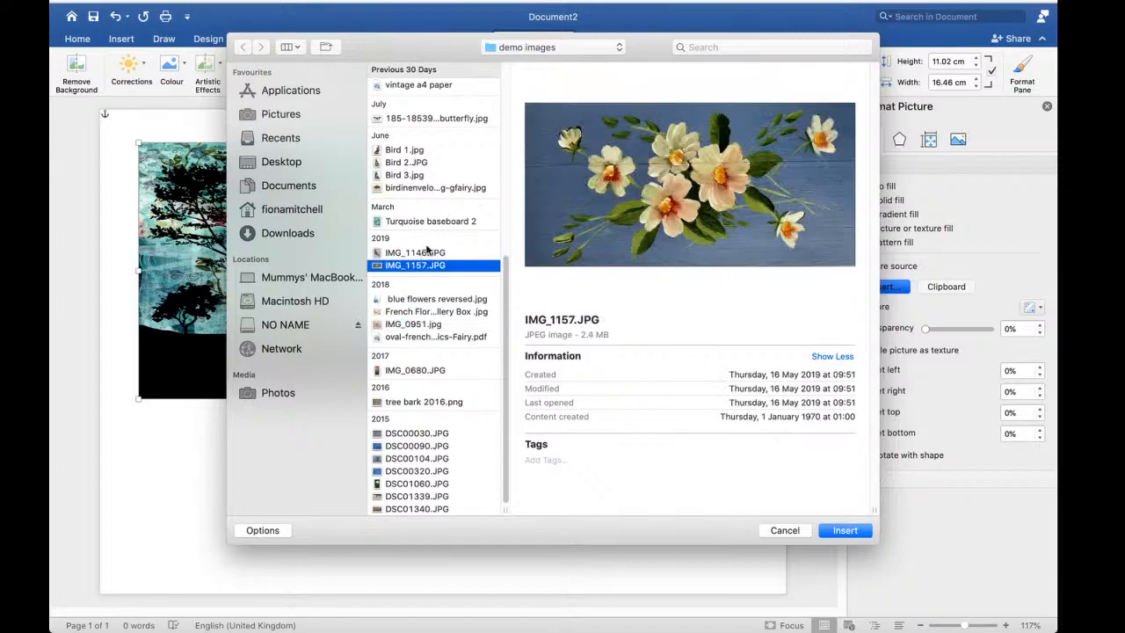
left_click(429, 252)
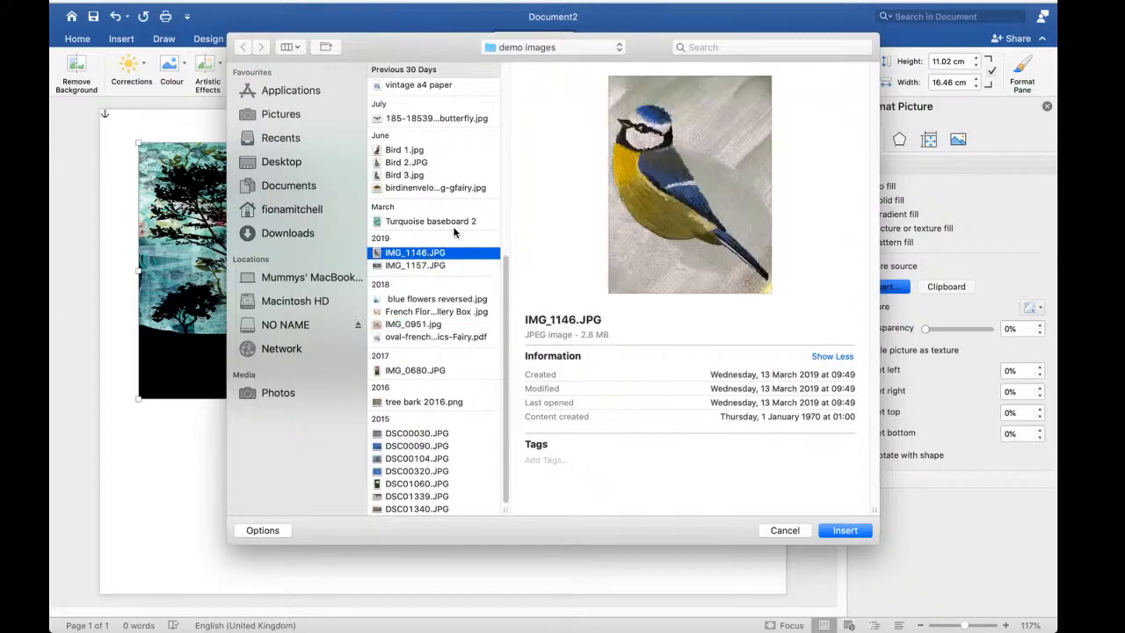
left_click(421, 188)
left_click(419, 175)
left_click(416, 163)
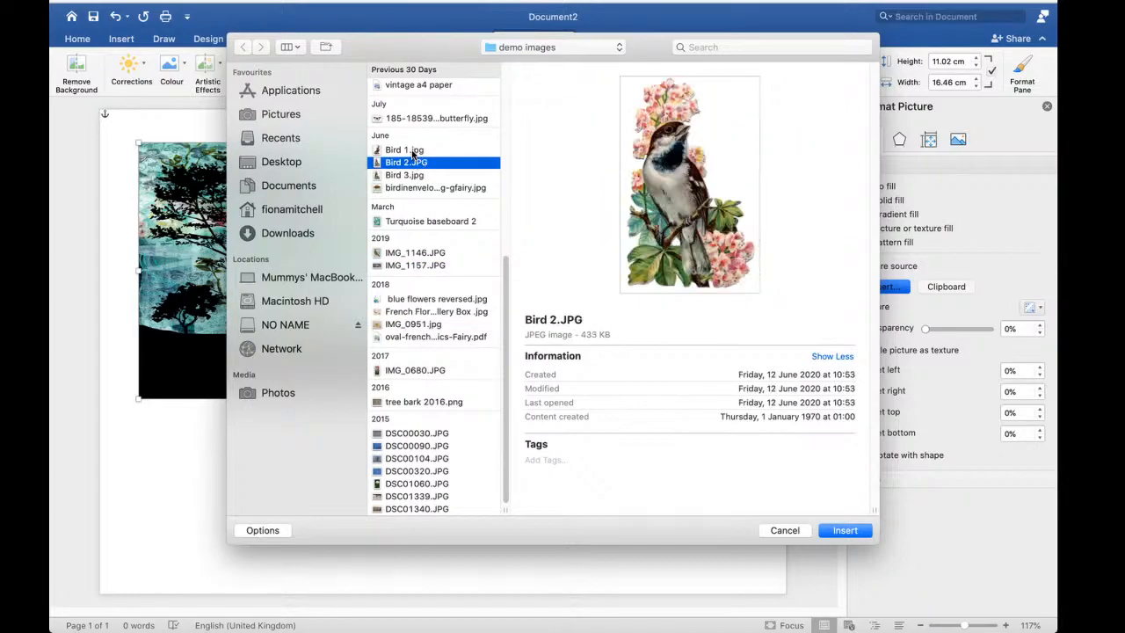
left_click(415, 150)
left_click(444, 120)
left_click_drag(507, 271, 505, 133)
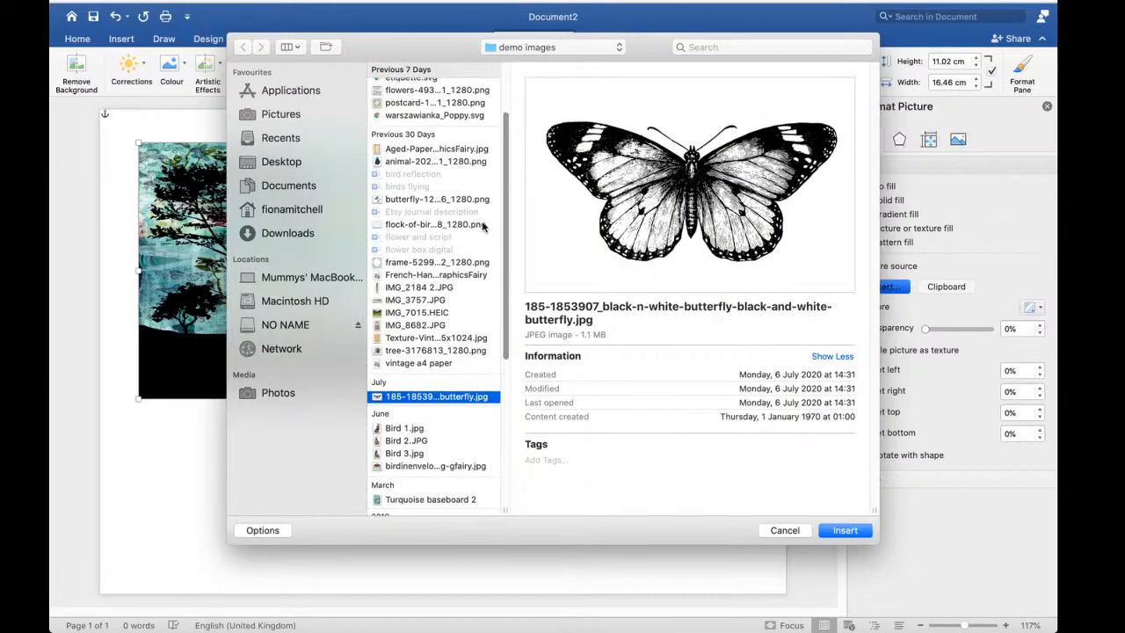
Fill the silhouette's background with IMG_7015.HEIC and enlarge the picture proportionally to about 18.42 cm high by 27.48 cm wide
left_click(417, 313)
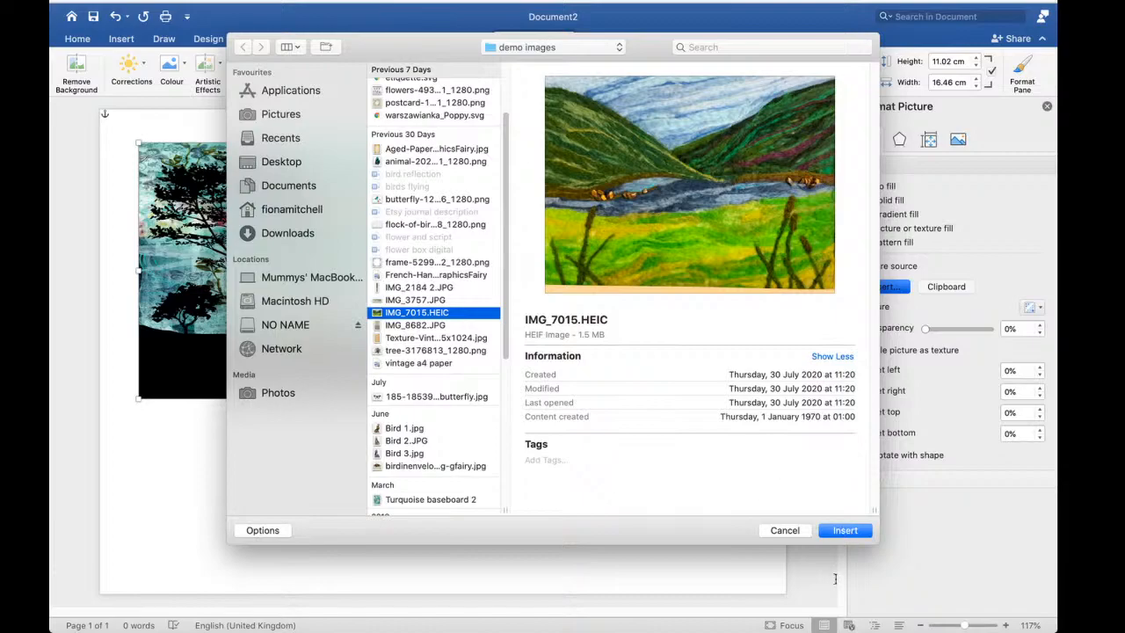
left_click(846, 531)
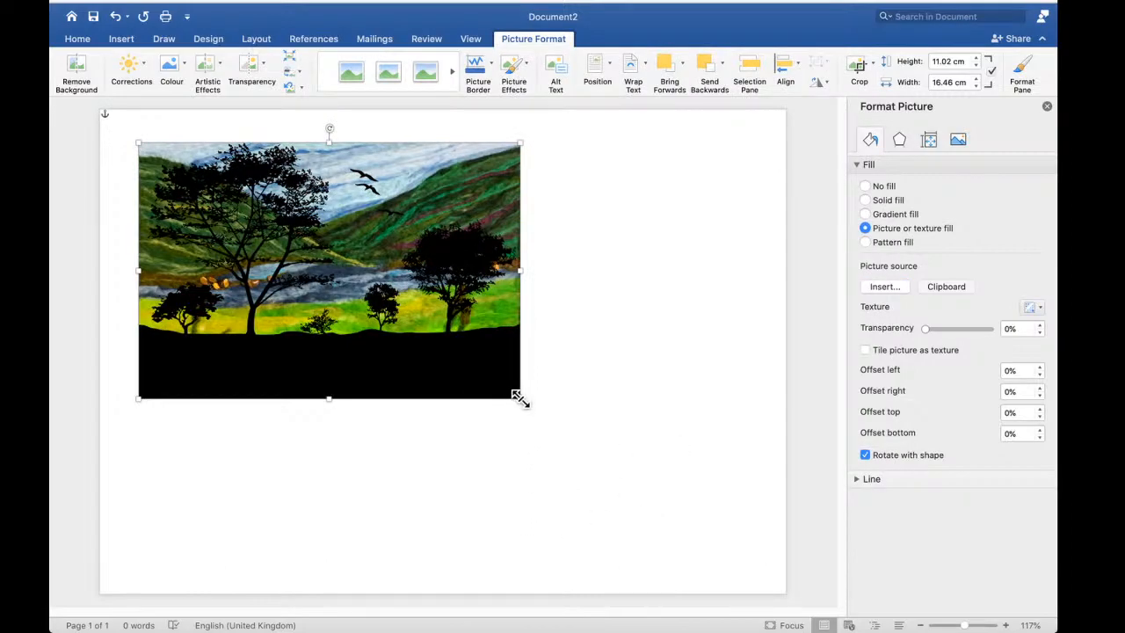
left_click_drag(729, 560, 712, 533)
left_click(802, 422)
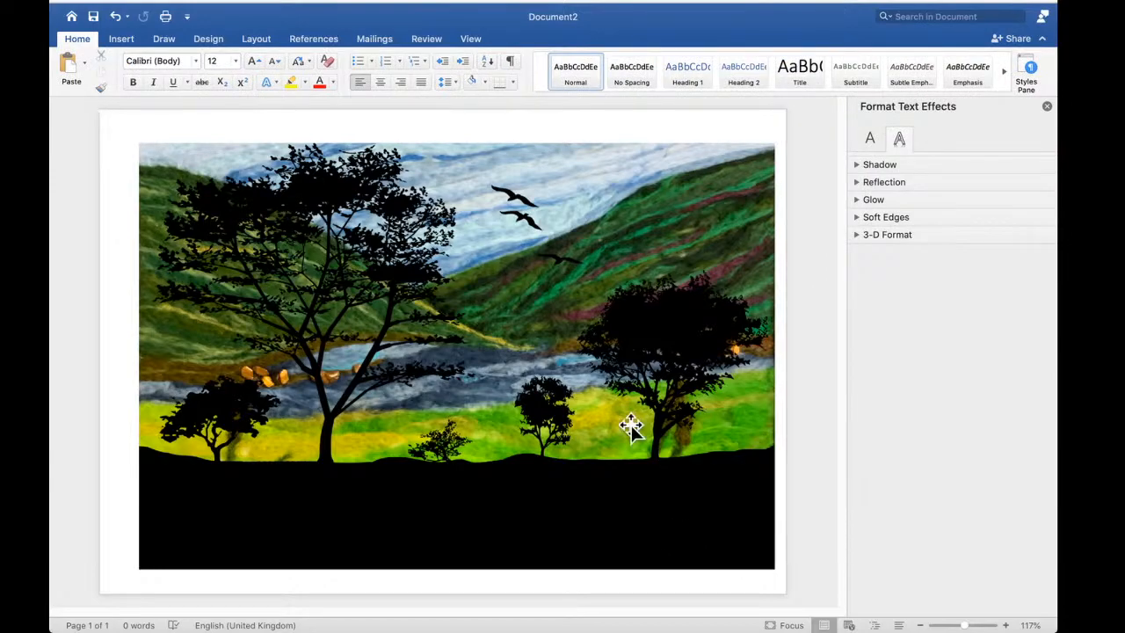
Try several transparency levels for the silhouette's fill picture, including 49%, 44% and 0%, and settle on 41%
left_click(616, 249)
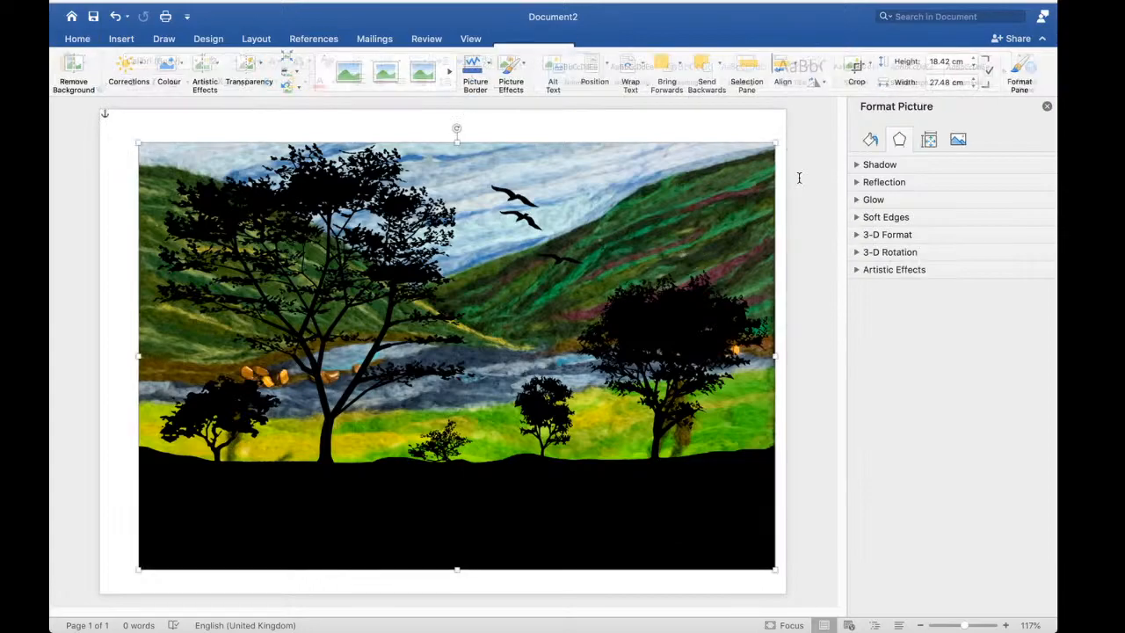
left_click(870, 140)
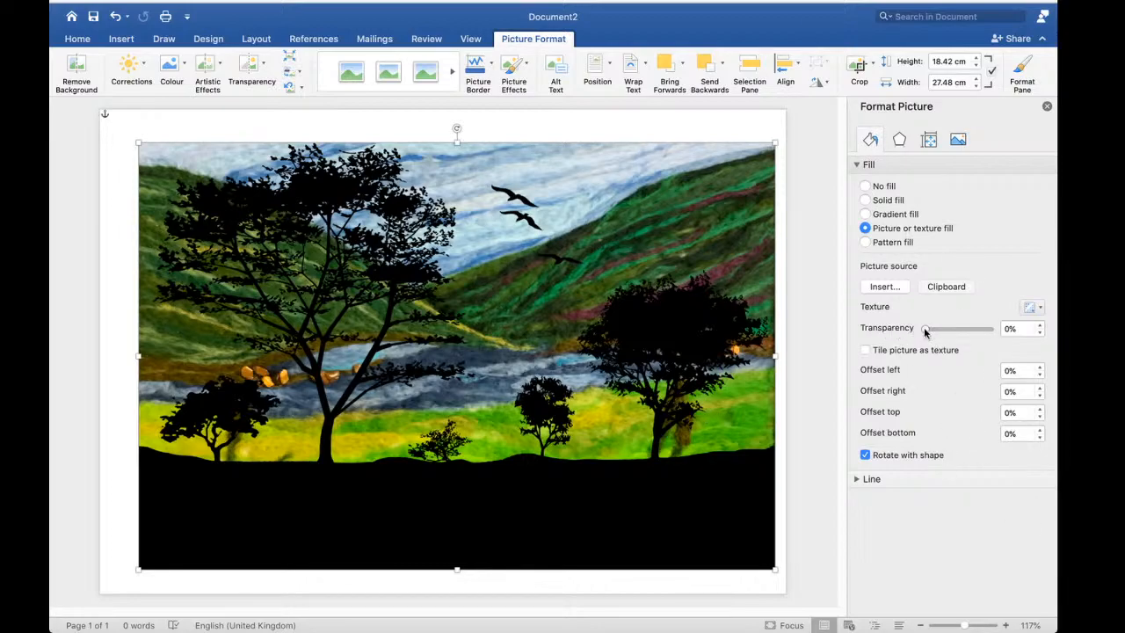
left_click_drag(925, 332, 960, 333)
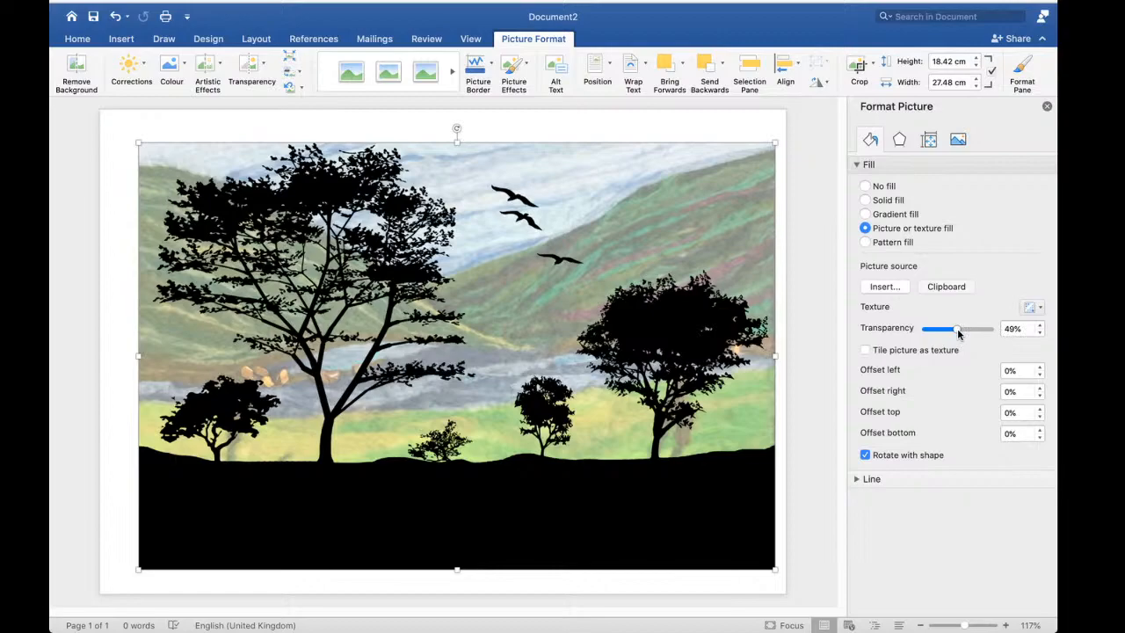
left_click_drag(957, 334, 952, 330)
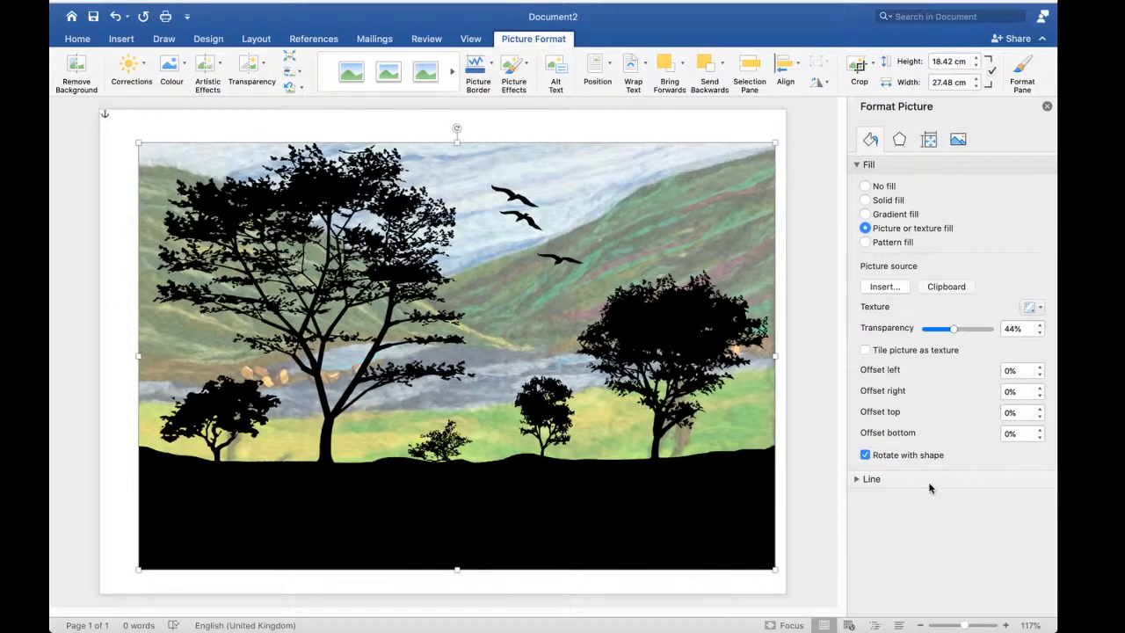
left_click_drag(955, 330, 925, 332)
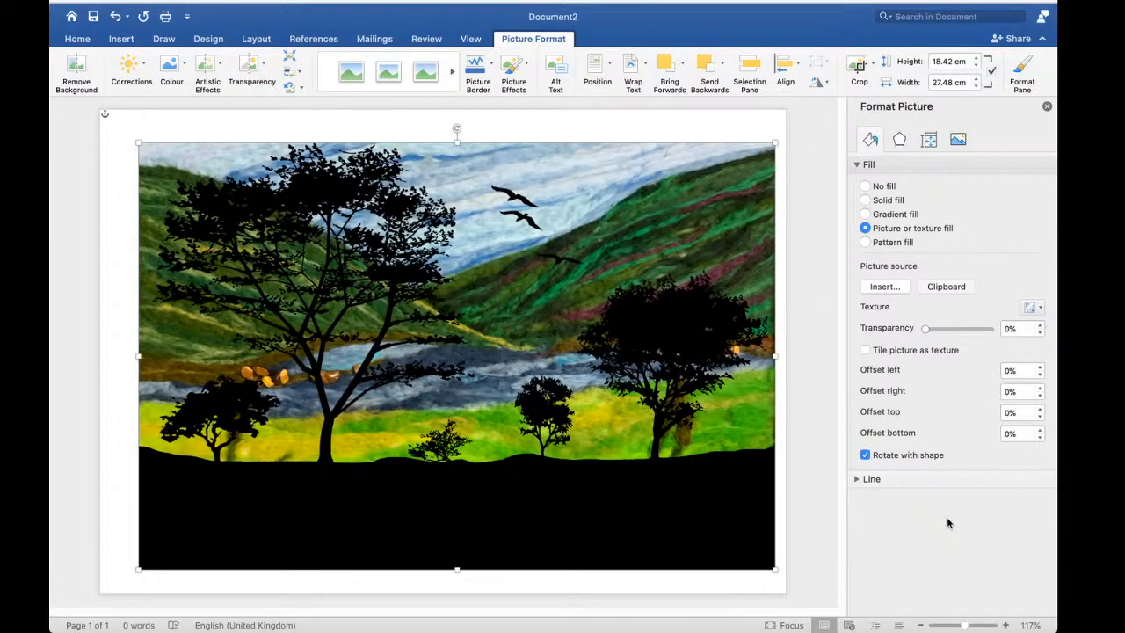
left_click_drag(927, 330, 951, 331)
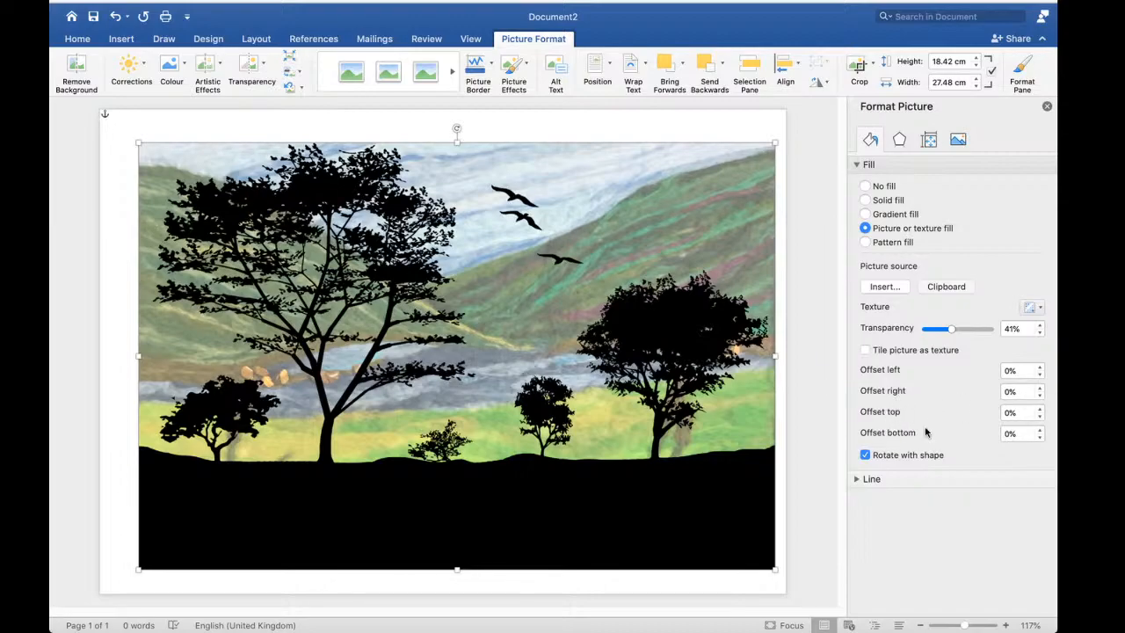
Raise the fill picture's top offset to 13%
left_click(1038, 410)
left_click(1038, 409)
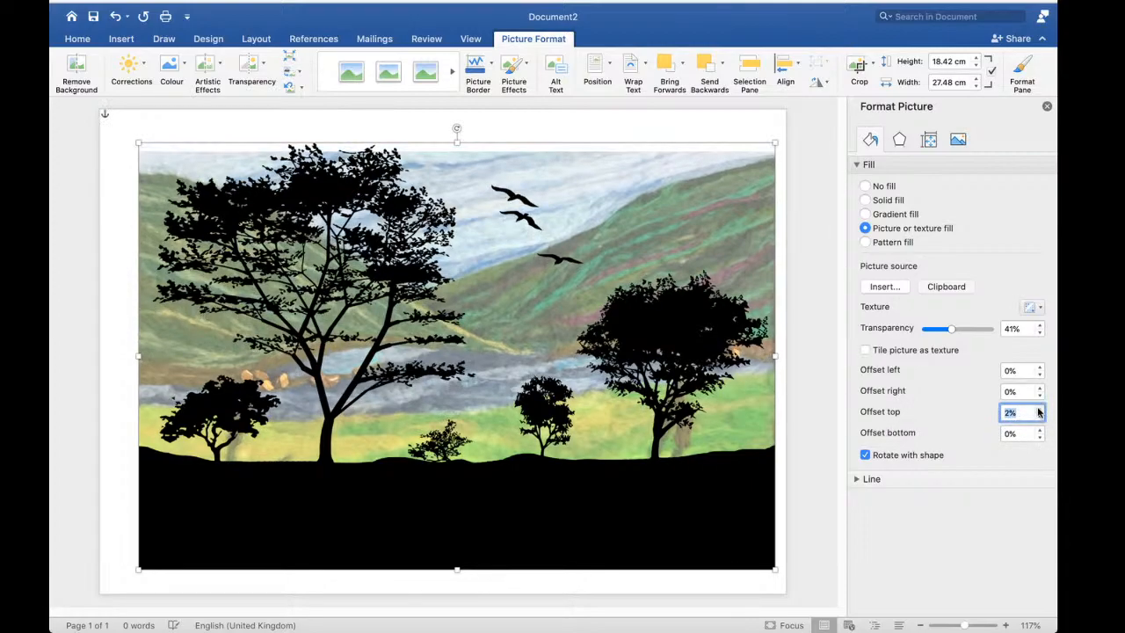
left_click(1038, 410)
left_click(1038, 409)
left_click(1038, 409)
left_click(1038, 410)
left_click(1038, 409)
left_click(1038, 409)
left_click(1038, 409)
left_click(1038, 410)
left_click(1038, 410)
left_click(1038, 410)
left_click(1038, 409)
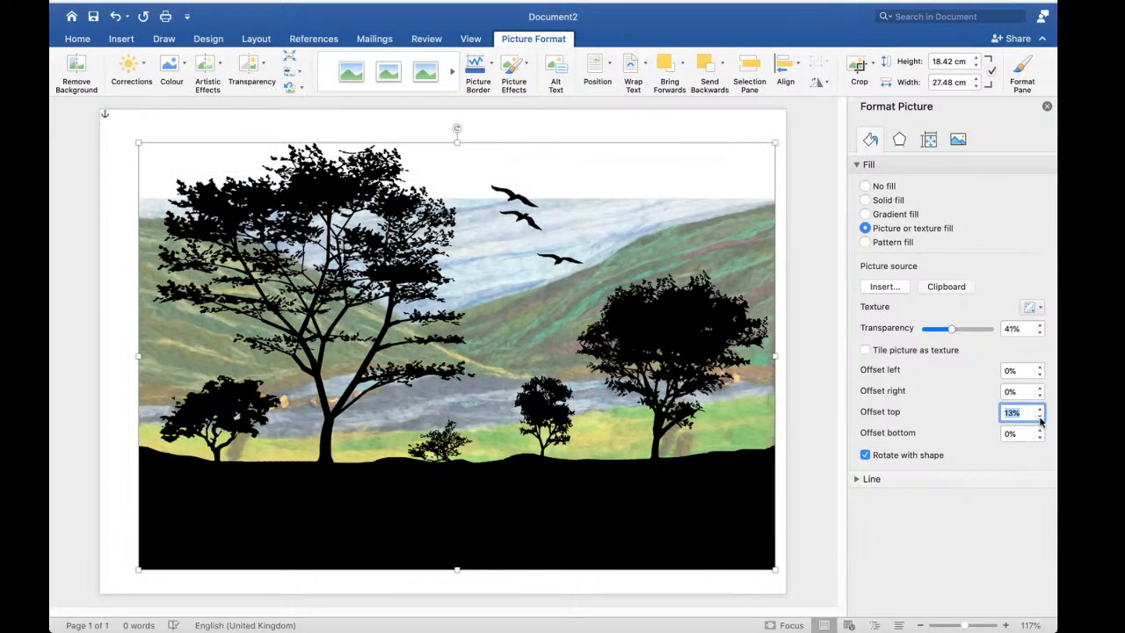
Lower the fill picture's top offset step by step to -12%
left_click(1040, 419)
left_click(1040, 420)
left_click(1040, 419)
left_click(1040, 419)
left_click(1039, 419)
left_click(1039, 420)
left_click(1038, 419)
left_click(1038, 419)
left_click(1039, 419)
left_click(1039, 420)
left_click(1039, 419)
left_click(1039, 419)
left_click(1039, 420)
left_click(1039, 419)
left_click(1038, 419)
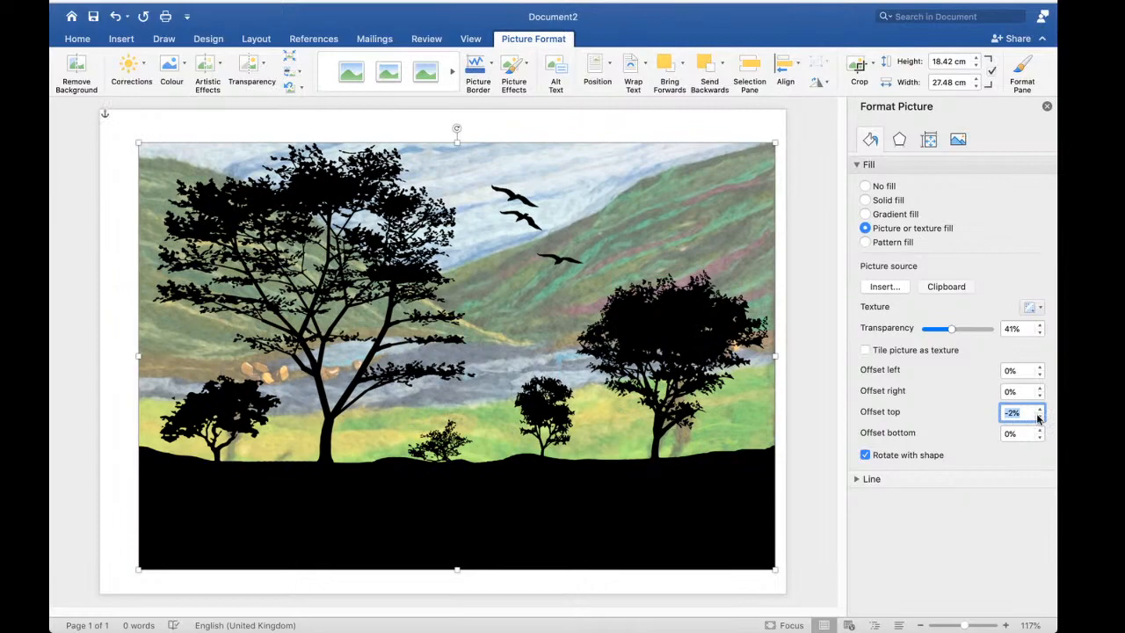
left_click(1039, 419)
left_click(1039, 419)
left_click(1039, 419)
left_click(1039, 419)
left_click(1039, 420)
left_click(1039, 419)
left_click(1039, 420)
left_click(1039, 419)
left_click(1039, 419)
left_click(1039, 419)
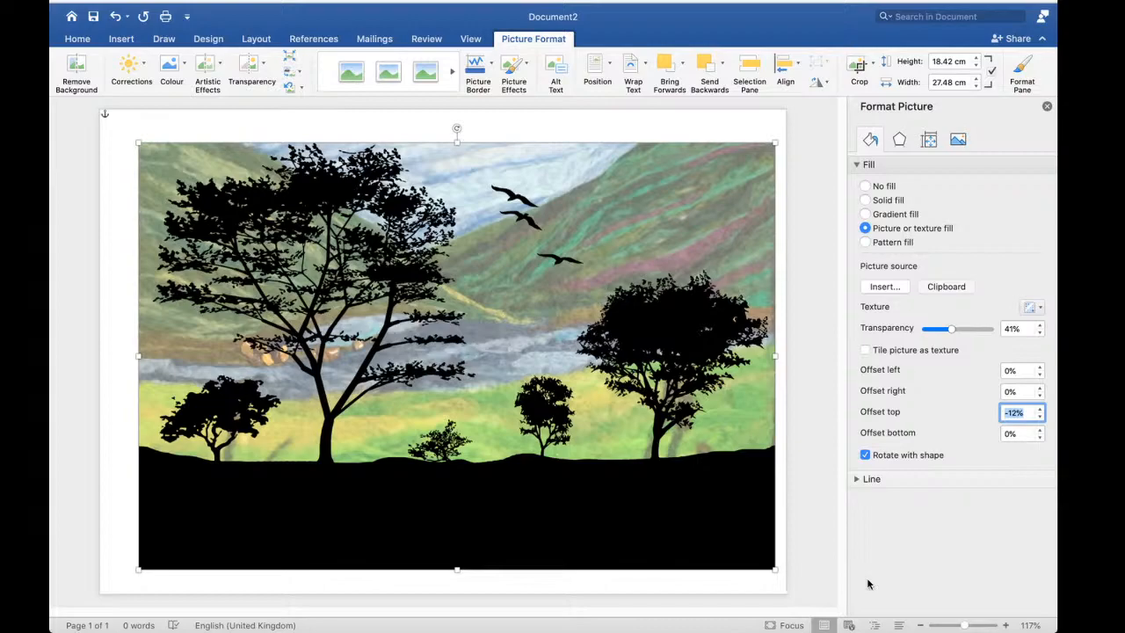
Set the fill picture's top offset to 2%
left_click(1040, 410)
left_click(1040, 410)
left_click(1040, 409)
left_click(1040, 410)
left_click(1040, 409)
left_click(1039, 410)
left_click(1039, 409)
left_click(1039, 409)
left_click(1039, 409)
left_click(1040, 410)
left_click(1040, 409)
left_click(1039, 410)
left_click(1040, 409)
left_click(1040, 409)
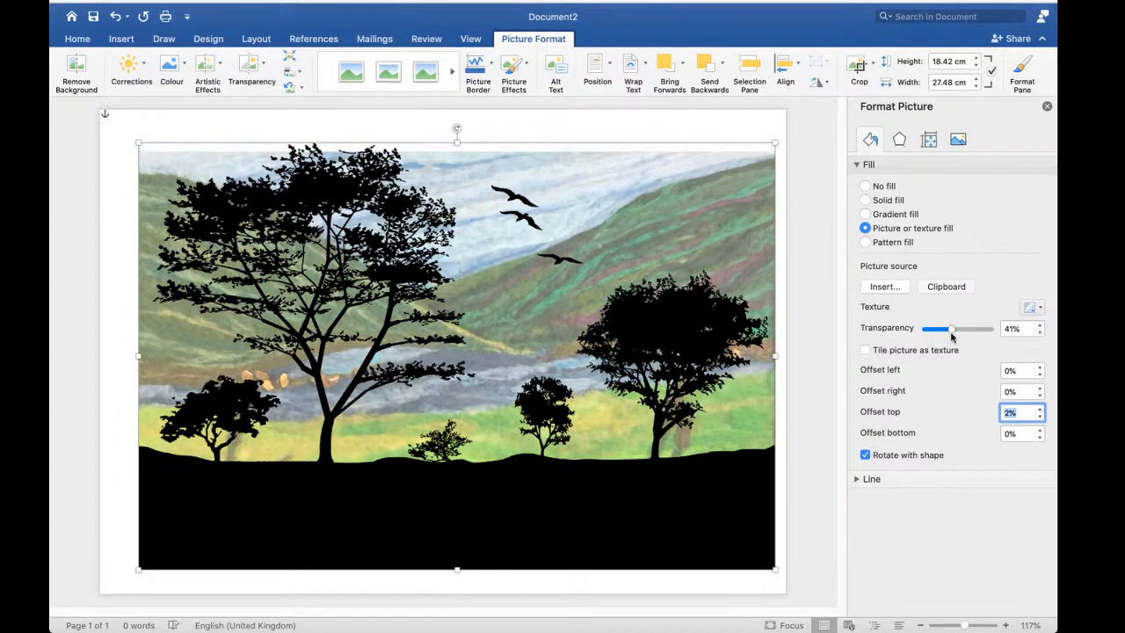
Set the fill's transparency to 0% and shrink the silhouette picture proportionally to about 9.32 cm high by 13.91 cm wide
left_click_drag(950, 331, 923, 331)
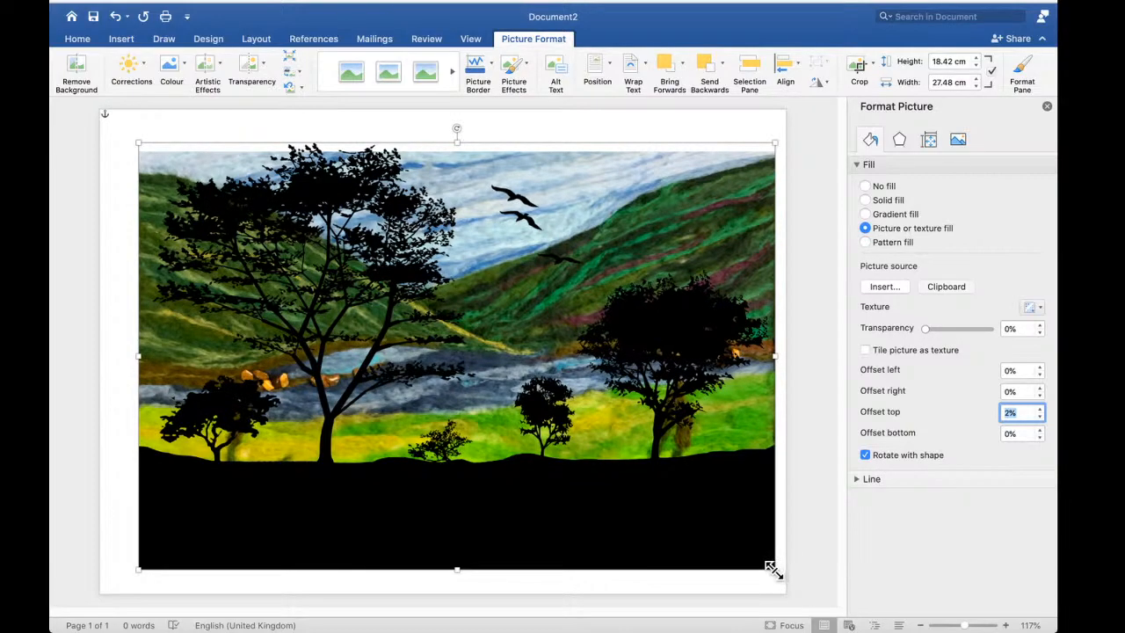
left_click_drag(773, 569, 607, 434)
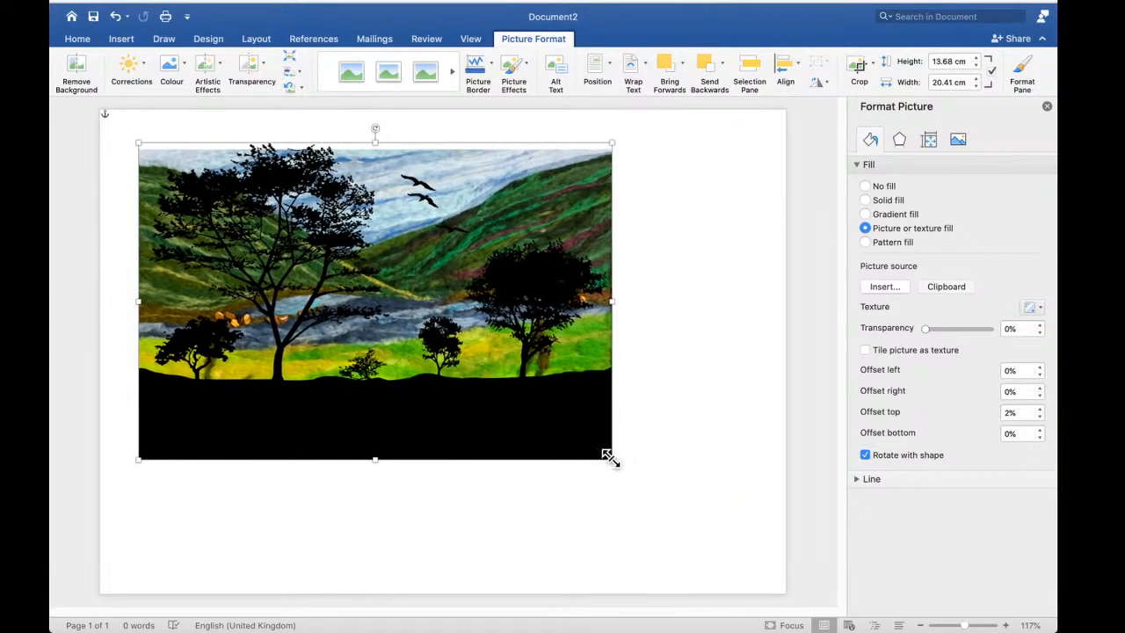
left_click_drag(565, 399, 461, 338)
left_click_drag(460, 340, 462, 343)
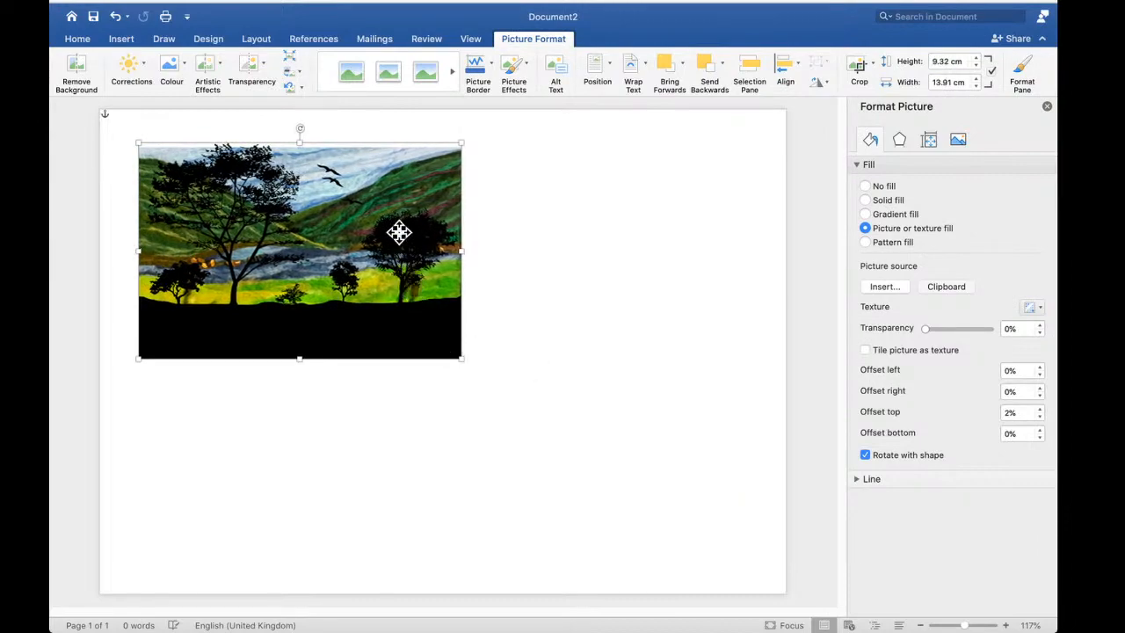
Set the fill picture's top offset to 0%
left_click(1040, 420)
left_click(1040, 420)
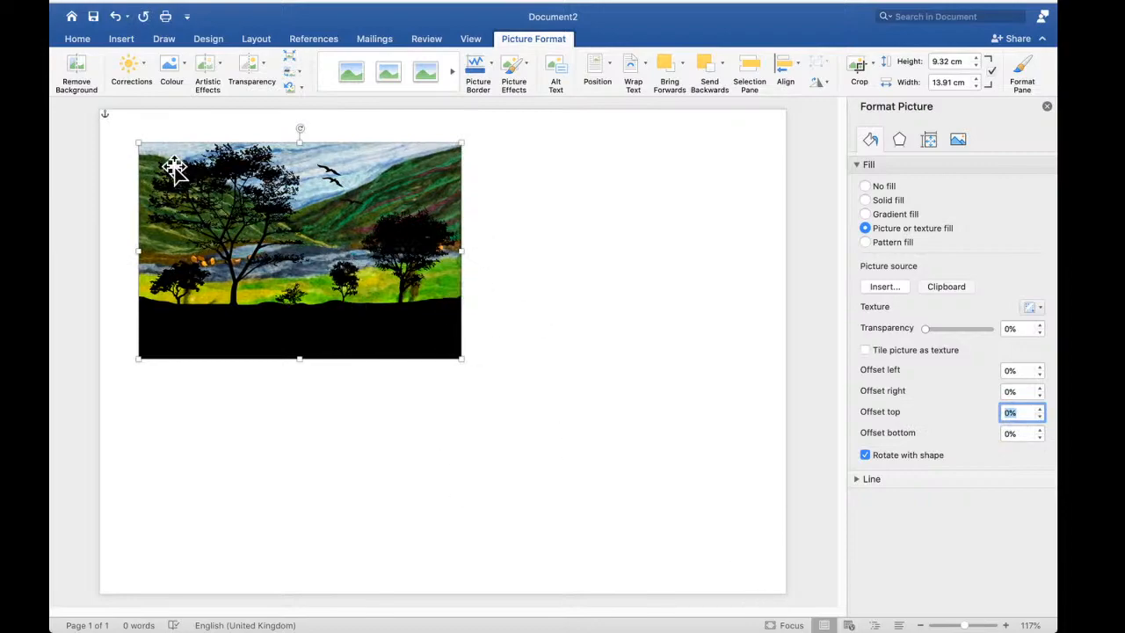
Insert another copy of the tree silhouette picture birds-1302194_1280.png from the demo images folder
left_click(121, 40)
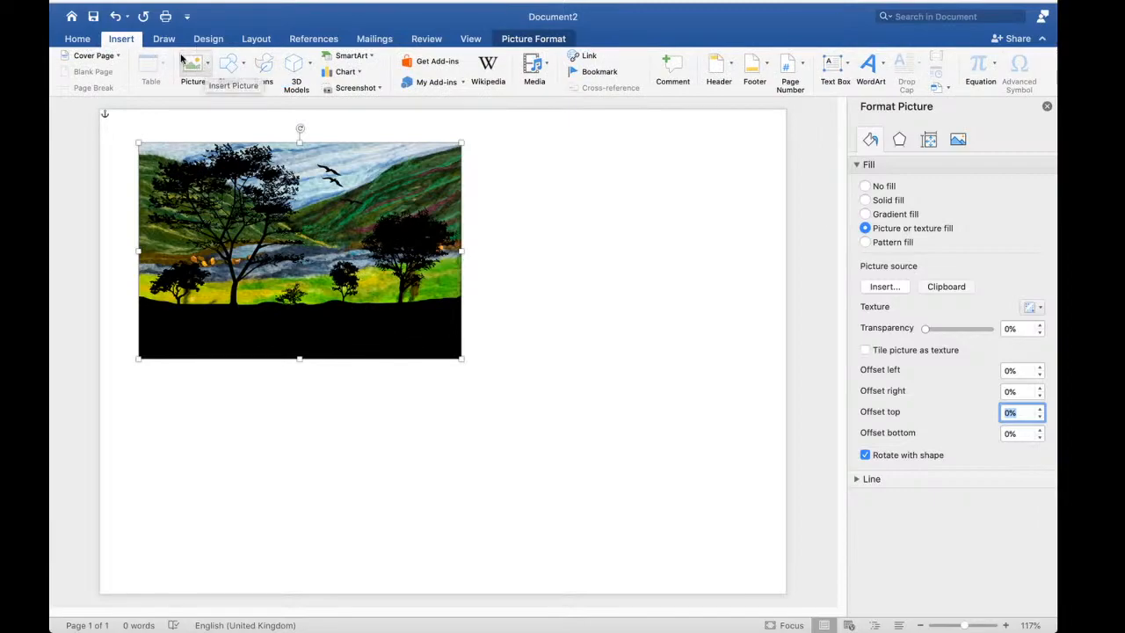
left_click(206, 67)
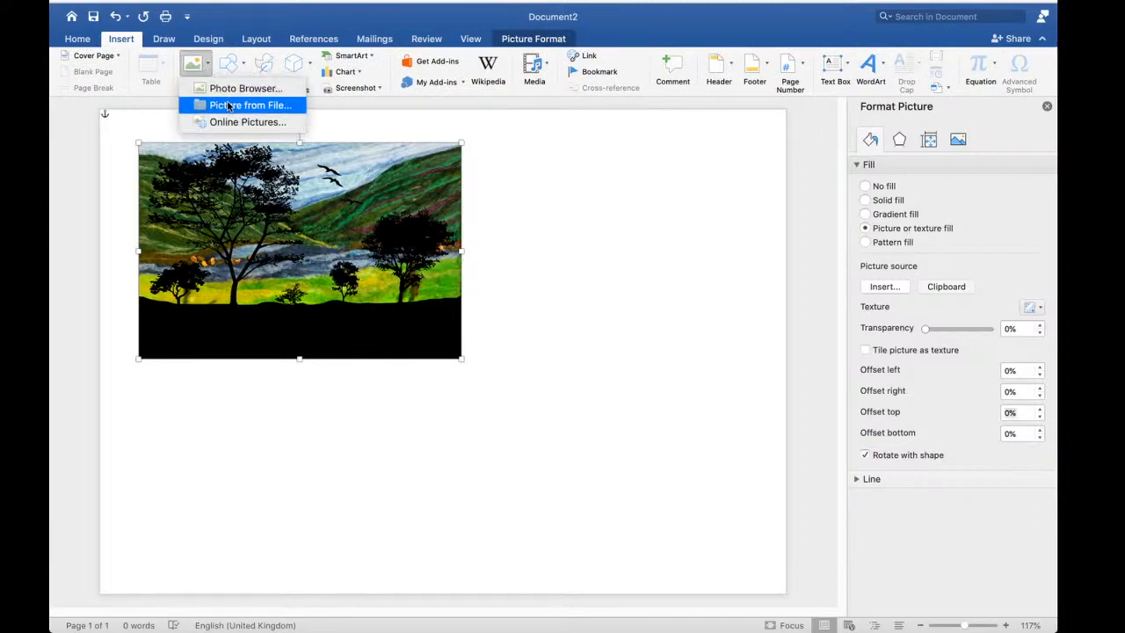
left_click(230, 105)
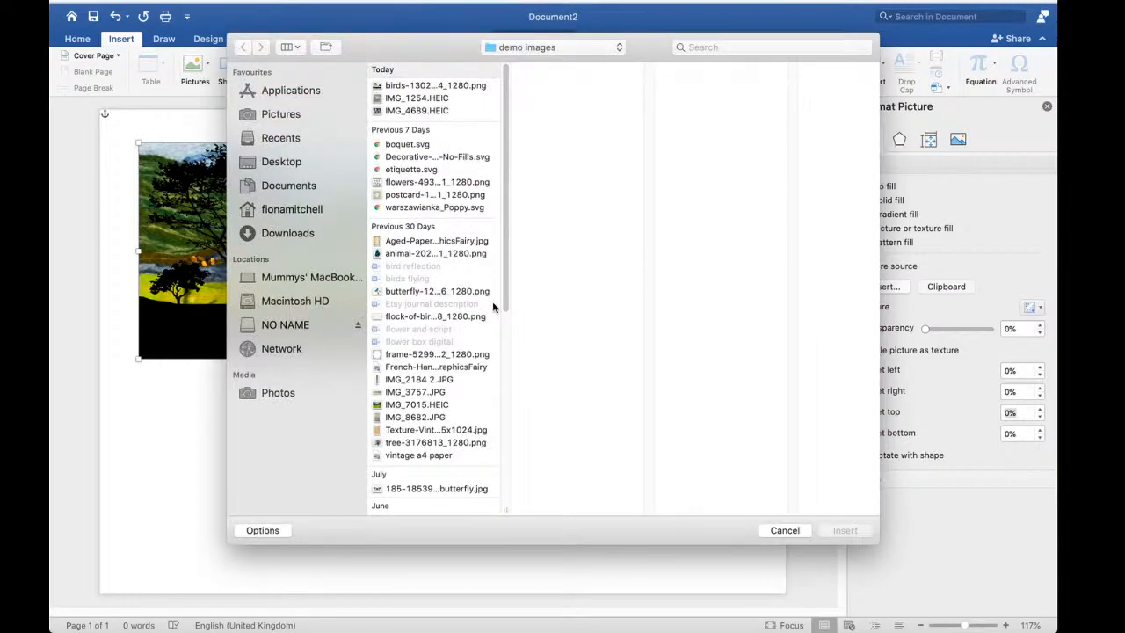
mouse_move(510, 290)
left_mouse_down()
mouse_move(503, 507)
mouse_move(513, 349)
mouse_move(492, 279)
left_mouse_up()
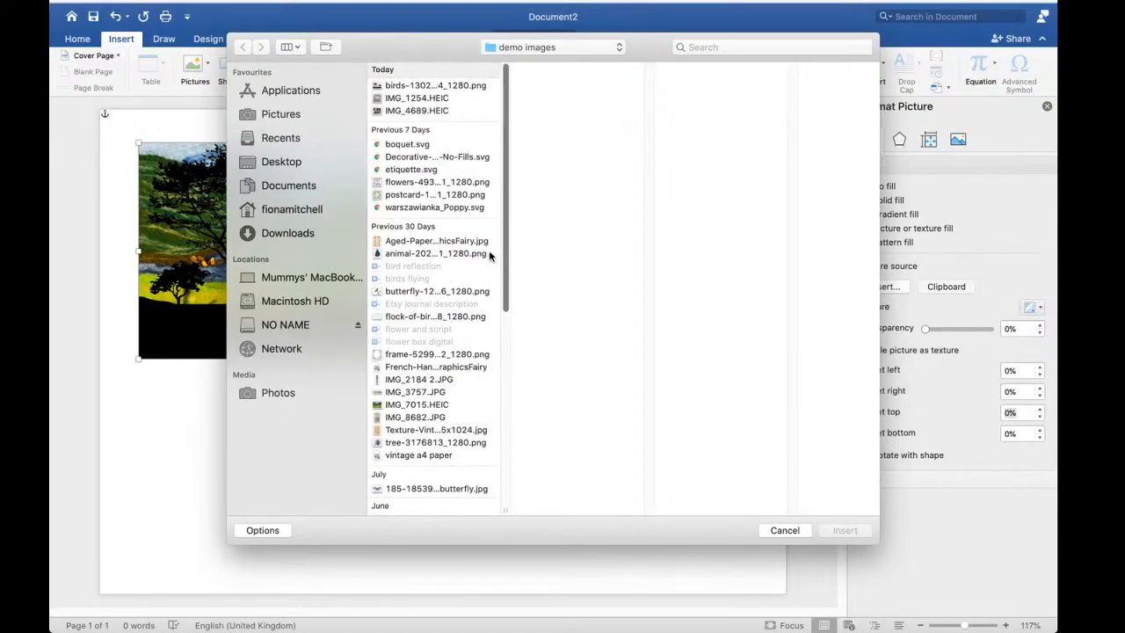
left_click(430, 87)
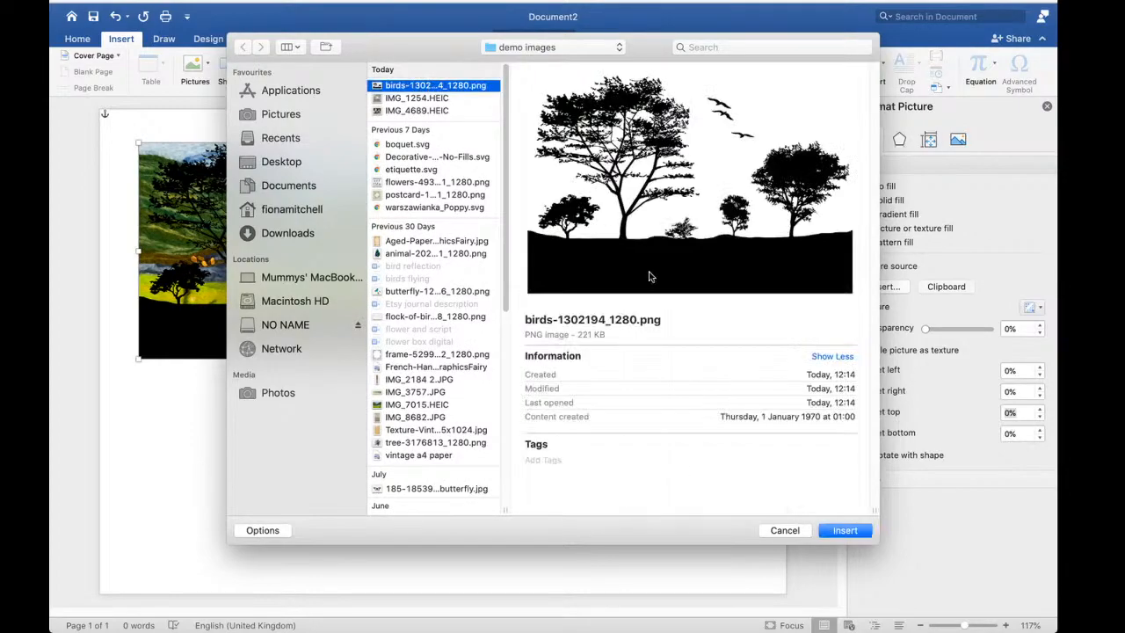
left_click(844, 532)
key("super+v")
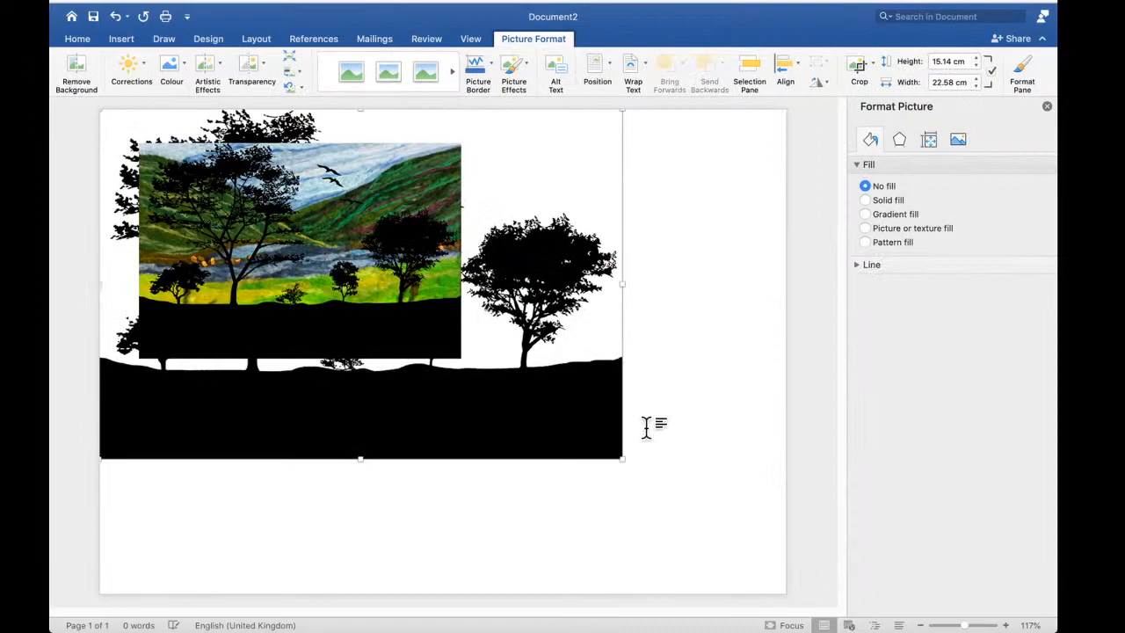
Set the new silhouette picture's text wrapping to In Front of Text
right_click(578, 426)
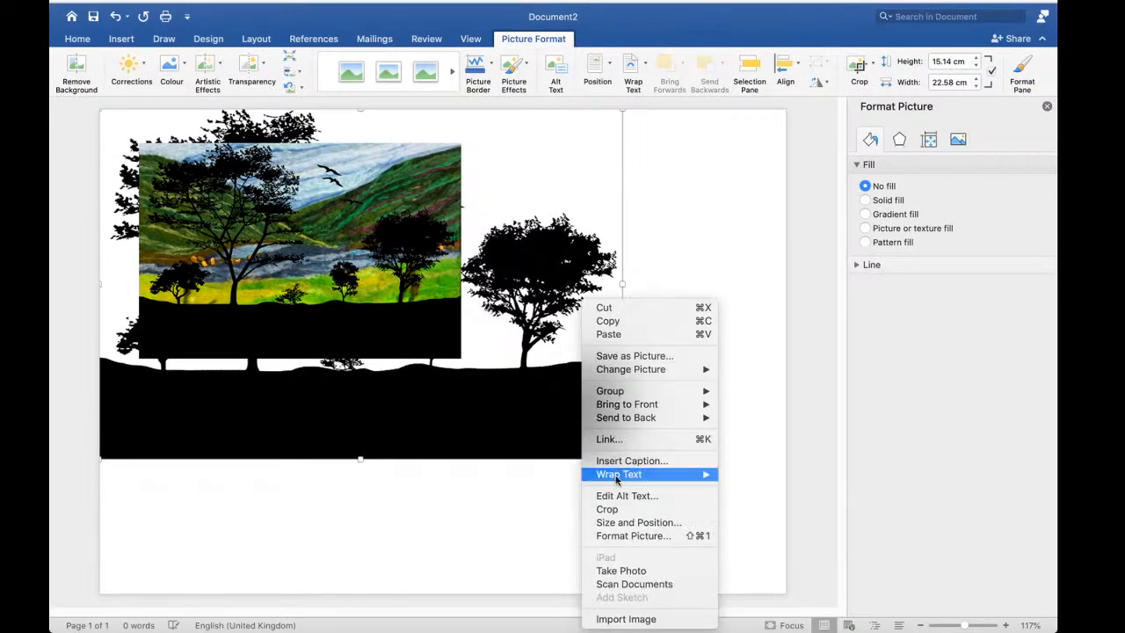
mouse_move(614, 476)
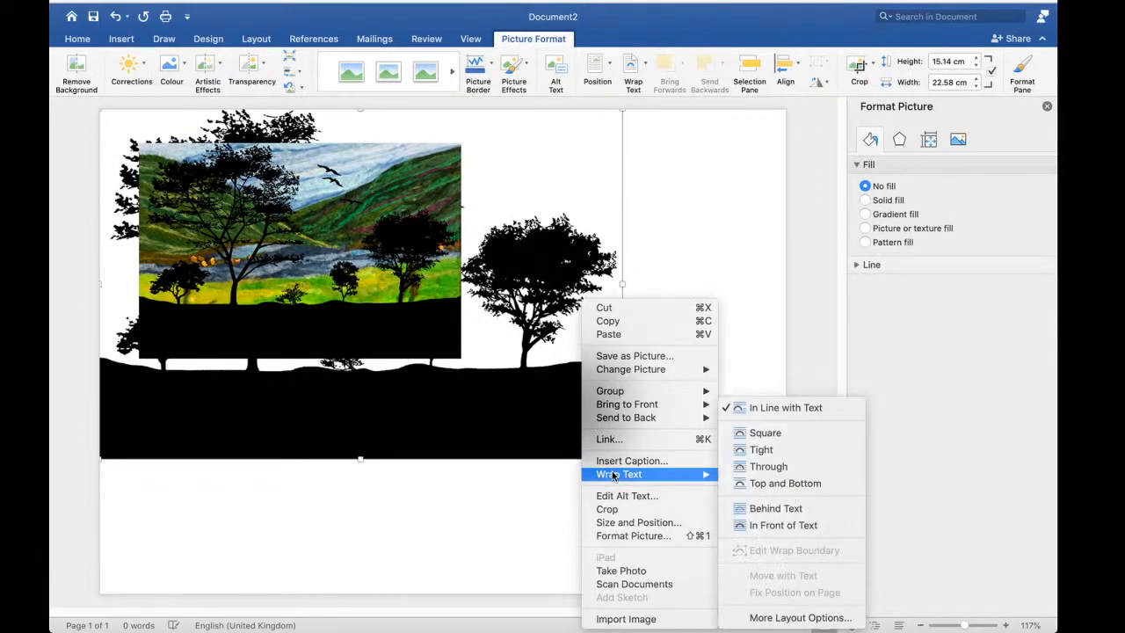
left_click(774, 527)
Shrink the new silhouette to about 9.06 cm high by 13.52 cm wide, place it right of the filled picture, and deselect it
left_click_drag(551, 413, 683, 486)
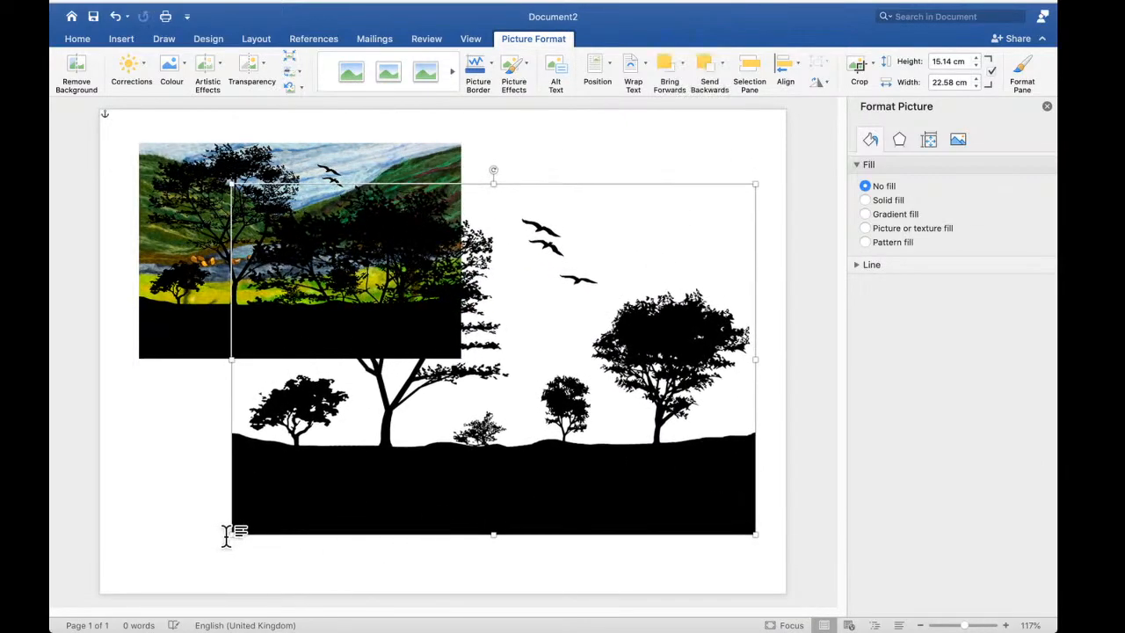
left_click_drag(230, 531, 620, 373)
left_click_drag(606, 280, 609, 246)
left_click_drag(754, 341, 778, 357)
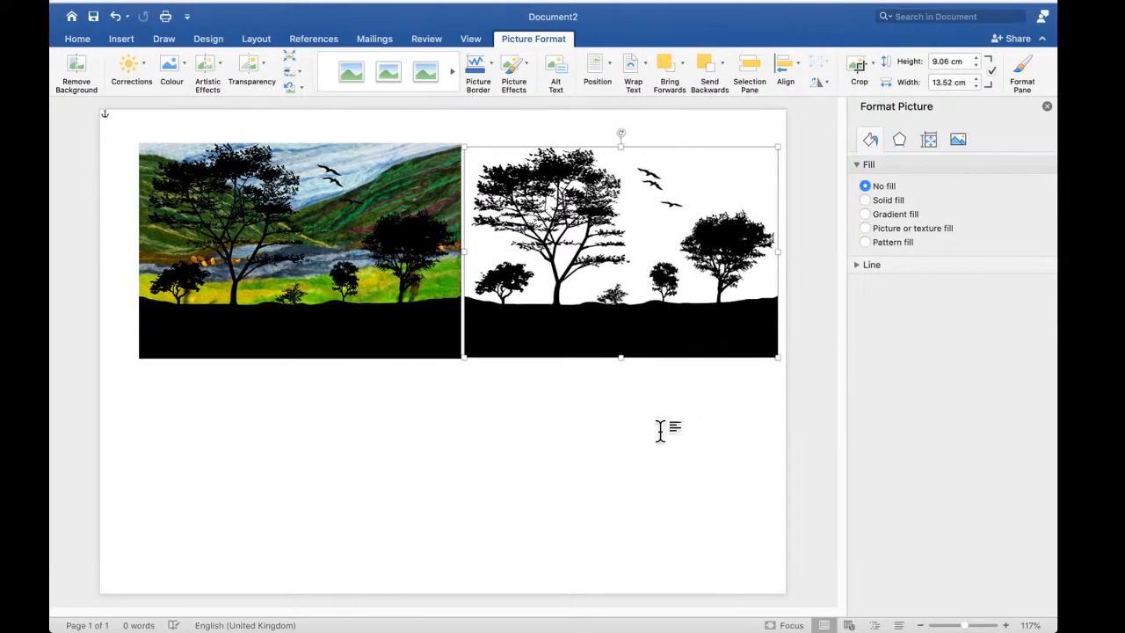
left_click(674, 413)
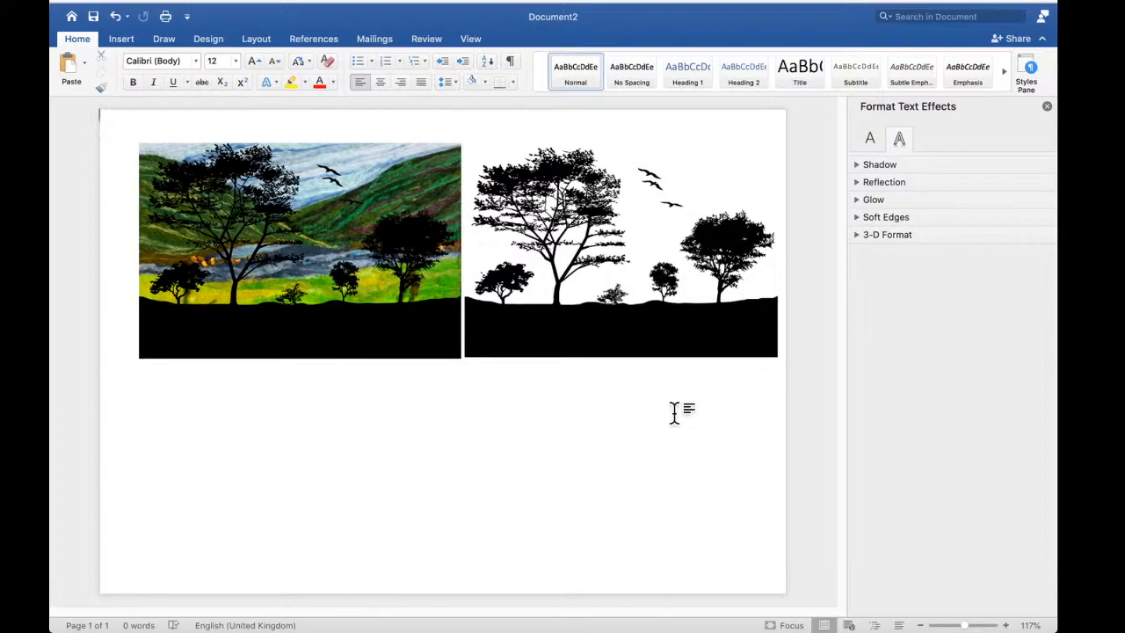
Fill the second silhouette's background with the landscape picture and set the fill's transparency to 42%
left_click(594, 333)
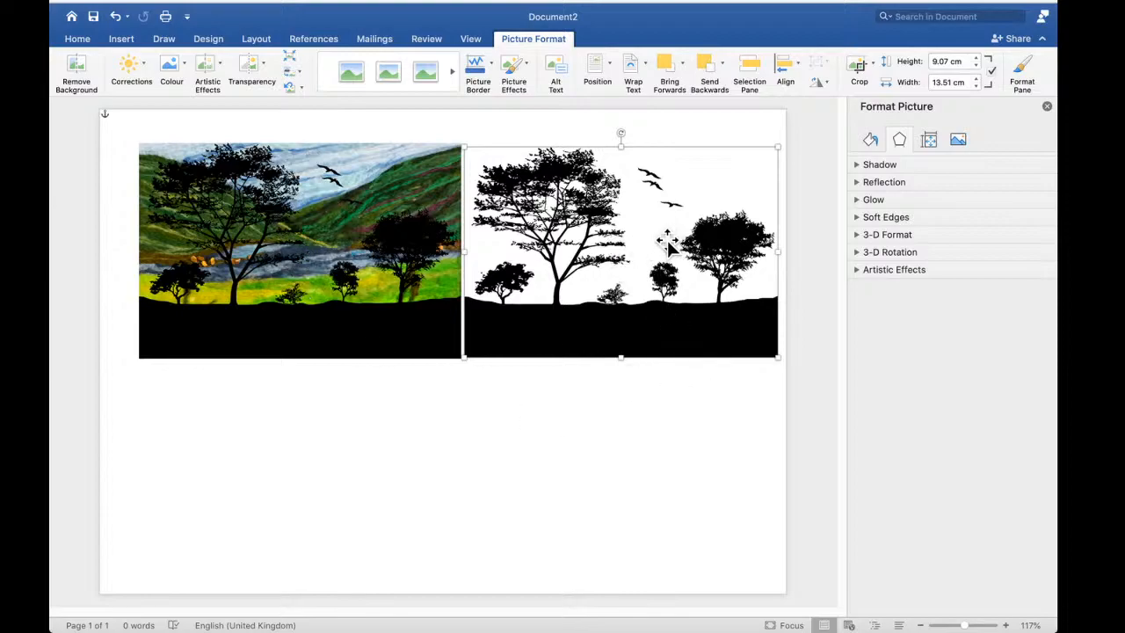
left_click(870, 142)
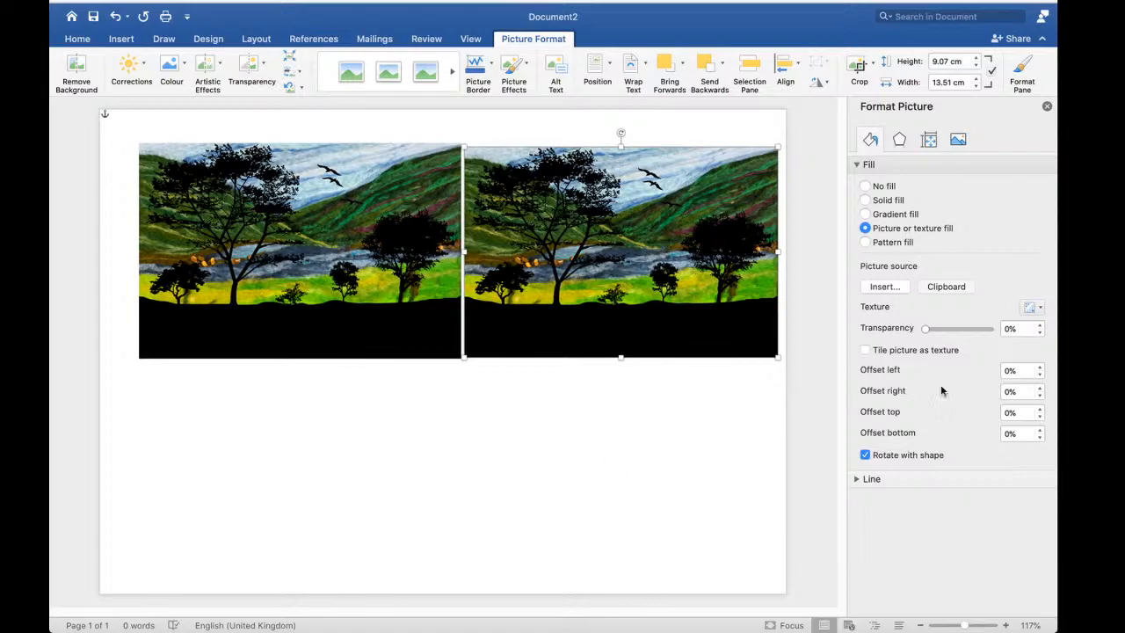
left_click(954, 328)
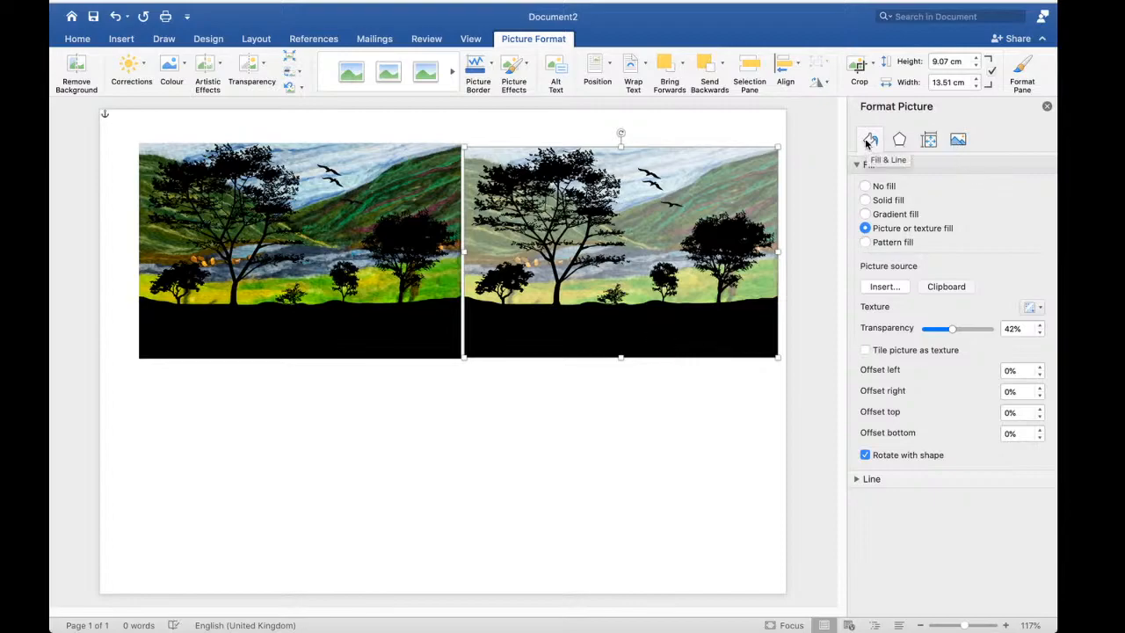
Apply the mottled artistic effect with an adjustable brush size to the second silhouette picture
left_click(959, 141)
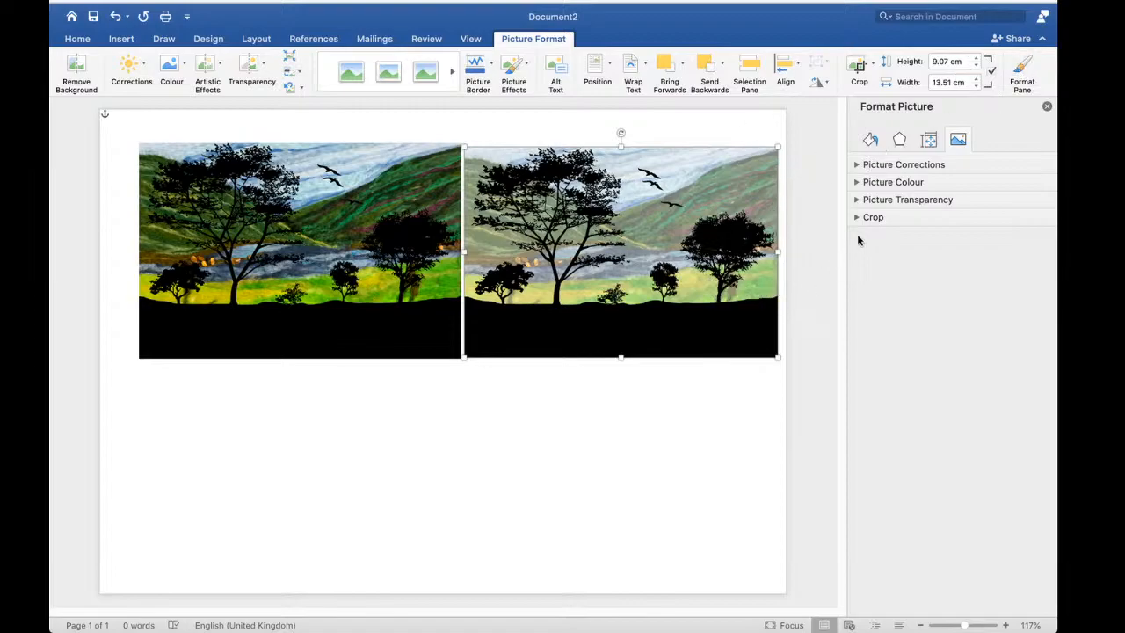
left_click(897, 185)
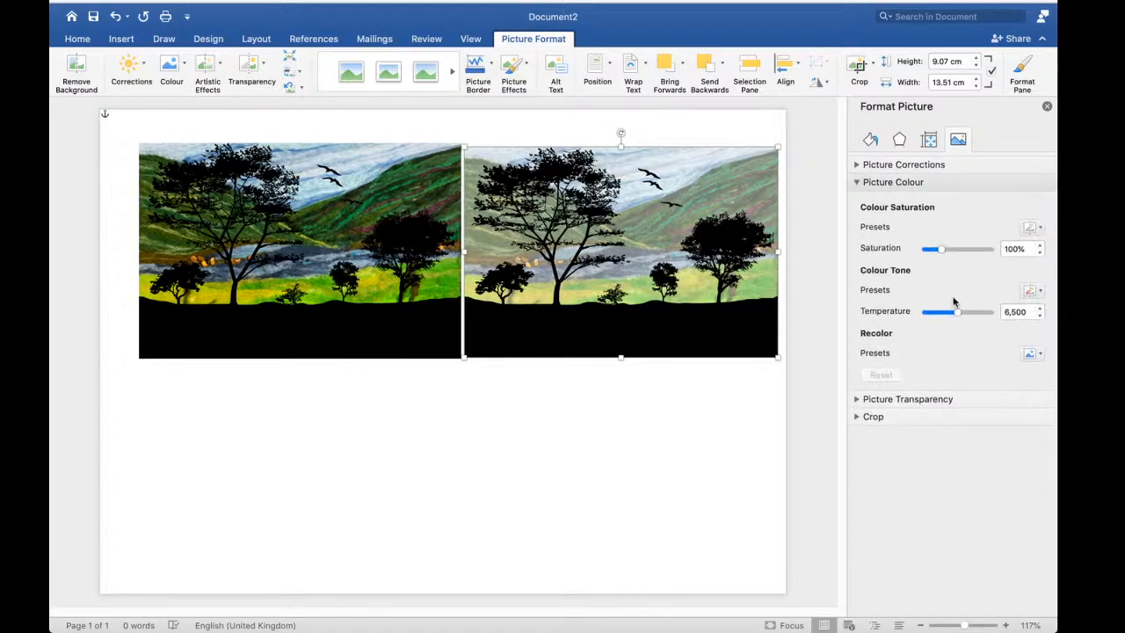
left_click(879, 402)
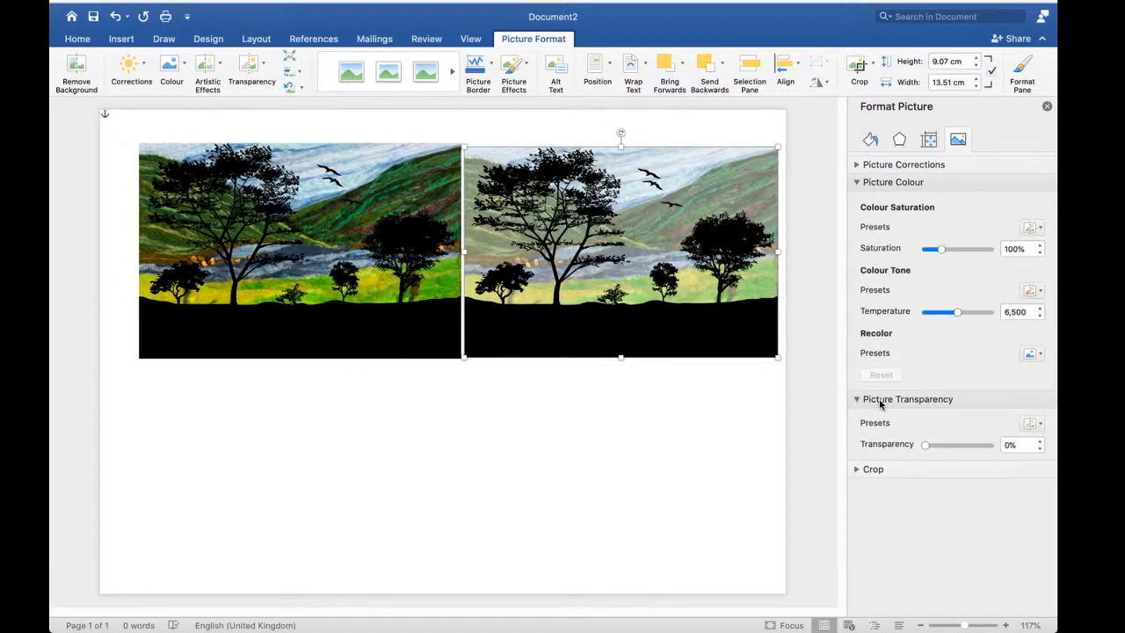
left_click(900, 142)
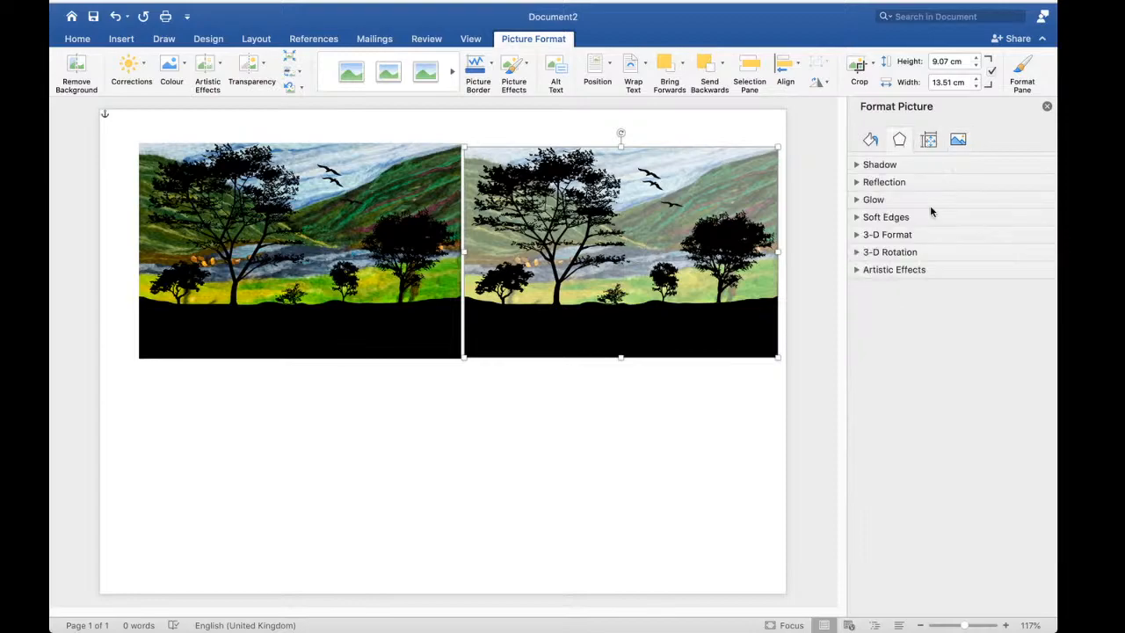
left_click(899, 272)
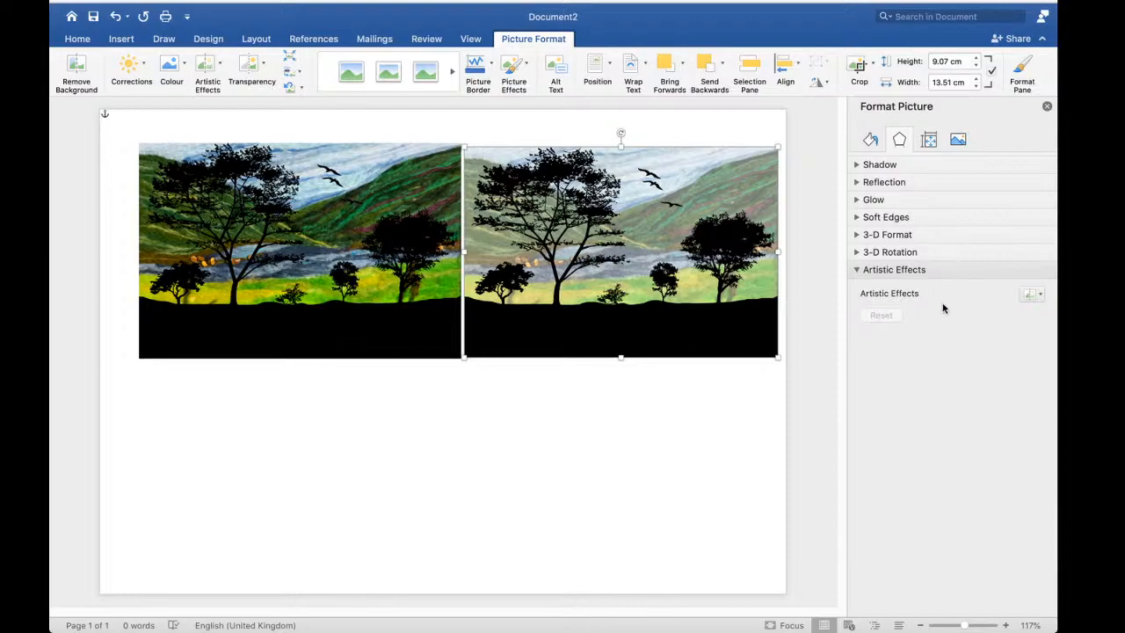
left_click(1039, 298)
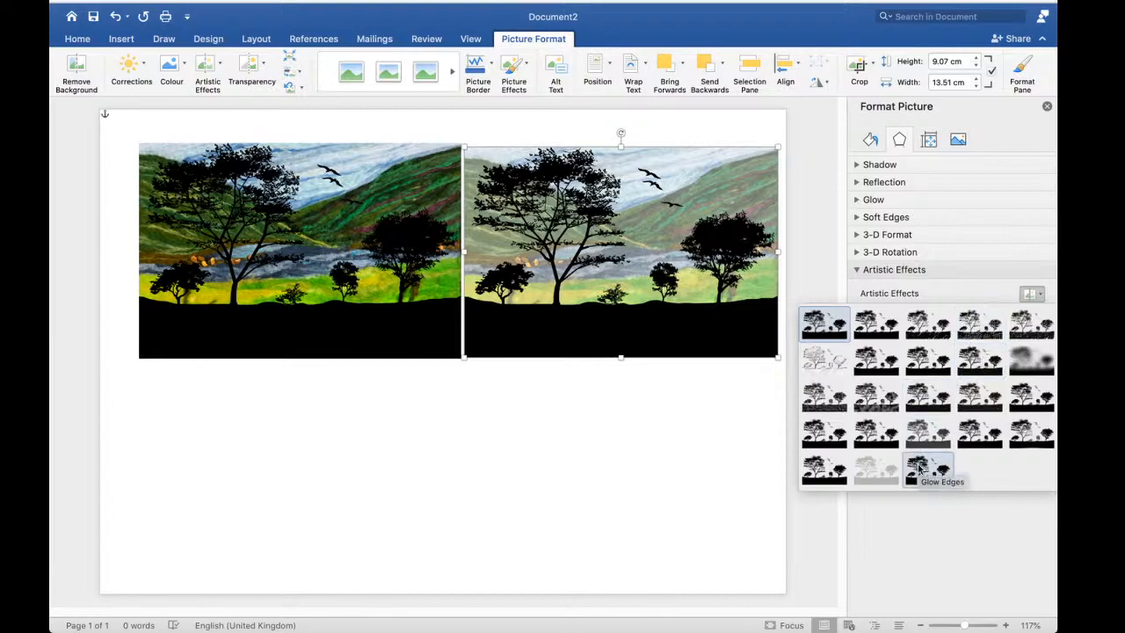
left_click(876, 392)
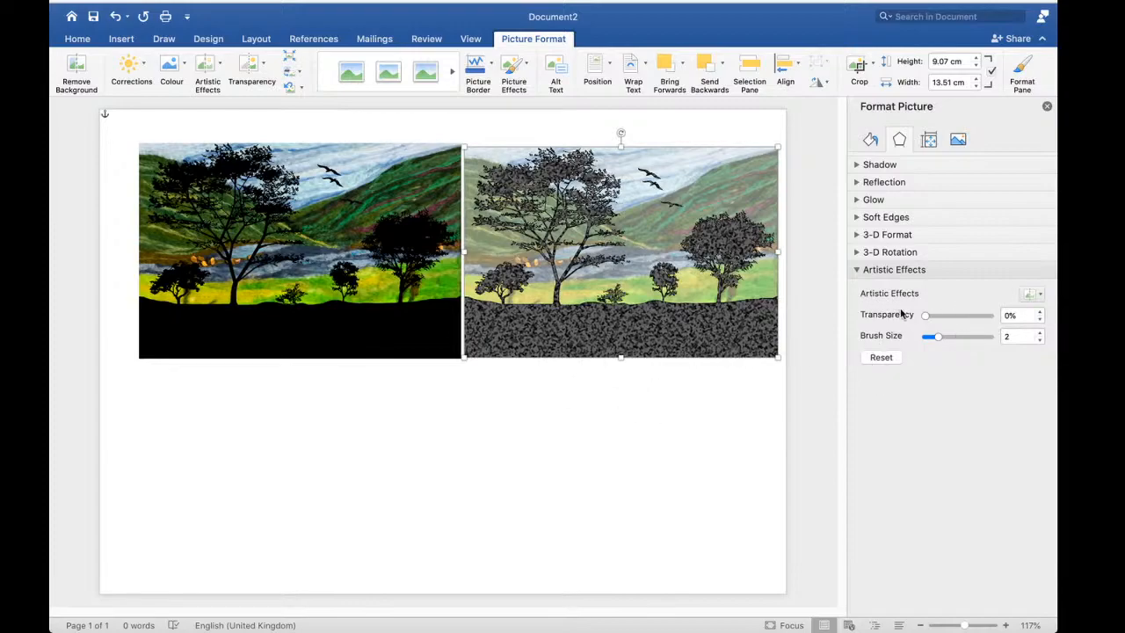
Try the artistic effect's transparency at 48% and return it to 0%
left_click(948, 315)
left_click_drag(924, 318, 957, 317)
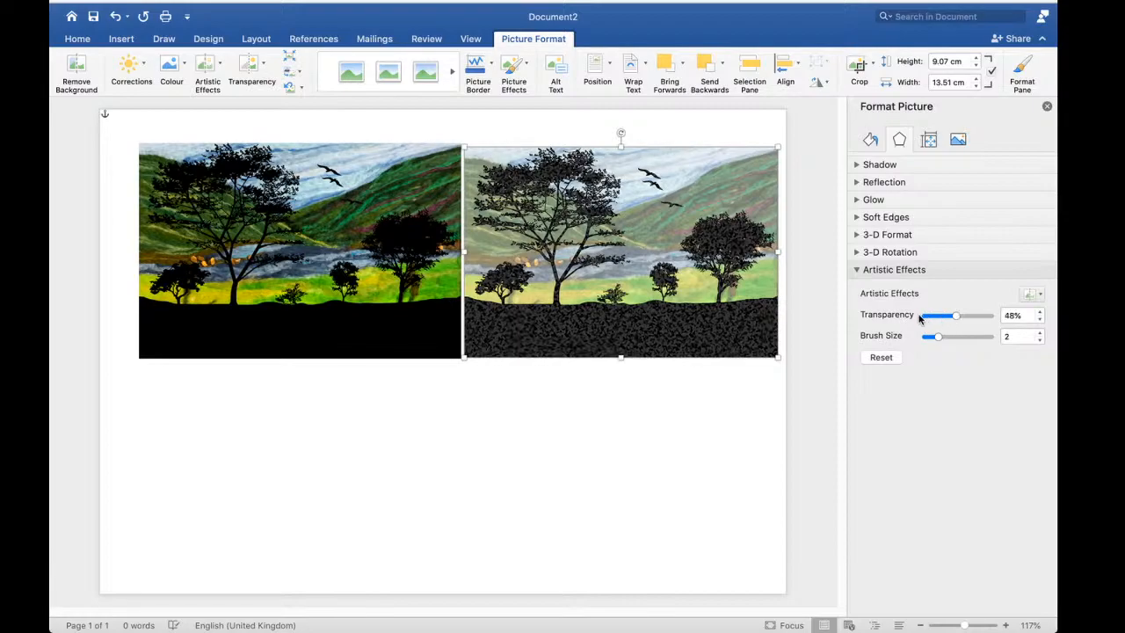
left_click(920, 315)
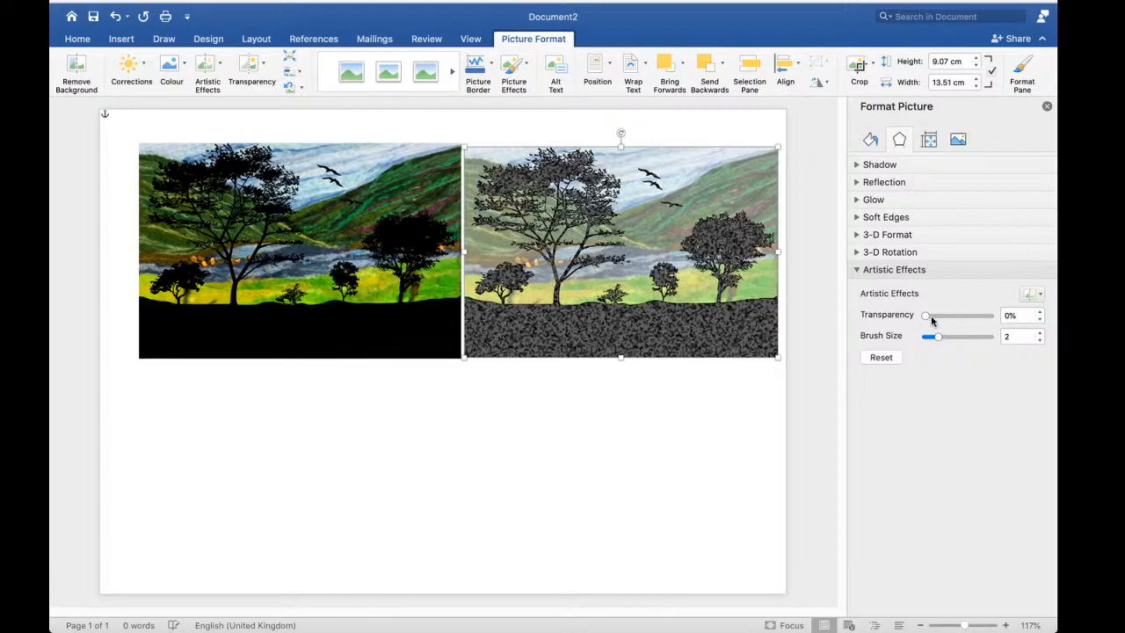
Try larger brush sizes up to 10 for the artistic effect and settle on 6
left_click(953, 337)
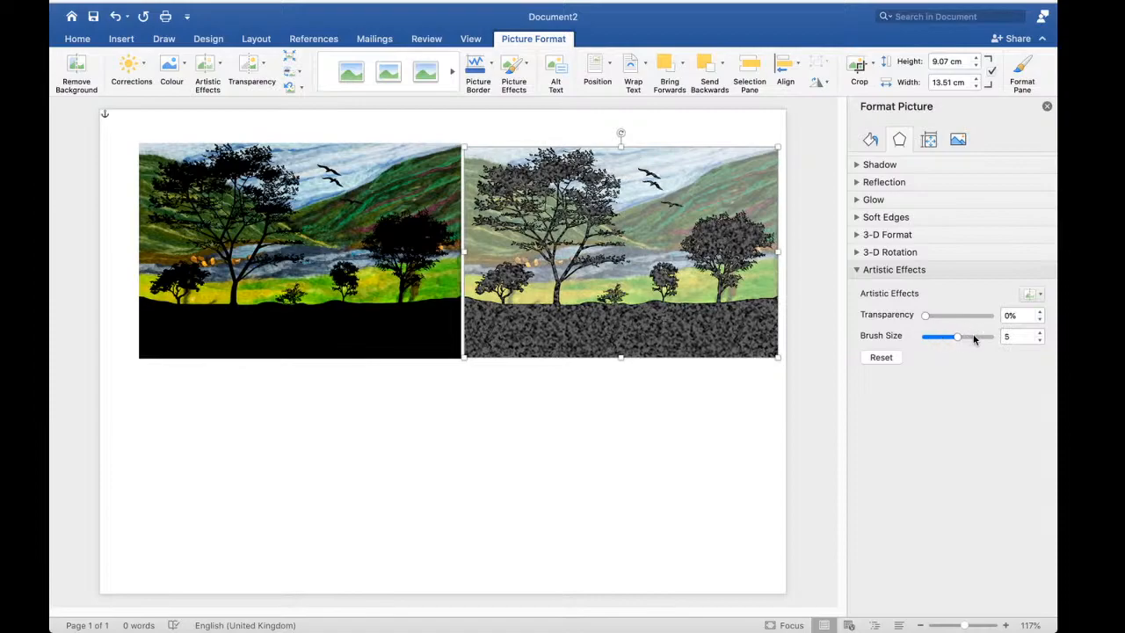
left_click(983, 337)
left_click(983, 336)
left_click(986, 338)
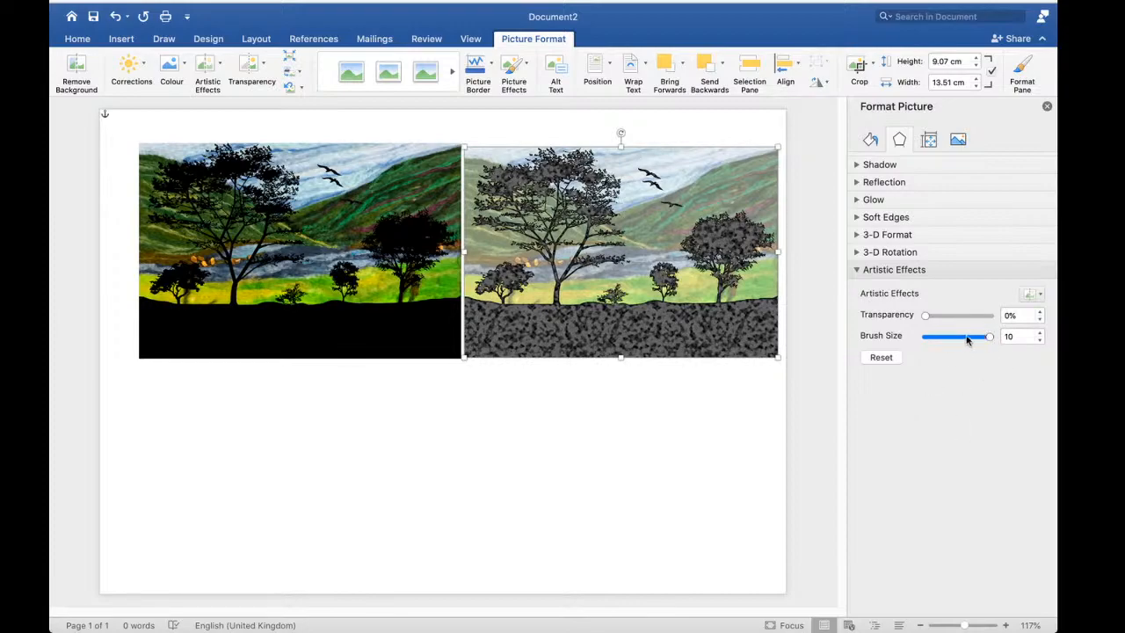
left_click_drag(967, 343, 964, 345)
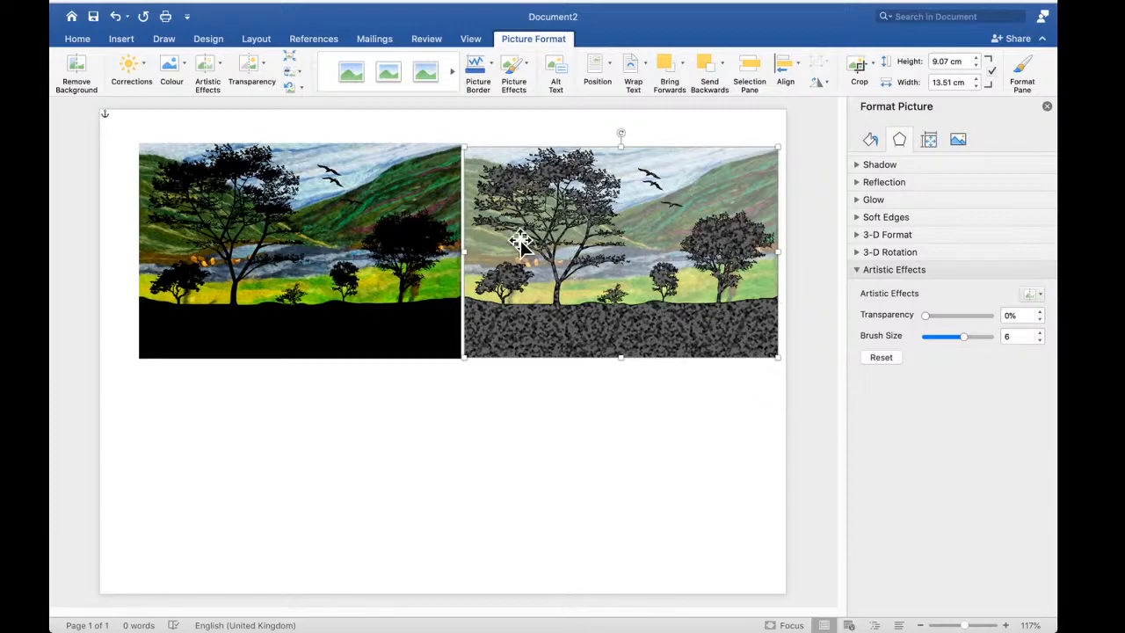
Insert a third copy of birds-1302194_1280.png from the demo images folder on the NO NAME drive
left_click(348, 220)
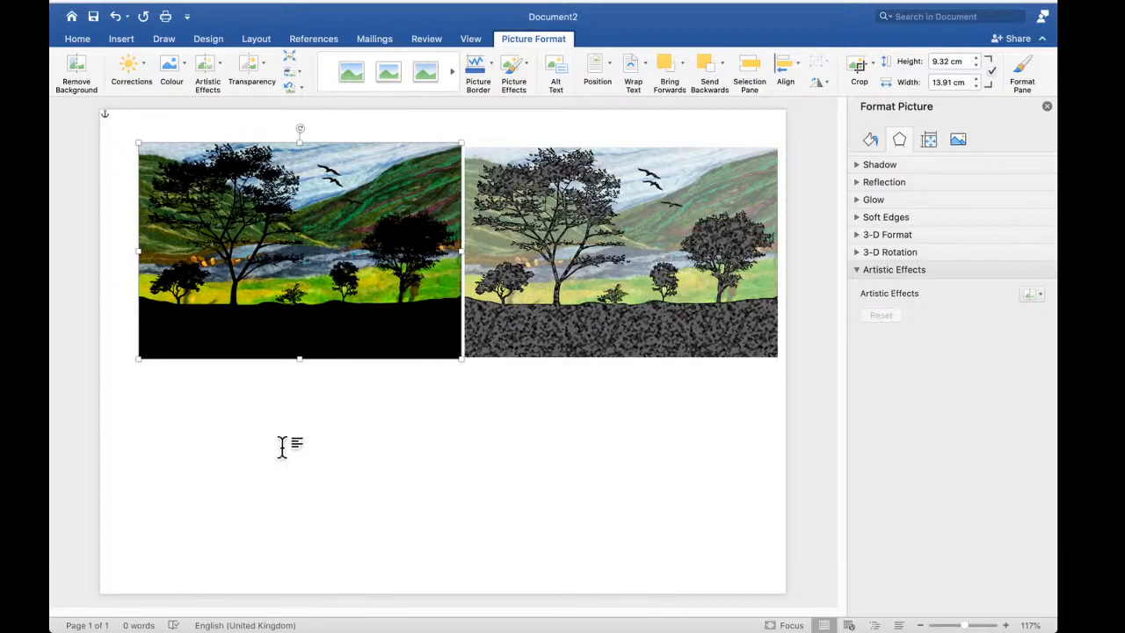
left_click(123, 40)
left_click(208, 67)
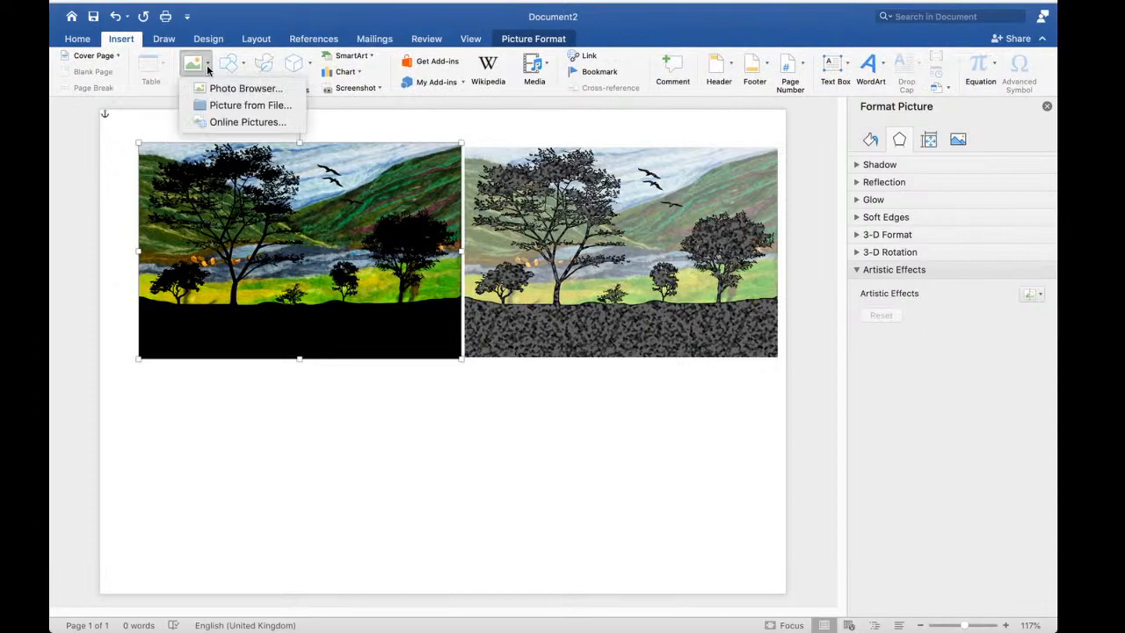
left_click(252, 107)
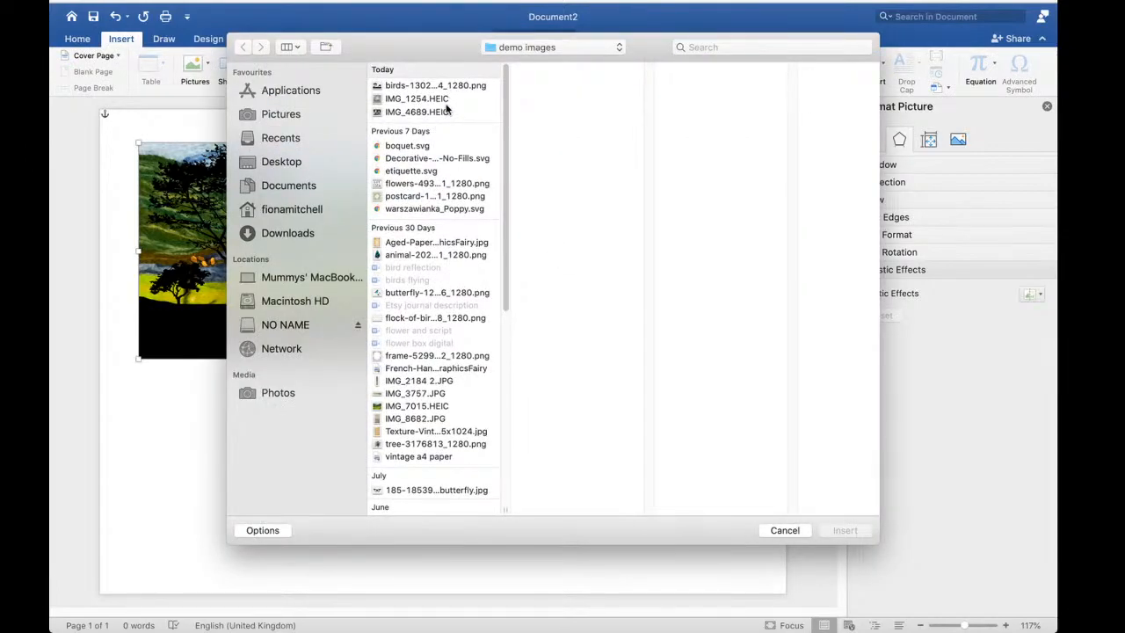
left_click(285, 325)
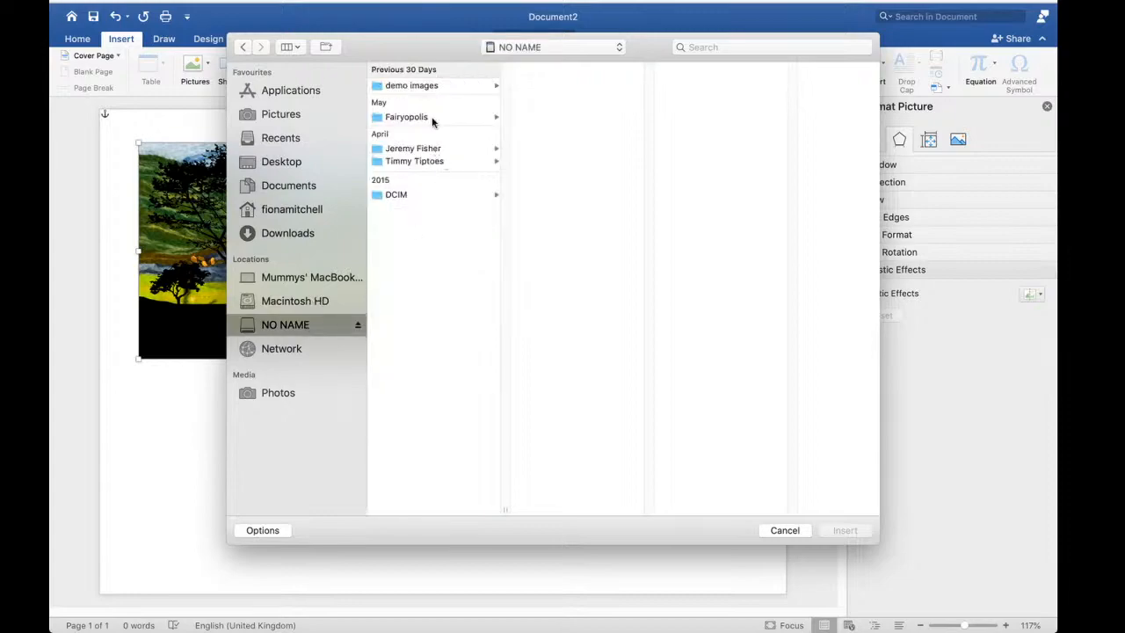
left_click(424, 85)
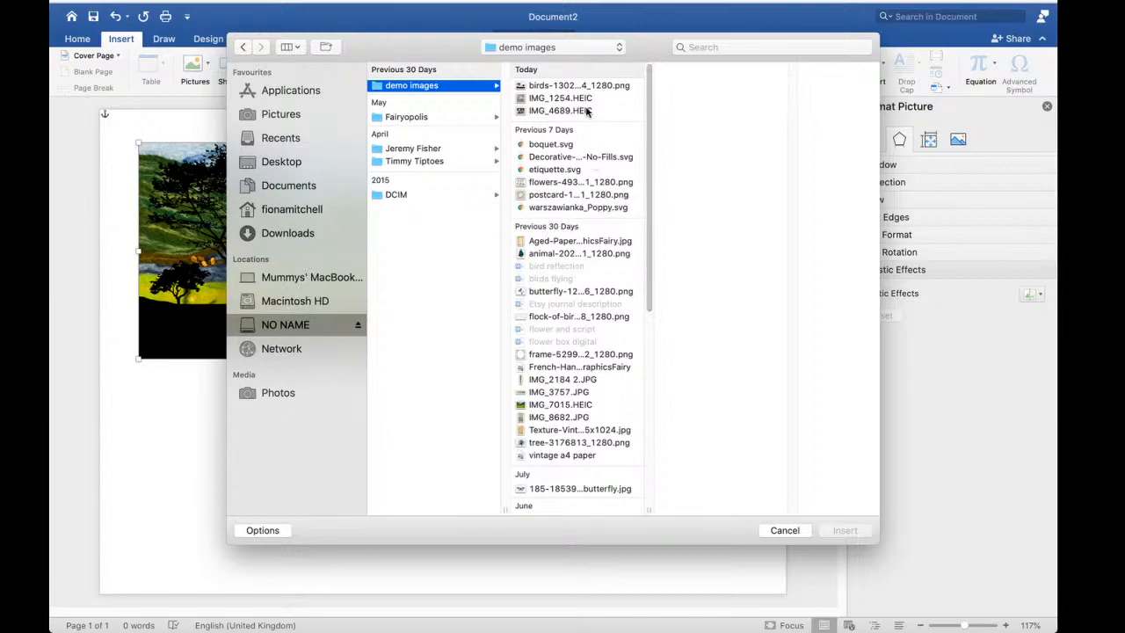
mouse_move(652, 255)
left_mouse_down()
mouse_move(641, 466)
mouse_move(648, 314)
mouse_move(635, 247)
left_mouse_up()
left_click(567, 88)
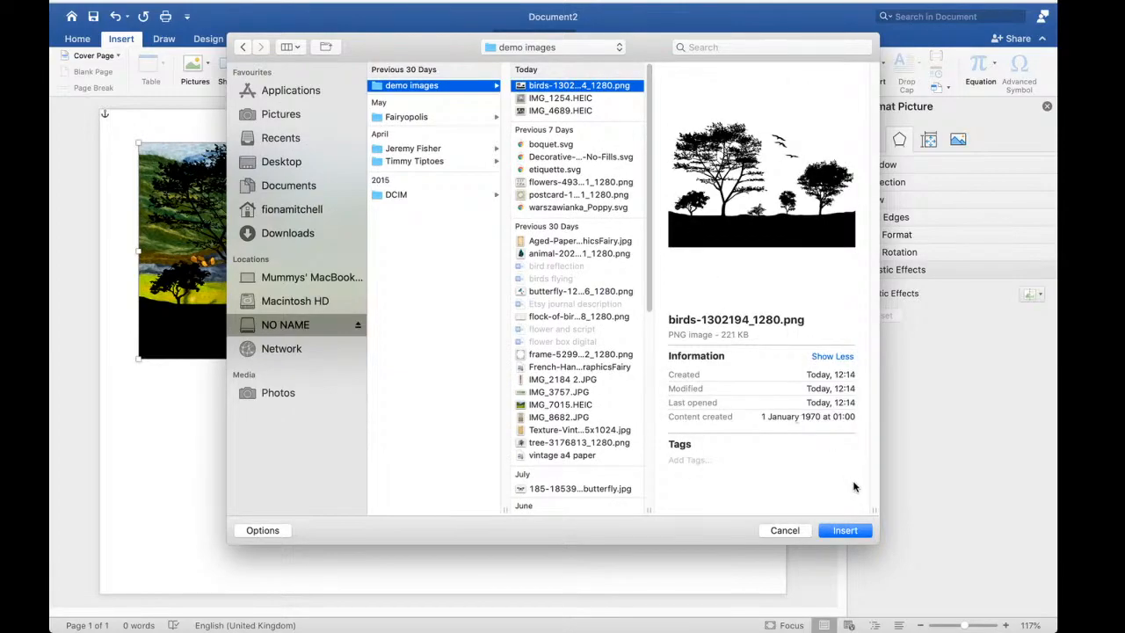
left_click(842, 530)
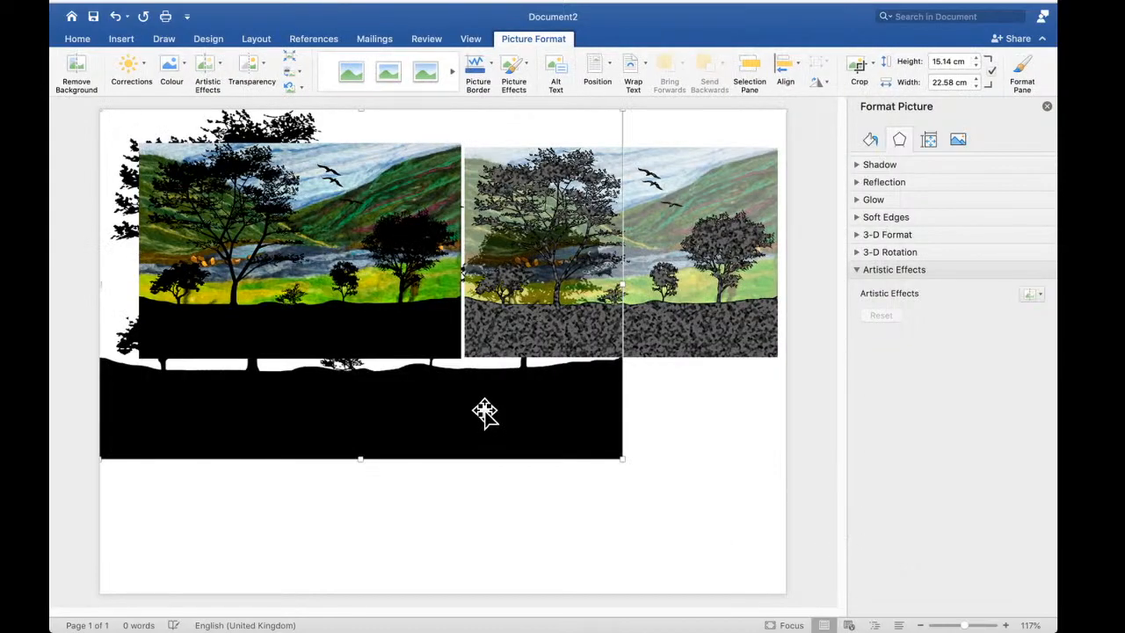
Set the third silhouette picture's text wrapping to In Front of Text
right_click(490, 414)
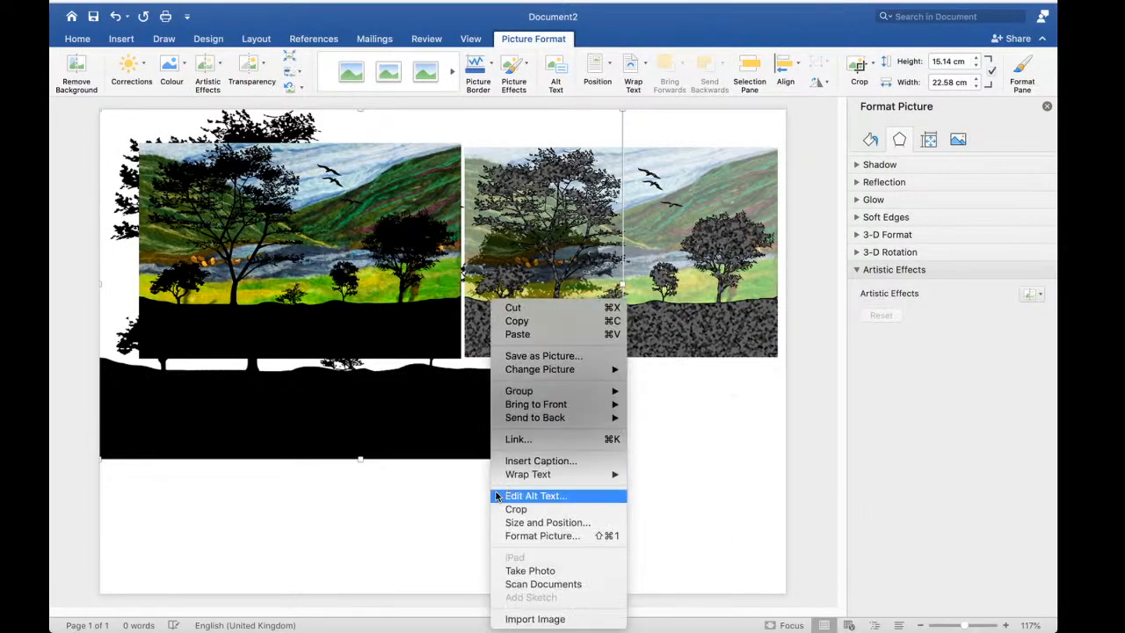
mouse_move(556, 420)
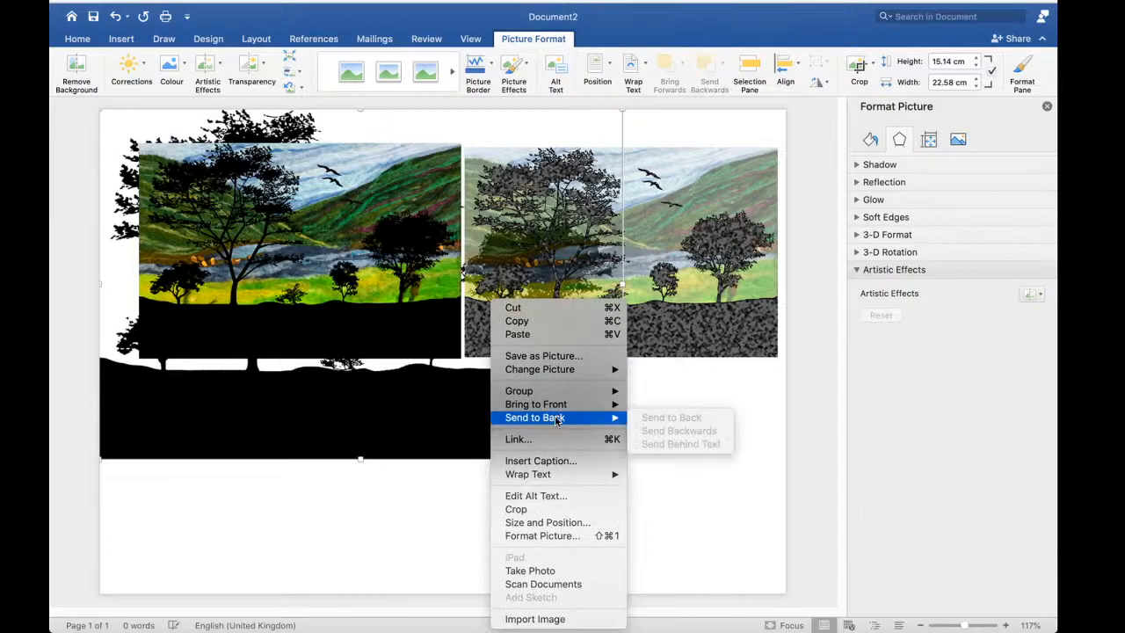
mouse_move(552, 476)
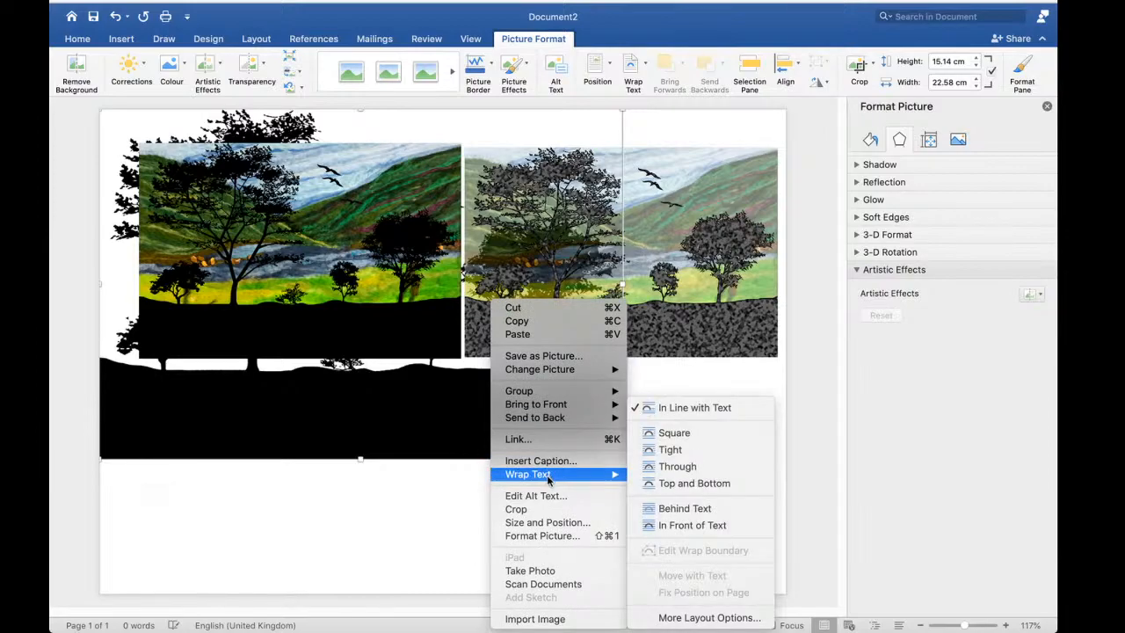
left_click(691, 525)
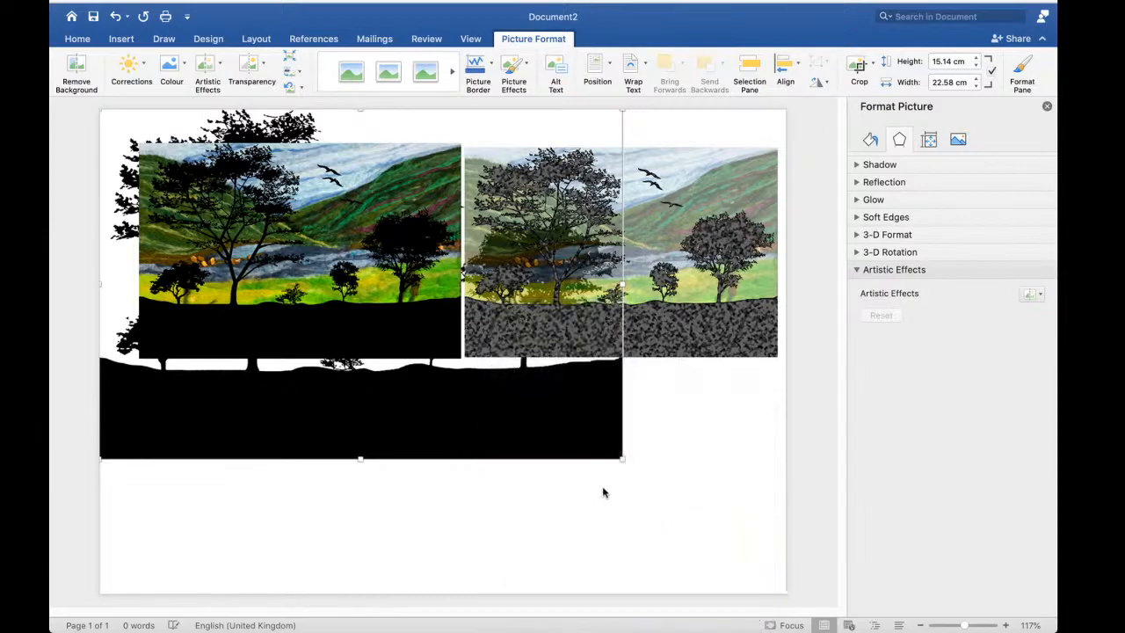
Place the third silhouette directly below the first picture and scale it to about 9.34 cm high and 13.94 cm wide
left_click_drag(528, 366, 599, 466)
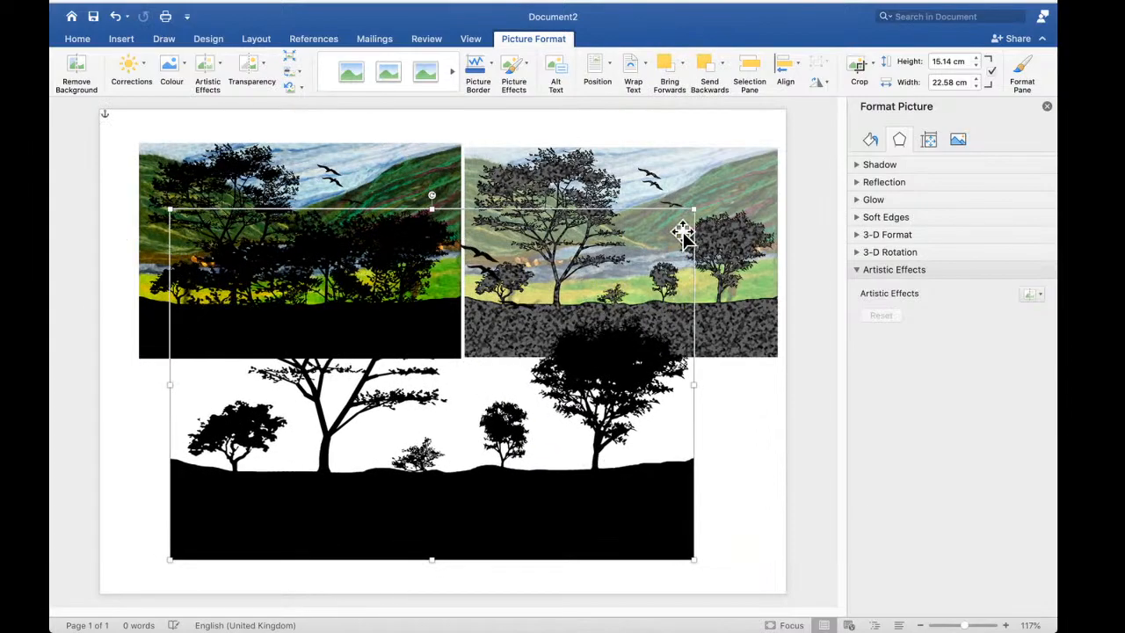
left_click_drag(693, 209, 464, 361)
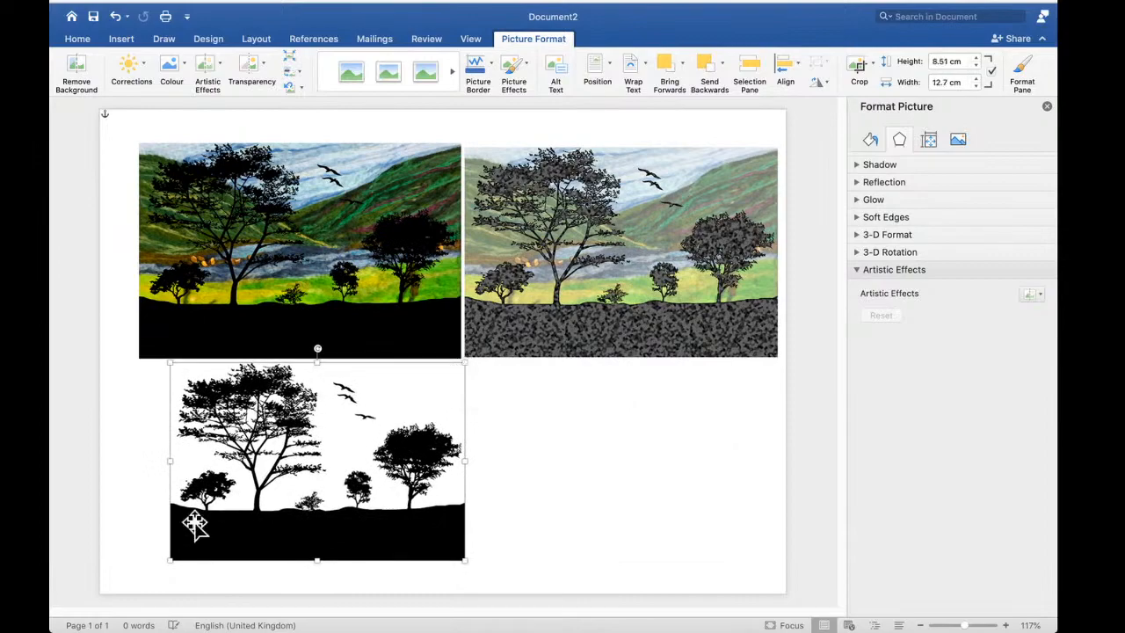
left_click_drag(161, 560, 142, 579)
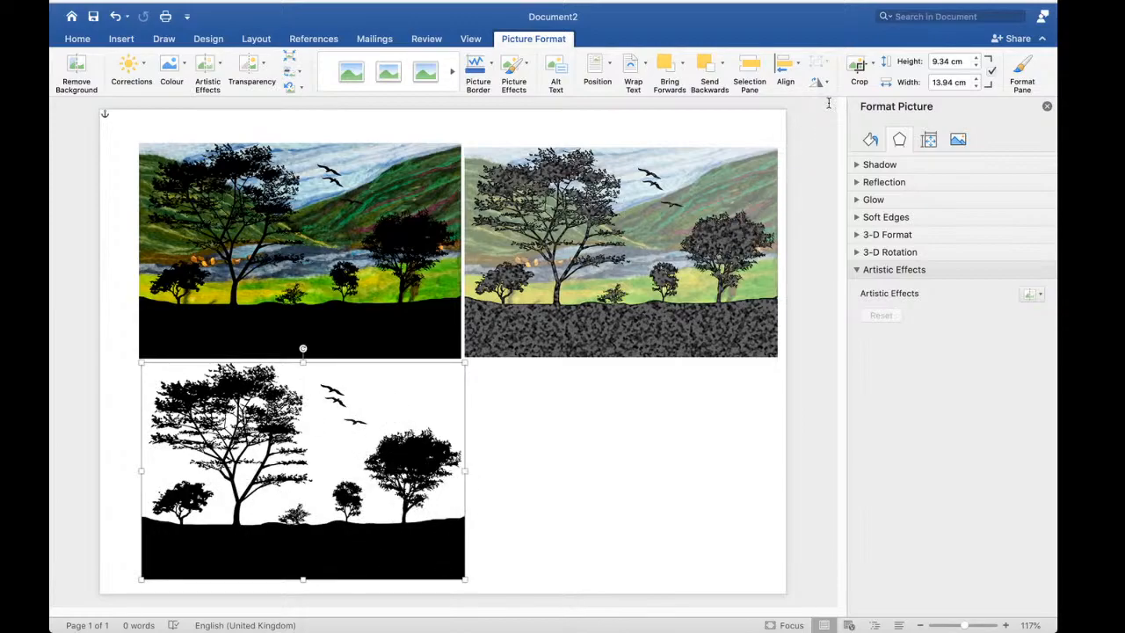
Try cropping the third silhouette's right side to a width of about 9.65 cm, and undo the crop
left_click(859, 66)
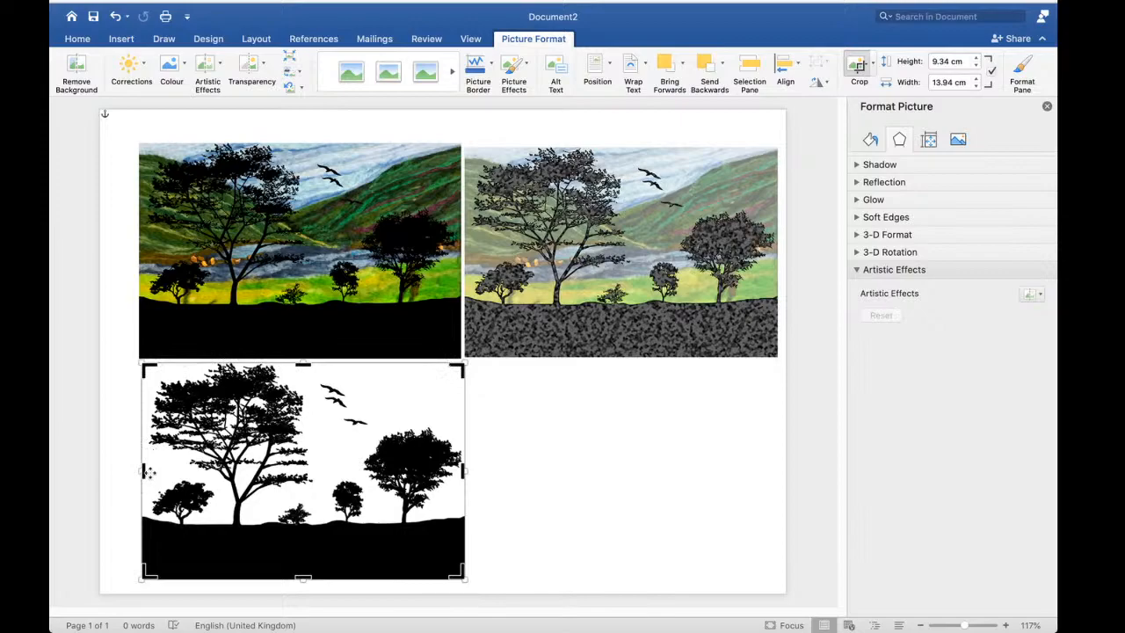
left_click_drag(460, 470, 365, 471)
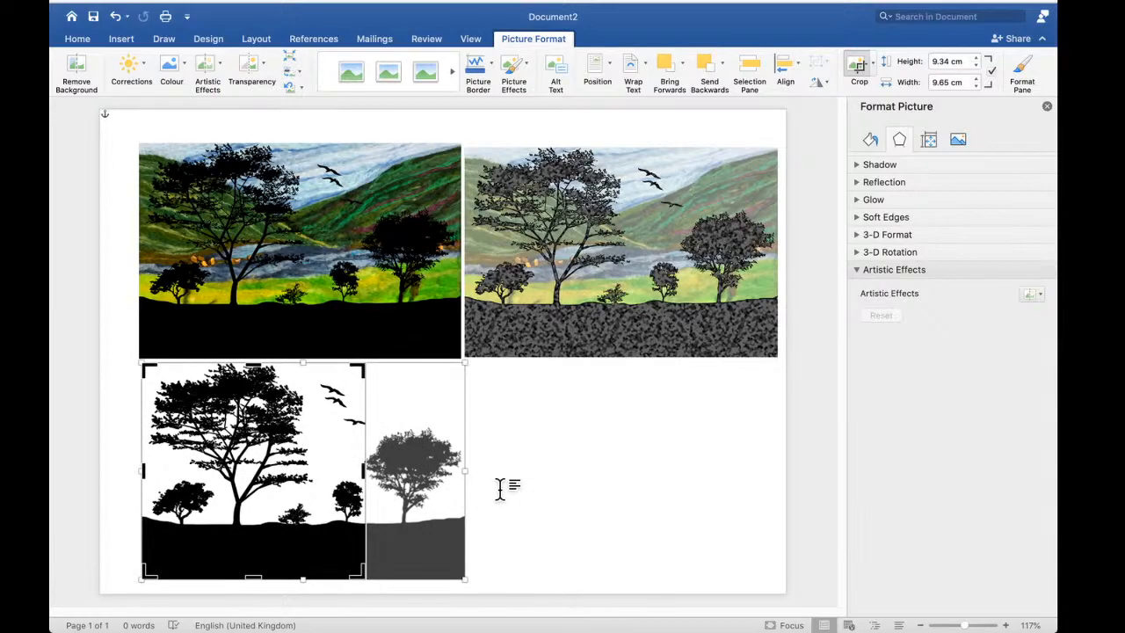
key("Escape")
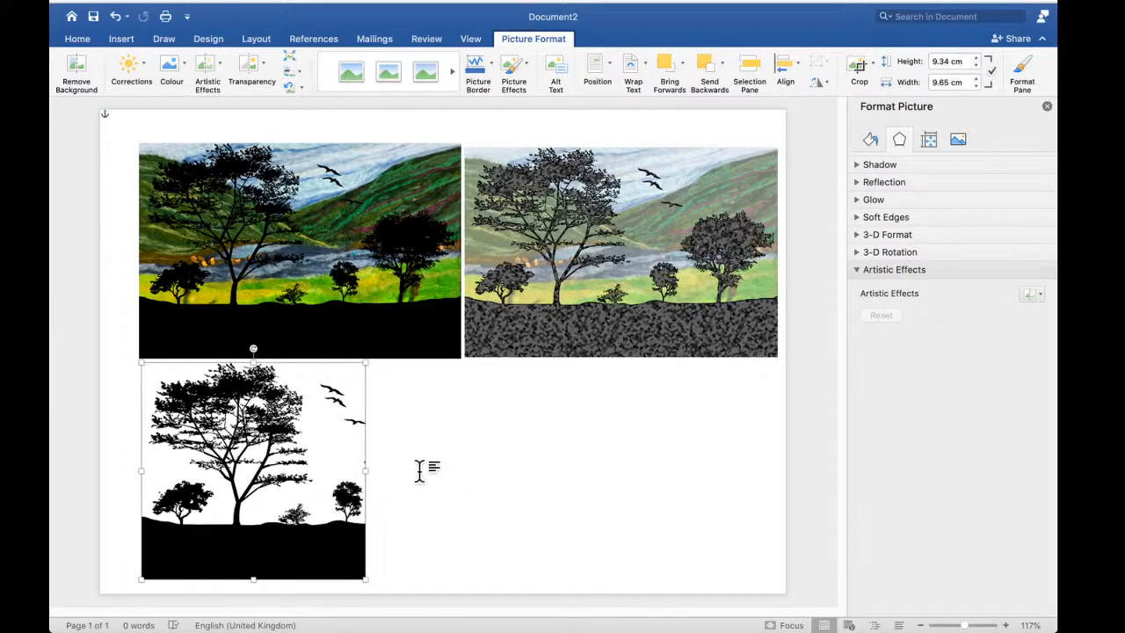
left_click(115, 16)
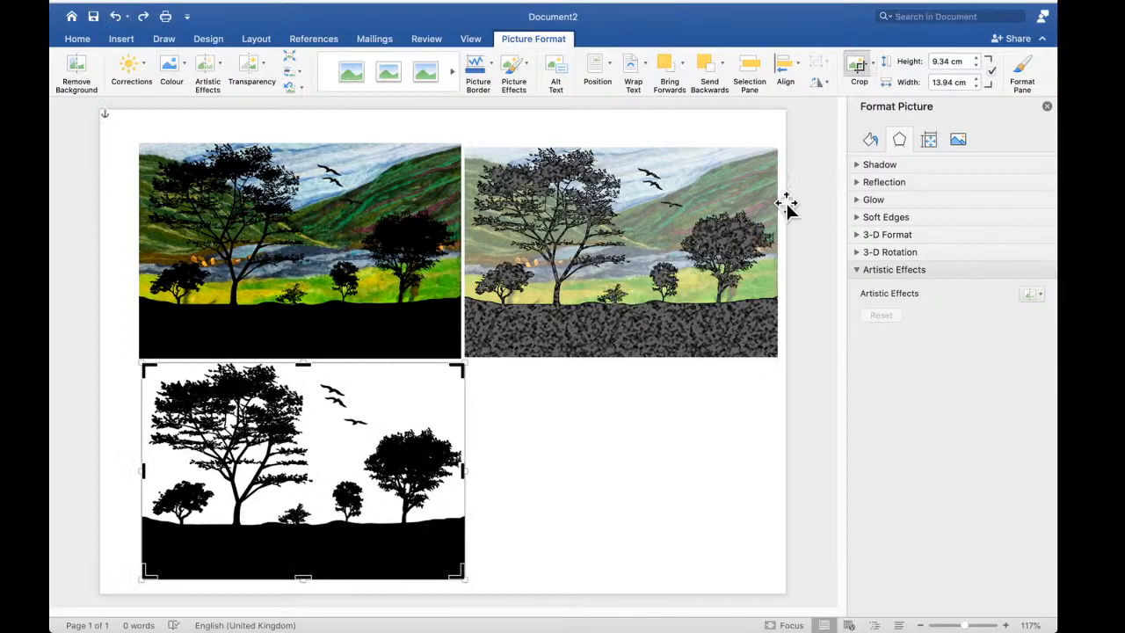
Crop the third silhouette picture to the cloud basic shape
left_click(872, 67)
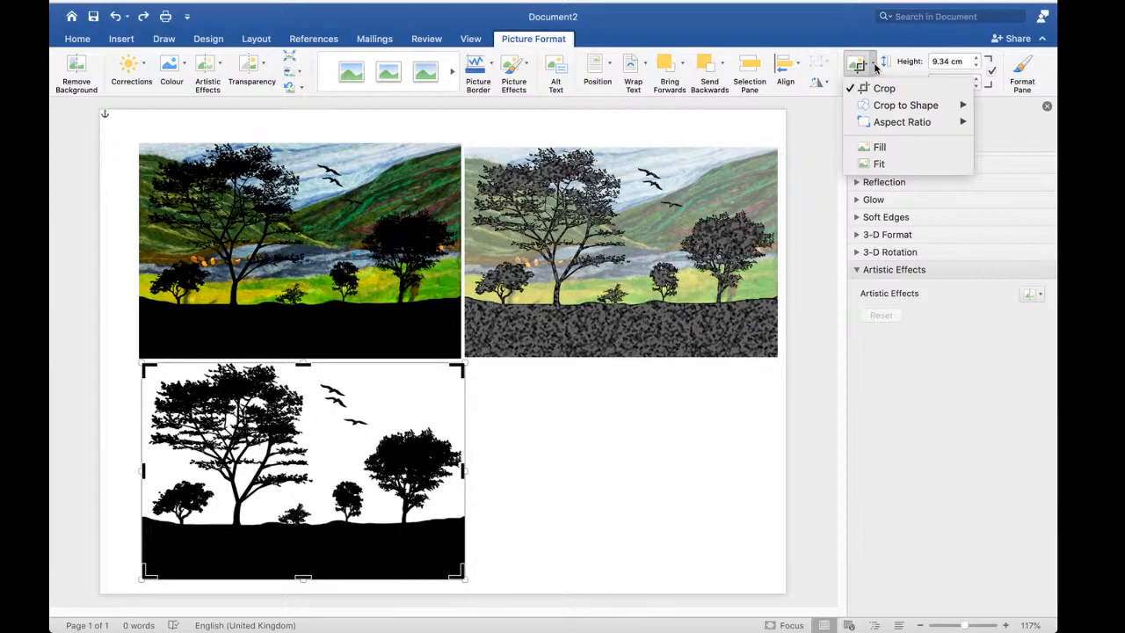
mouse_move(899, 109)
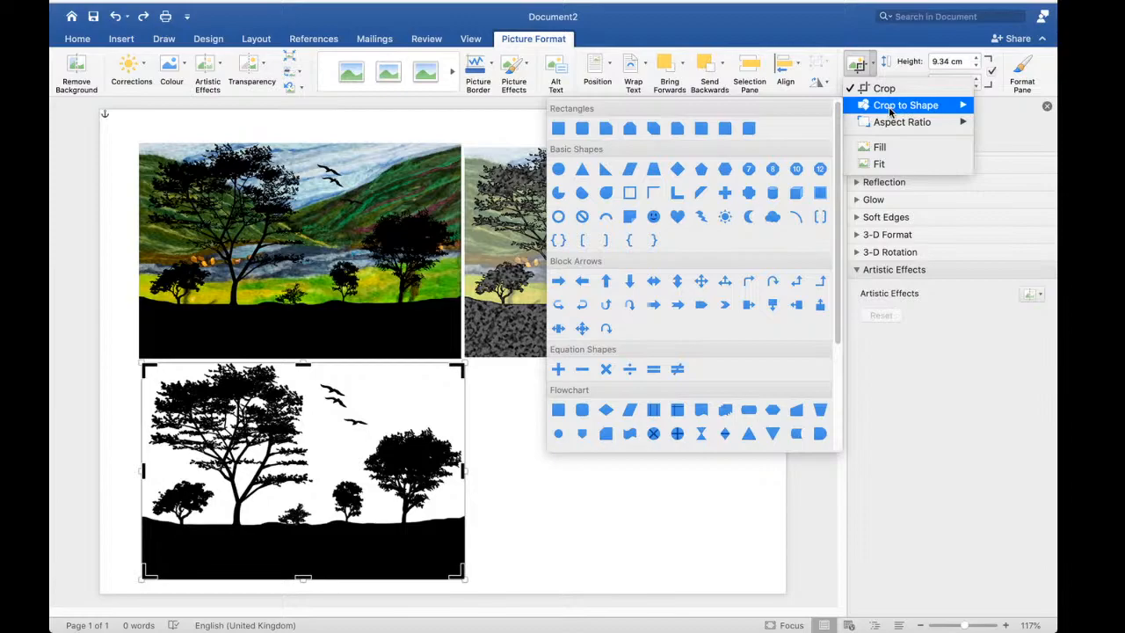
left_click_drag(838, 312, 840, 413)
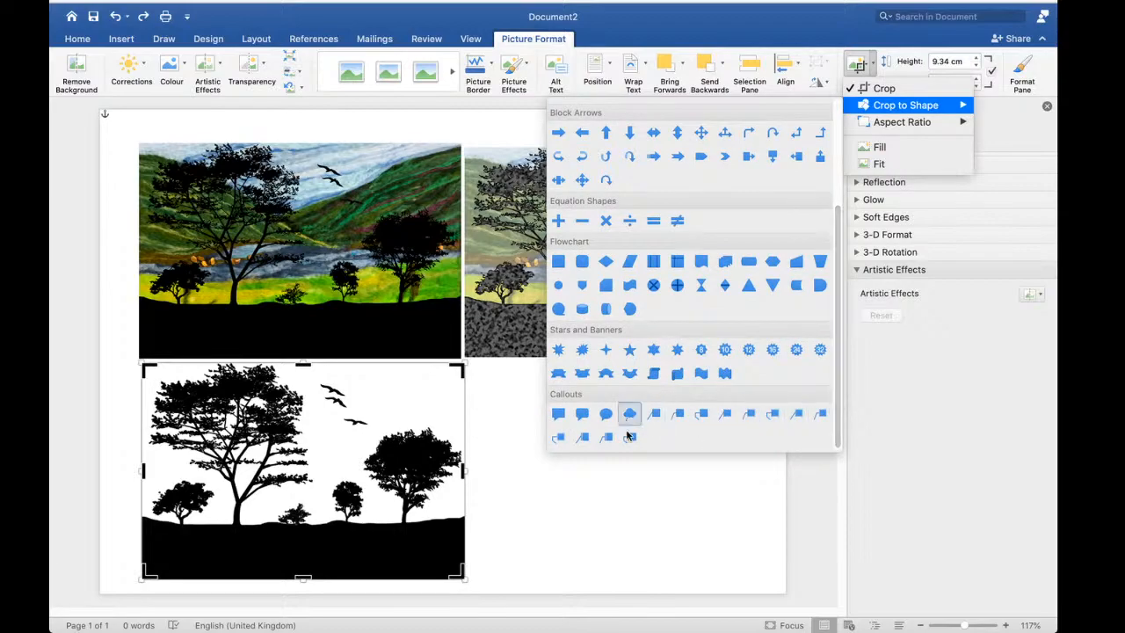
left_click_drag(838, 376, 841, 268)
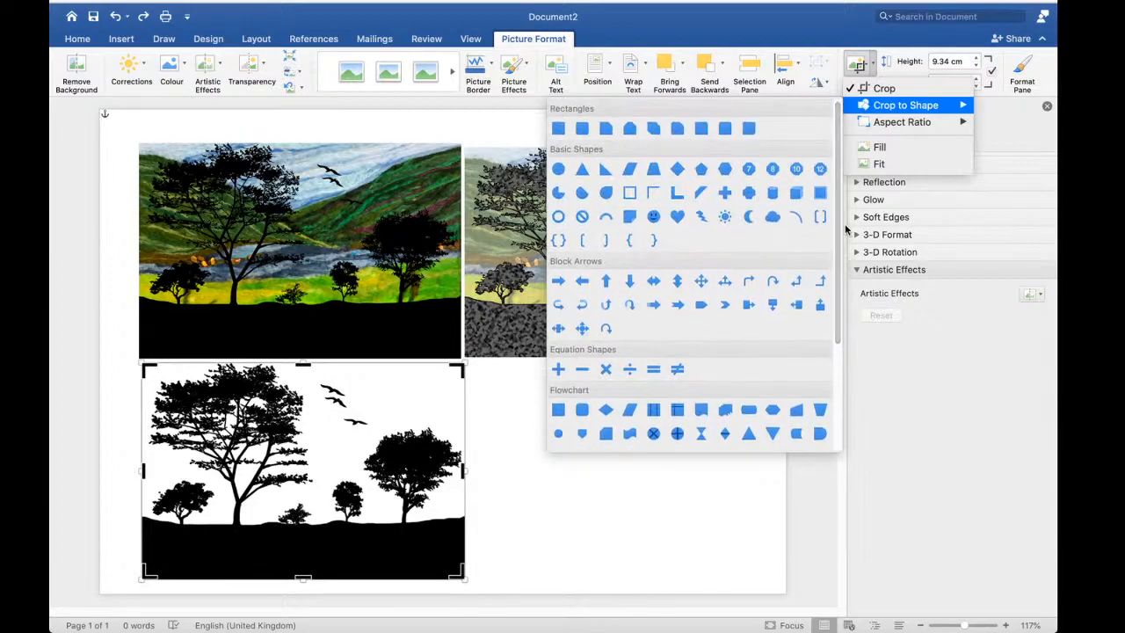
left_click(772, 219)
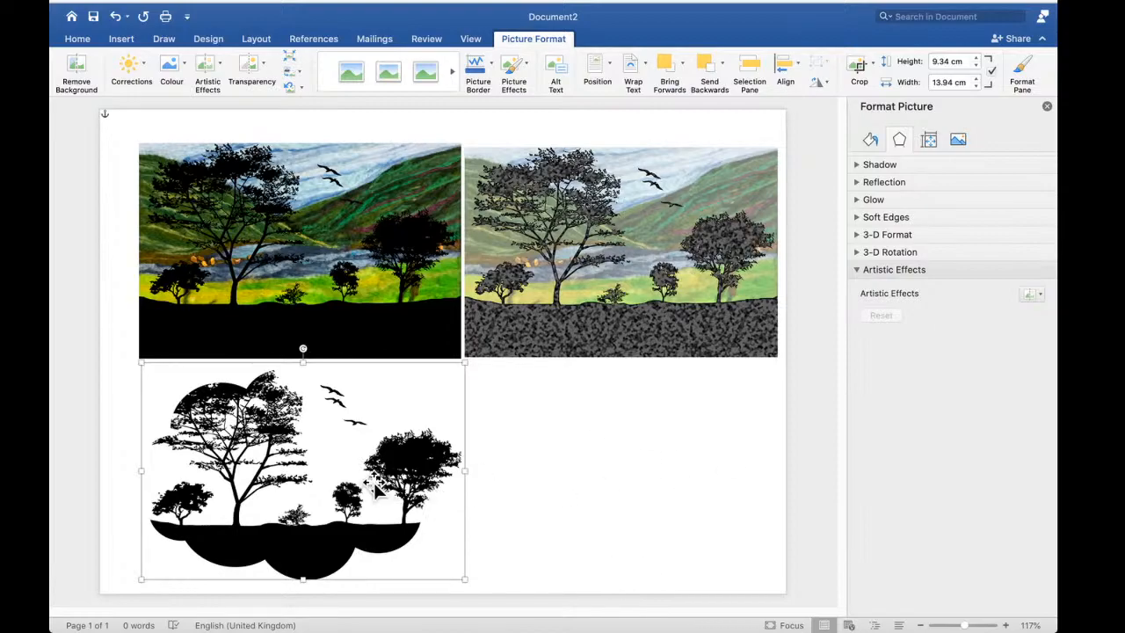
Apply the Fit crop option to the cloud-shaped picture and shift the image down and slightly left inside the cloud
left_click(873, 69)
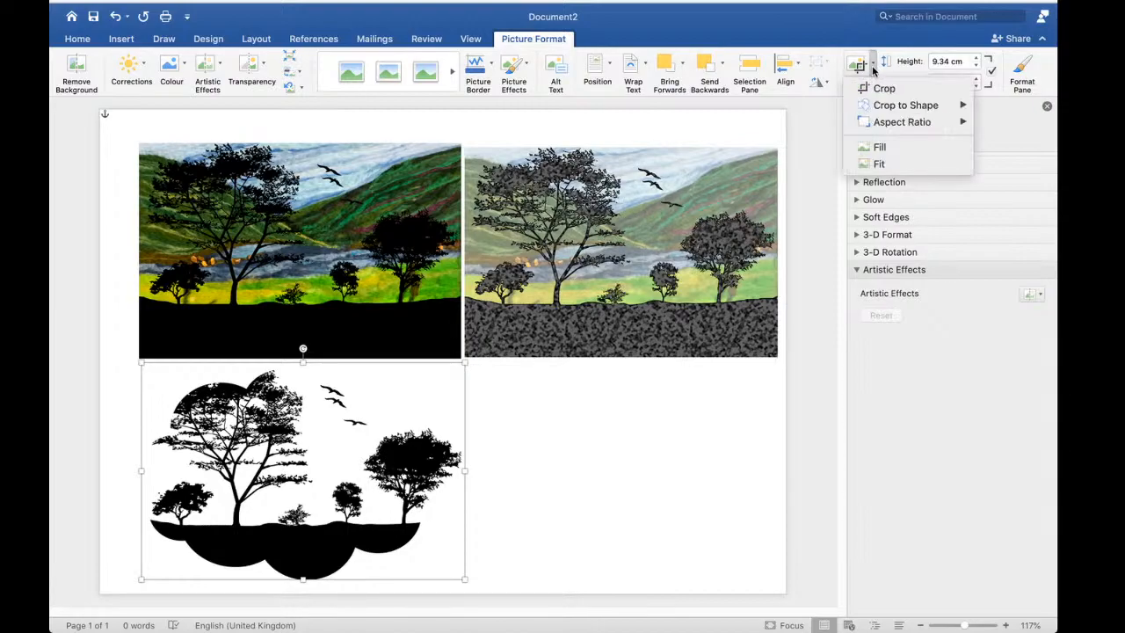
left_click(877, 164)
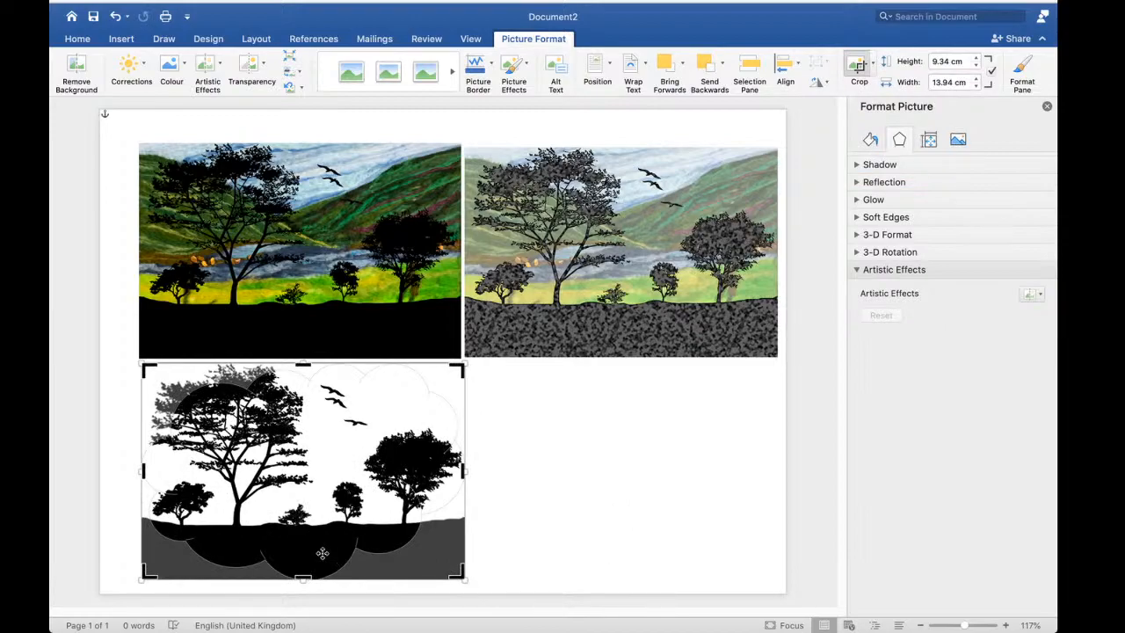
left_click_drag(430, 549, 417, 585)
key("Escape")
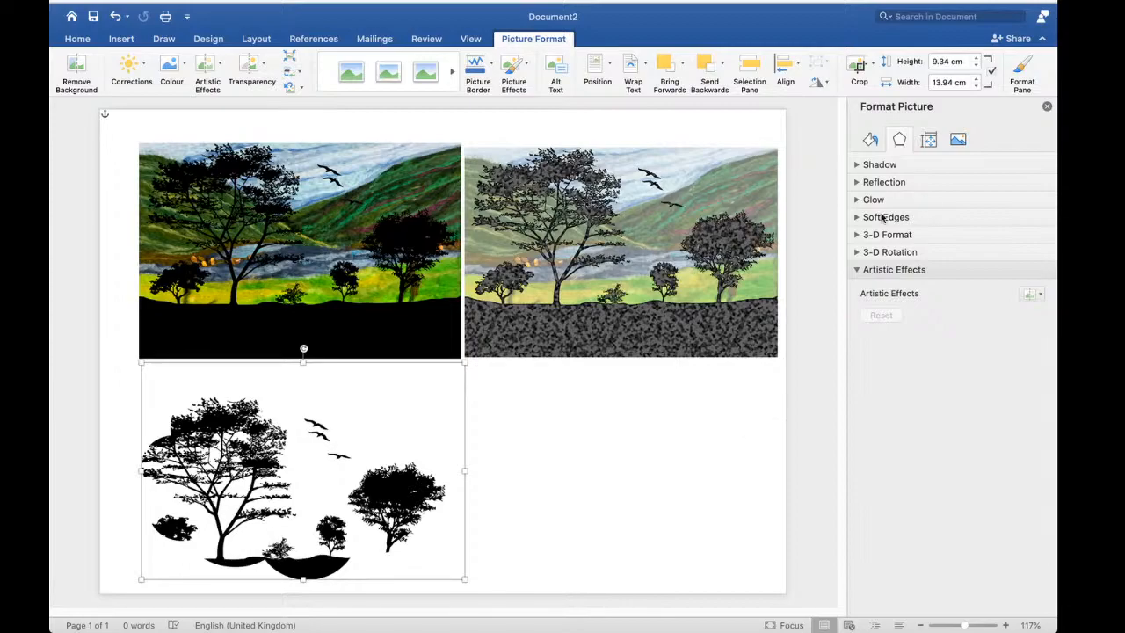
Try the Fill crop option with the image shifted right inside the cloud, and switch back to Fit
left_click(871, 65)
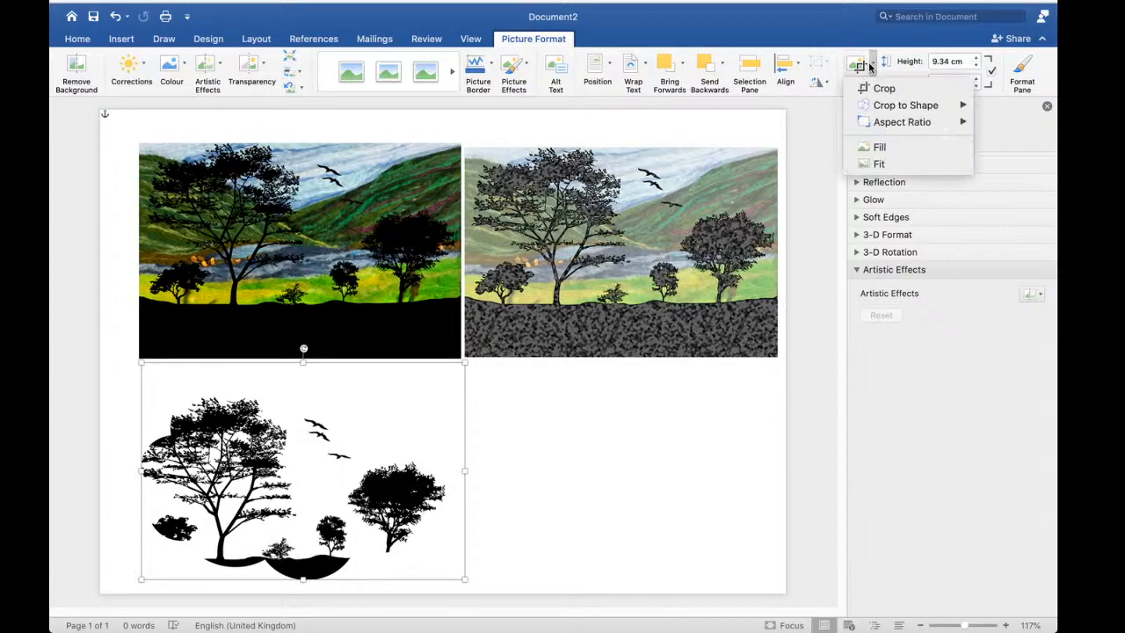
left_click(881, 147)
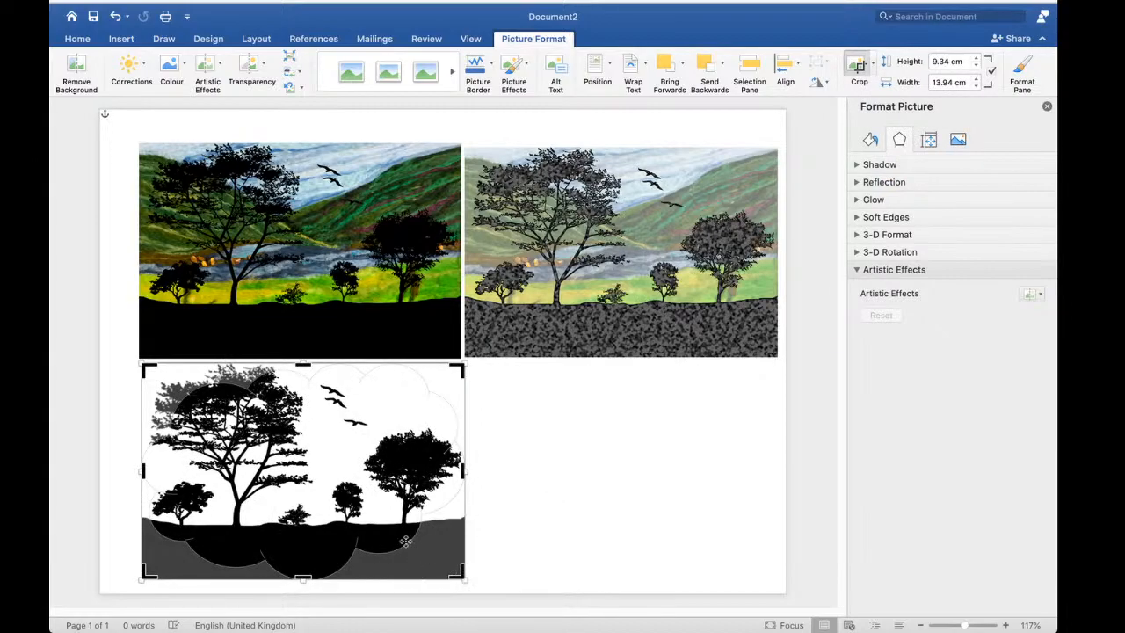
mouse_move(387, 499)
left_mouse_down()
mouse_move(532, 501)
mouse_move(364, 510)
mouse_move(379, 535)
mouse_move(406, 489)
left_mouse_up()
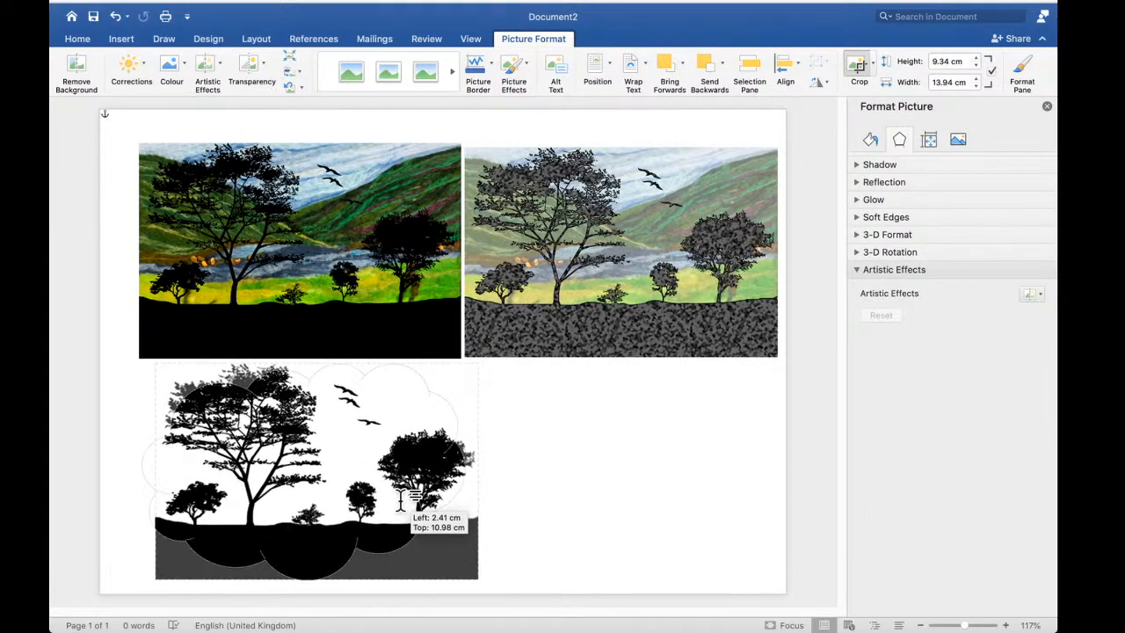
left_click(873, 65)
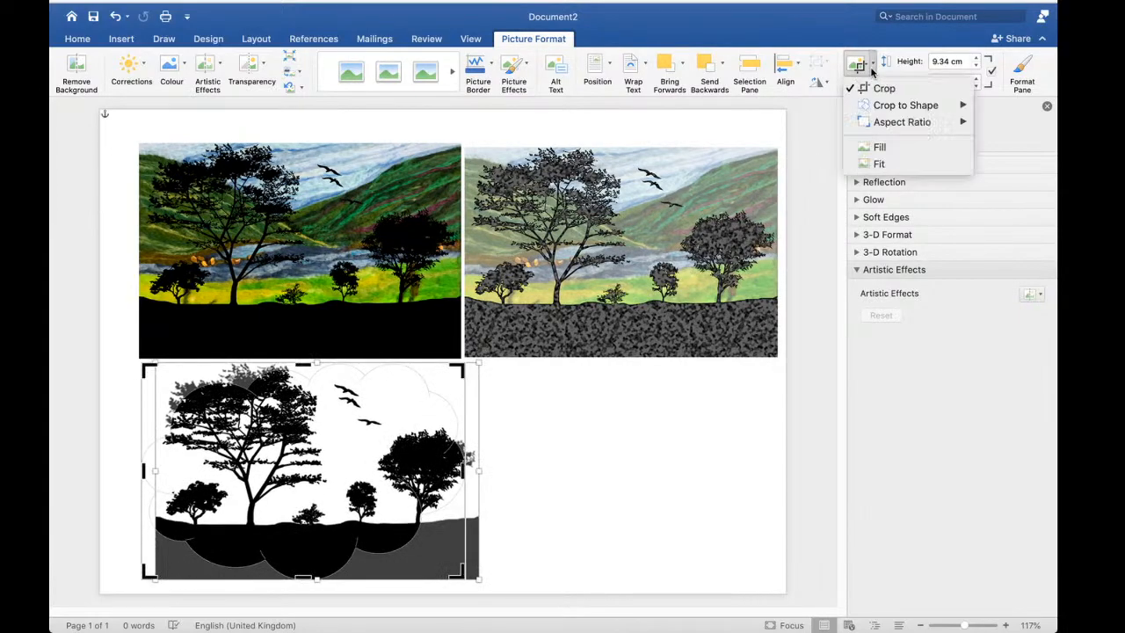
left_click(881, 165)
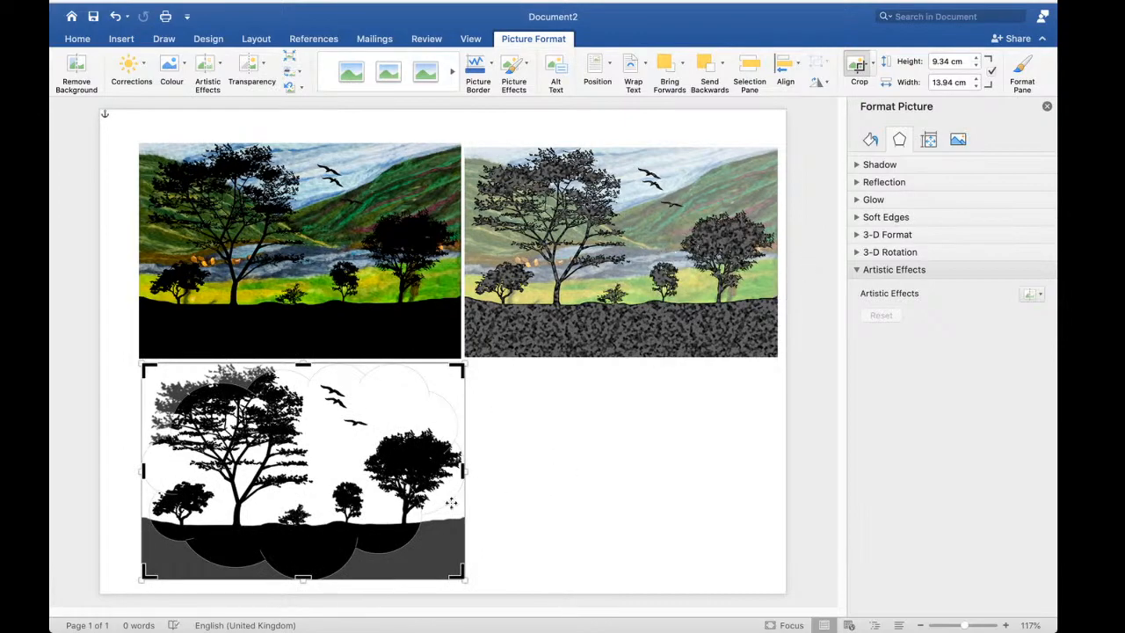
mouse_move(450, 499)
left_mouse_down()
mouse_move(468, 519)
mouse_move(450, 490)
left_mouse_up()
Apply the Fill crop option, nudge the image slightly right inside the cloud, and leave the finished picture selected
left_click(872, 70)
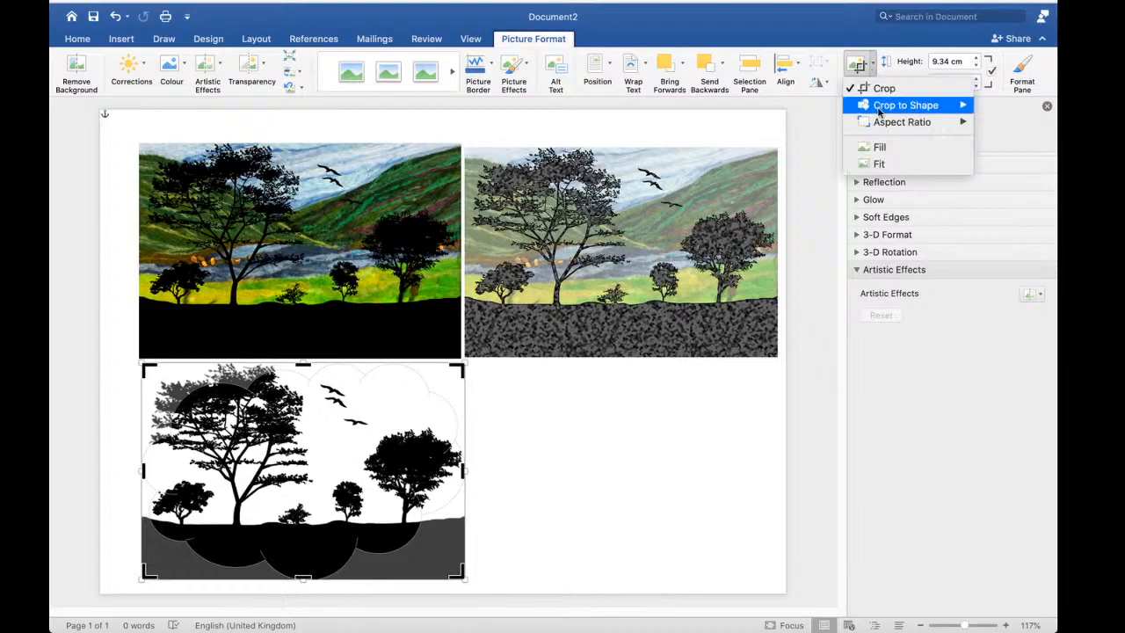
left_click(882, 146)
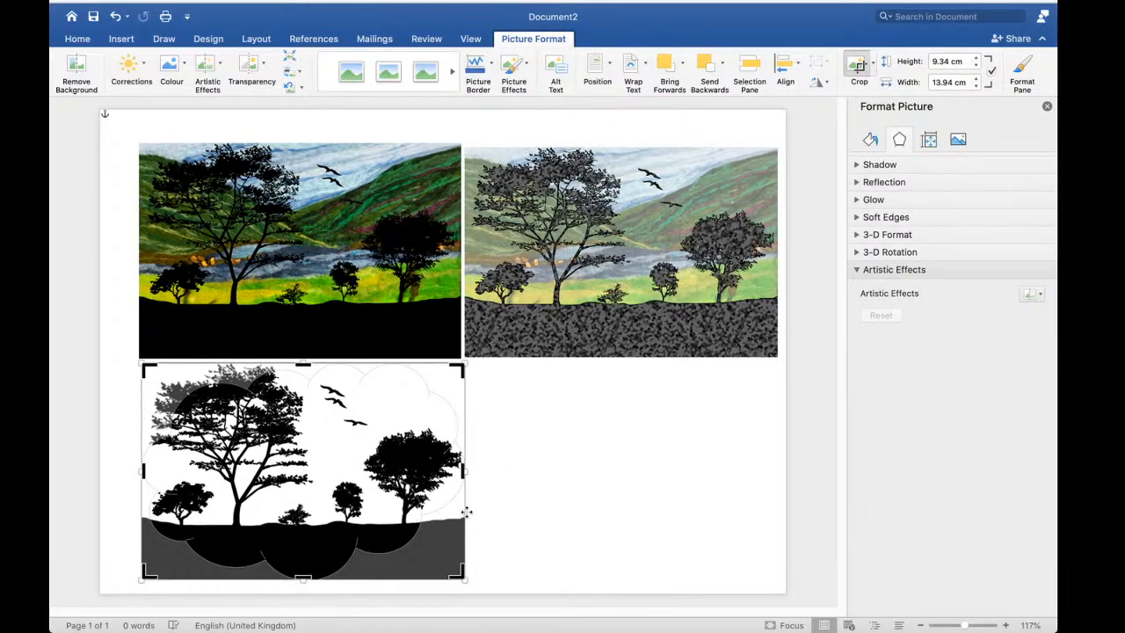
mouse_move(457, 516)
left_mouse_down()
mouse_move(494, 545)
mouse_move(455, 505)
mouse_move(465, 508)
left_mouse_up()
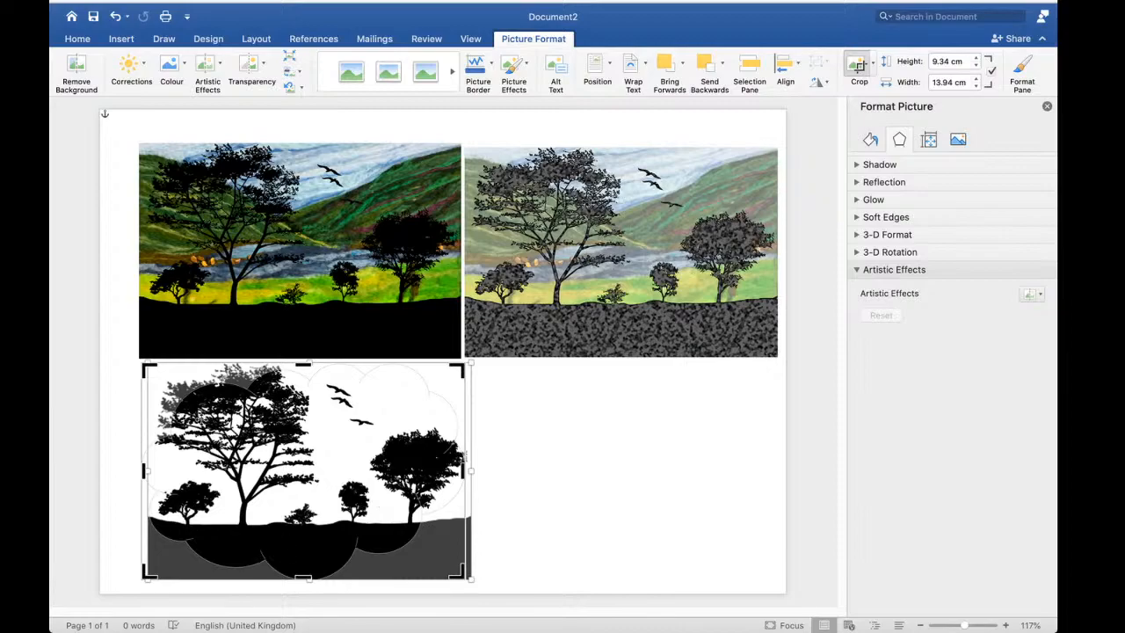
left_click(505, 473)
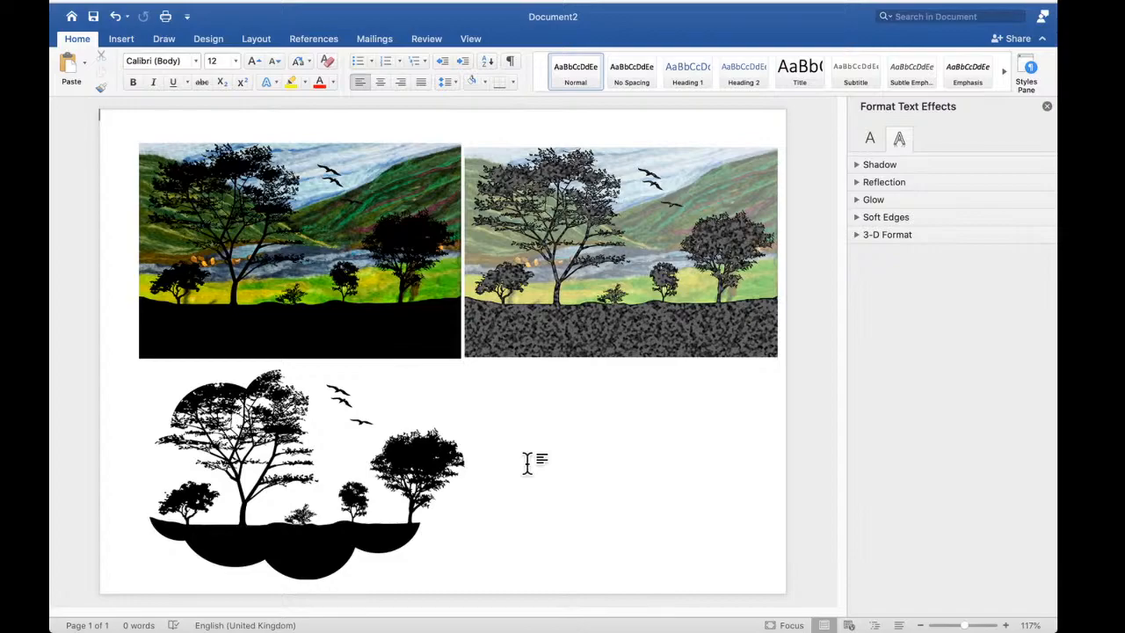
left_click(346, 464)
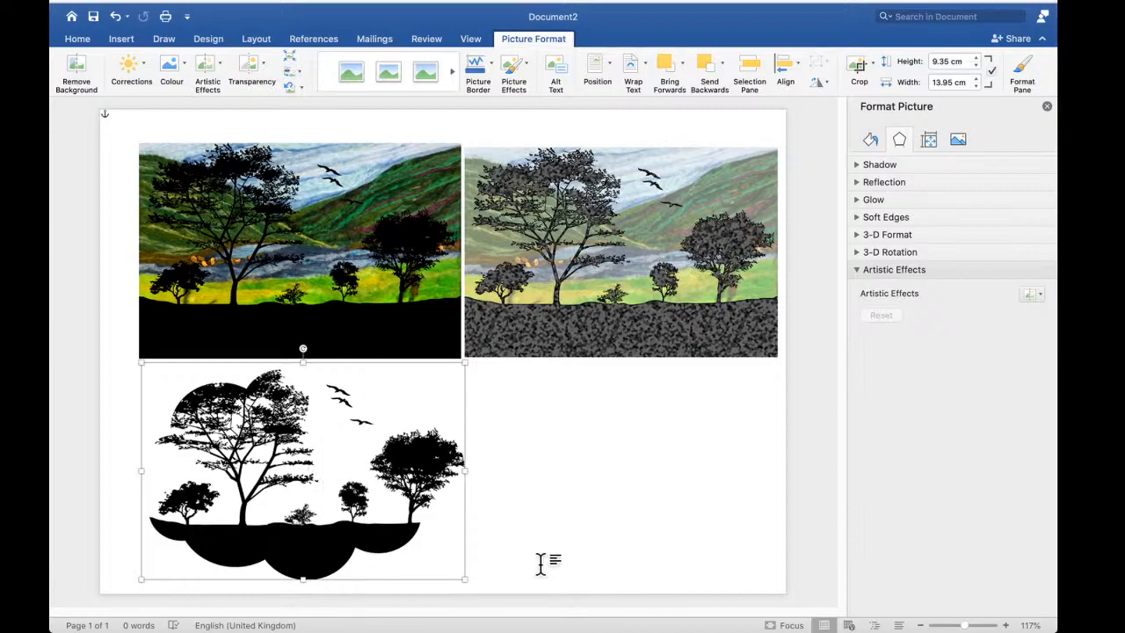
Deselect the picture in the document, switch to Chrome and open a new browser tab
left_click(659, 434)
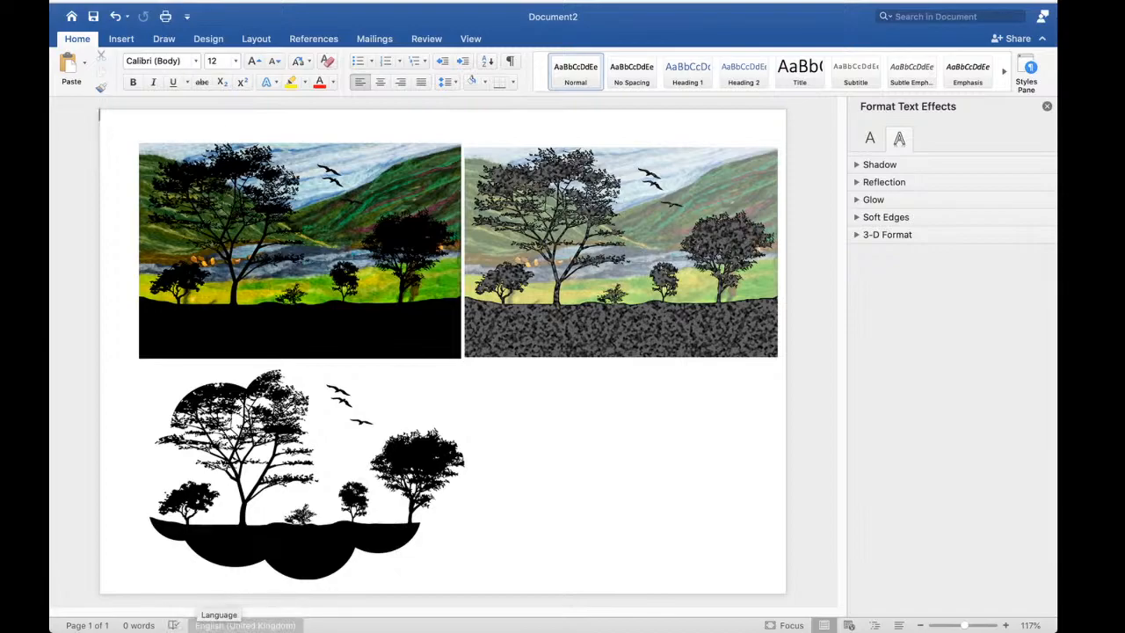
left_click(185, 607)
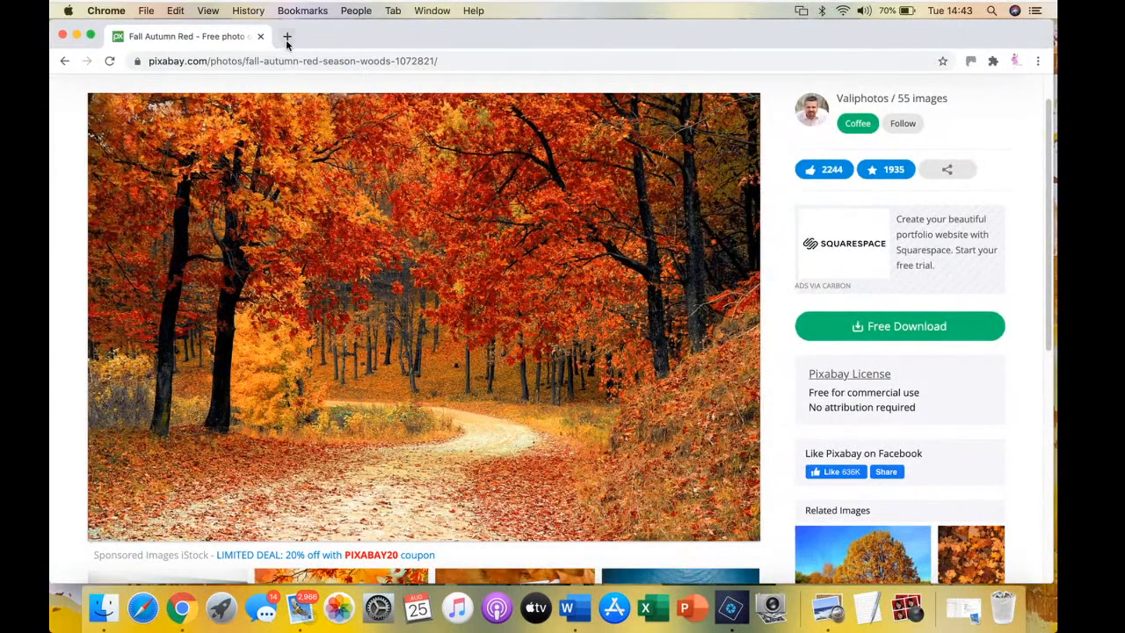
left_click(288, 38)
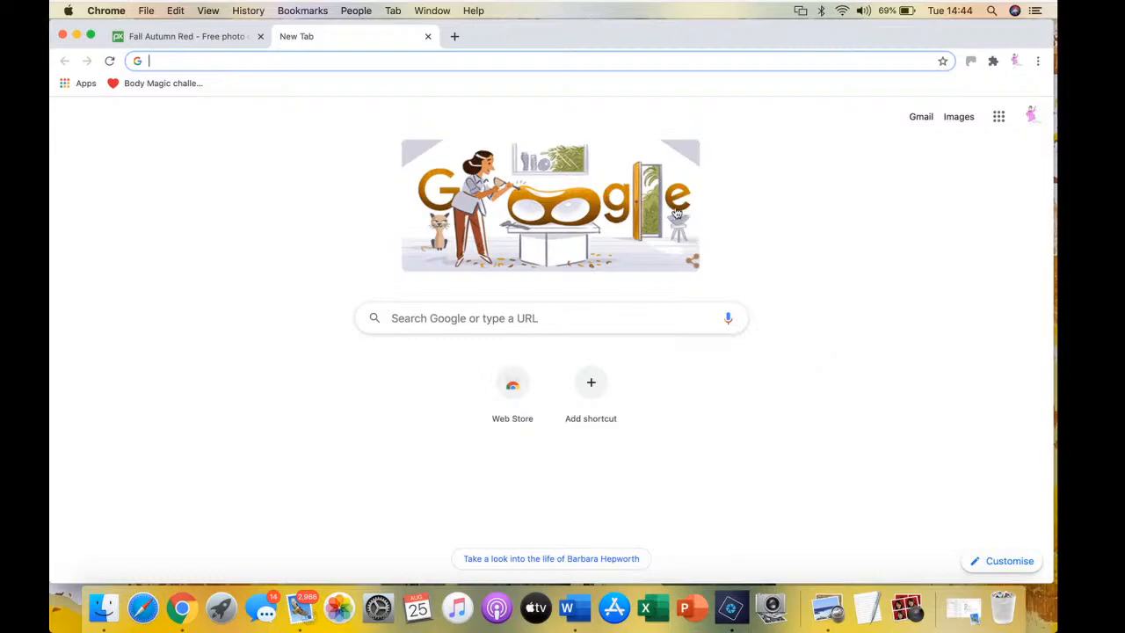
left_click(199, 39)
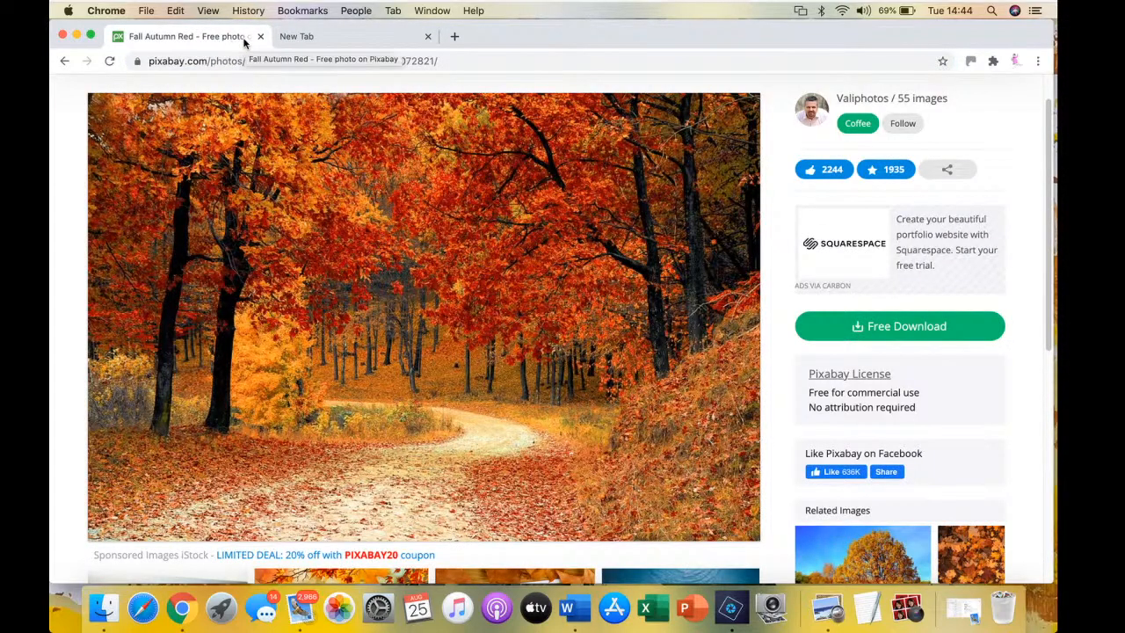
left_click(332, 40)
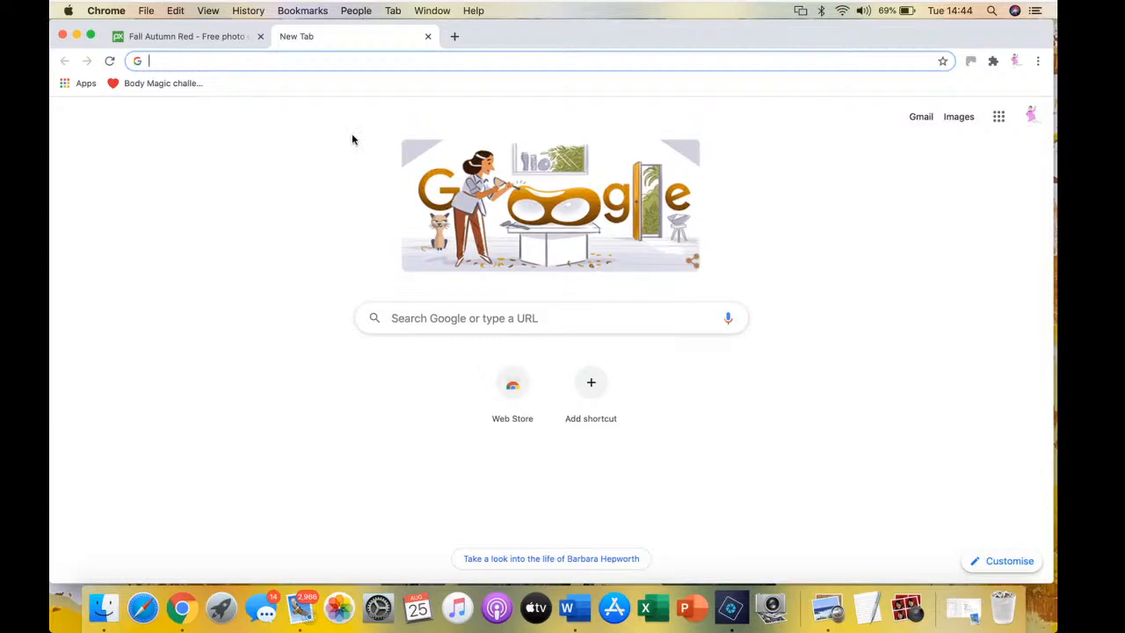
Search the web for "convertio" and open the Convertio — File Converter site
type("c")
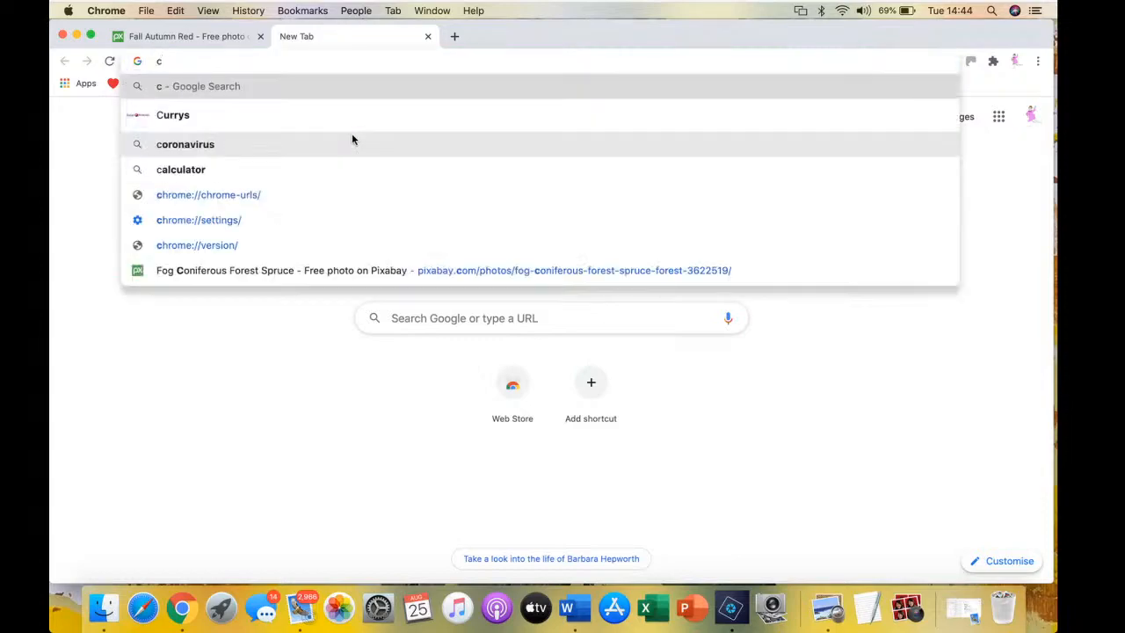
type("onver")
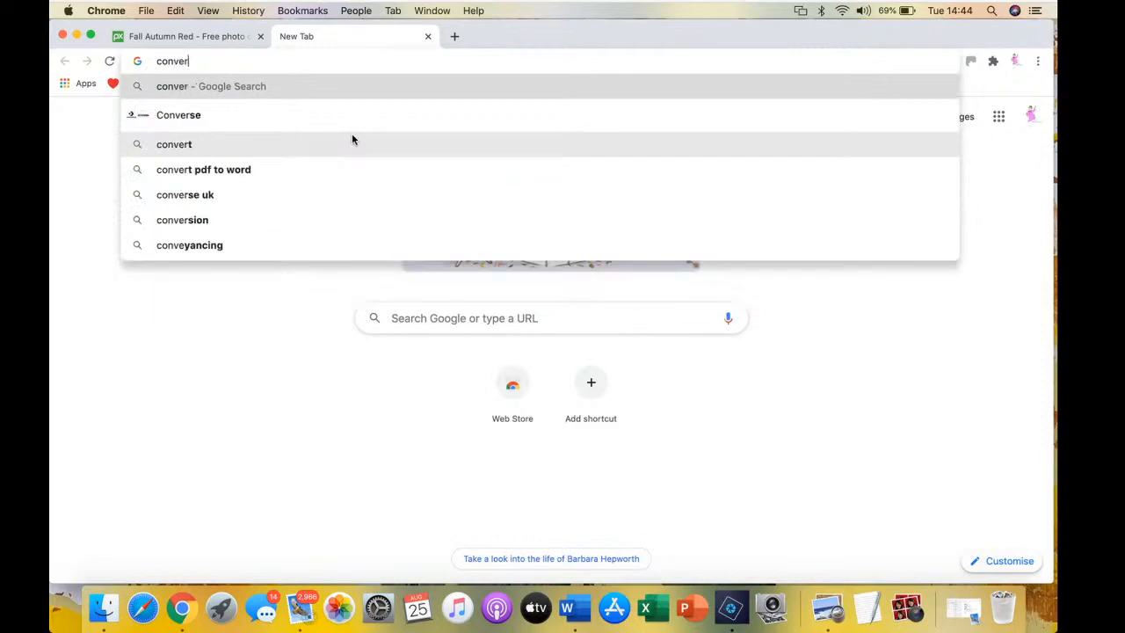
type("tio")
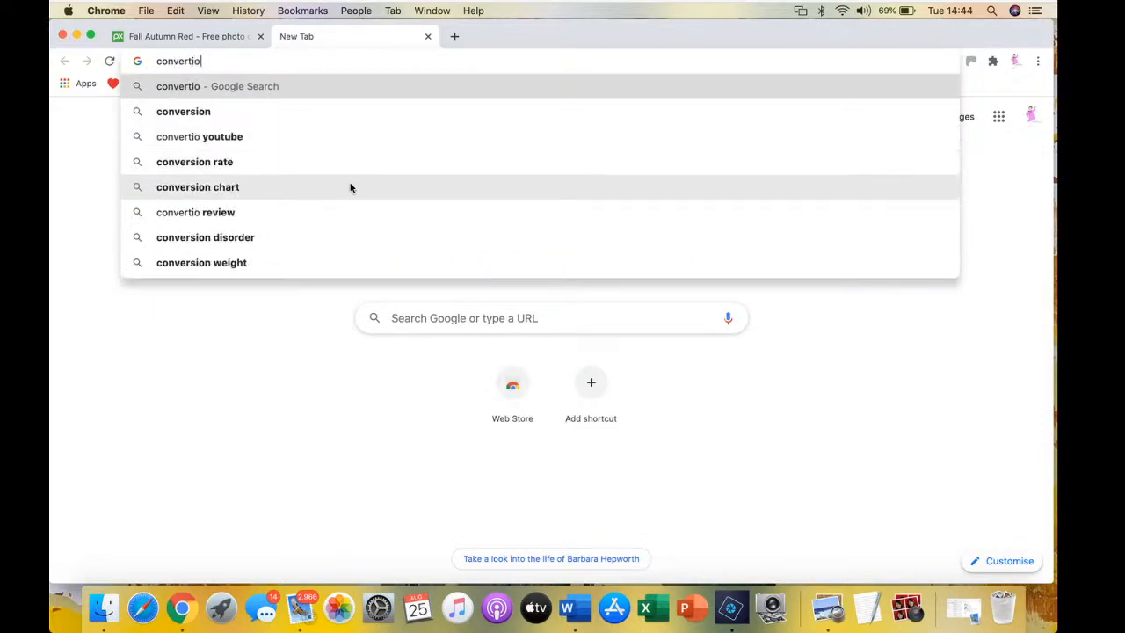
left_click(374, 97)
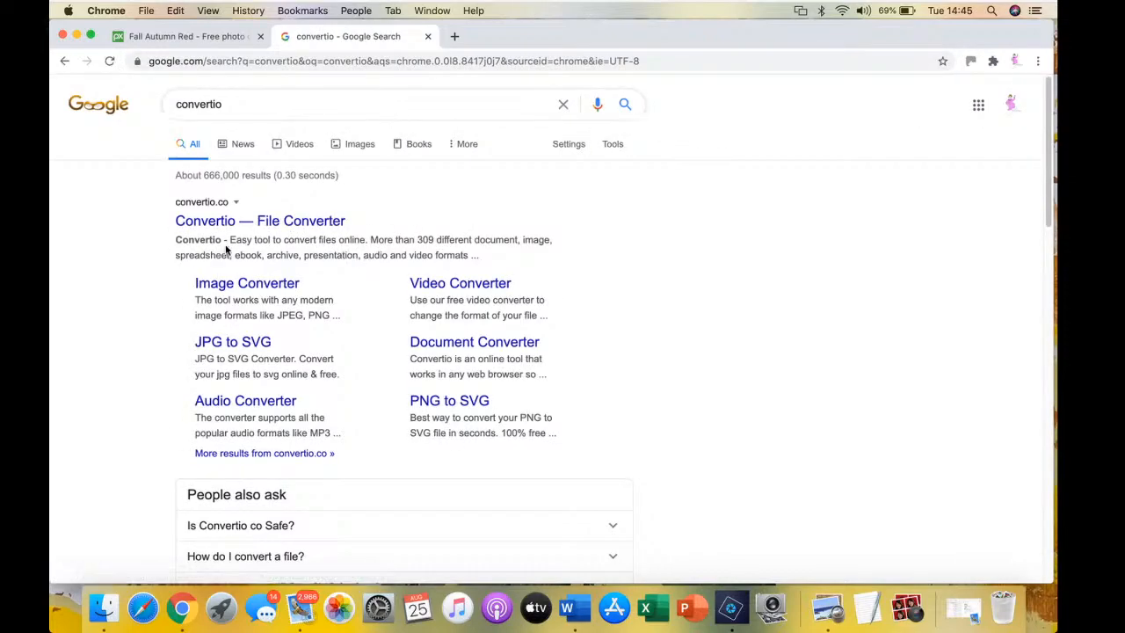
left_click(319, 223)
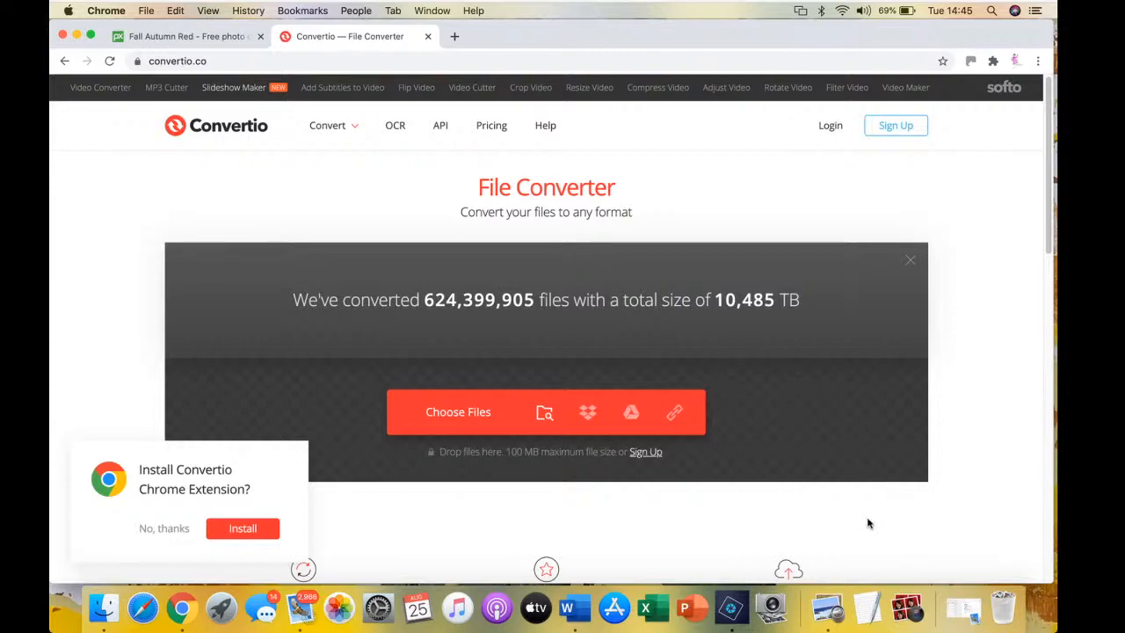
Upload birds-1302194_1280.png from the demo images folder on the NO NAME drive to the file converter
left_click(462, 413)
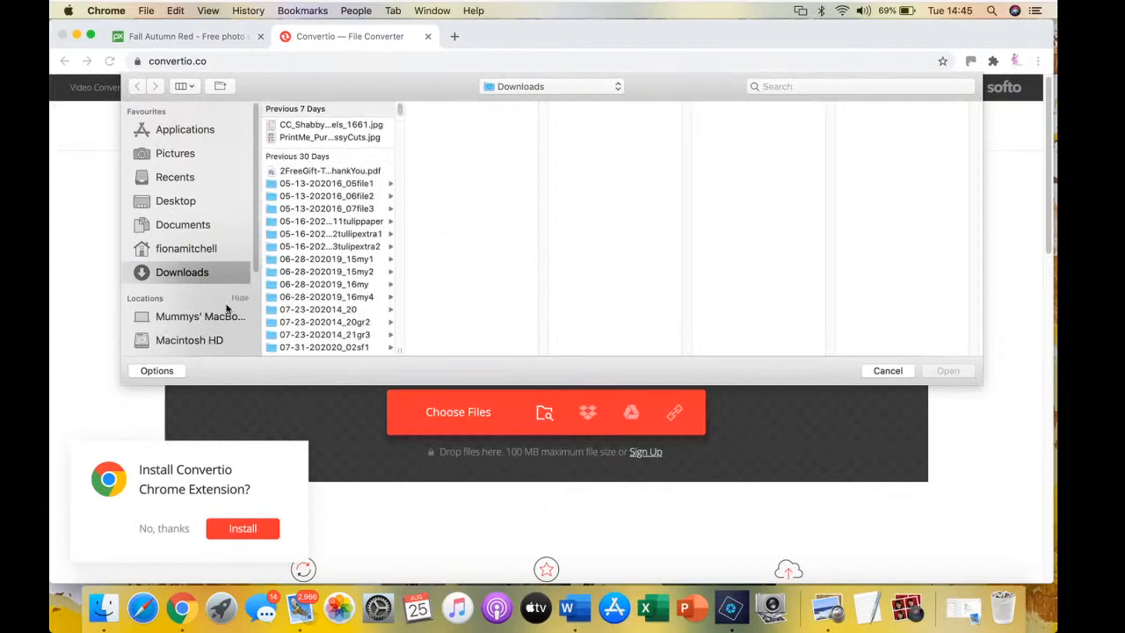
scroll(219, 255, "down", 3)
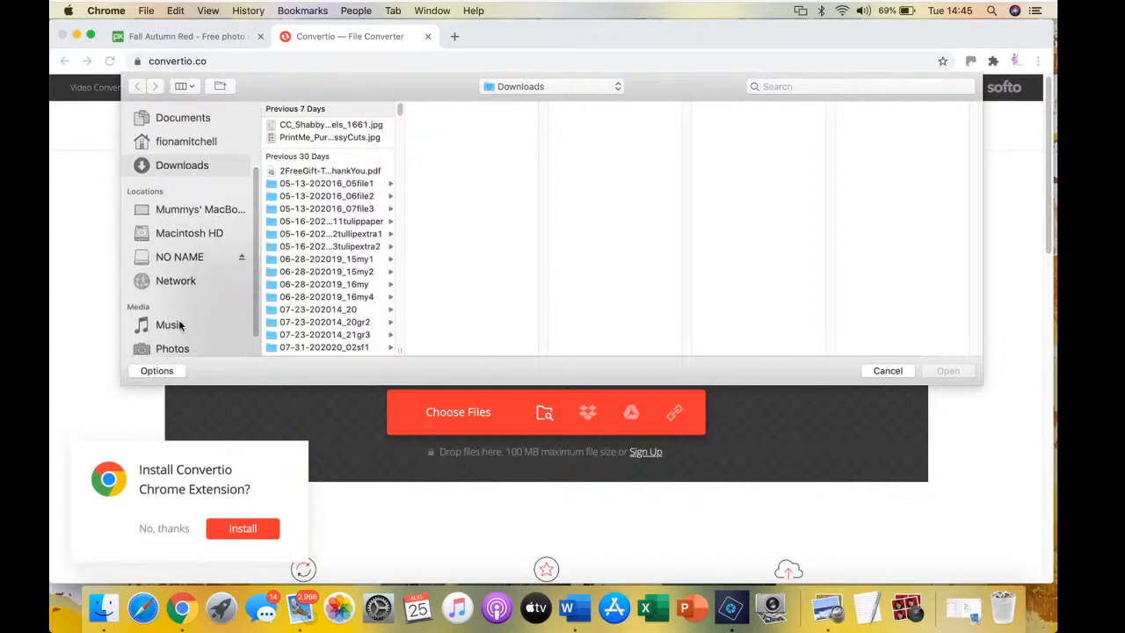
scroll(260, 294, "down", 2)
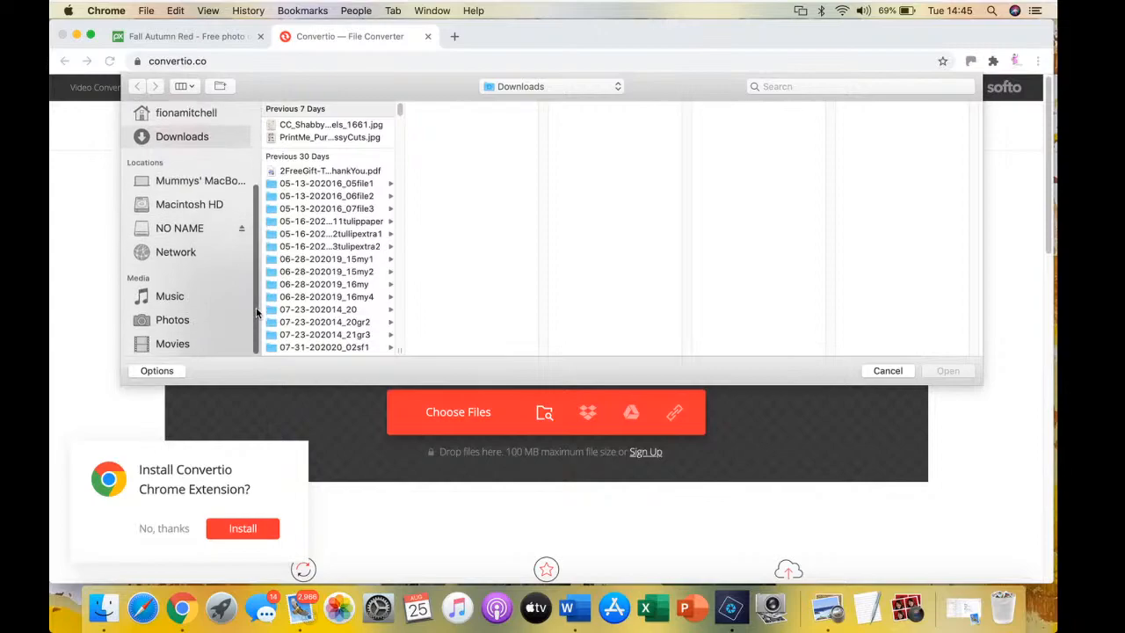
left_click(187, 229)
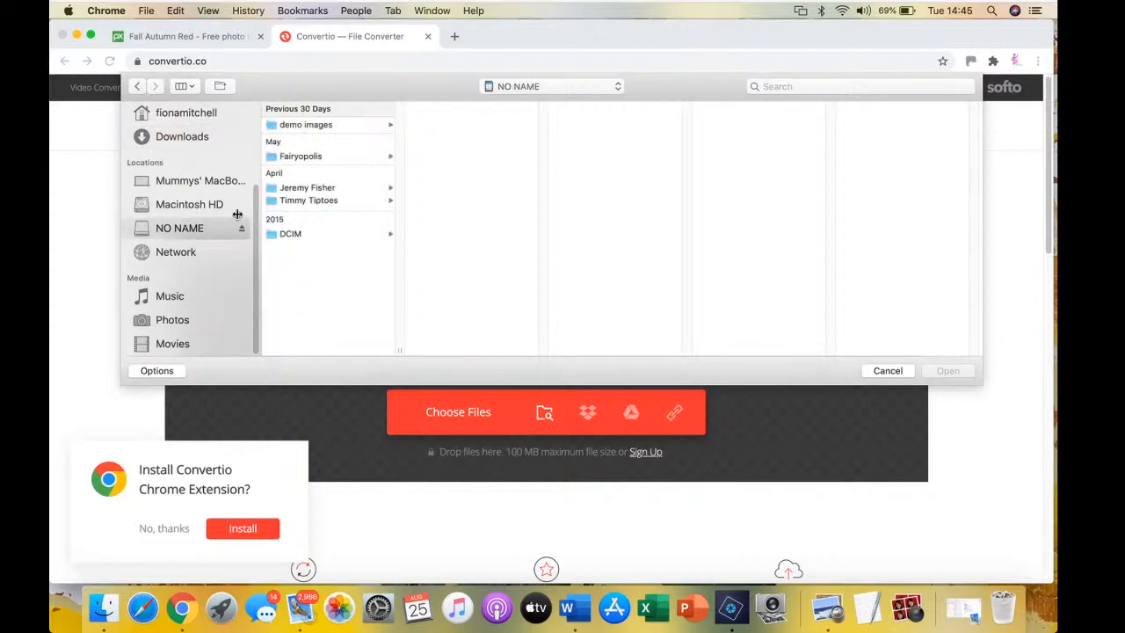
left_click(339, 128)
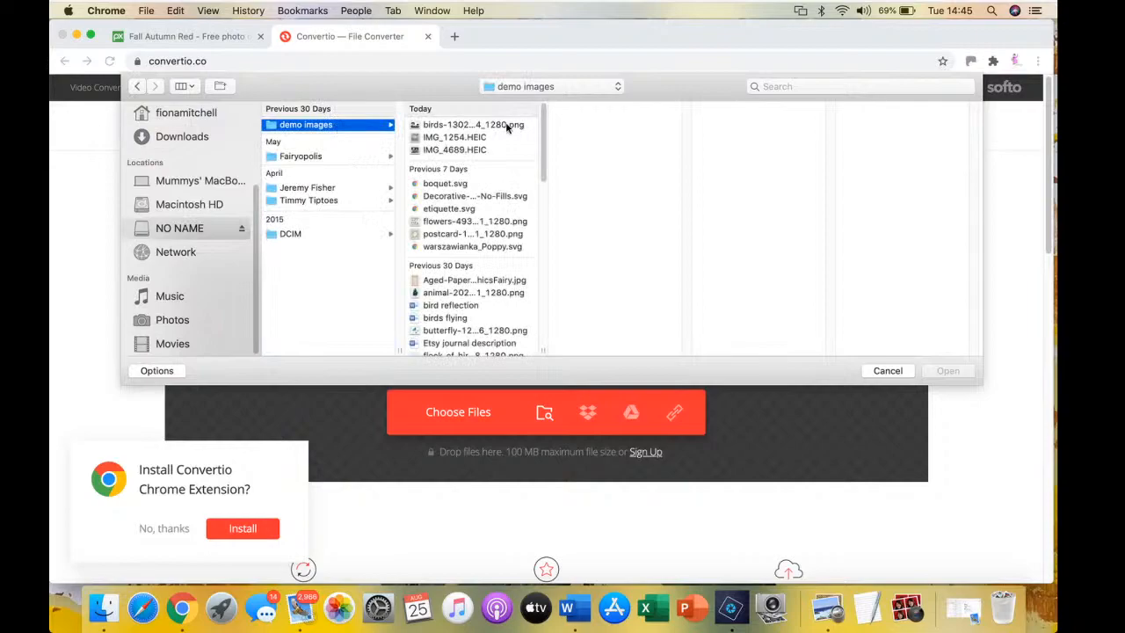
left_click(508, 129)
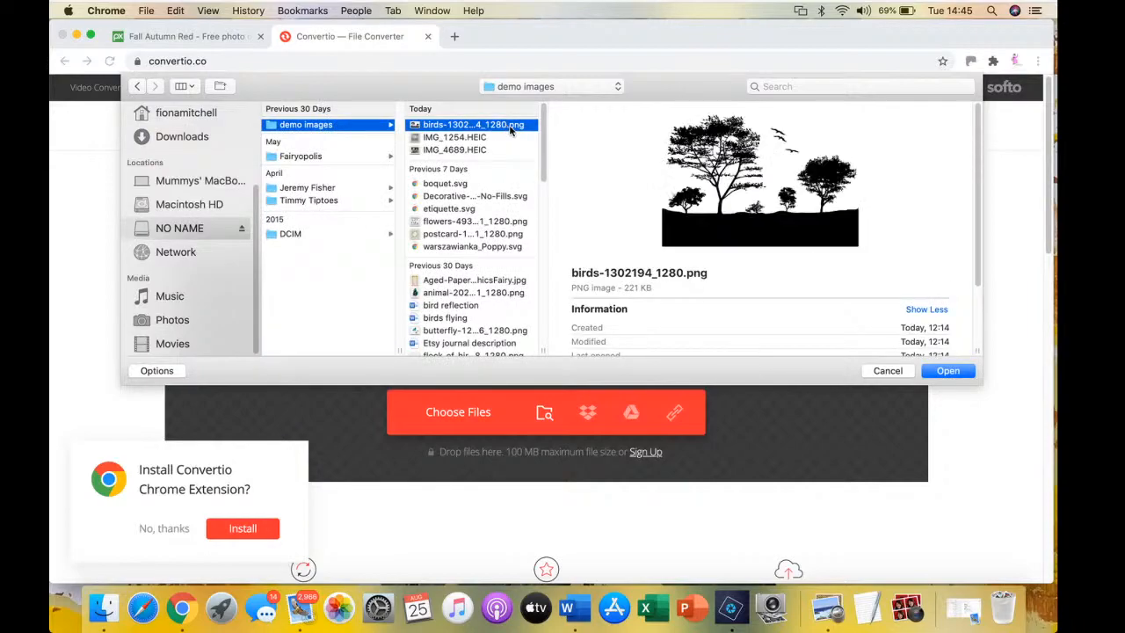
left_click(948, 371)
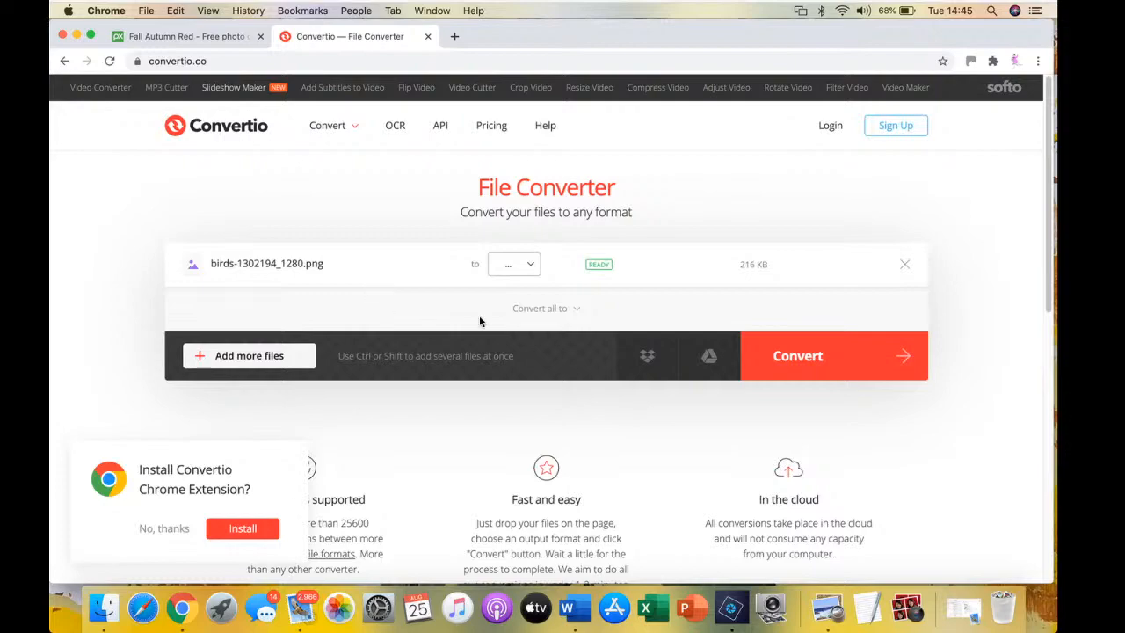
Convert the uploaded birds PNG to the SVG vector format and download the converted file
left_click(532, 272)
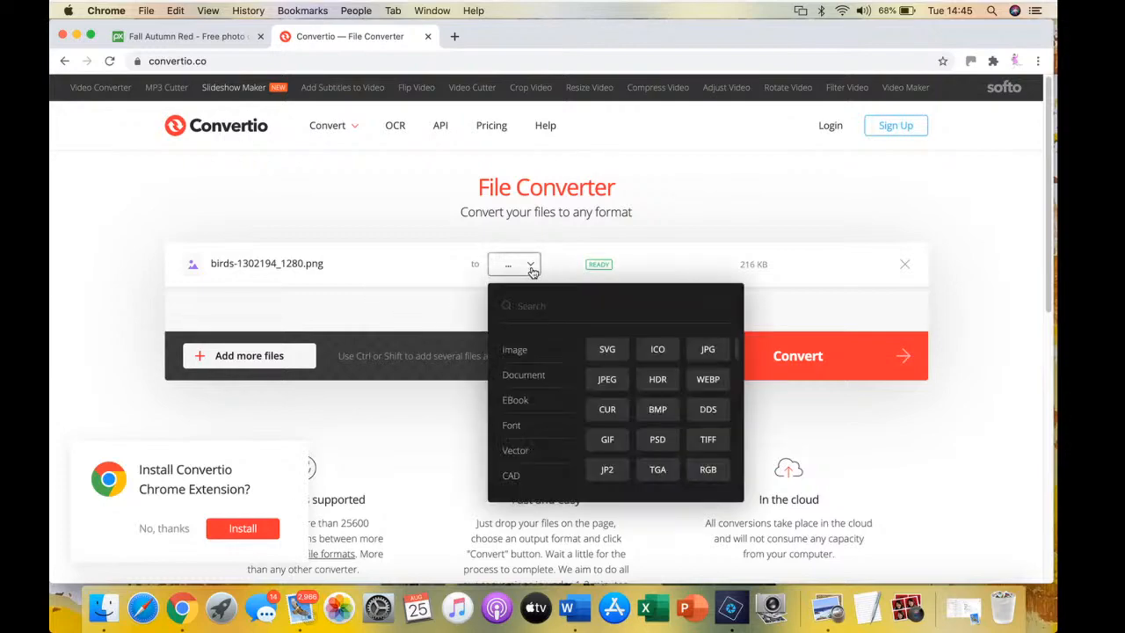
mouse_move(515, 454)
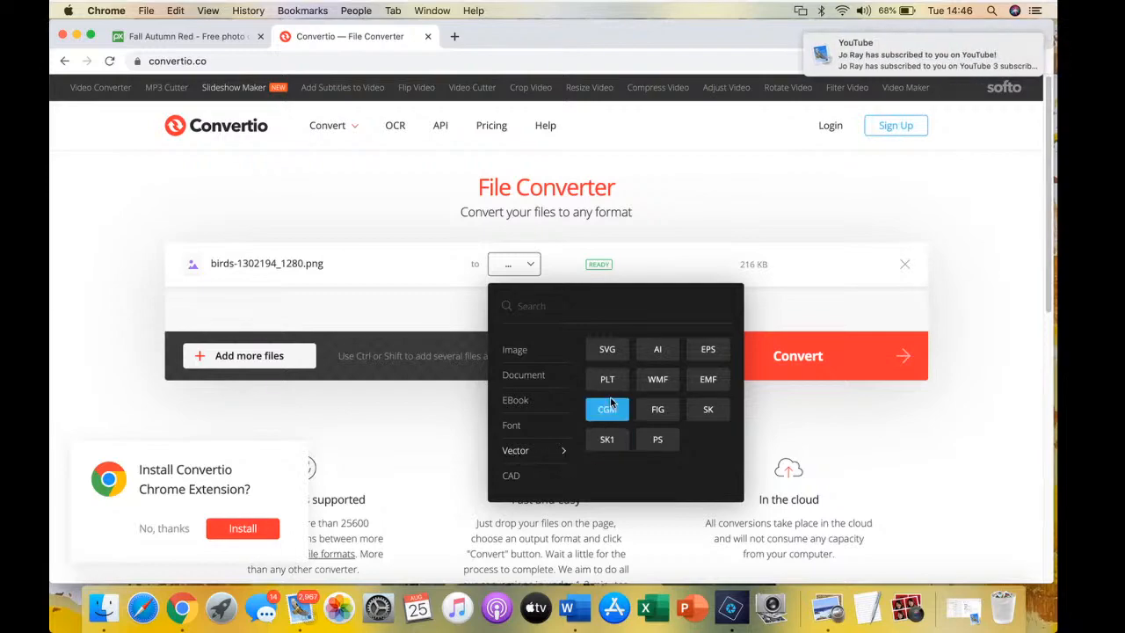
left_click(607, 350)
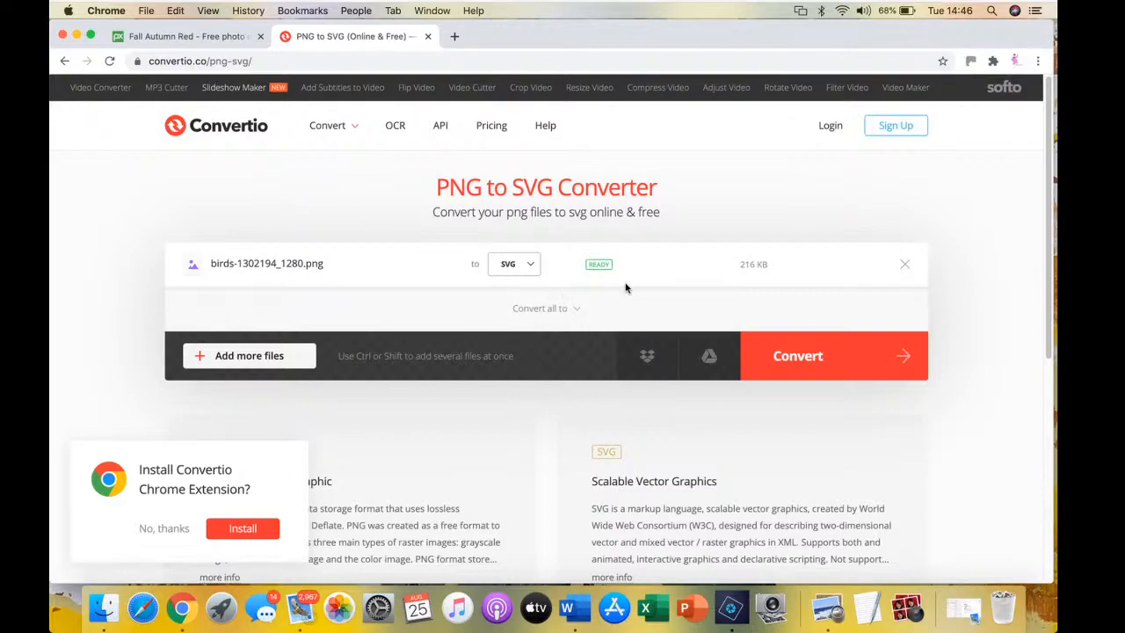
left_click(799, 360)
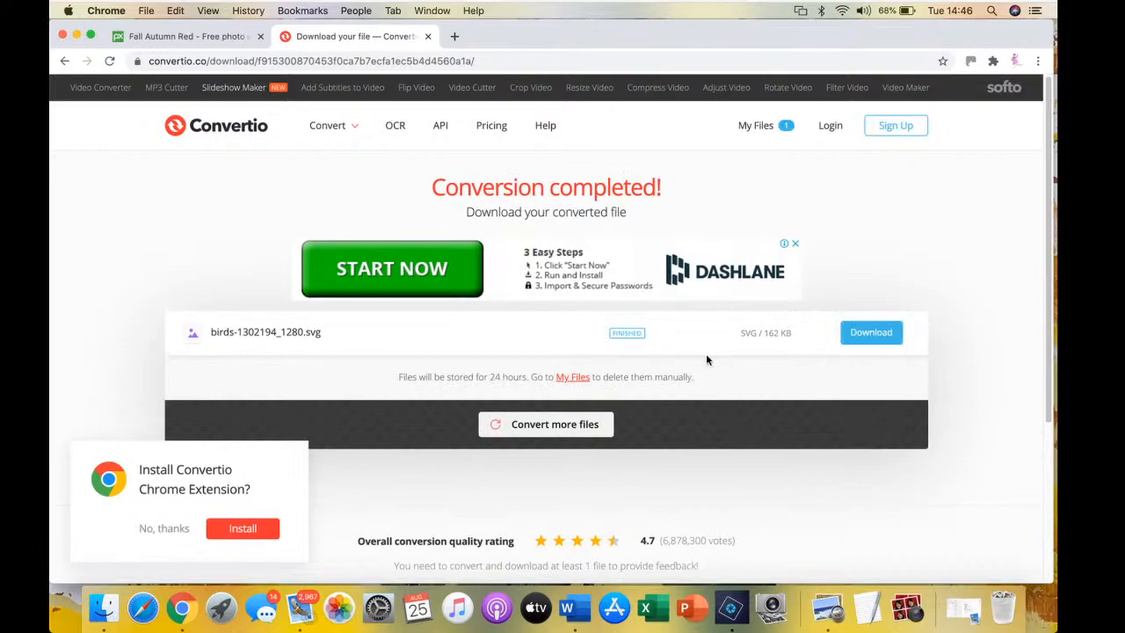
left_click(872, 333)
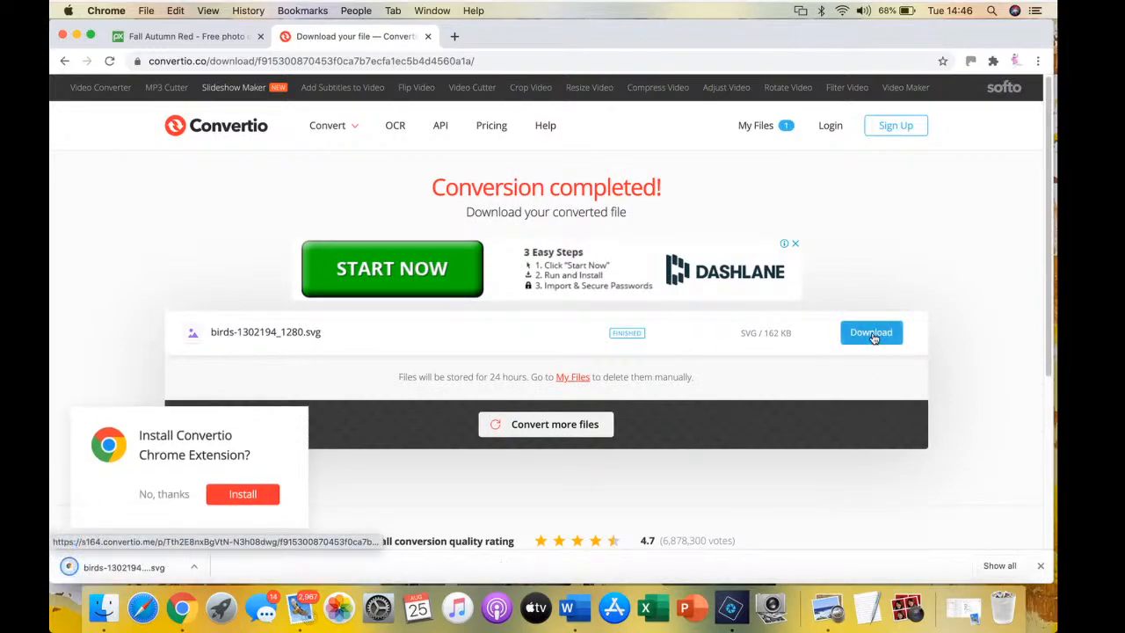
left_click(872, 334)
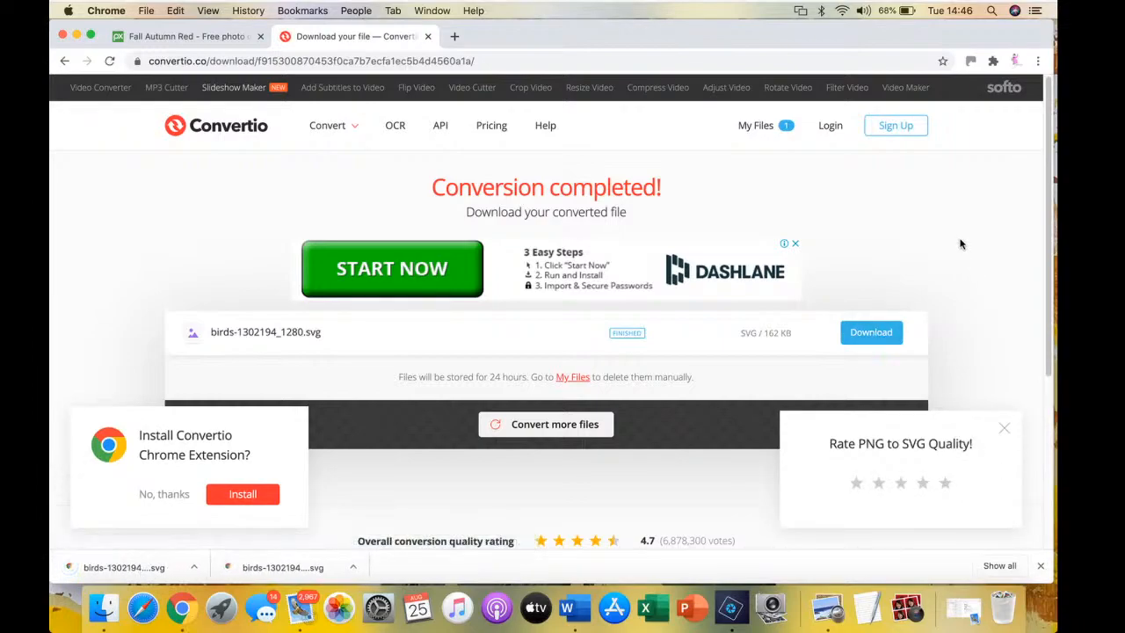
Check the Downloads folder in Finder for the converted SVG file and close the Finder window
left_click(102, 616)
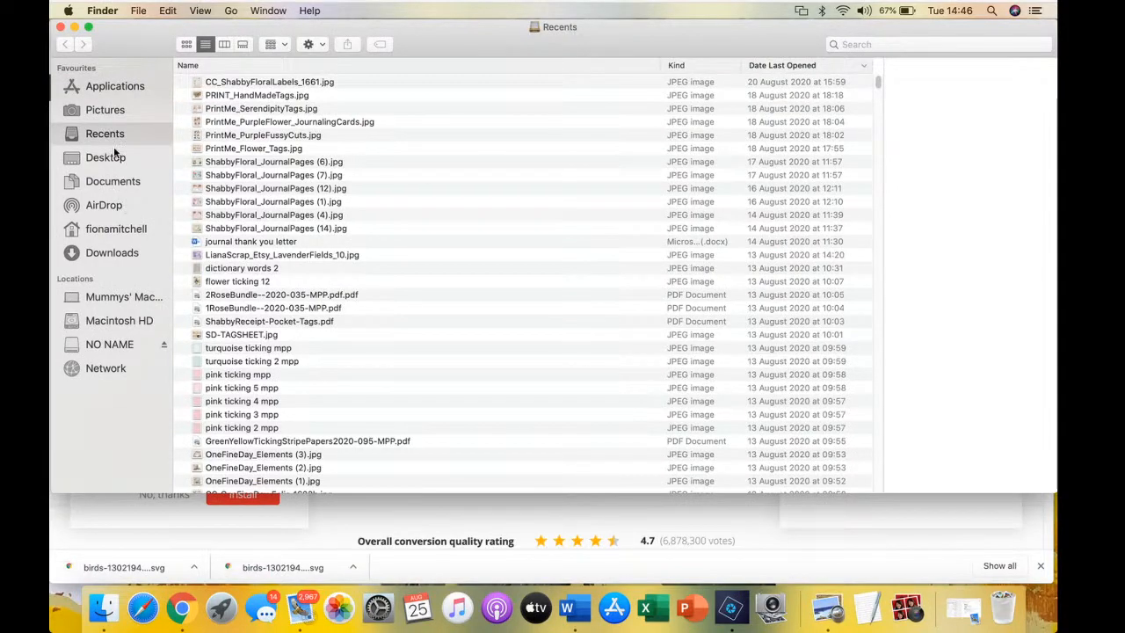
left_click(120, 252)
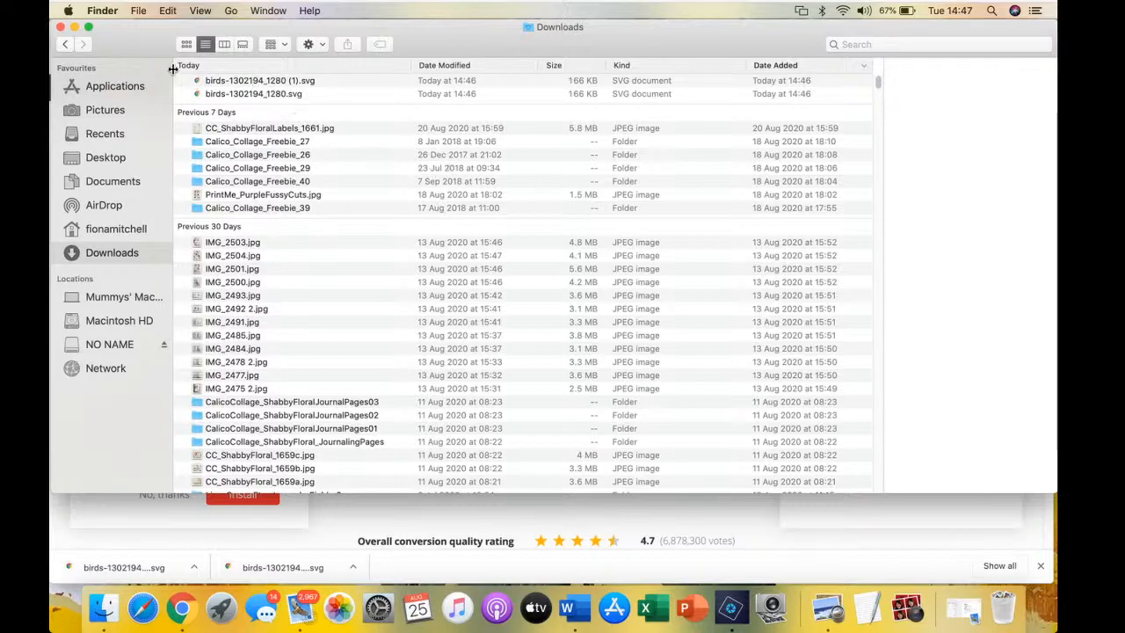
left_click(60, 28)
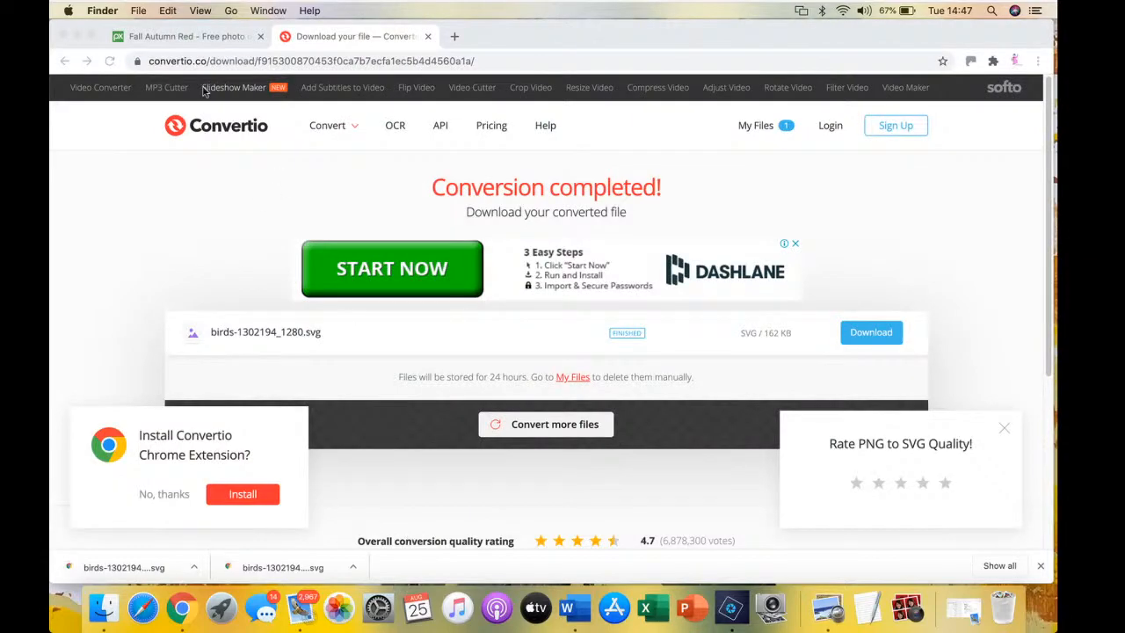
Minimise the browser, switch to Word and insert birds-1302194_1280.svg from the Downloads folder as a picture
left_click(77, 35)
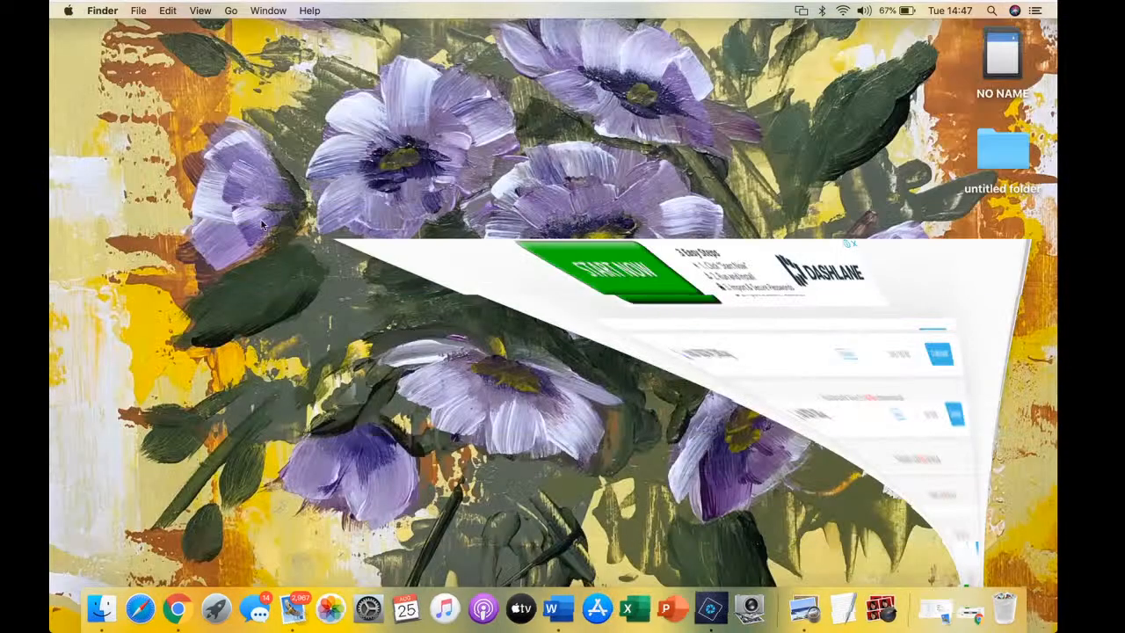
left_click(569, 617)
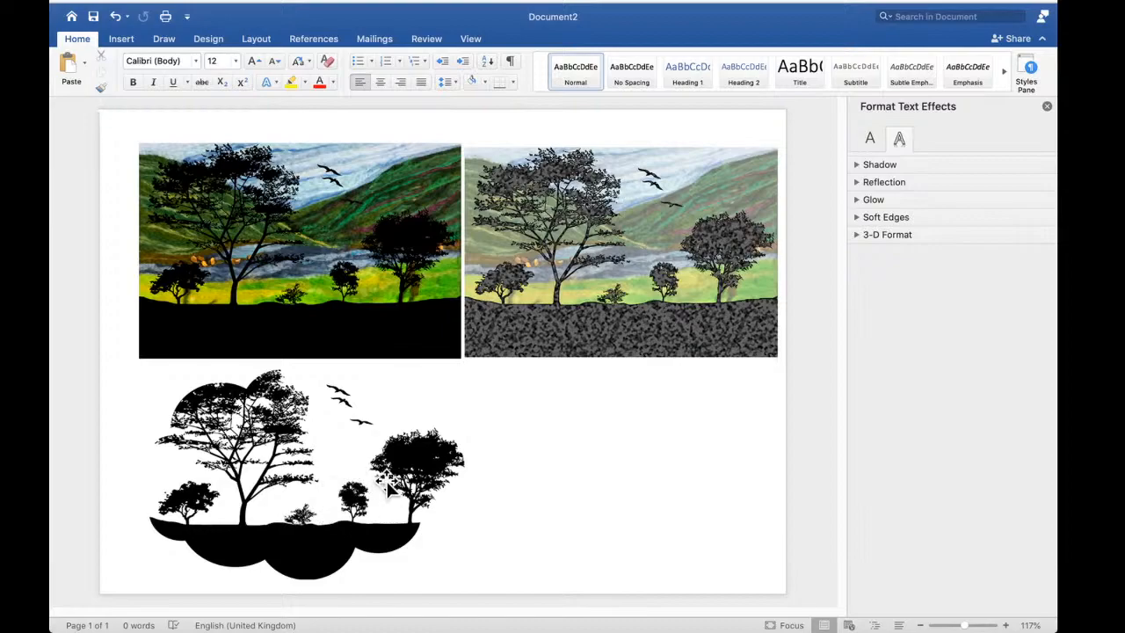
left_click(121, 41)
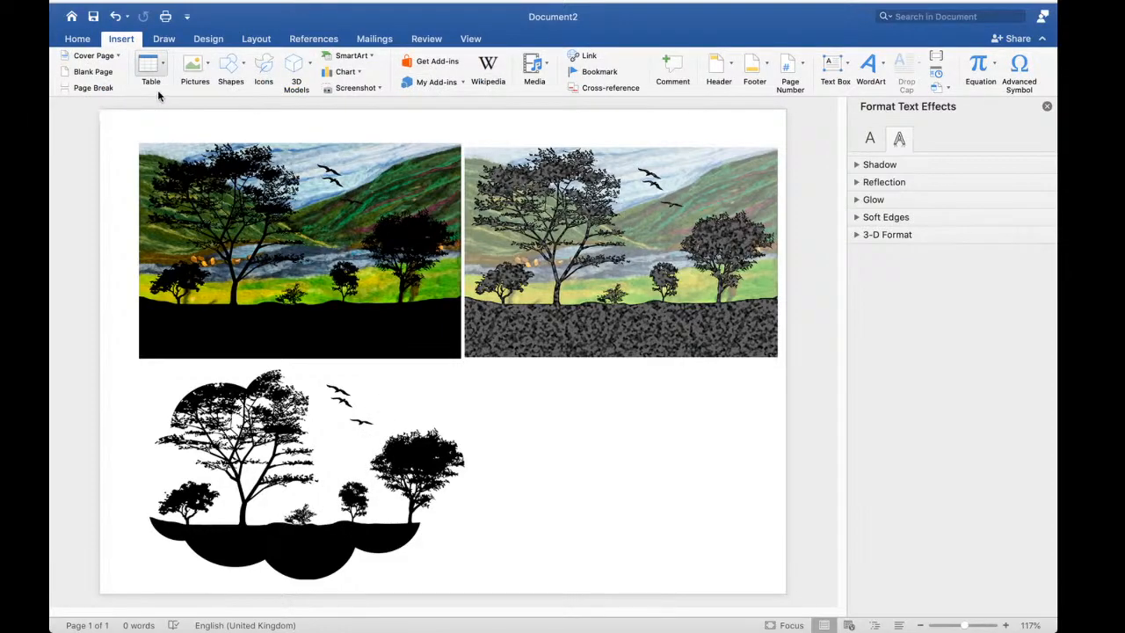
left_click(209, 69)
left_click(224, 107)
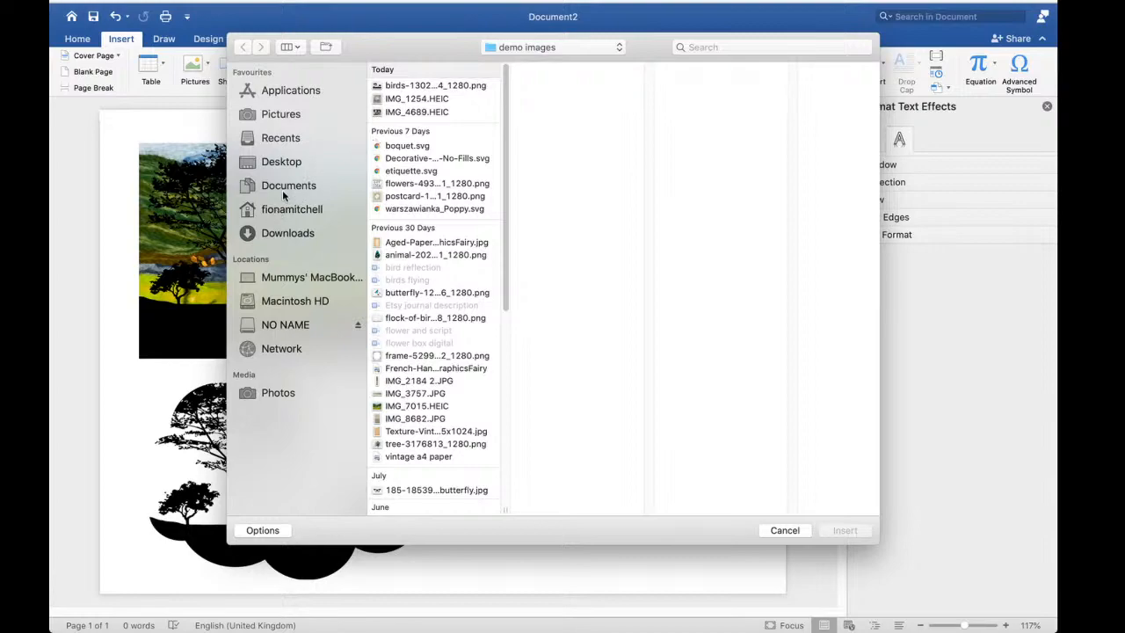
left_click(289, 235)
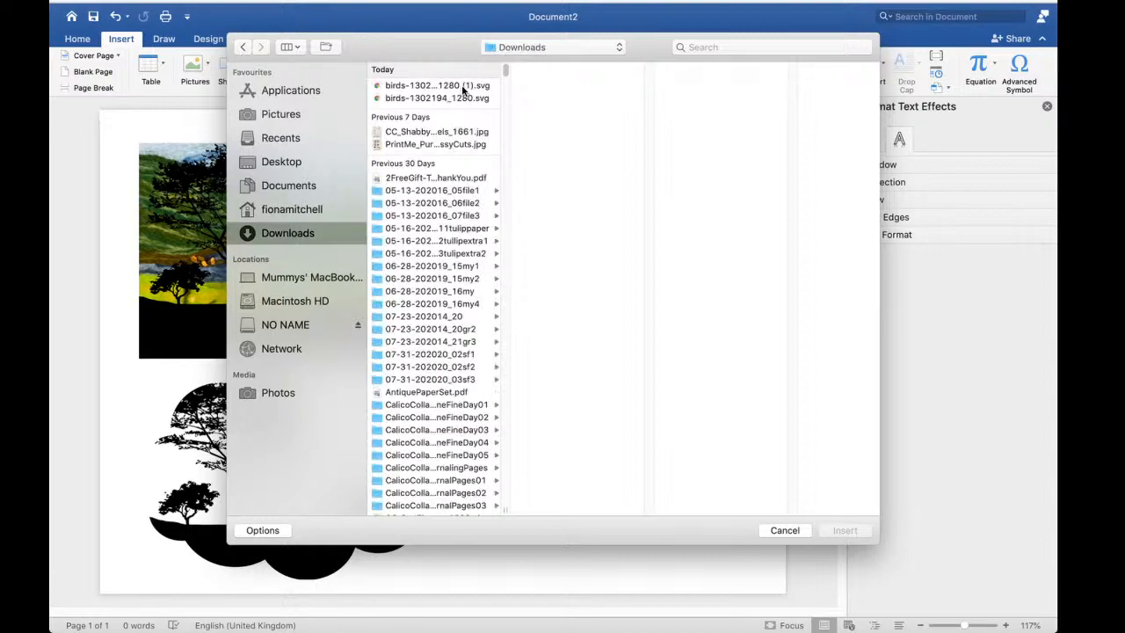
left_click(463, 97)
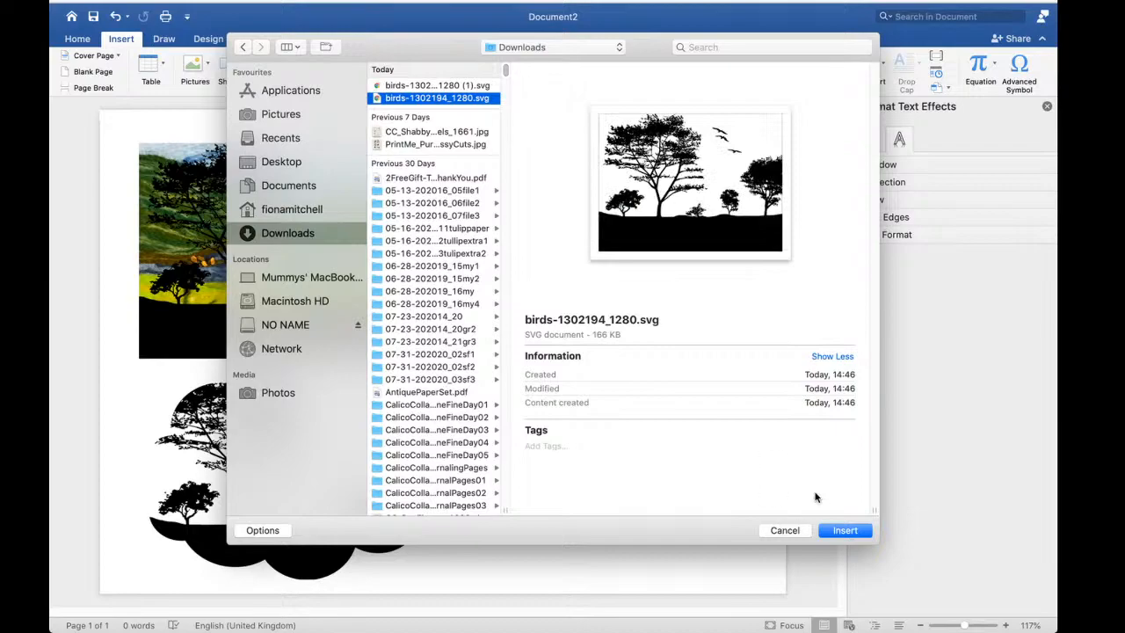
left_click(845, 530)
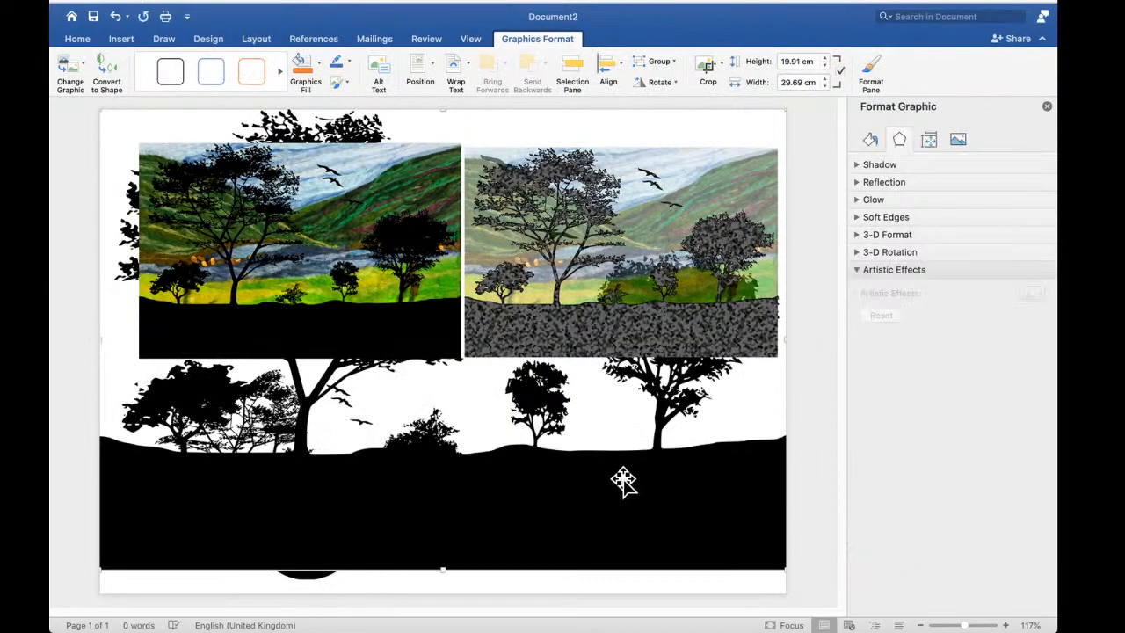
Set the inserted SVG graphic's text wrapping to In Front of Text
right_click(622, 480)
mouse_move(670, 493)
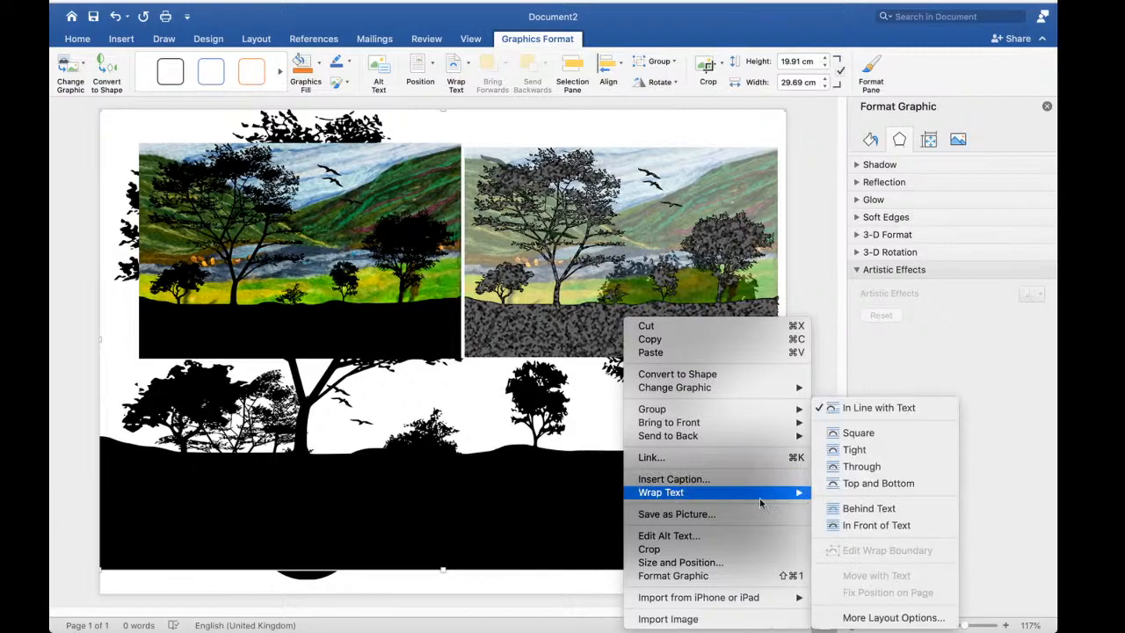
left_click(856, 525)
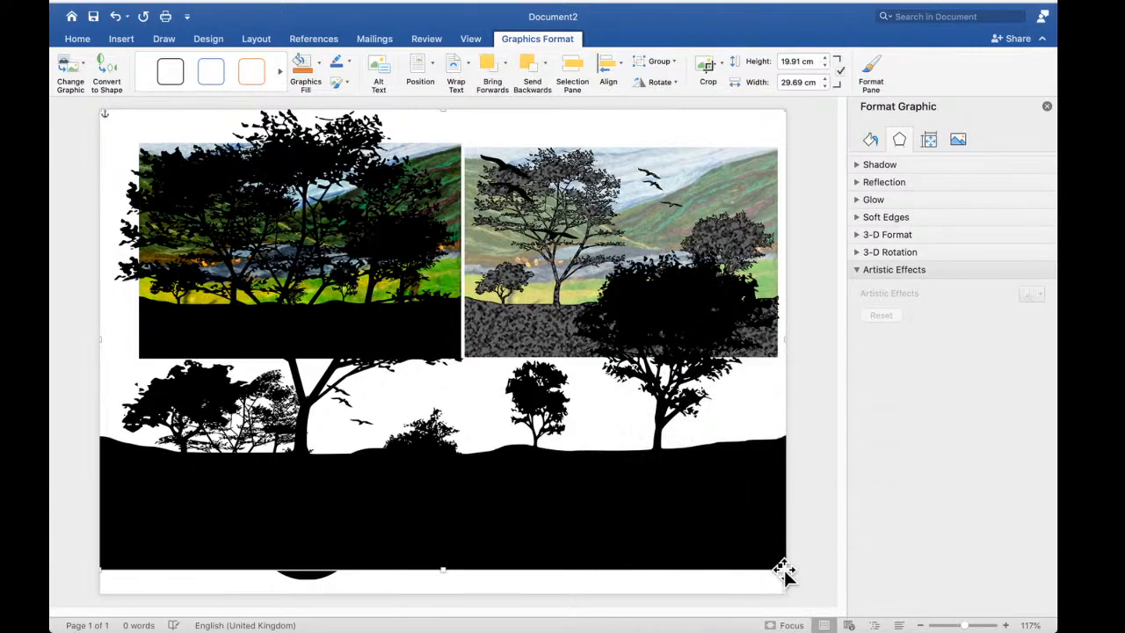
Shrink the SVG silhouette to about 15.2 cm wide in the page's lower-right corner and move the other three pictures clear of it
left_click_drag(781, 571, 630, 501)
left_click_drag(568, 464, 720, 545)
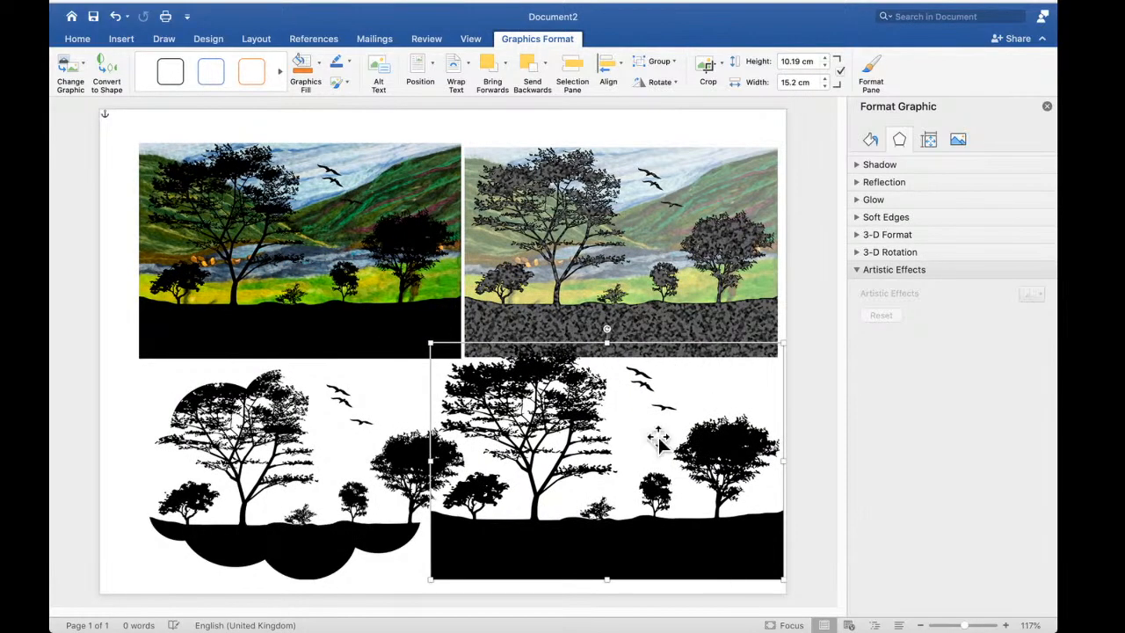
left_click_drag(621, 273, 621, 239)
left_click_drag(427, 244, 428, 218)
left_click_drag(339, 459, 297, 440)
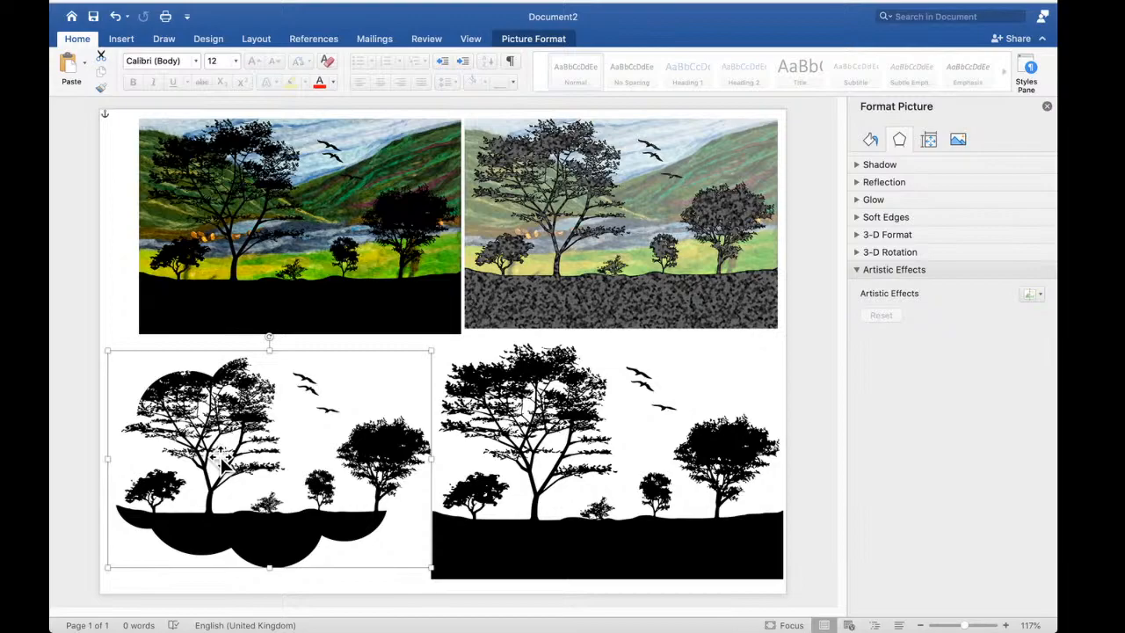
Delete the cloud-shaped cropped silhouette picture and centre the SVG graphic beneath the two landscape pictures
key("BackSpace")
left_click_drag(535, 498, 428, 568)
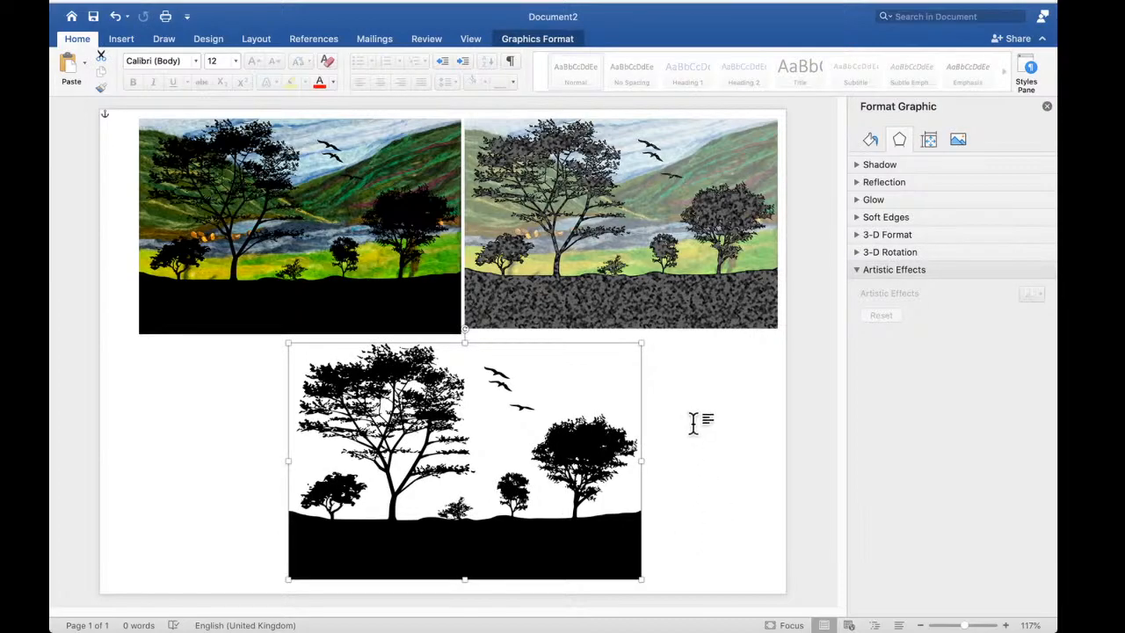
Convert the SVG silhouette graphic to a shape, keeping its solid fill after trying no fill
left_click(870, 141)
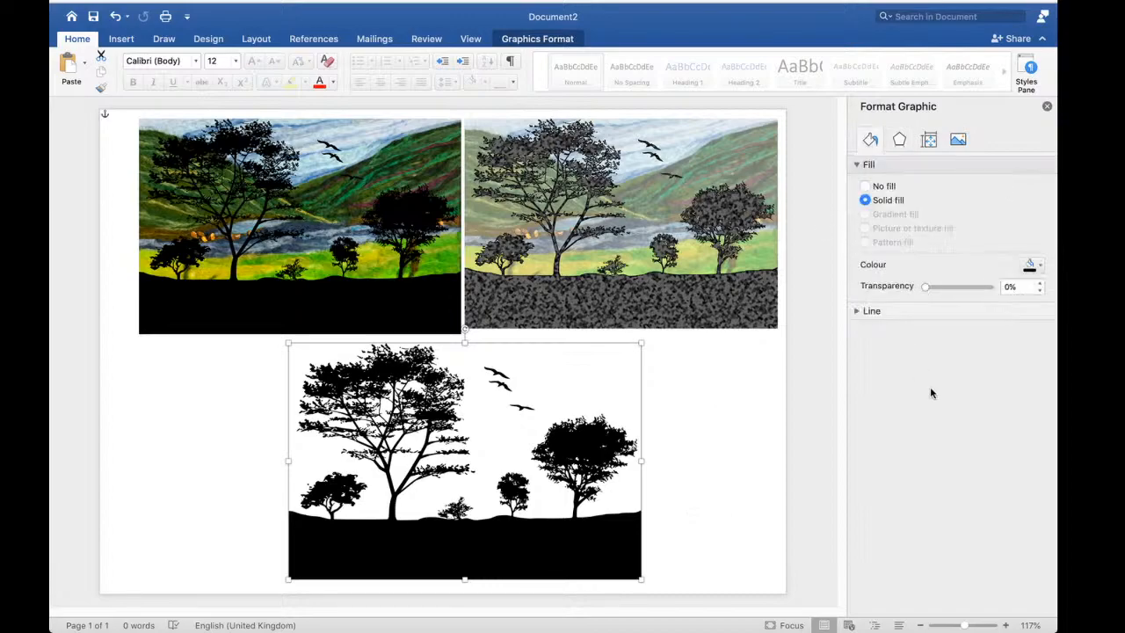
left_click(864, 187)
left_click(865, 200)
left_click(520, 41)
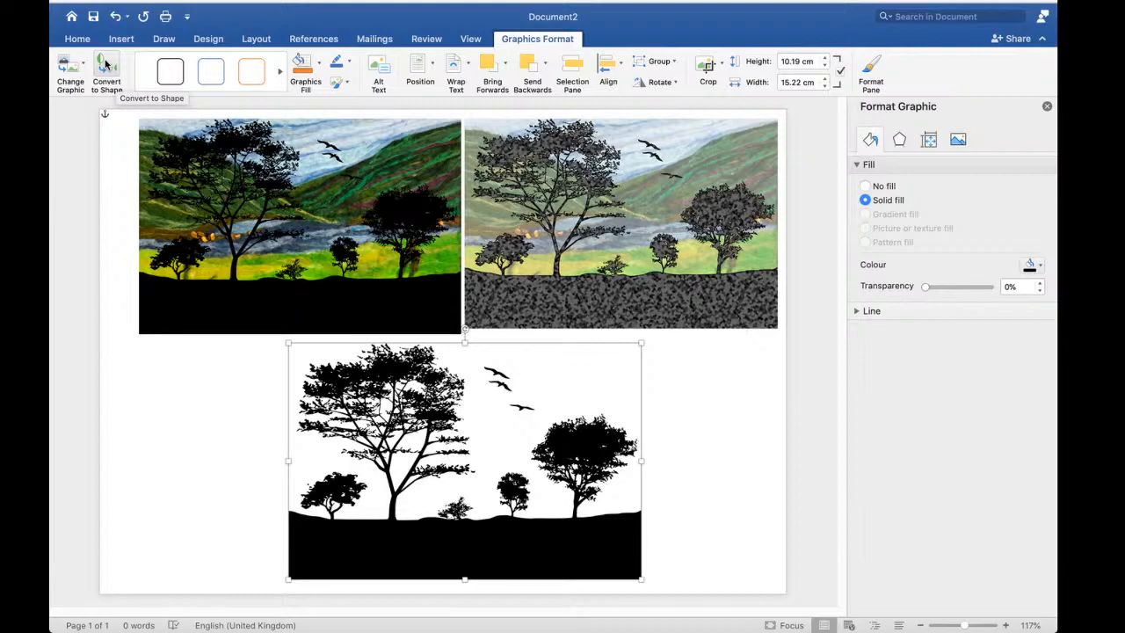
left_click(105, 65)
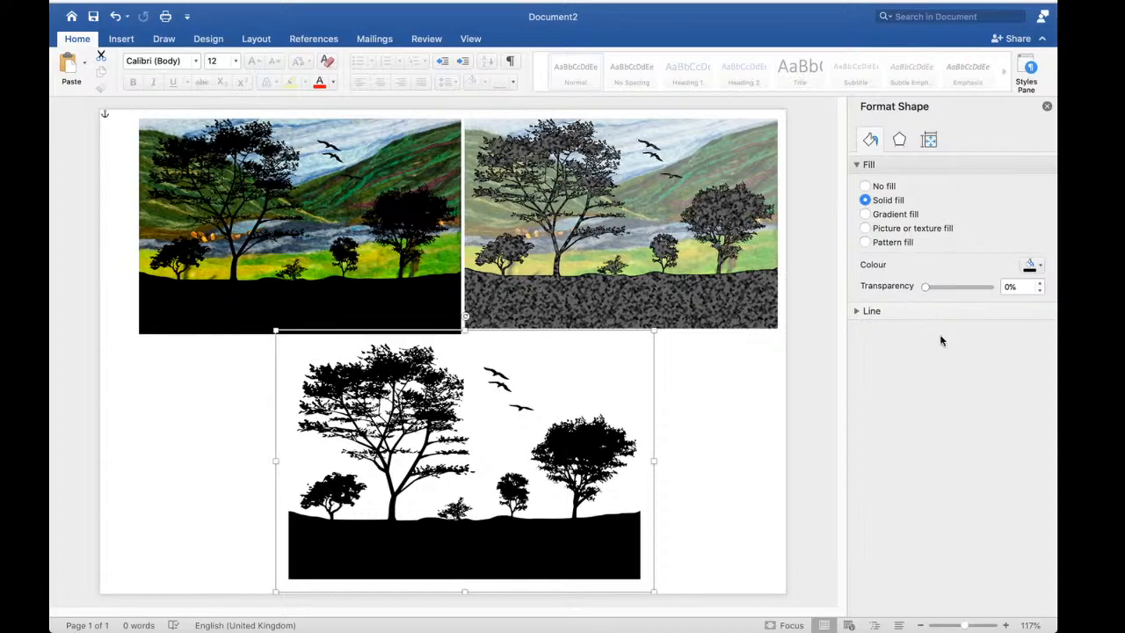
Apply a picture fill of the felted landscape to the converted silhouette shape and deselect it
left_click(867, 230)
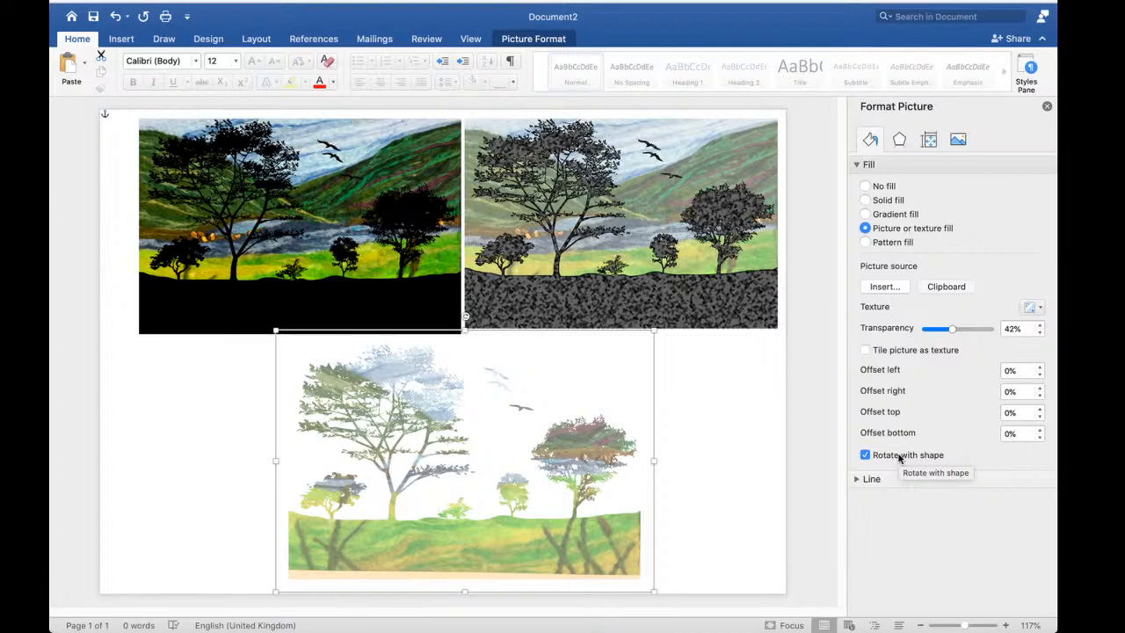
left_click(734, 463)
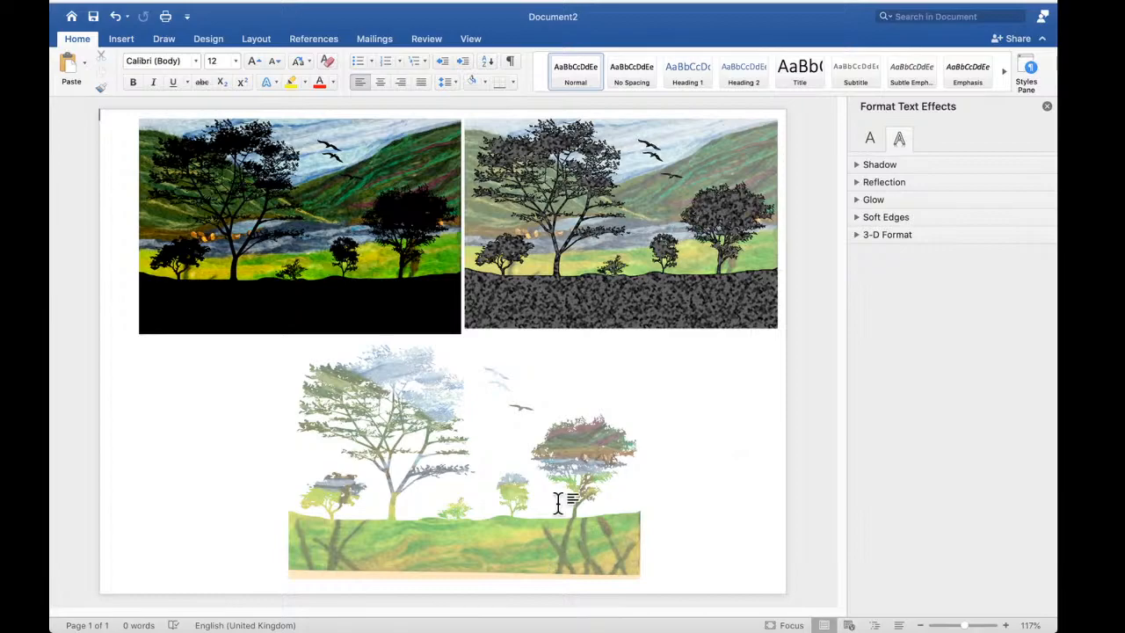
Set the picture transparency of the filled silhouette shape to 0%
left_click(555, 538)
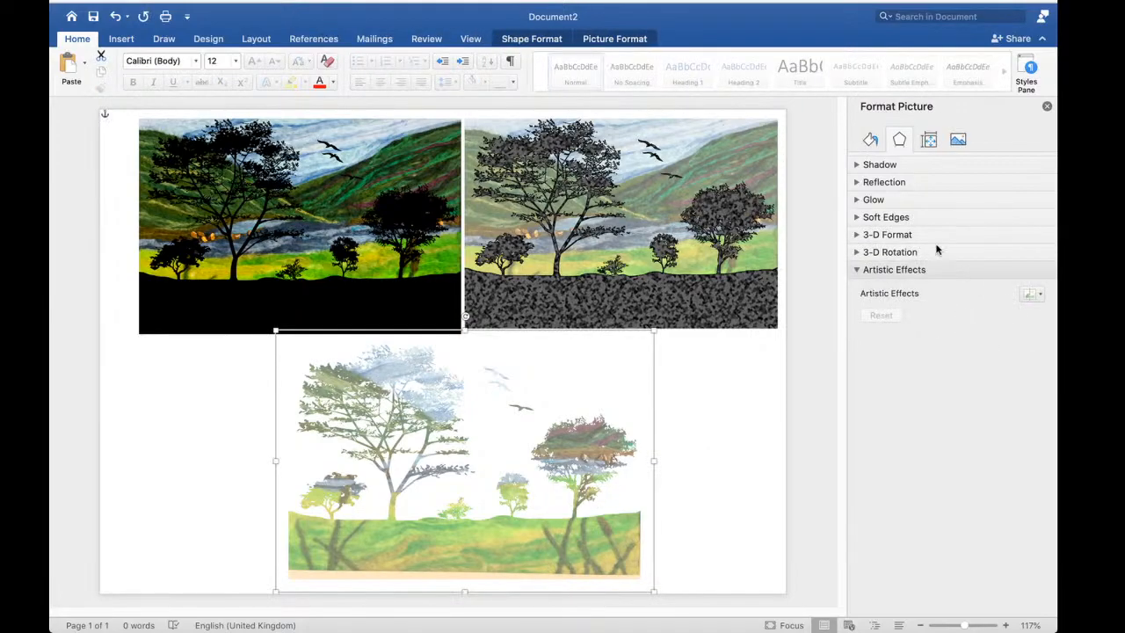
left_click(870, 141)
left_click(958, 142)
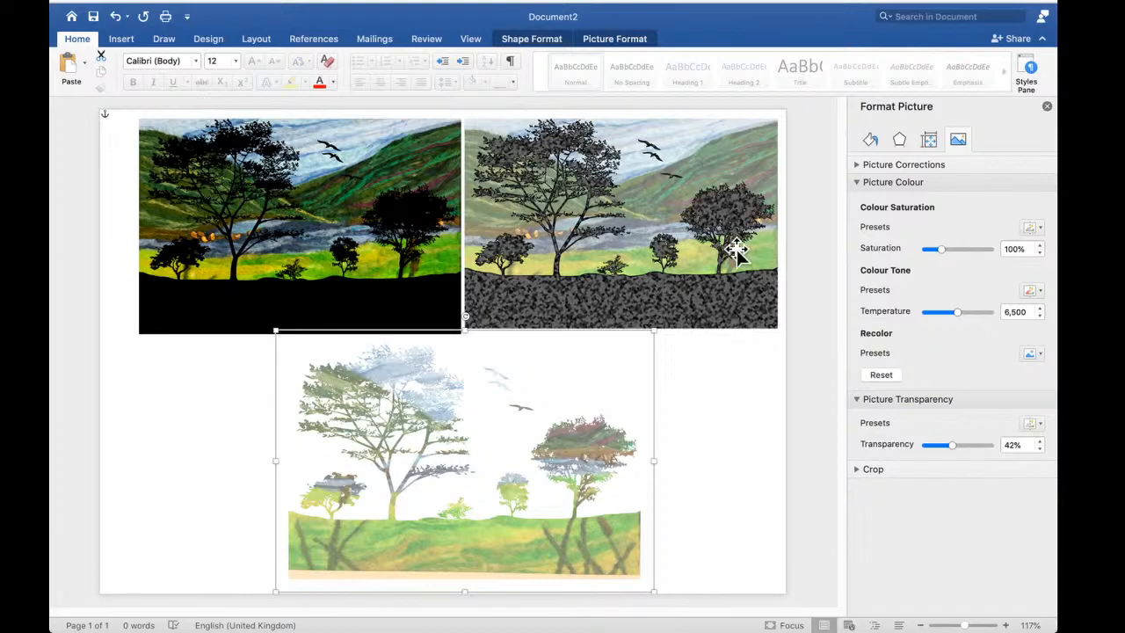
left_click(923, 446)
left_click_drag(923, 448, 916, 452)
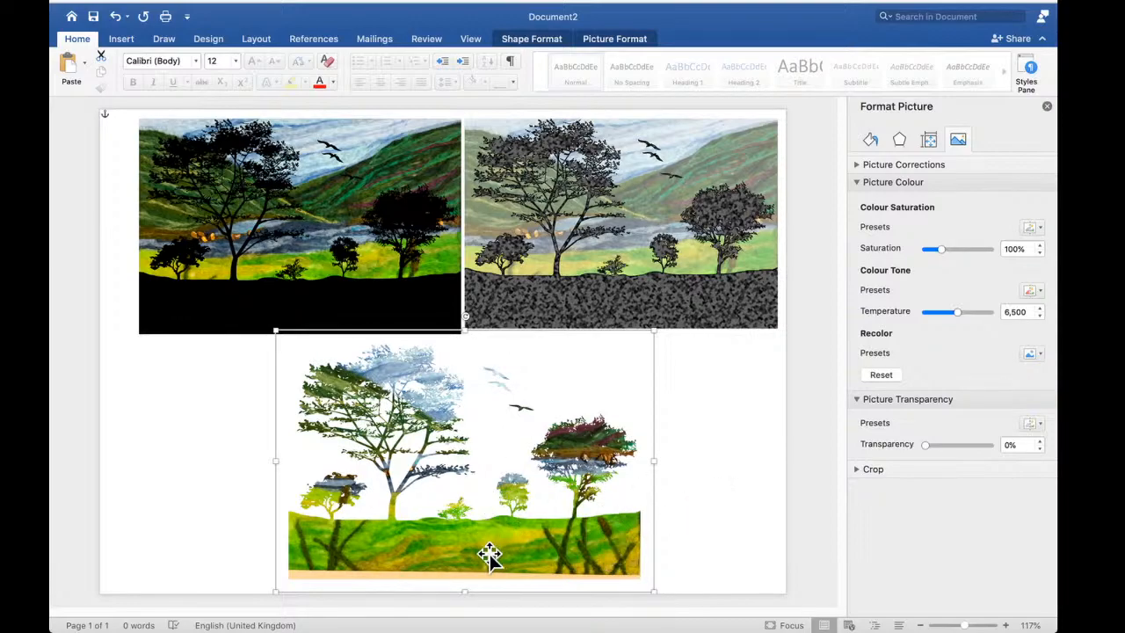
Shift the picture-filled silhouette slightly right and delete the landscape picture with the grey-patterned trees
left_click_drag(492, 557, 542, 536)
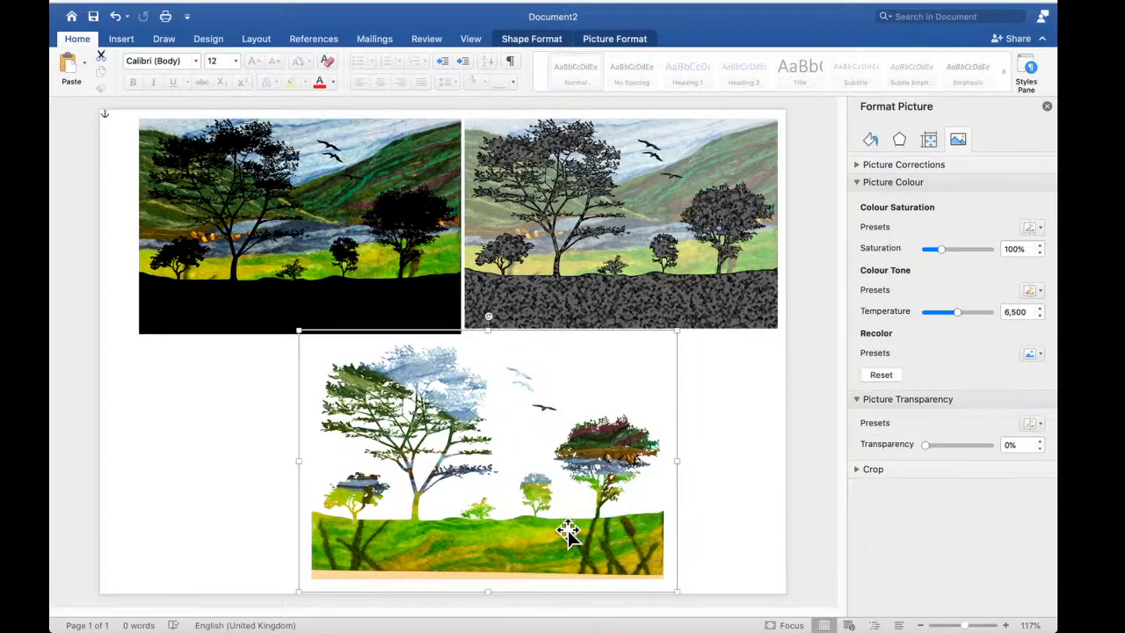
left_click(594, 255)
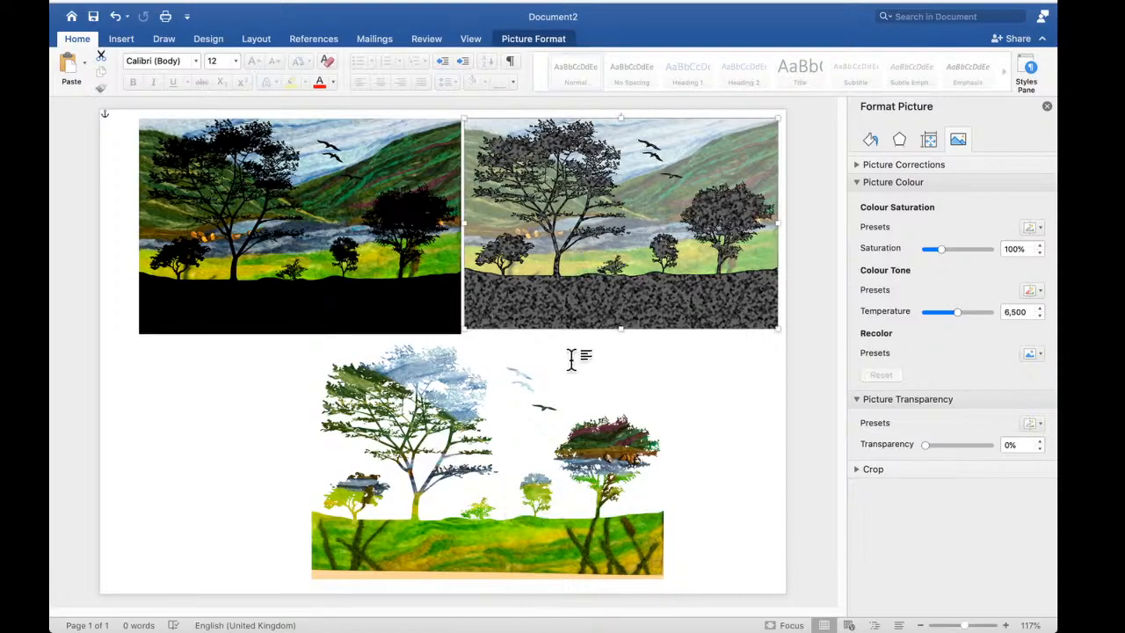
key("Delete")
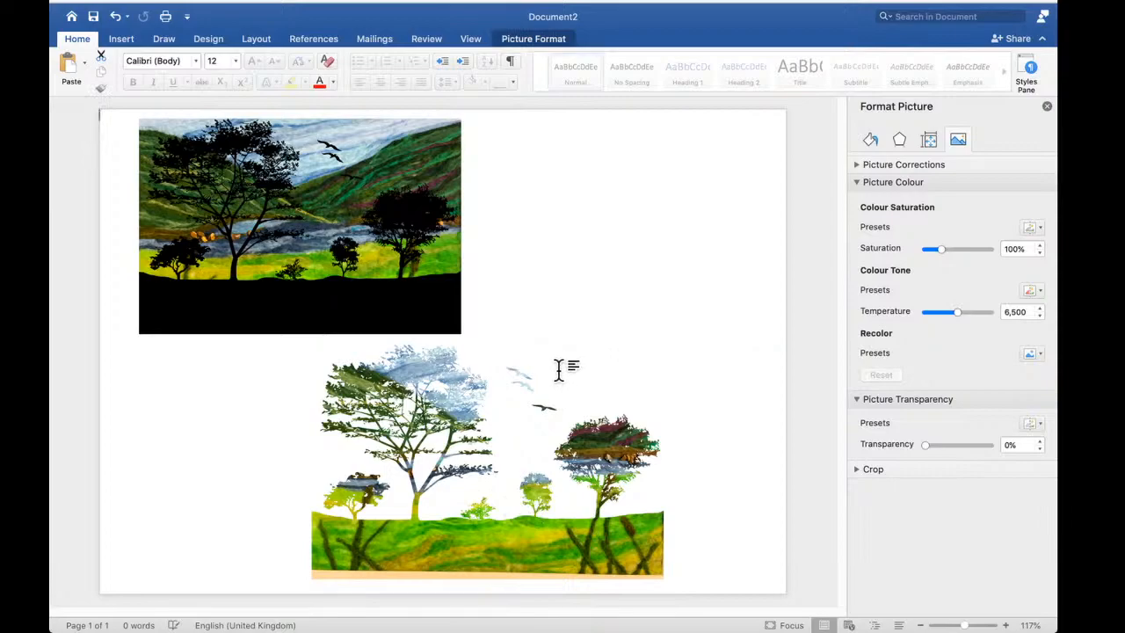
Enlarge the remaining black-silhouette landscape picture from its lower-right corner
left_click(581, 522)
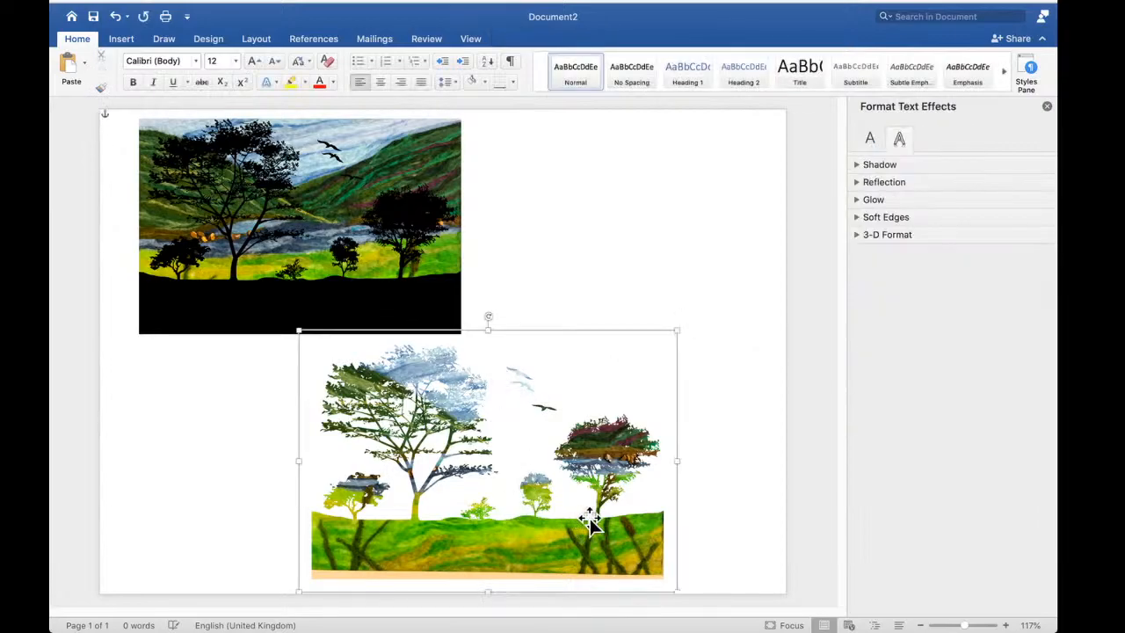
left_click(414, 240)
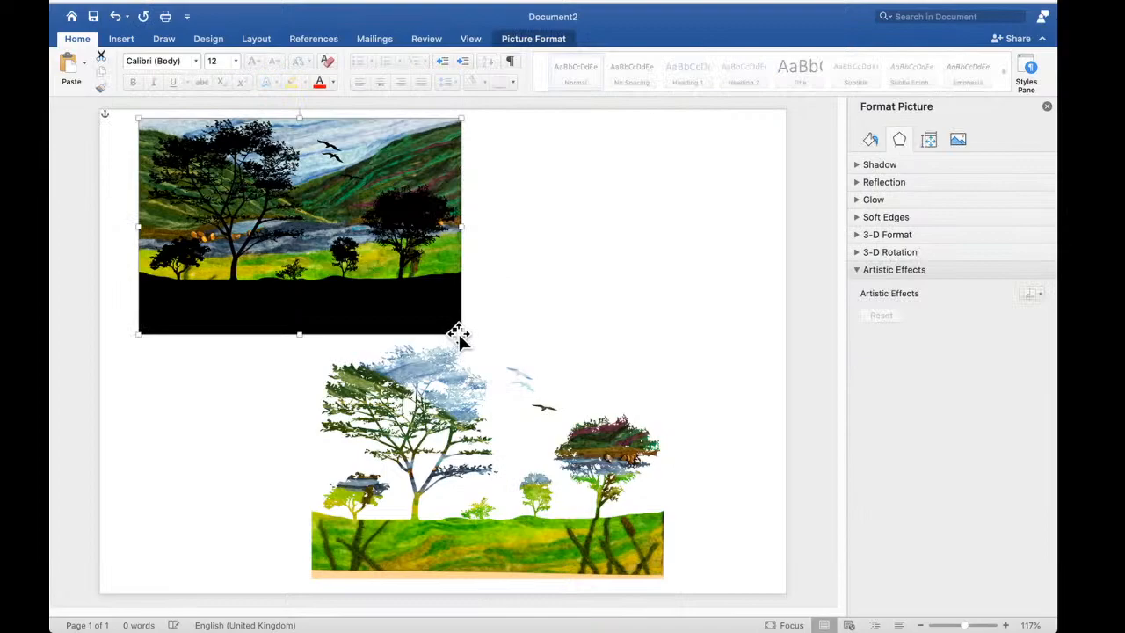
left_click_drag(460, 334, 553, 432)
Enlarge the picture-filled silhouette to about 17 cm high and lay it over the black-silhouette landscape picture
left_click(608, 480)
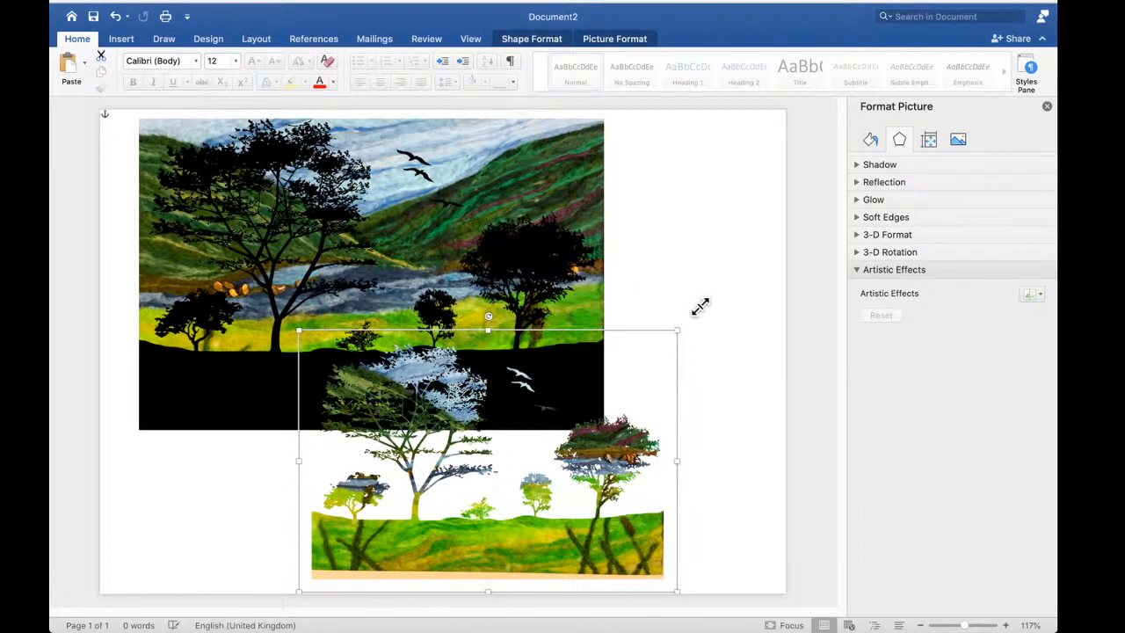
left_click_drag(712, 302, 784, 211)
left_click_drag(779, 213, 501, 481)
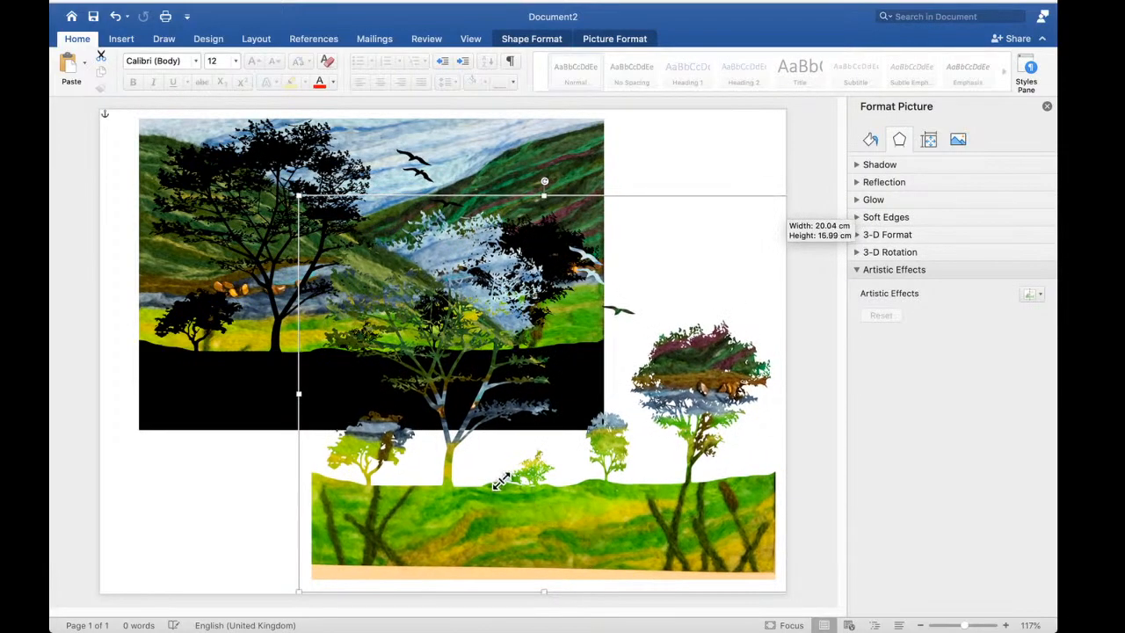
left_click_drag(639, 472, 534, 397)
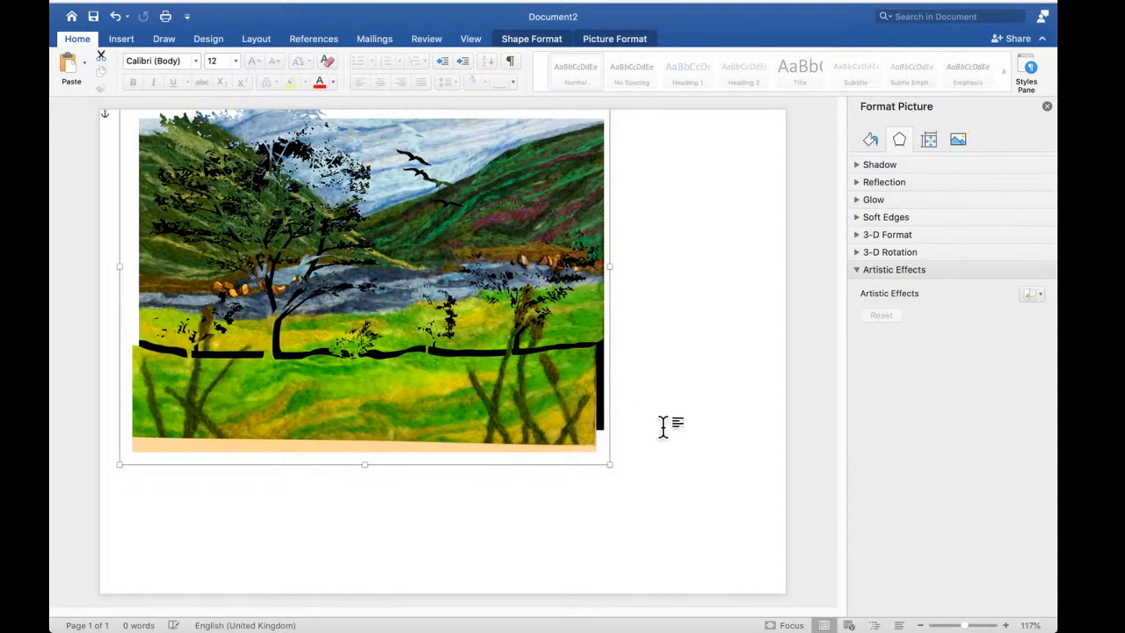
Move the black-silhouette landscape picture out from under the filled silhouette and shrink it into the page's lower-right corner
left_click(742, 479)
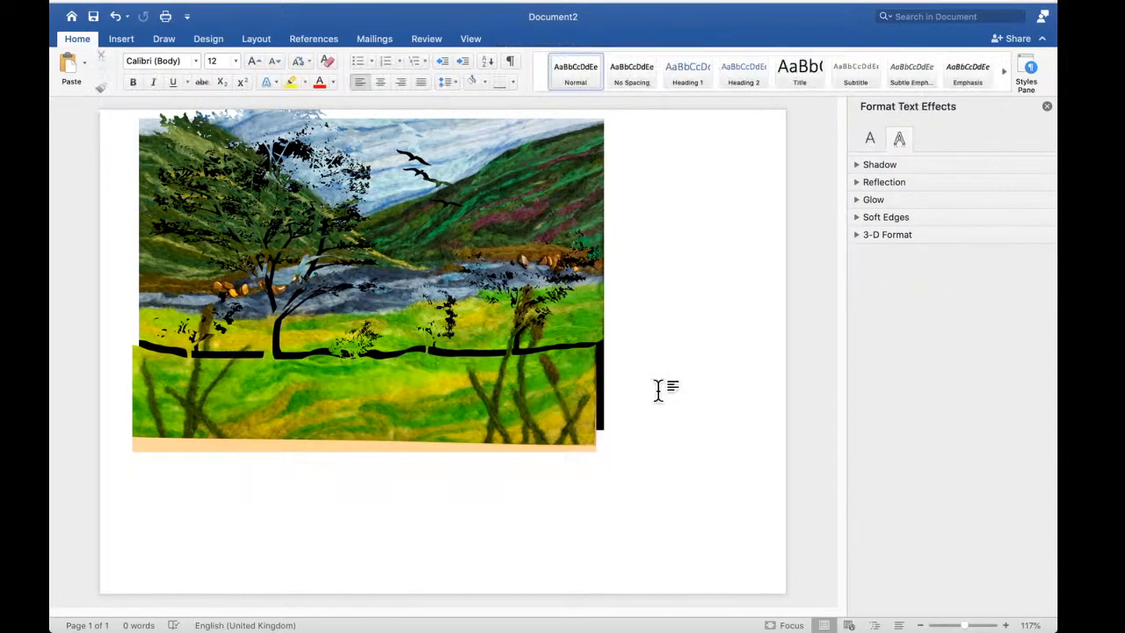
left_click_drag(574, 335, 752, 490)
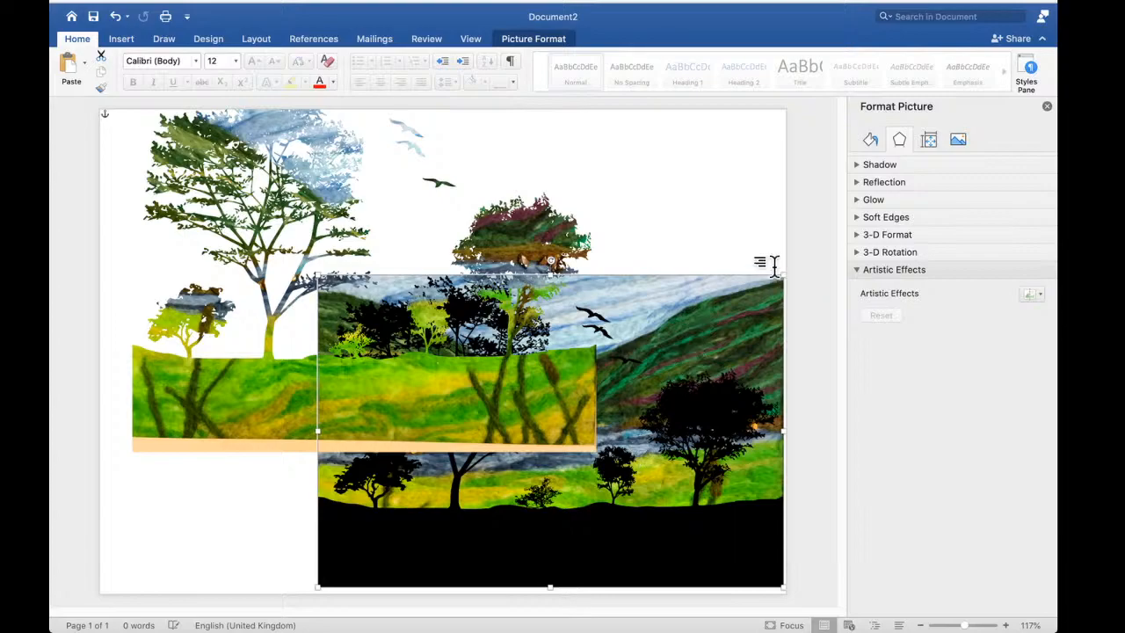
left_click_drag(783, 275, 615, 376)
left_click_drag(547, 512, 715, 529)
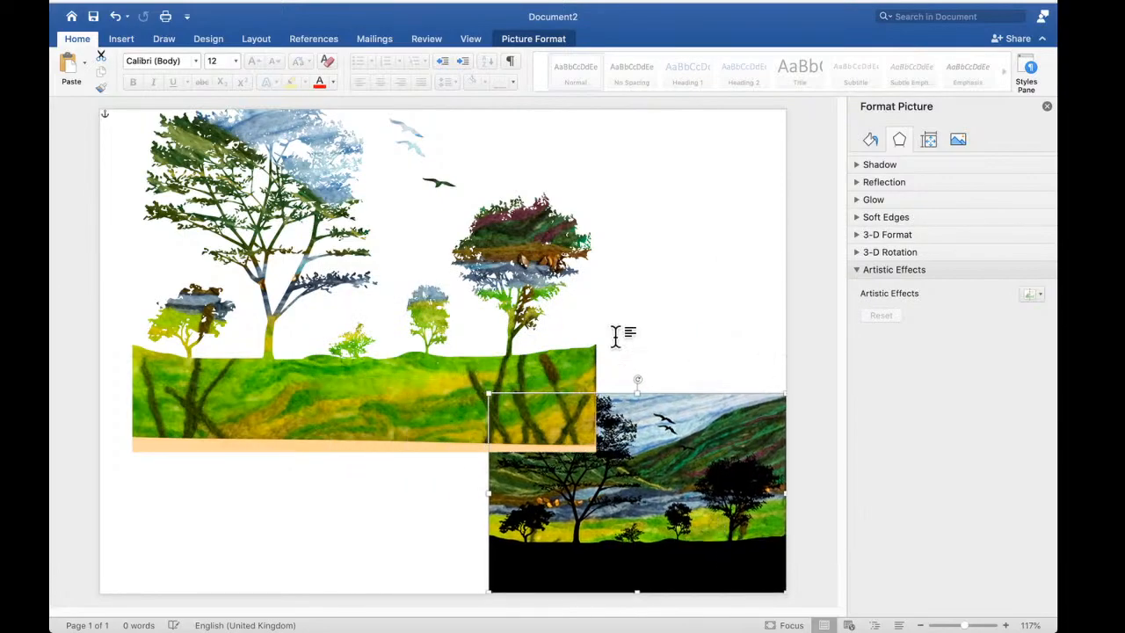
Move the filled silhouette down so it lies fully on the page, and shift the landscape picture up and left
left_click(358, 395)
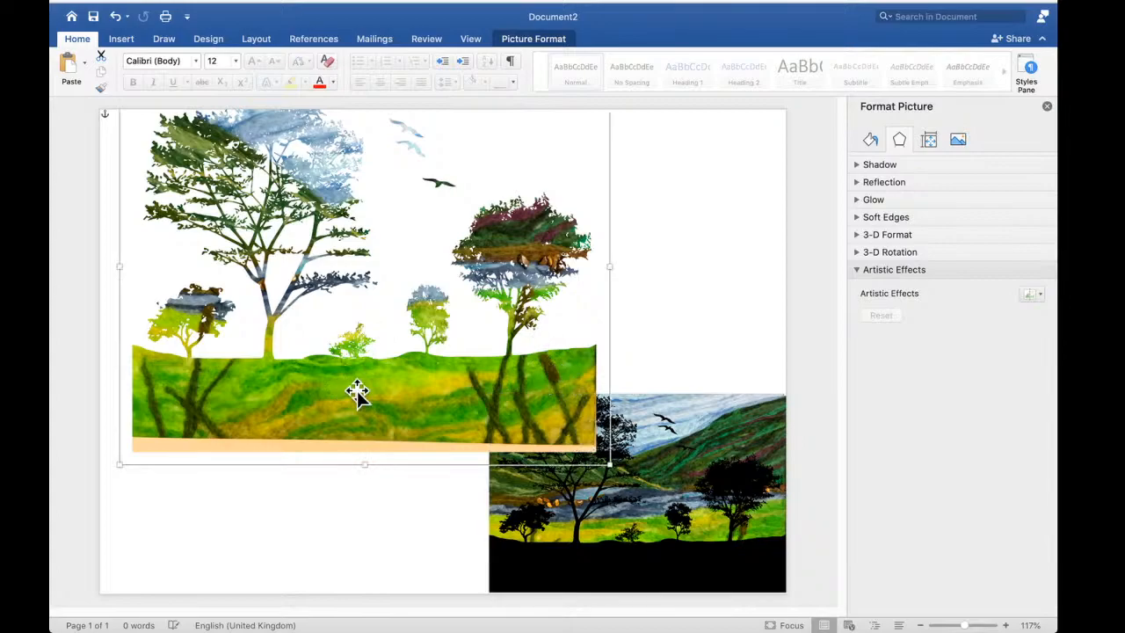
left_click_drag(364, 389, 365, 434)
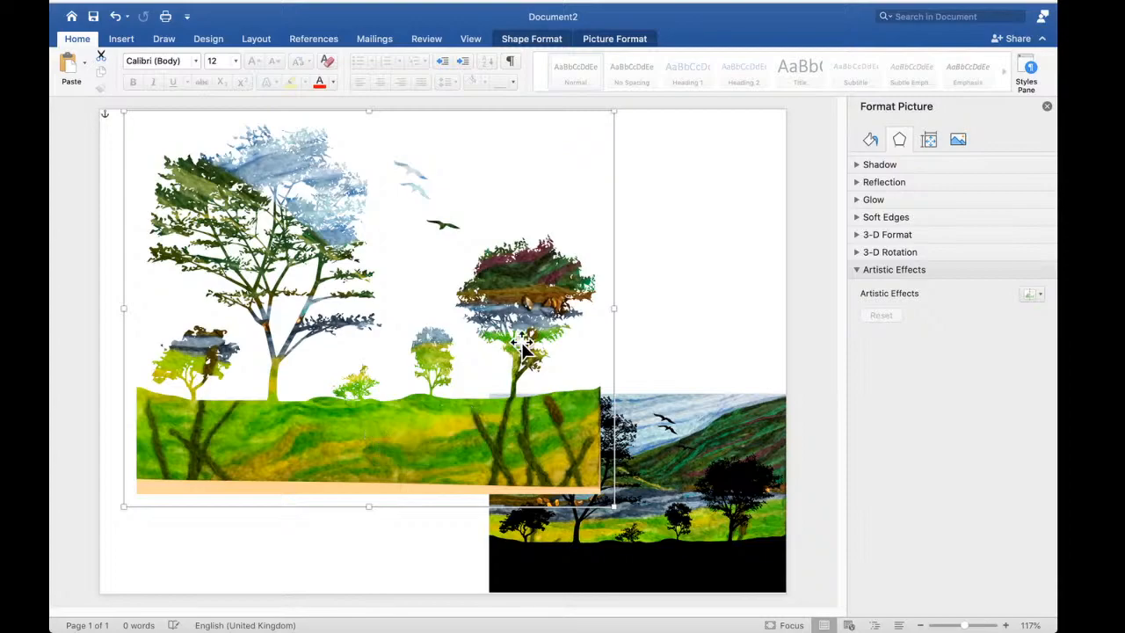
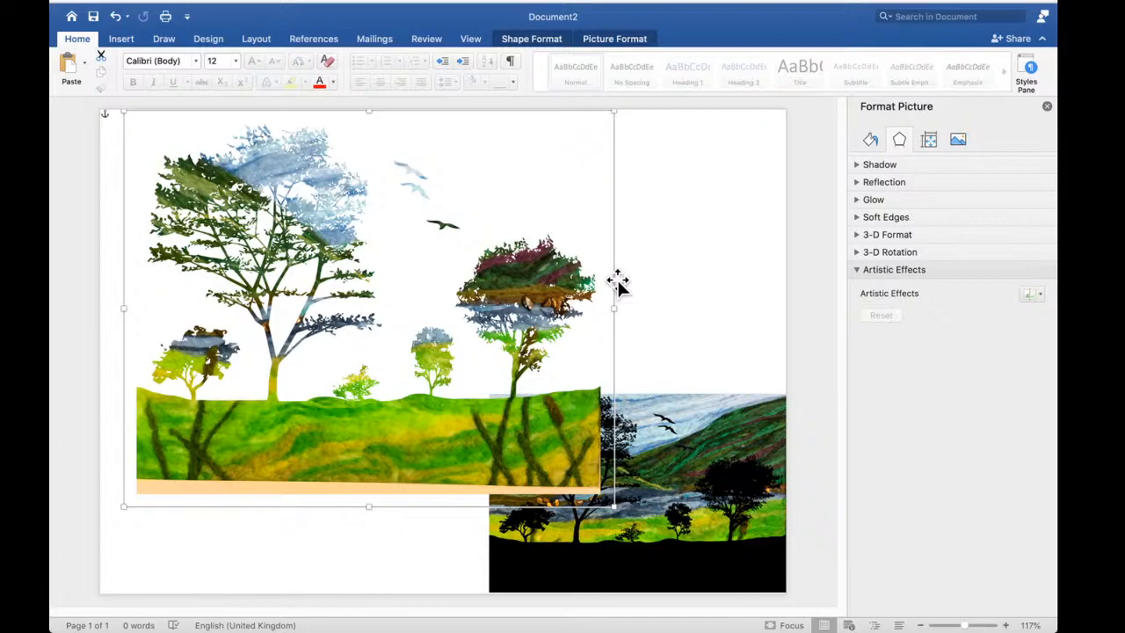
left_click(701, 429)
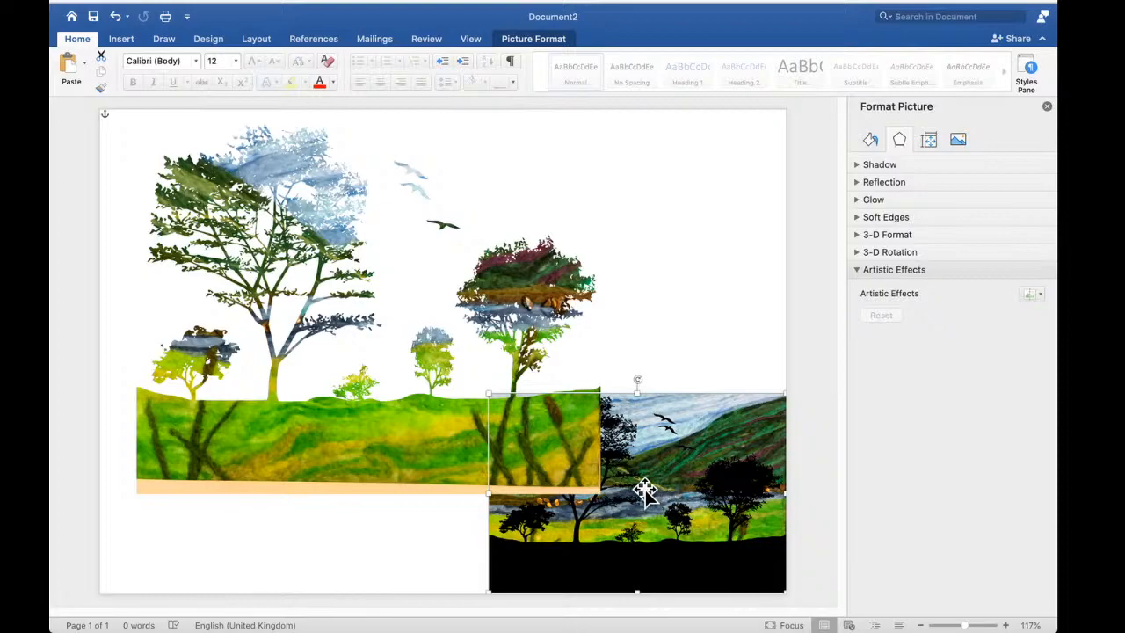
left_click_drag(676, 482, 650, 445)
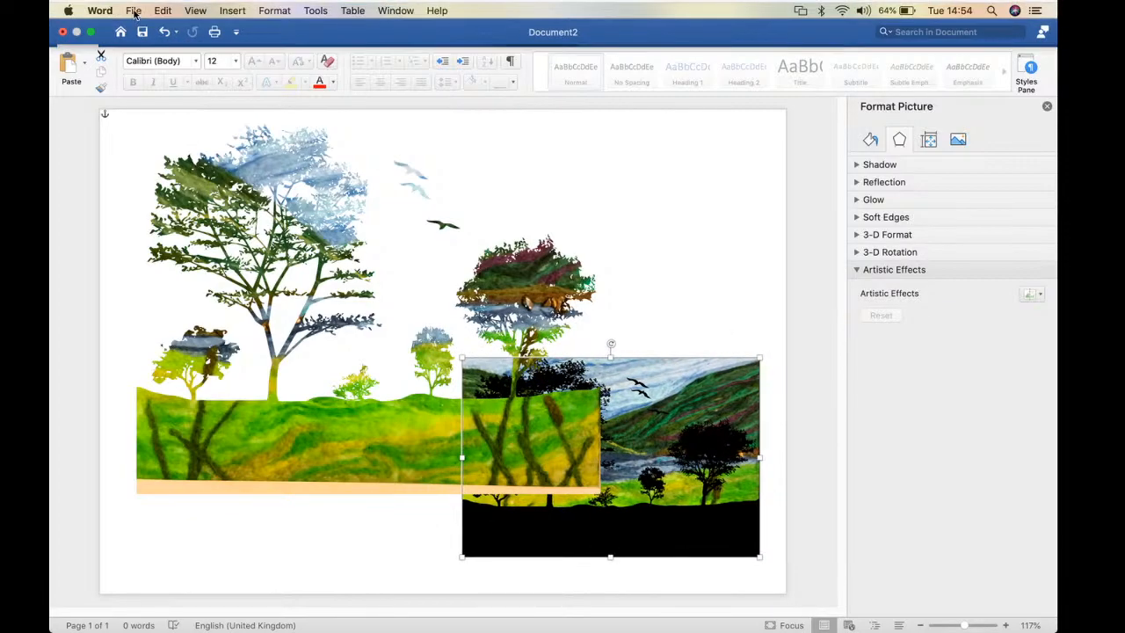
Create a new blank document and set its page orientation to Landscape
left_click(133, 10)
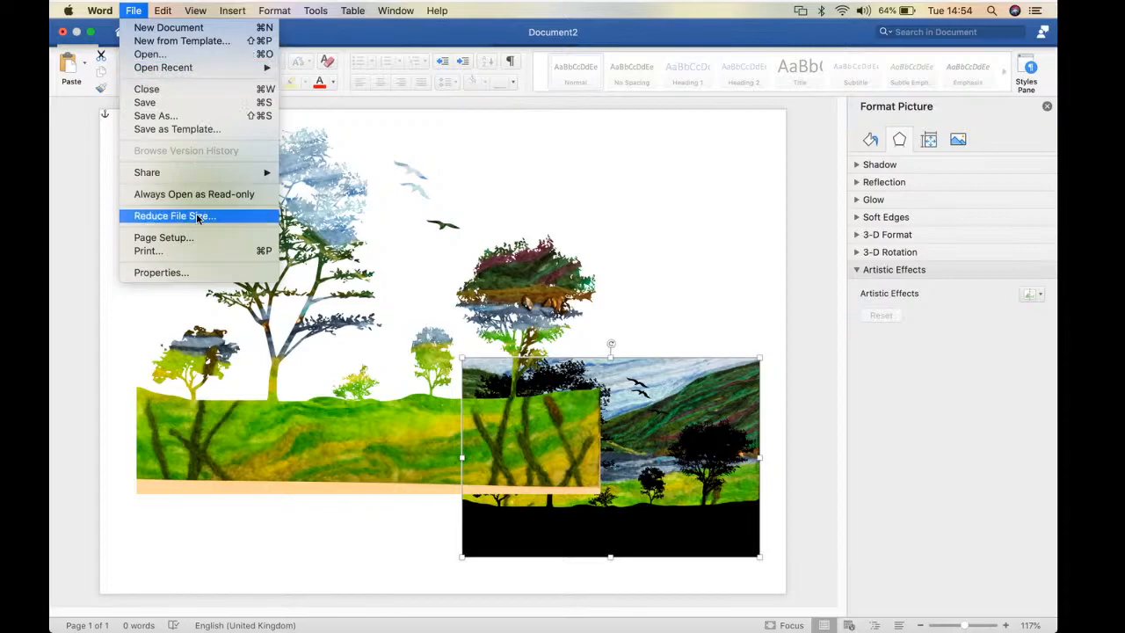
left_click(170, 29)
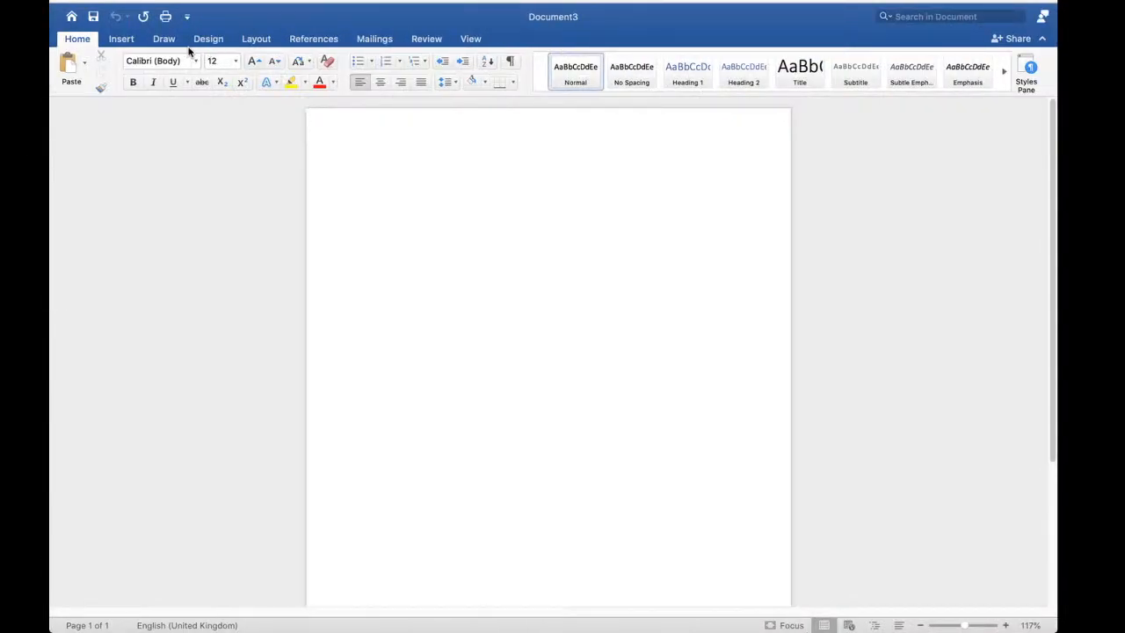
left_click(256, 40)
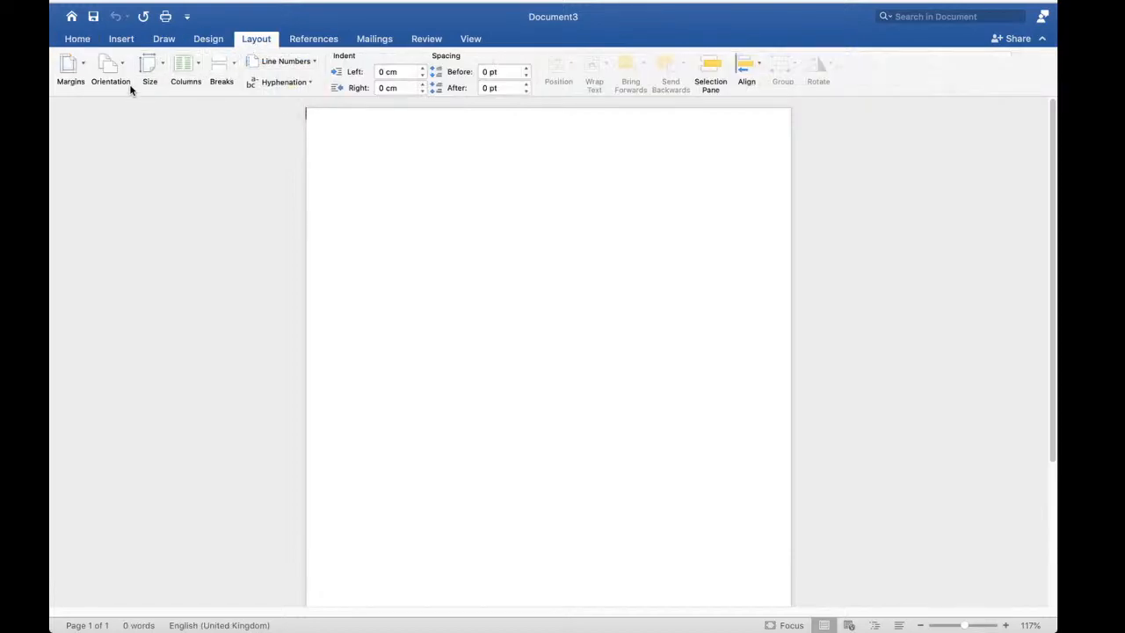
left_click(117, 68)
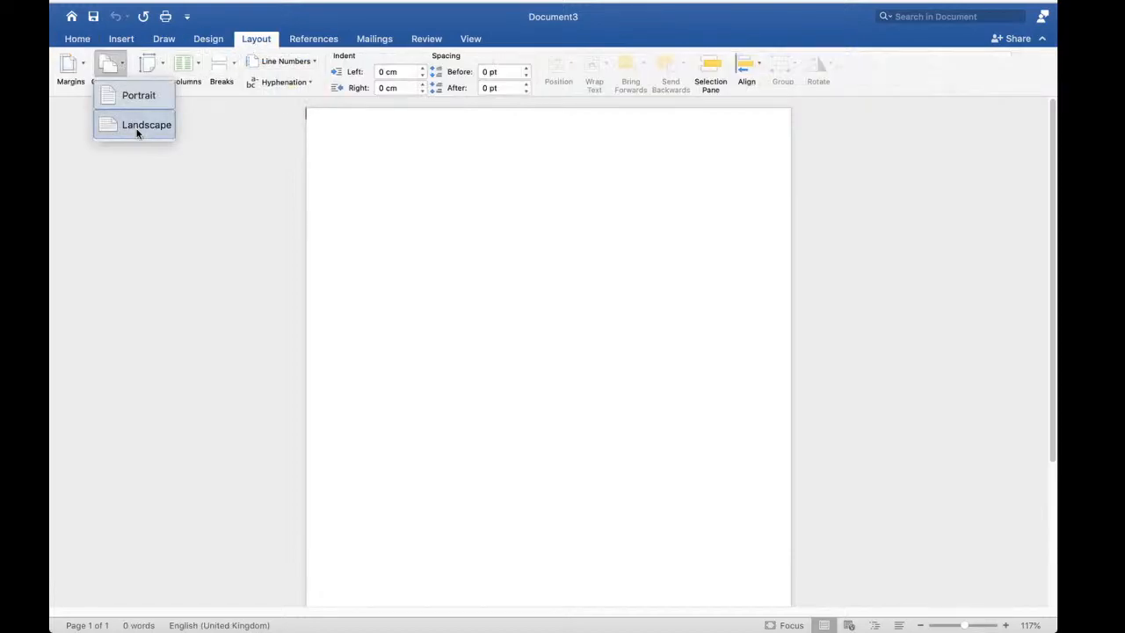
left_click(138, 131)
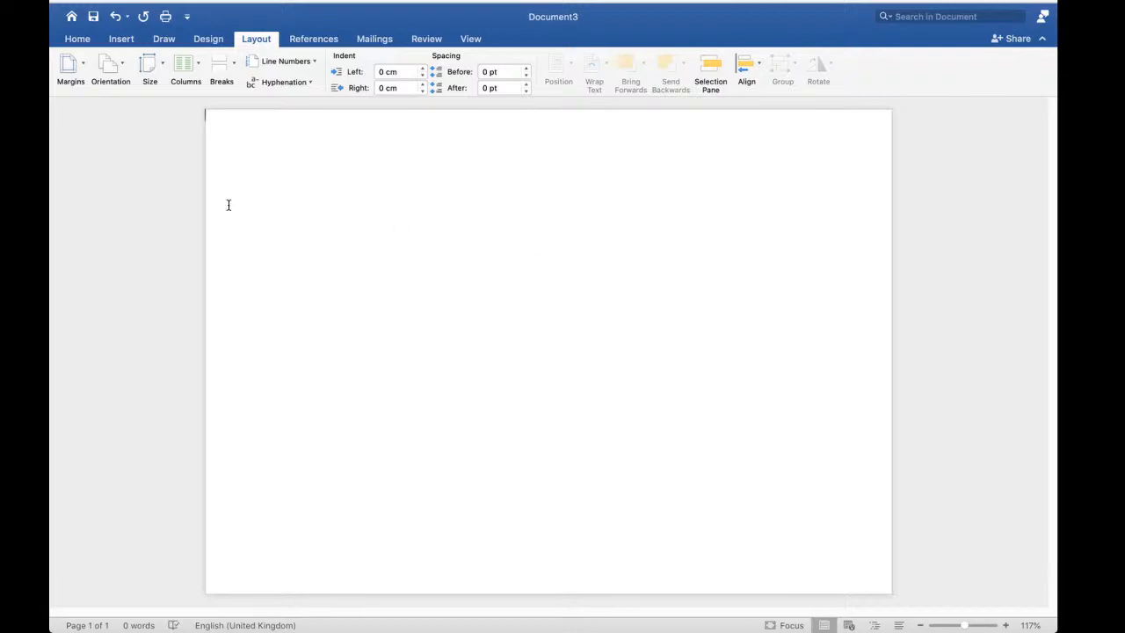
Switch to Finder and open the demo images folder on the NO NAME drive
mouse_move(404, 630)
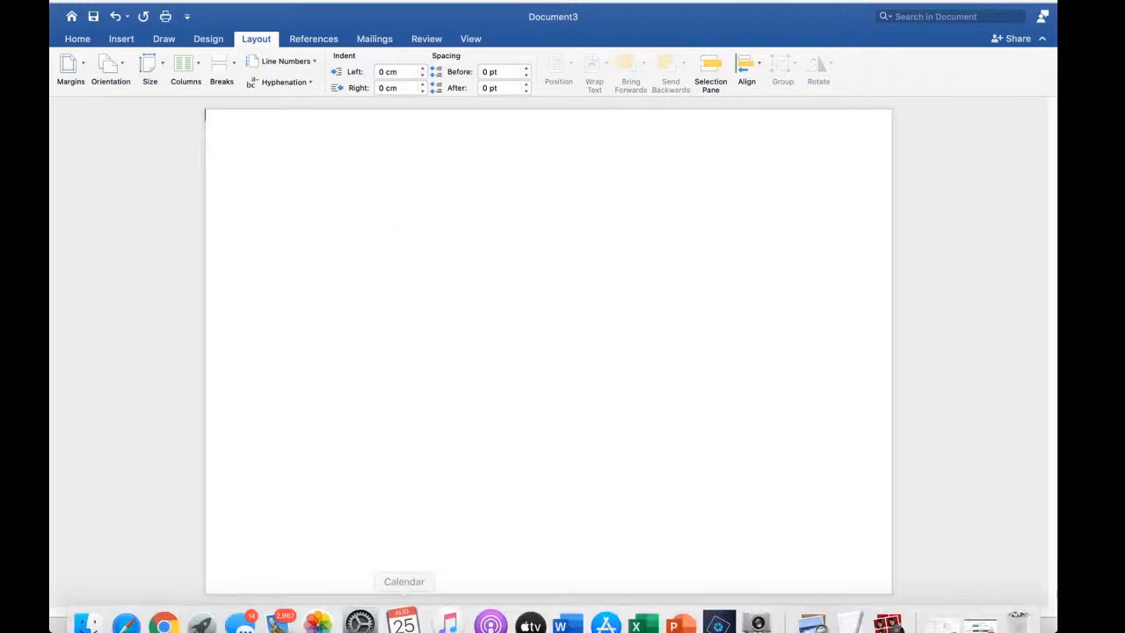
left_click(99, 608)
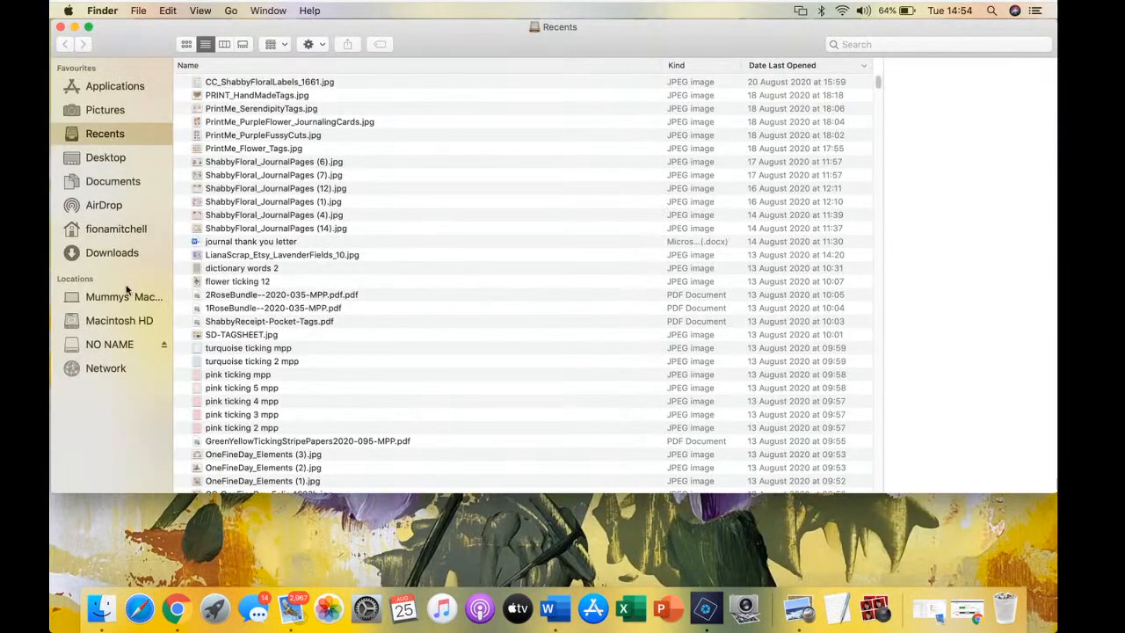
left_click(117, 346)
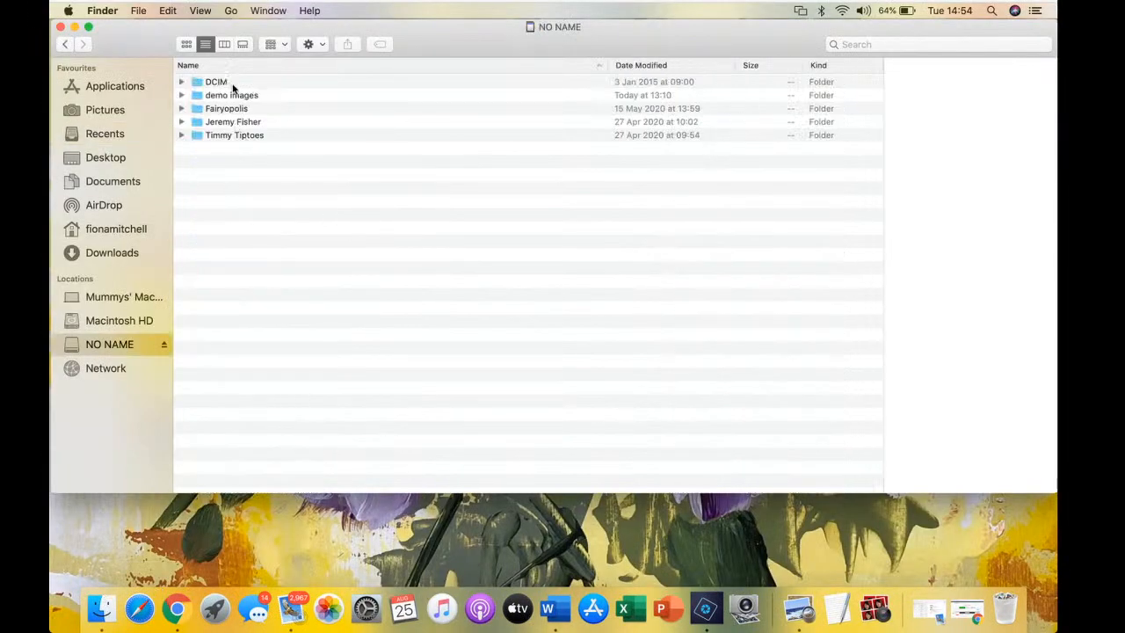
left_click(238, 98)
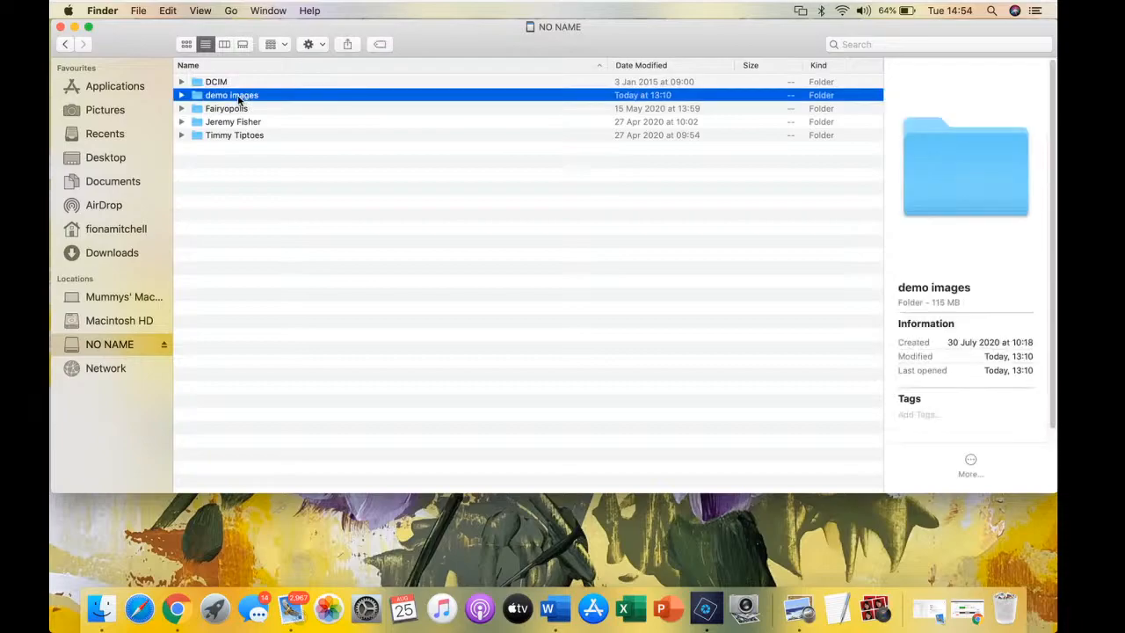
left_click(238, 98)
left_click(293, 96)
double_click(292, 97)
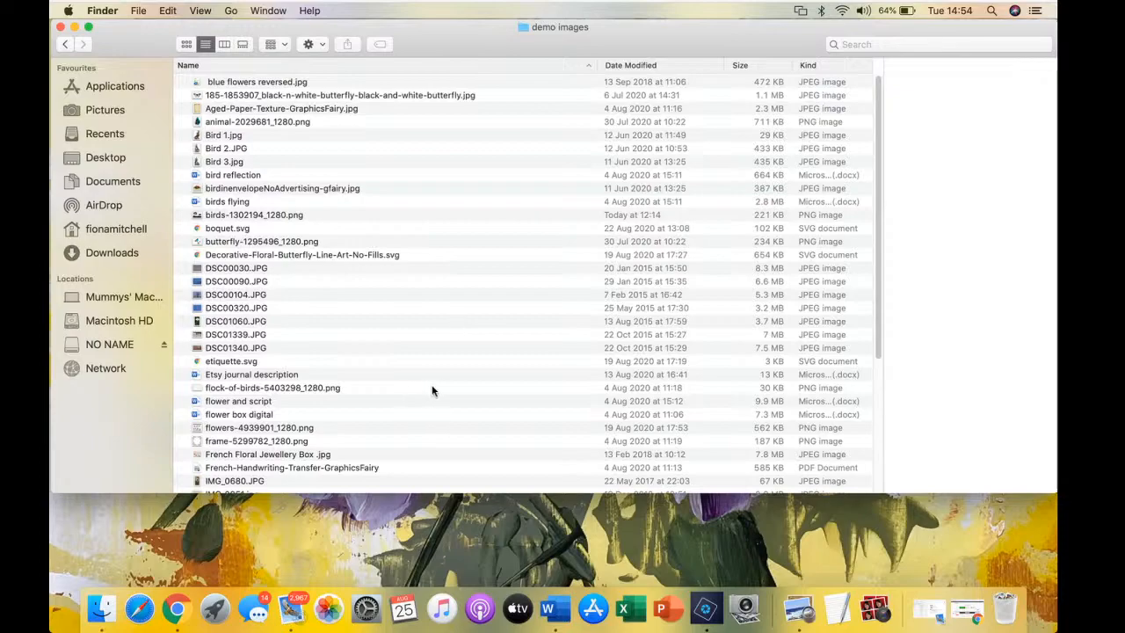
Look through the demo images folder for a suitable graphic, previewing files such as IMG_0680.JPG and boquet.svg
scroll(431, 397, "down", 3)
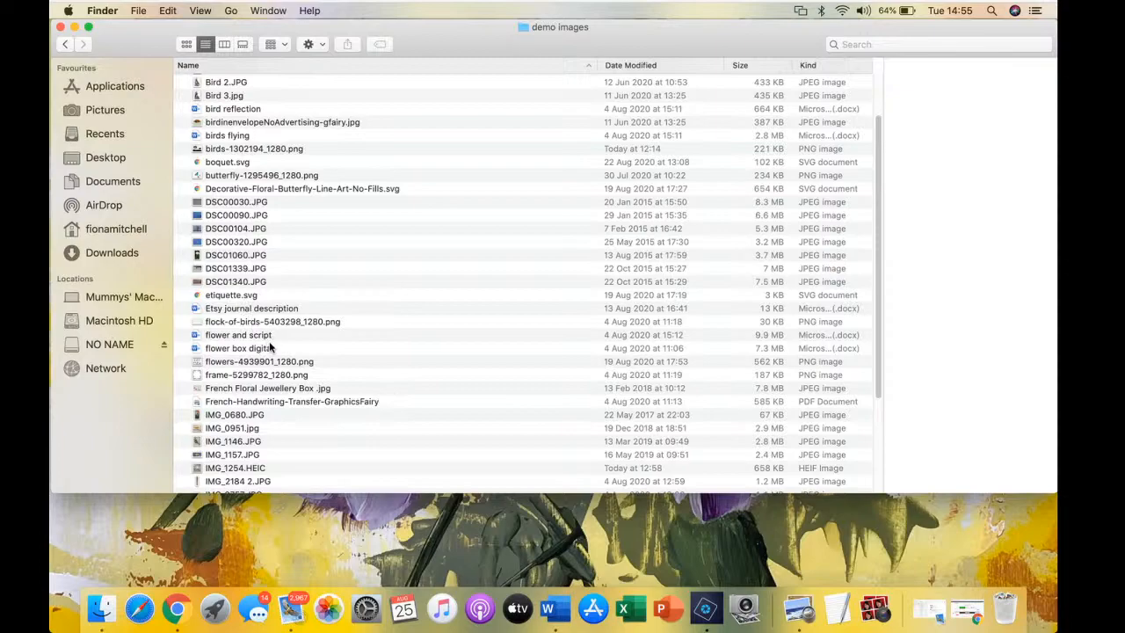
left_click(269, 336)
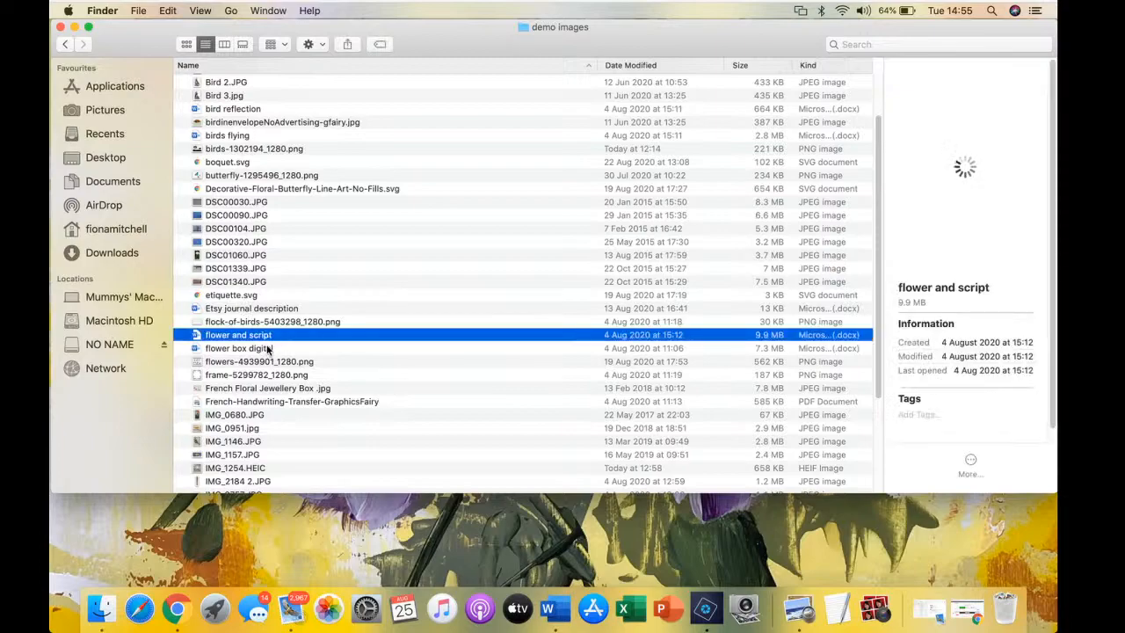
left_click(258, 414)
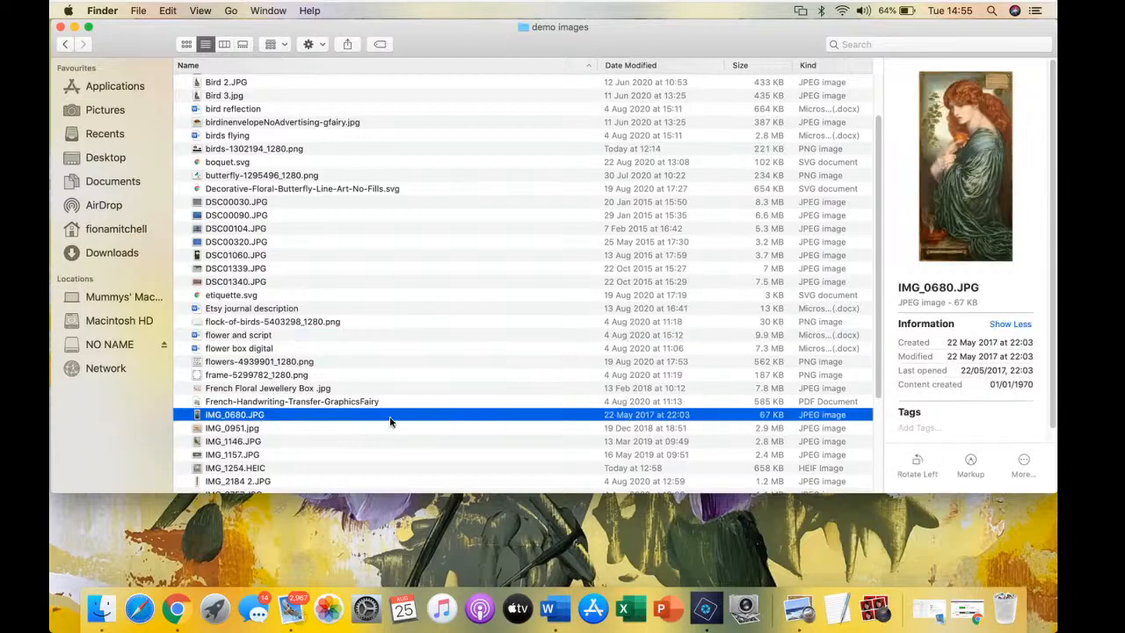
scroll(290, 237, "down", 1)
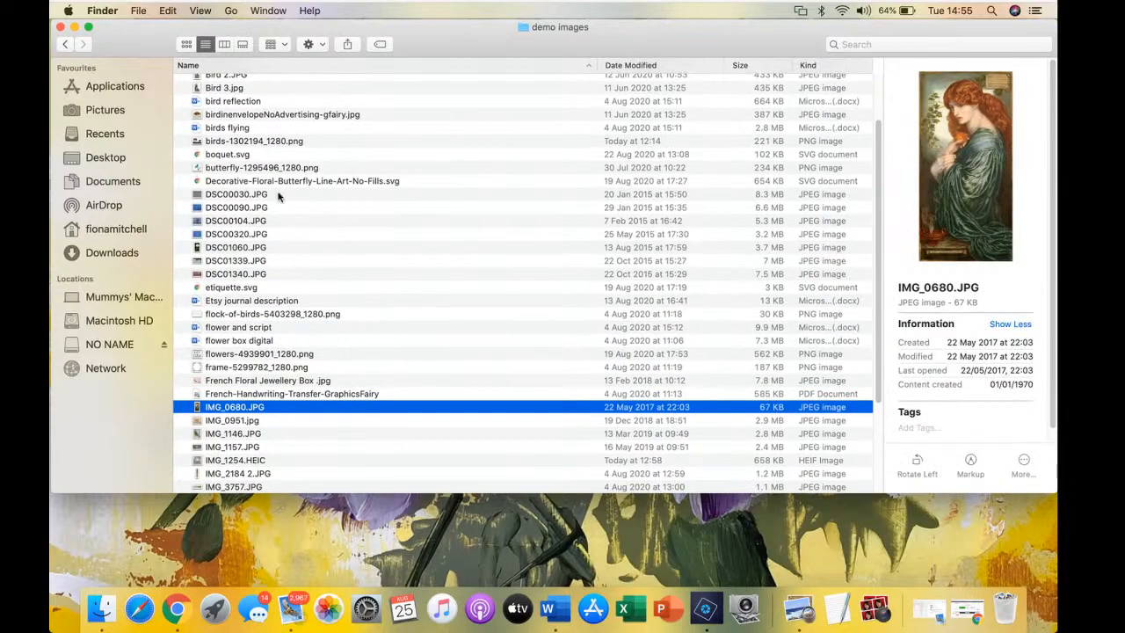
left_click(244, 155)
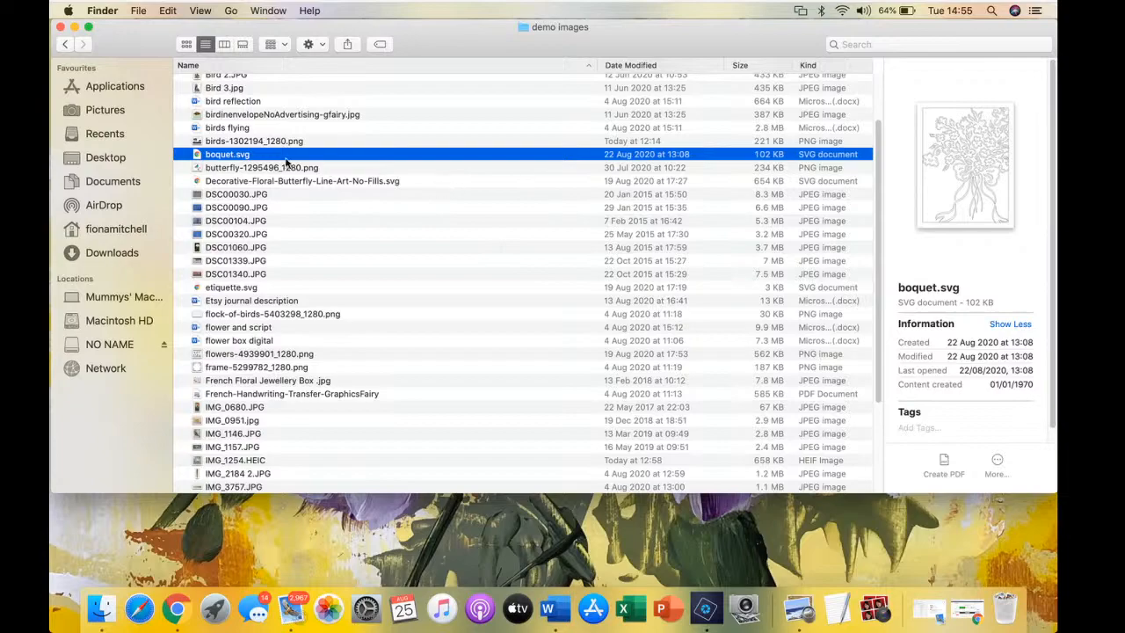
left_click_drag(445, 42, 452, 103)
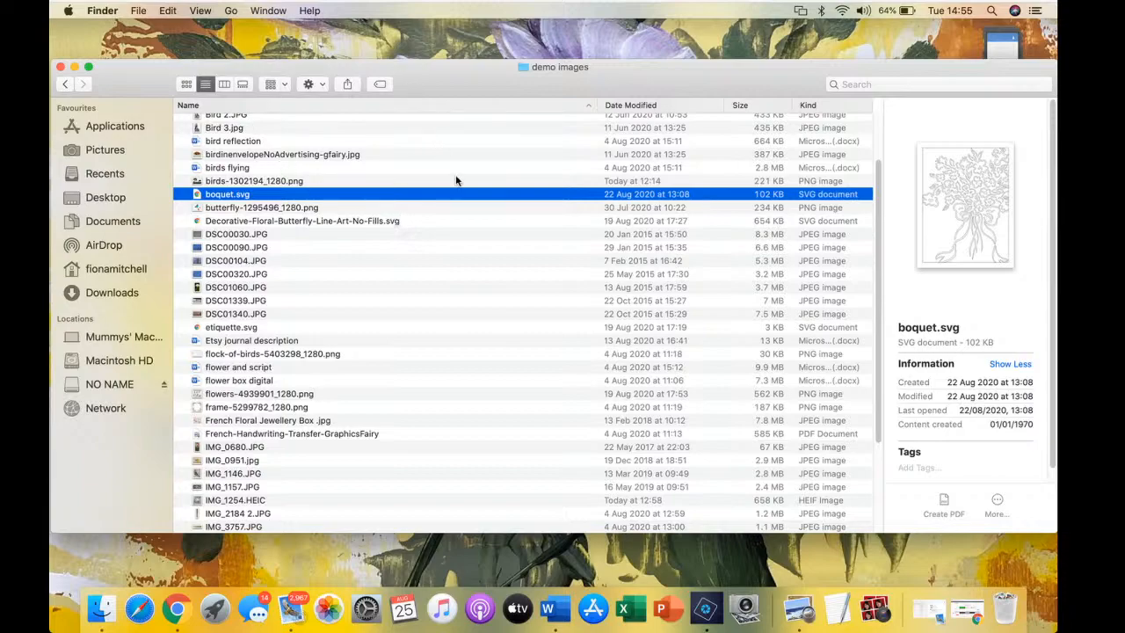
scroll(870, 181, "up", 3)
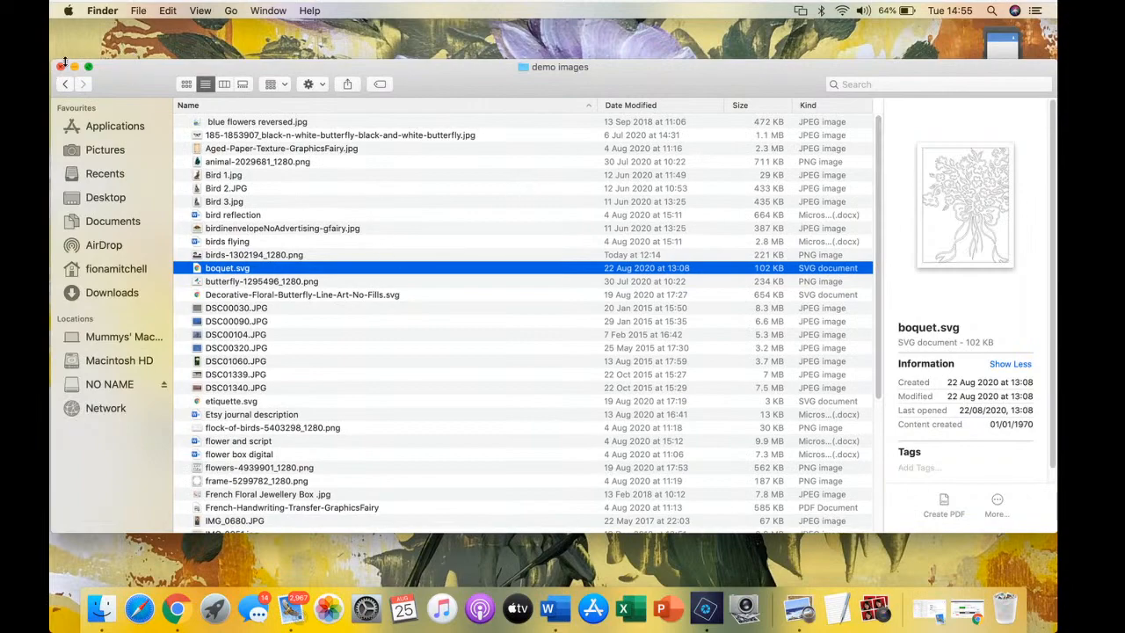
left_click(109, 32)
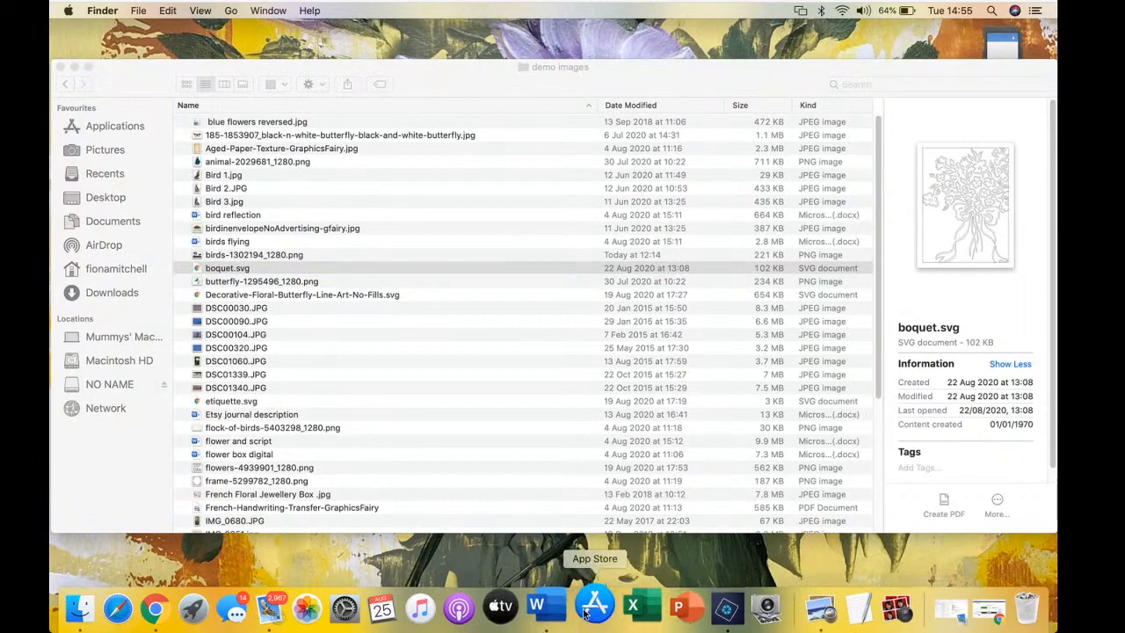
Switch back to Word and insert the picture warszawianka_Poppy.svg from the demo images folder on the NO NAME drive
left_click(567, 613)
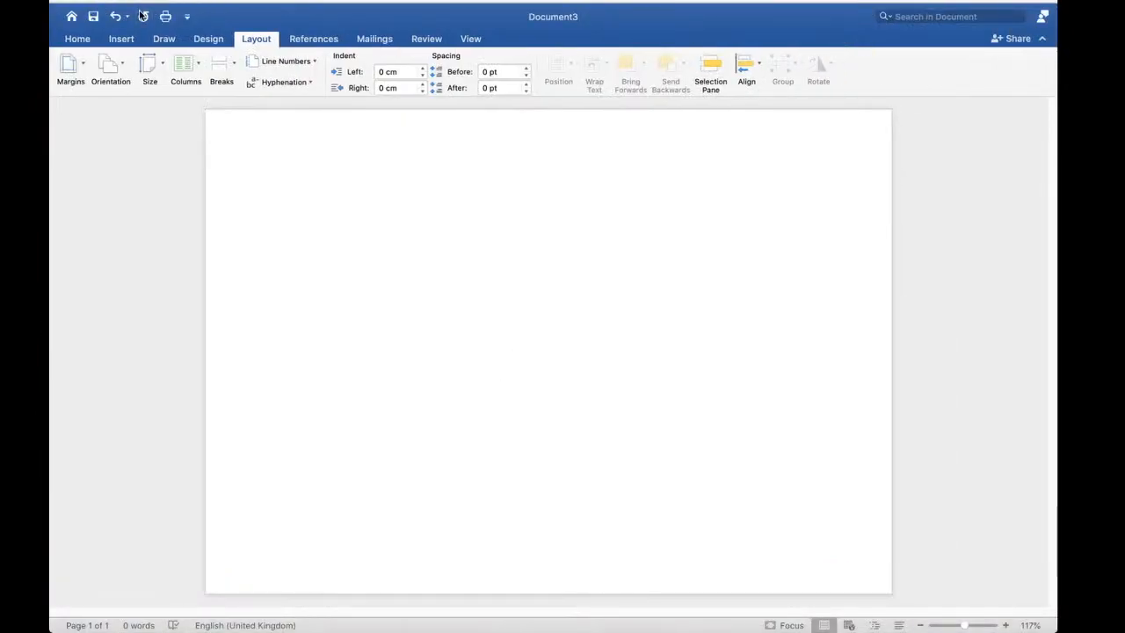
left_click(122, 39)
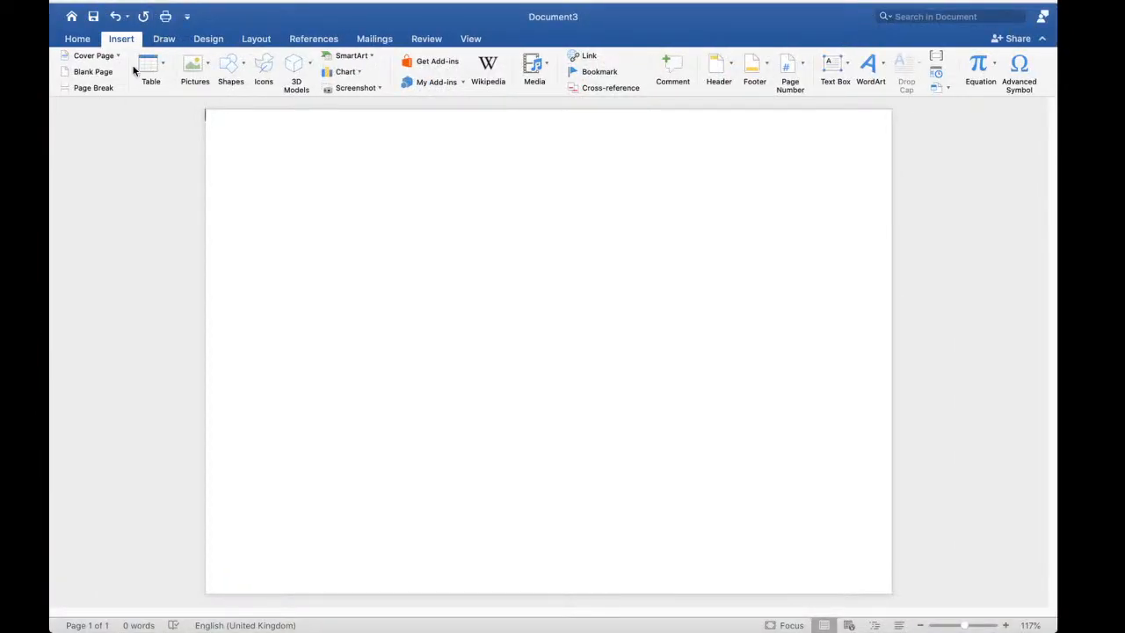
left_click(207, 69)
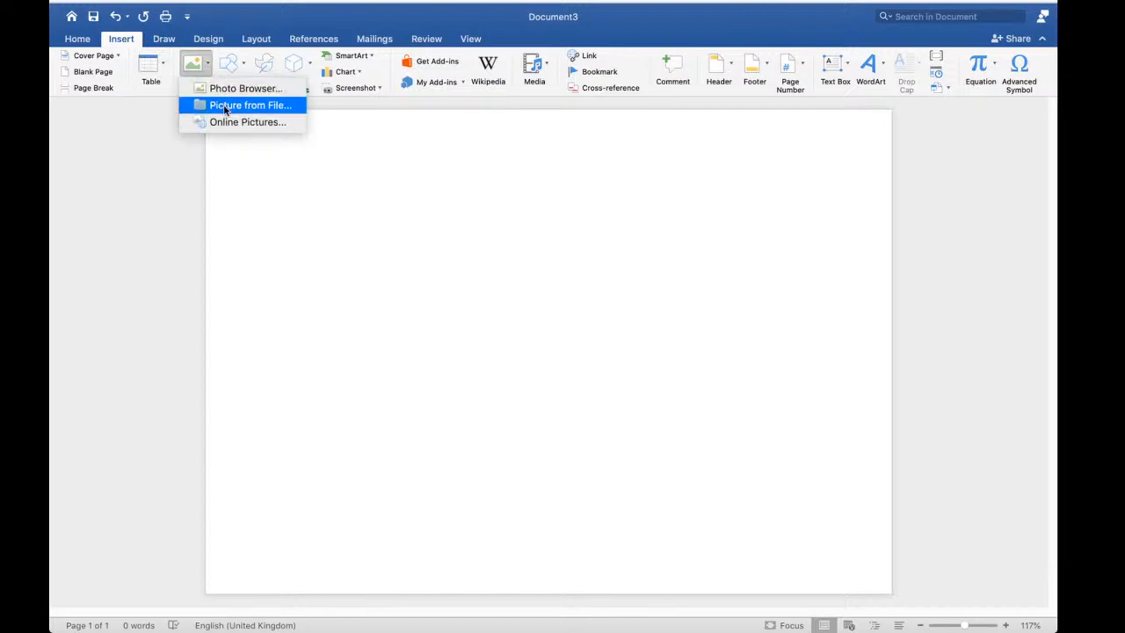
left_click(250, 105)
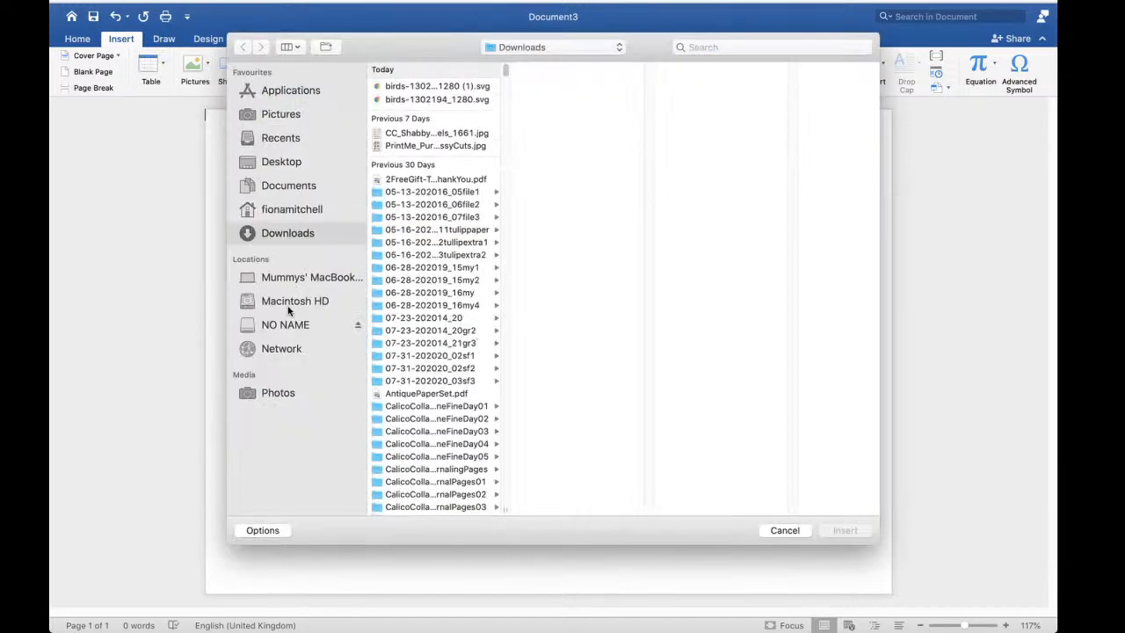
left_click(288, 326)
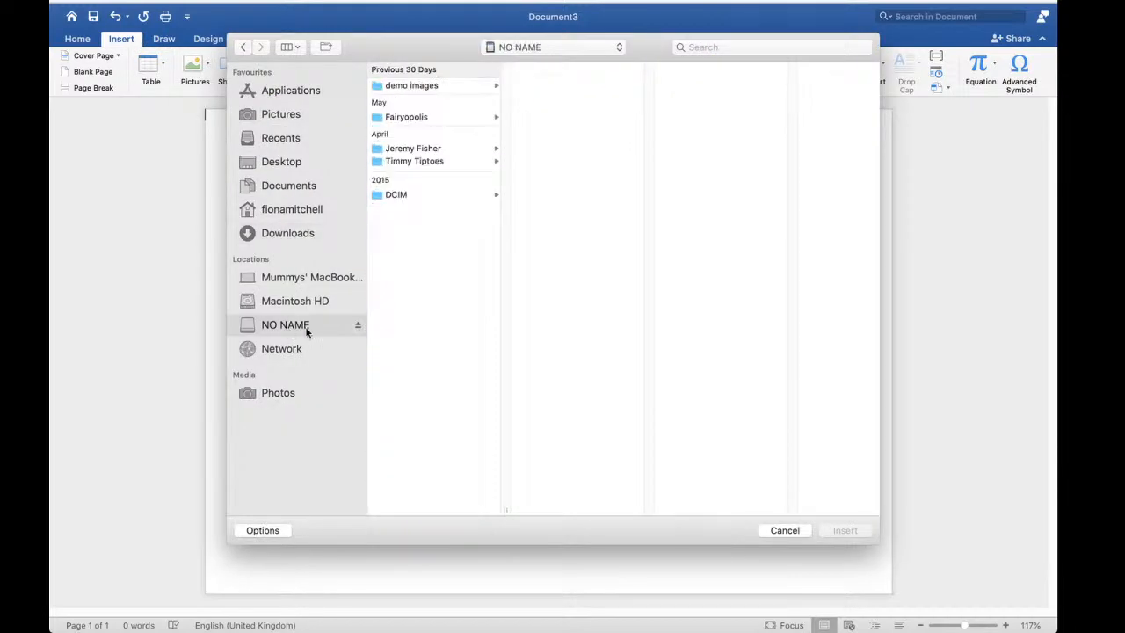
left_click(418, 91)
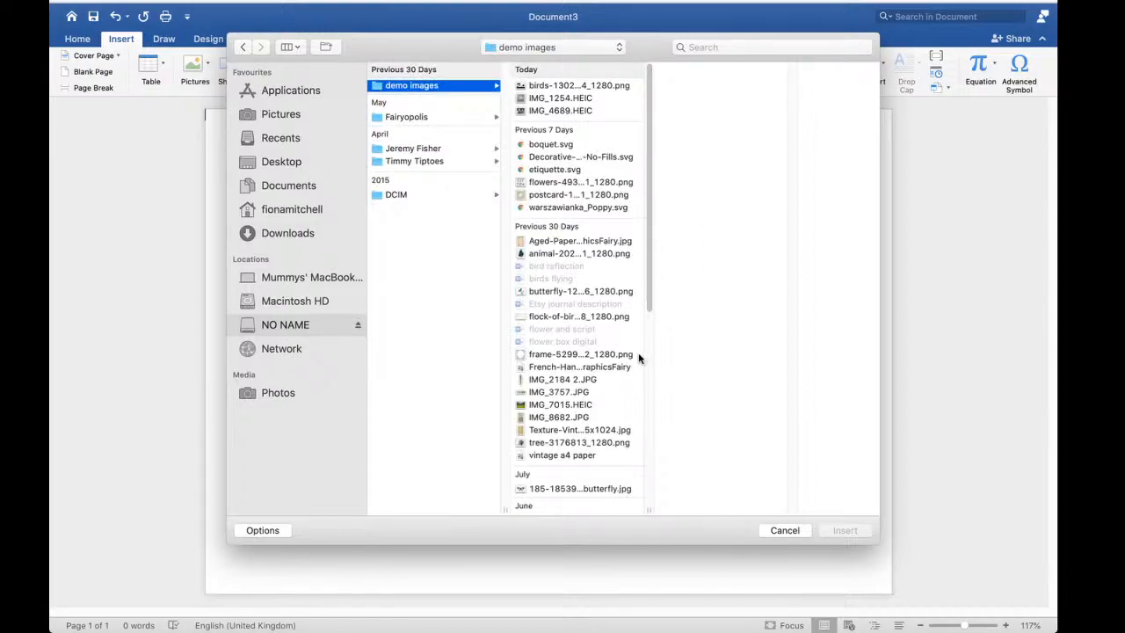
left_click(605, 209)
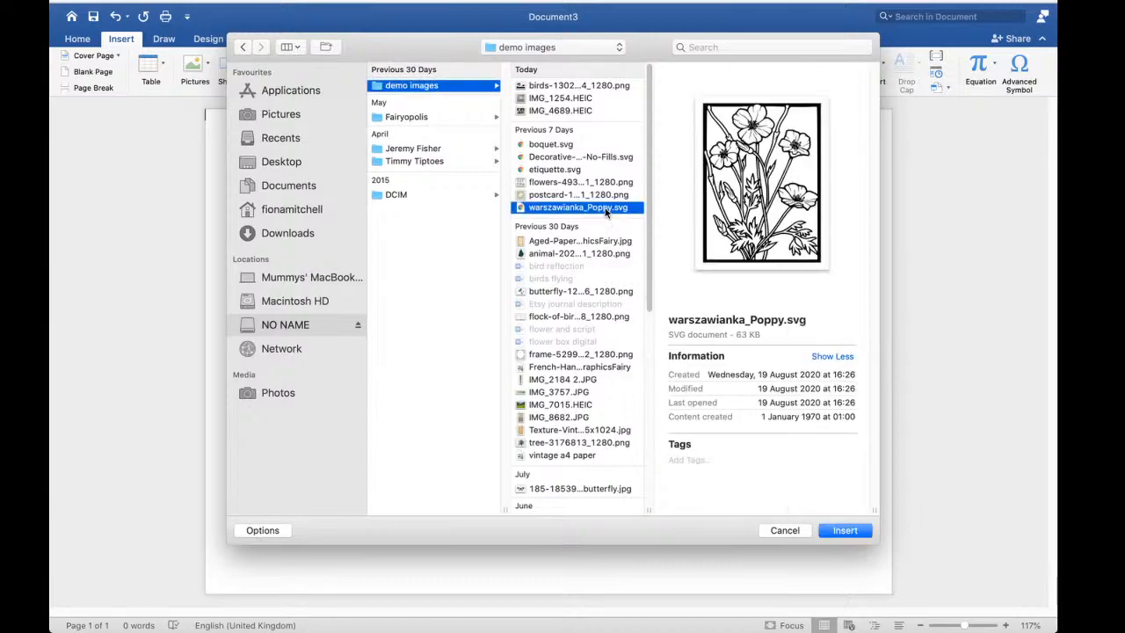
left_click(841, 533)
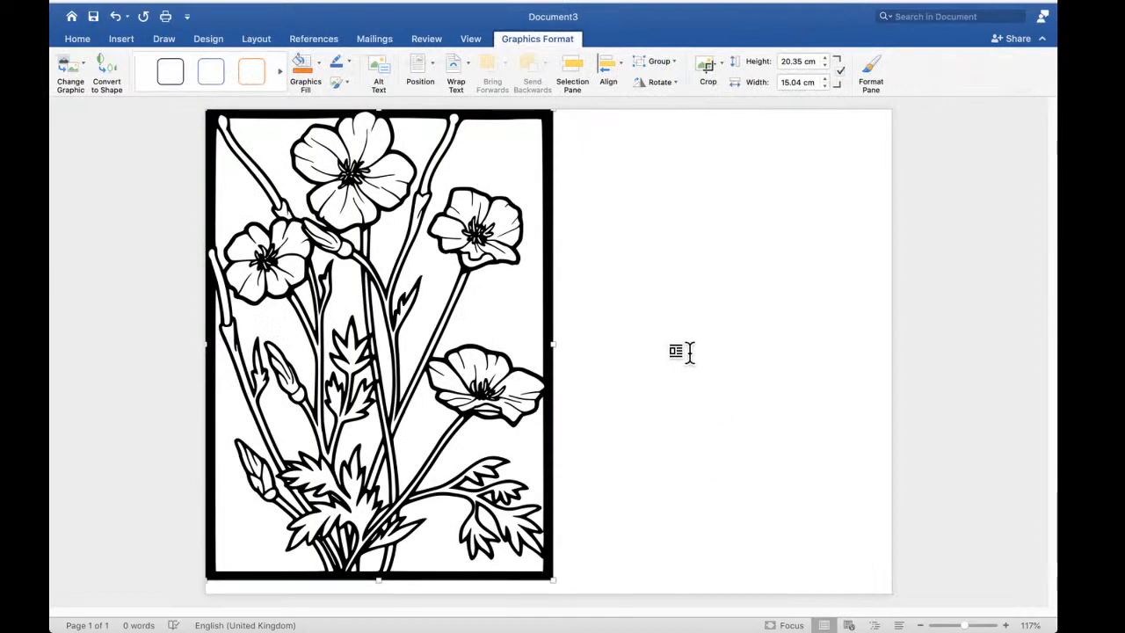
Set the poppy graphic's text wrapping to In Front of Text and move it to the middle of the page
right_click(506, 395)
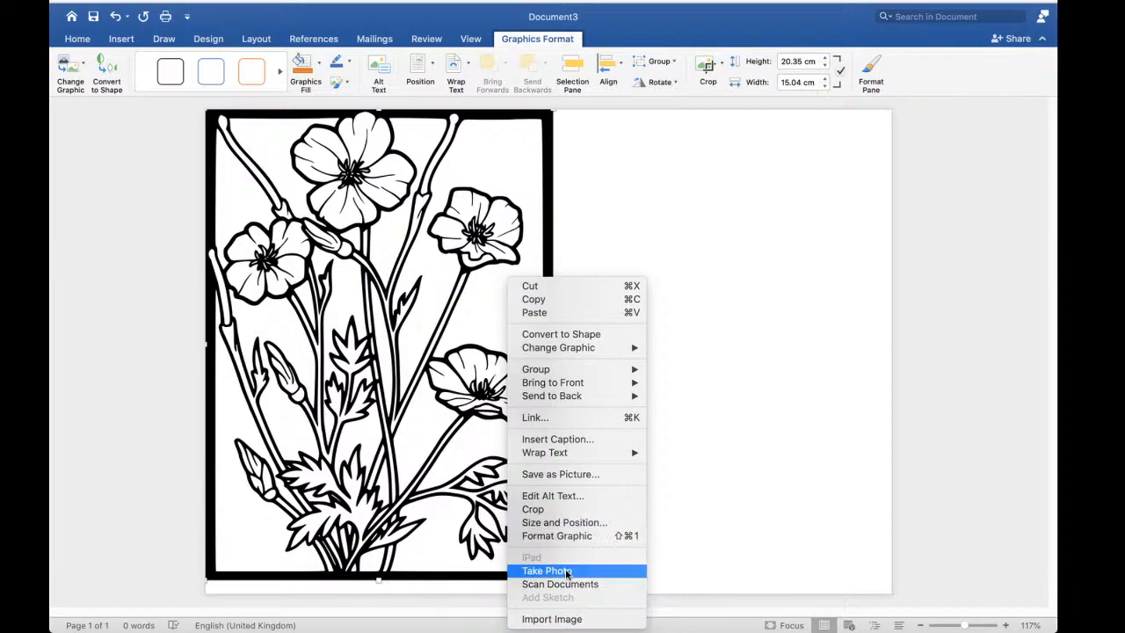
mouse_move(567, 459)
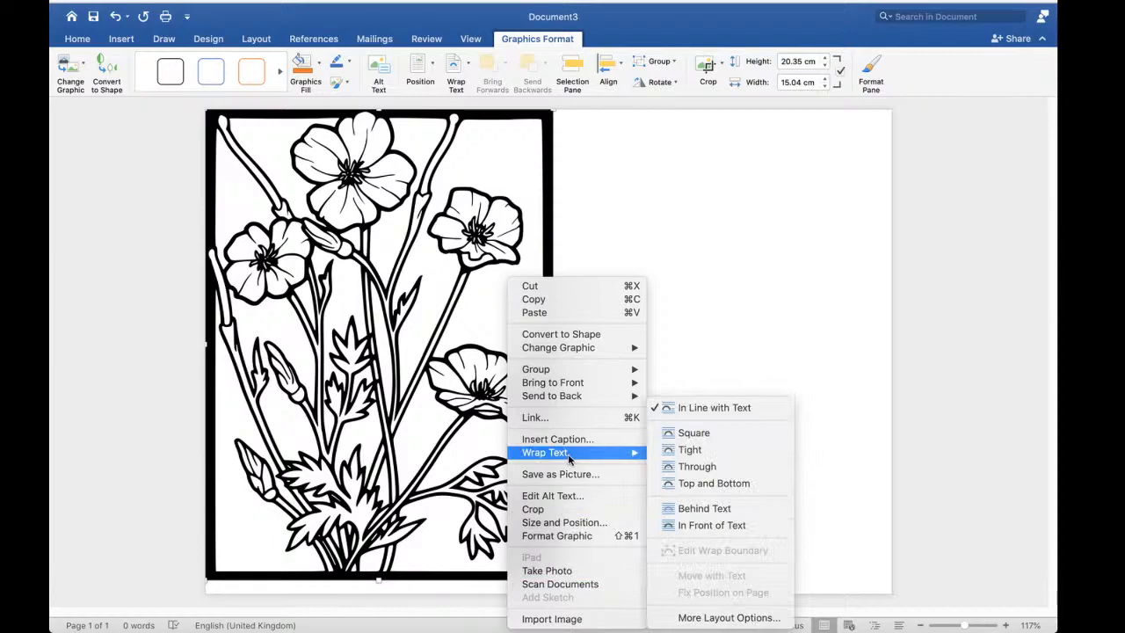
left_click(568, 455)
right_click(521, 457)
mouse_move(569, 456)
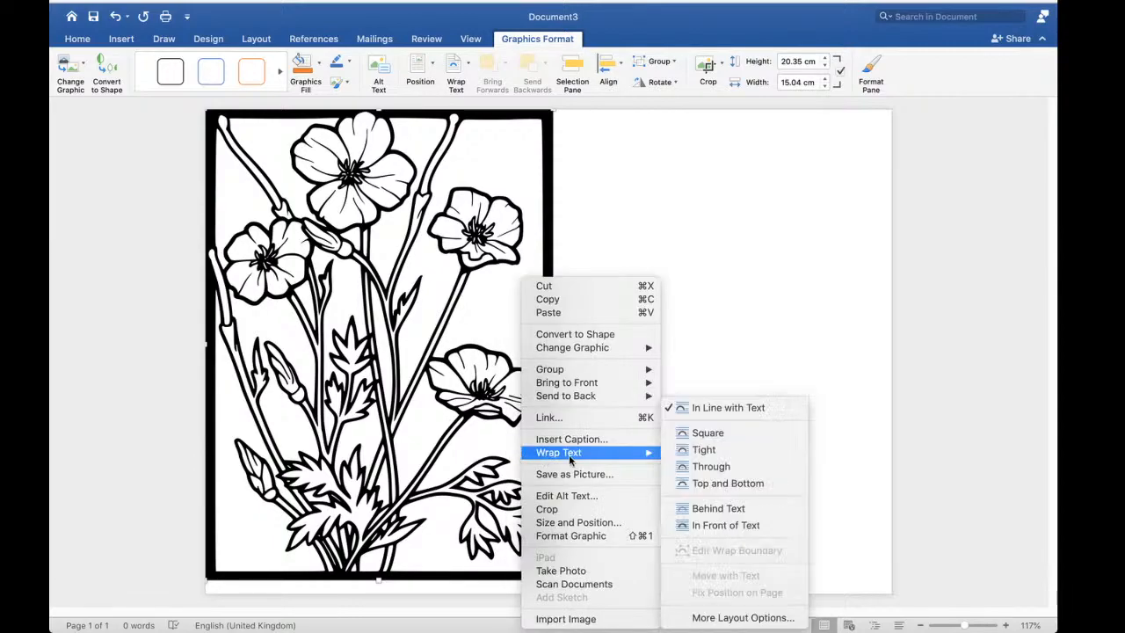
left_click(689, 525)
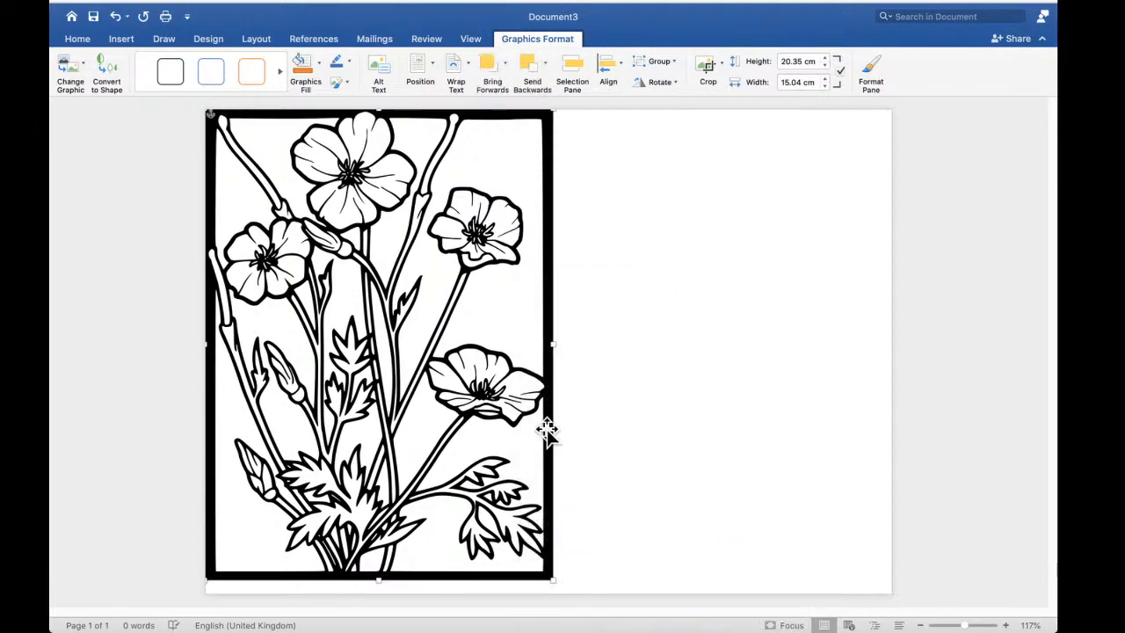
left_click_drag(547, 429, 733, 439)
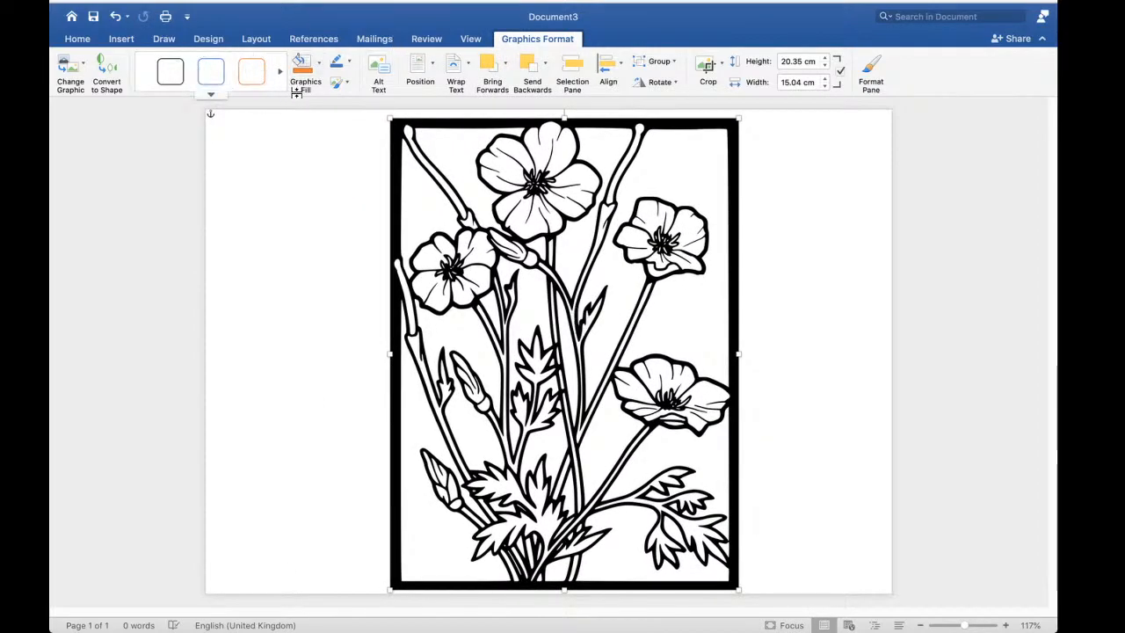
Change the page orientation to Portrait and move the poppy graphic left so it lies within the page
left_click(296, 151)
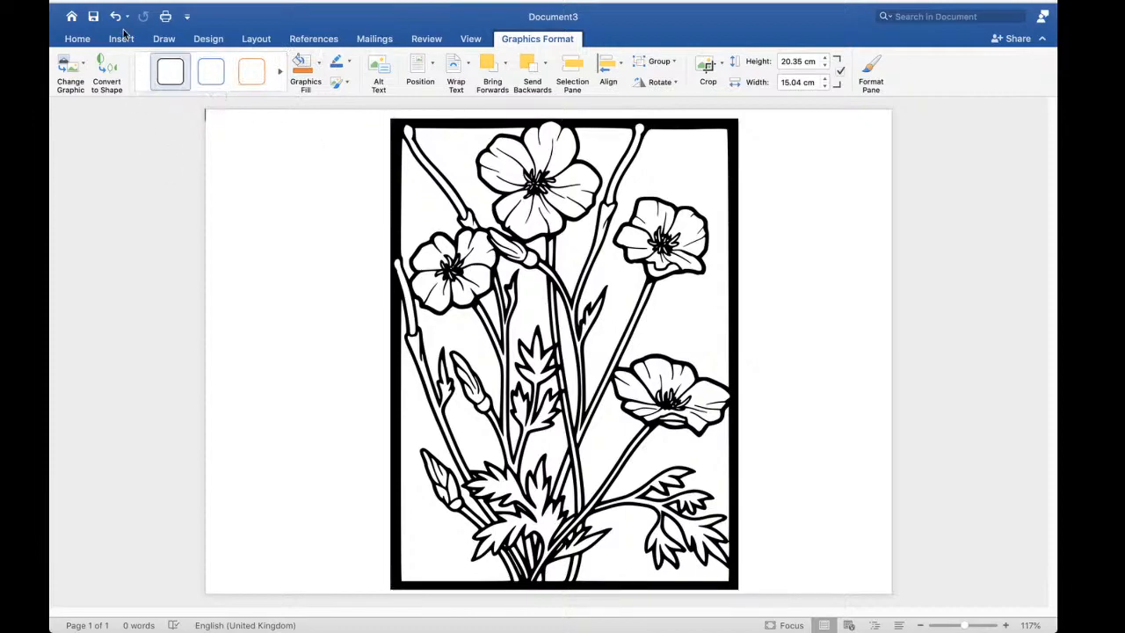
left_click(256, 40)
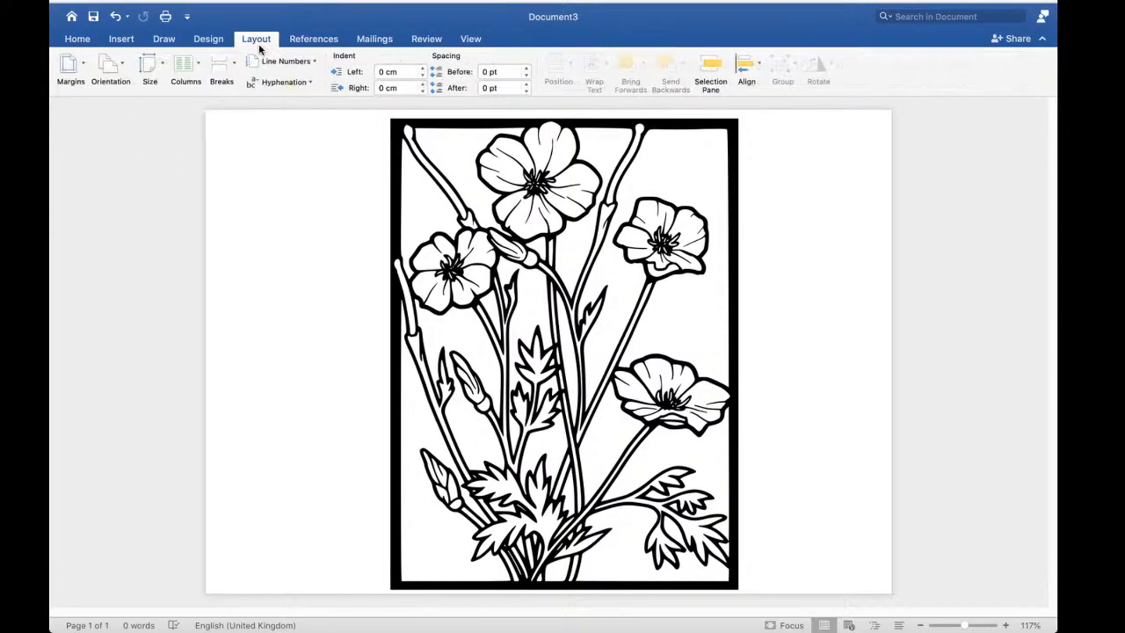
left_click(124, 65)
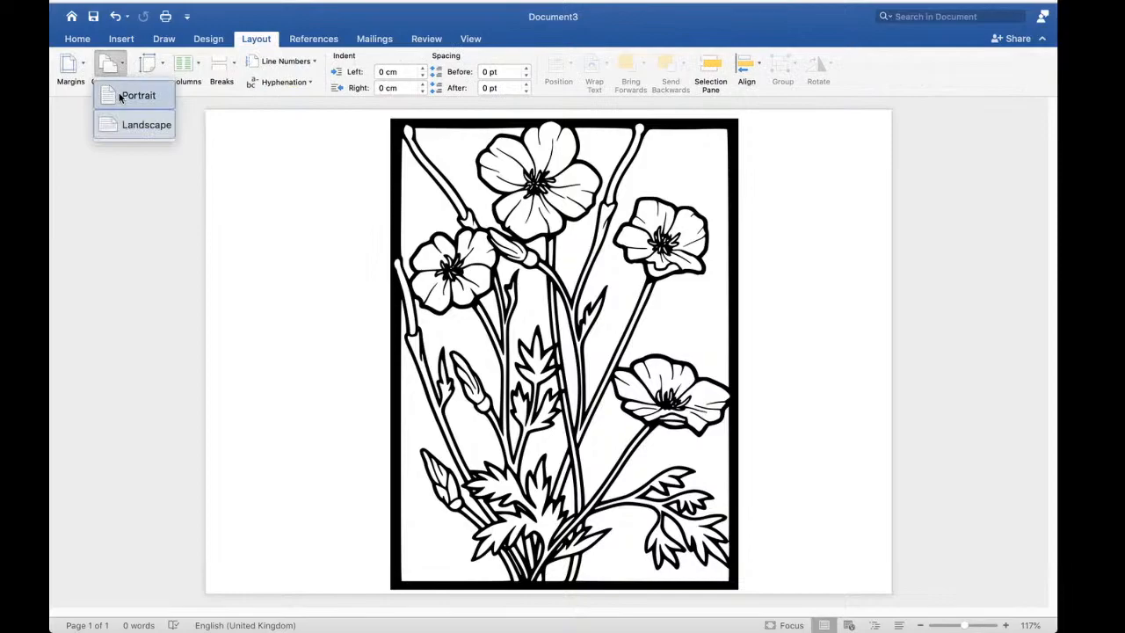
left_click(118, 95)
left_click_drag(603, 296, 493, 335)
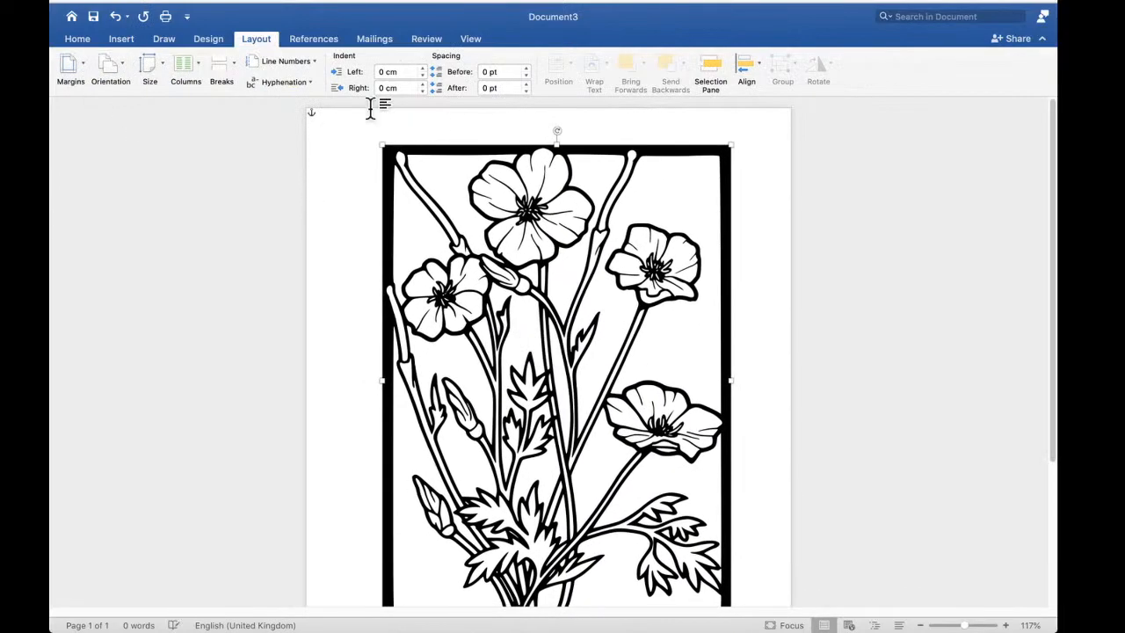
Show the whole page, then shift the poppy graphic left and enlarge it proportionally to nearly fill the page width
left_click(471, 38)
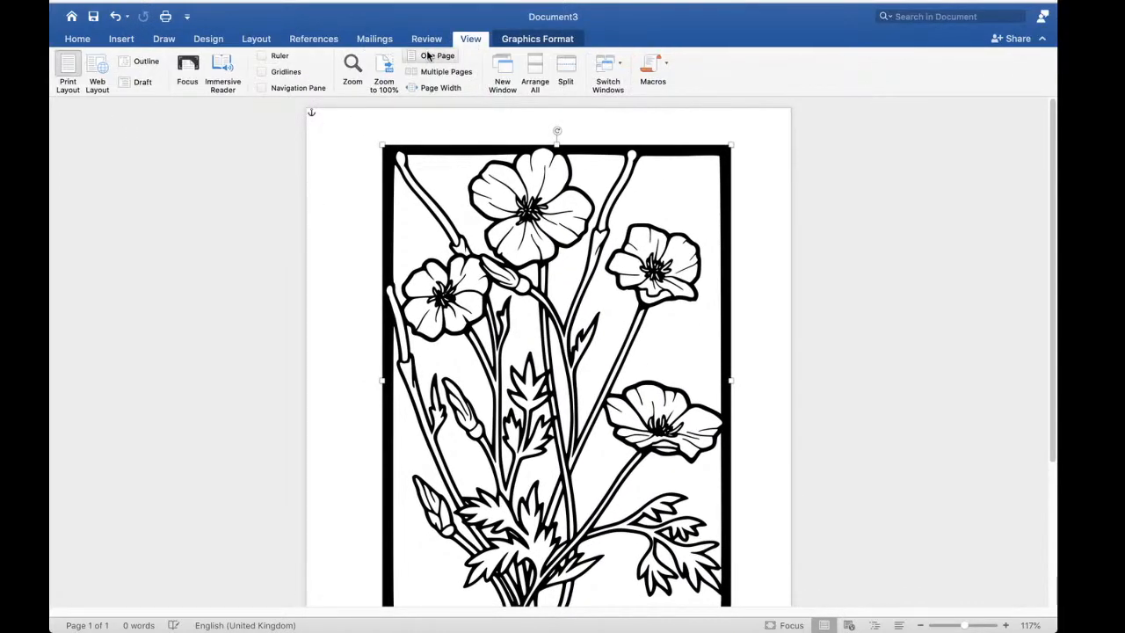
left_click(430, 57)
left_click_drag(549, 350, 522, 350)
left_click_drag(646, 474, 695, 522)
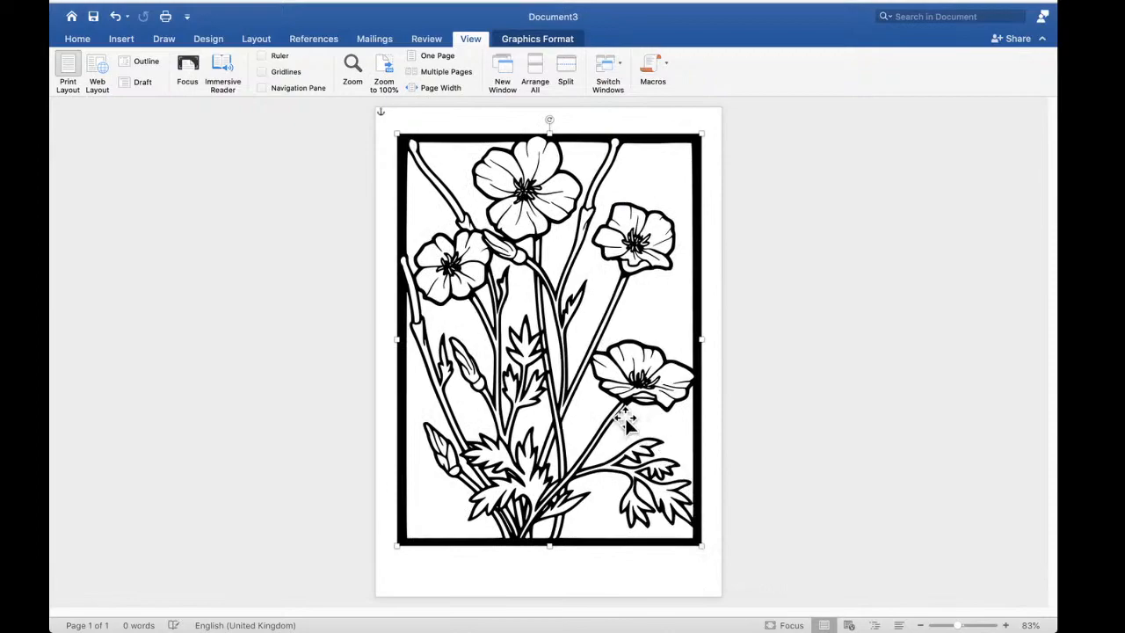
Open the Format Graphic settings for the poppy graphic
right_click(532, 215)
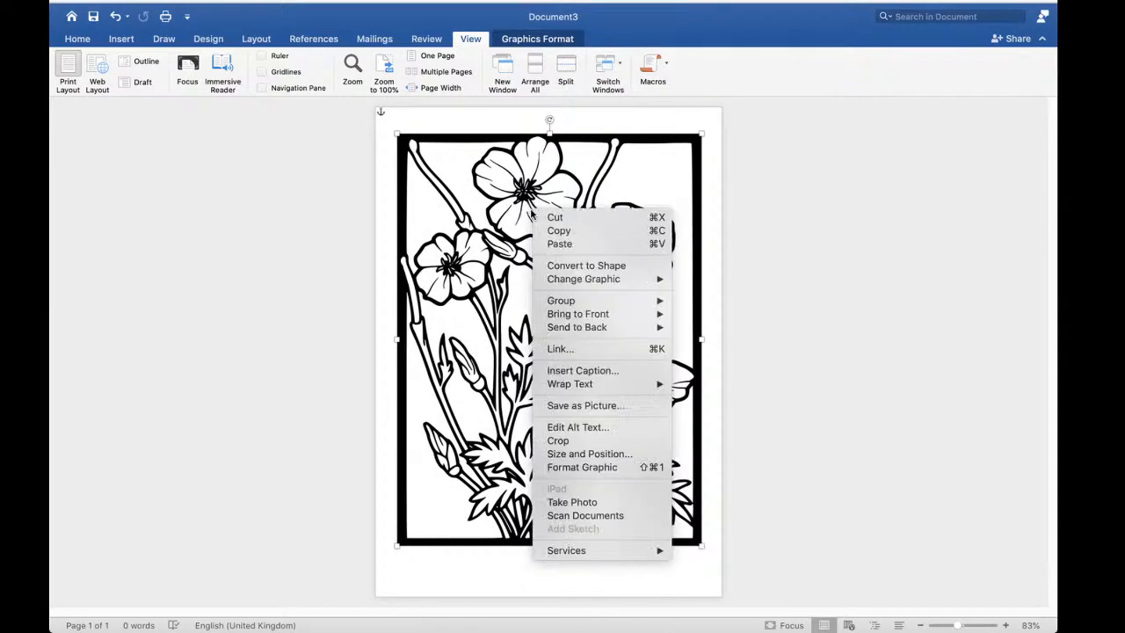
left_click(521, 213)
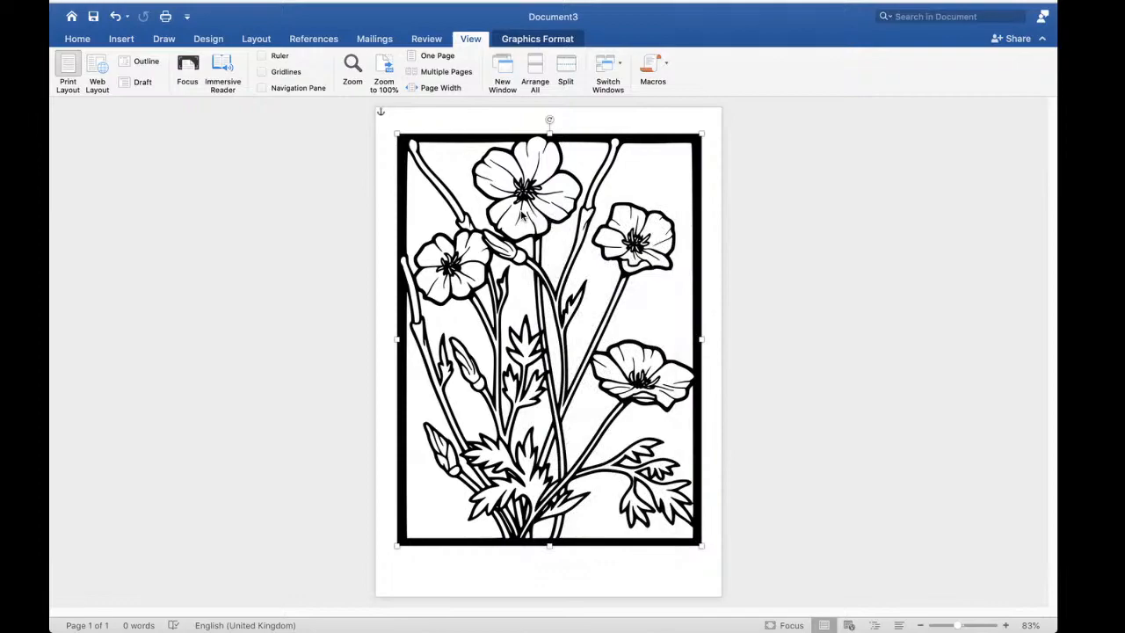
double_click(648, 143)
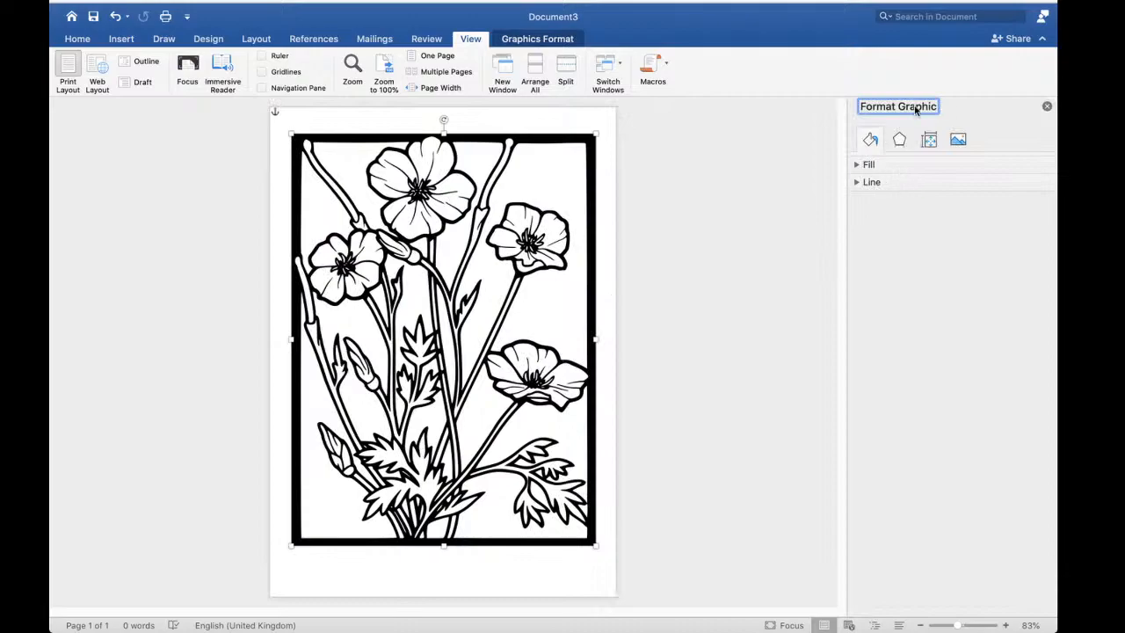
Convert the poppy graphic to a shape and switch its fill to Picture or texture fill
left_click(870, 165)
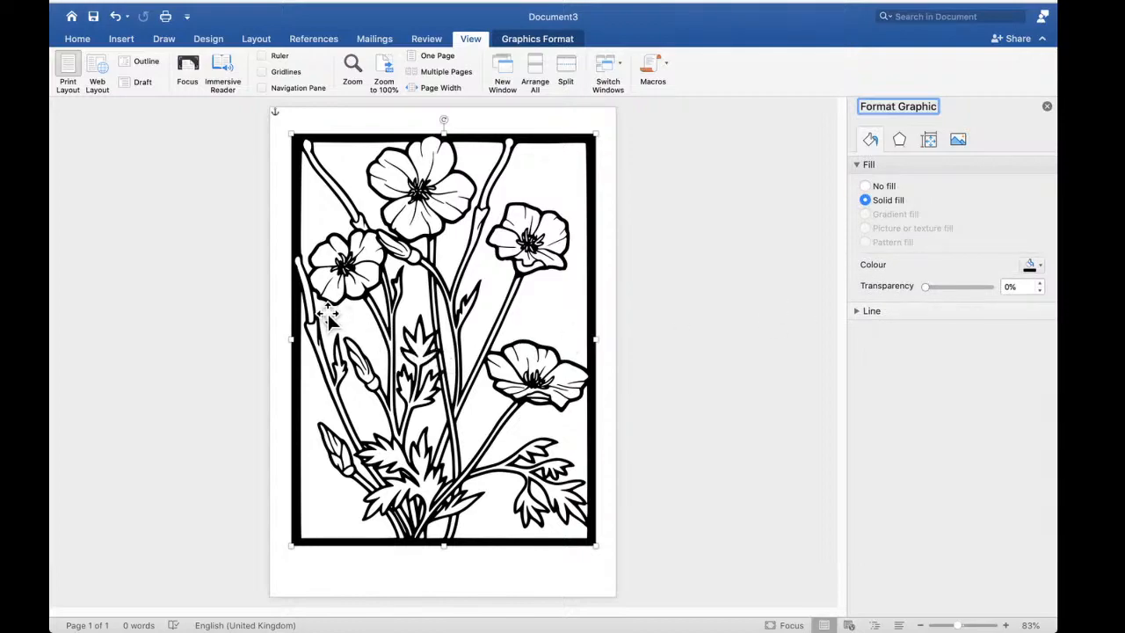
left_click(431, 226)
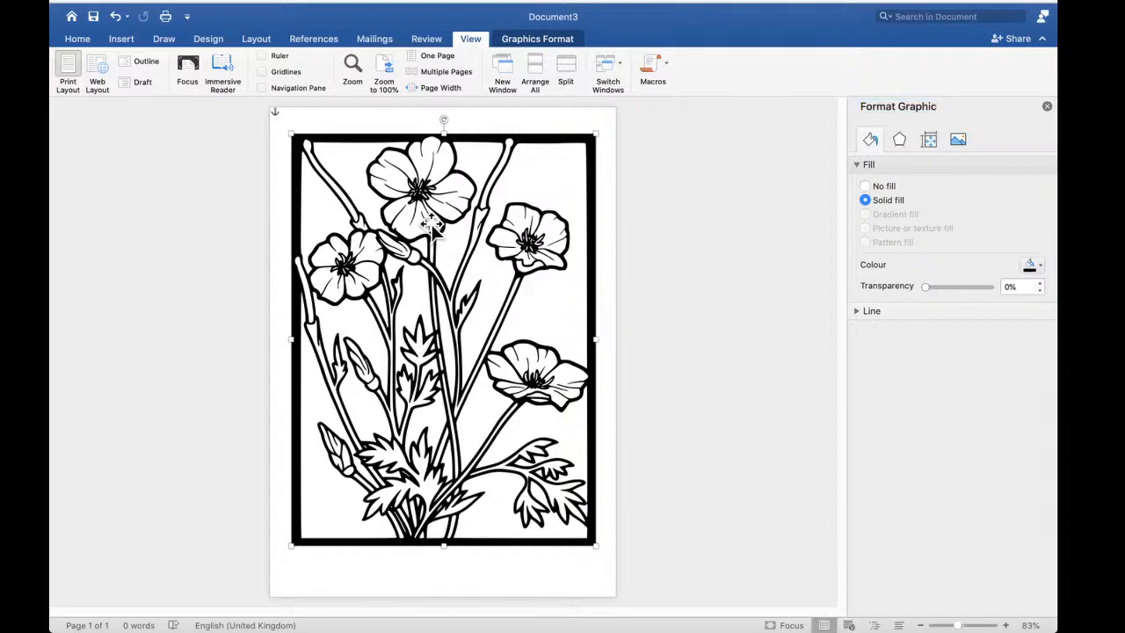
left_click(551, 40)
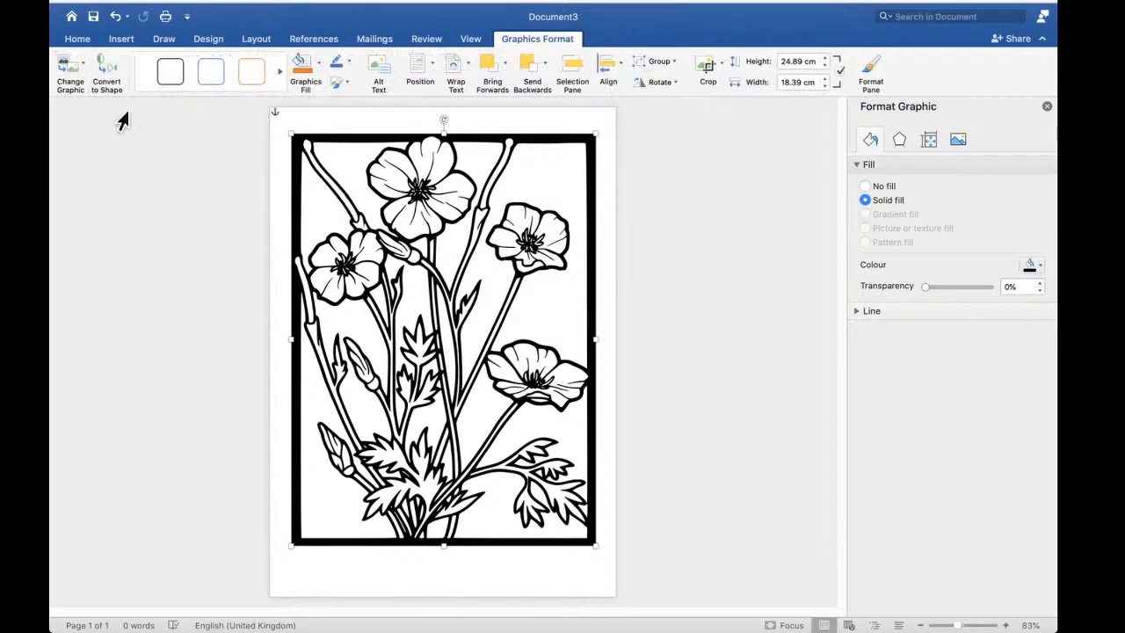
left_click(106, 69)
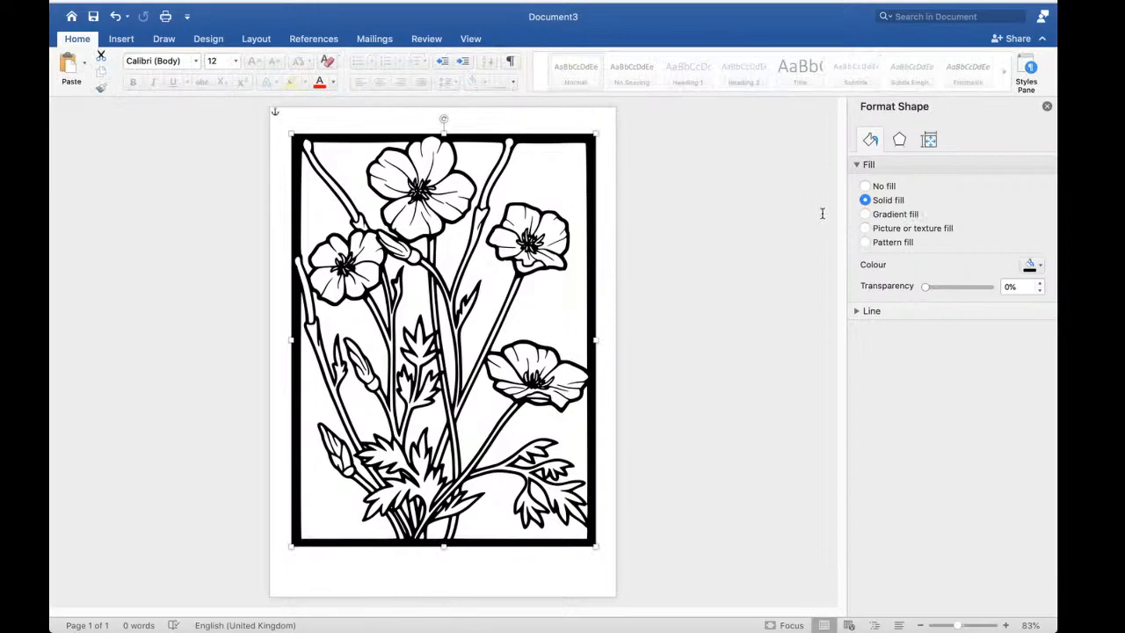
left_click(865, 228)
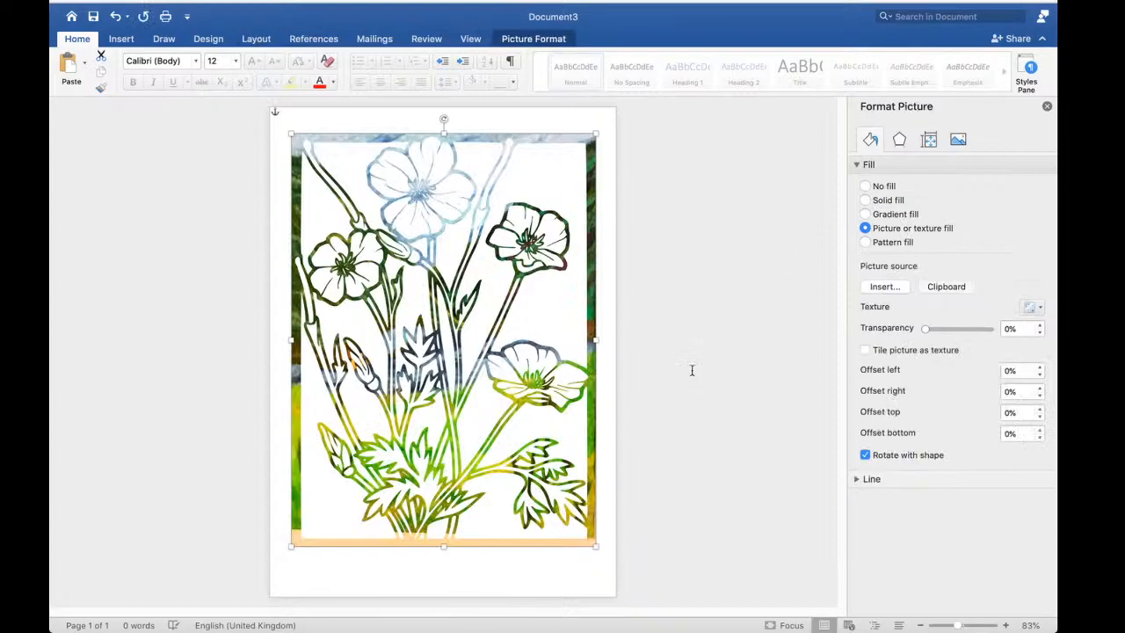
Fill the poppy shape with the picture Texture-Vintage-Ephemera-GraphicsFairy-655x1024.jpg from the demo images folder
left_click(885, 287)
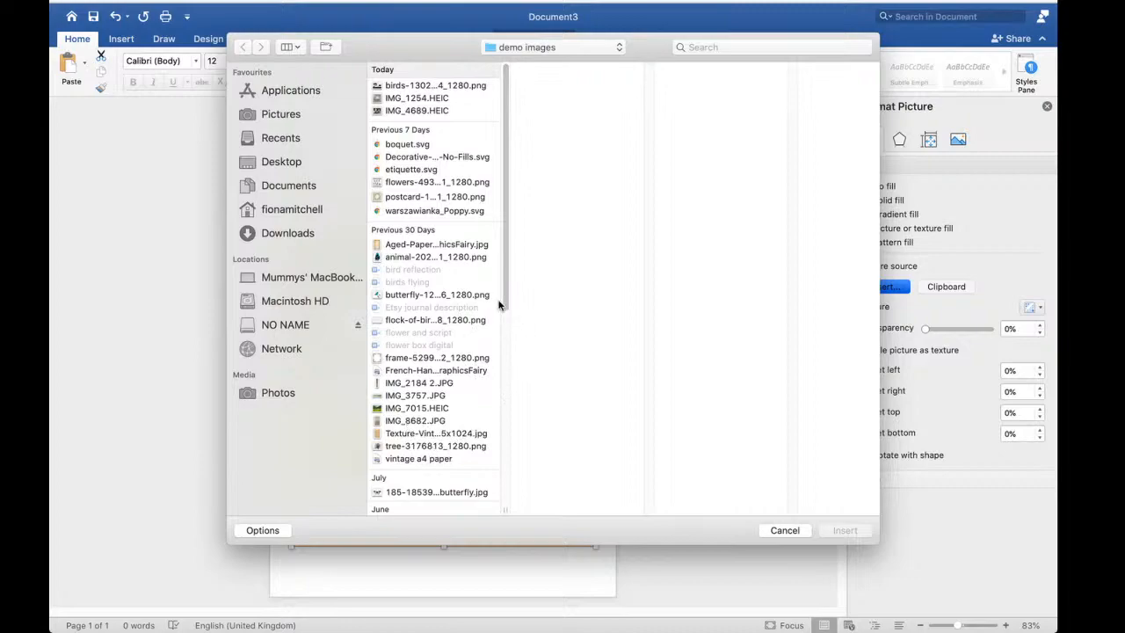
left_click(413, 459)
left_click(424, 434)
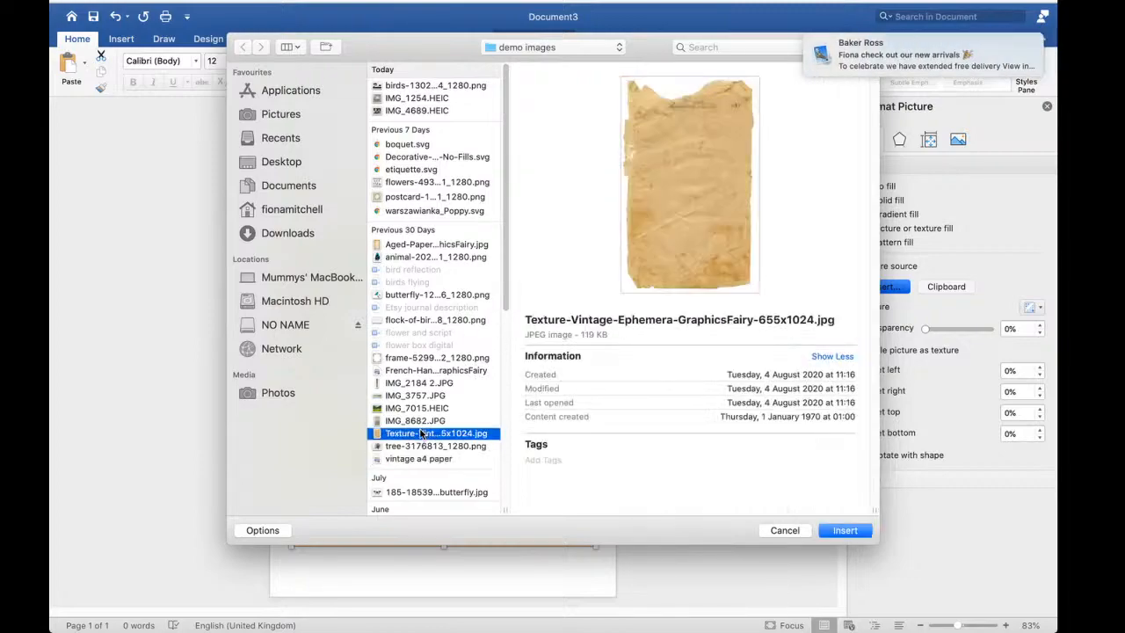
left_click(846, 531)
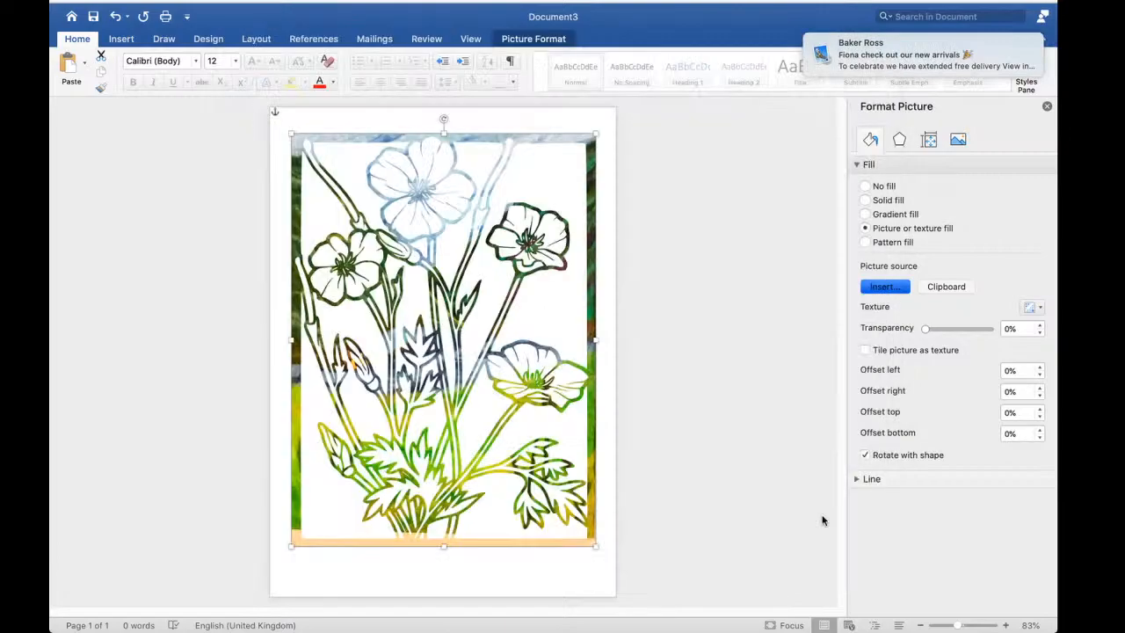
Enlarge the poppy shape to about 19.91 cm wide by 26.09 cm high and reposition it within the page
left_click_drag(595, 546, 621, 565)
left_click_drag(523, 397, 508, 386)
left_click(741, 349)
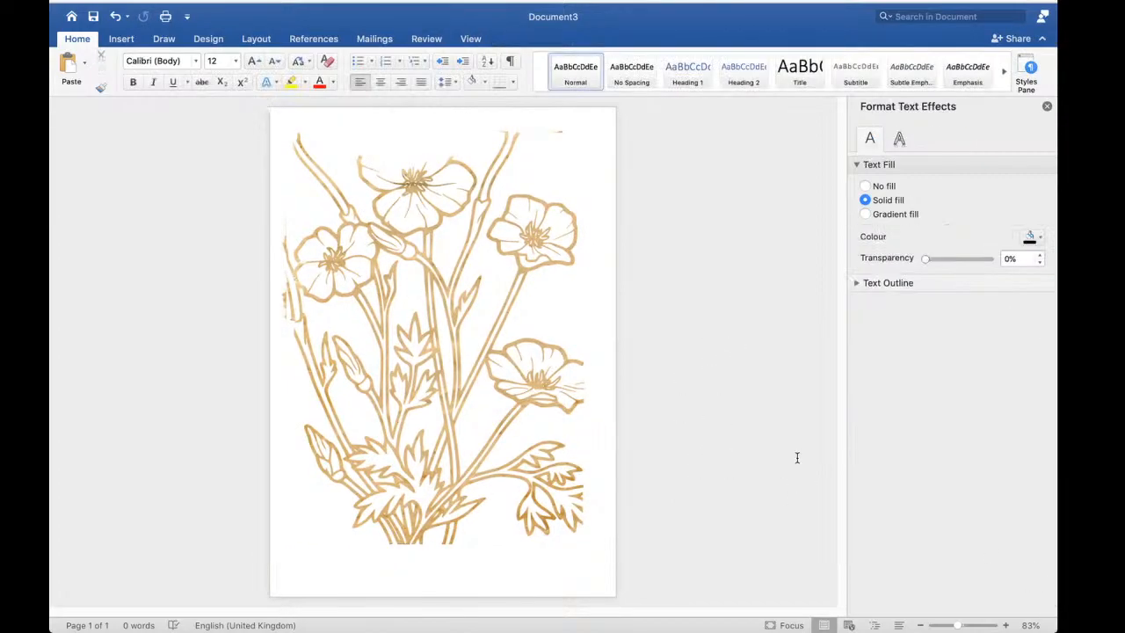
left_click(560, 246)
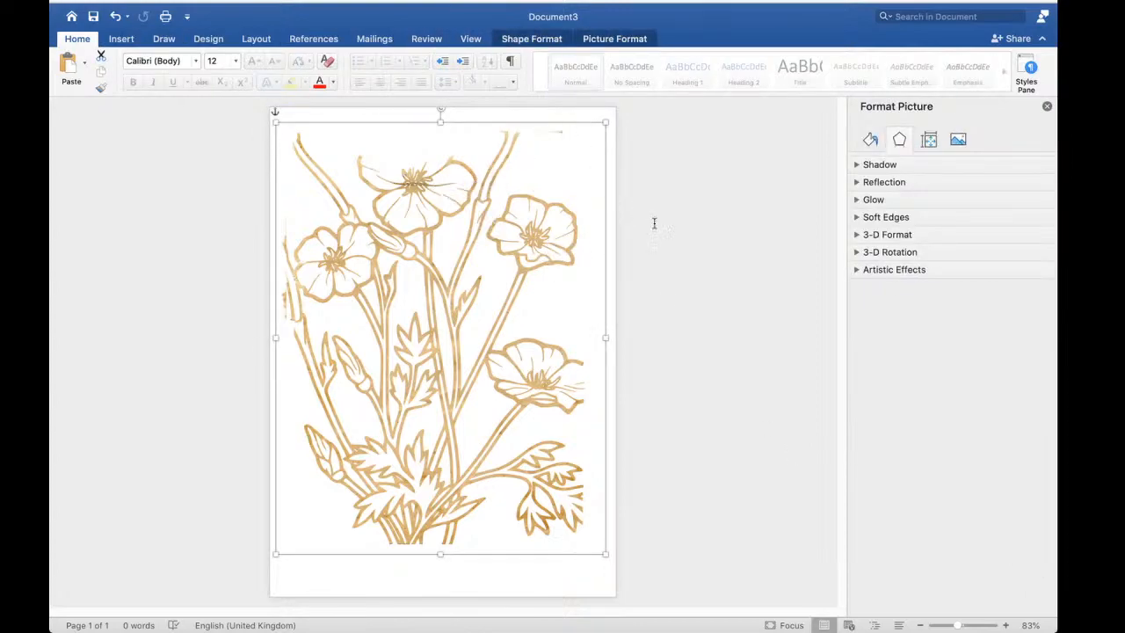
left_click(958, 139)
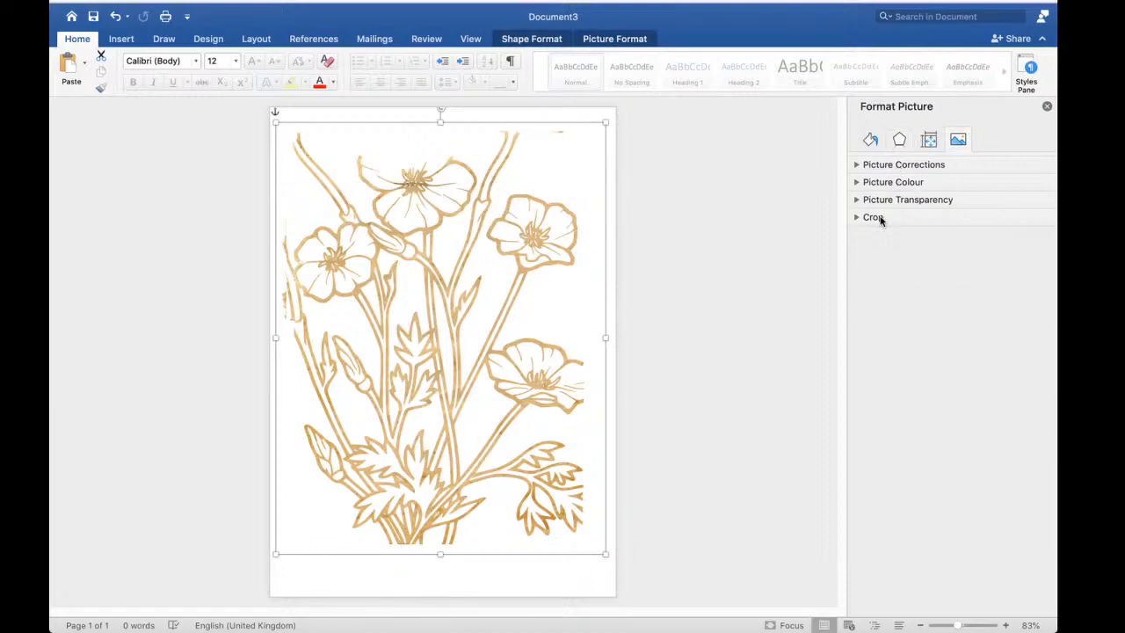
left_click(651, 245)
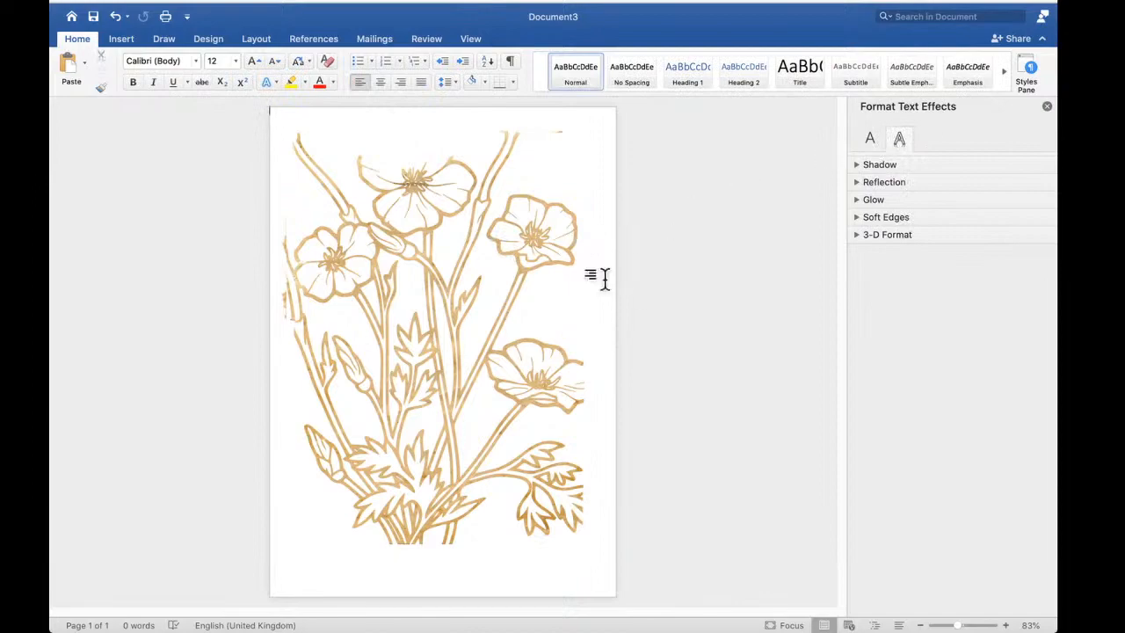
left_click(1030, 63)
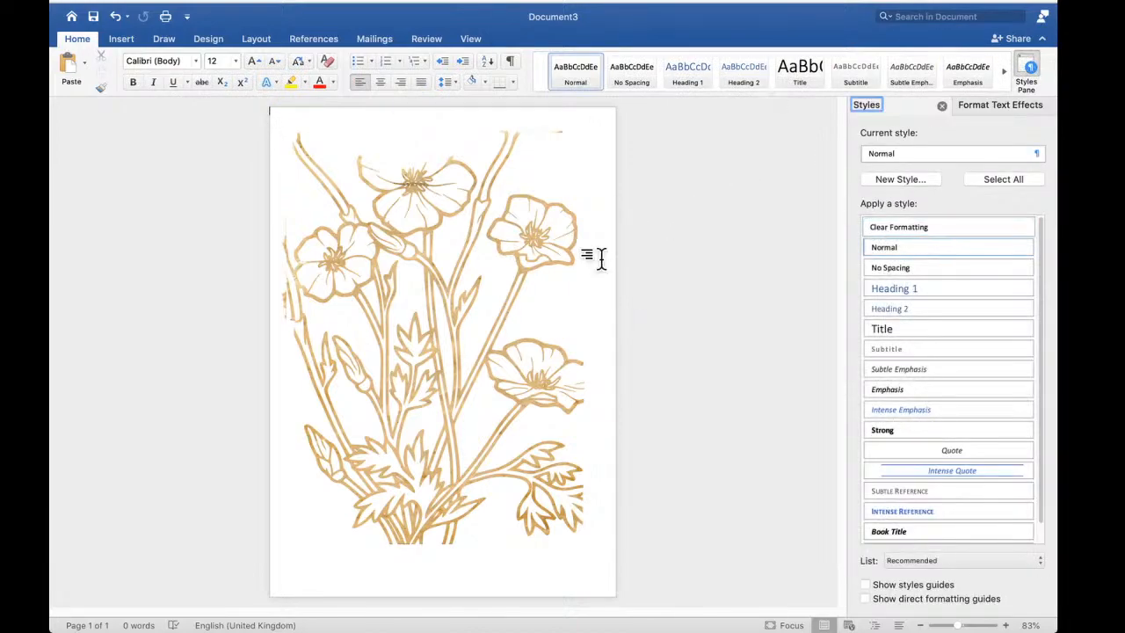
Replace the poppy shape's picture fill with the image Turquoise baseboard 2 from the demo images folder
left_click(561, 255)
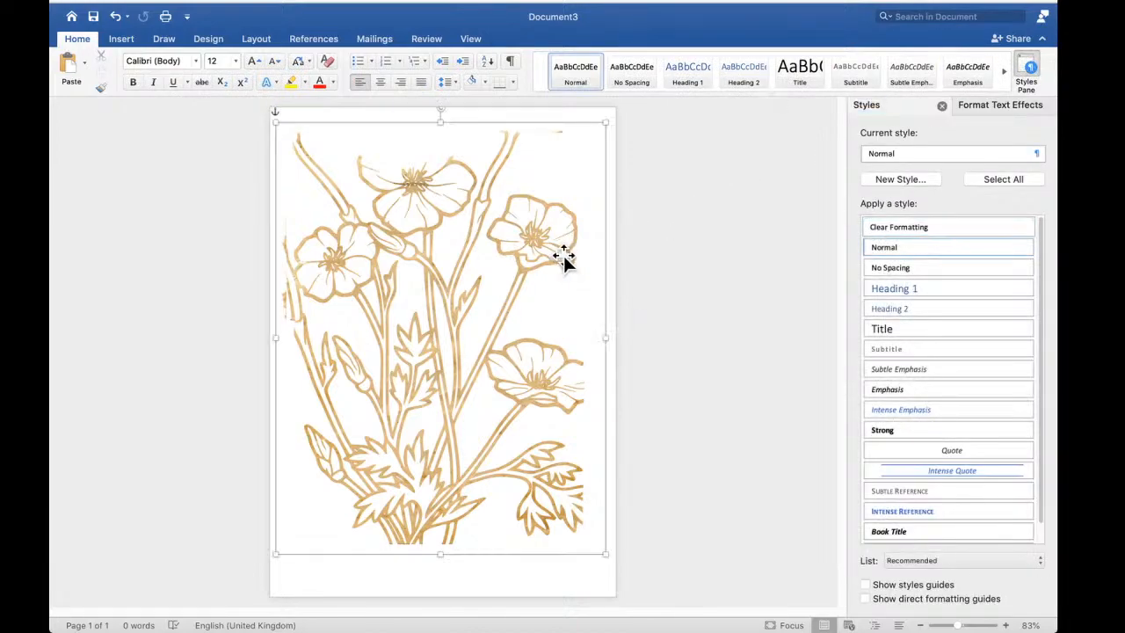
left_click(868, 143)
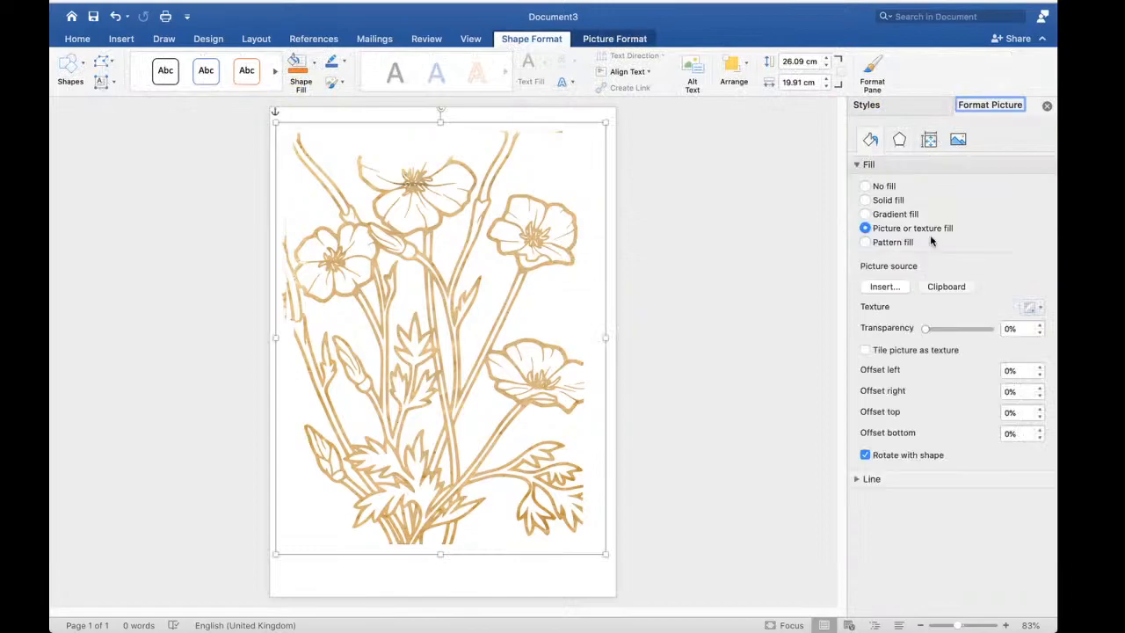
left_click(884, 287)
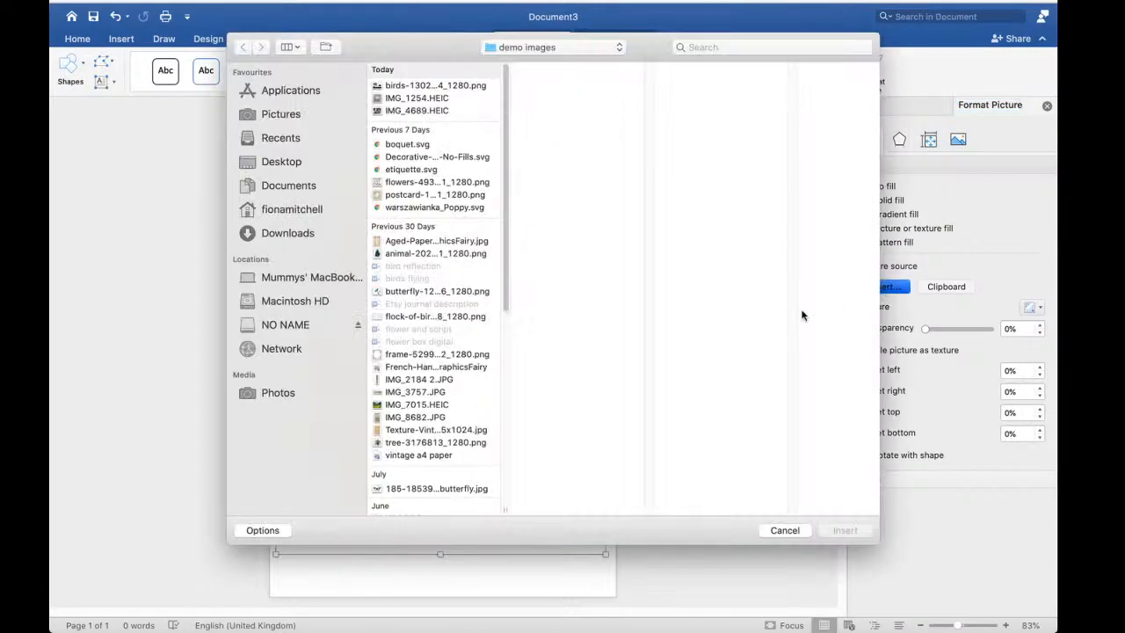
left_click_drag(505, 272, 512, 442)
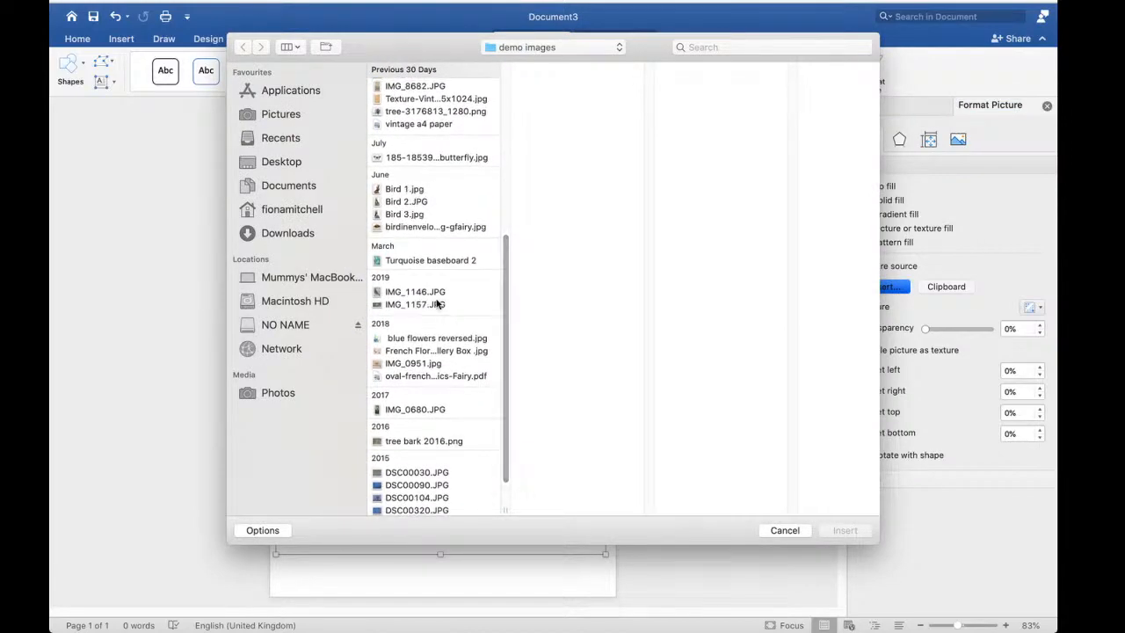
left_click(442, 262)
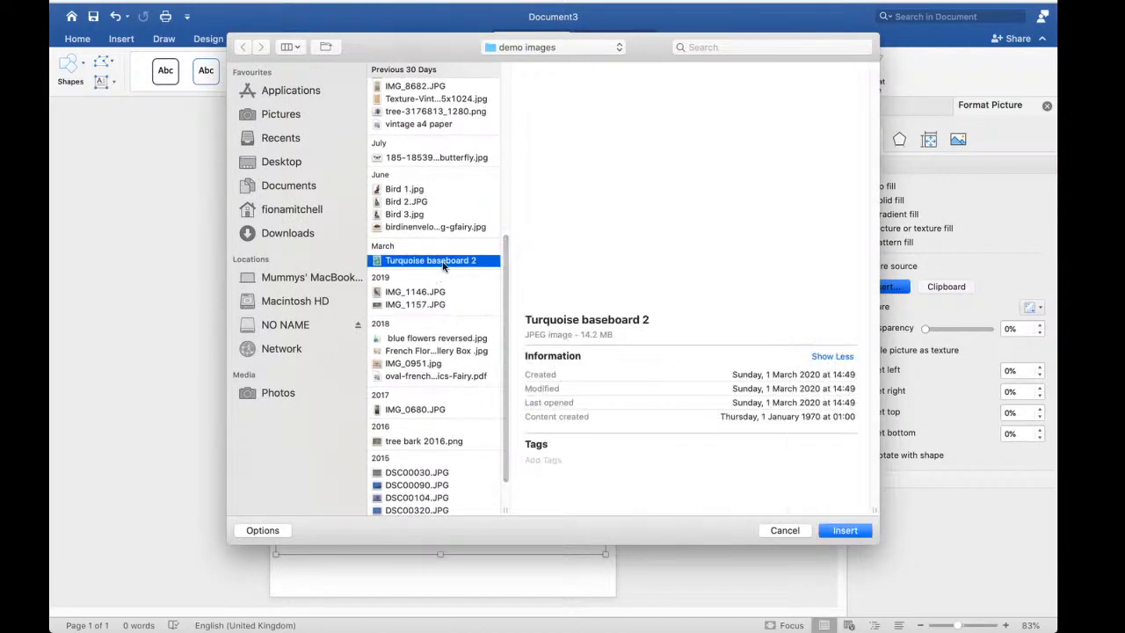
left_click(843, 531)
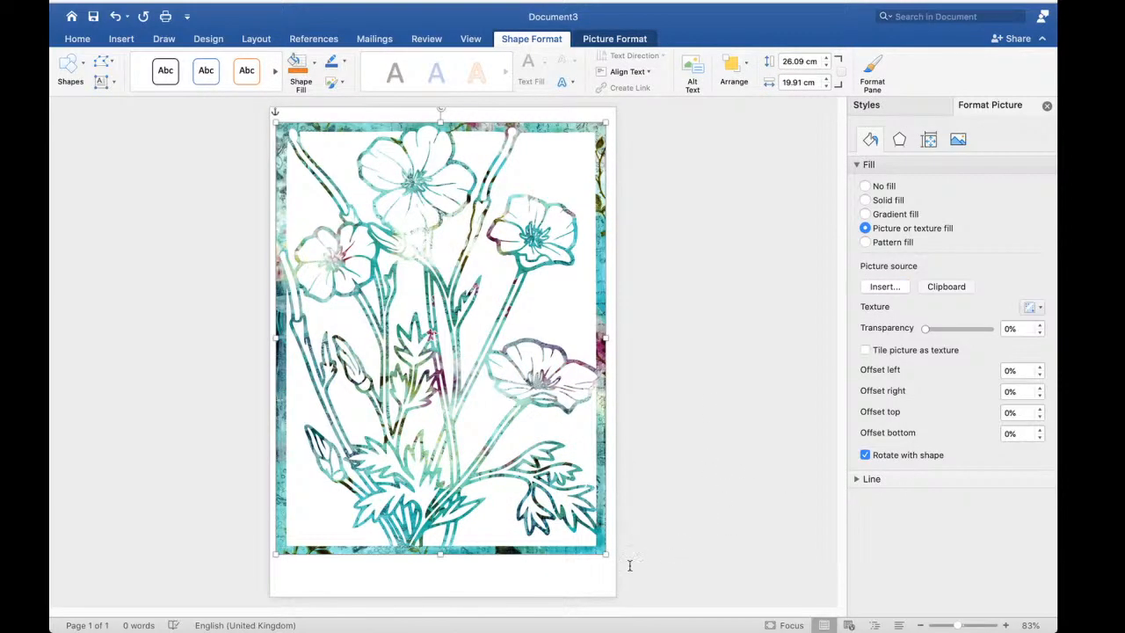
Shrink the poppy shape to about 18.34 cm wide by 20.24 cm high and move it nearer the middle of the page
left_click_drag(603, 556, 578, 457)
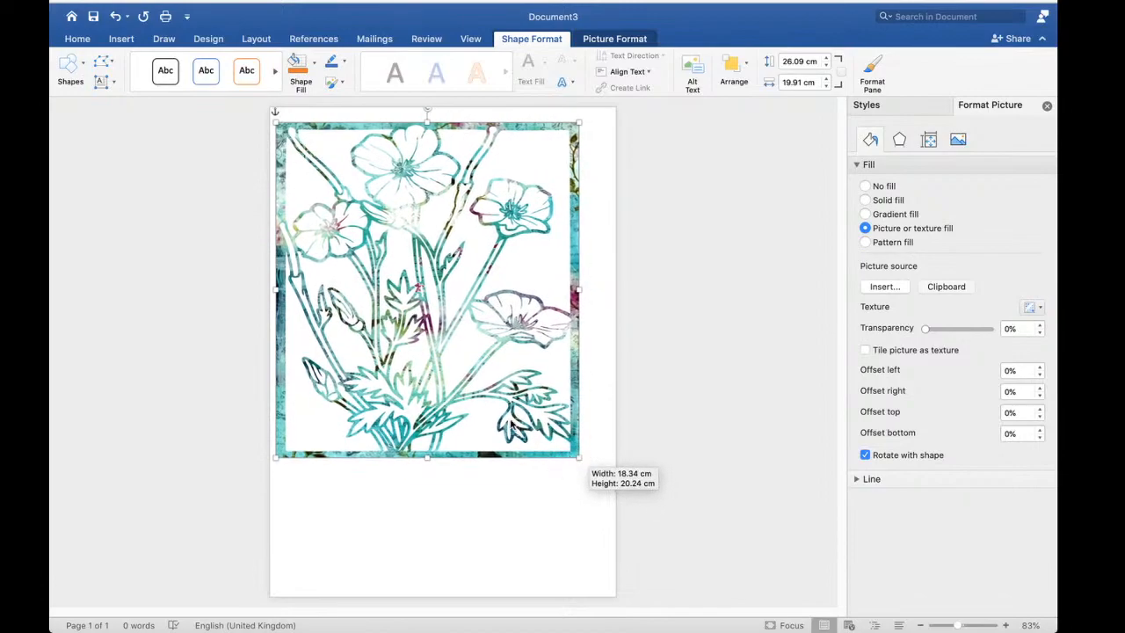
left_click_drag(575, 388, 589, 422)
left_click(486, 521)
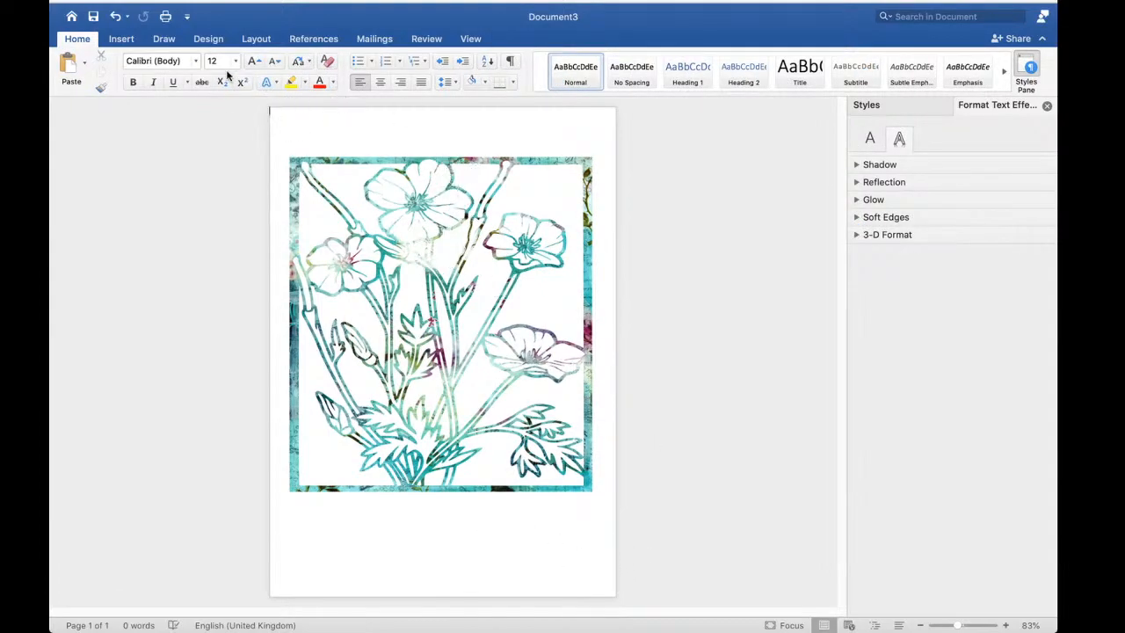
Draw a rectangle about 19.48 cm wide by 21.72 cm high over the whole poppy shape and send it to the back
left_click(122, 41)
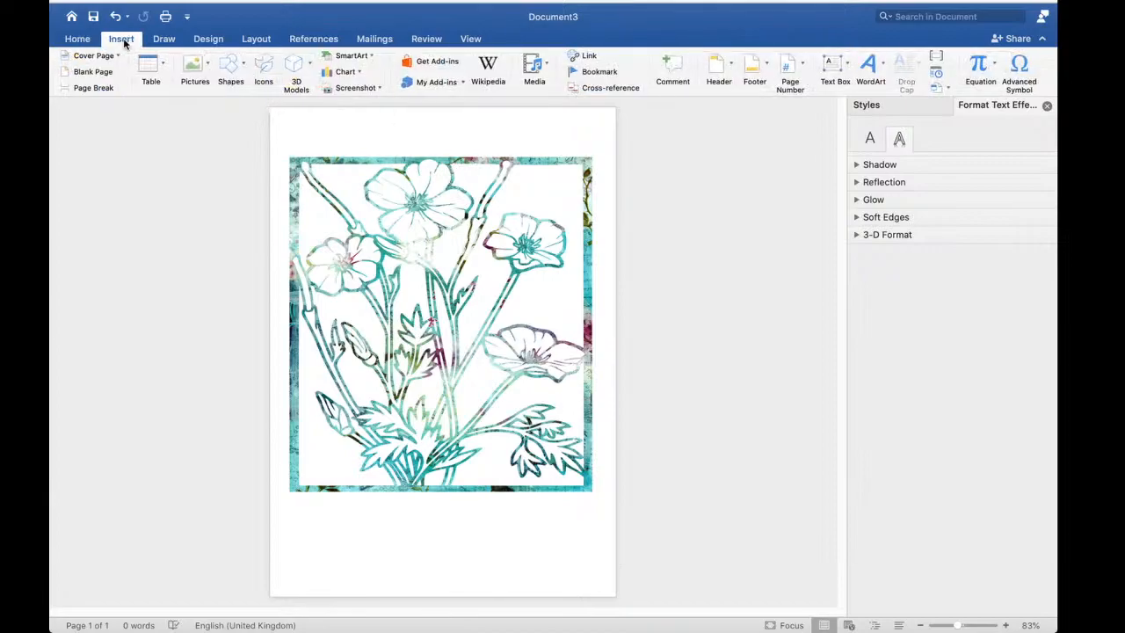
left_click(231, 67)
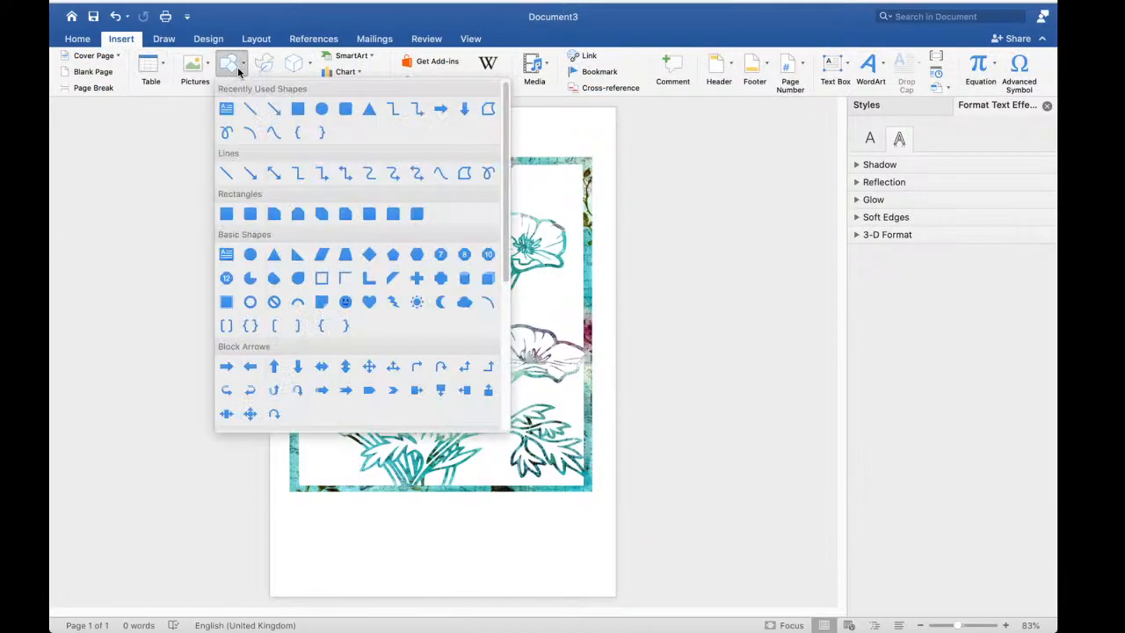
left_click(299, 110)
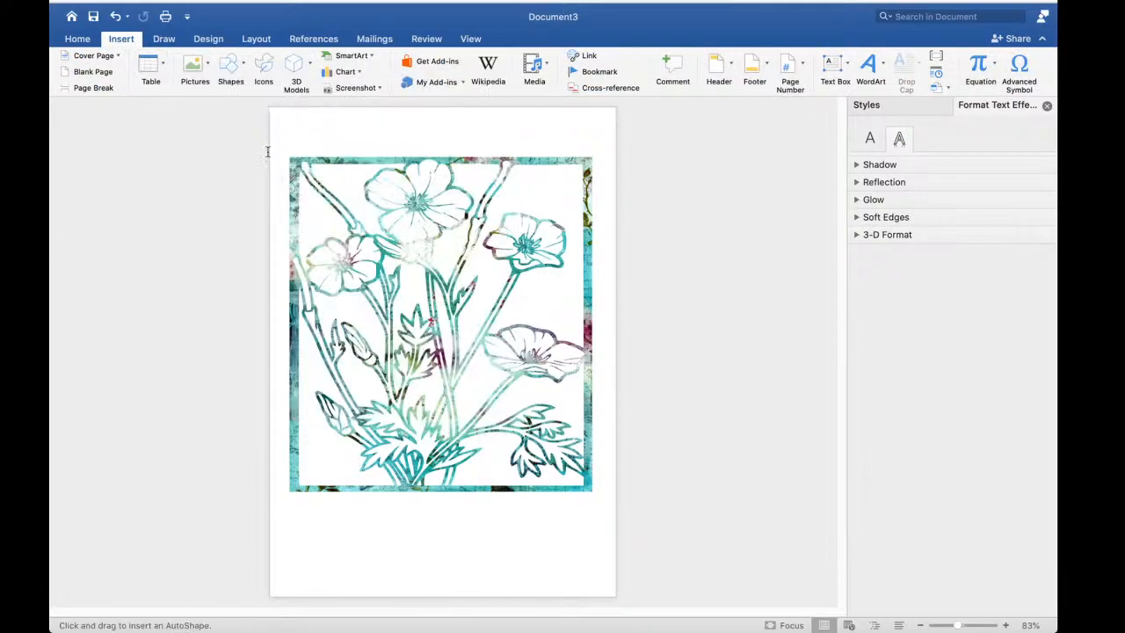
mouse_move(283, 146)
left_mouse_down()
mouse_move(281, 256)
mouse_move(399, 508)
mouse_move(610, 497)
mouse_move(603, 505)
left_mouse_up()
right_click(490, 389)
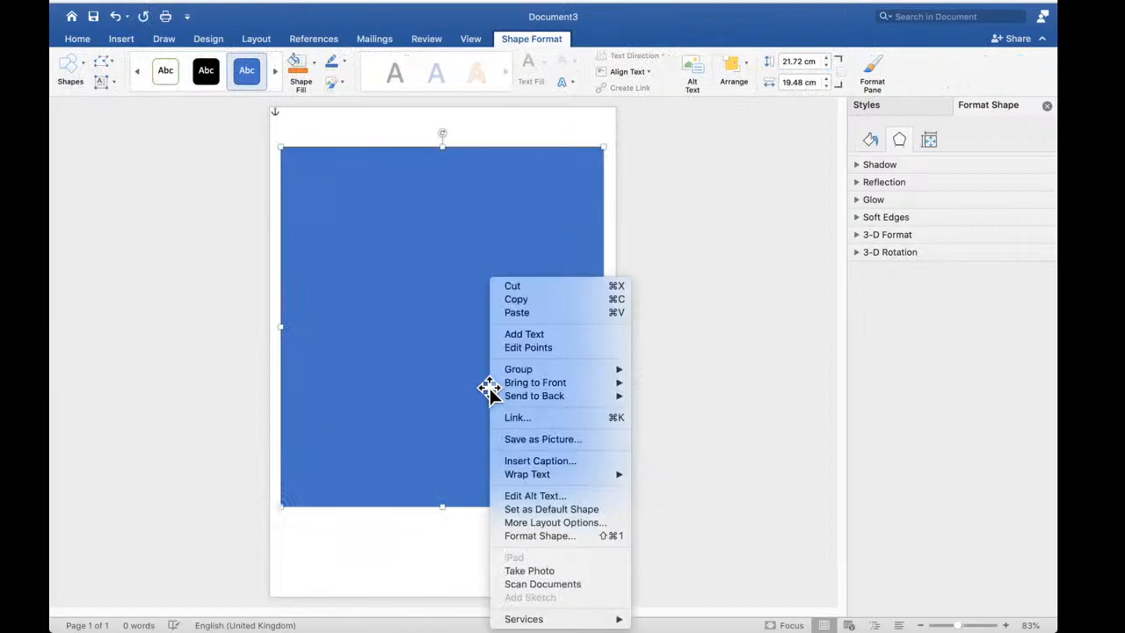
mouse_move(570, 398)
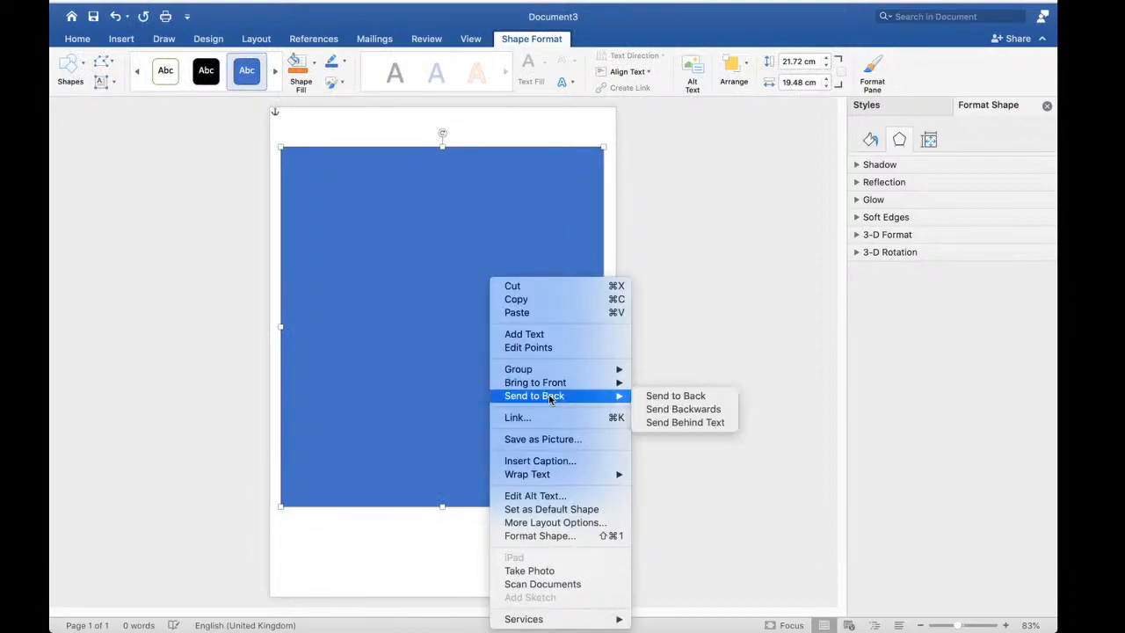
left_click(665, 400)
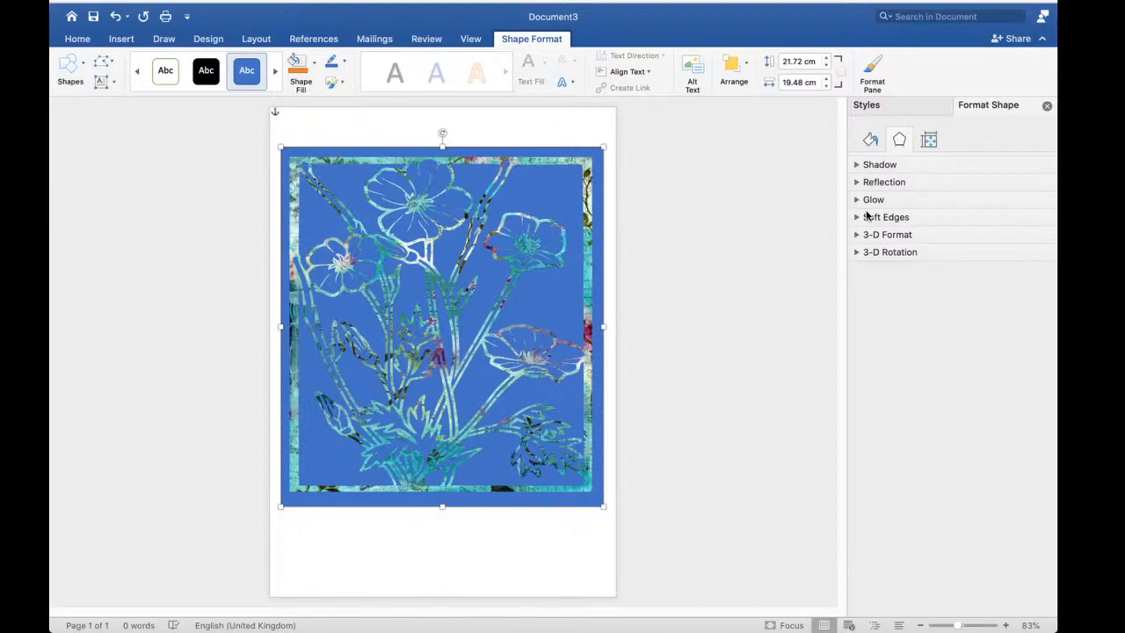
Try a light orange solid fill on the background rectangle, and replace it with the dark orange theme colour
left_click(872, 141)
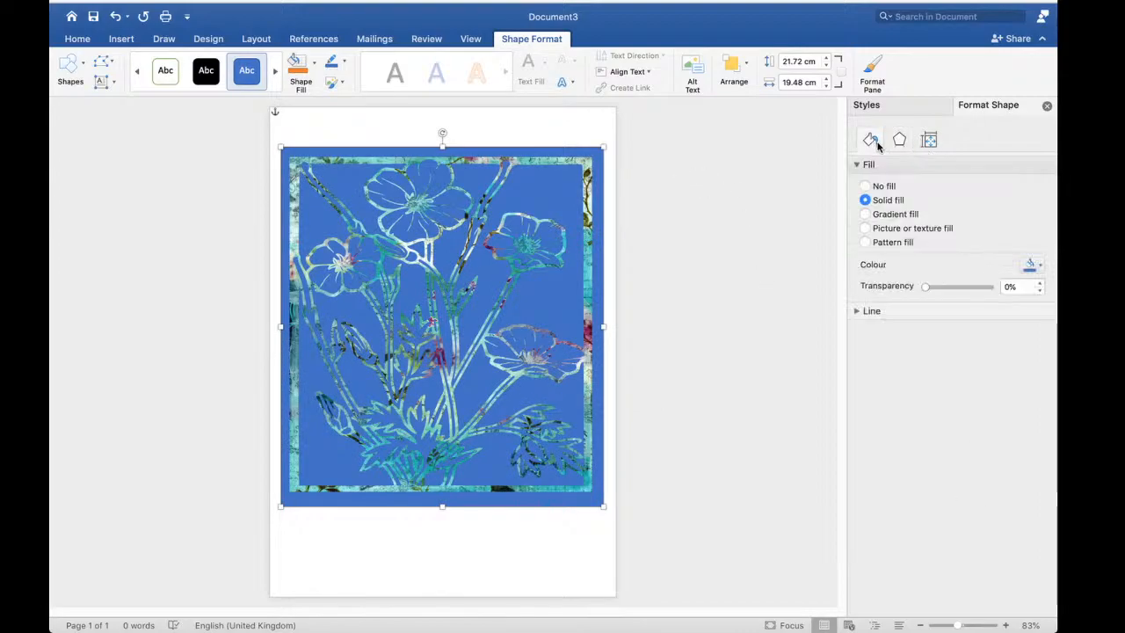
left_click(1039, 271)
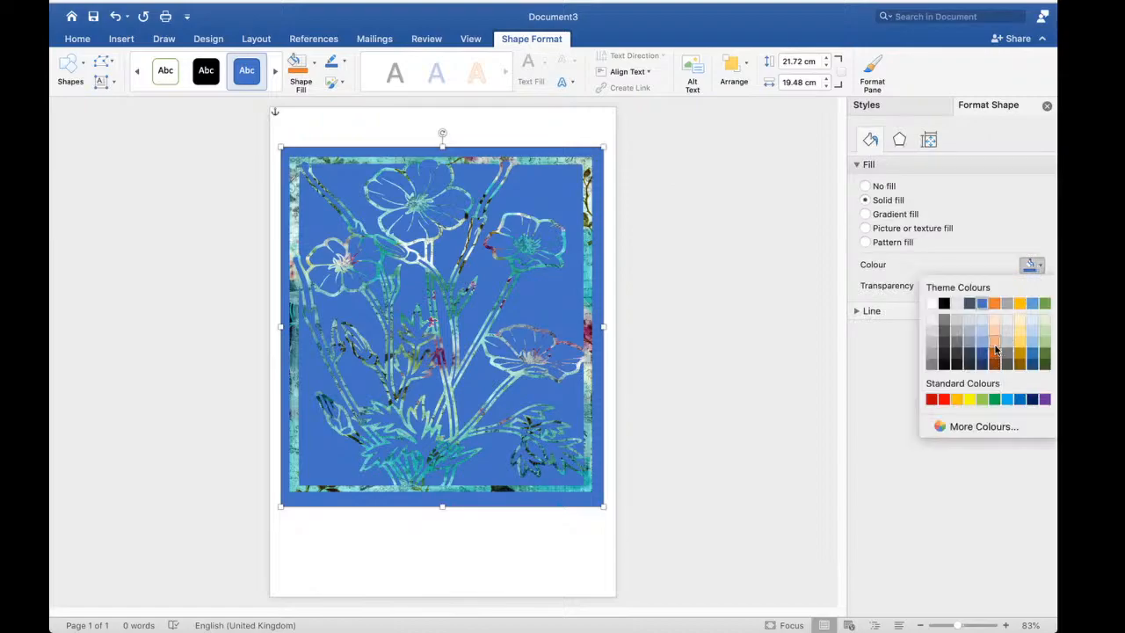
left_click(995, 342)
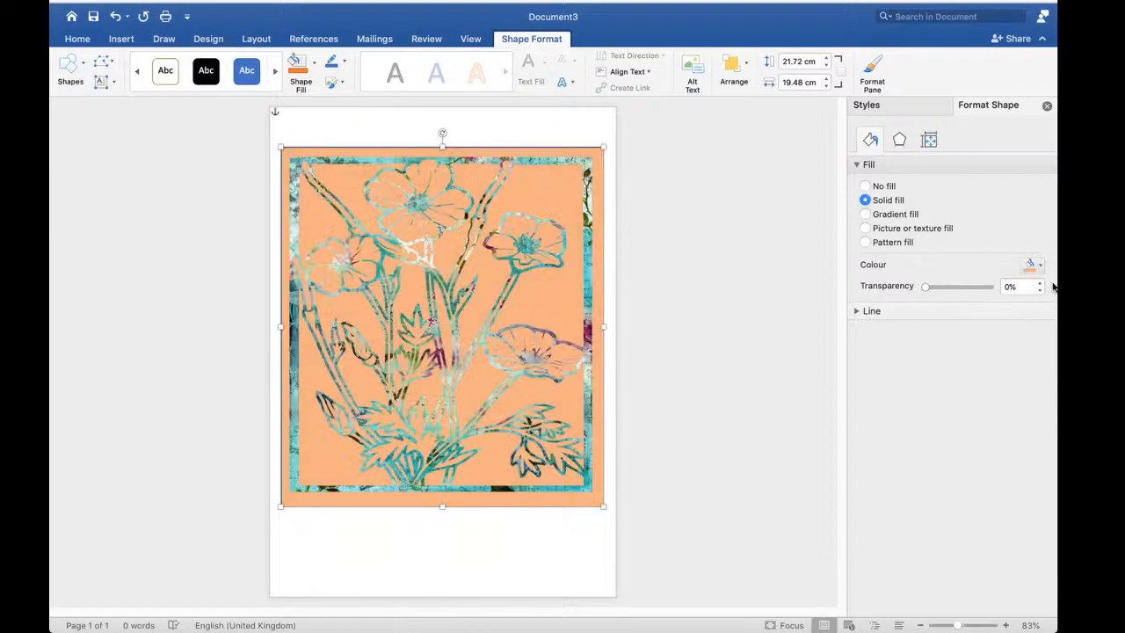
left_click(1040, 267)
left_click(993, 355)
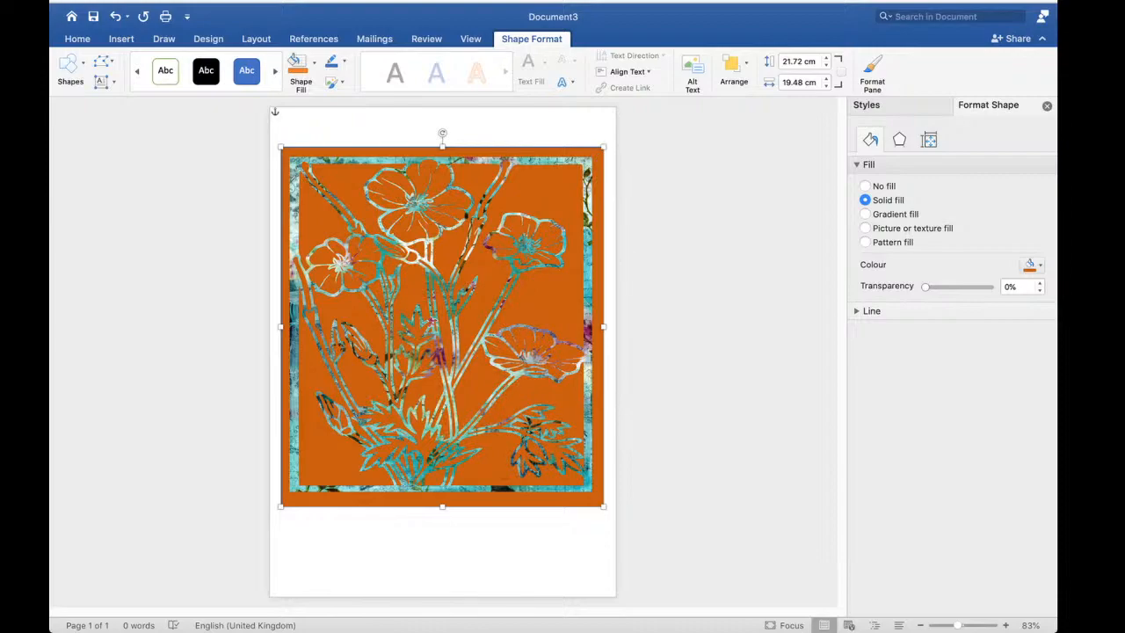
Try a gradient fill on the background rectangle, and change it to a pattern fill with bold vertical orange stripes
left_click(865, 214)
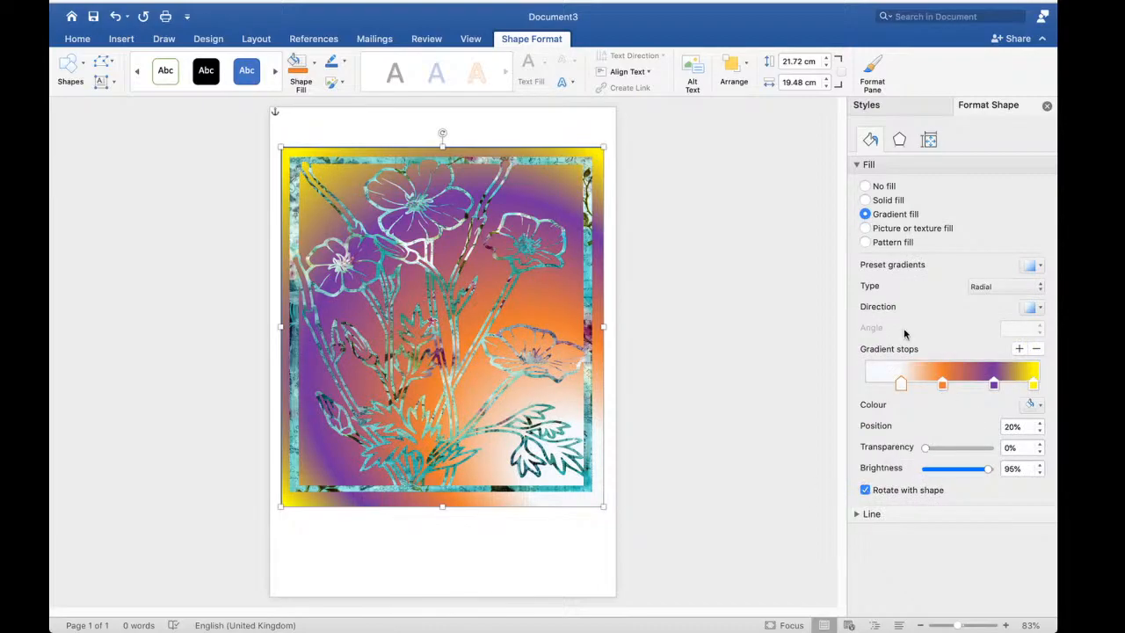
left_click(866, 243)
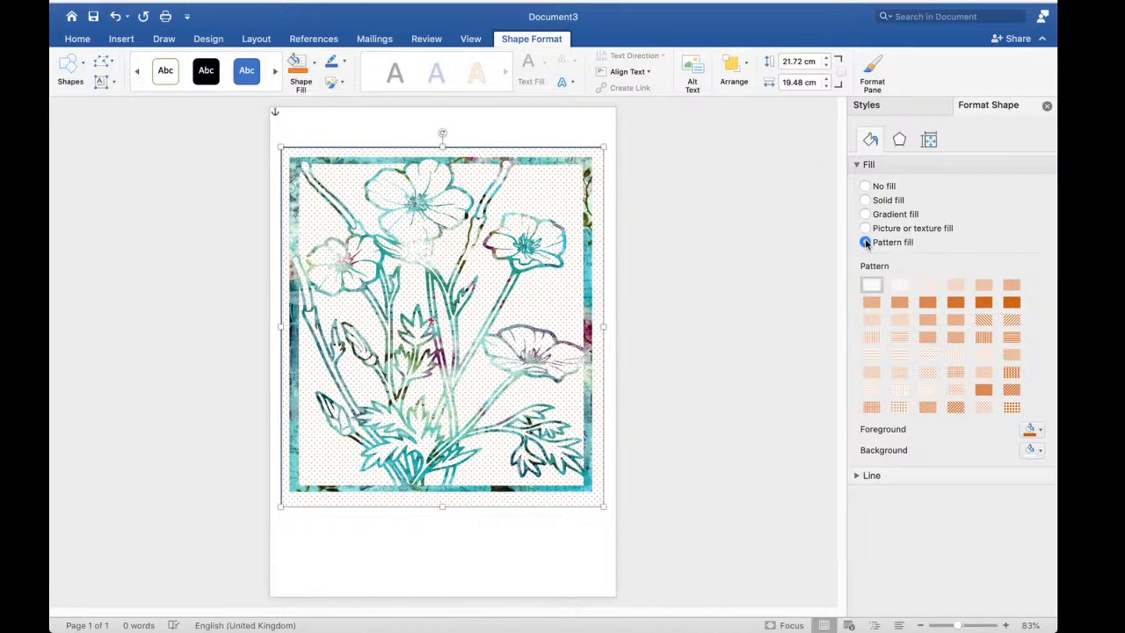
left_click(1012, 407)
left_click(991, 359)
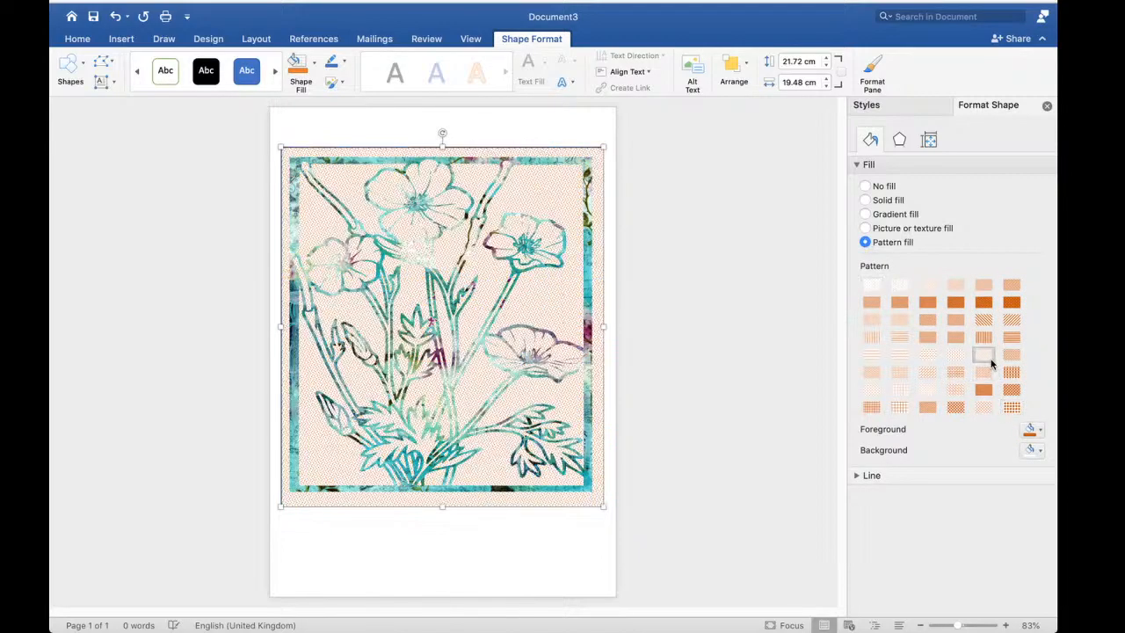
left_click(983, 337)
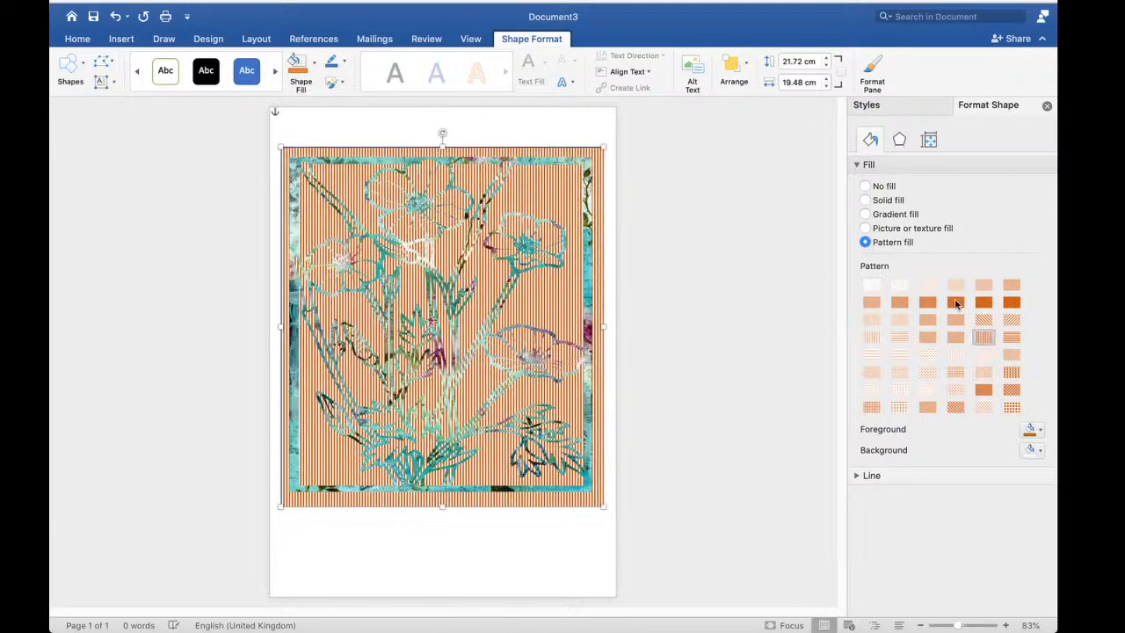
Change the background rectangle to a solid fill in a custom teal blue picked from the colour wheel
left_click(866, 201)
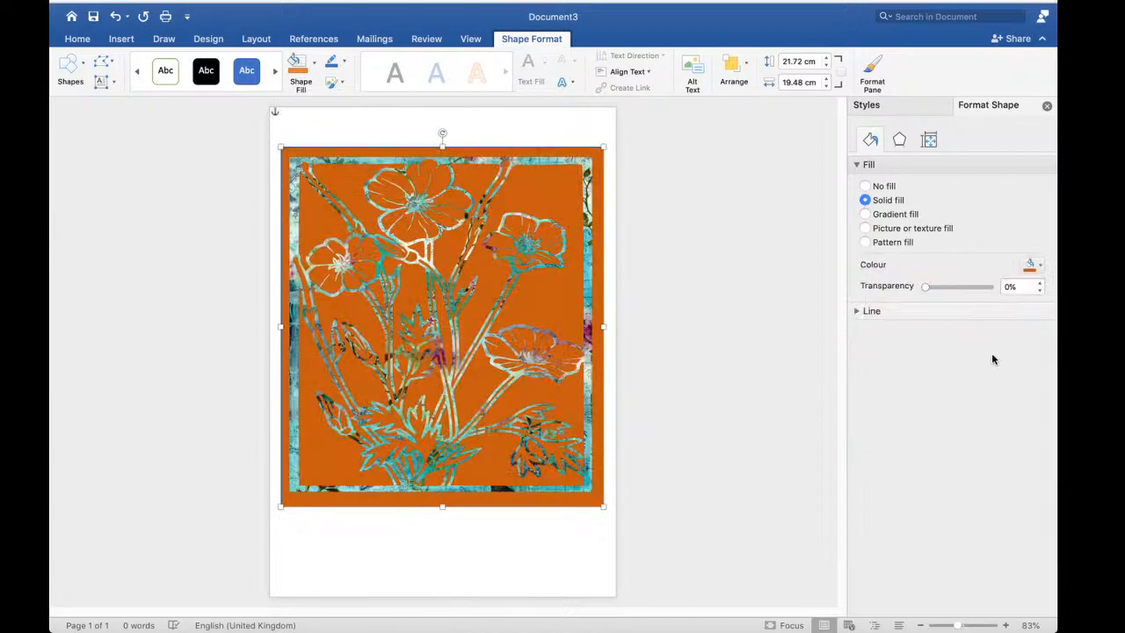
left_click(1039, 266)
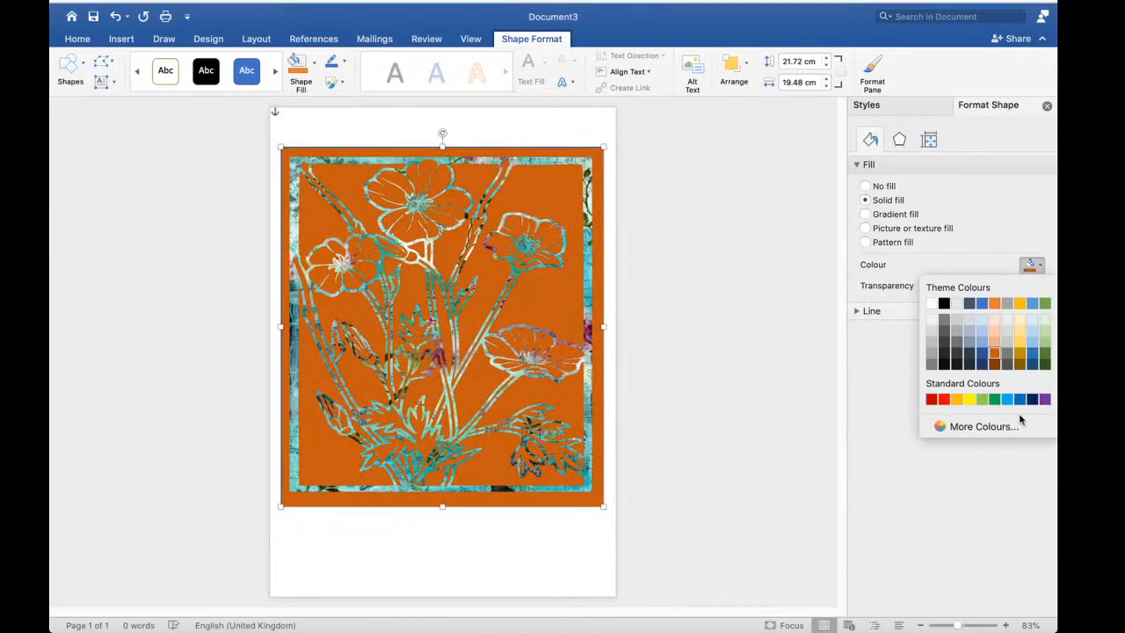
left_click(980, 427)
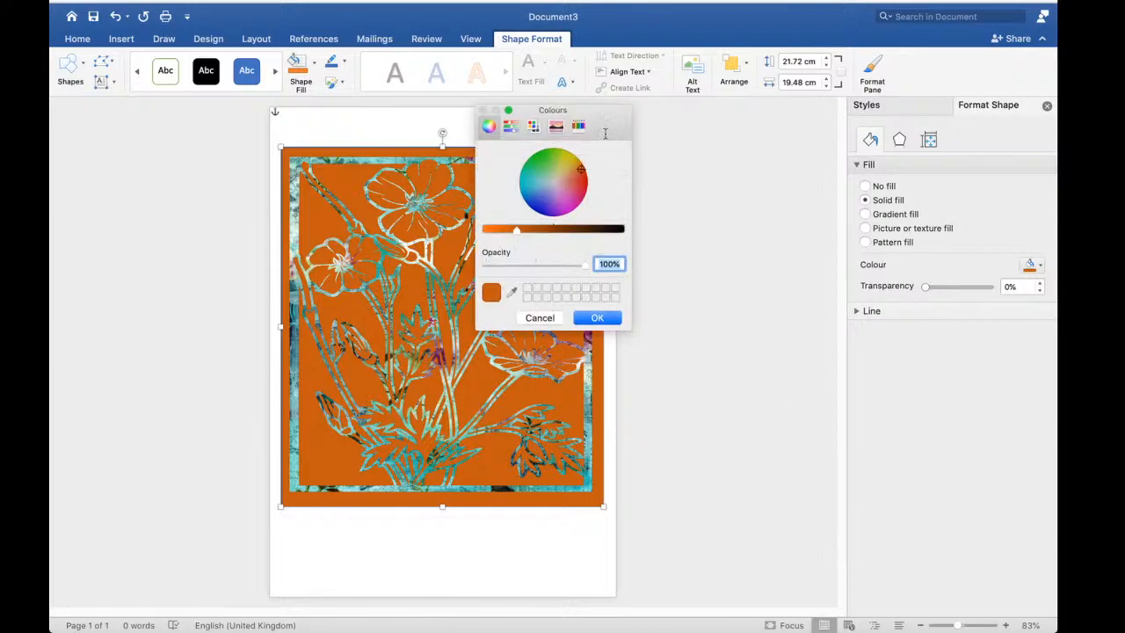
left_click_drag(580, 117, 755, 211)
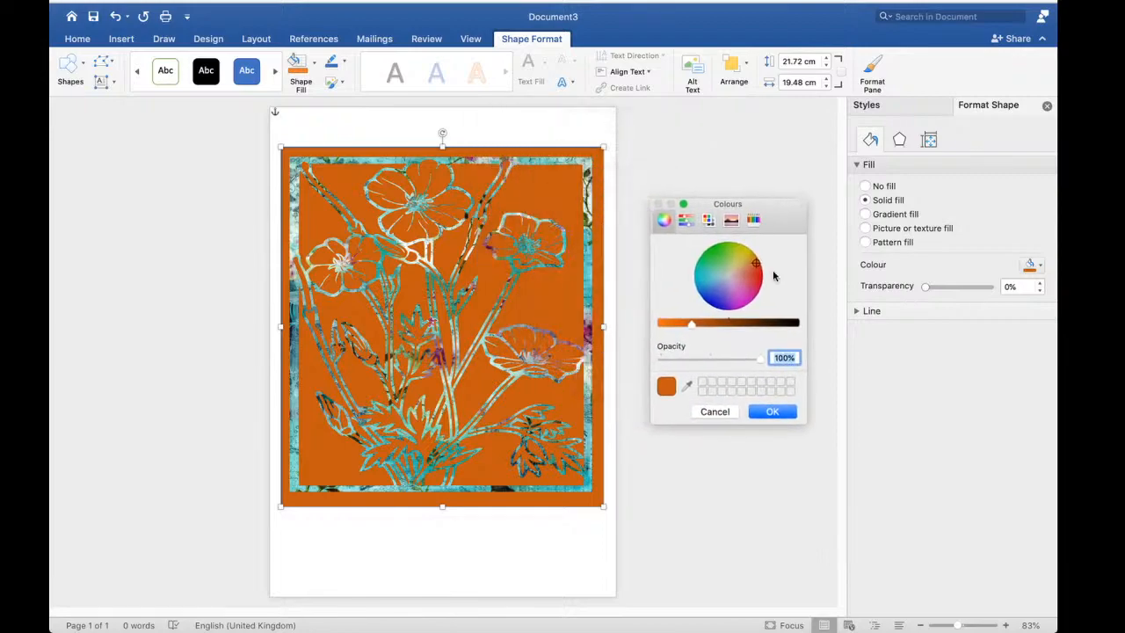
left_click_drag(716, 284, 702, 278)
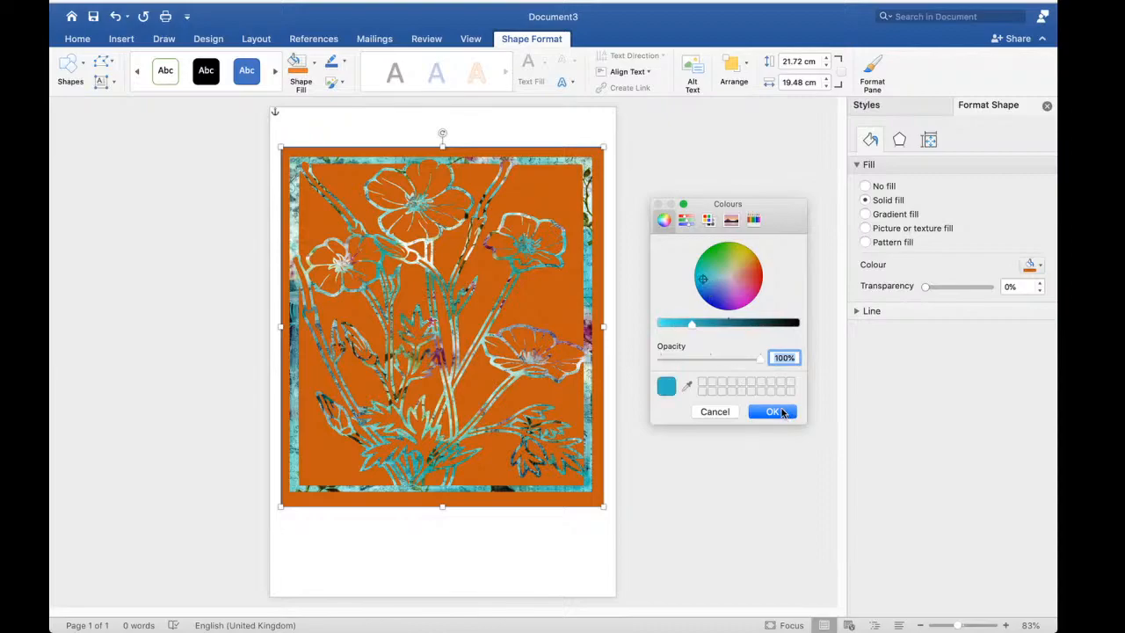
left_click(773, 411)
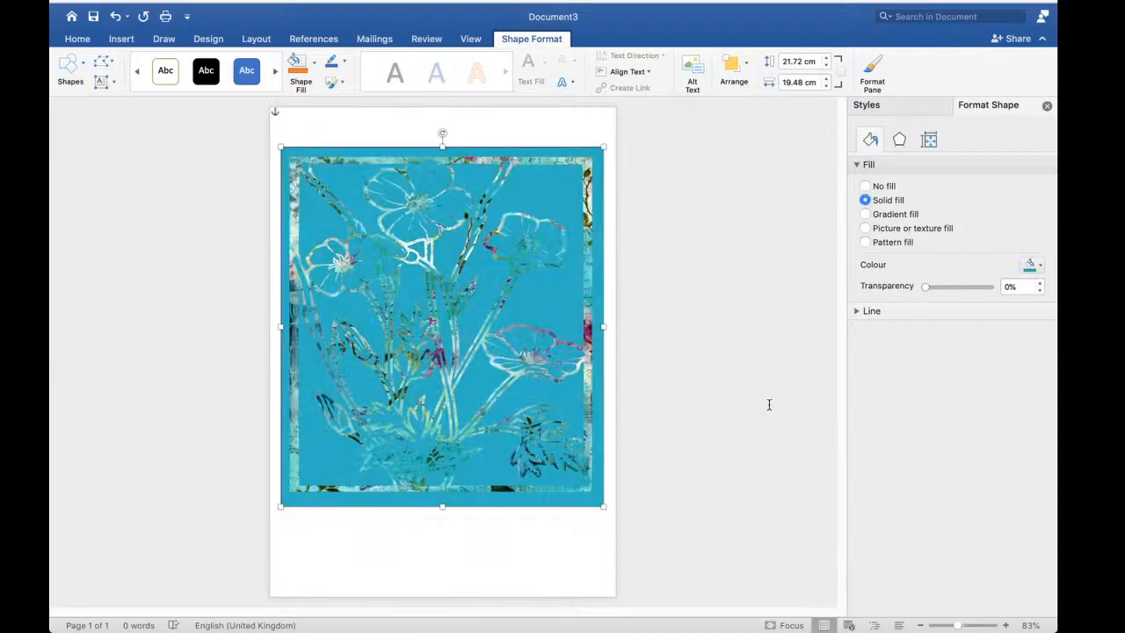
Try the light blue standard colour on the background rectangle, and replace it with a custom pale turquoise
left_click(1039, 266)
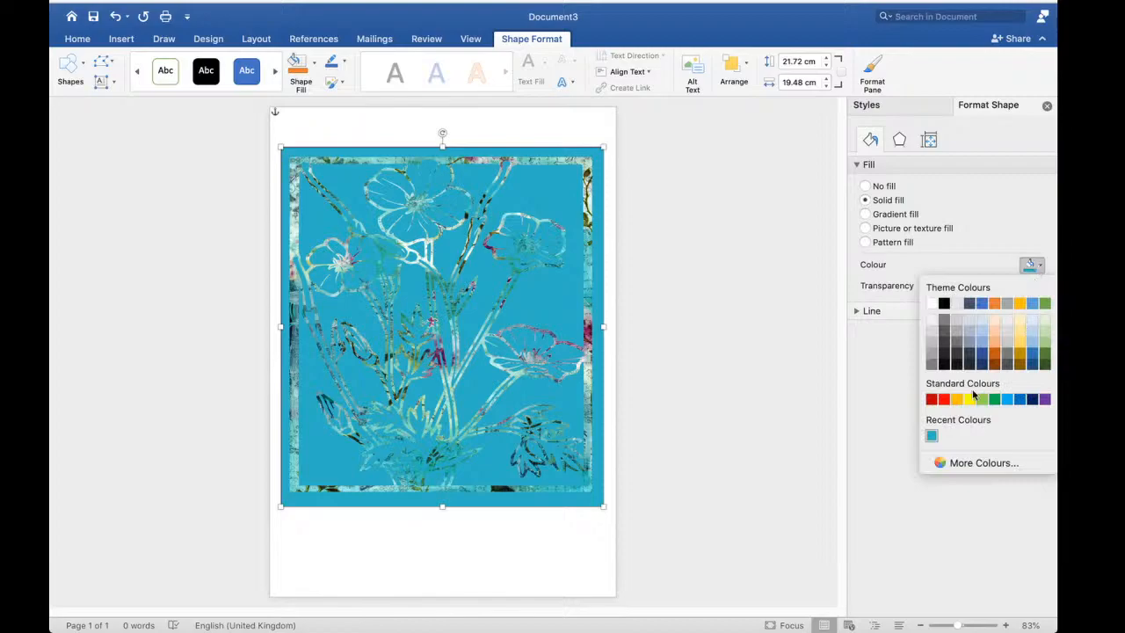
left_click(1005, 400)
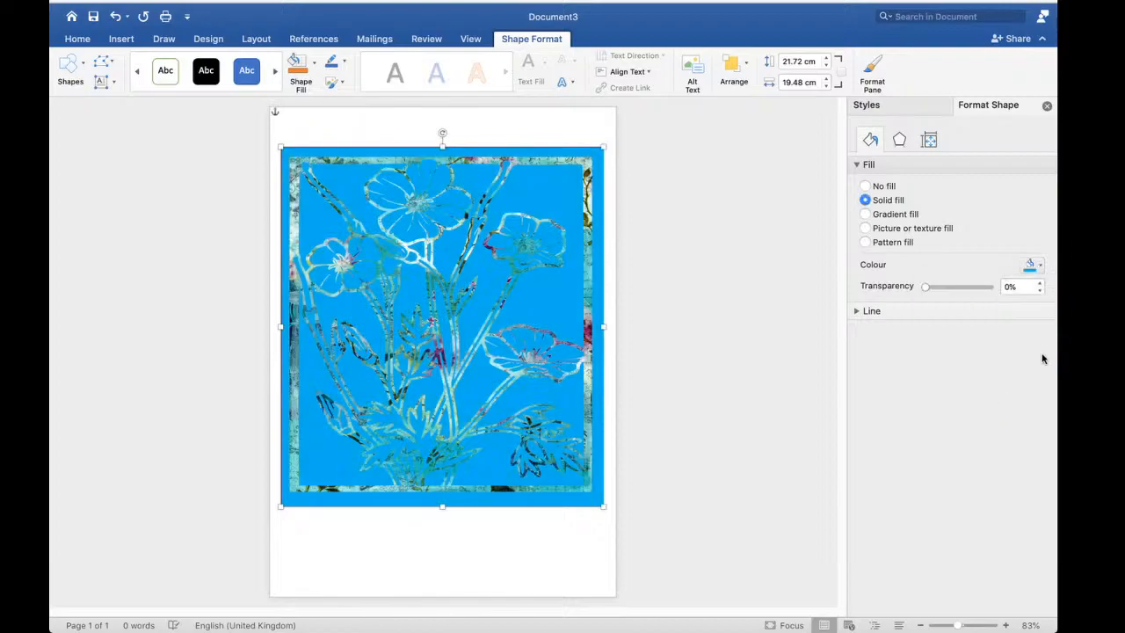
left_click(1041, 266)
left_click(967, 465)
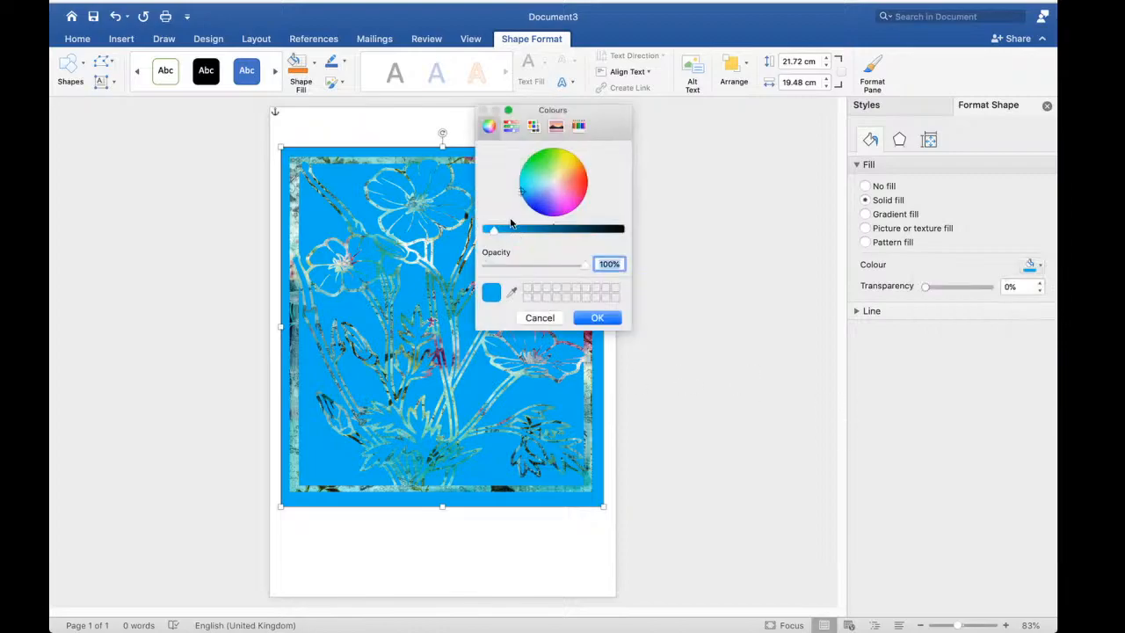
mouse_move(523, 191)
left_mouse_down()
mouse_move(523, 166)
mouse_move(547, 184)
left_mouse_up()
left_click(585, 320)
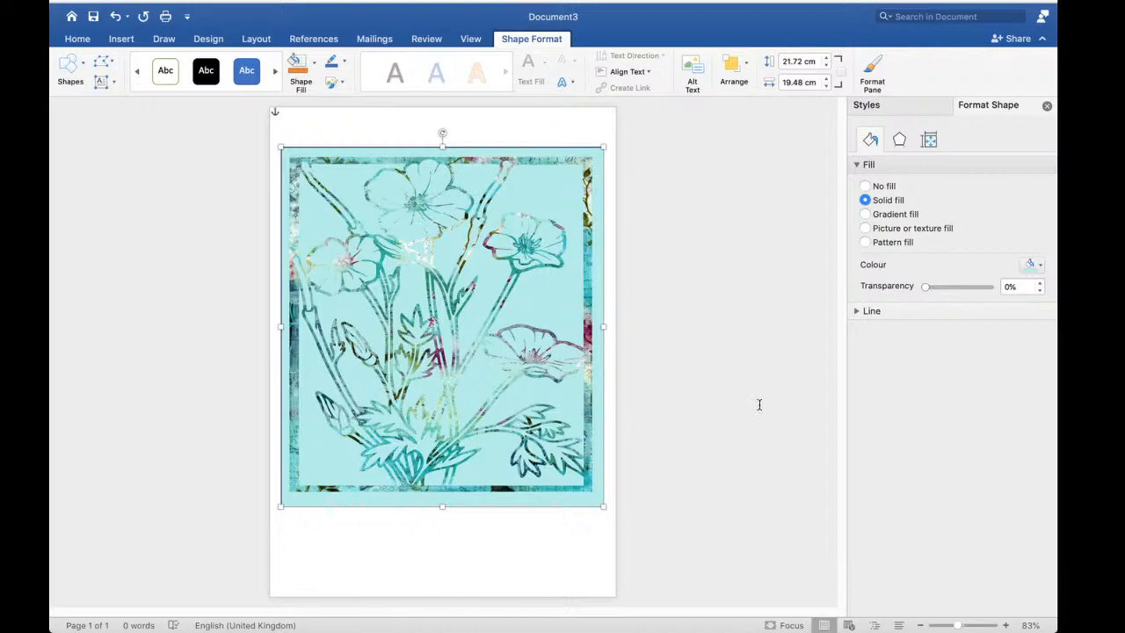
Replace the poppy shape's picture fill with a solid fill in the standard red colour
left_click(587, 286)
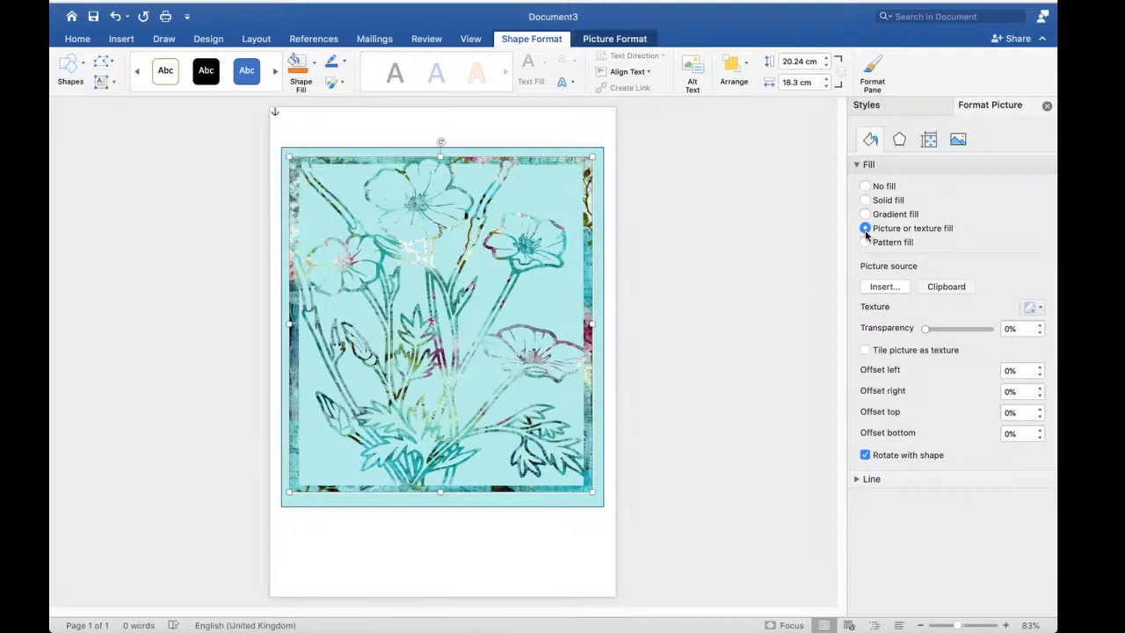
left_click(866, 200)
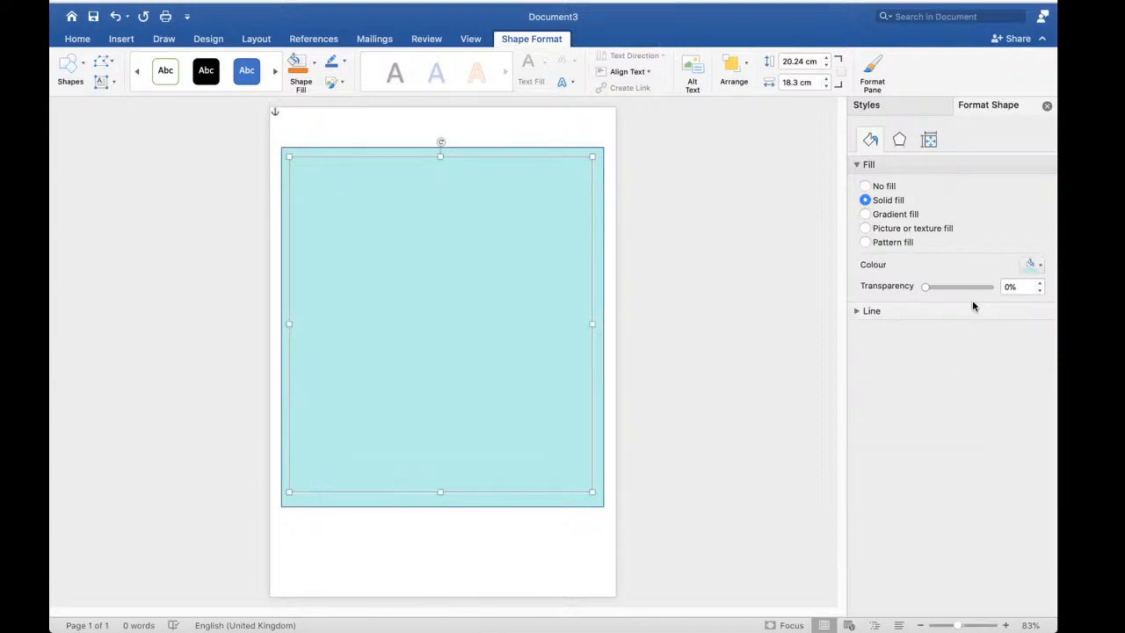
left_click(1036, 266)
left_click(944, 400)
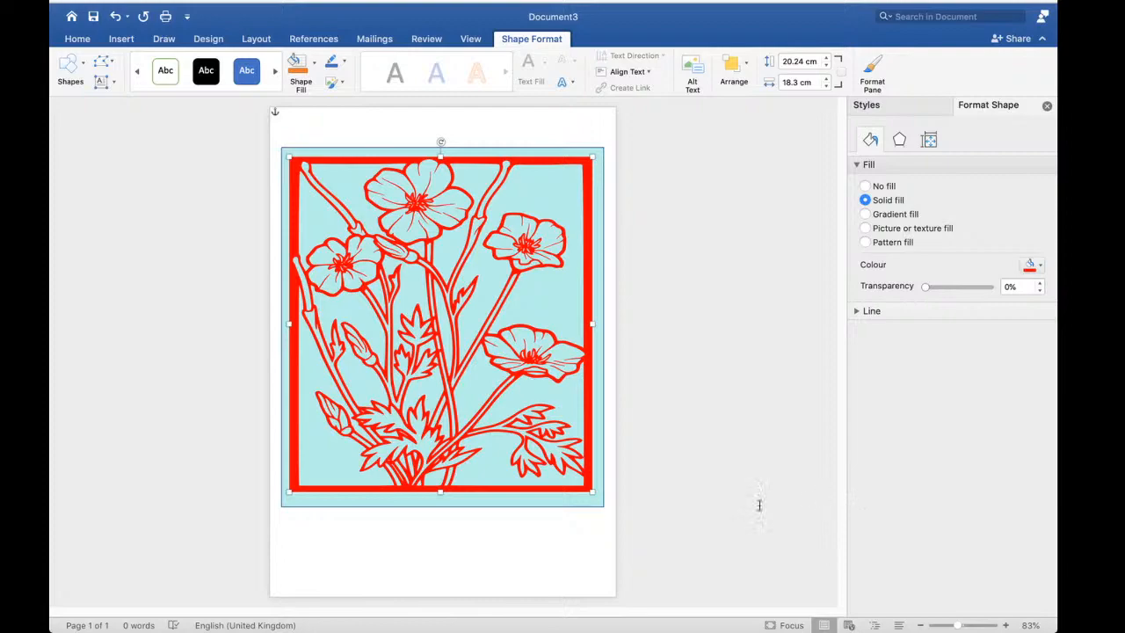
Fill the background rectangle with the picture DSC00320.JPG from the demo images folder
left_click(565, 207)
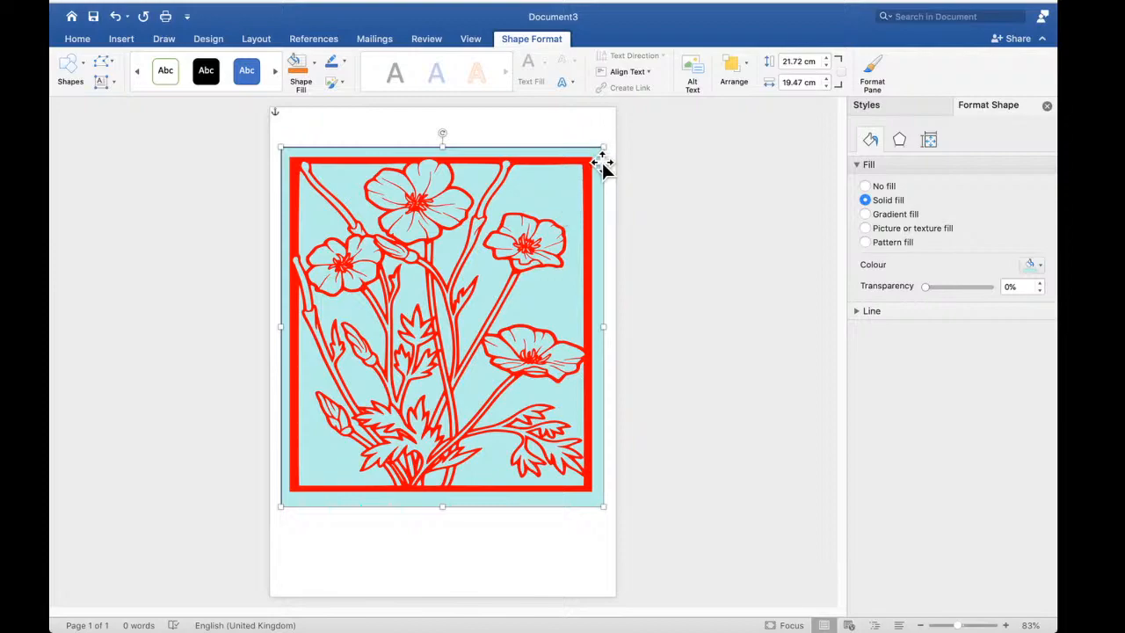
left_click(865, 229)
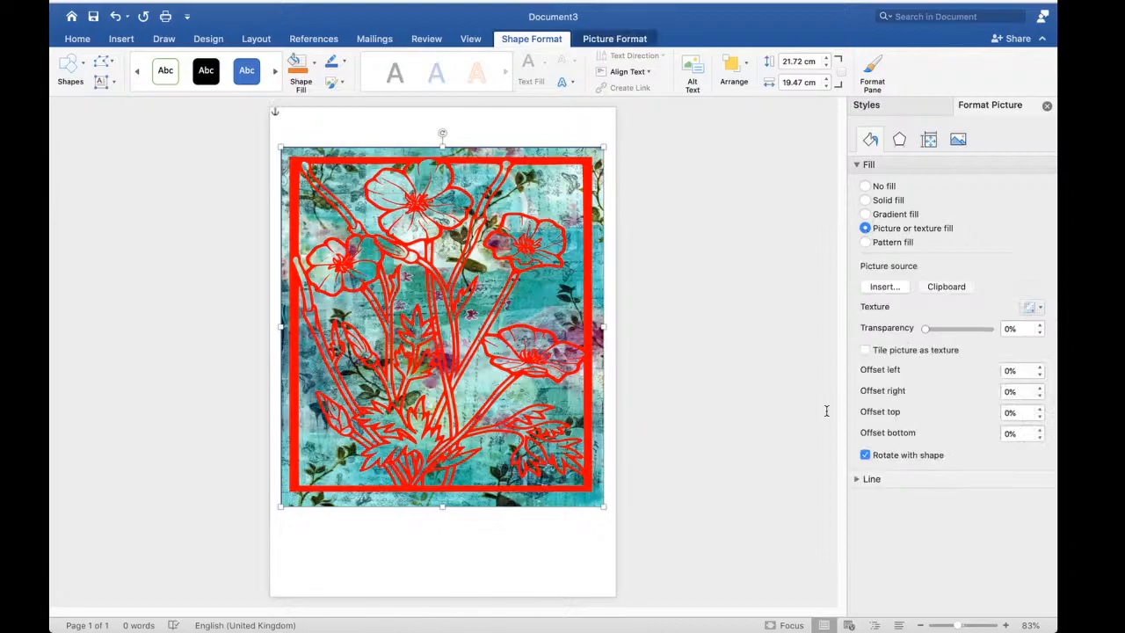
left_click(895, 290)
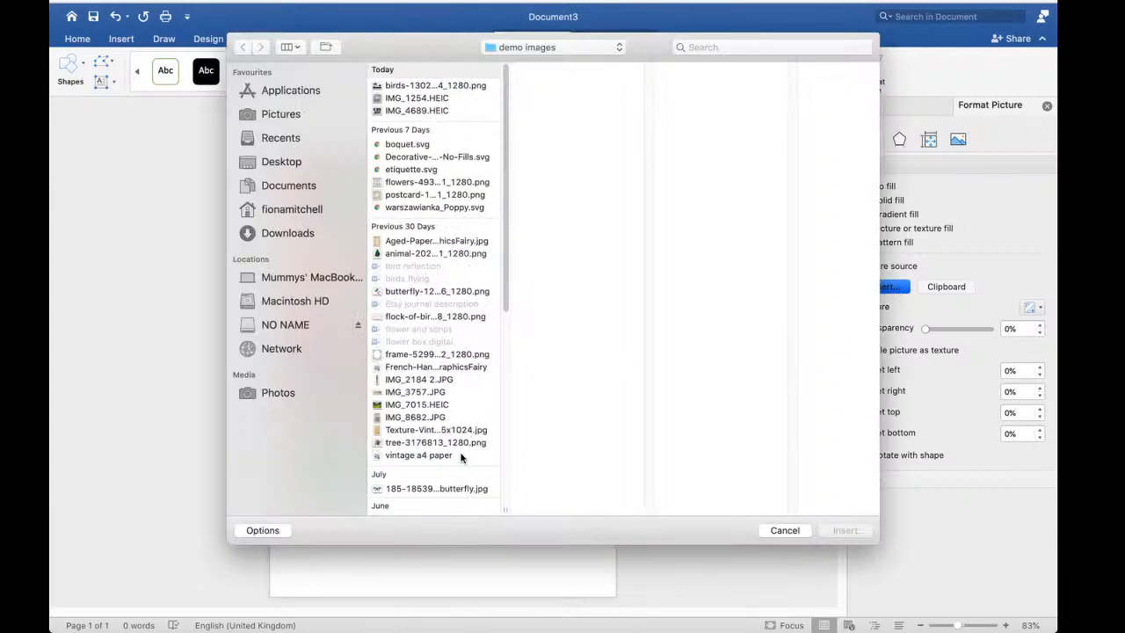
left_click_drag(508, 285, 517, 497)
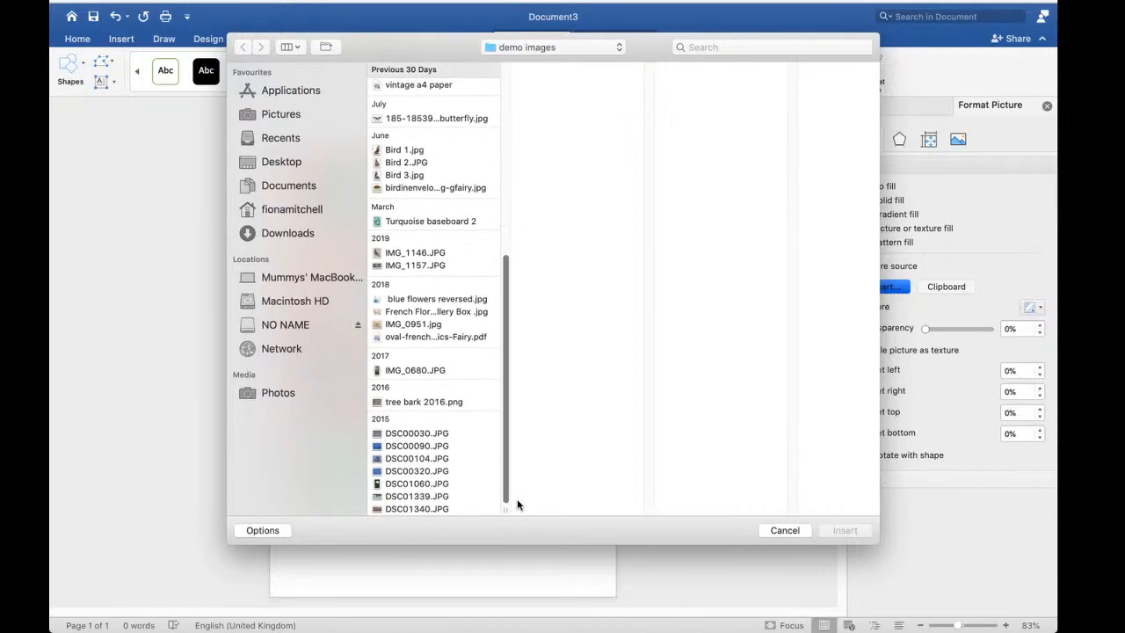
left_click(387, 472)
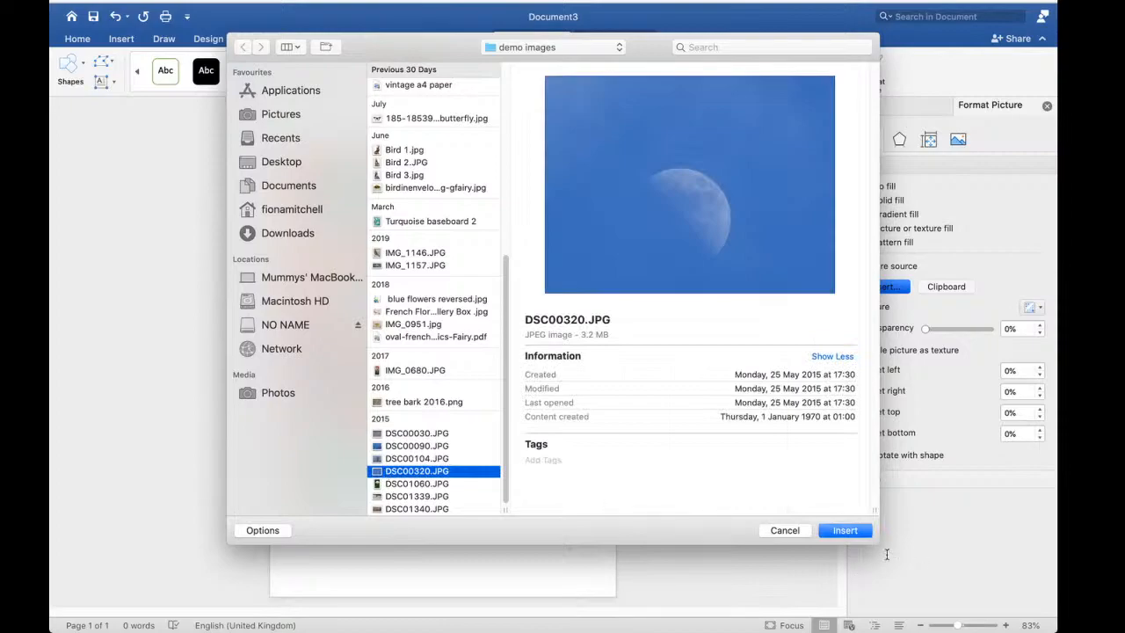
left_click(844, 531)
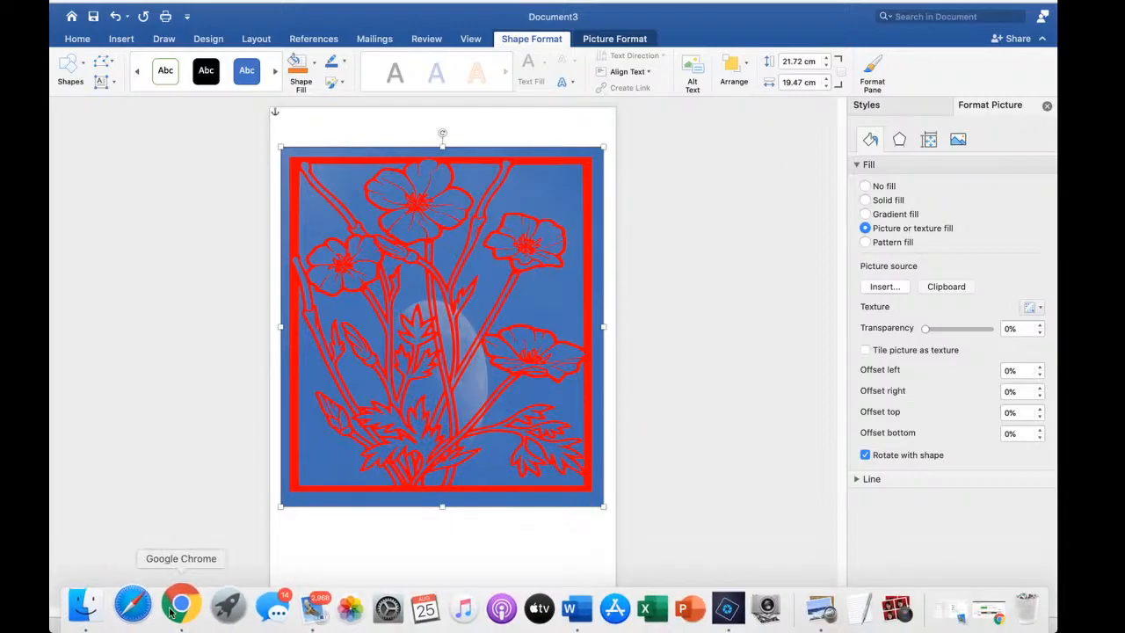
Switch to Chrome and search the Pixabay photos for "sky"
left_click(180, 605)
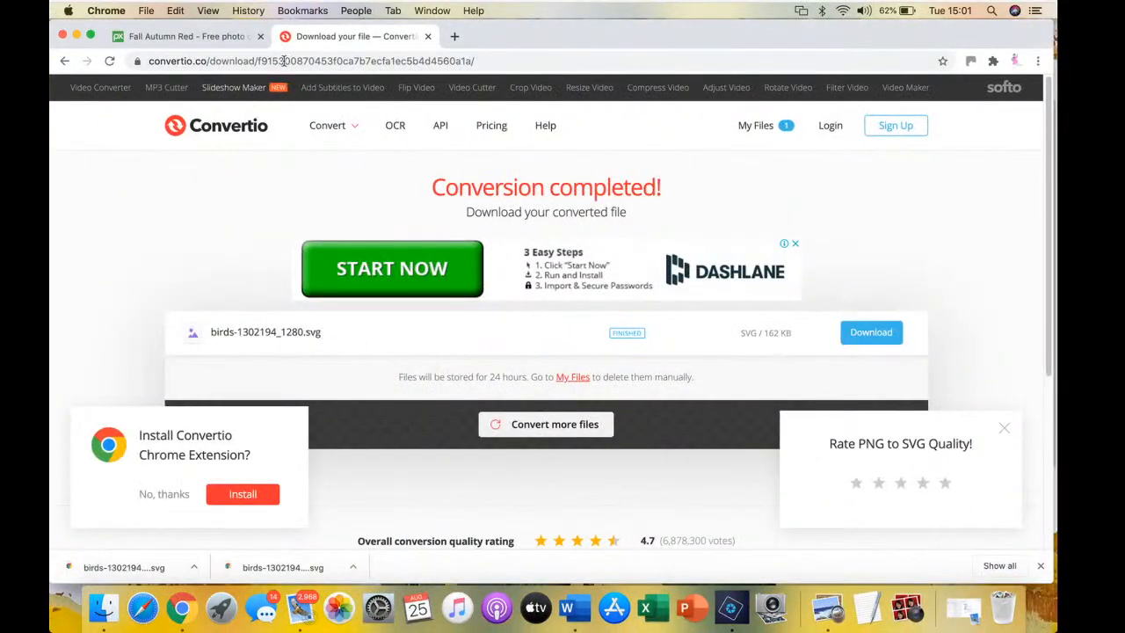
left_click(227, 38)
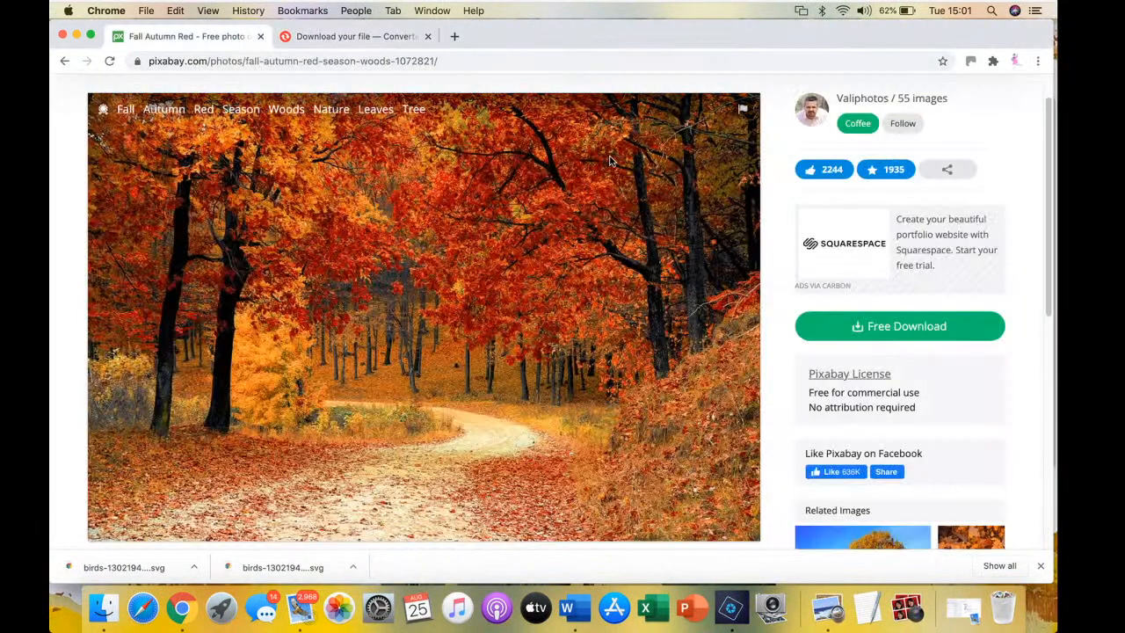
scroll(1007, 201, "down", 5)
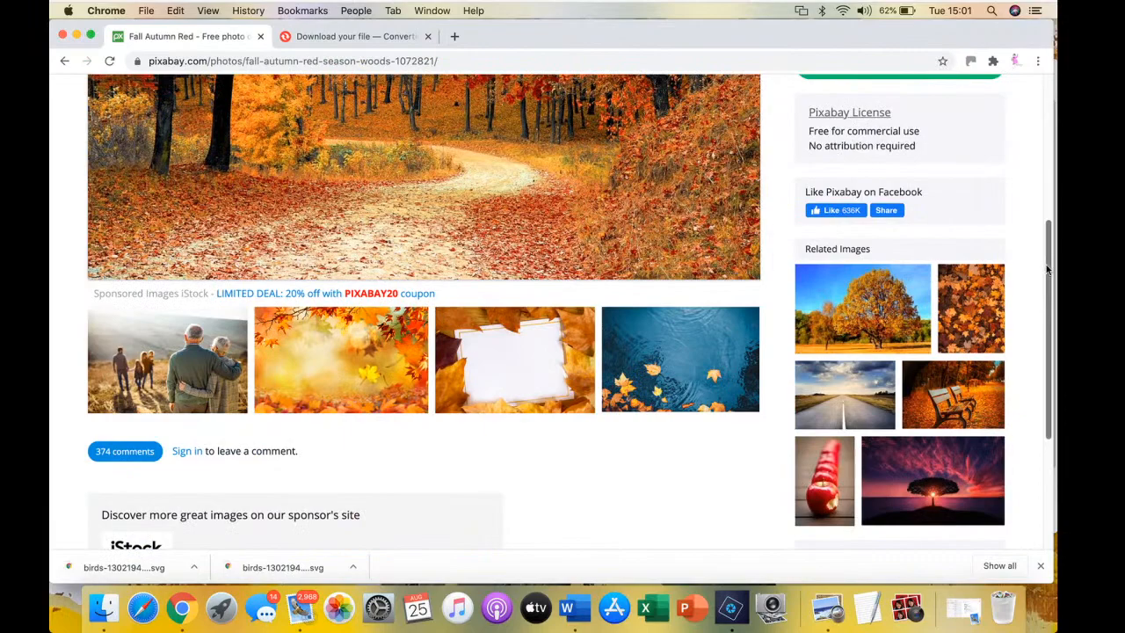
scroll(1047, 262, "up", 5)
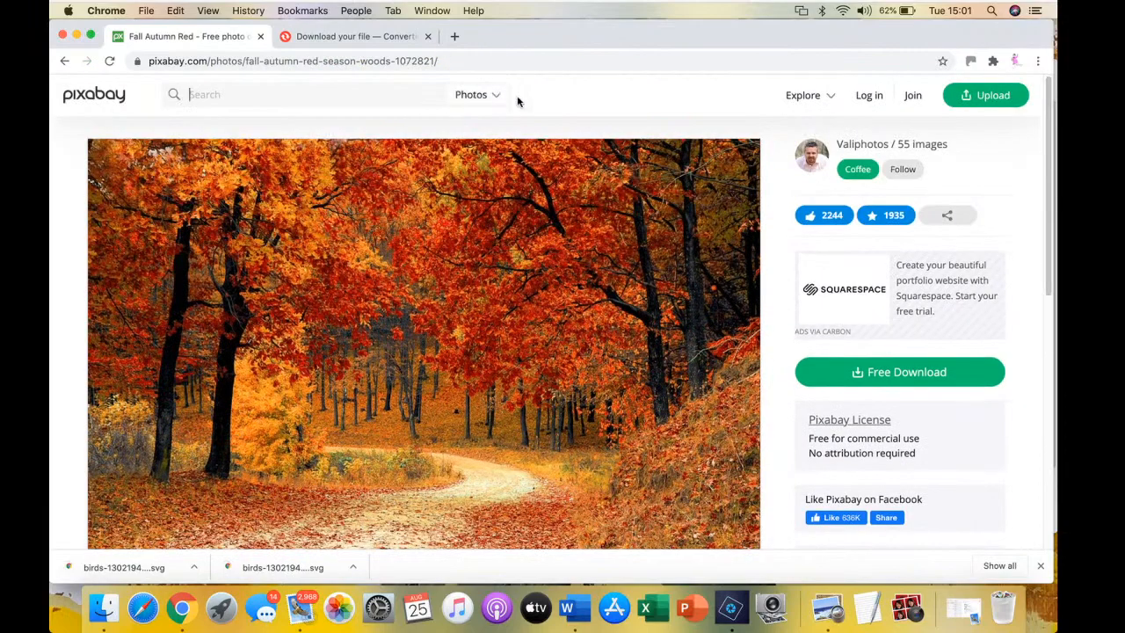
left_click(272, 95)
type("sky")
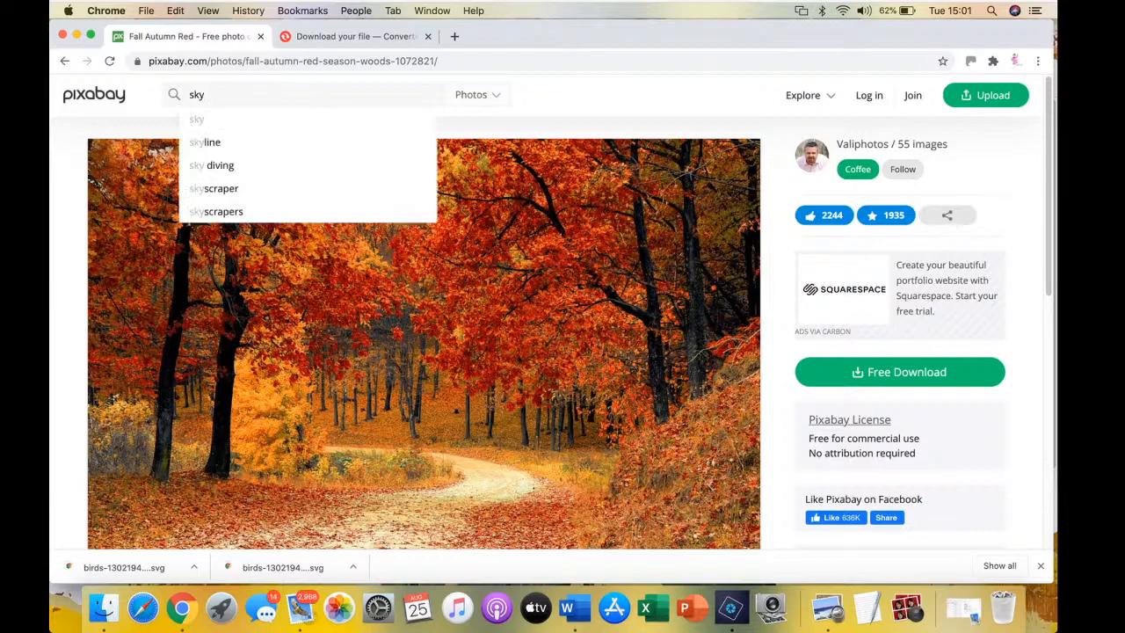
key("Return")
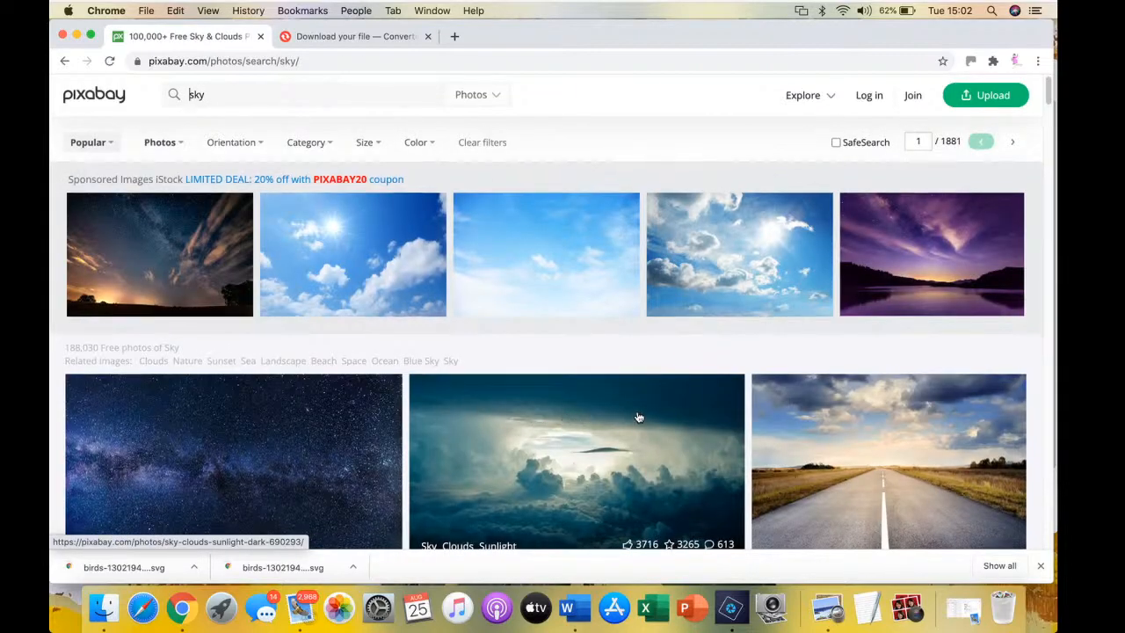
View the sponsored photo of white clouds and sun from the sky results, and close its iStock page
scroll(639, 418, "down", 3)
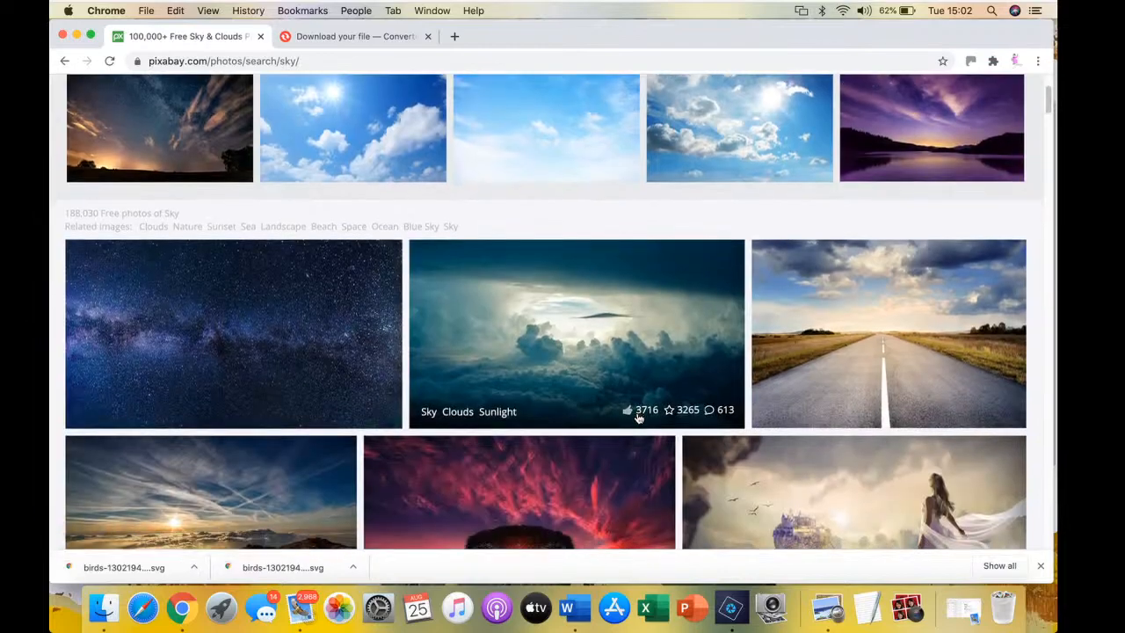
scroll(639, 418, "down", 1)
scroll(639, 418, "down", 2)
scroll(639, 413, "up", 2)
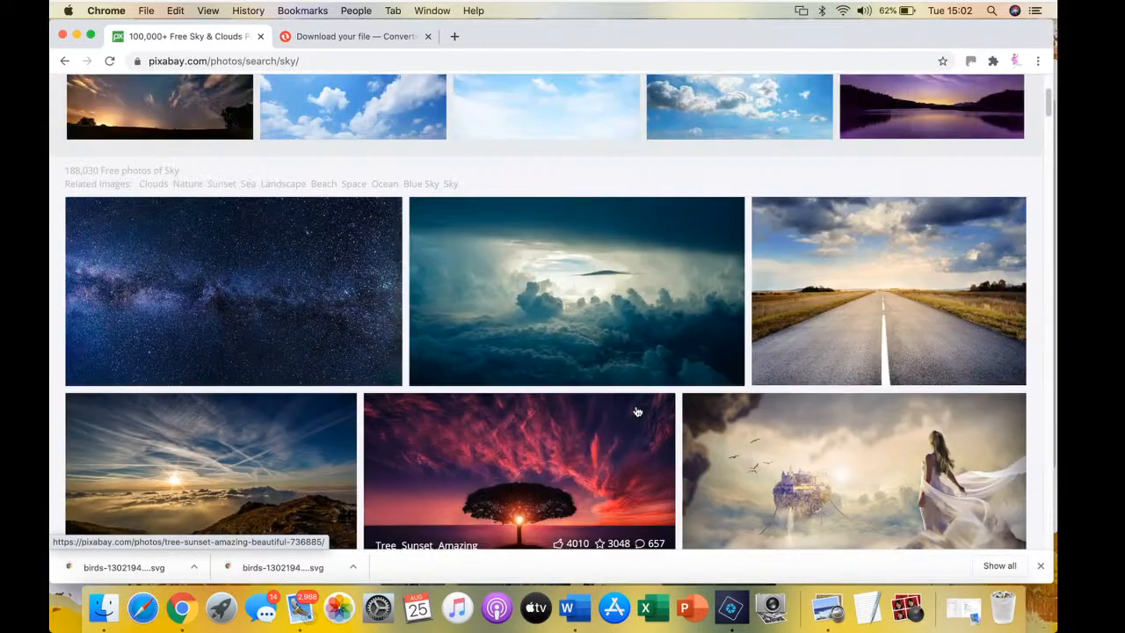
scroll(611, 380, "up", 4)
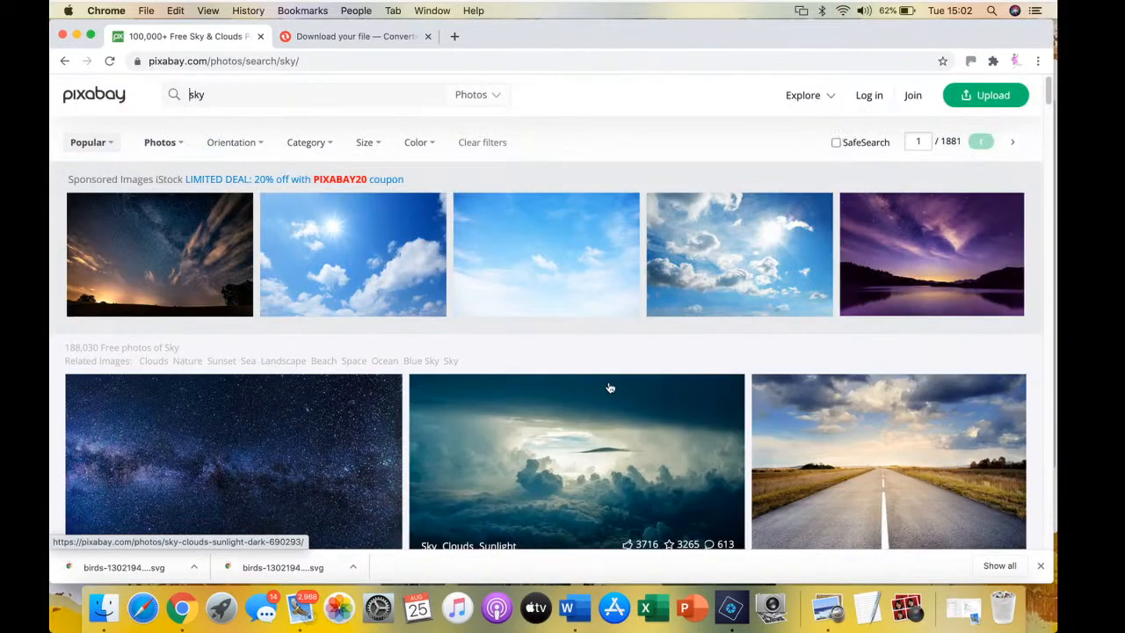
left_click(721, 258)
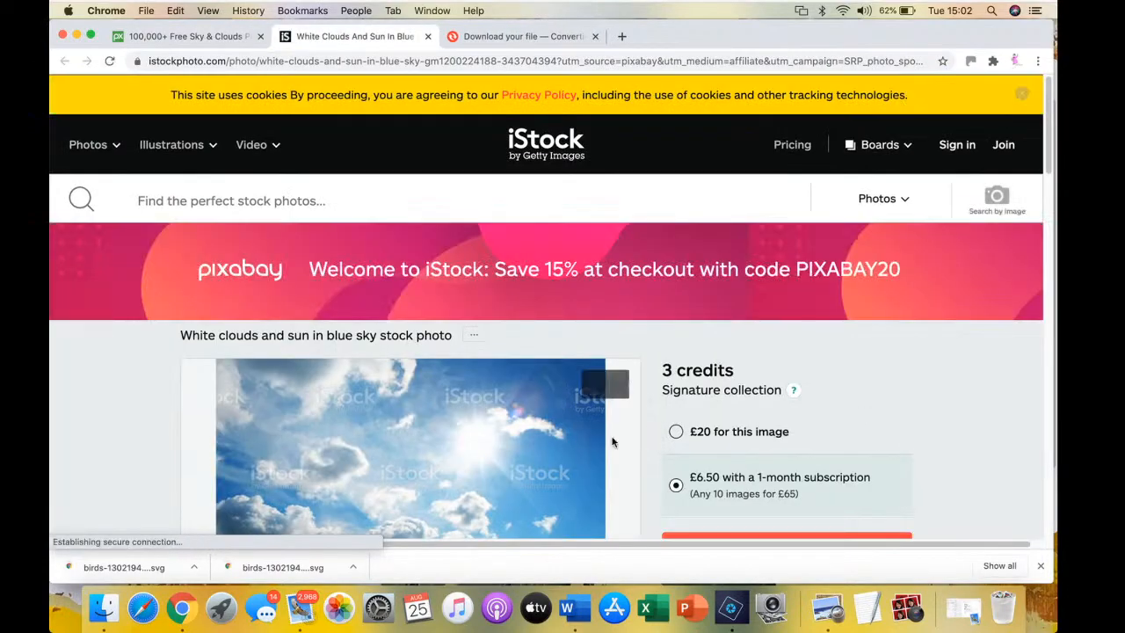
left_click(426, 37)
Browse the Pixabay sky results and open the photo of birds flying over a beach at dawn
scroll(628, 371, "down", 5)
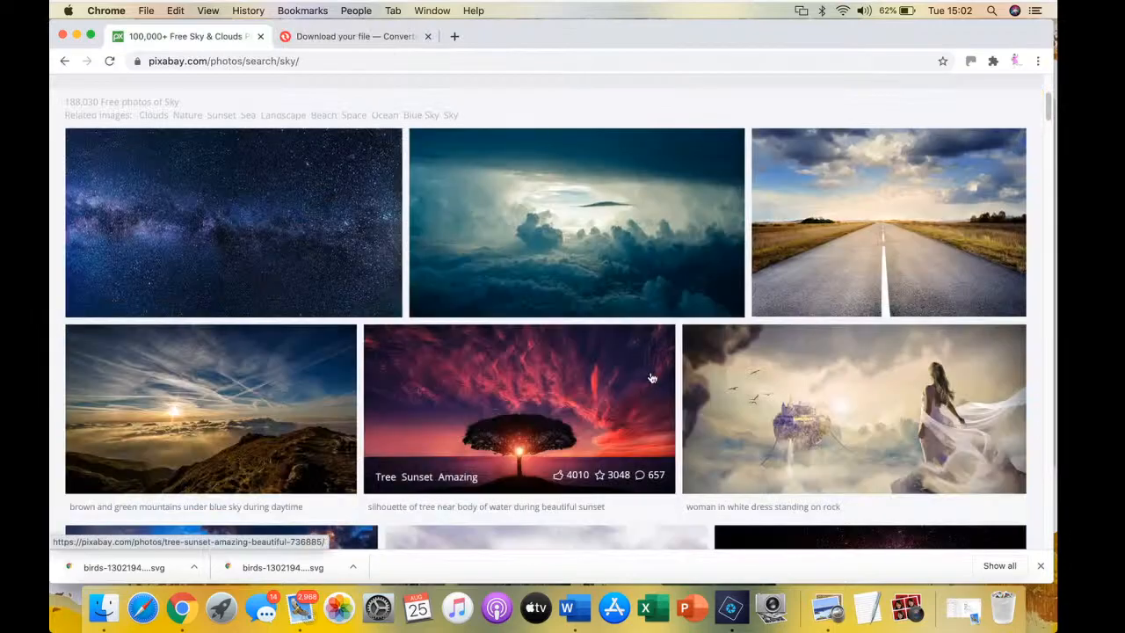
scroll(653, 378, "down", 4)
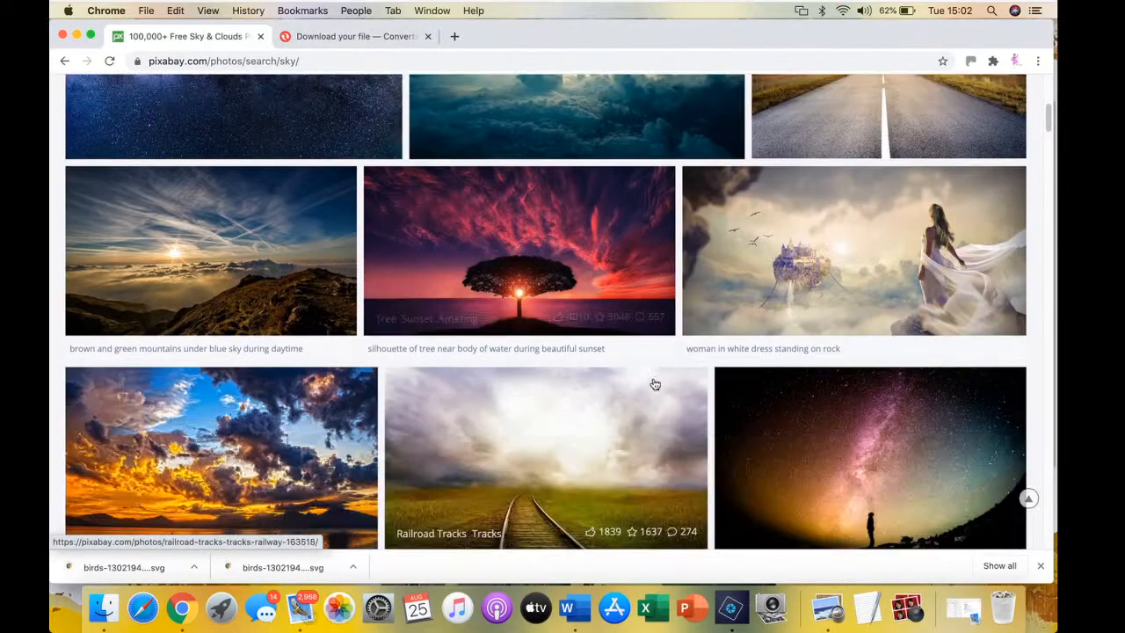
scroll(654, 384, "down", 10)
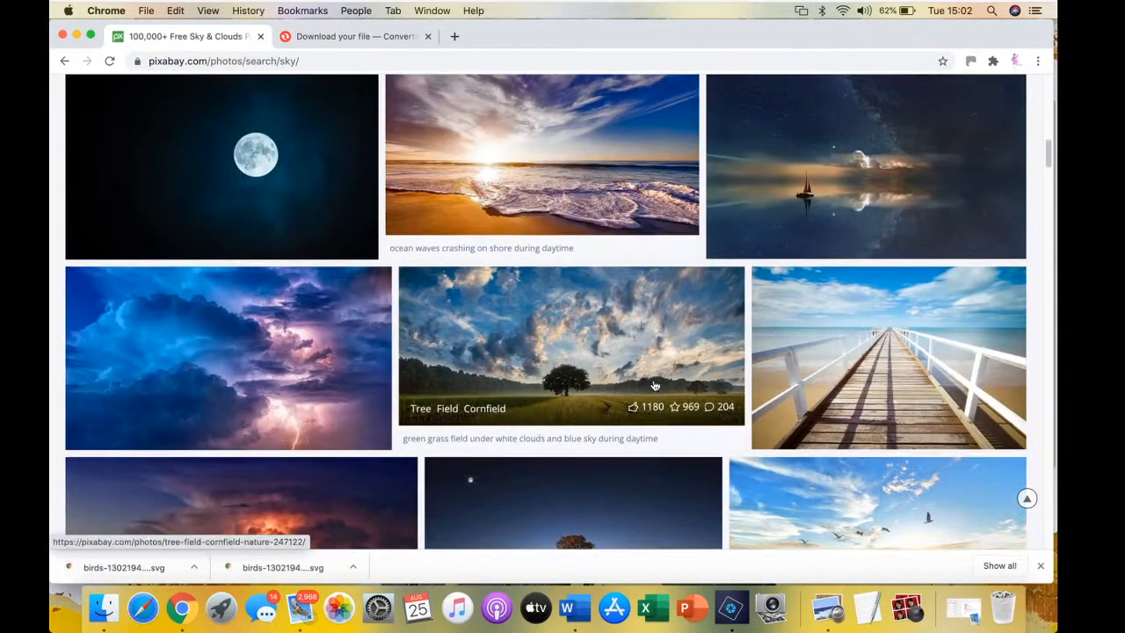
scroll(655, 384, "down", 9)
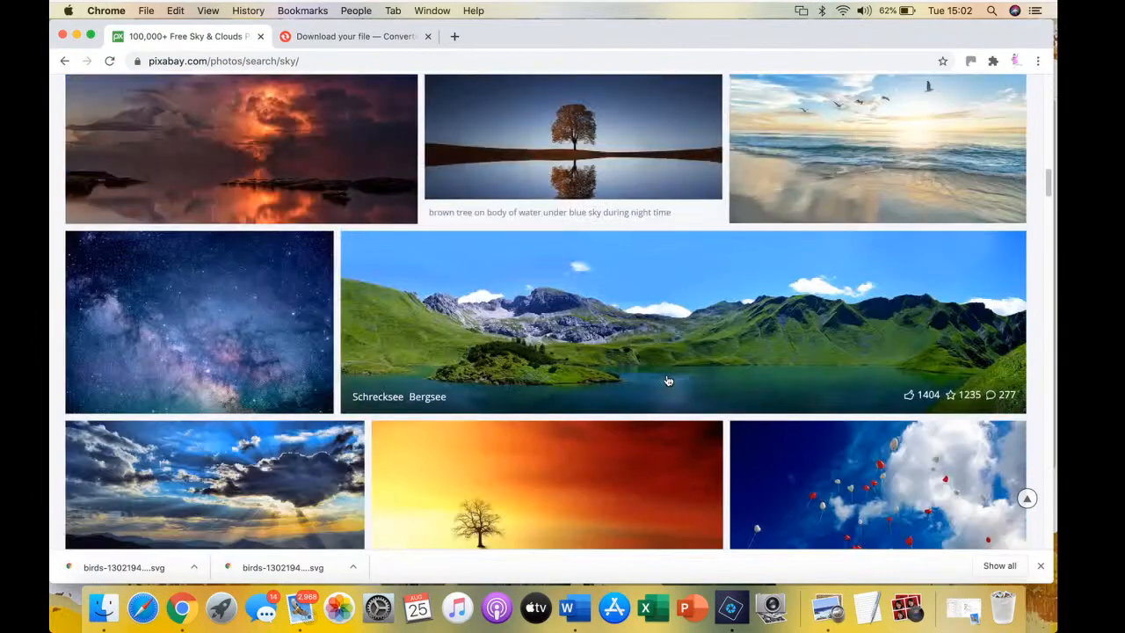
left_click(843, 170)
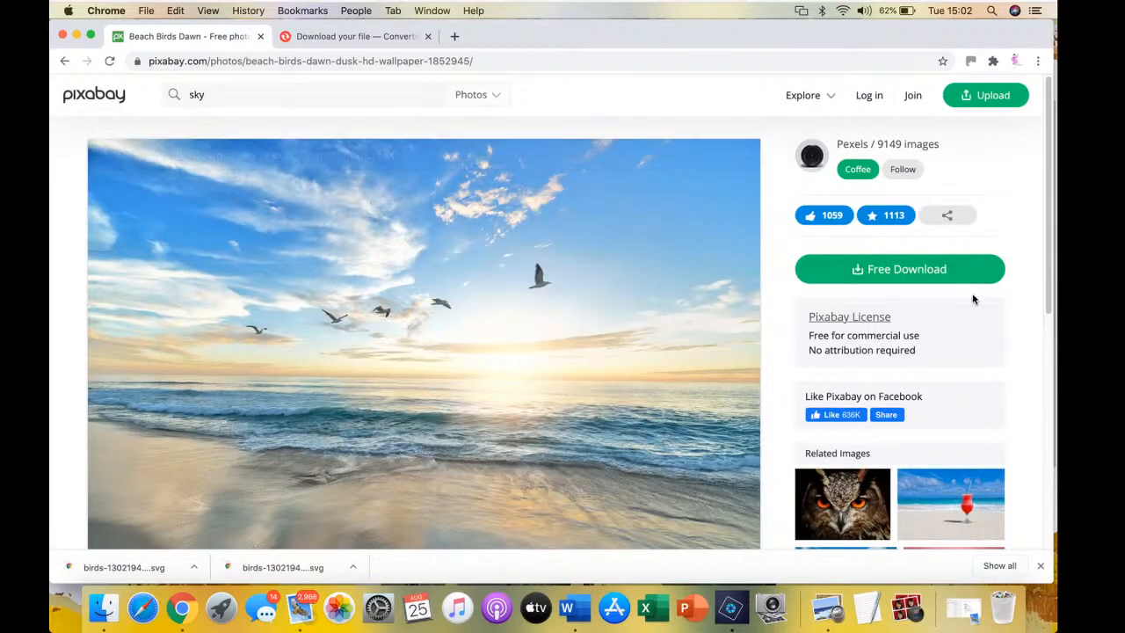
Download the beach birds photo as a 1920×1277 JPG, completing the robot check
left_click(900, 277)
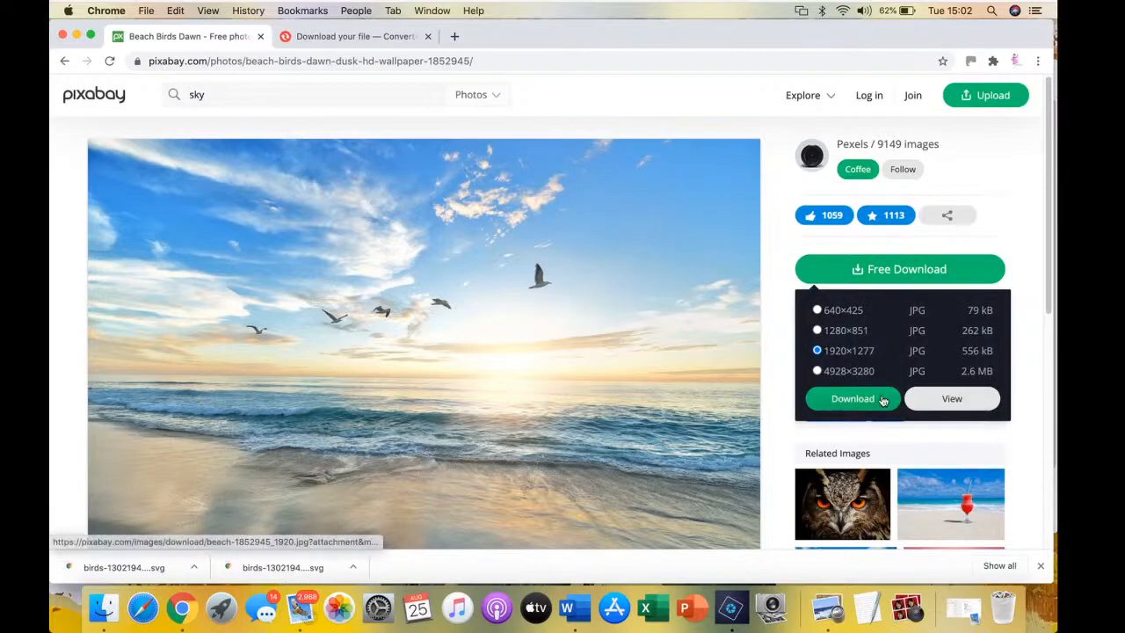
left_click(852, 400)
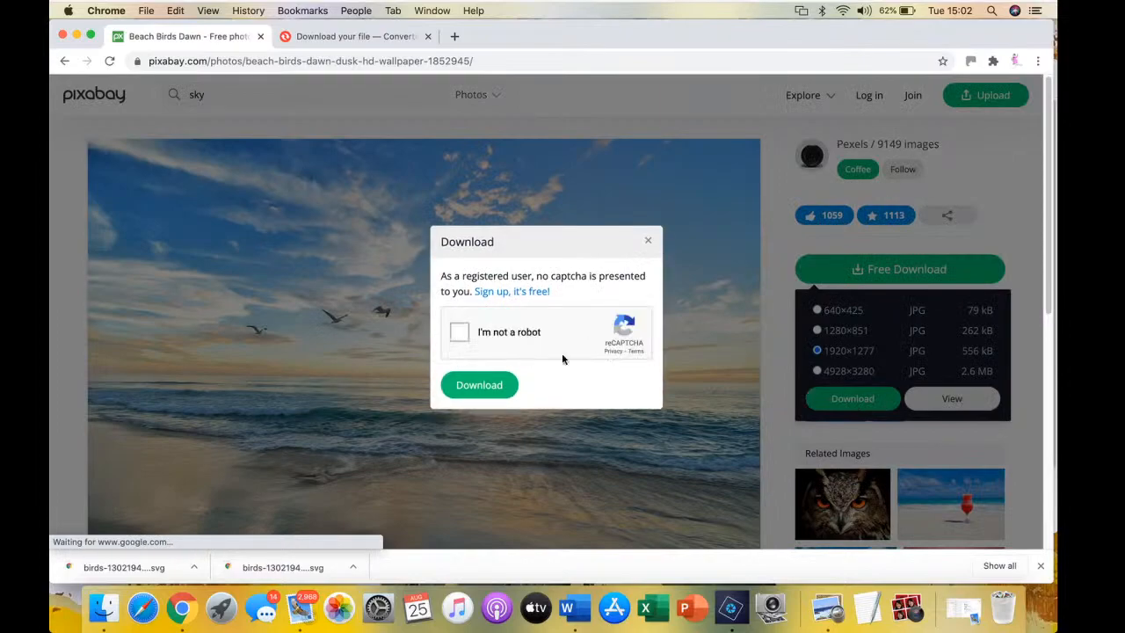
left_click(457, 335)
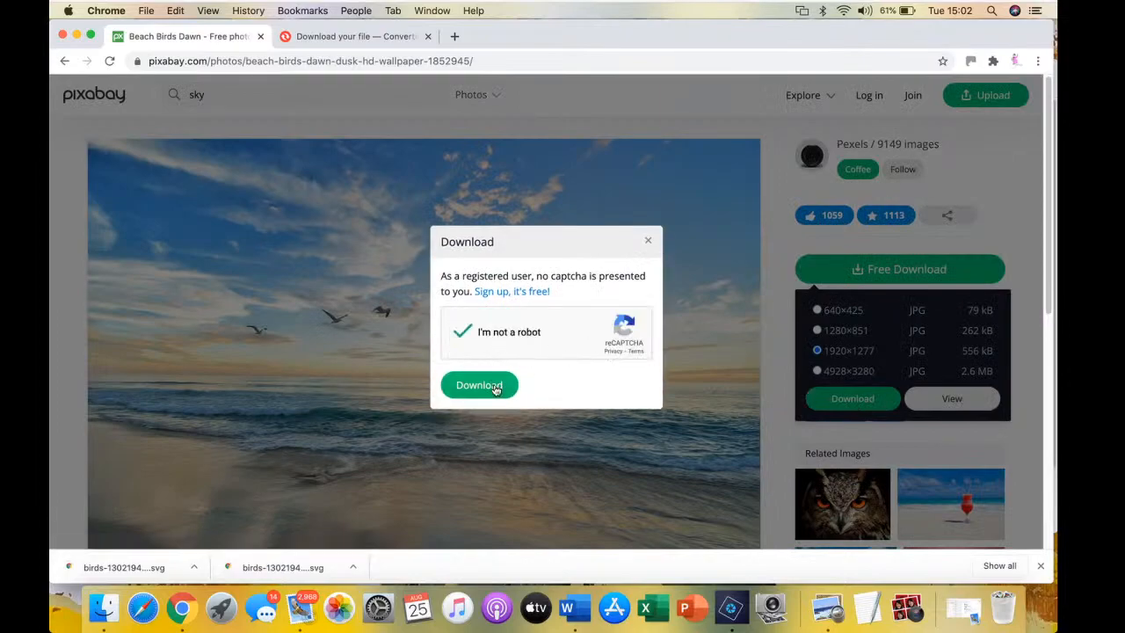
left_click(488, 384)
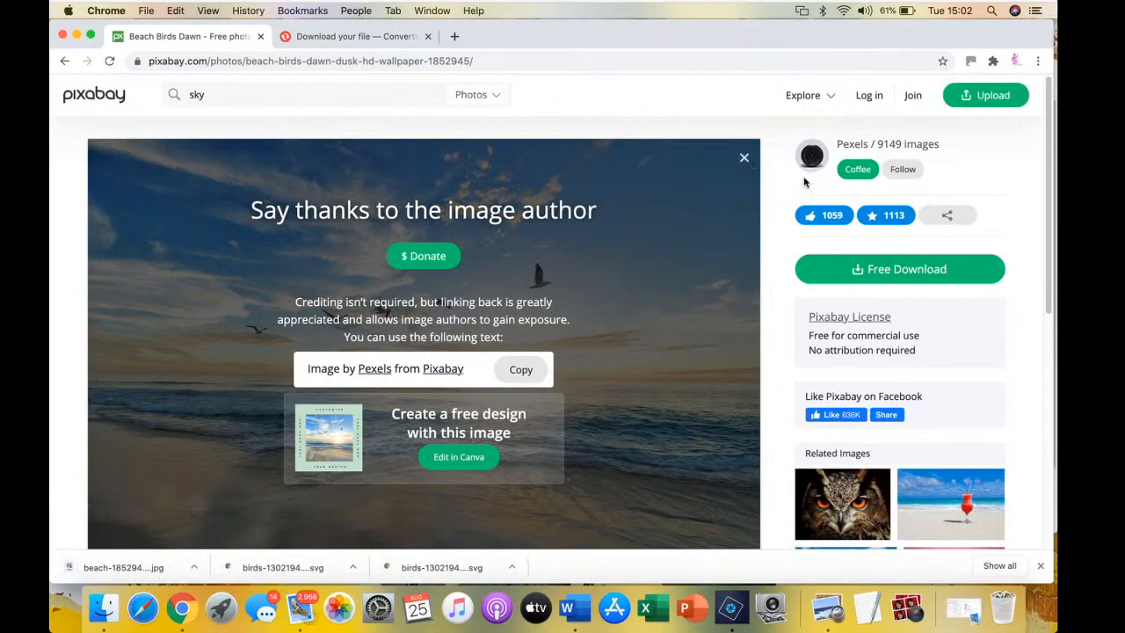
Return to the Word document and fill the background rectangle with beach-1852945_1920.jpg from the Downloads folder
left_click(76, 35)
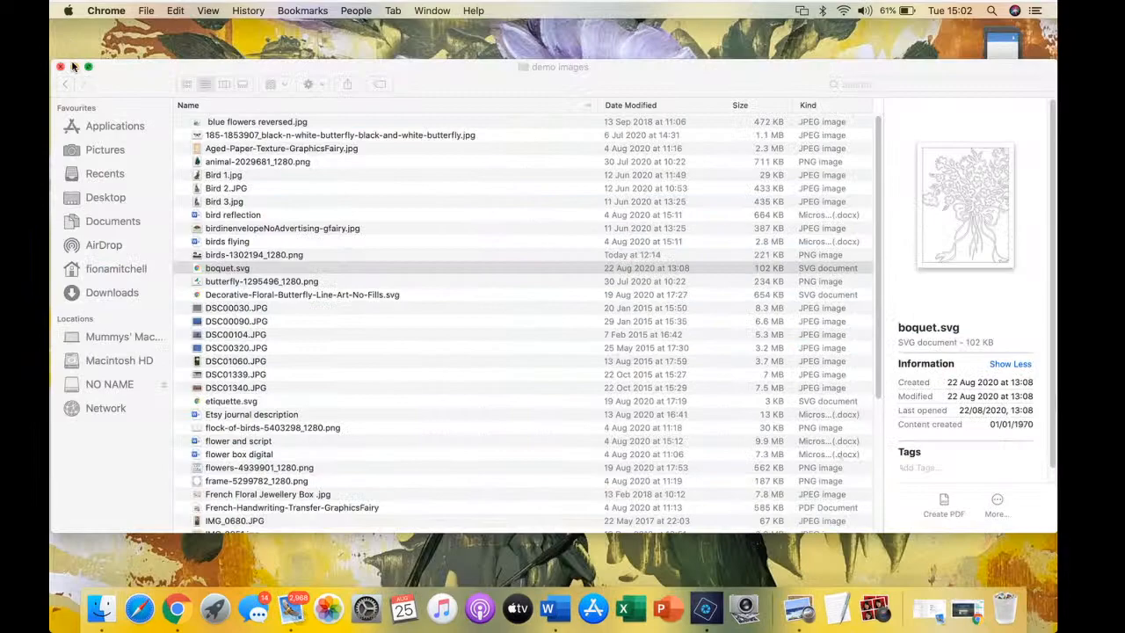
left_click(73, 67)
left_click(553, 596)
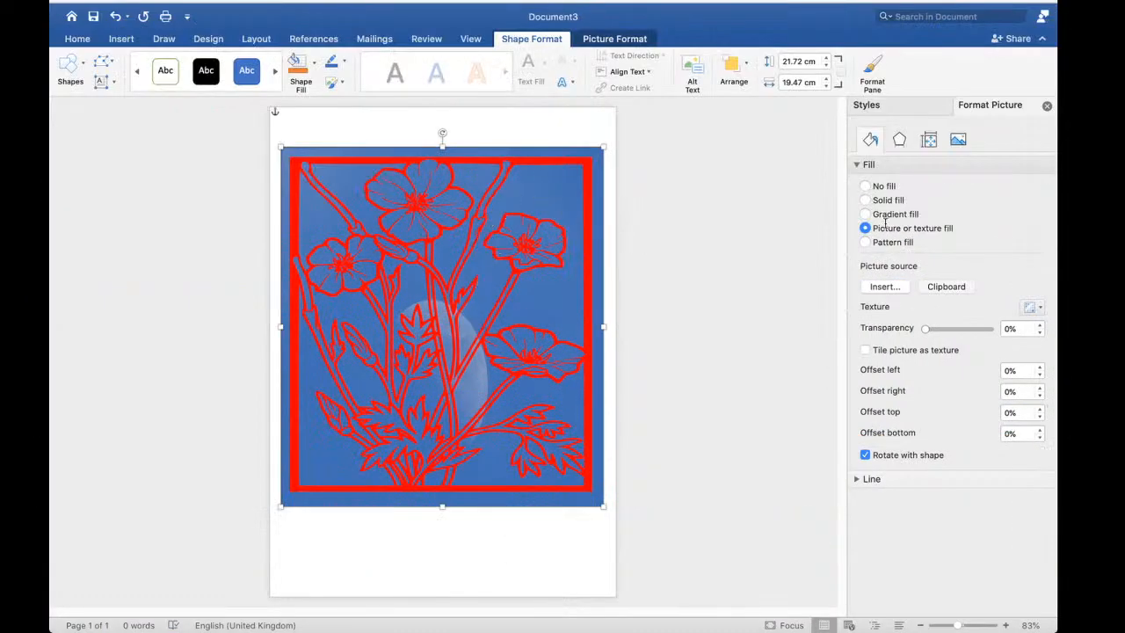
left_click(885, 286)
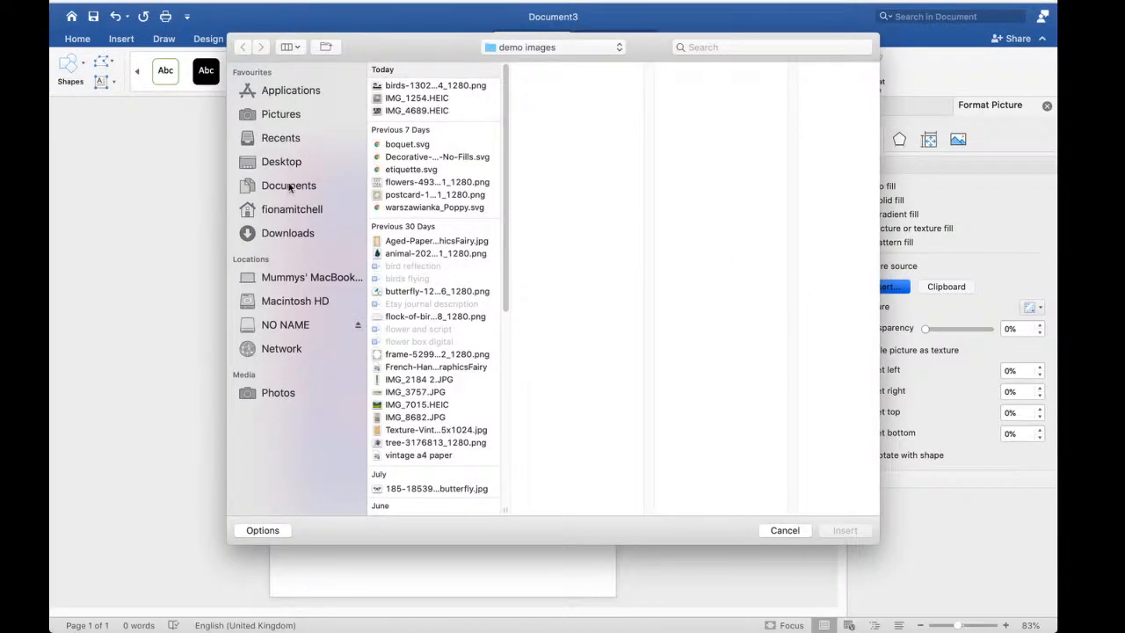
left_click(291, 233)
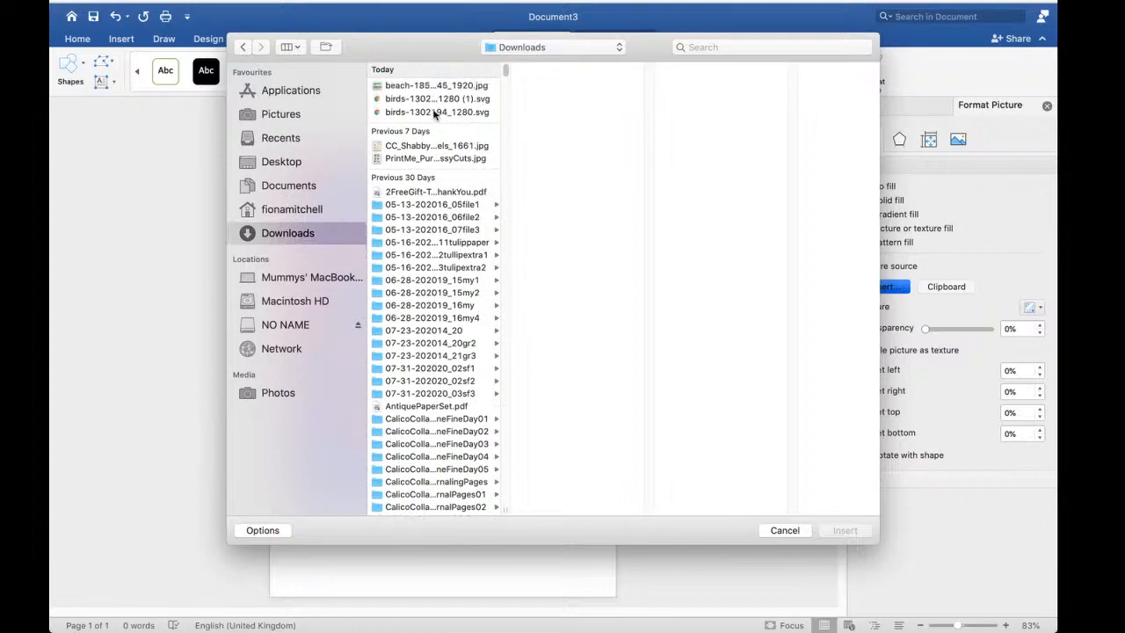
left_click(448, 86)
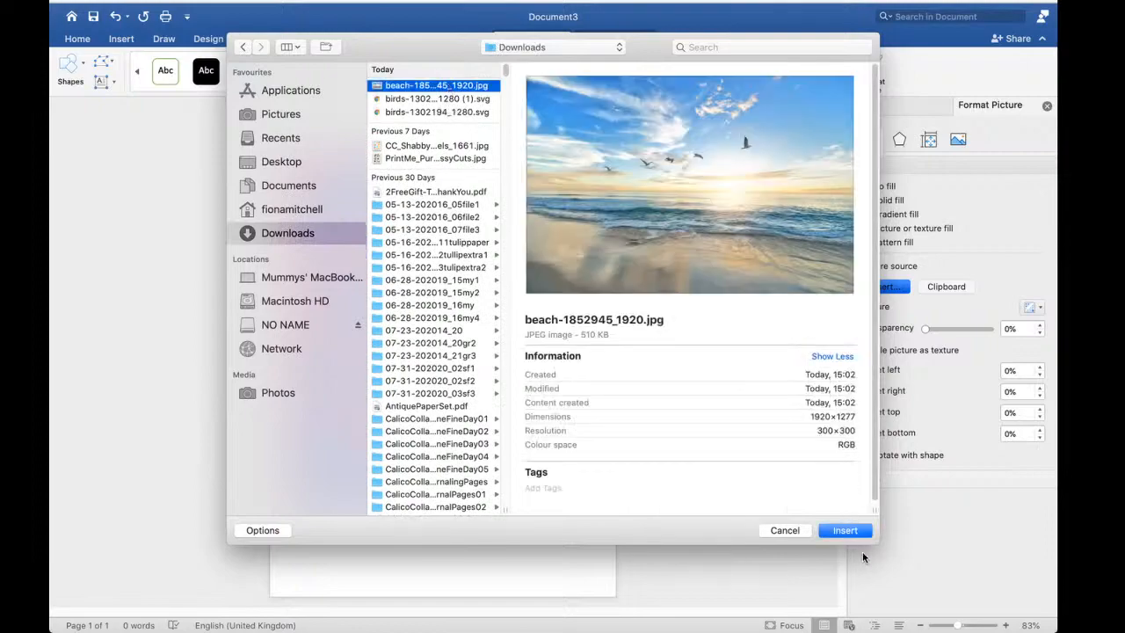
left_click(844, 531)
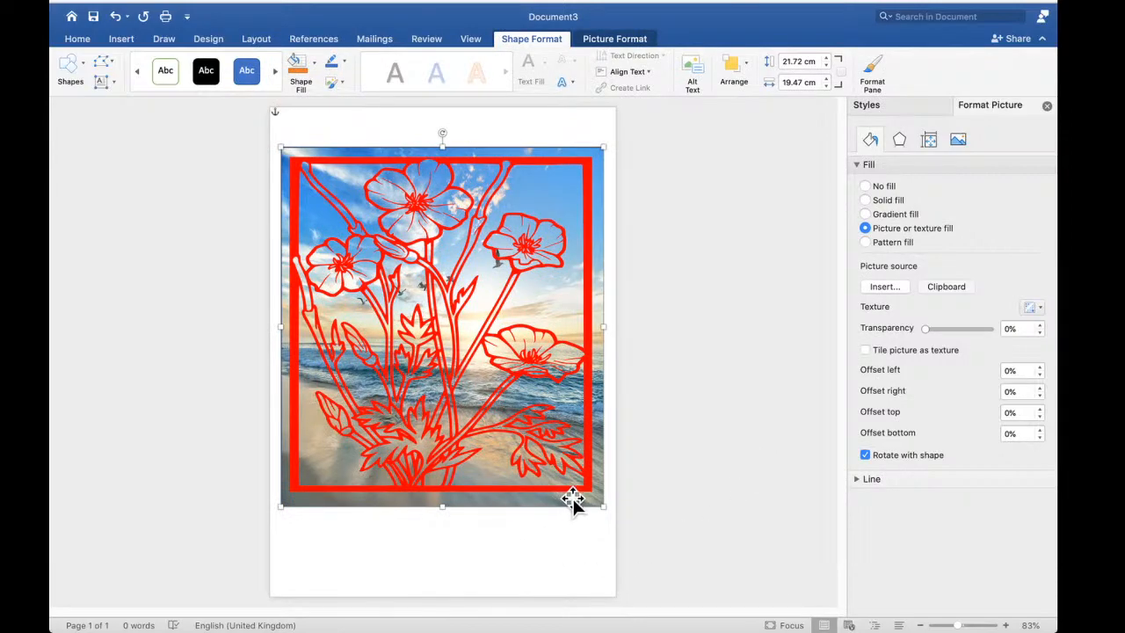
Move the poppy shape aside and crop the sea and sand off the background picture, leaving a sky about 11.6 cm high
left_click_drag(591, 167, 844, 364)
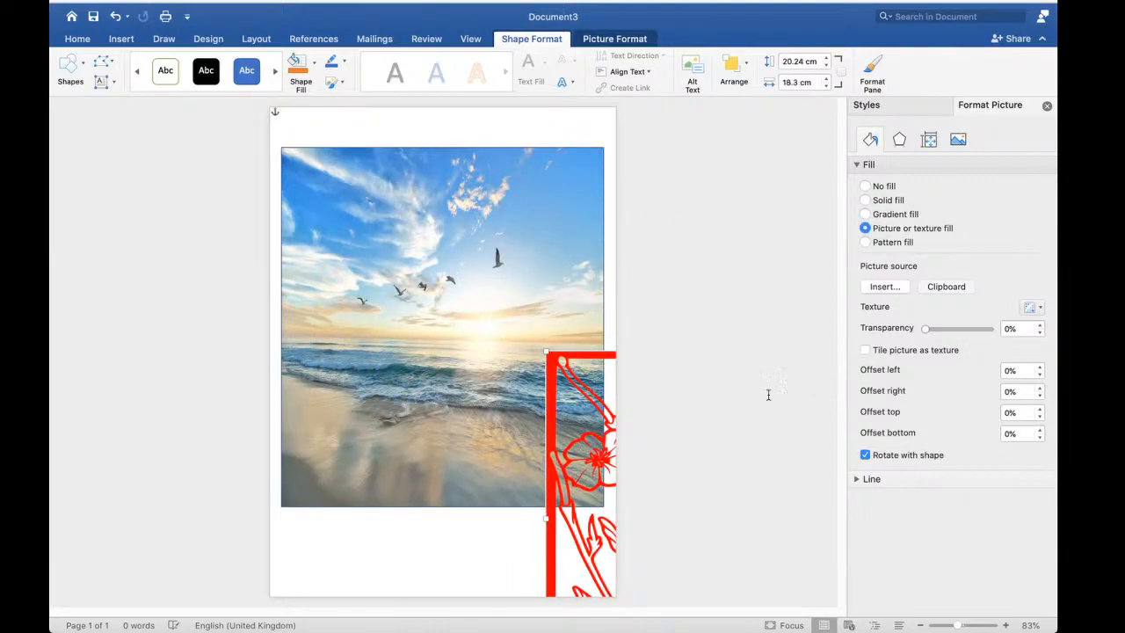
left_click(438, 283)
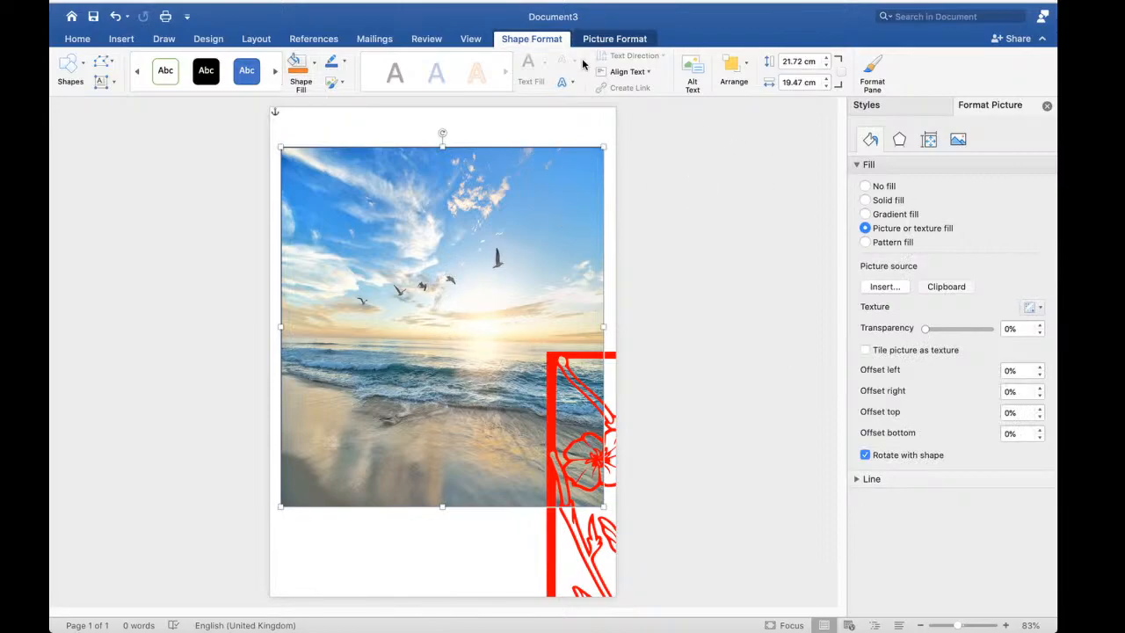
left_click(595, 35)
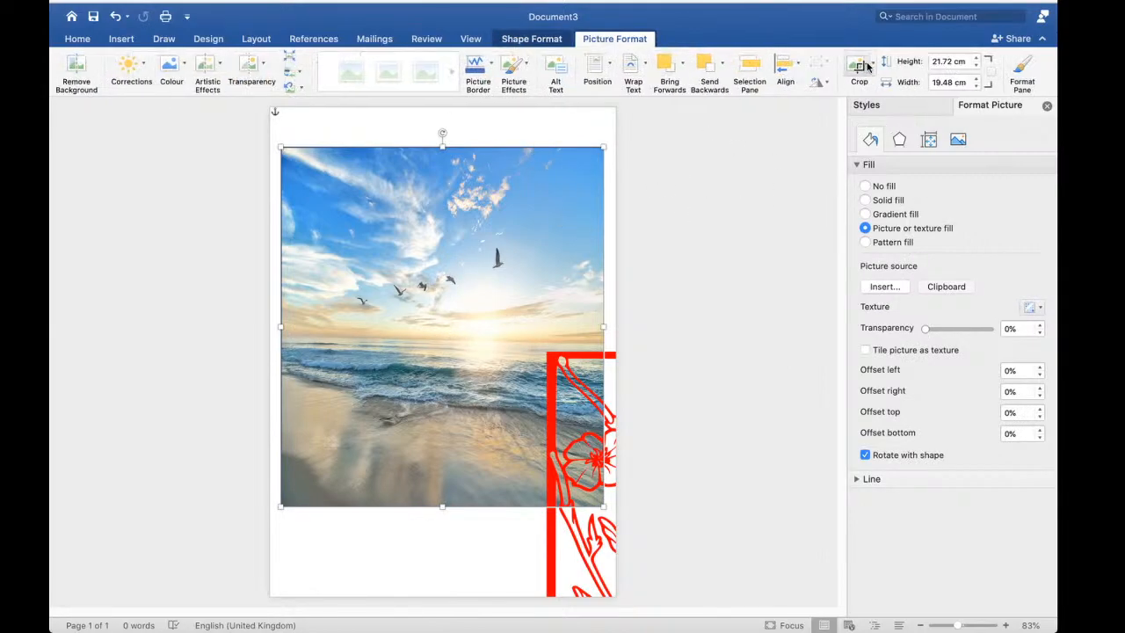
left_click(872, 65)
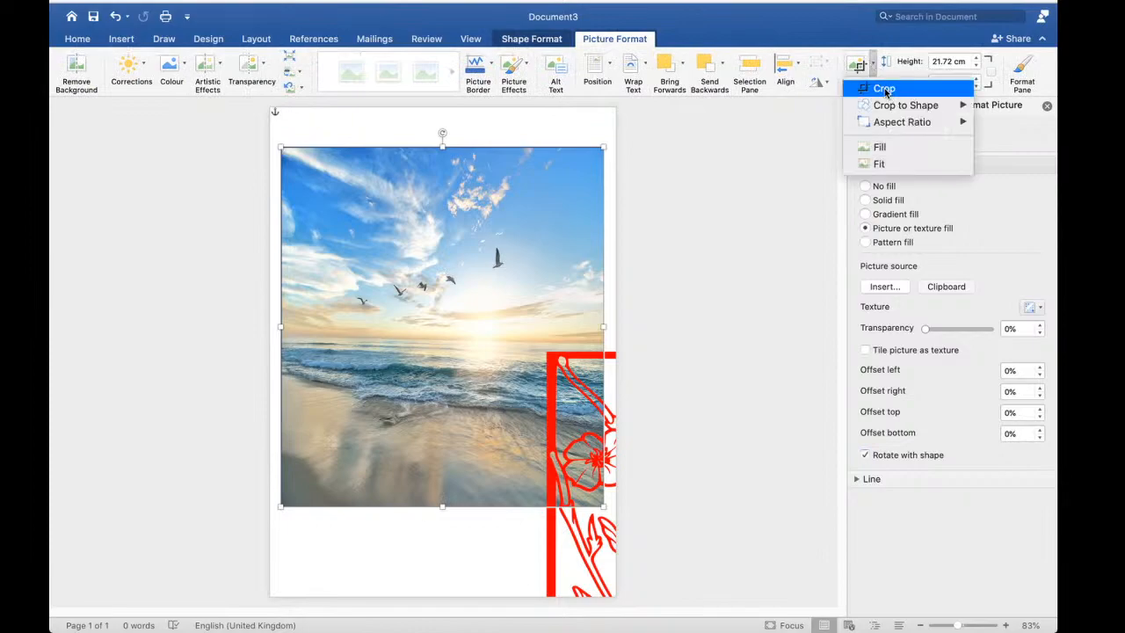
left_click(884, 88)
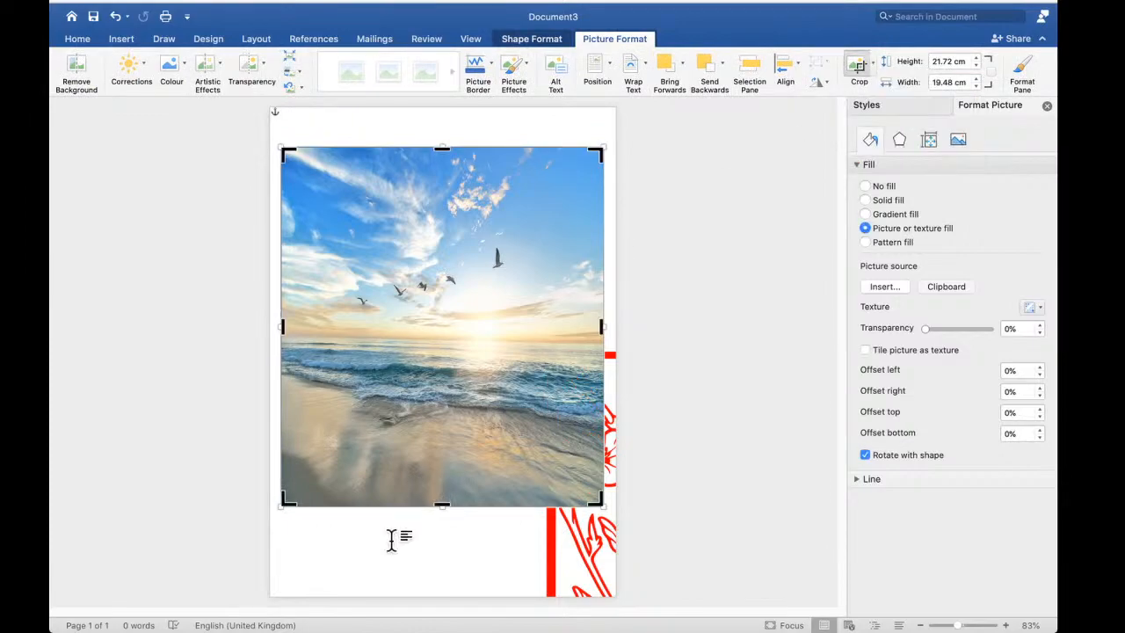
left_click_drag(442, 507, 445, 342)
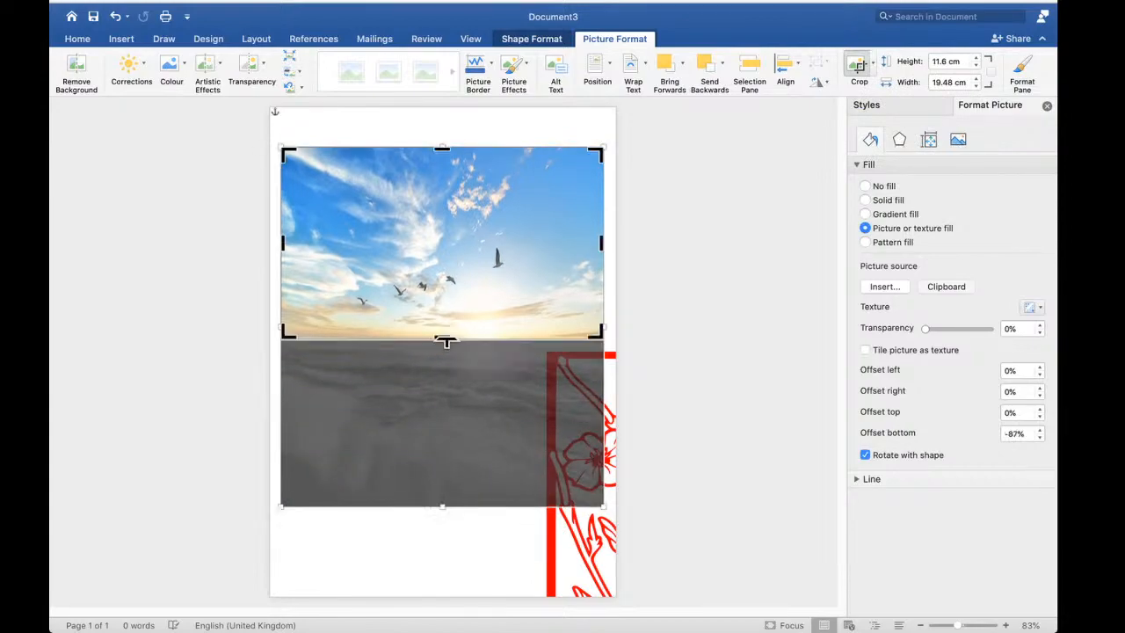
key("Escape")
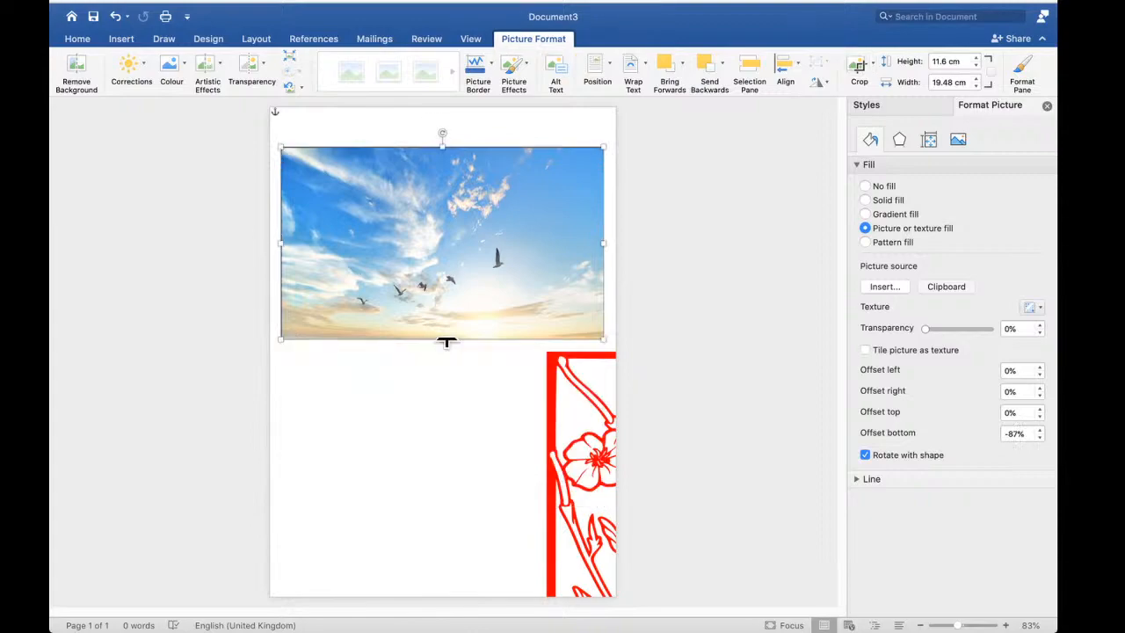
Move the poppy shape back over the sky picture and resize the sky picture to fit the poppy's frame
left_click(580, 466)
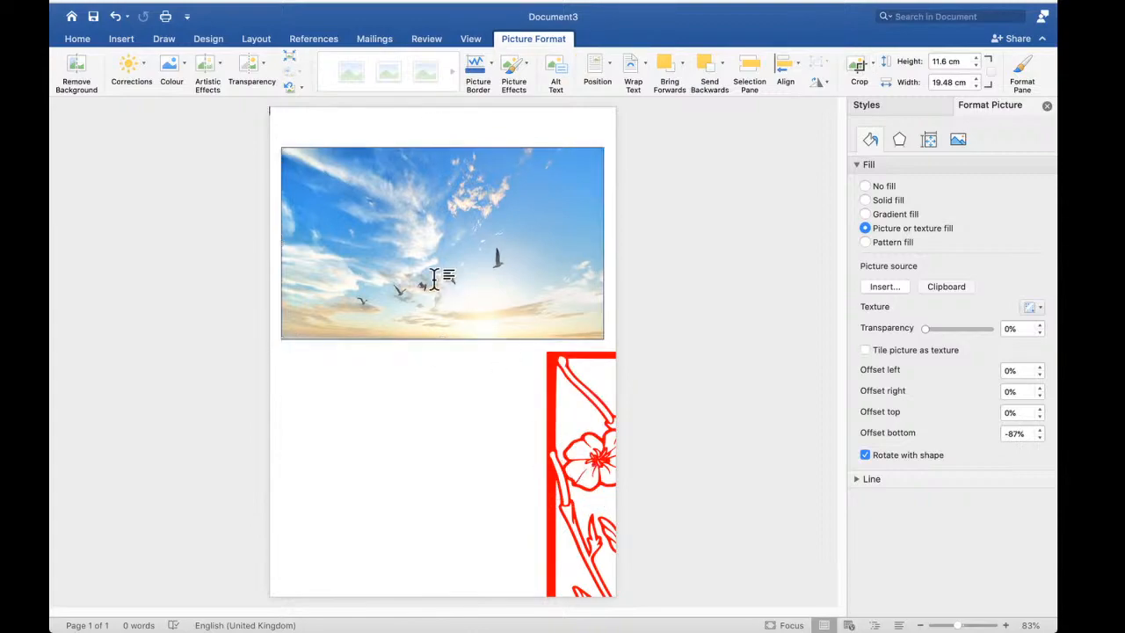
left_click_drag(556, 413, 285, 206)
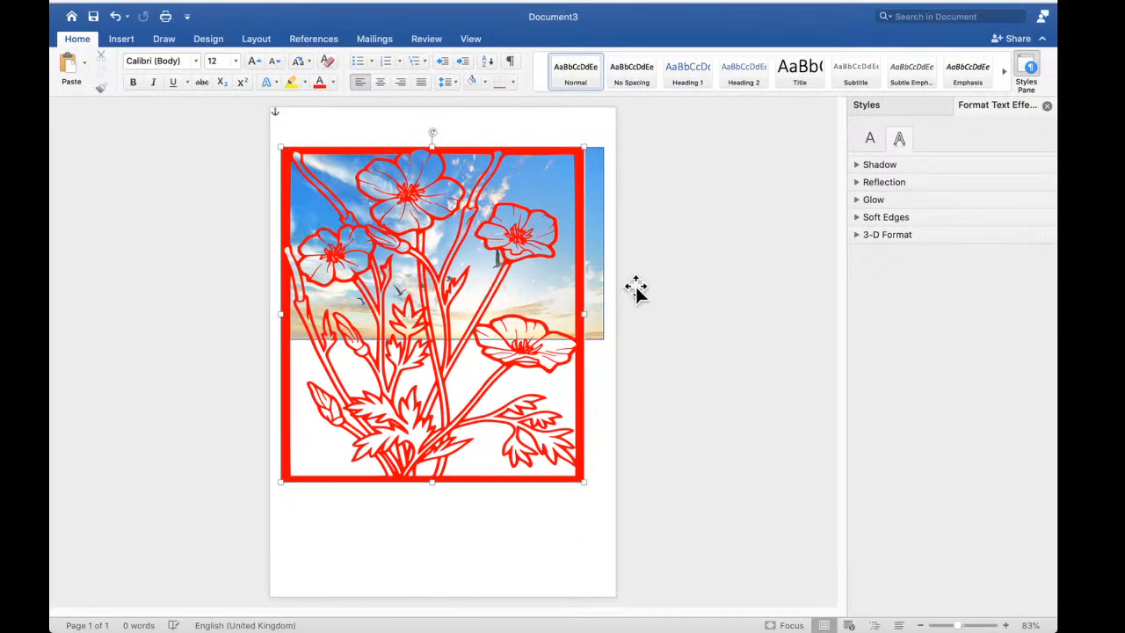
left_click(598, 280)
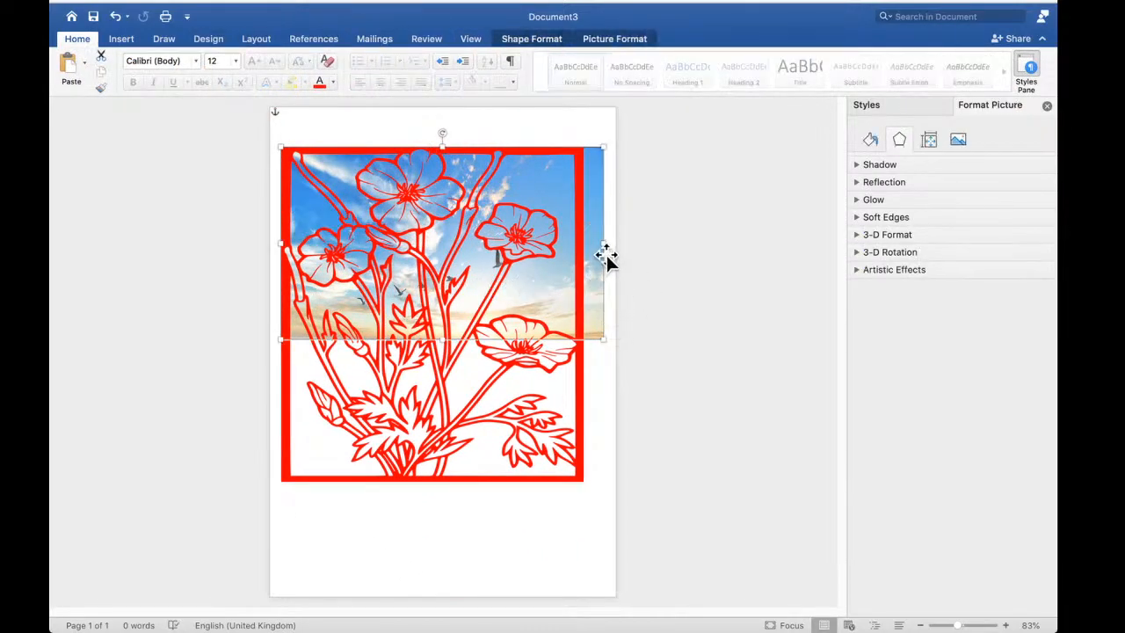
left_click_drag(603, 244, 578, 244)
left_click_drag(430, 339, 451, 479)
left_click(575, 534)
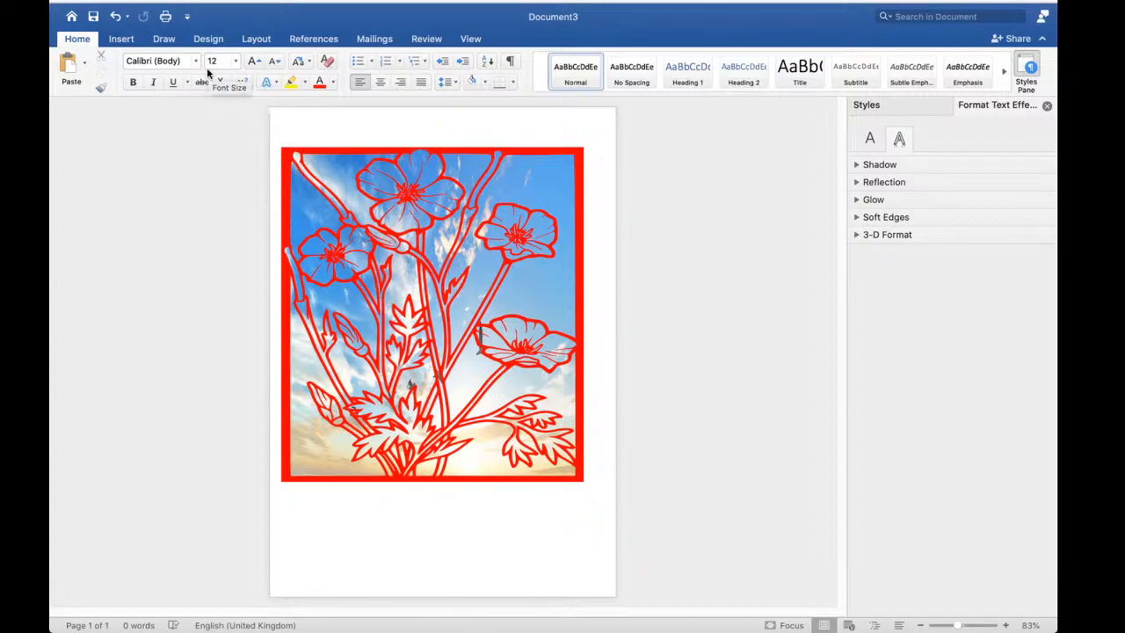
left_click(133, 11)
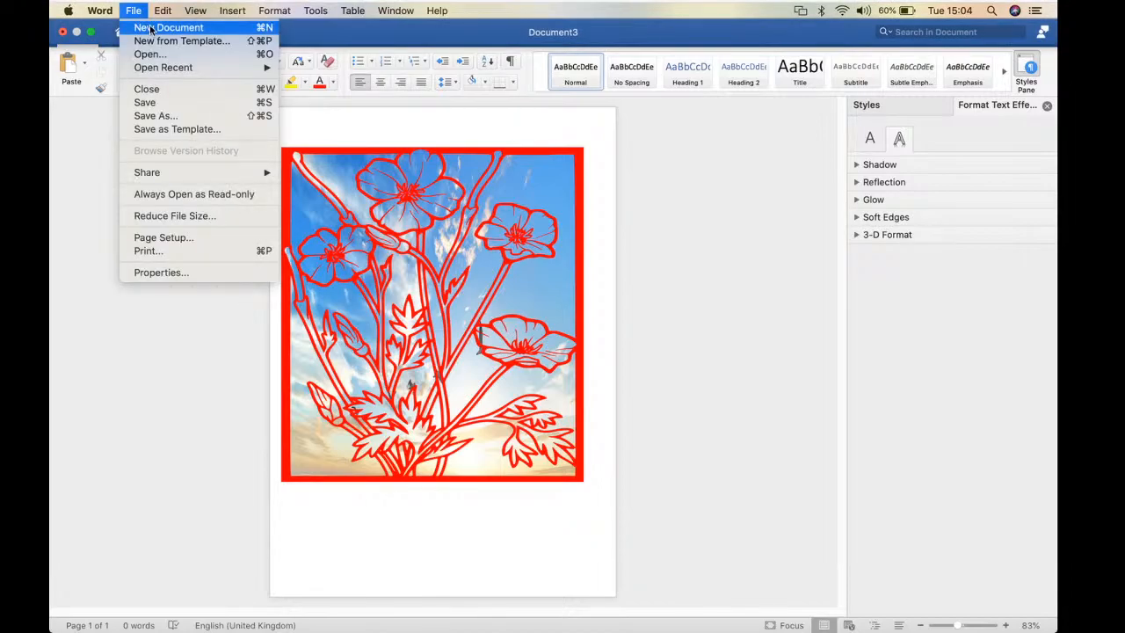
left_click(321, 540)
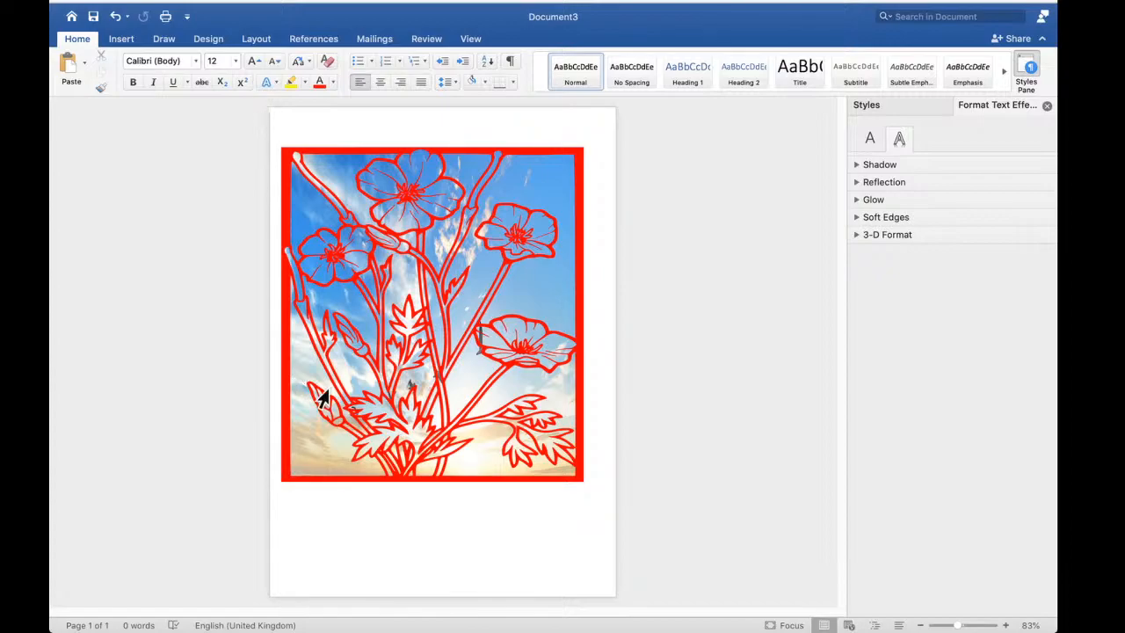
Delete the sky picture behind the poppy shape
left_click(525, 279)
left_click_drag(550, 284, 561, 610)
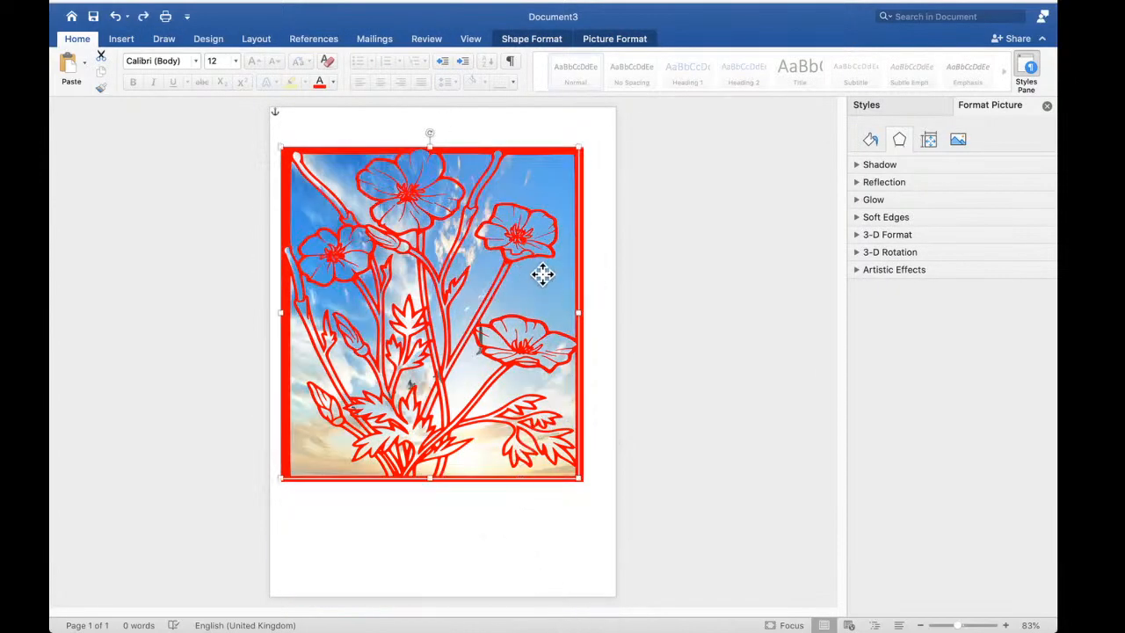
key("Delete")
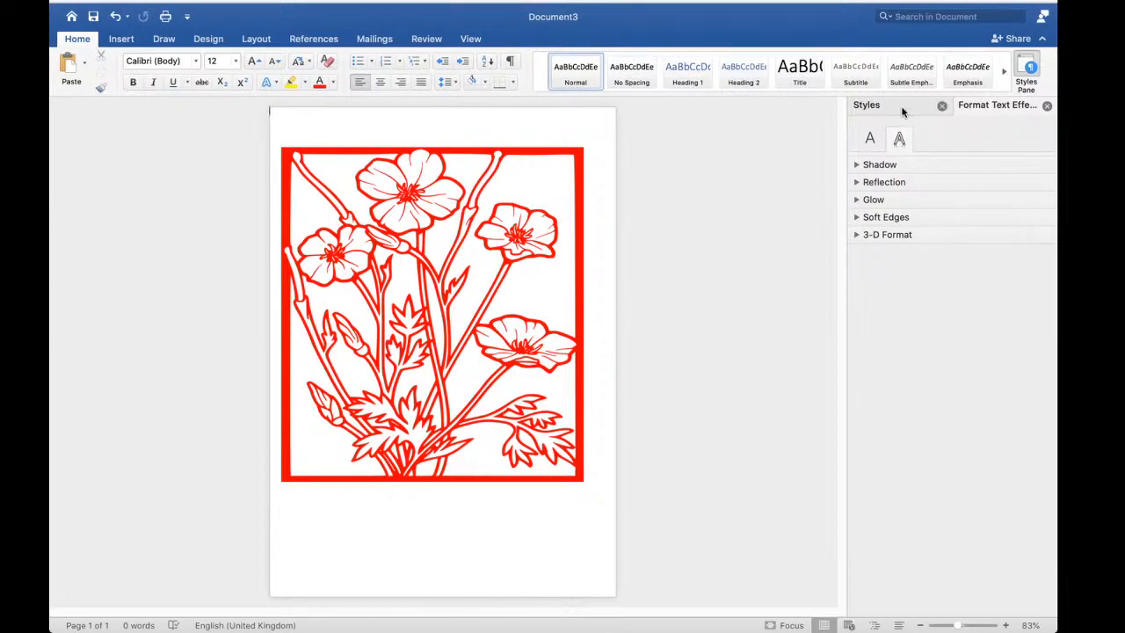
Apply a gradient fill to the poppy shape and colour the gradient stop at 20% red
left_click(531, 244)
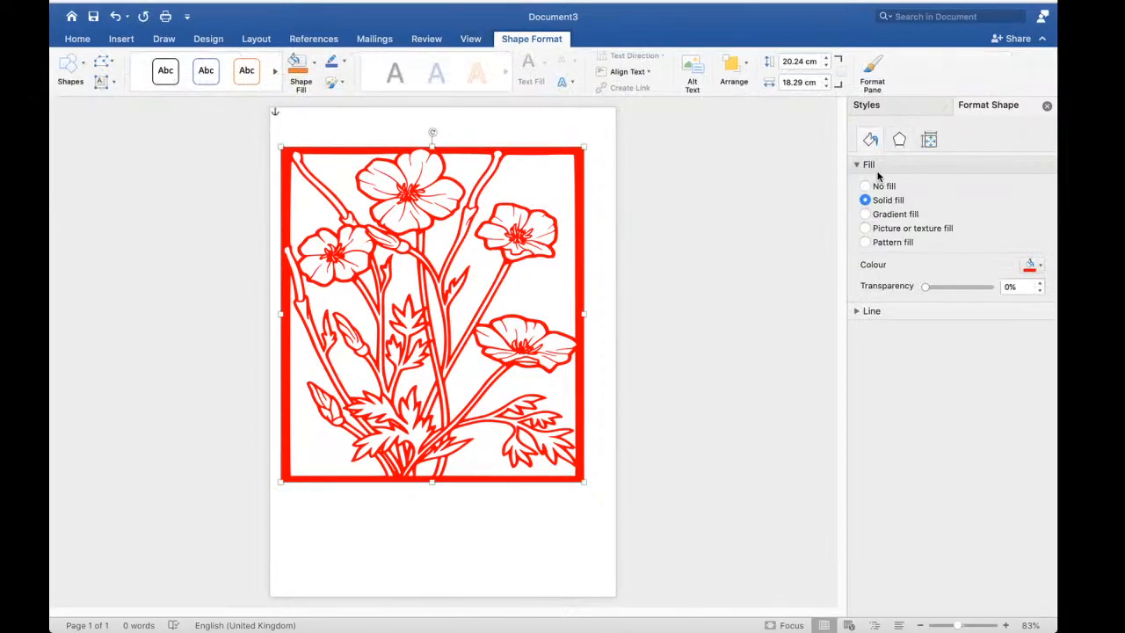
left_click(866, 216)
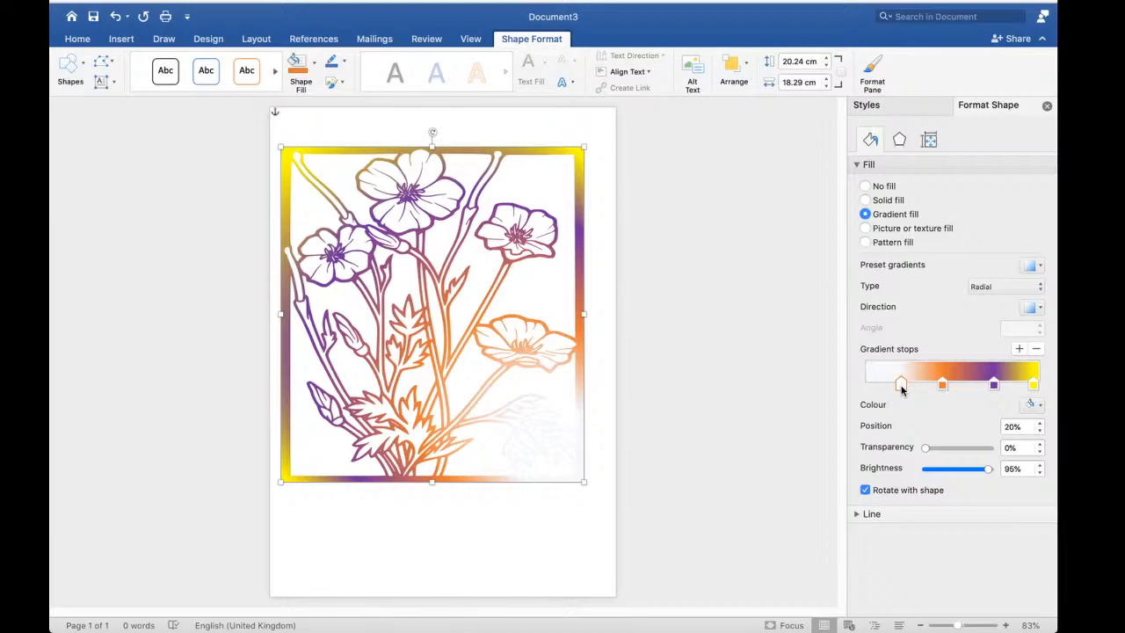
left_click(1038, 408)
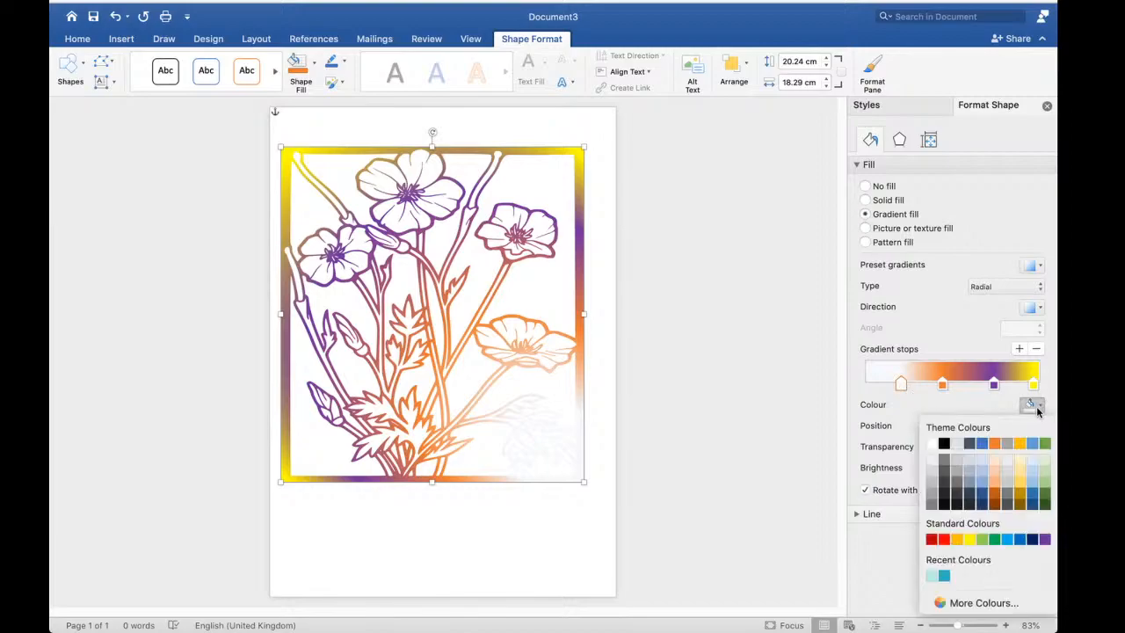
left_click(957, 469)
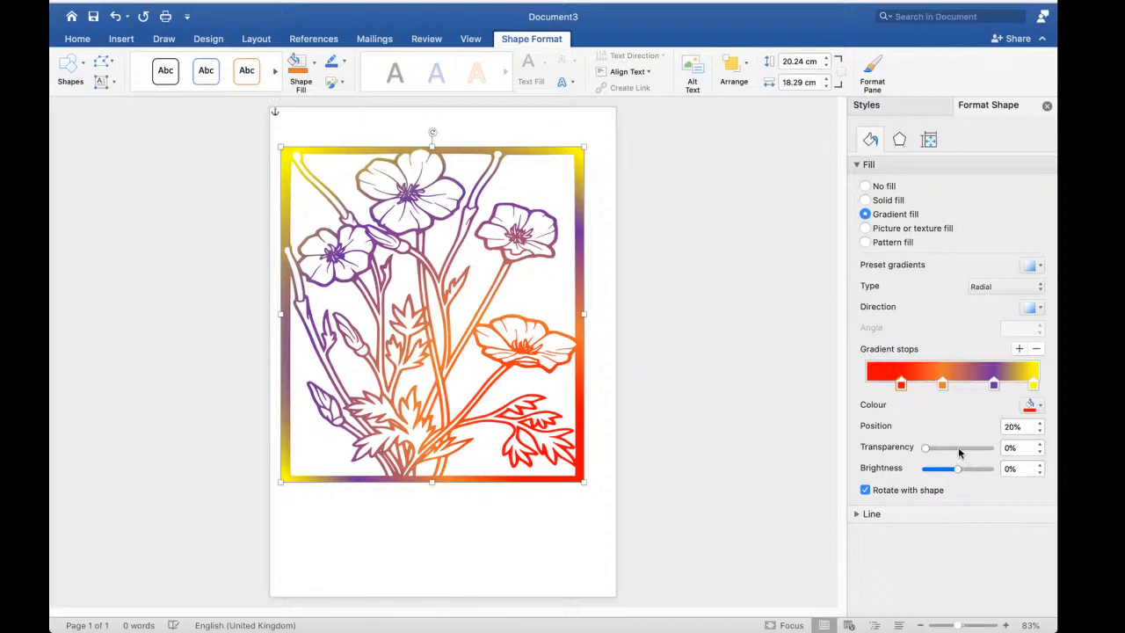
Recolour the gradient stop at 44% with a custom red-orange at 100% opacity, then deselect the poppy shape
left_click(939, 384)
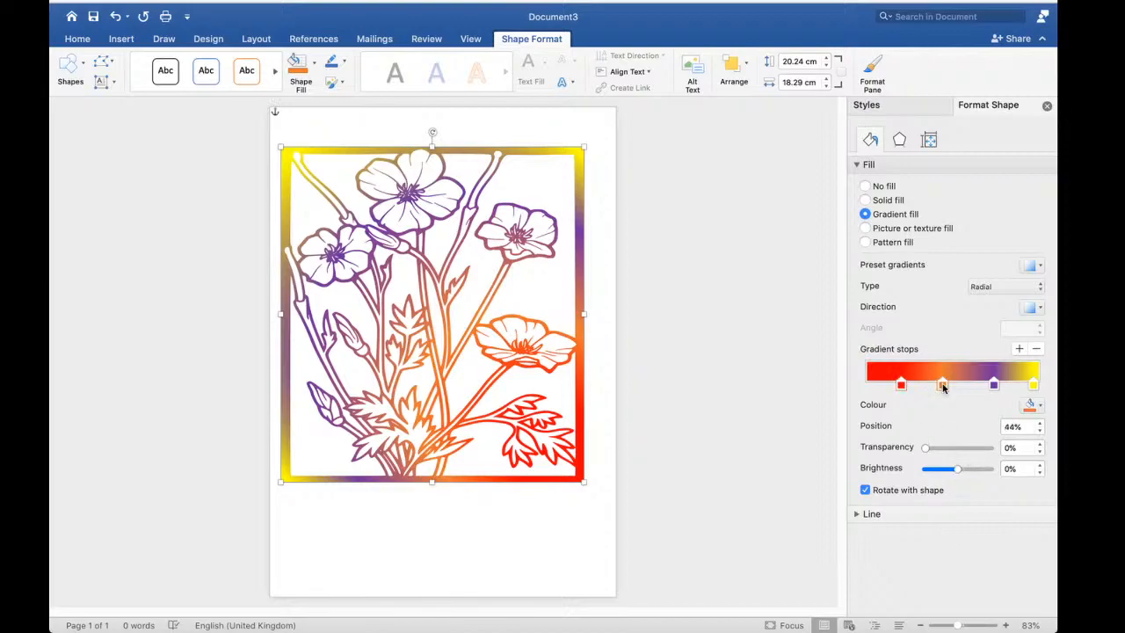
left_click(1037, 408)
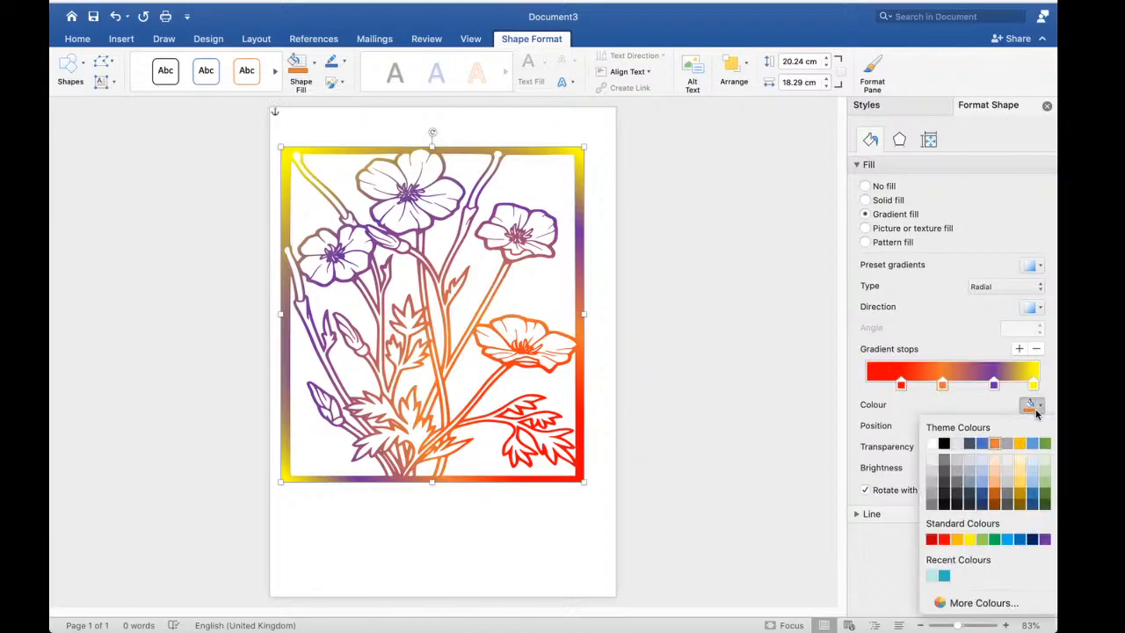
left_click(962, 603)
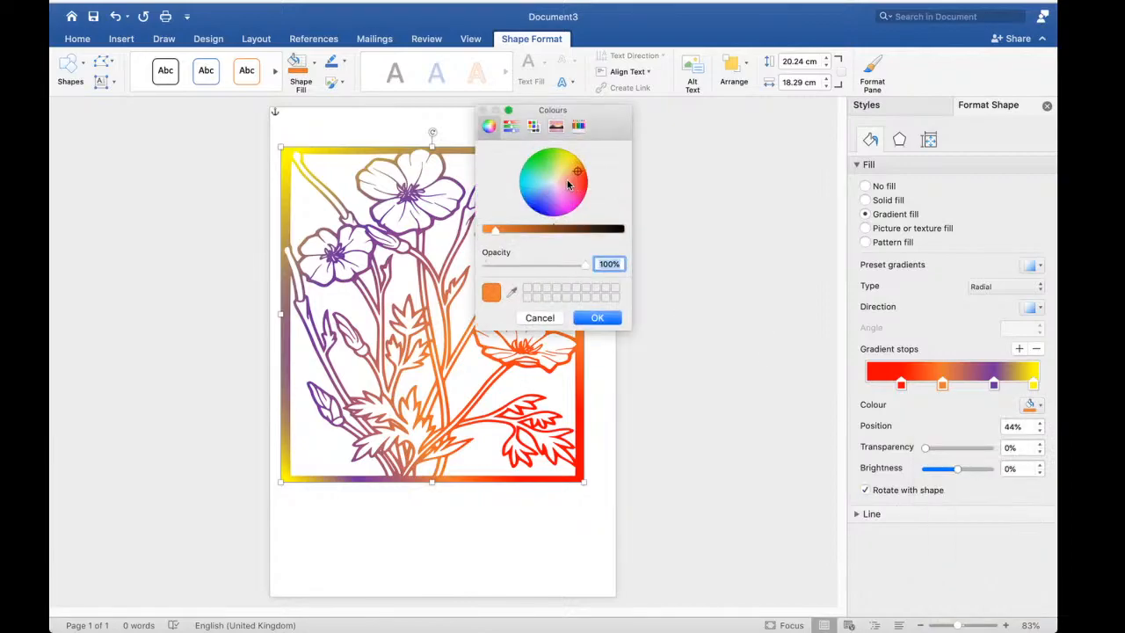
left_click(575, 182)
left_click_drag(577, 178, 581, 175)
left_click(583, 176)
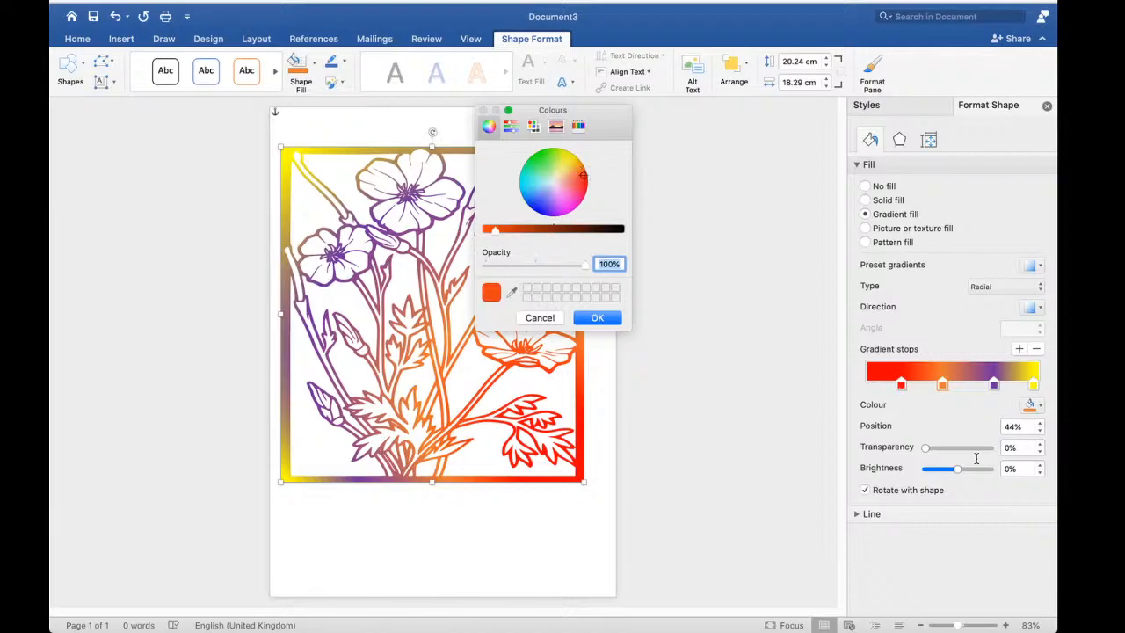
left_click(604, 319)
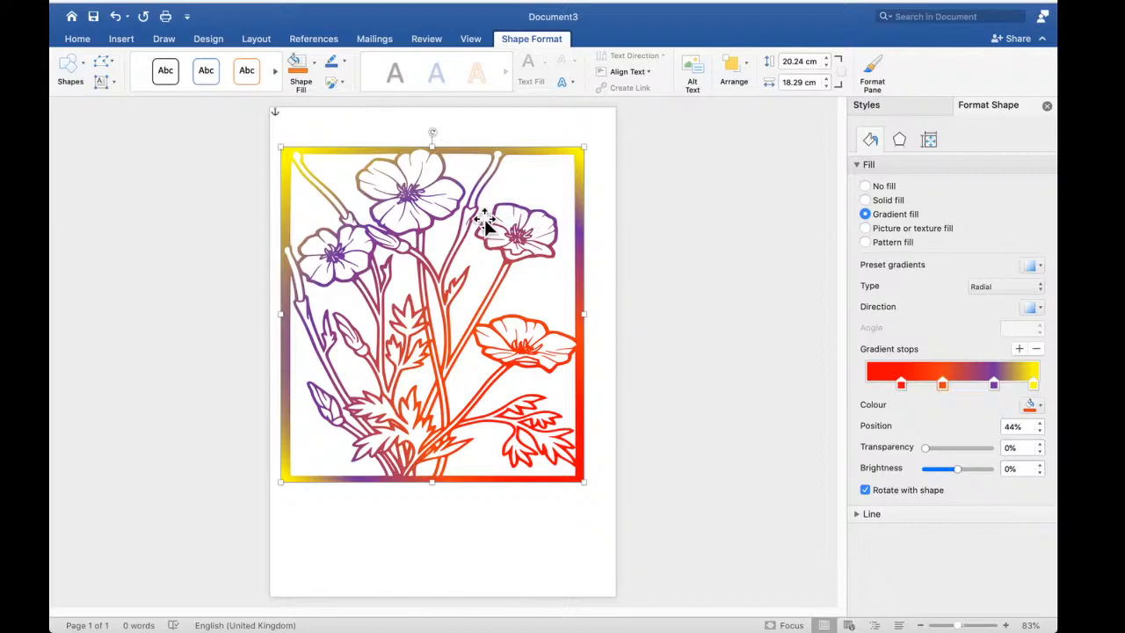
left_click(594, 432)
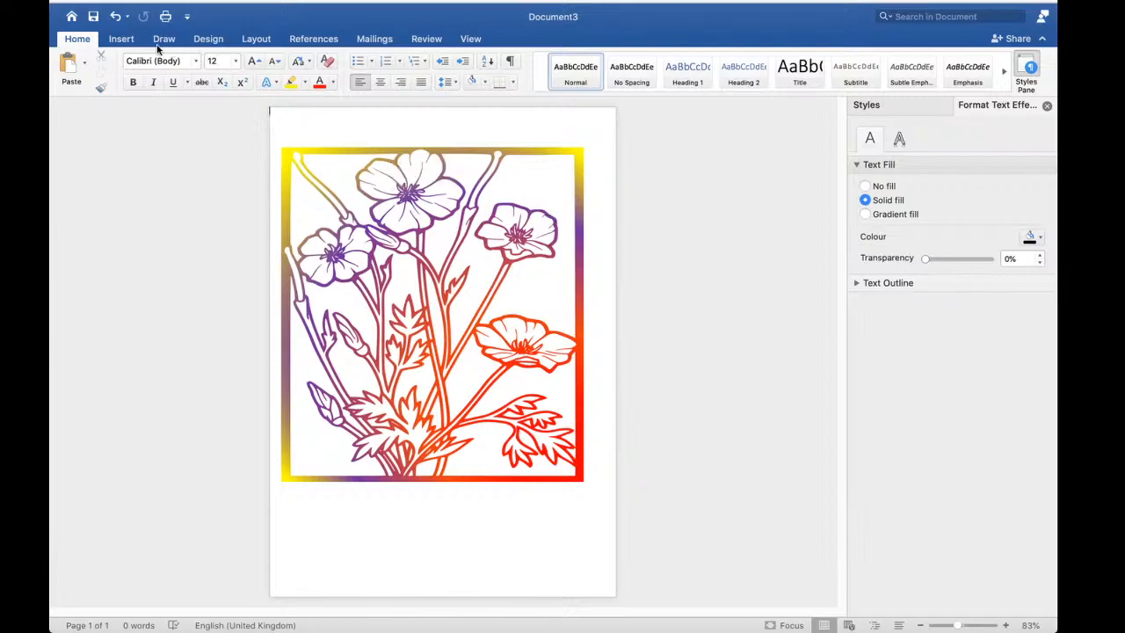
Create a new blank document
left_click(133, 10)
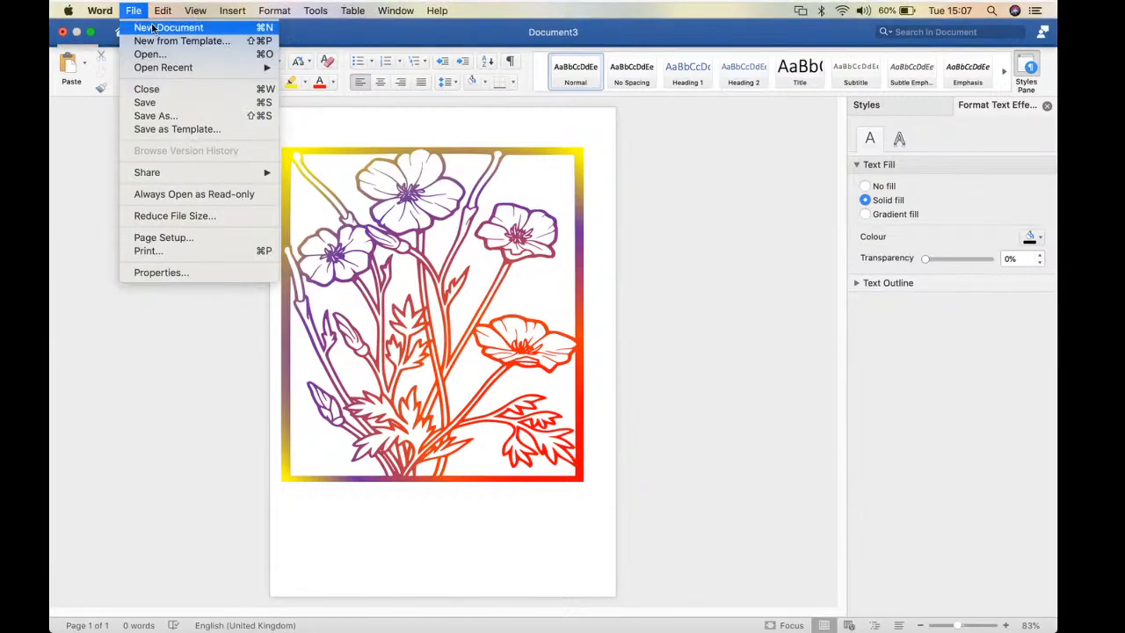
key("Escape")
key("super+n")
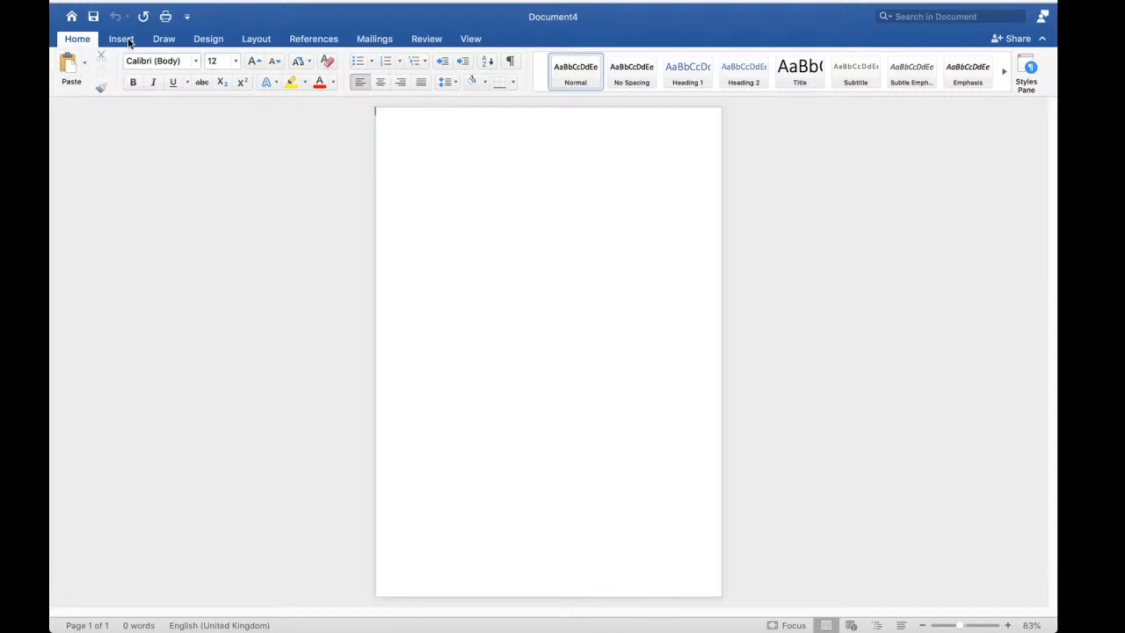
Insert the picture warszawianka_Poppy.svg from the demo images folder on the NO NAME drive
left_click(123, 40)
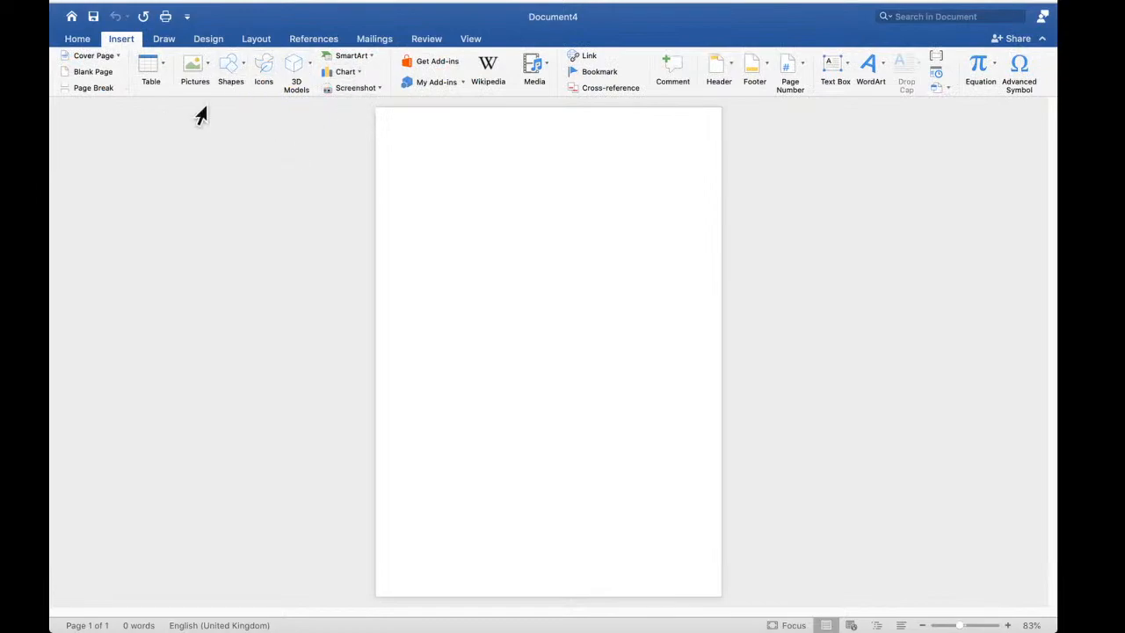
left_click(209, 65)
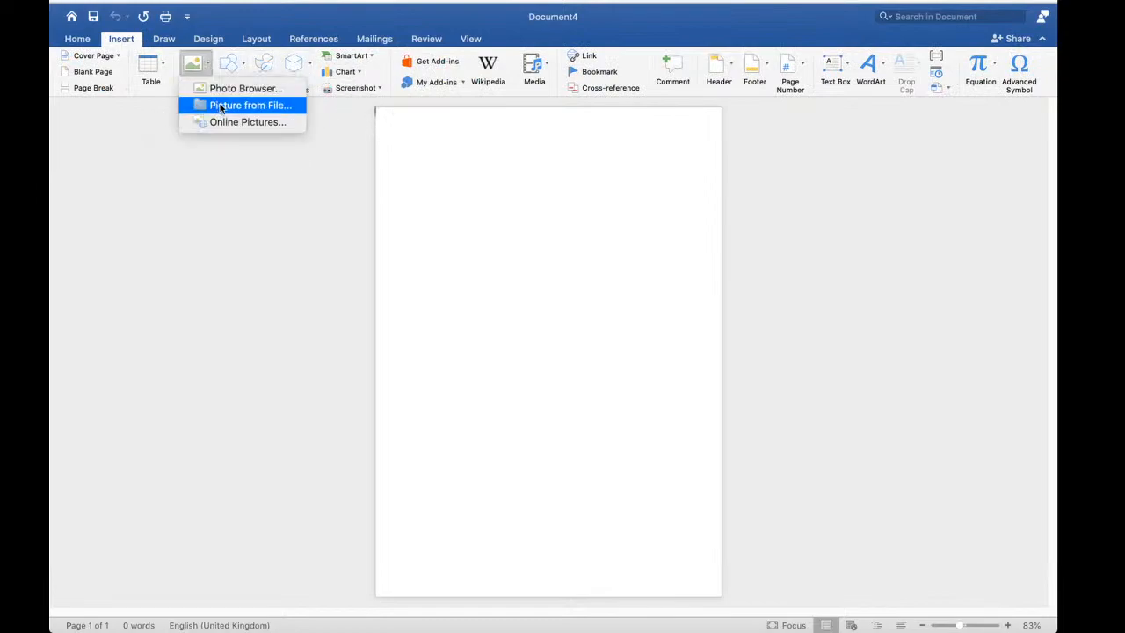
left_click(230, 107)
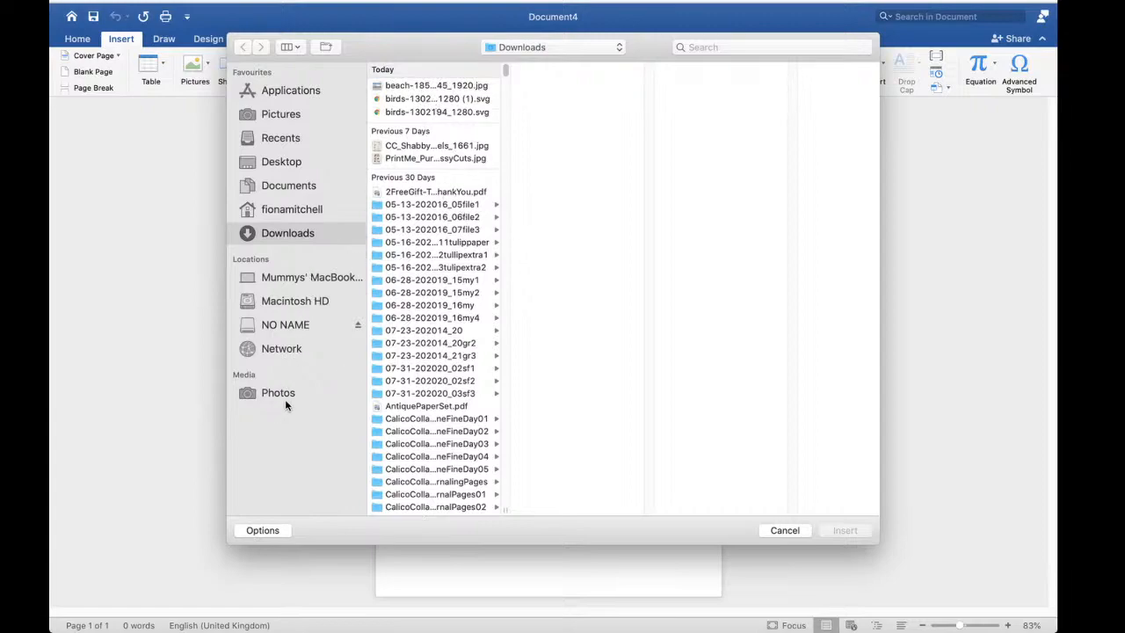
left_click(301, 324)
left_click(439, 88)
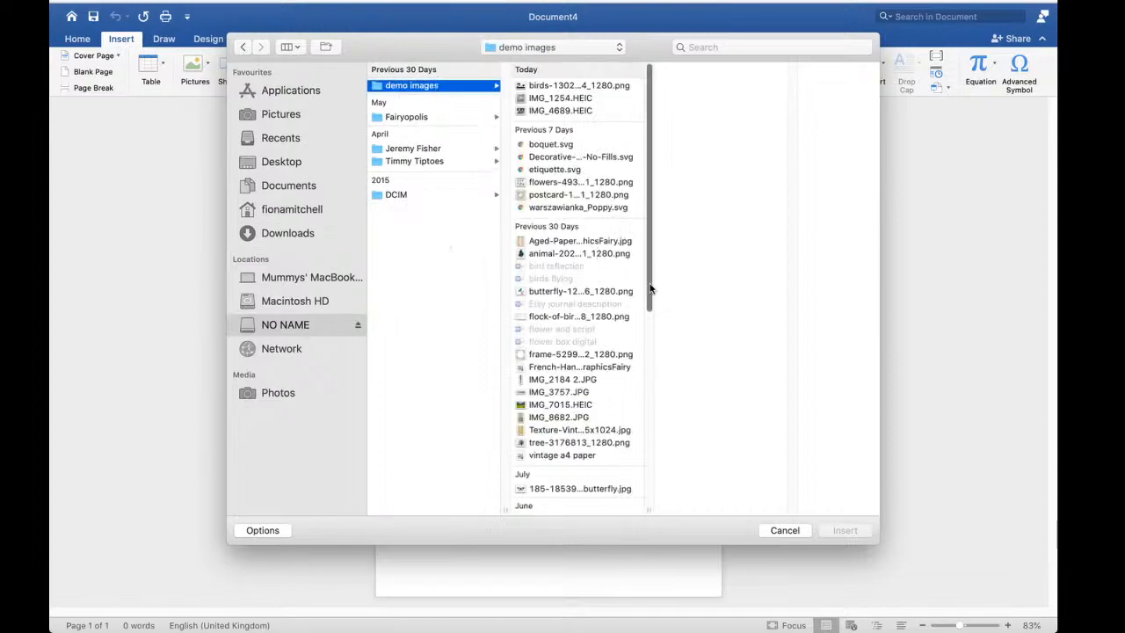
left_click(591, 209)
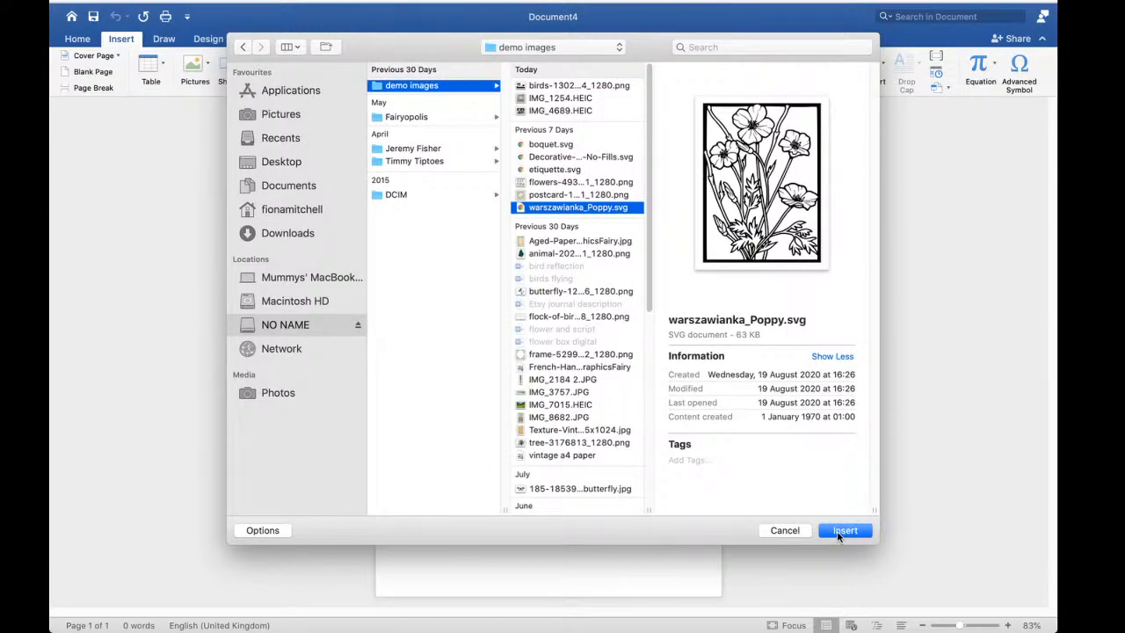
left_click(841, 532)
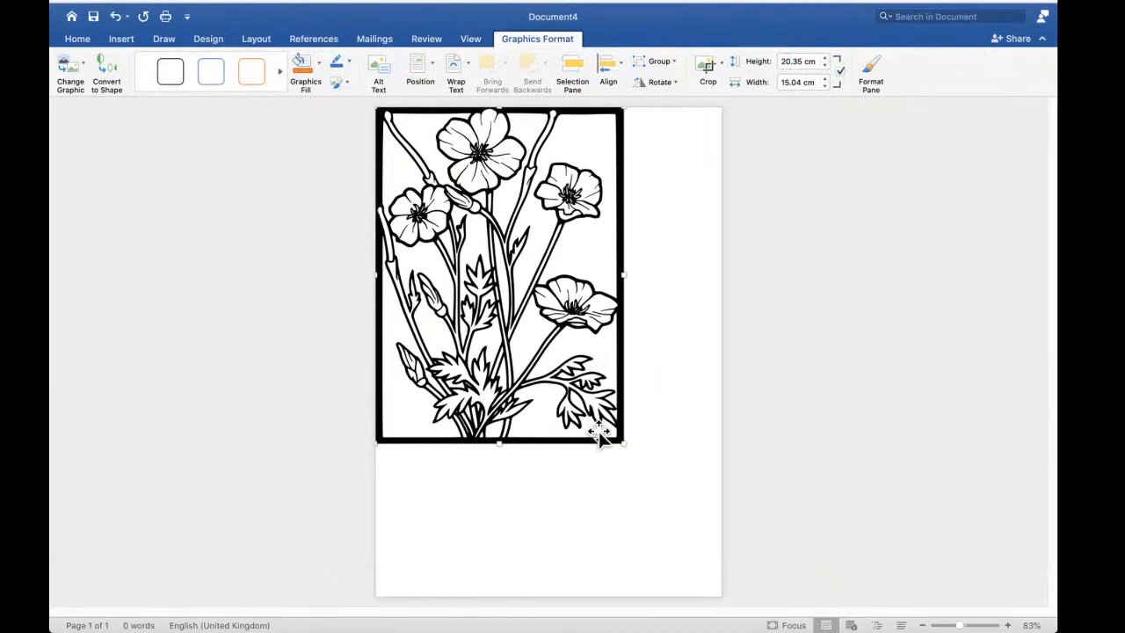
Set the poppy graphic's text wrapping to In Front of Text and move it towards the middle of the page
left_click_drag(622, 415, 629, 443)
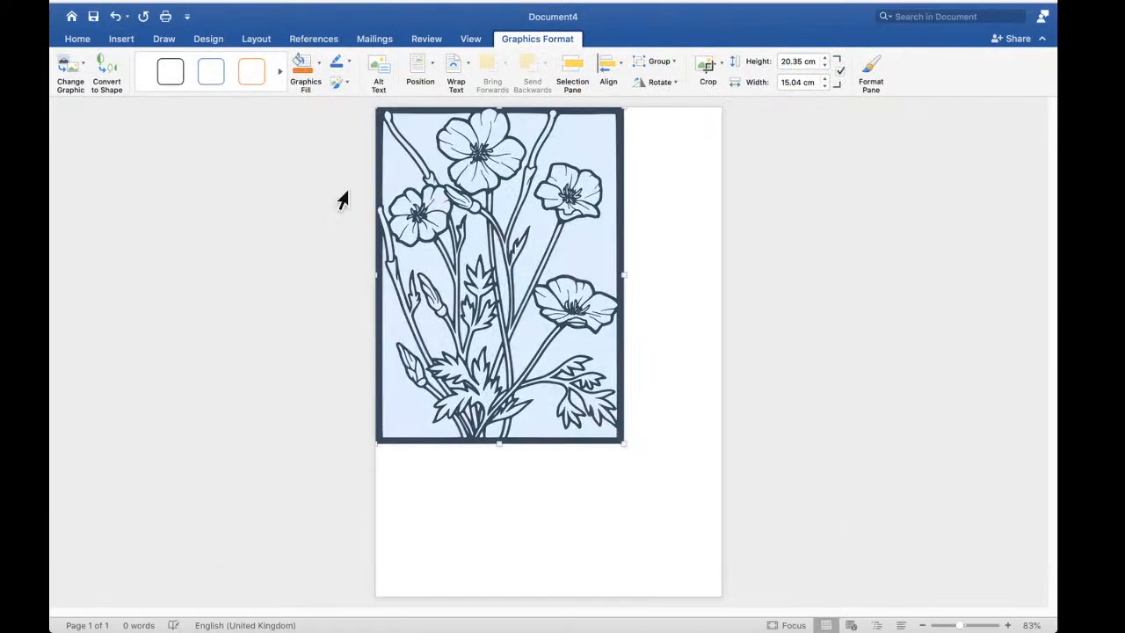
right_click(420, 234)
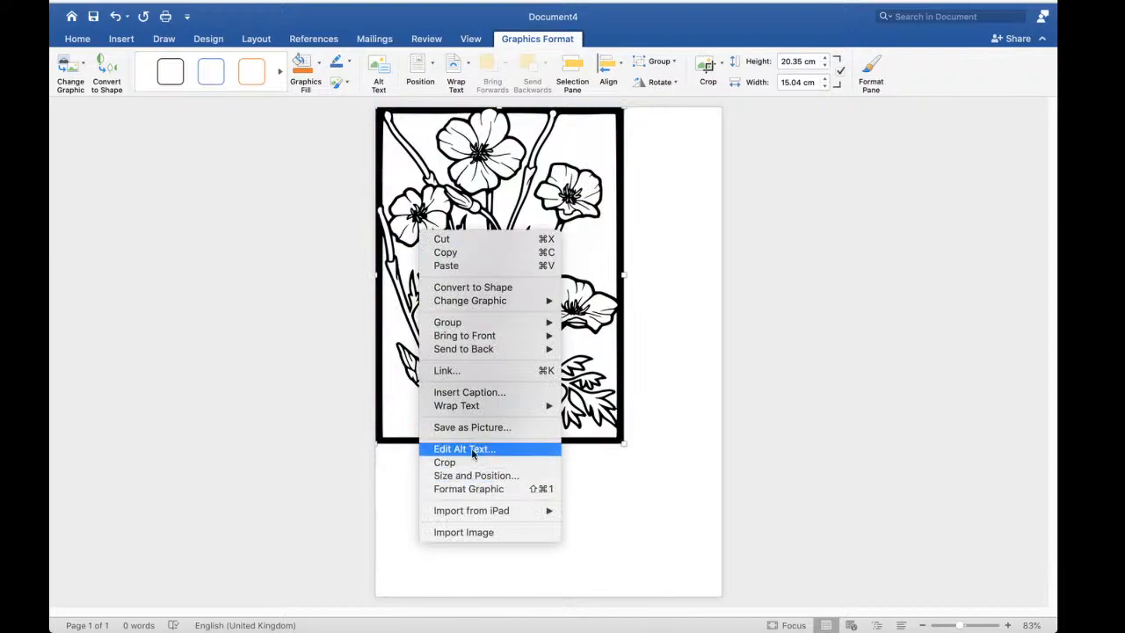
mouse_move(530, 409)
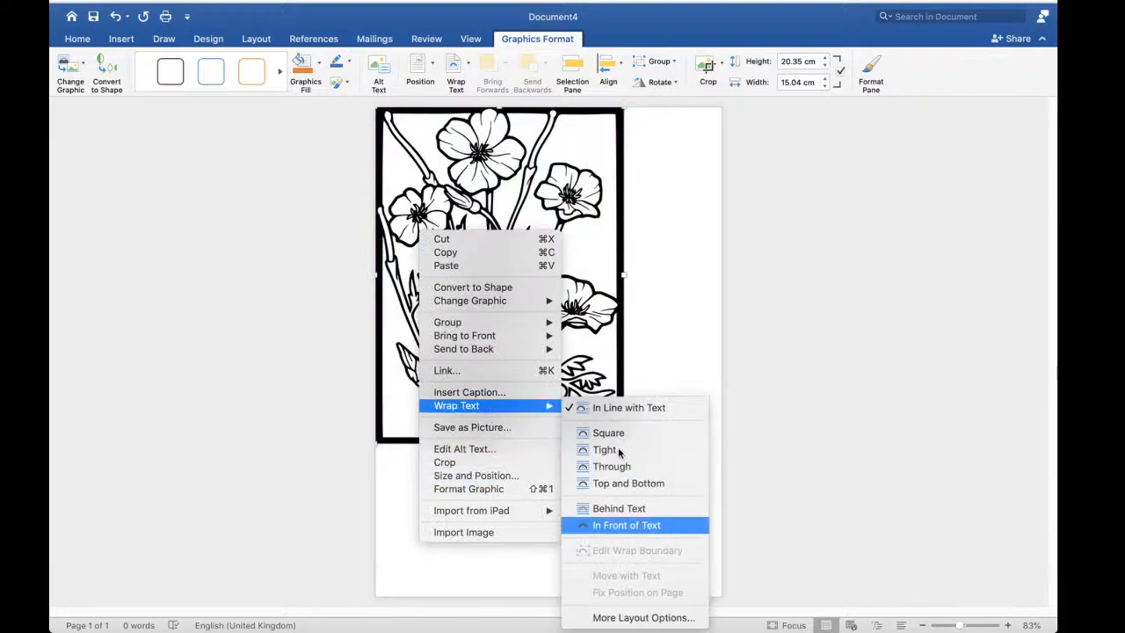
left_click(635, 525)
left_click_drag(535, 287, 581, 332)
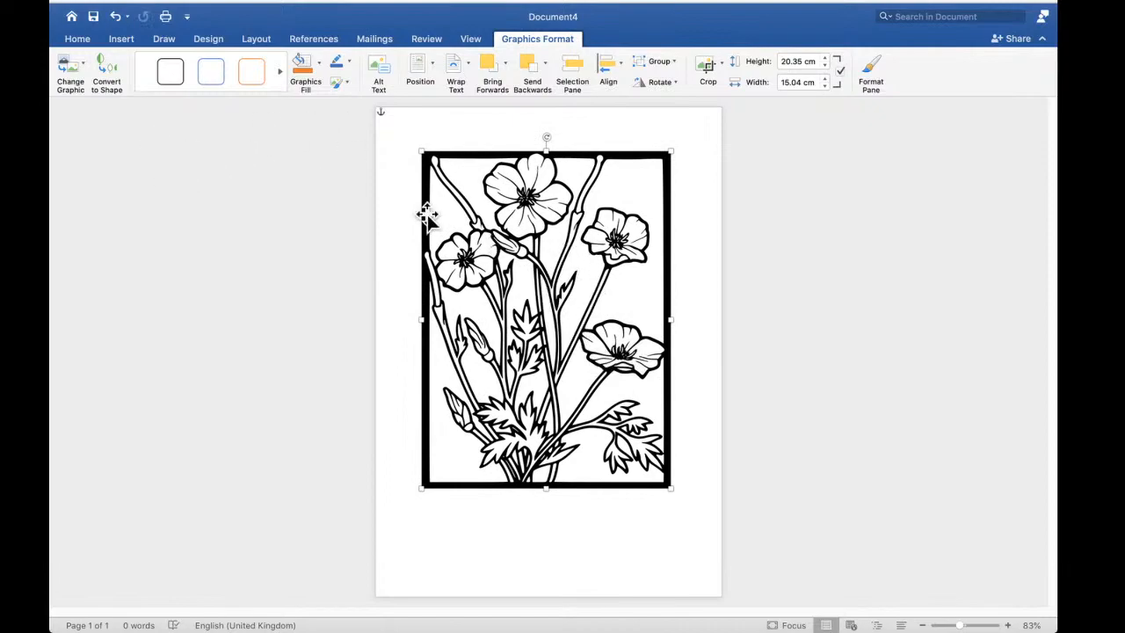
Convert the poppy graphic to a shape and shrink it proportionally to about 19.8 cm high and 14.6 cm wide
left_click(102, 73)
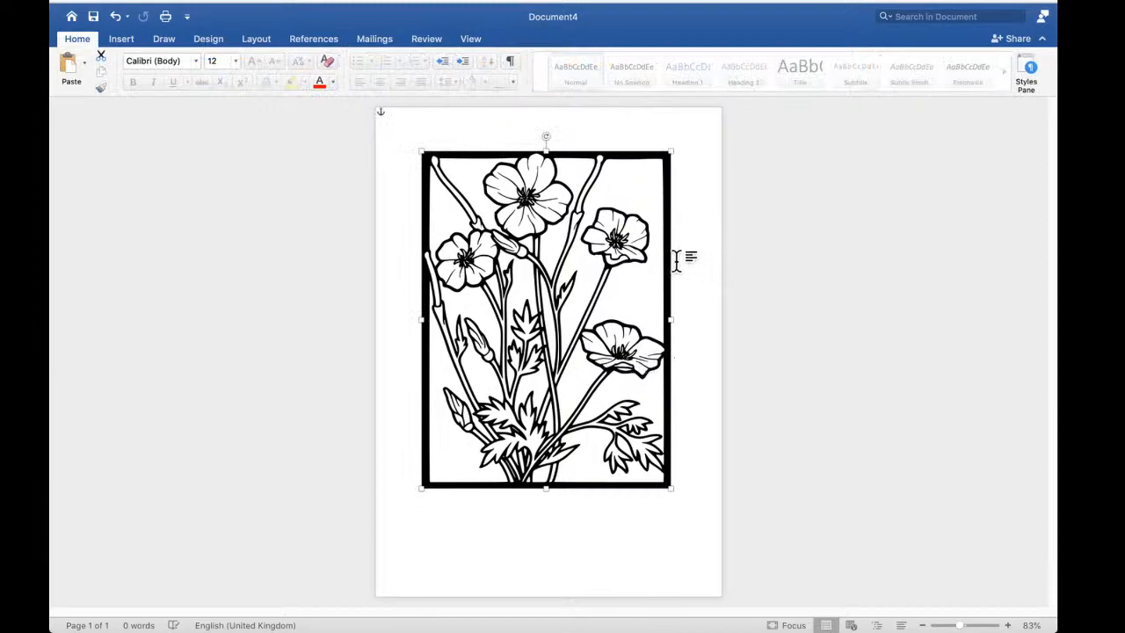
left_click(609, 246)
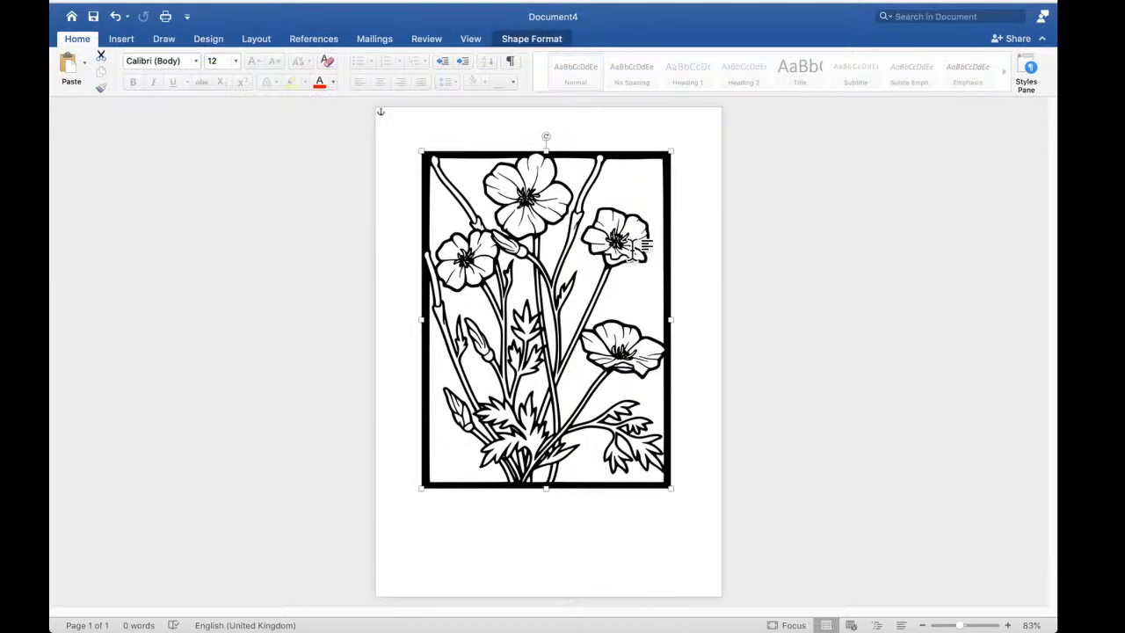
double_click(576, 224)
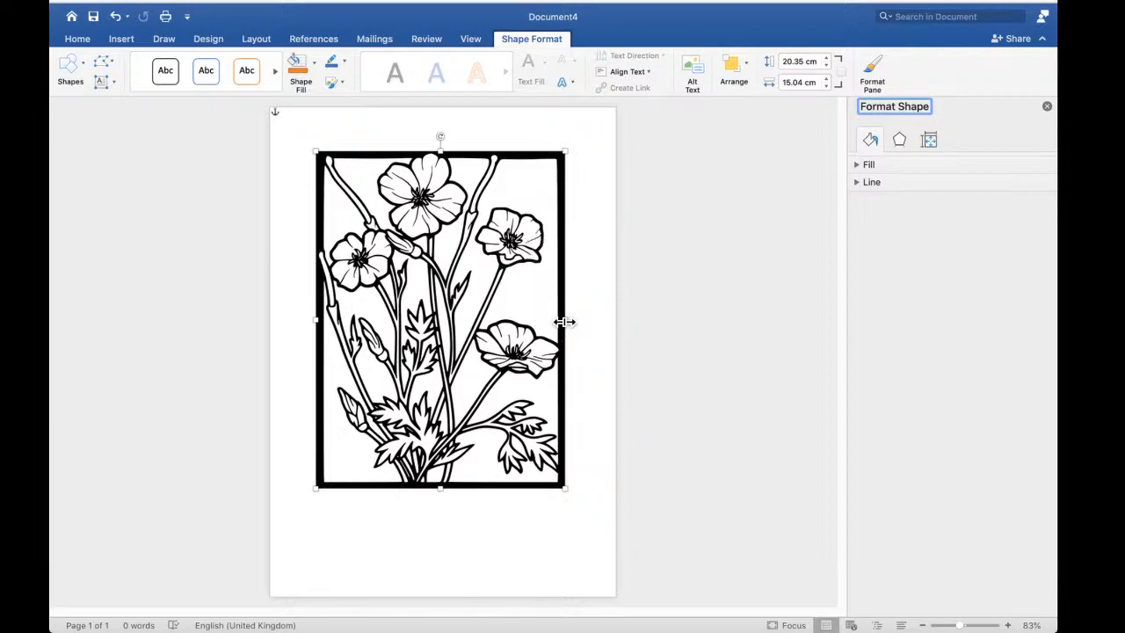
mouse_move(566, 150)
left_mouse_down()
mouse_move(574, 143)
mouse_move(561, 160)
left_mouse_up()
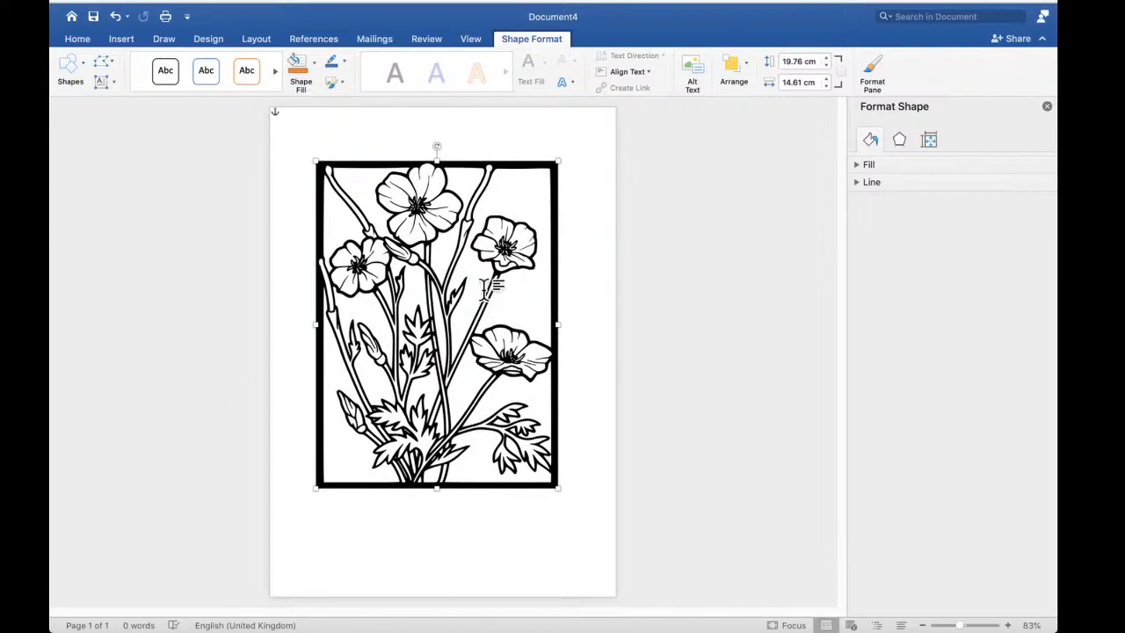
Move the poppy shape slightly down the page
left_click(505, 253)
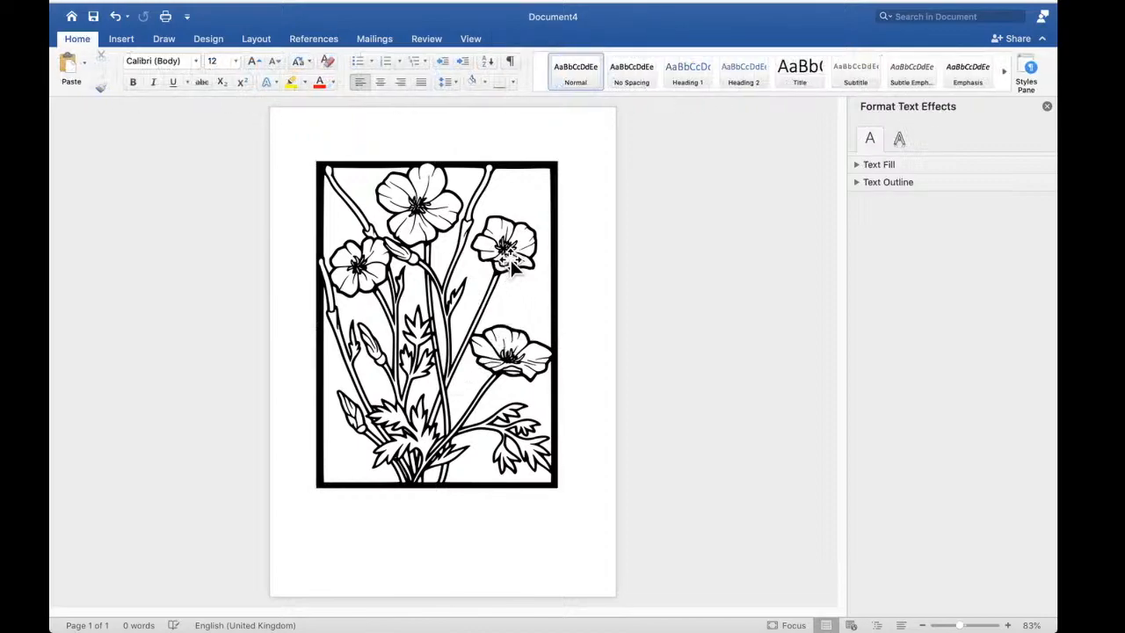
left_click(504, 271)
left_click(506, 264)
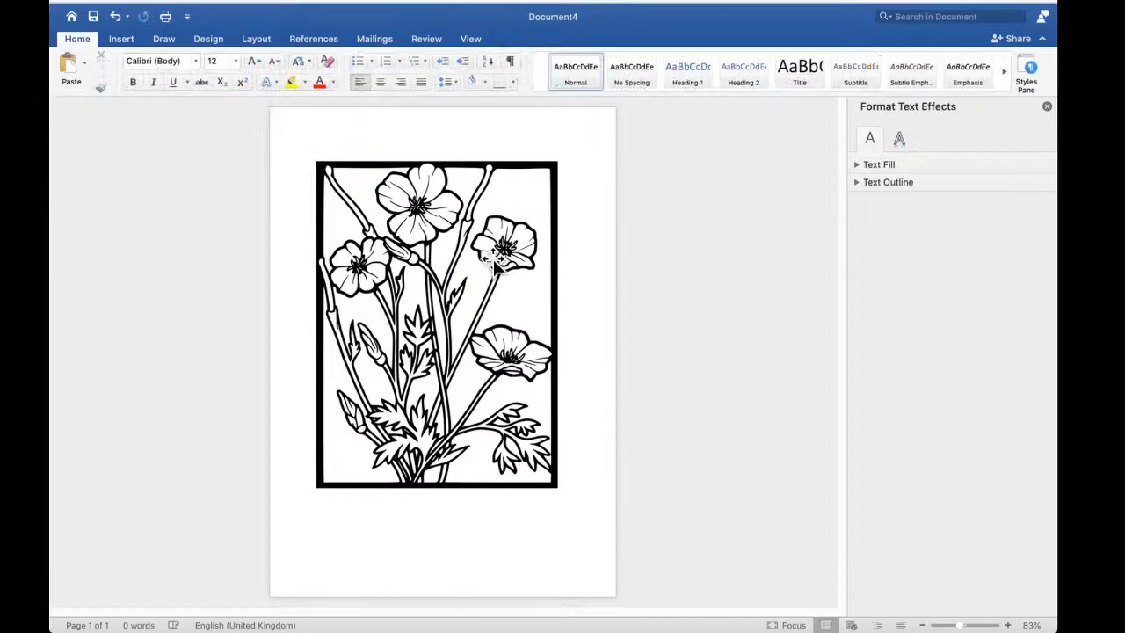
left_click_drag(492, 254, 493, 271)
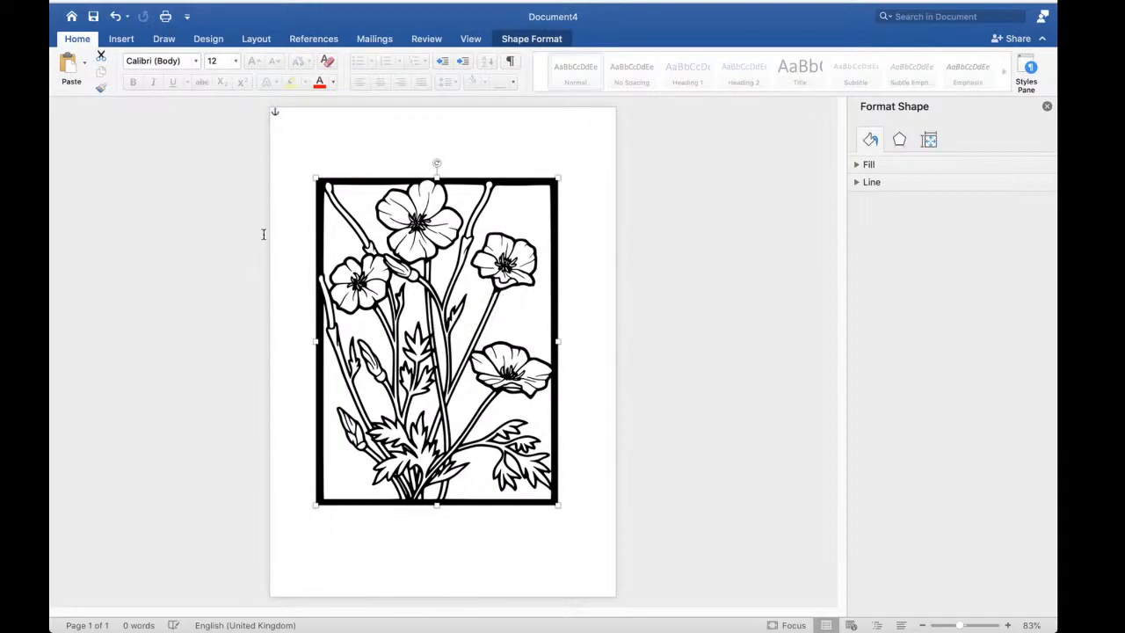
Try Edit Points on the poppy shape by pulling a point outward from the stem below the upper-right flower, and undo the change
left_click(384, 220)
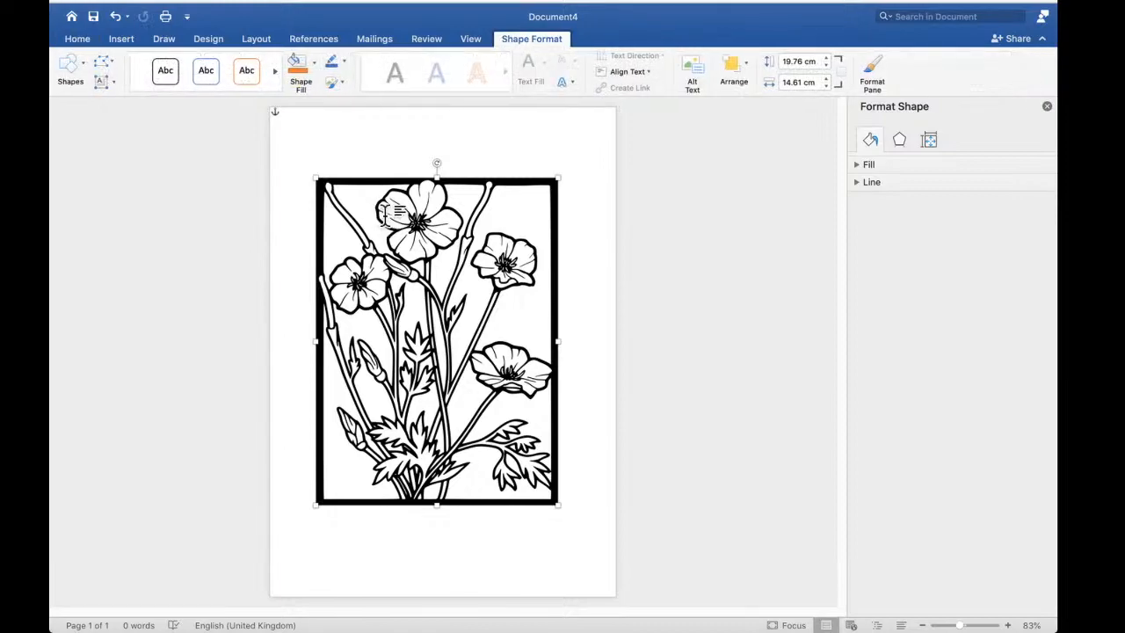
left_click(111, 66)
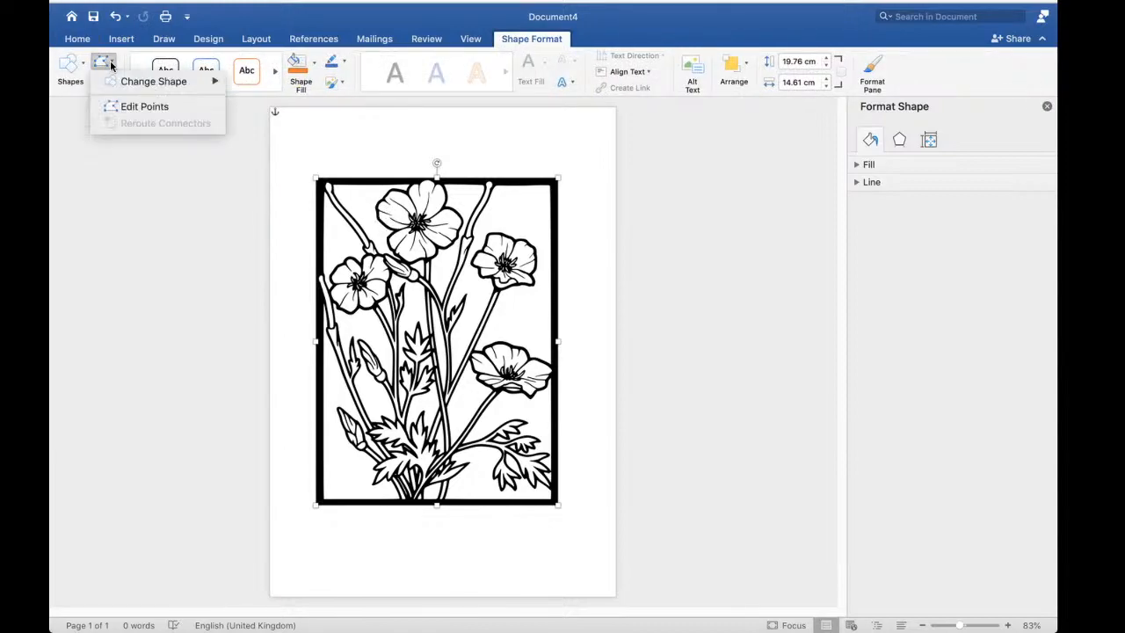
left_click(134, 107)
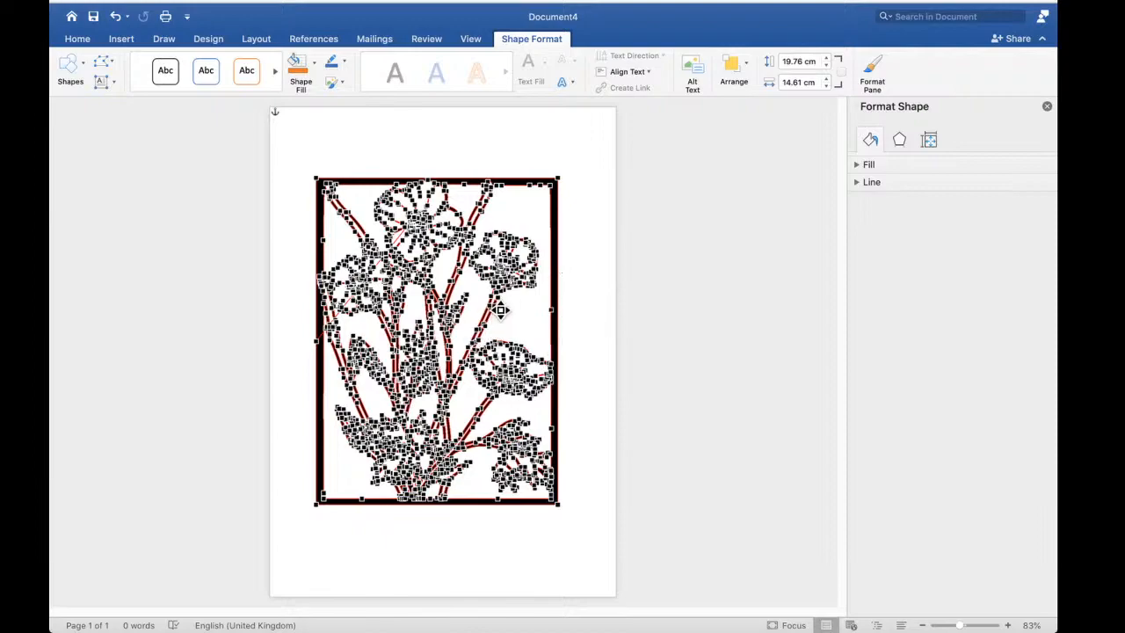
left_click(594, 348)
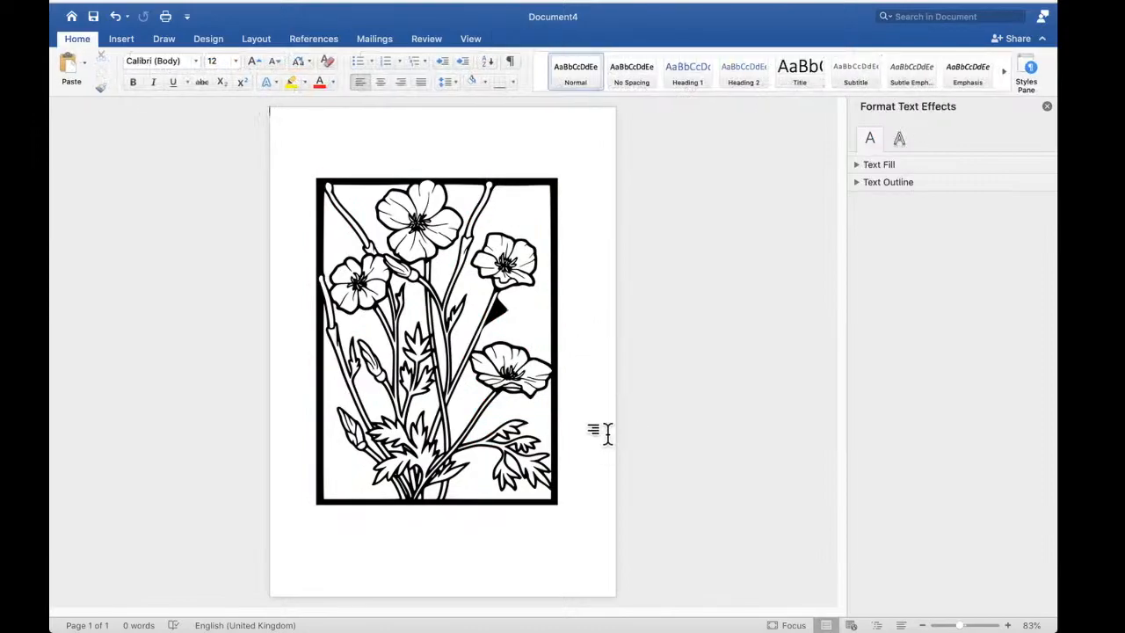
left_click(116, 18)
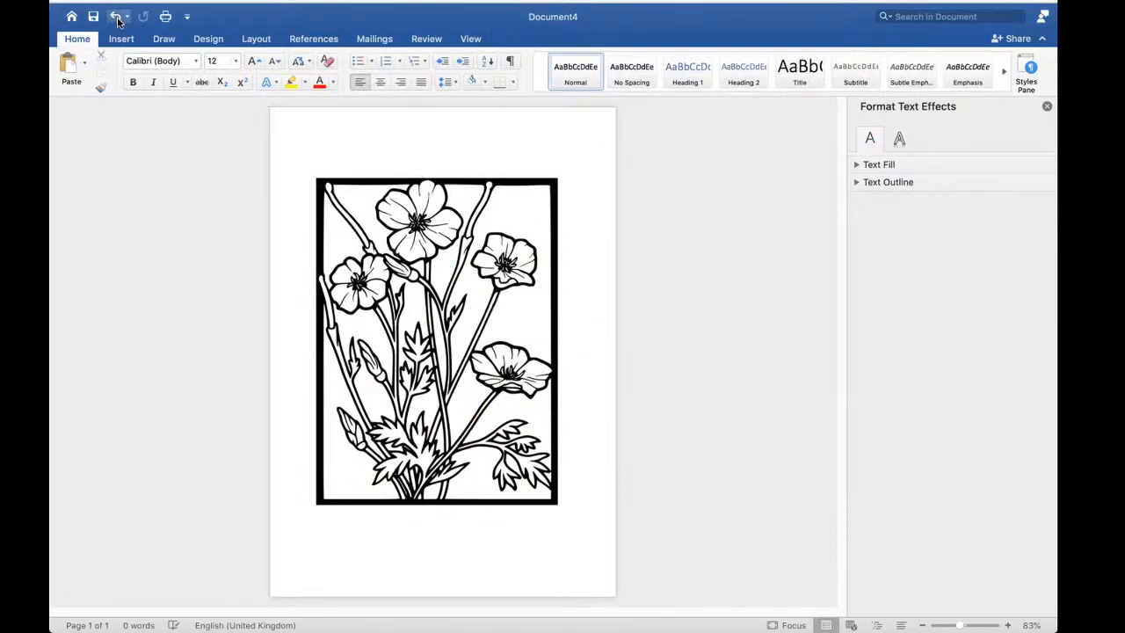
key("super+z")
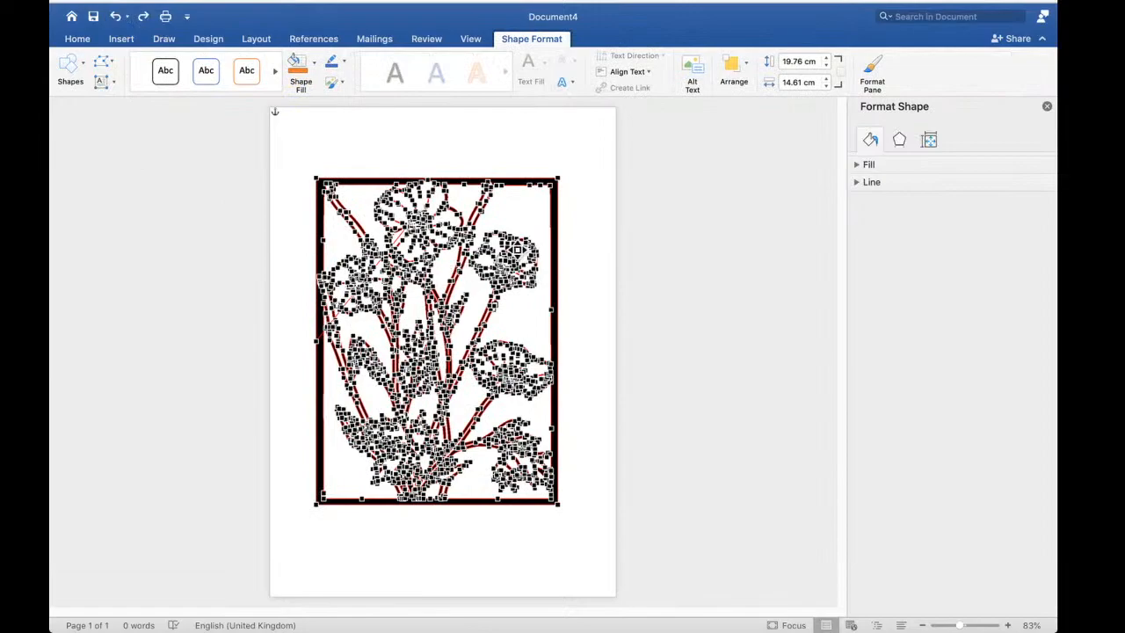
Exit point editing on the poppy shape and show its Fill and Line formatting options
left_click(82, 69)
left_click(600, 283)
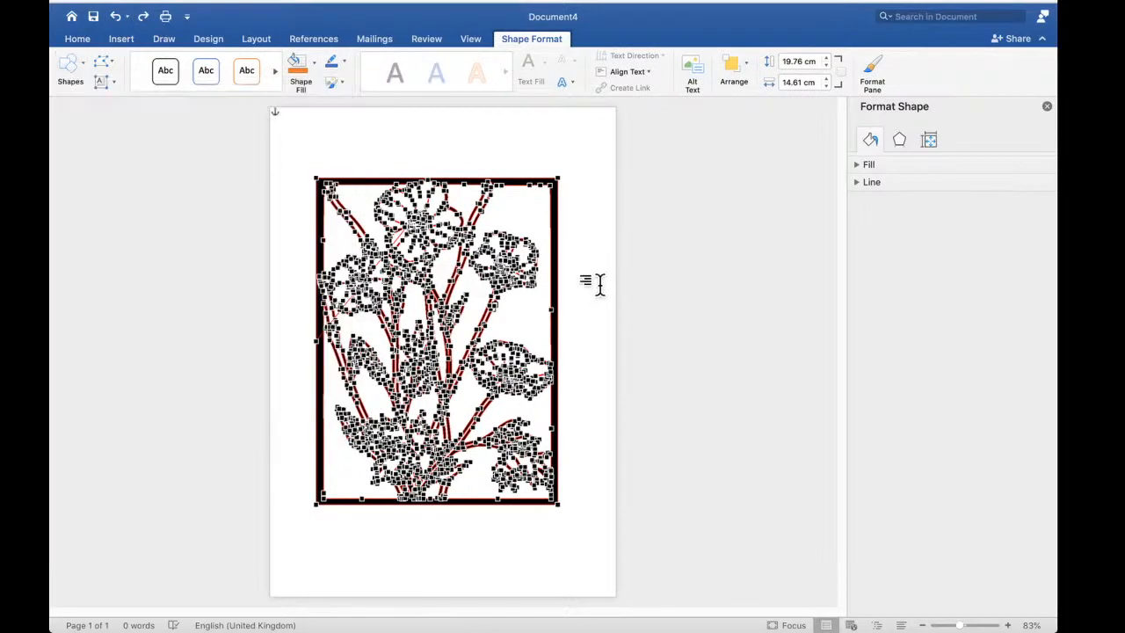
left_click(595, 143)
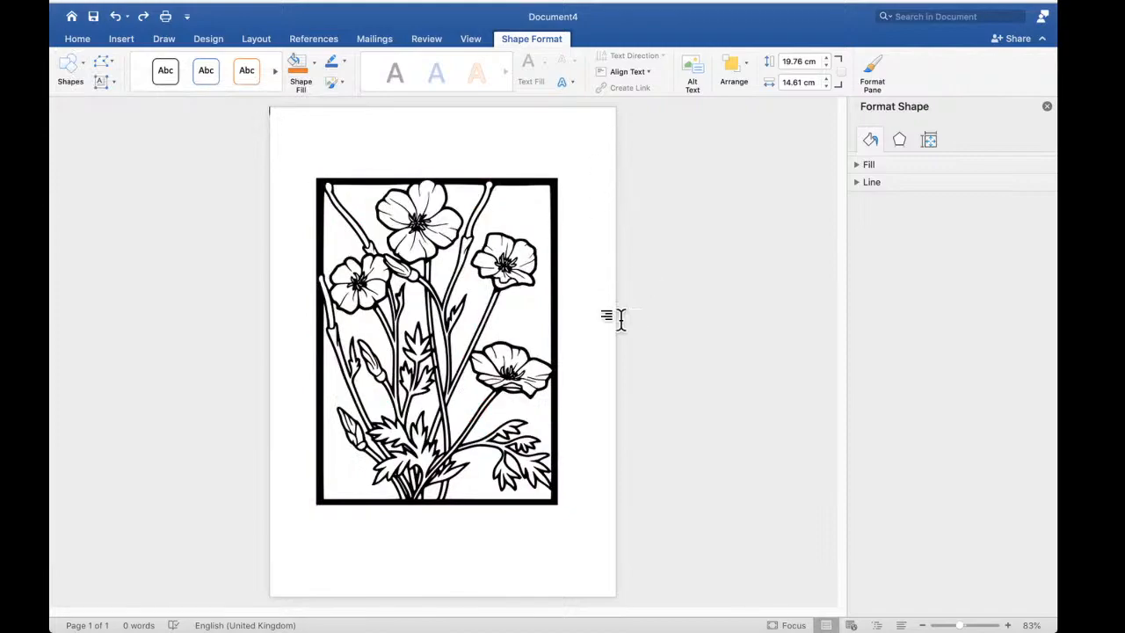
left_click(507, 268)
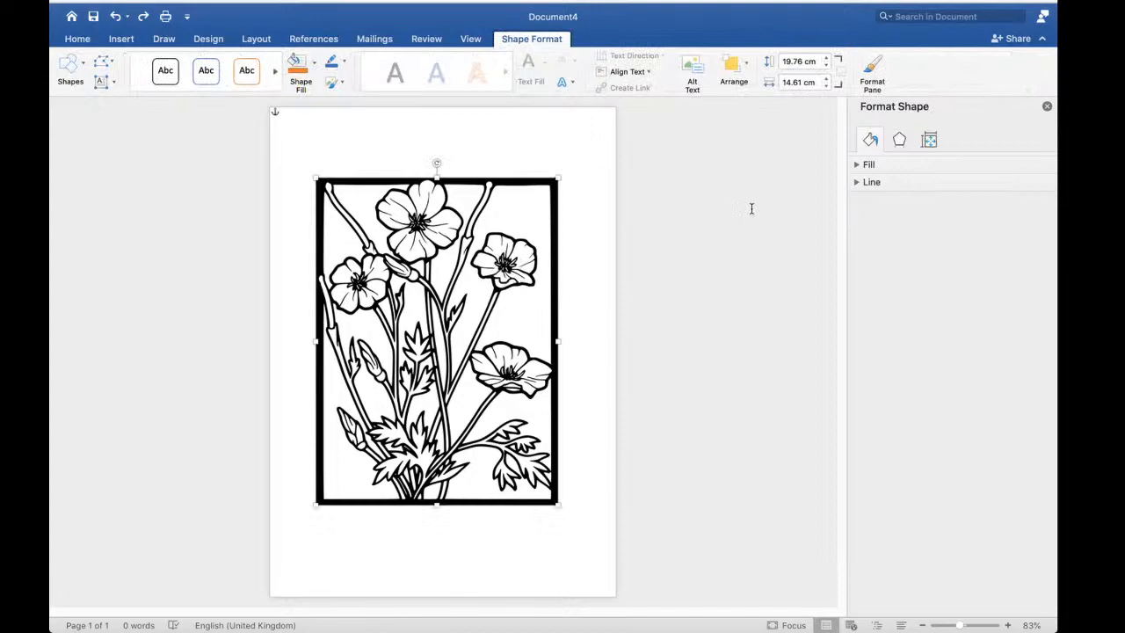
left_click(870, 165)
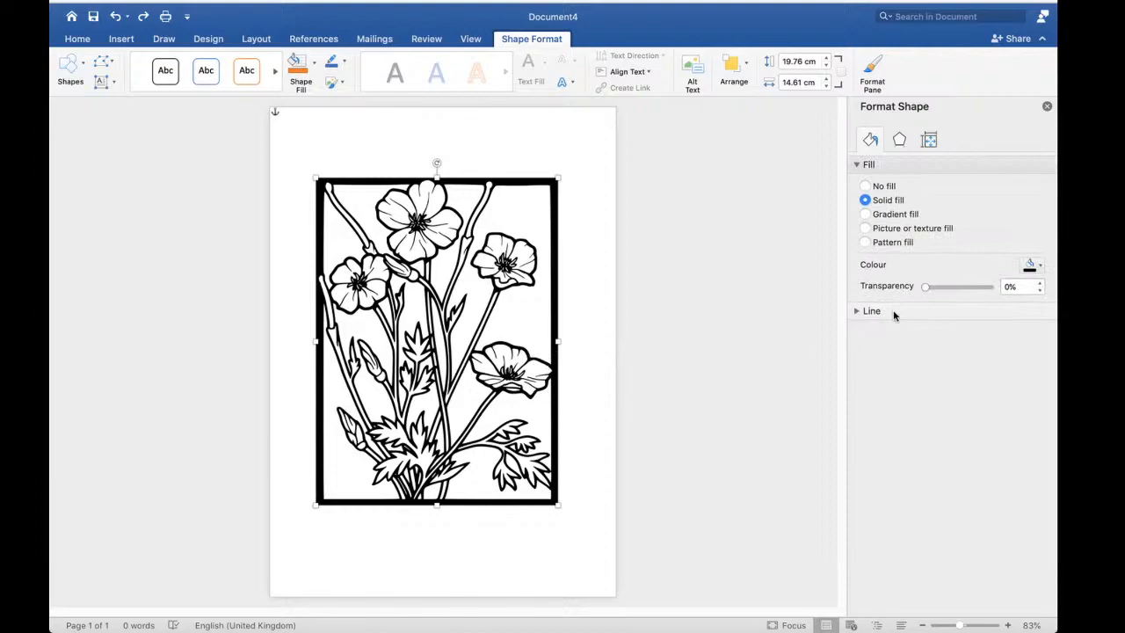
left_click(892, 313)
left_click(522, 265)
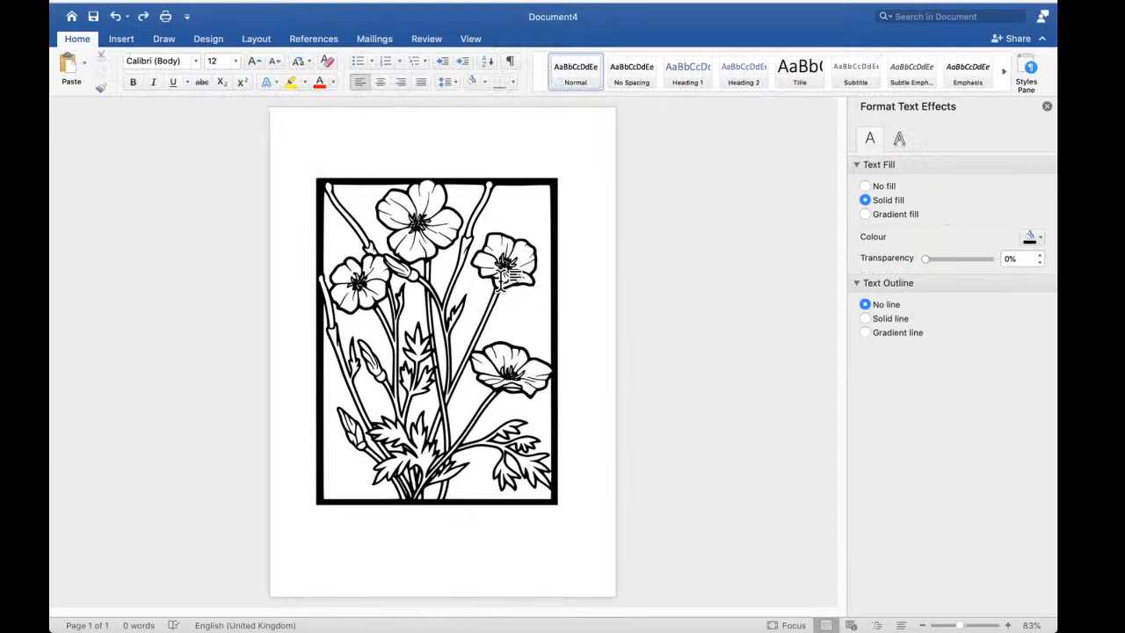
left_click(497, 295)
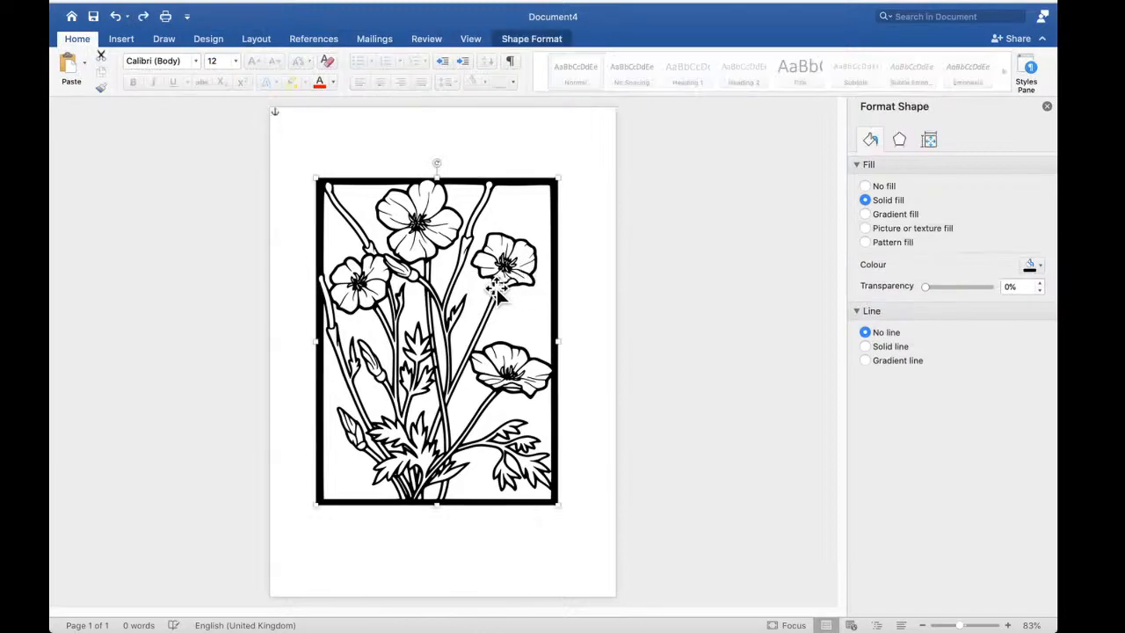
right_click(497, 295)
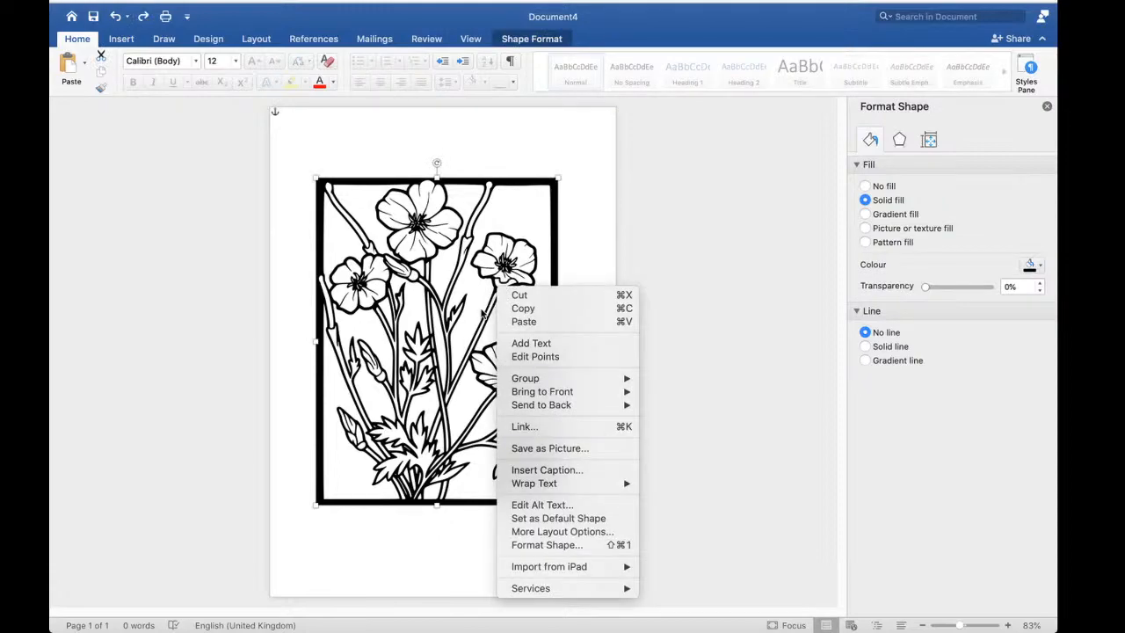
left_click(697, 501)
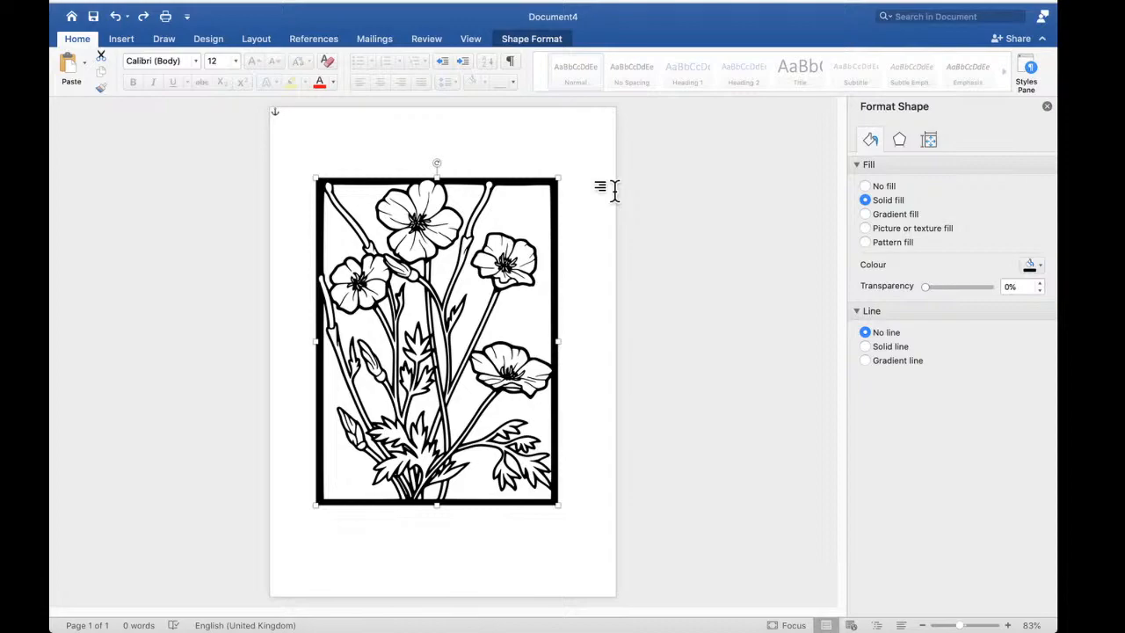
left_click(501, 271)
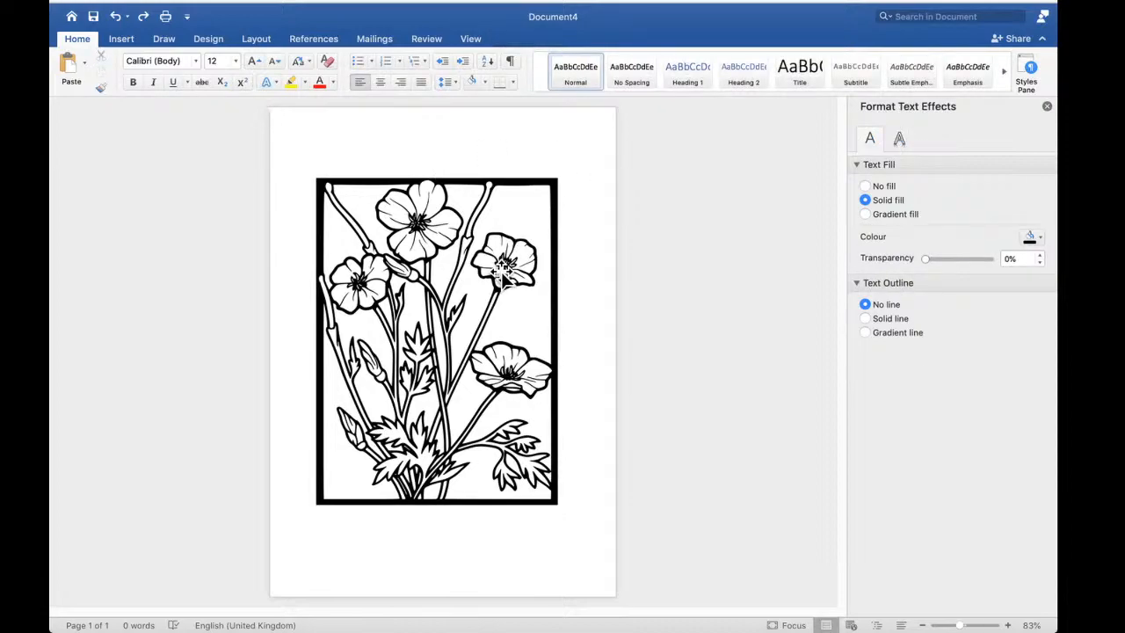
Delete the poppy shape and set the empty page to Landscape orientation, with the whole page in view
left_click(448, 326)
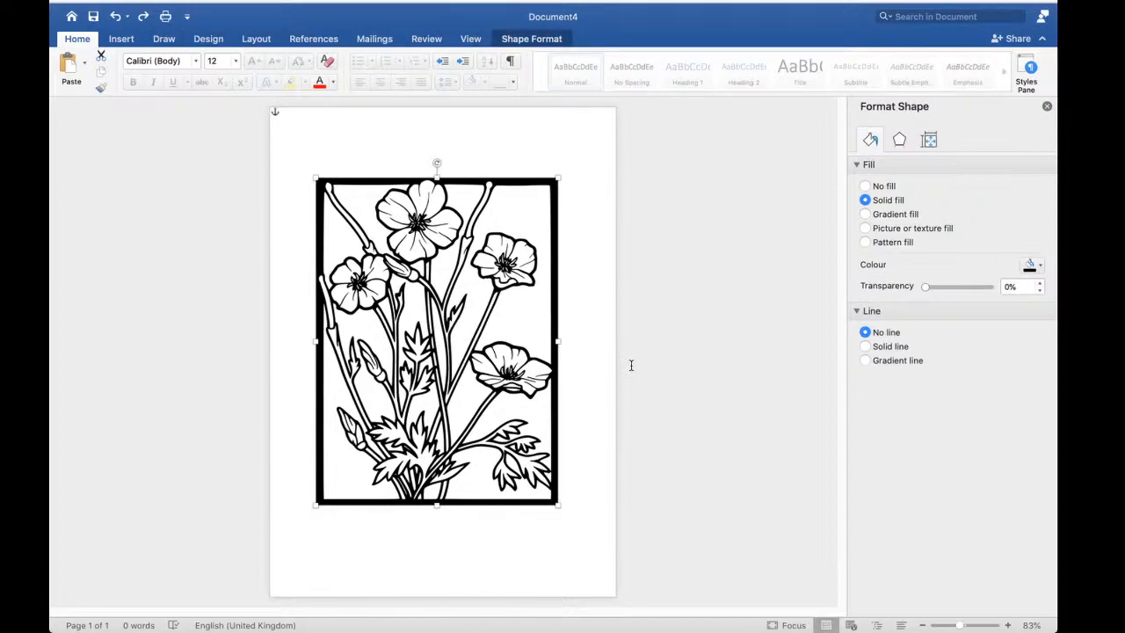
key("Delete")
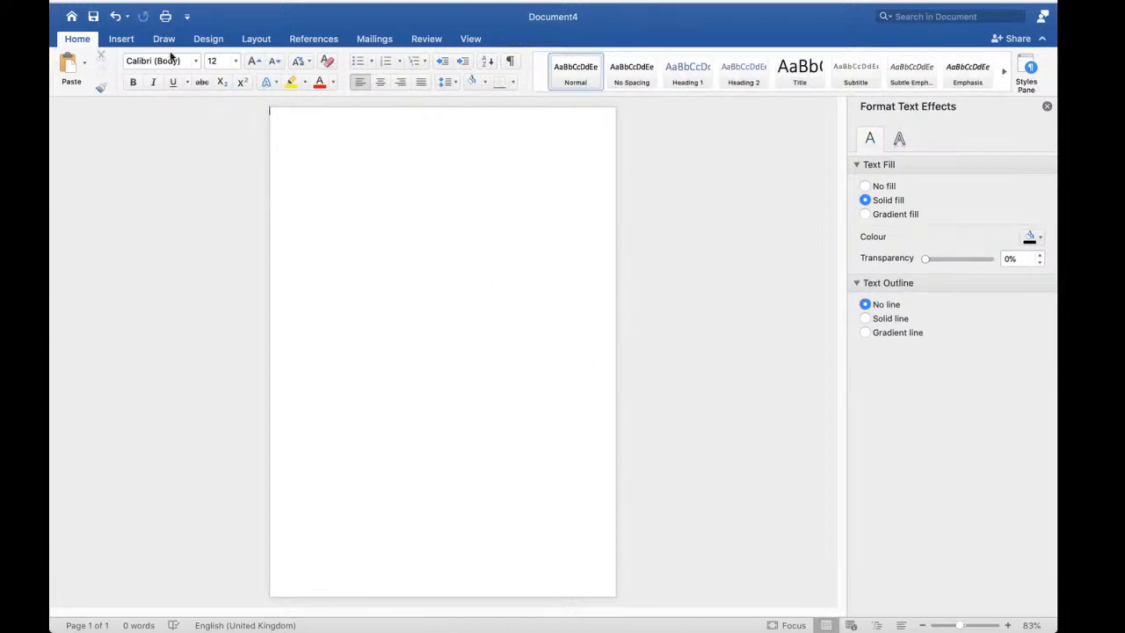
left_click(254, 39)
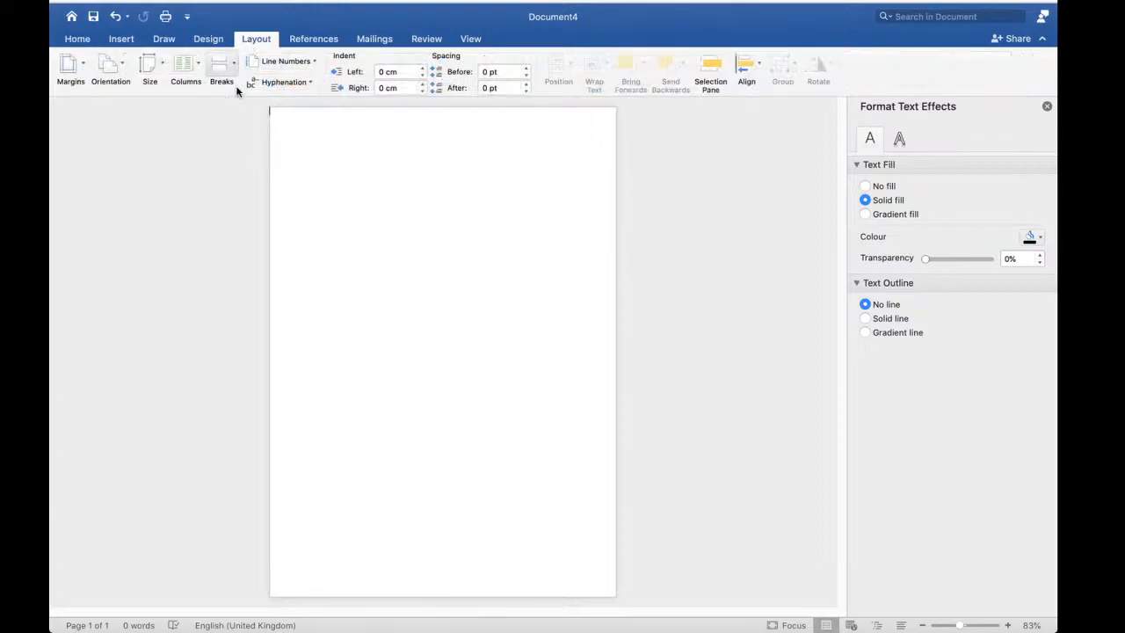
left_click(123, 70)
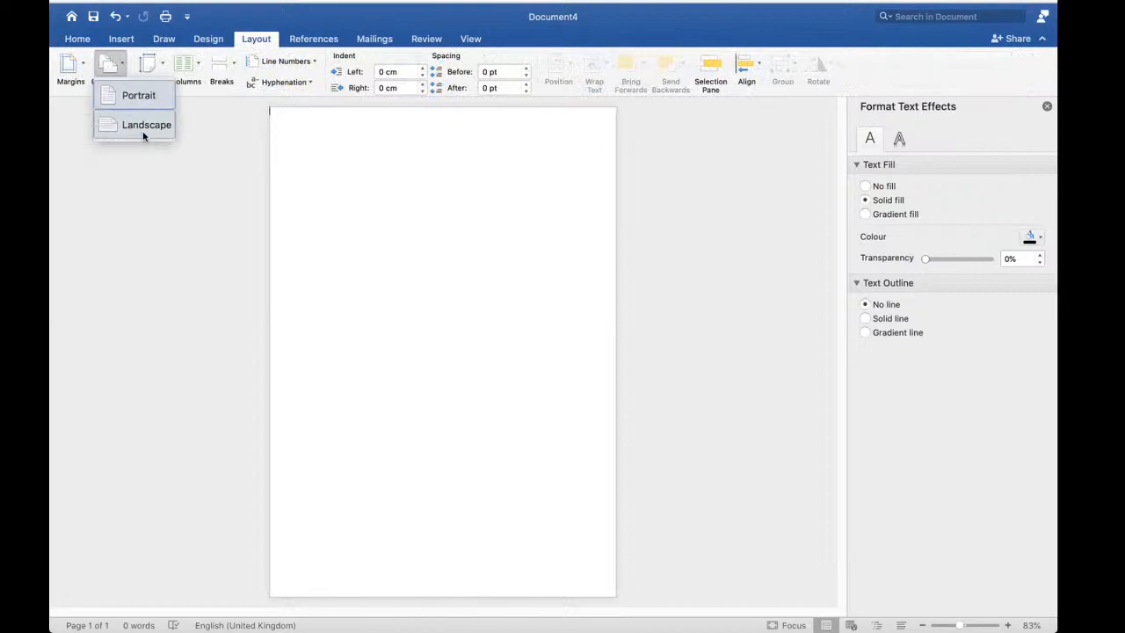
left_click(145, 129)
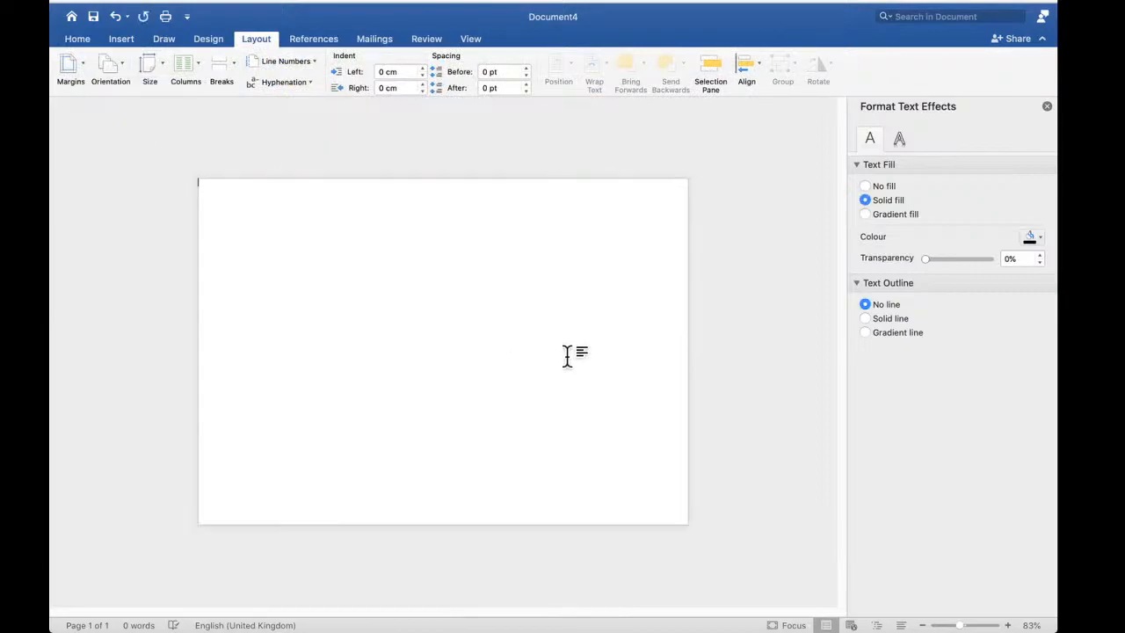
left_click(468, 39)
left_click(423, 57)
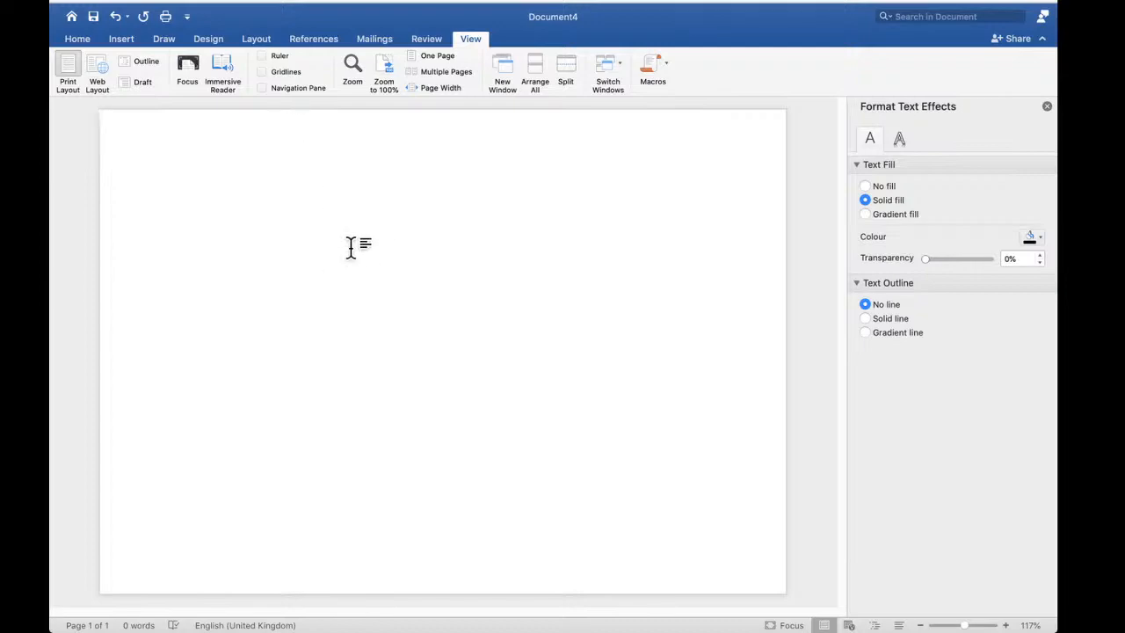
Insert the picture postcard-1529121_1280.png from the demo images folder
left_click(122, 40)
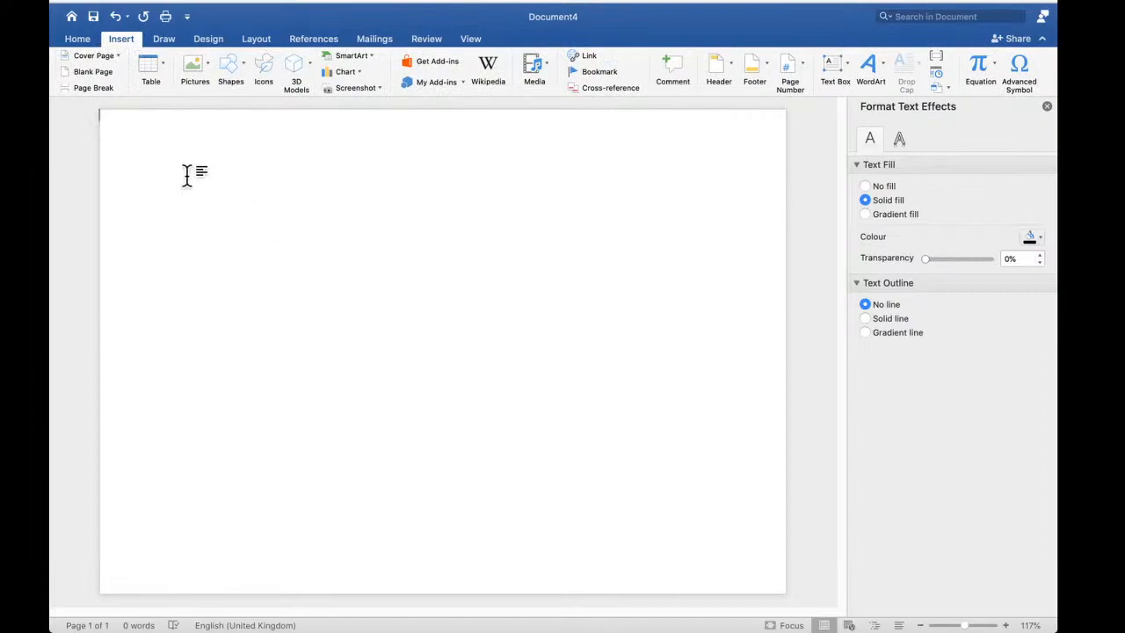
left_click(207, 67)
left_click(231, 106)
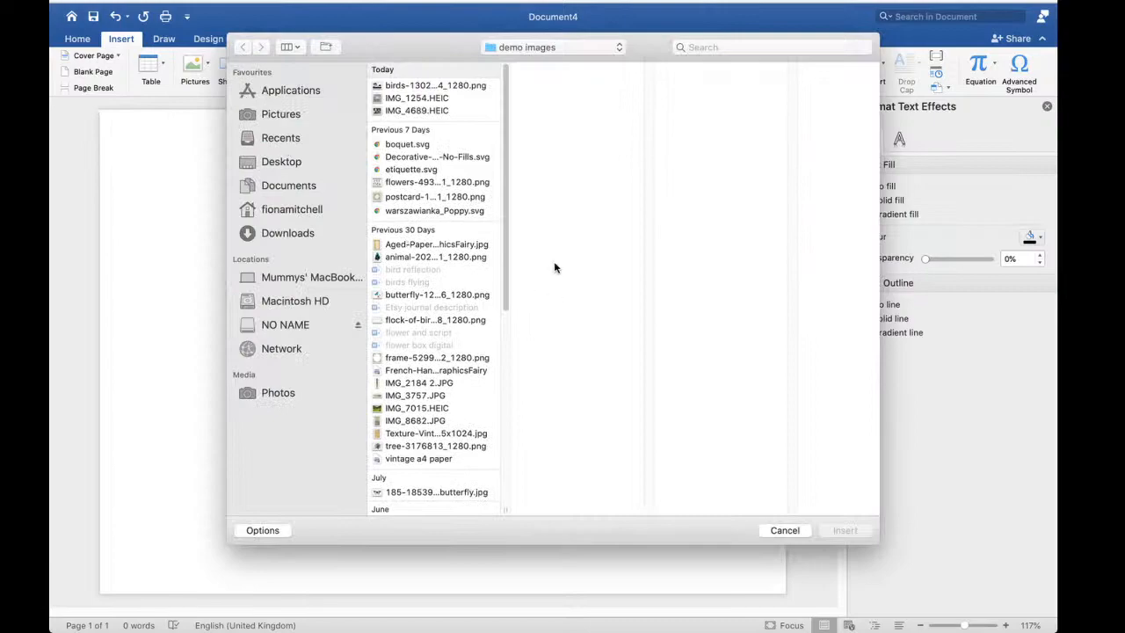
left_click_drag(504, 288, 518, 433)
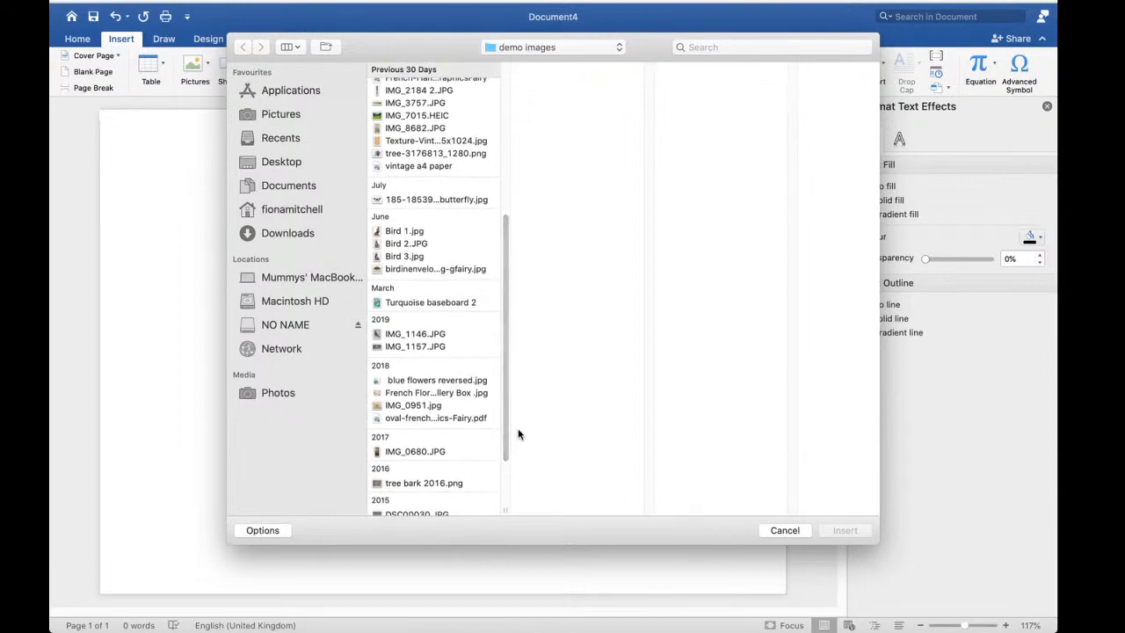
left_click(445, 393)
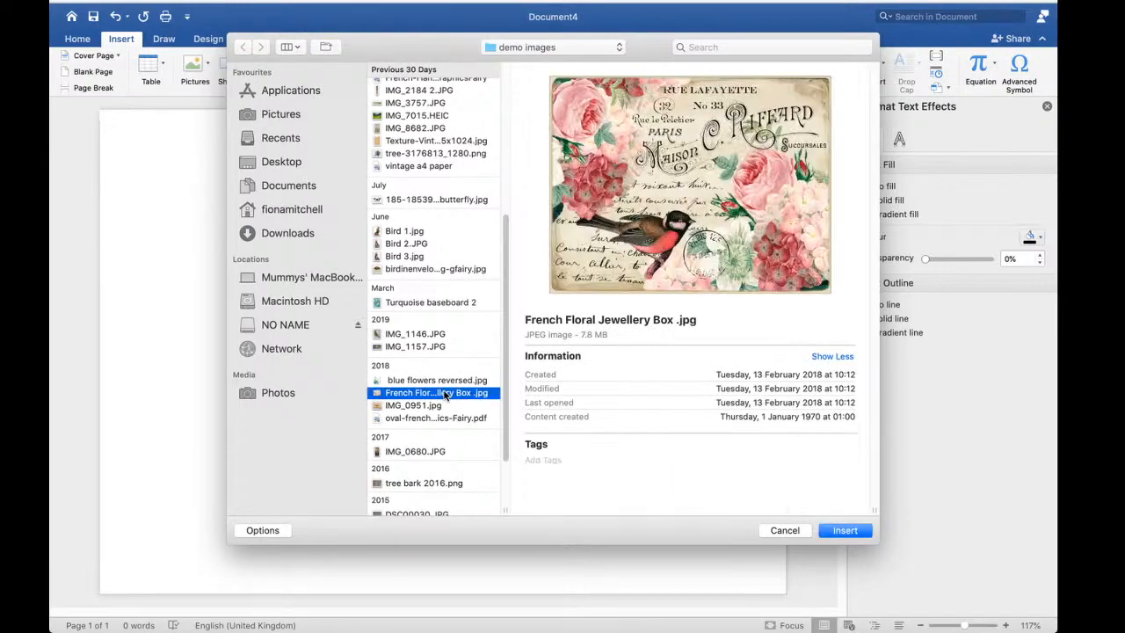
left_click(429, 419)
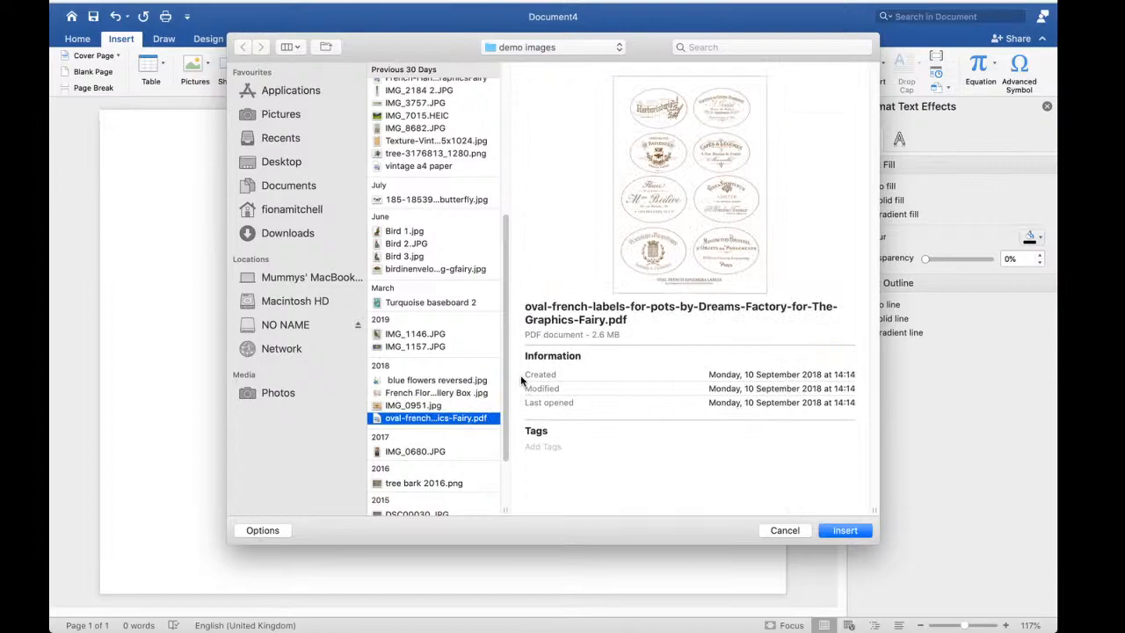
scroll(486, 353, "down", 3)
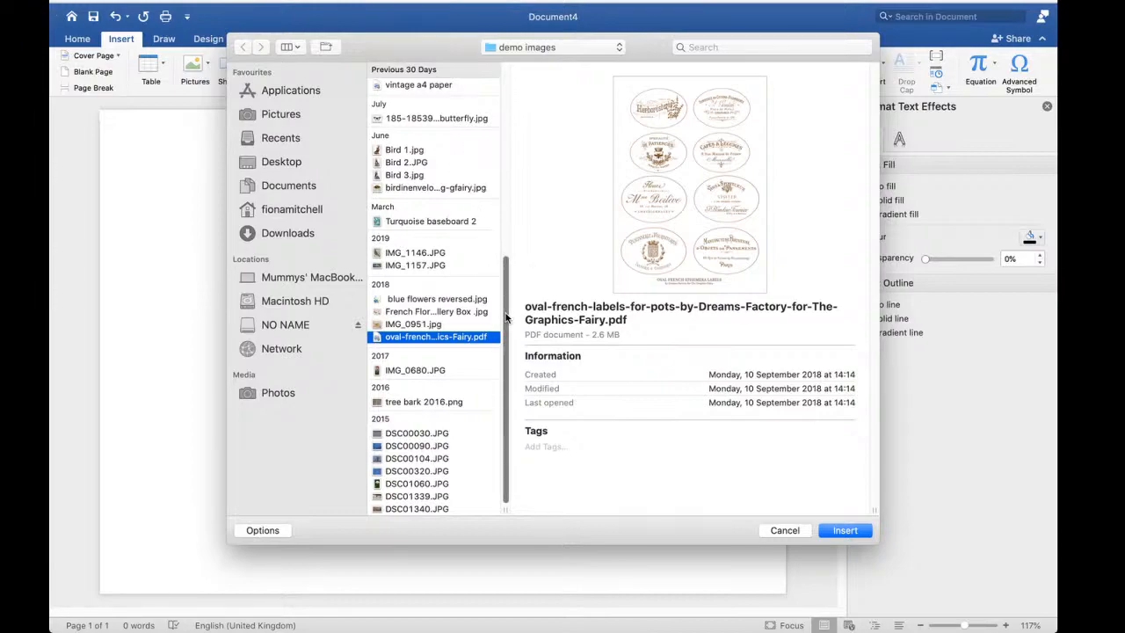
left_click_drag(505, 331, 504, 186)
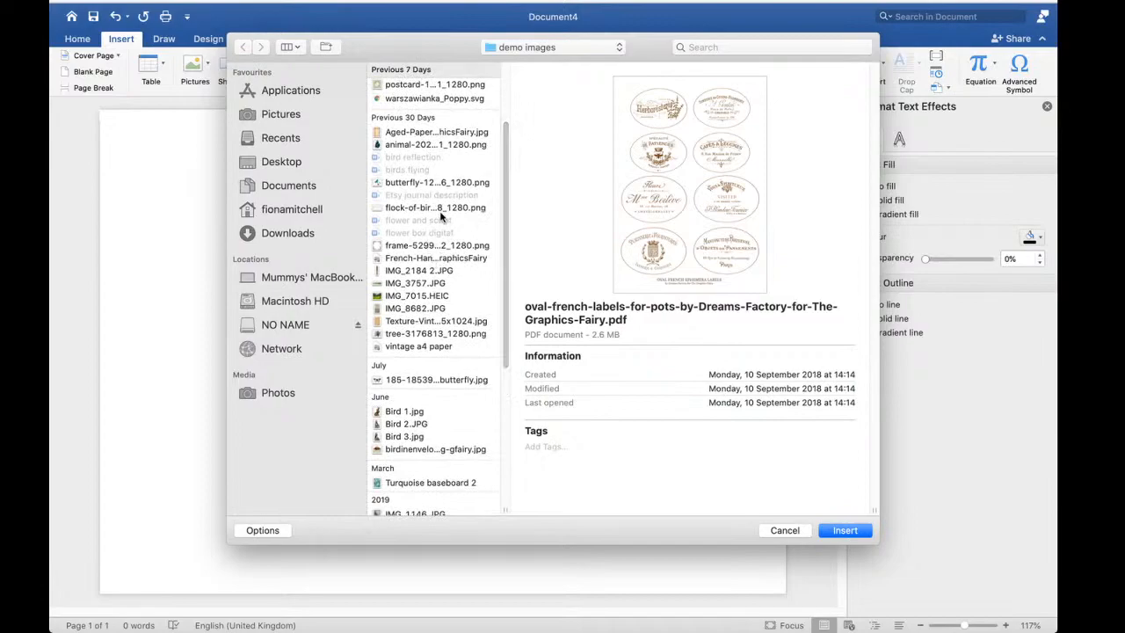
scroll(510, 170, "up", 5)
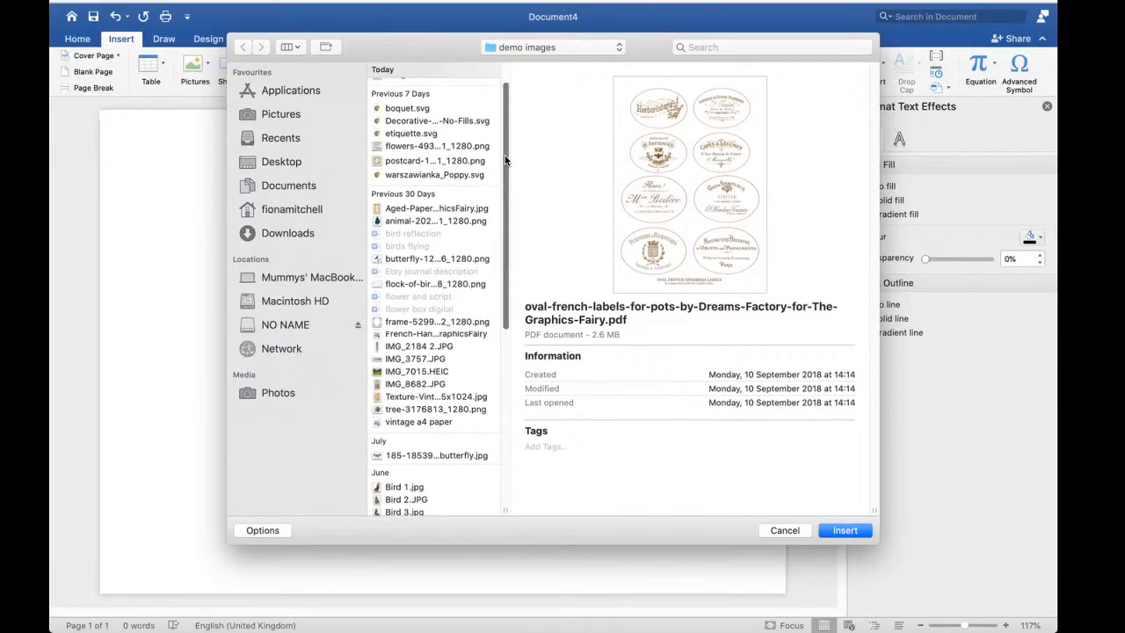
left_click(427, 176)
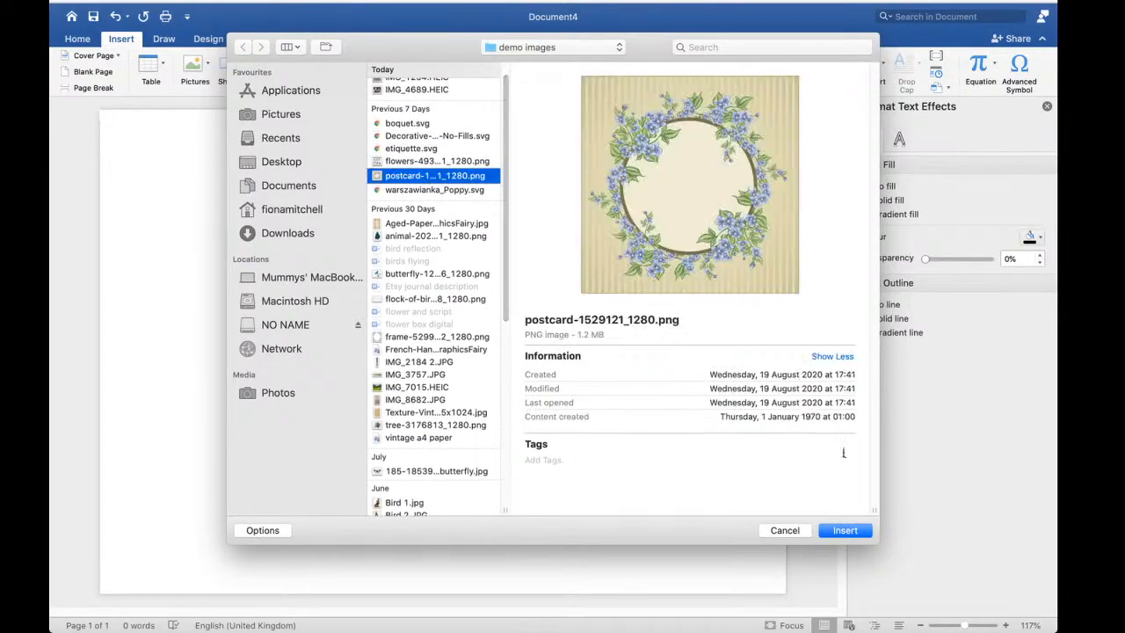
left_click(846, 531)
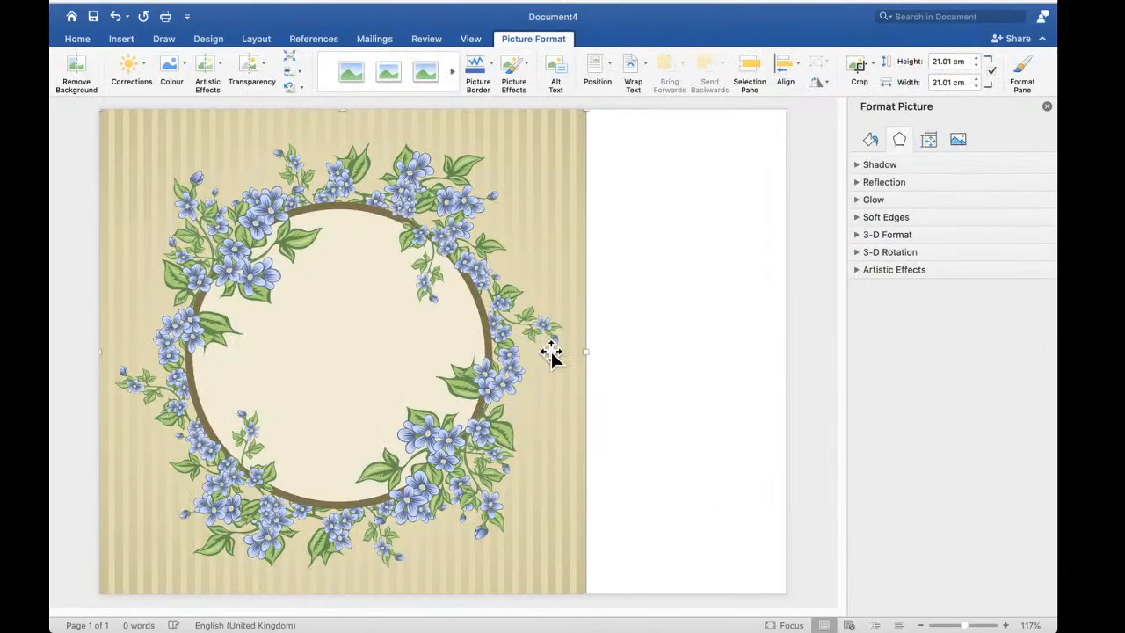
Shrink the floral postcard picture proportionally to about 16.5 cm square
left_click(580, 571)
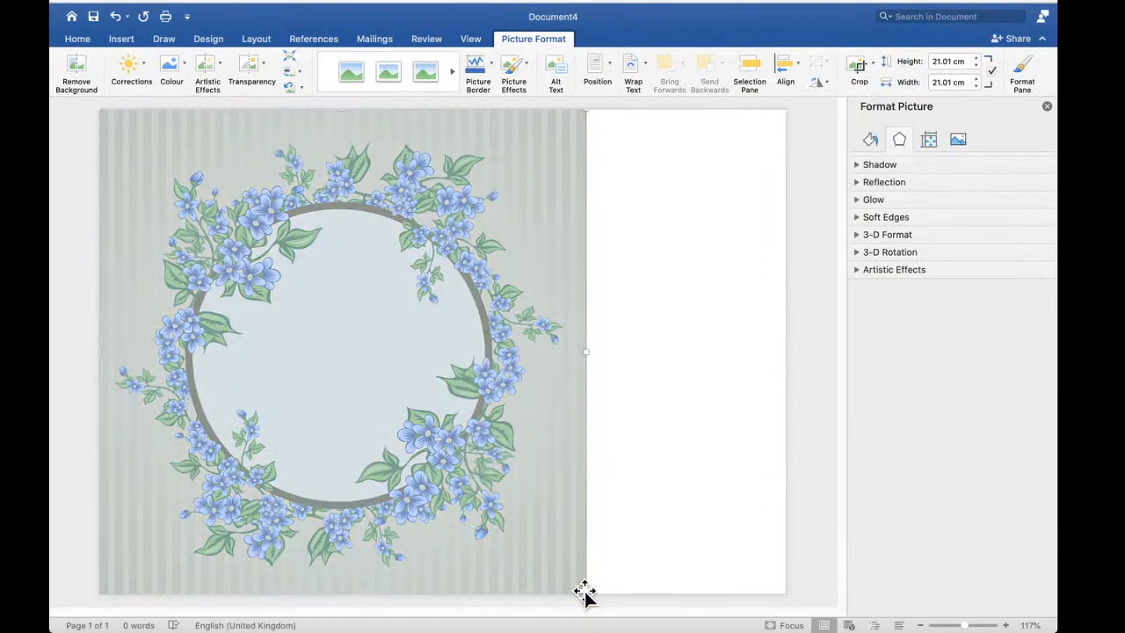
left_click_drag(585, 594, 483, 491)
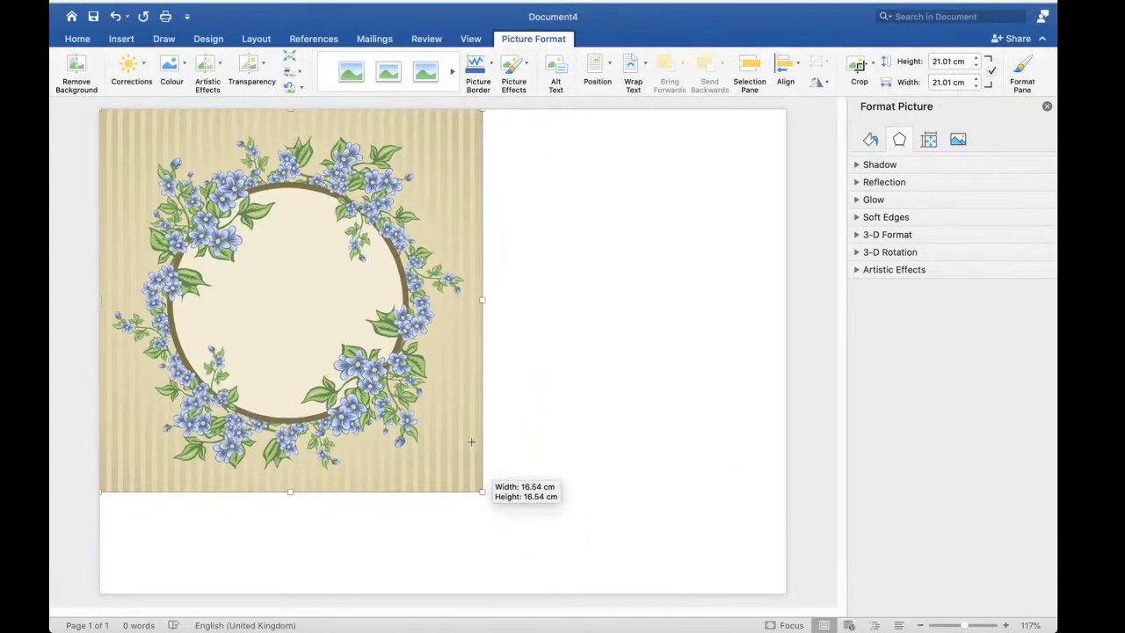
left_click_drag(458, 423, 416, 351)
Set the postcard picture's text wrapping to In Front of Text and move it to the middle of the page
right_click(417, 352)
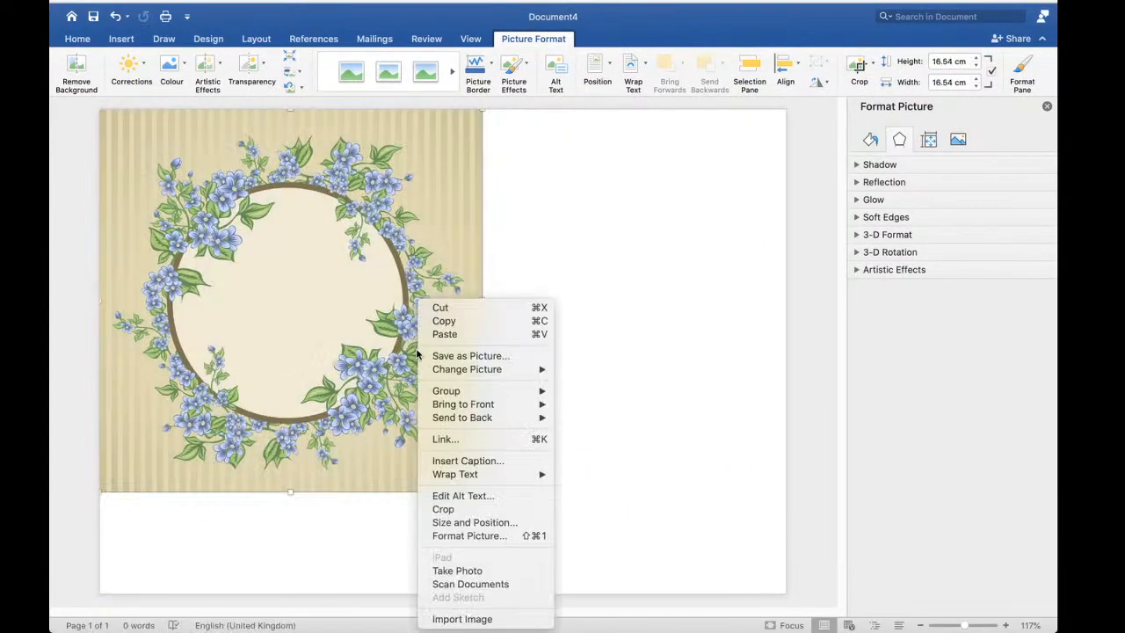
mouse_move(488, 475)
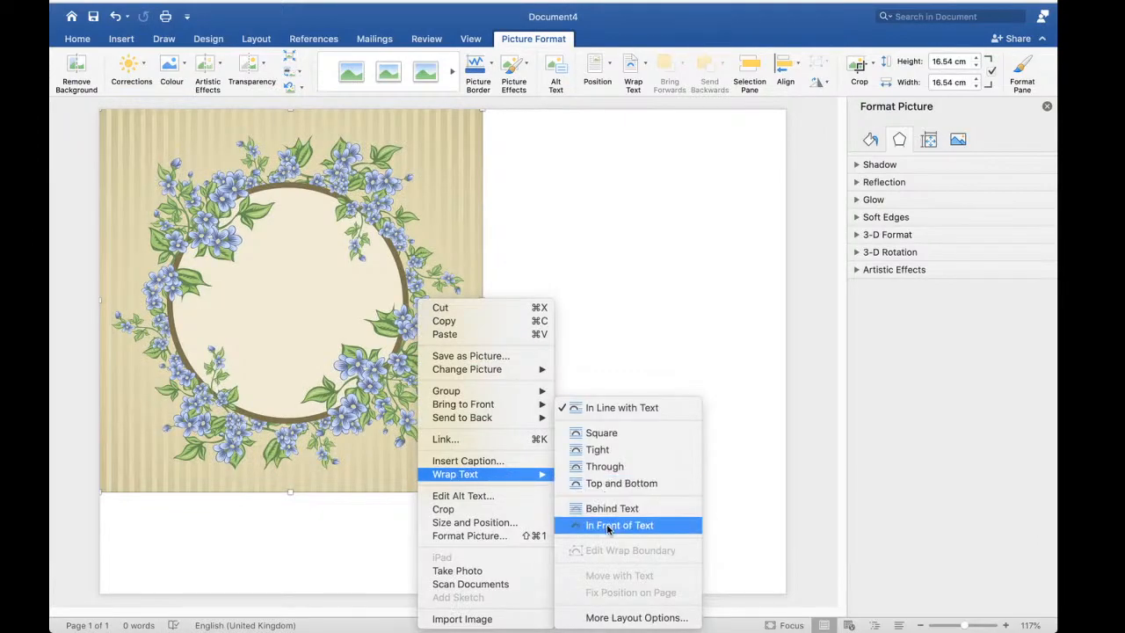
left_click(610, 525)
left_click_drag(435, 404, 617, 446)
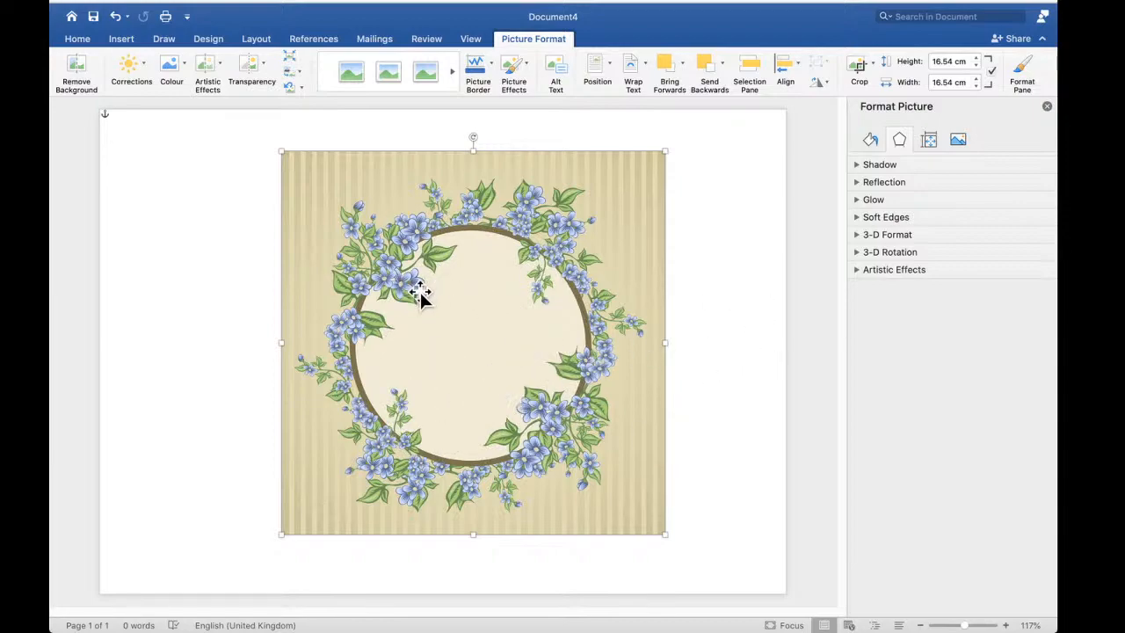
Enlarge the postcard picture proportionally to about 19.1 cm square, keeping it within the page
left_click_drag(281, 153, 253, 123)
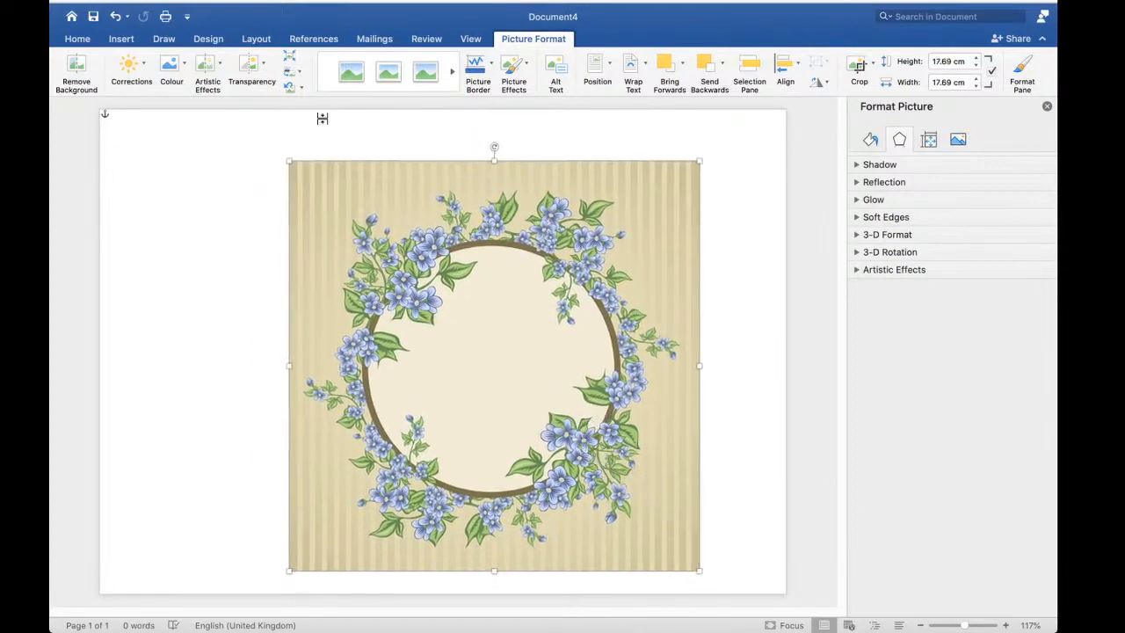
left_click_drag(287, 158, 252, 132)
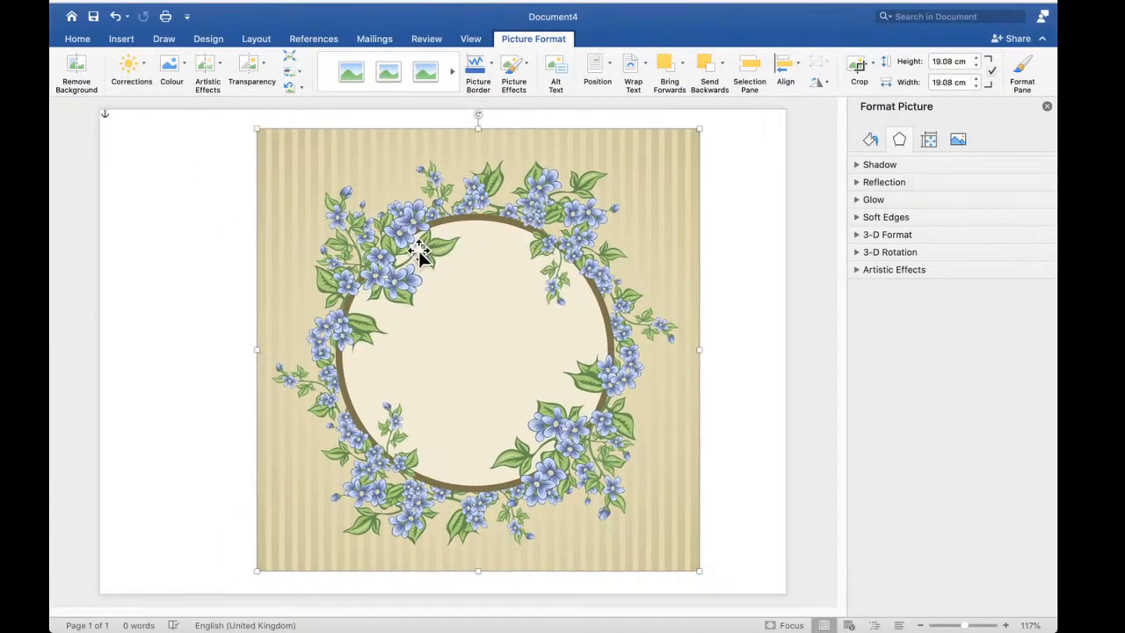
Start removing the postcard picture's background and mark the centre and upper cream areas inside the wreath for removal
left_click(78, 66)
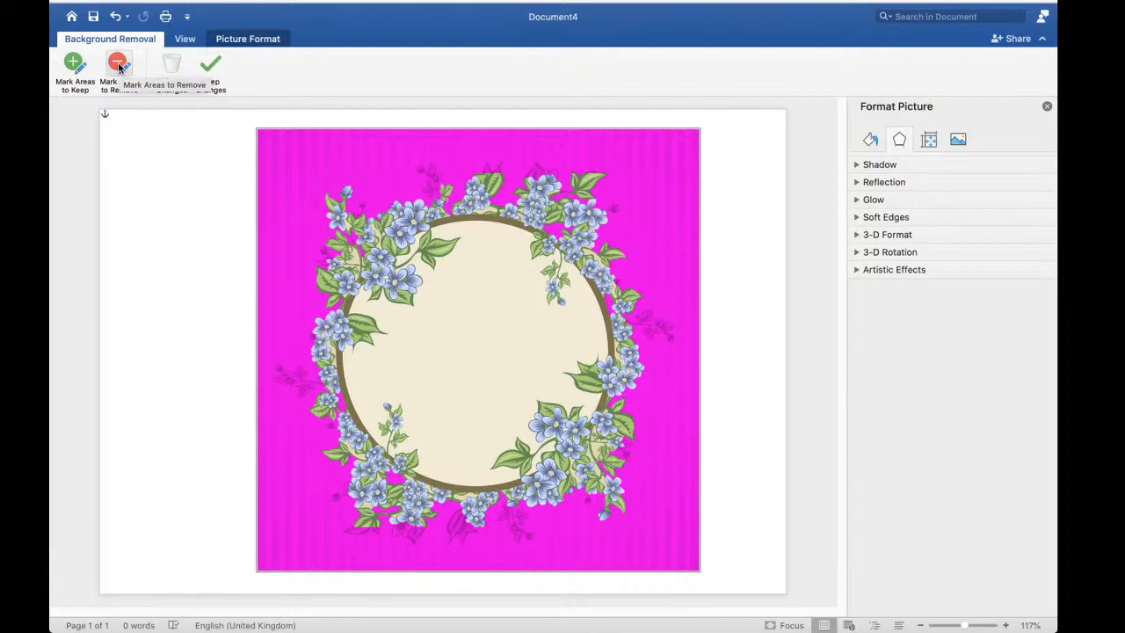
left_click(119, 63)
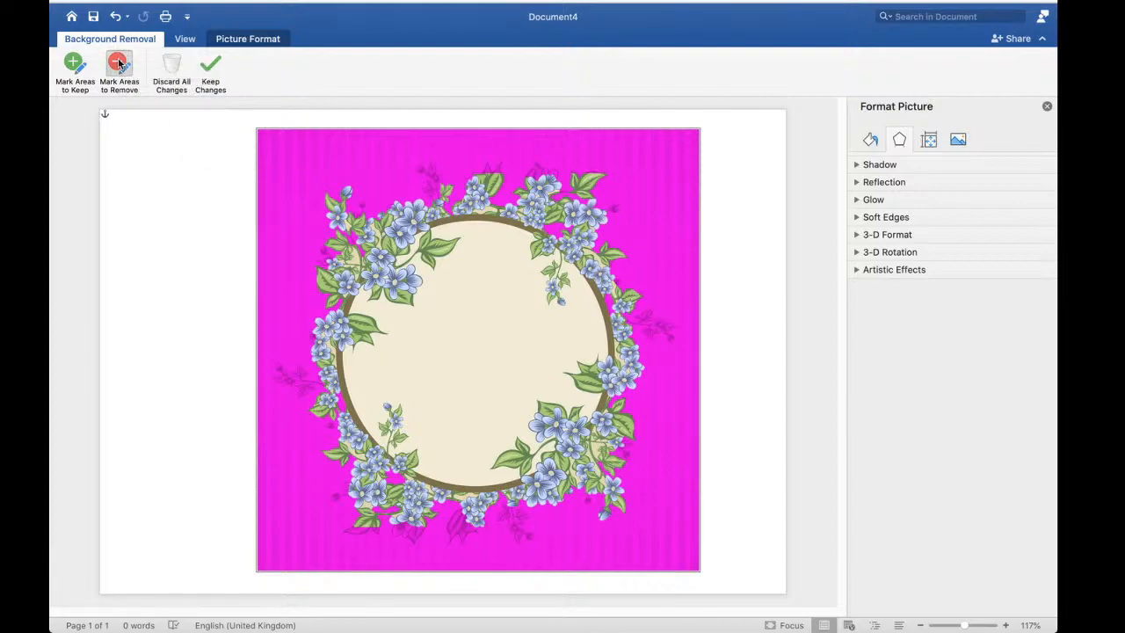
mouse_move(472, 250)
left_mouse_down()
mouse_move(458, 404)
mouse_move(587, 323)
mouse_move(455, 319)
mouse_move(458, 457)
left_mouse_up()
left_click_drag(485, 253, 534, 346)
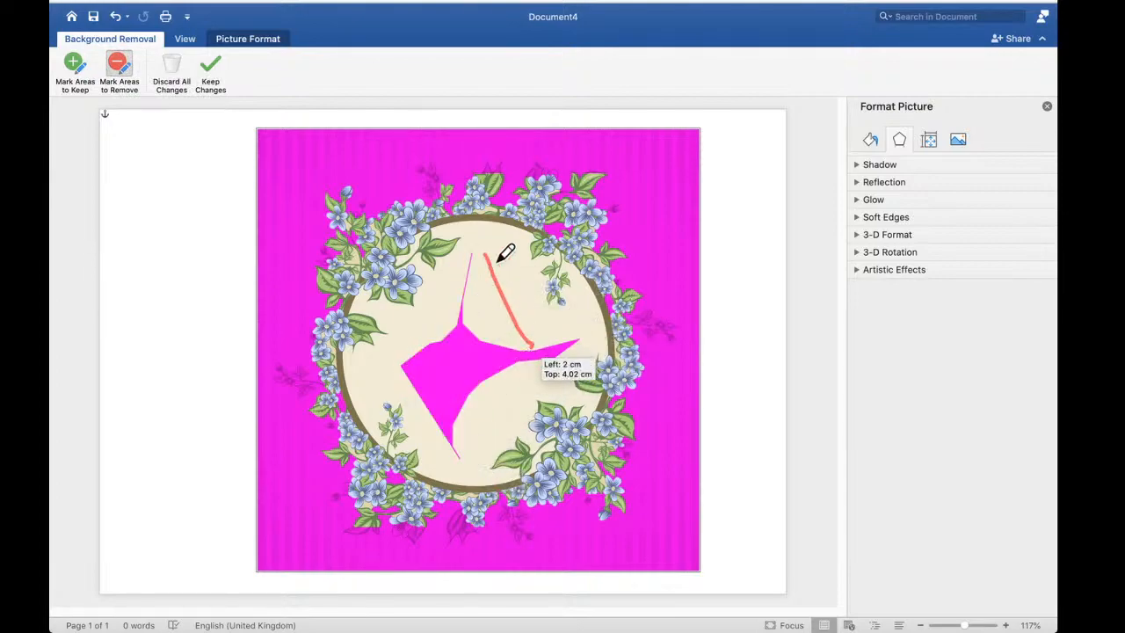
mouse_move(487, 245)
left_mouse_down()
mouse_move(371, 352)
mouse_move(394, 370)
left_mouse_up()
mouse_move(439, 295)
left_mouse_down()
mouse_move(486, 223)
mouse_move(527, 269)
mouse_move(528, 321)
mouse_move(562, 364)
left_mouse_up()
mouse_move(533, 268)
left_mouse_down()
mouse_move(534, 299)
mouse_move(590, 327)
left_mouse_up()
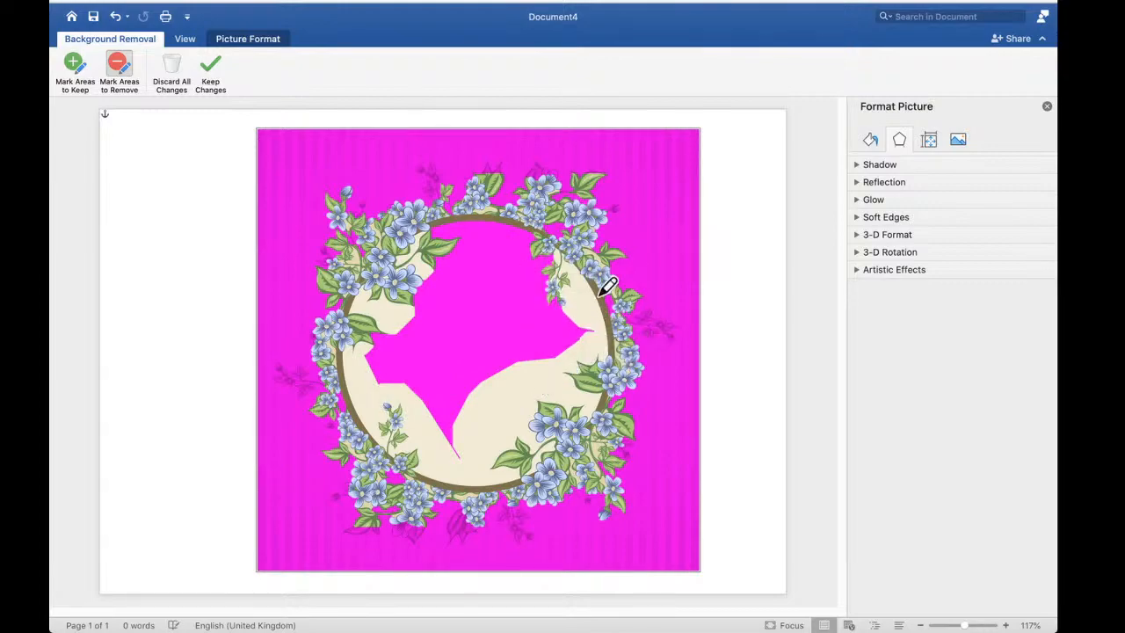
left_click_drag(577, 278, 592, 329)
left_click_drag(568, 263, 579, 278)
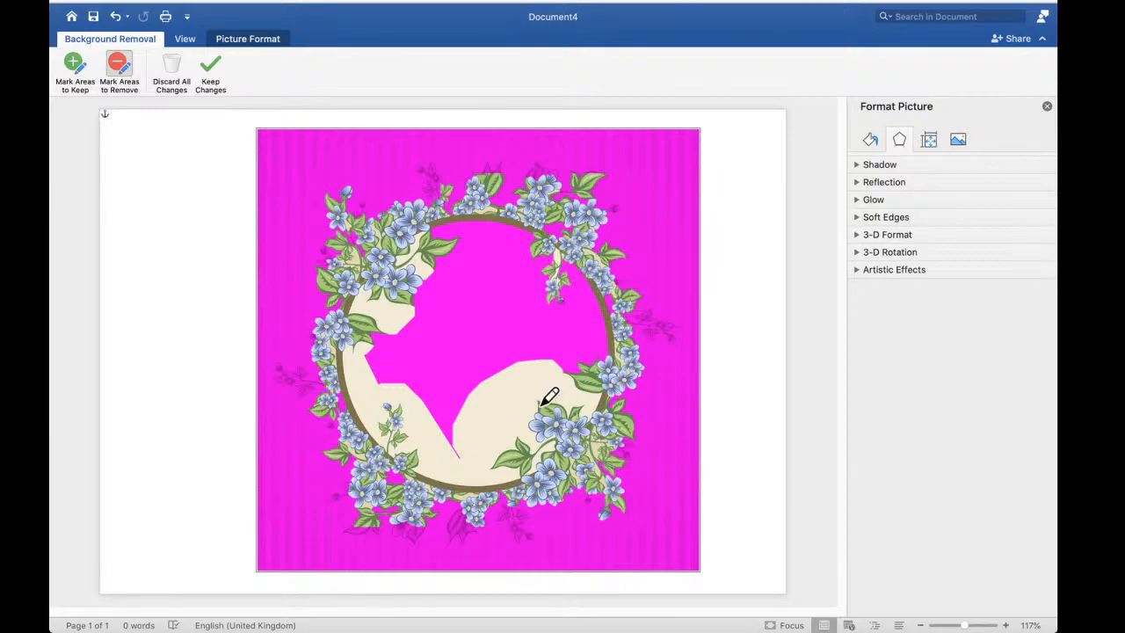
Mark the cream areas in the lower half of the wreath and the patches beside its flowers for removal
mouse_move(581, 390)
left_mouse_down()
mouse_move(486, 413)
mouse_move(486, 431)
mouse_move(527, 431)
mouse_move(512, 430)
mouse_move(520, 421)
left_mouse_up()
mouse_move(481, 472)
left_mouse_down()
mouse_move(431, 422)
mouse_move(408, 359)
mouse_move(431, 358)
left_mouse_up()
left_click_drag(356, 356, 383, 424)
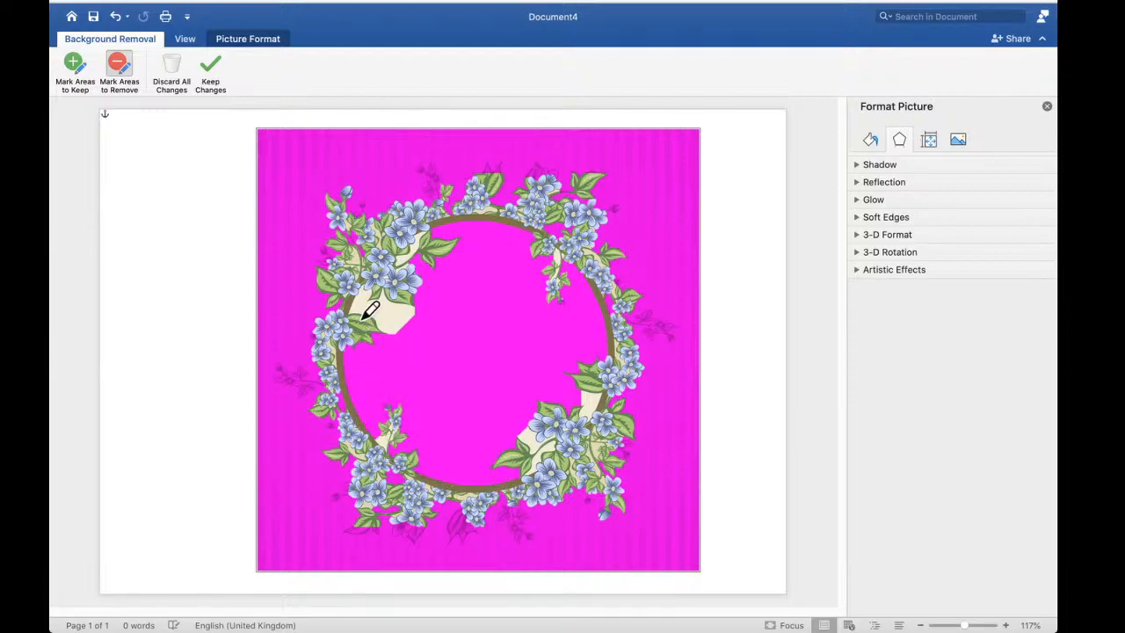
left_click_drag(363, 299, 416, 329)
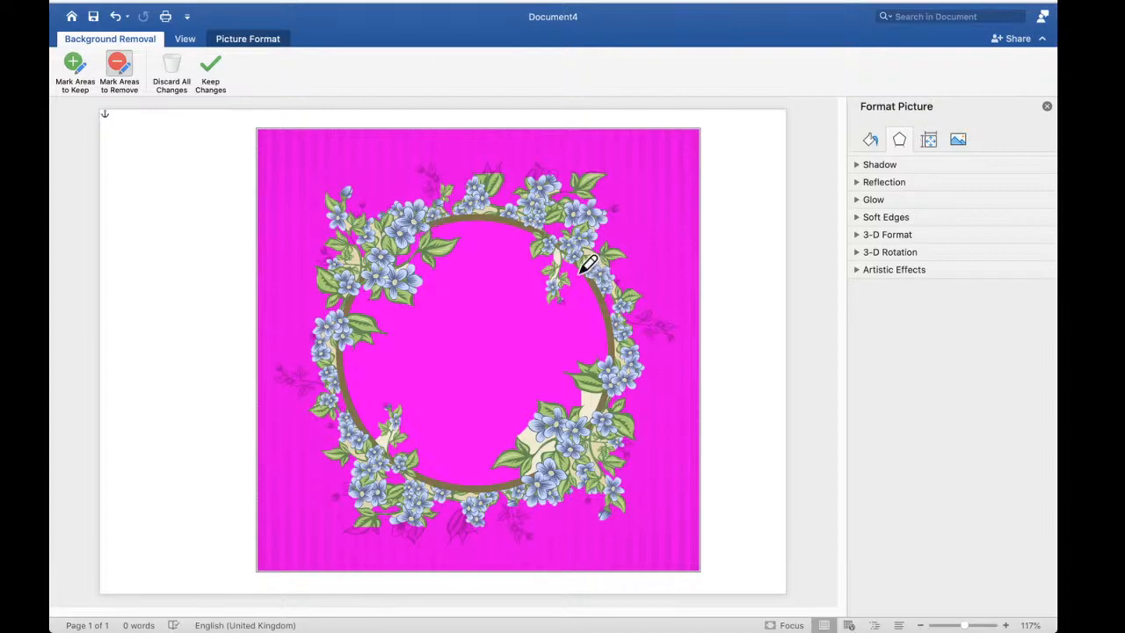
left_click_drag(525, 442, 531, 434)
mouse_move(595, 401)
left_mouse_down()
mouse_move(546, 451)
mouse_move(542, 440)
mouse_move(540, 459)
mouse_move(529, 413)
left_mouse_up()
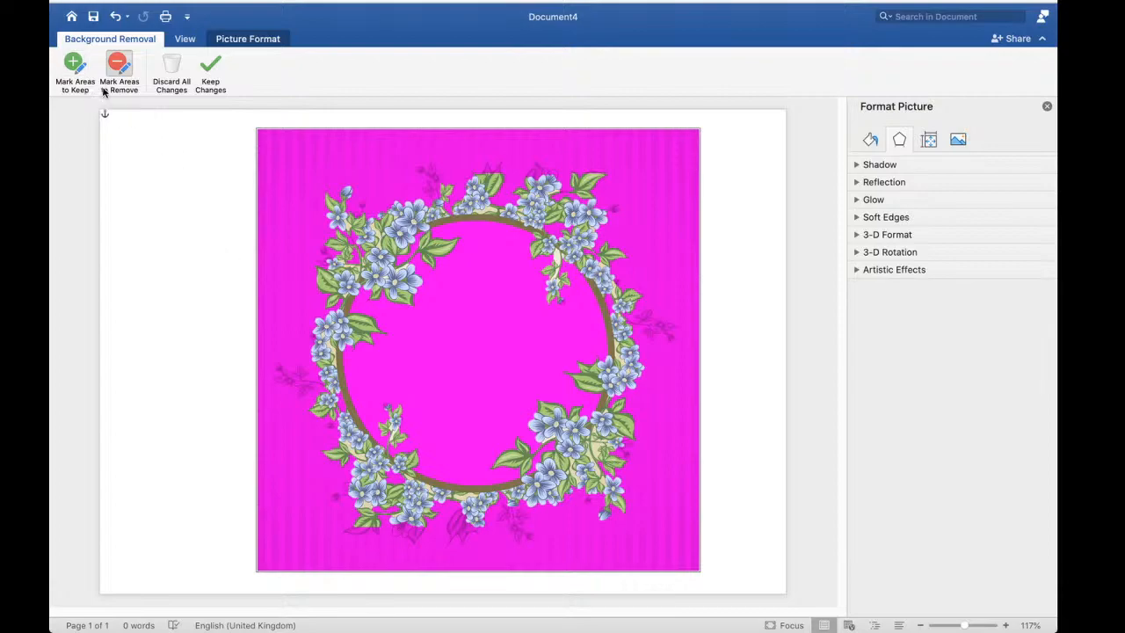
Mark the leaves and sprigs along the wreath's lower edge and the outer sprig on its right side as areas to keep
left_click(75, 68)
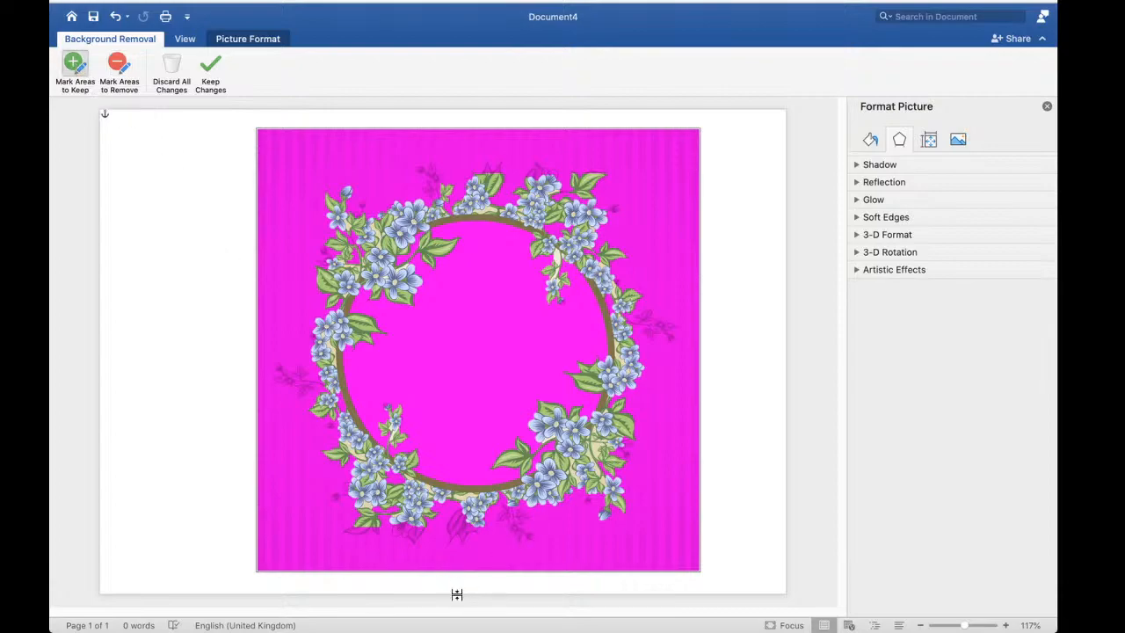
left_click(468, 510)
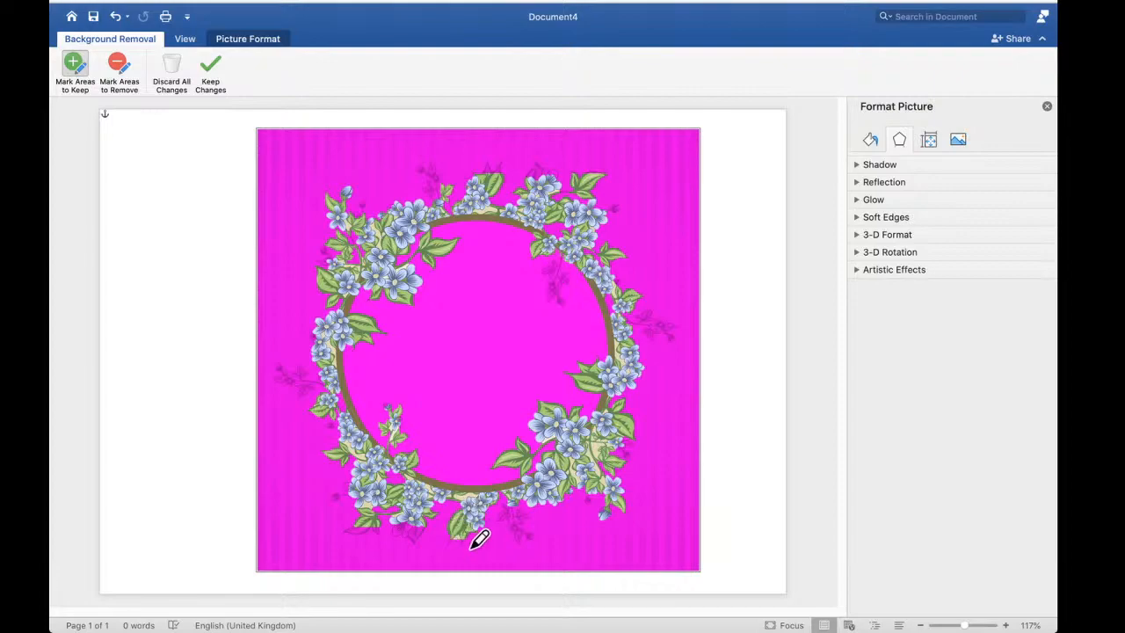
left_click(424, 521)
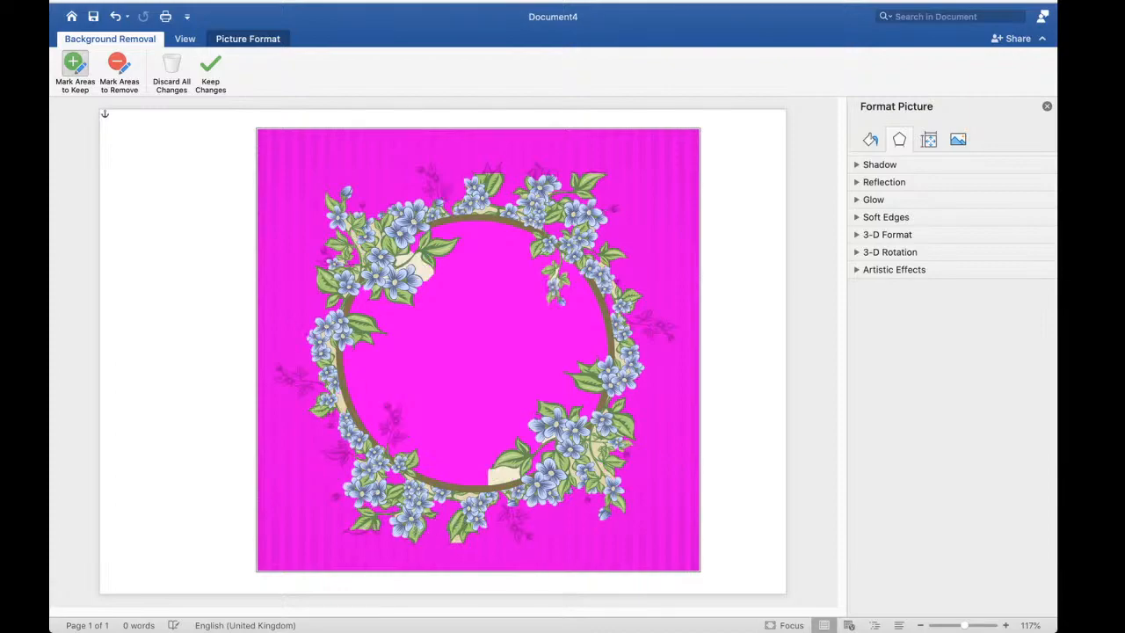
left_click(517, 521)
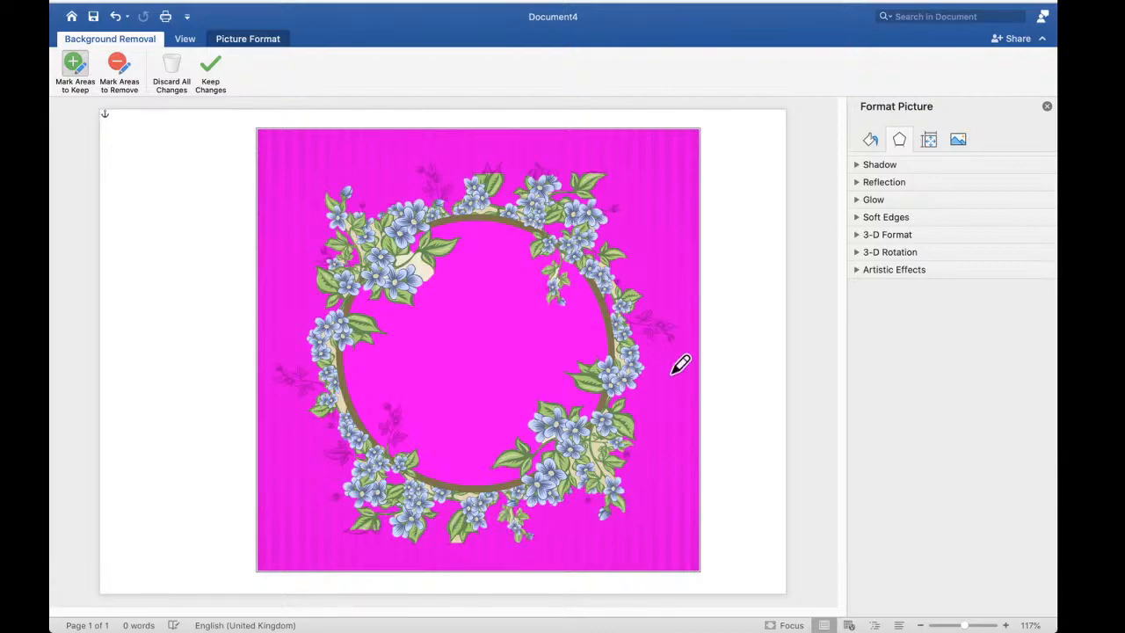
left_click(668, 318)
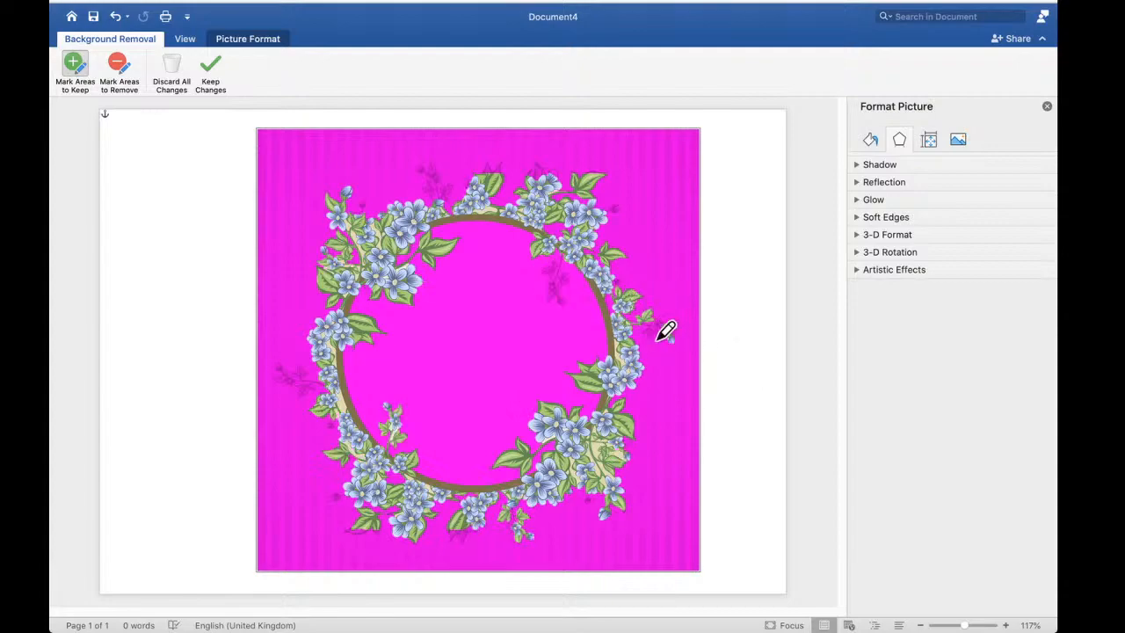
left_click(664, 325)
left_click(656, 322)
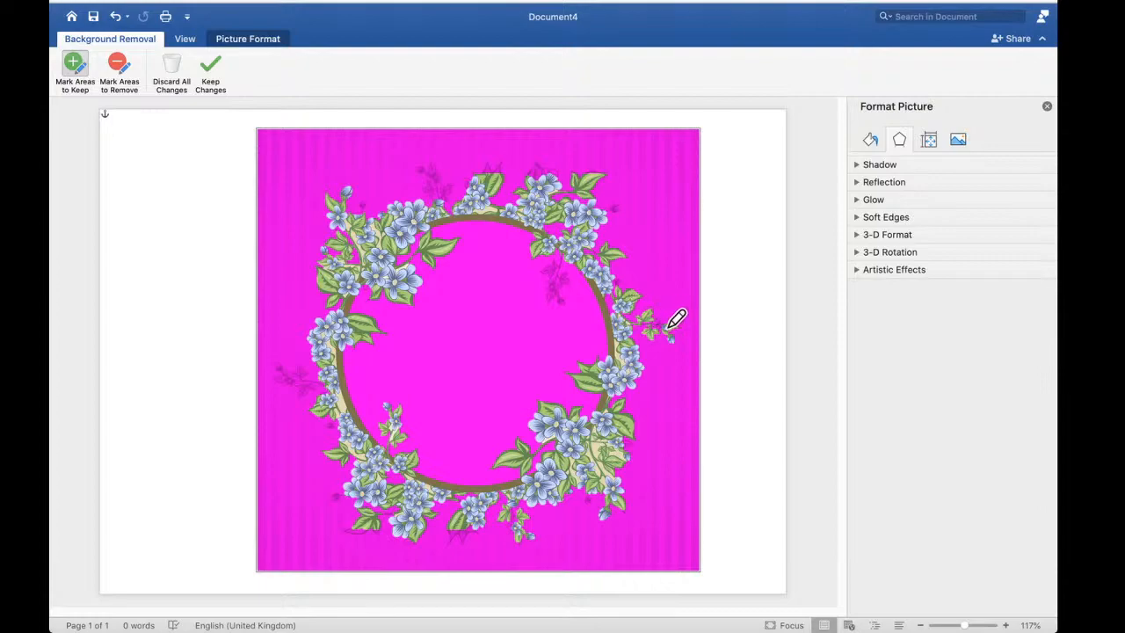
Mark the sprig and flowers at the wreath's top and the outer sprig on its left side as areas to keep
left_click(444, 174)
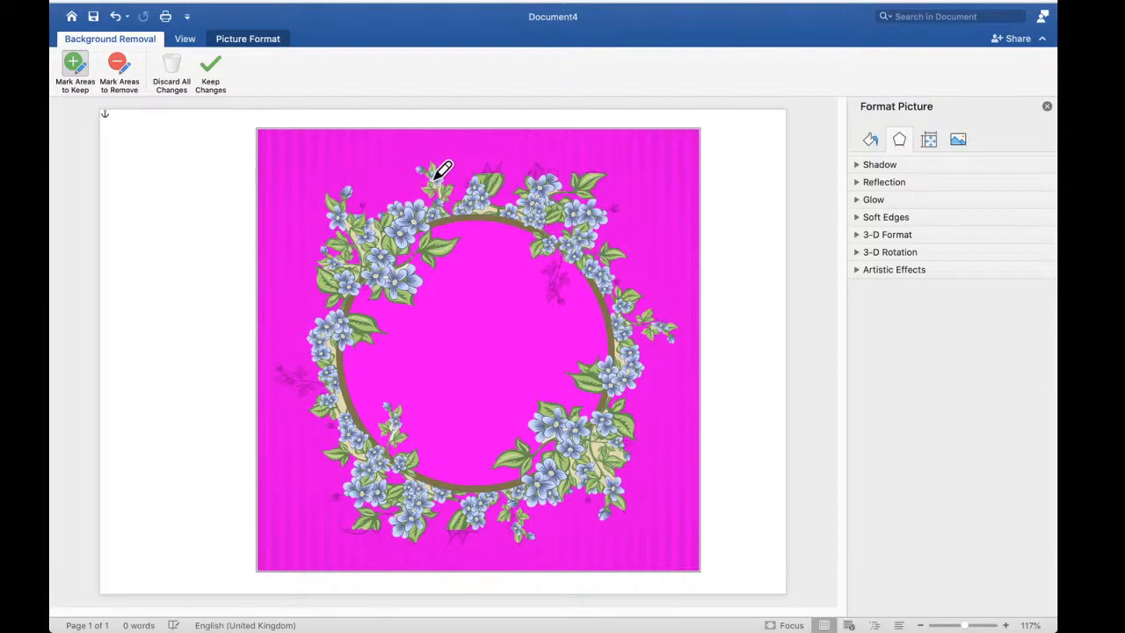
left_click(541, 186)
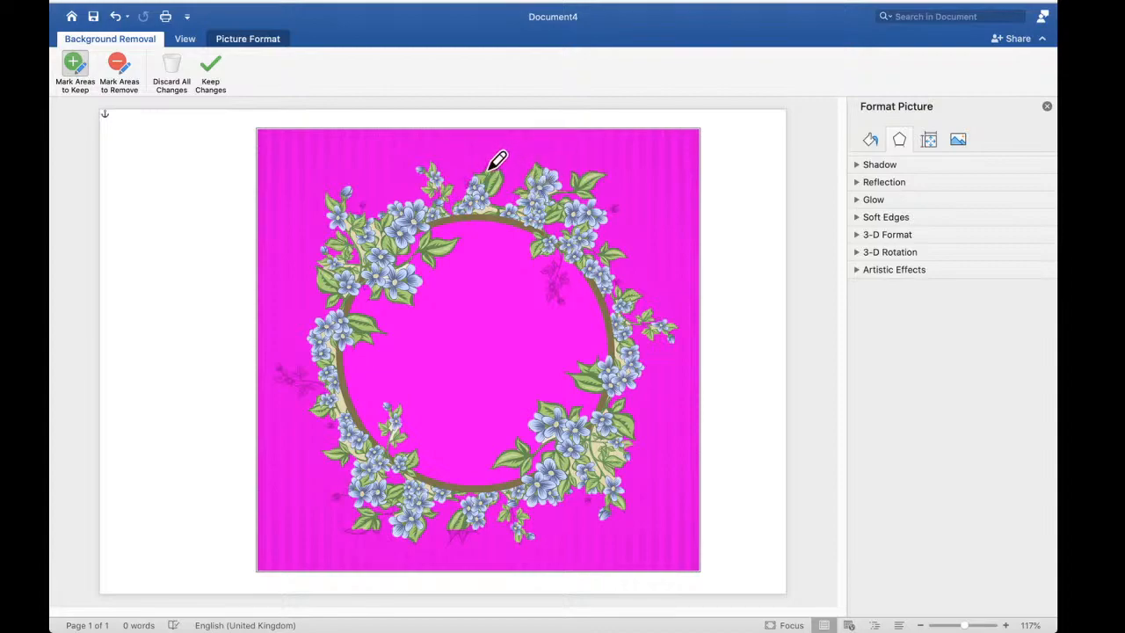
left_click(428, 320)
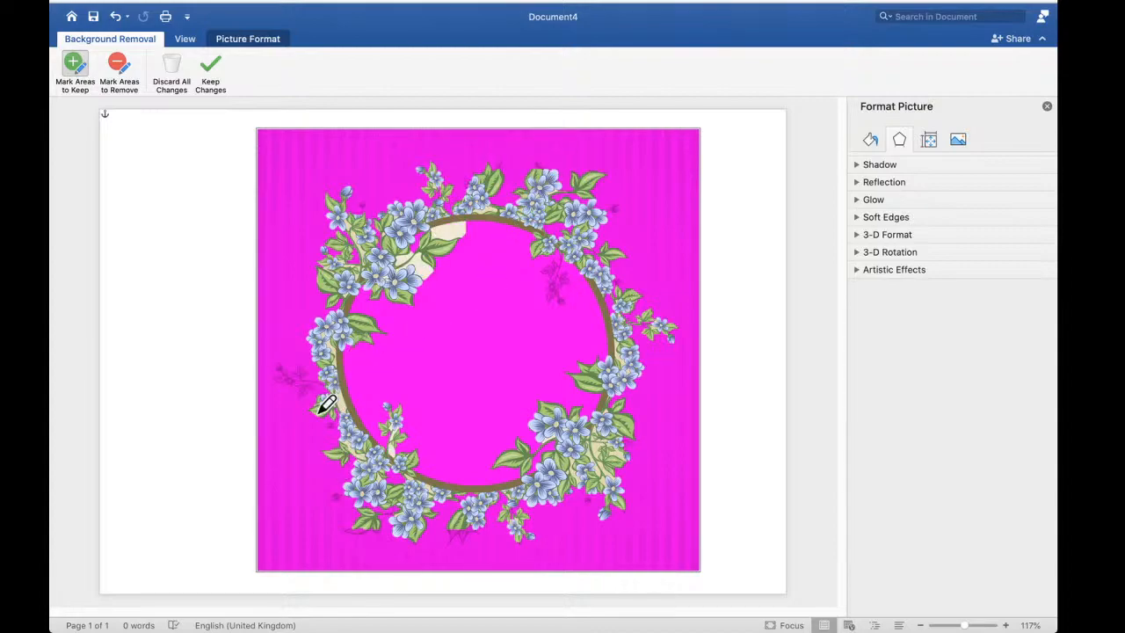
left_click(292, 375)
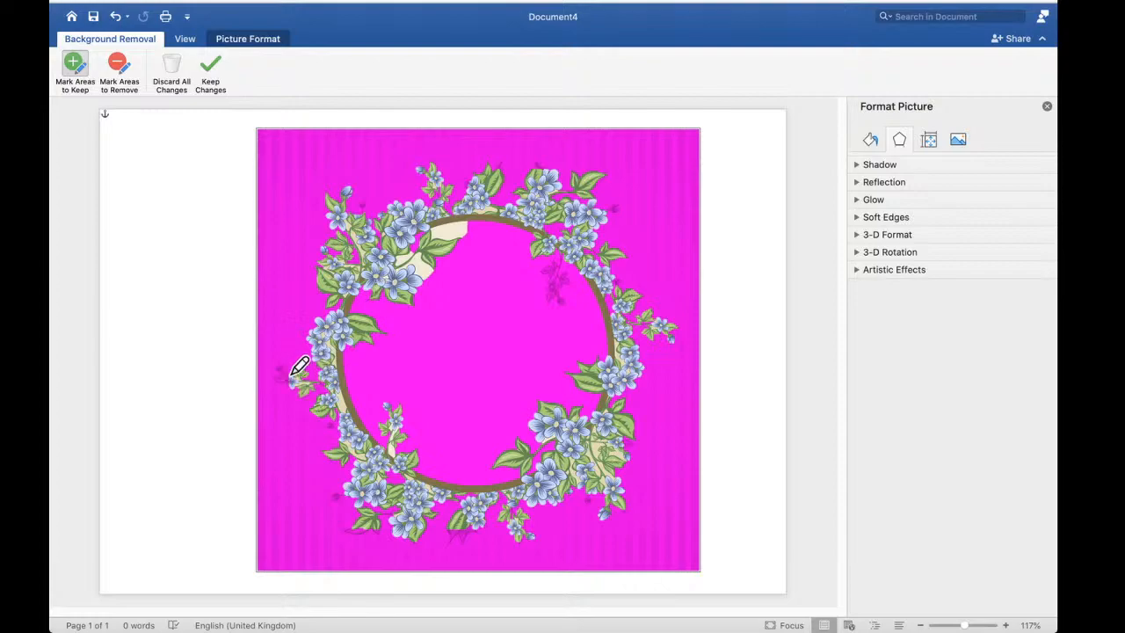
left_click(287, 375)
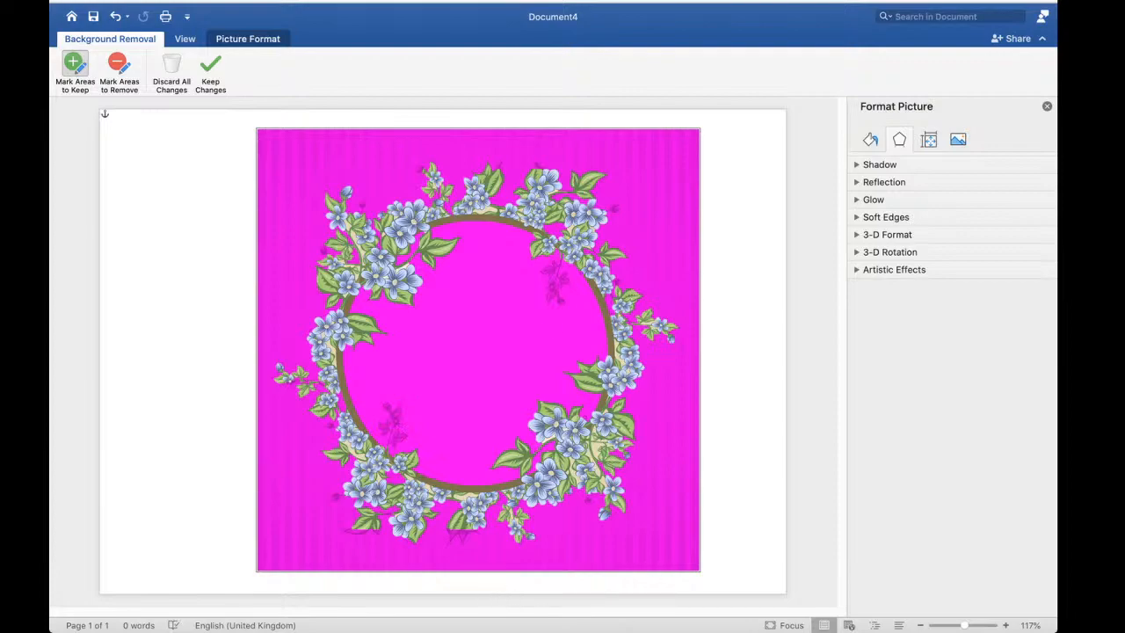
Mark the two small sprigs inside the wreath and the leaves at its bottom as areas to keep
left_click(395, 418)
left_click(397, 425)
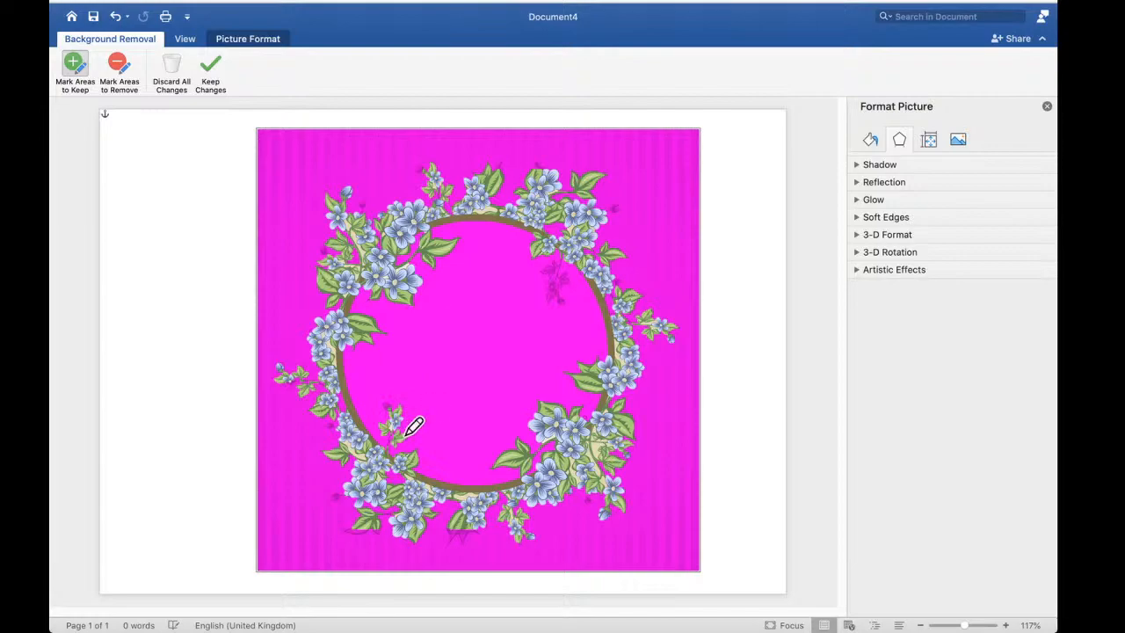
left_click(570, 280)
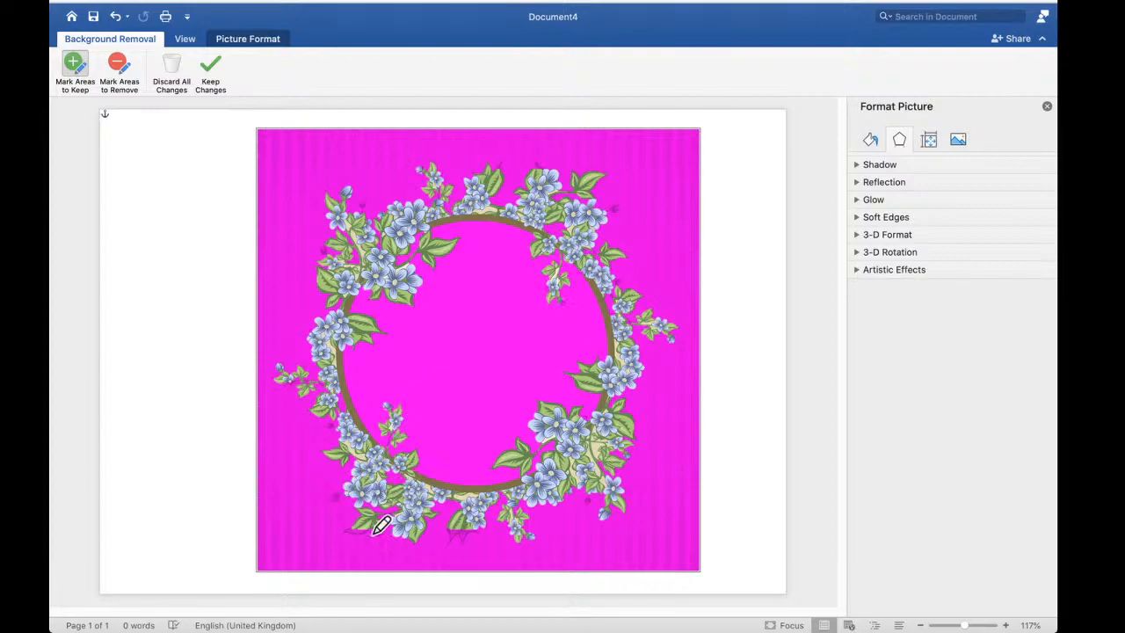
left_click(488, 539)
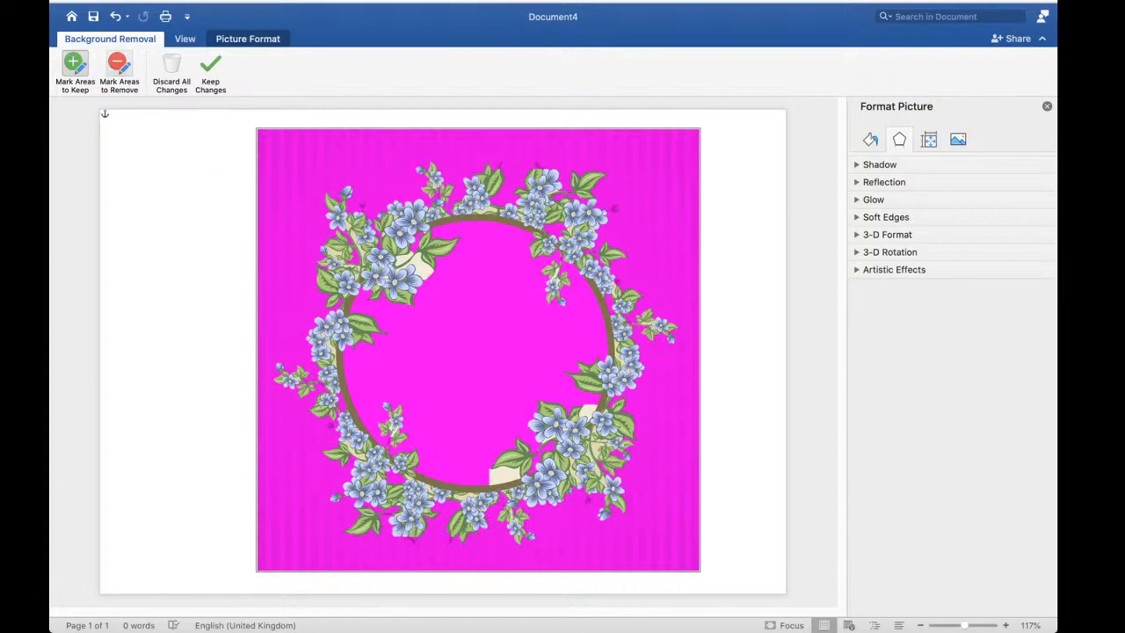
Mark the remaining cream patches beside the inner leaves and flowers for removal, apply the background removal and deselect the picture
left_click(119, 66)
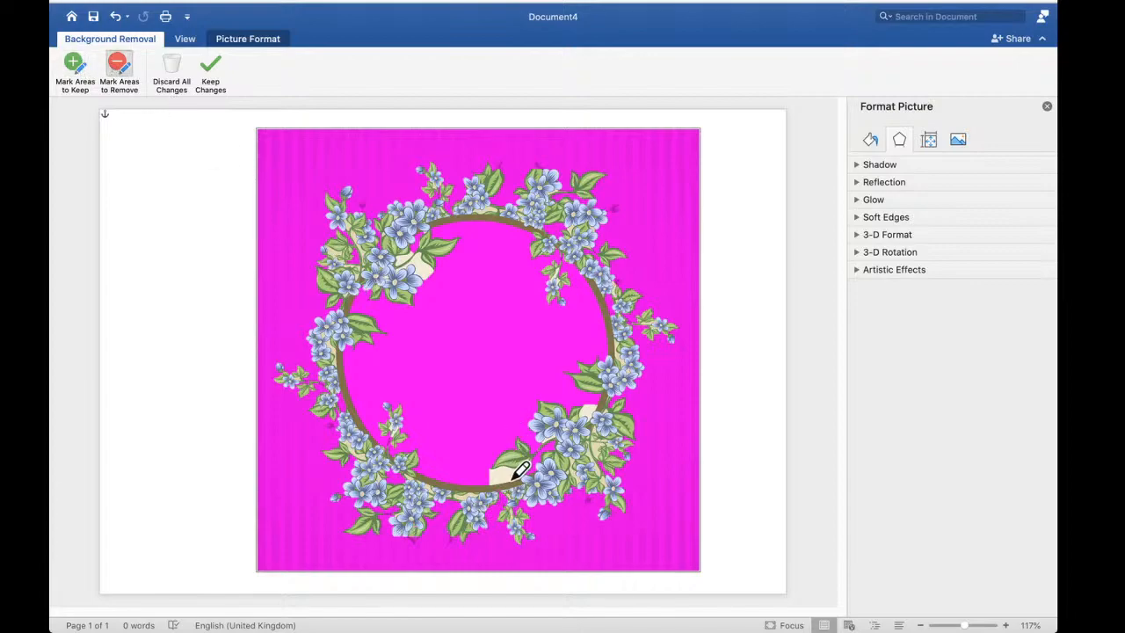
left_click_drag(506, 473, 507, 472)
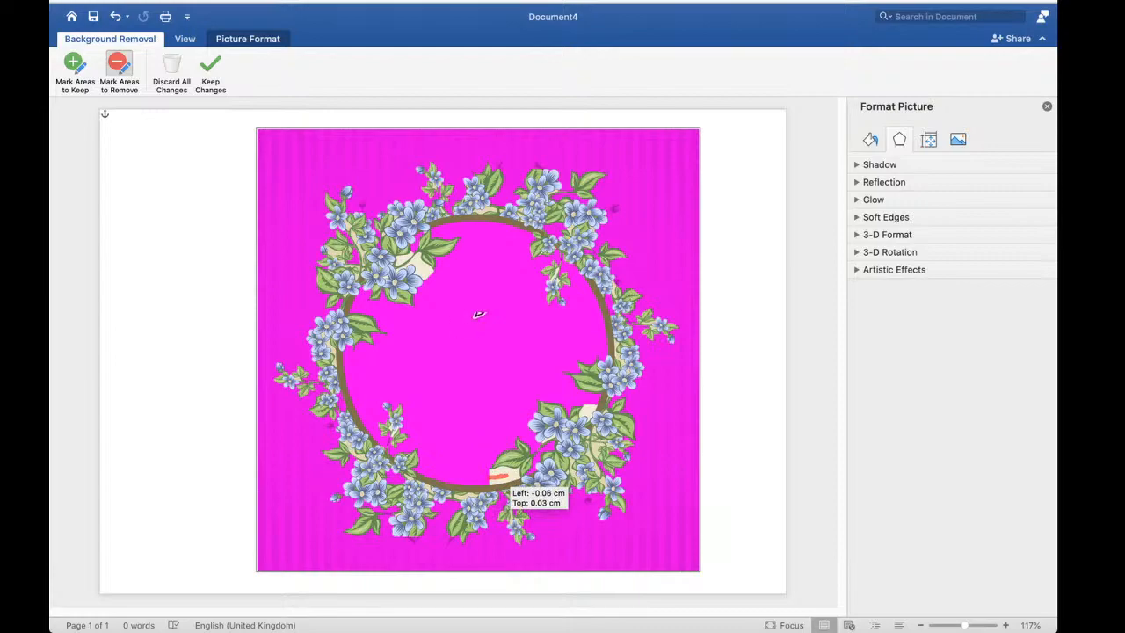
left_click_drag(429, 255, 426, 264)
left_click(589, 406)
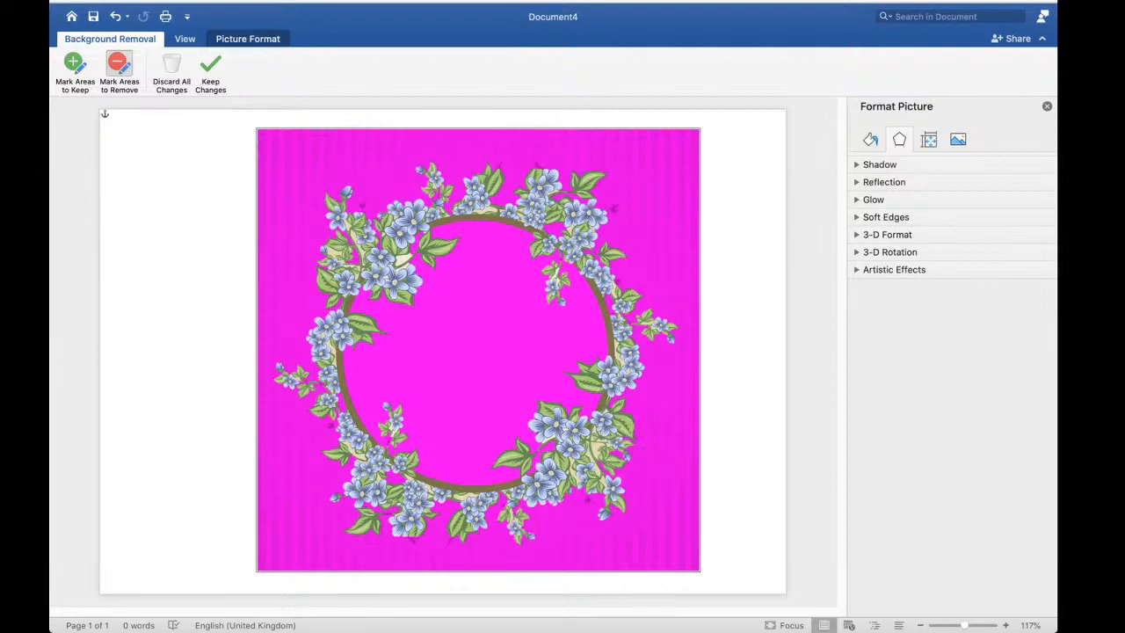
left_click_drag(406, 255, 403, 260)
left_click(803, 534)
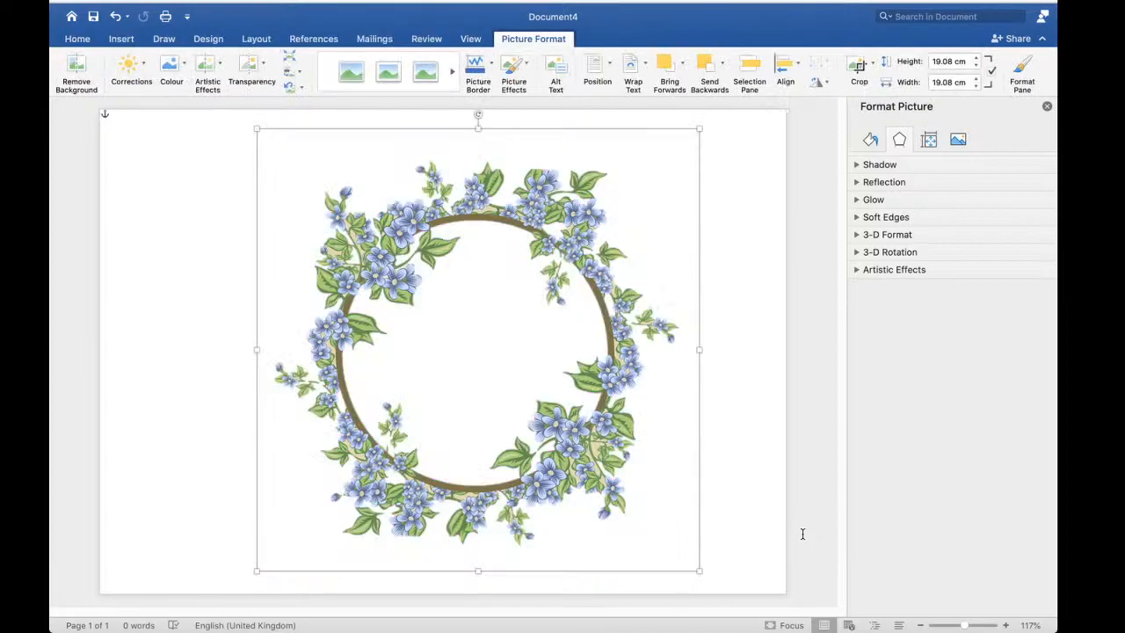
left_click(204, 369)
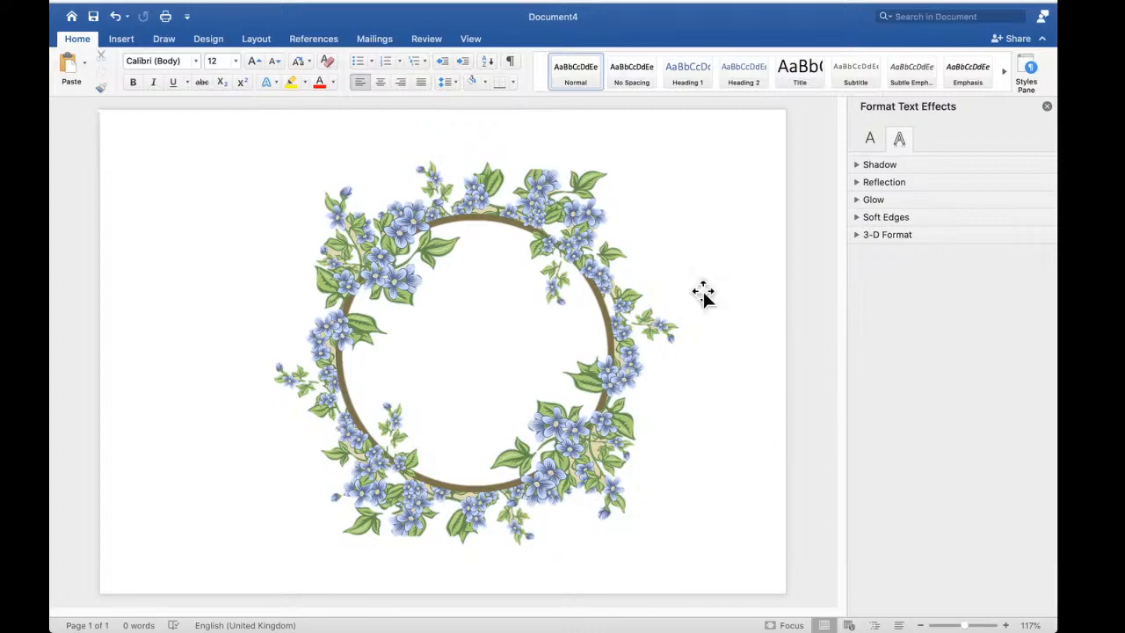
Switch the wreath picture to a picture or texture fill and browse the demo images folder for a fill picture
left_click(618, 354)
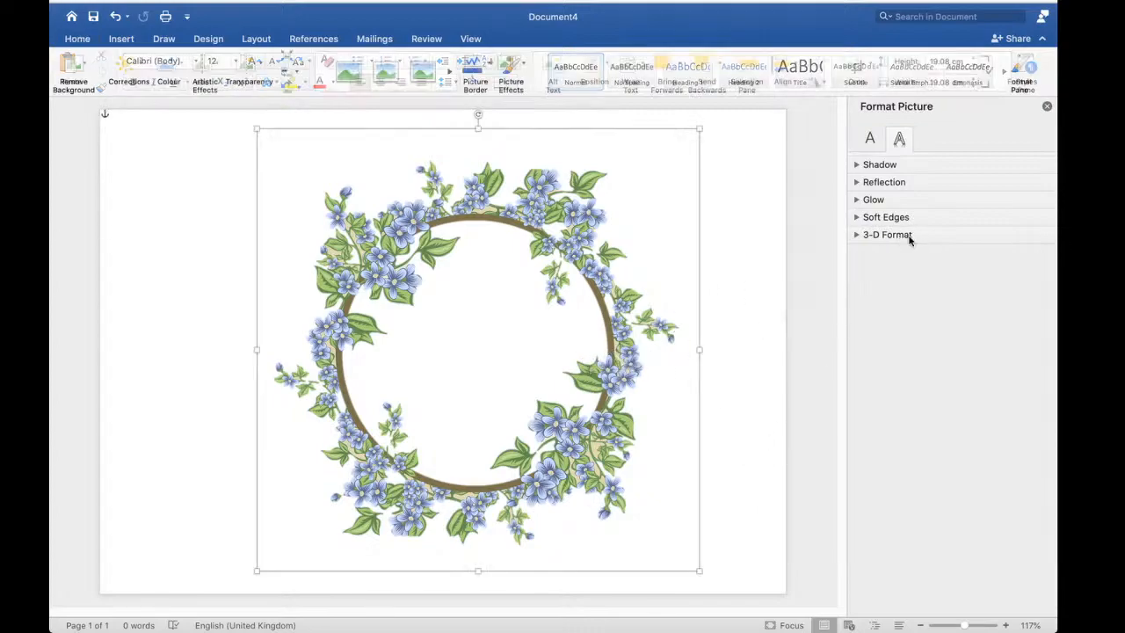
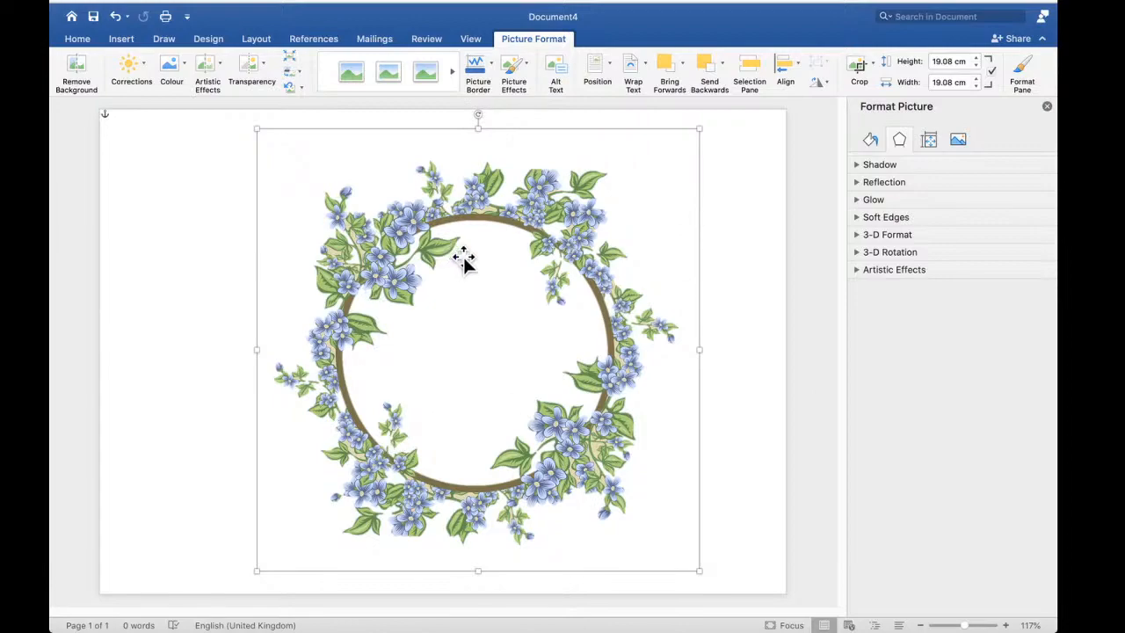
left_click(871, 140)
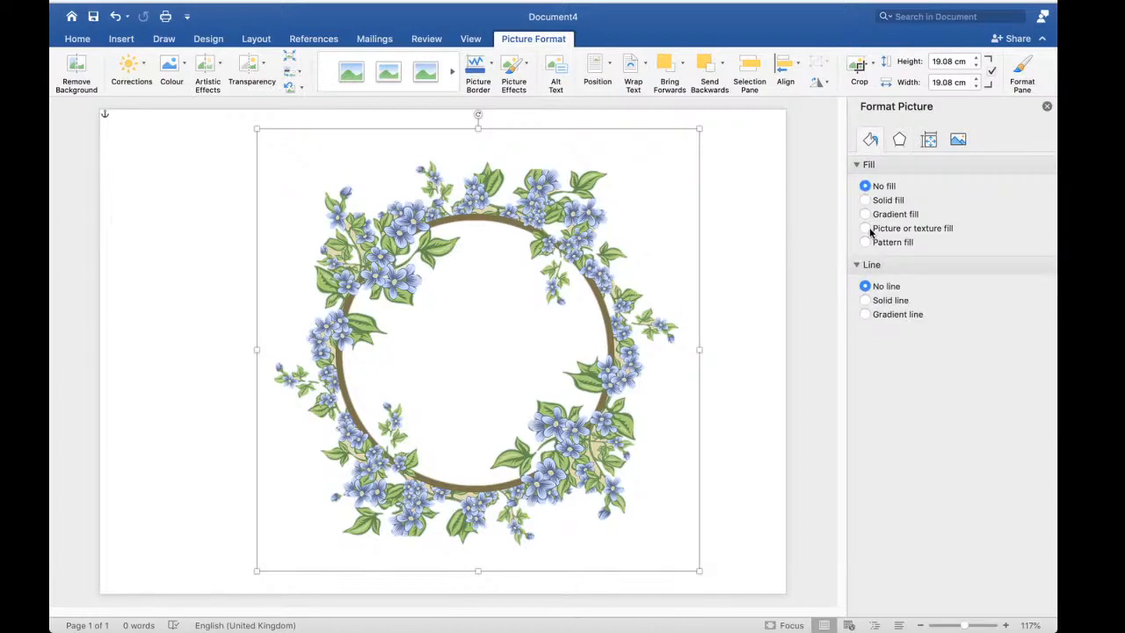
left_click(866, 229)
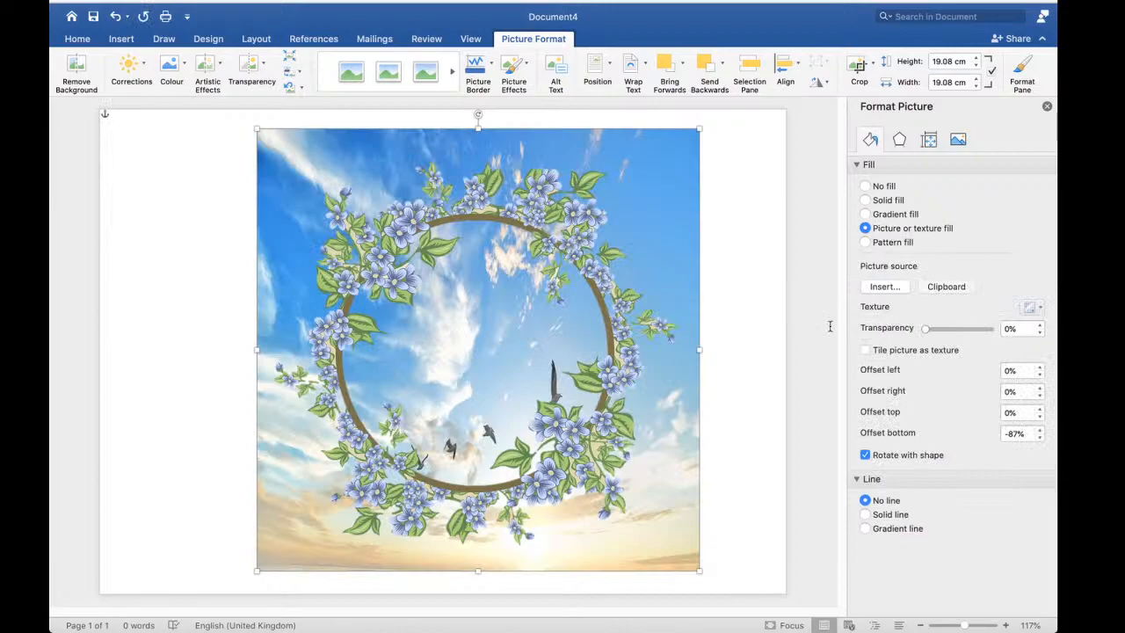
left_click(886, 288)
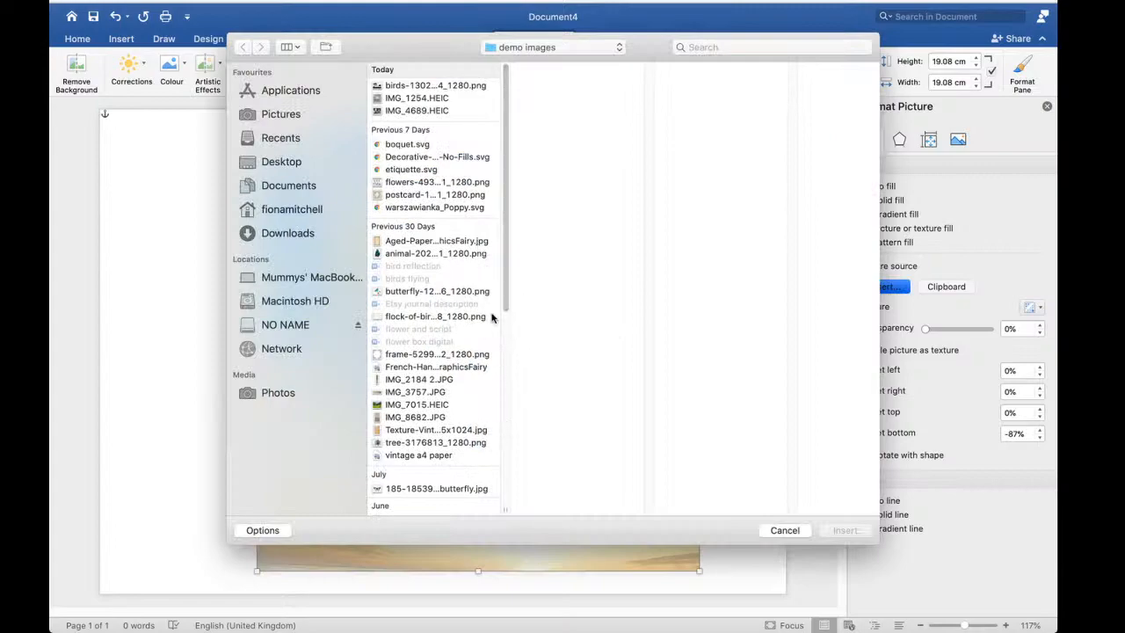
left_click_drag(500, 285, 513, 427)
left_click_drag(510, 379, 502, 243)
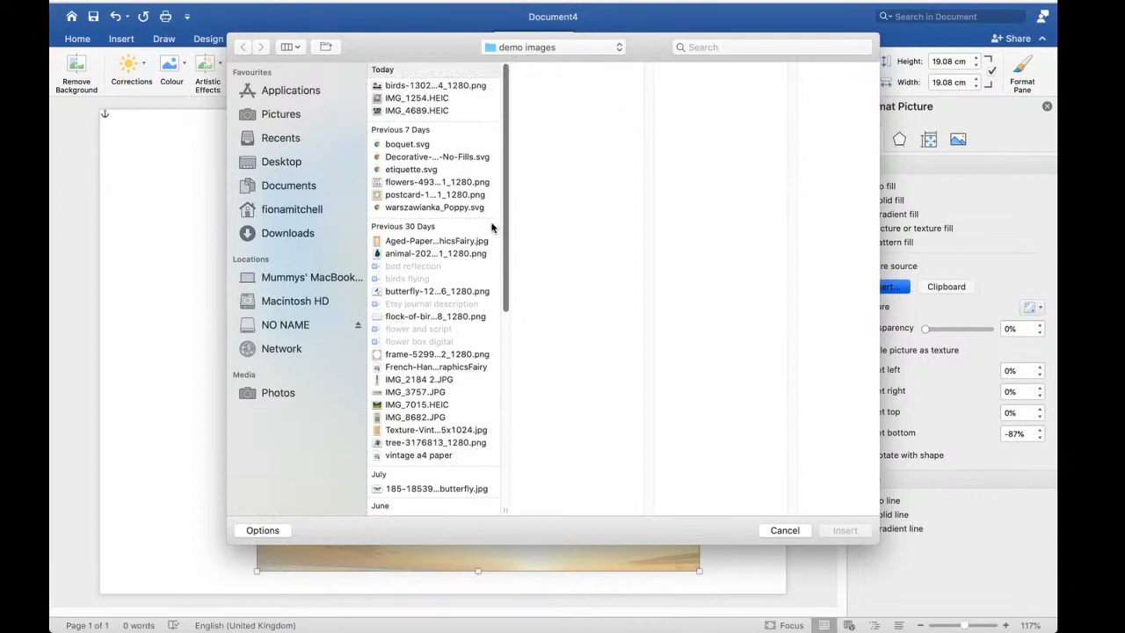
Fill the floral frame picture with the painting IMG_0680.JPG from the demo images folder
left_click(423, 379)
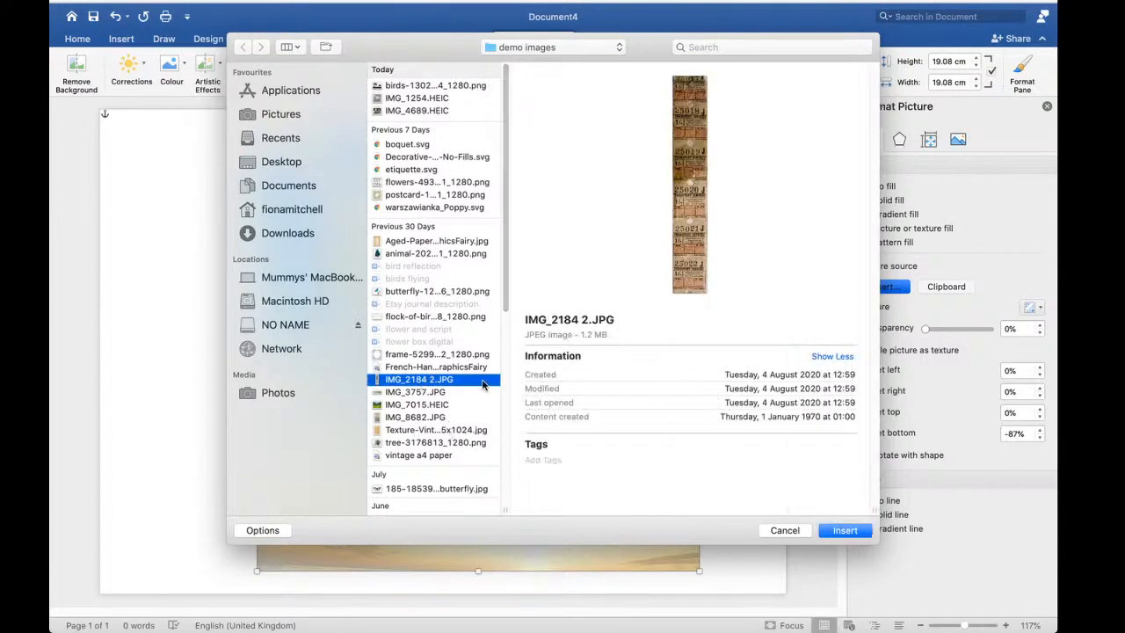
scroll(500, 306, "down", 5)
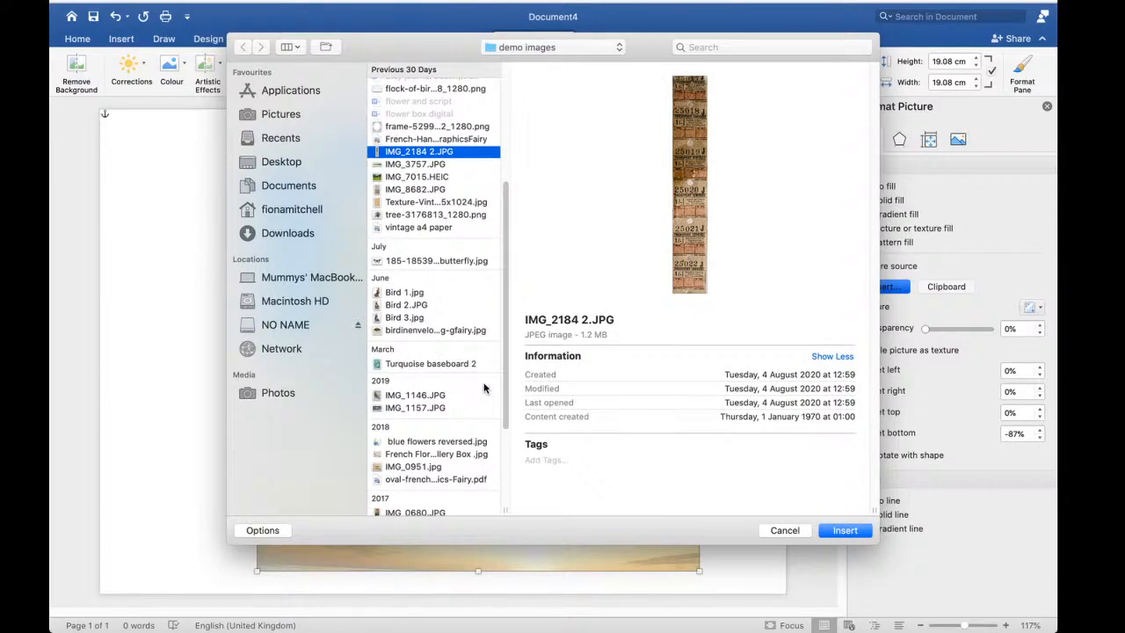
left_click(431, 467)
scroll(500, 460, "down", 3)
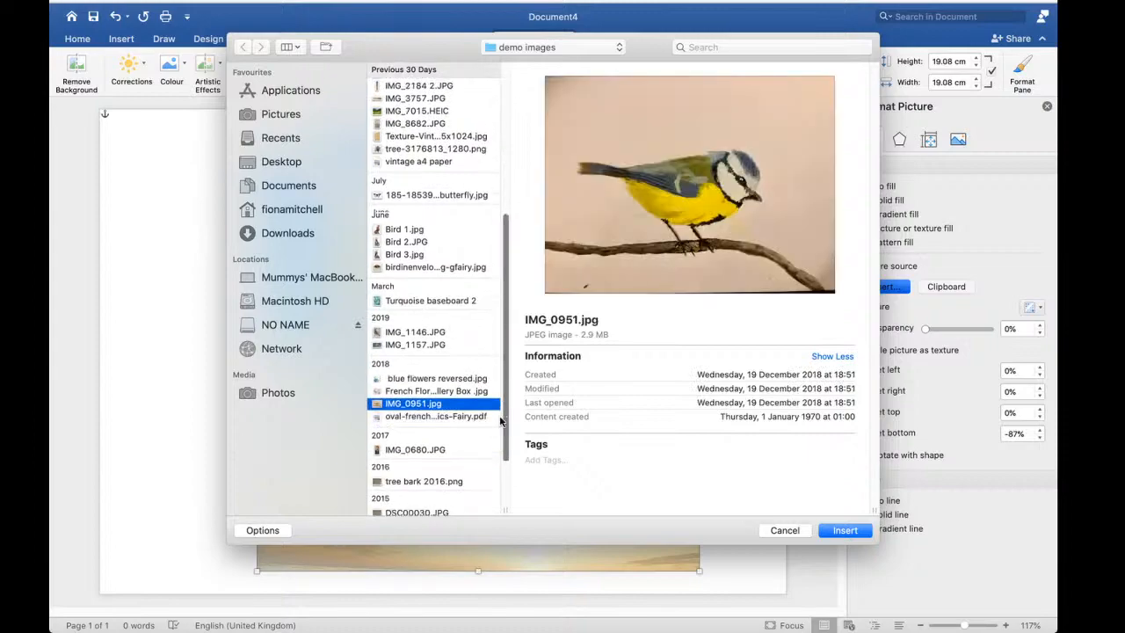
scroll(500, 460, "down", 1)
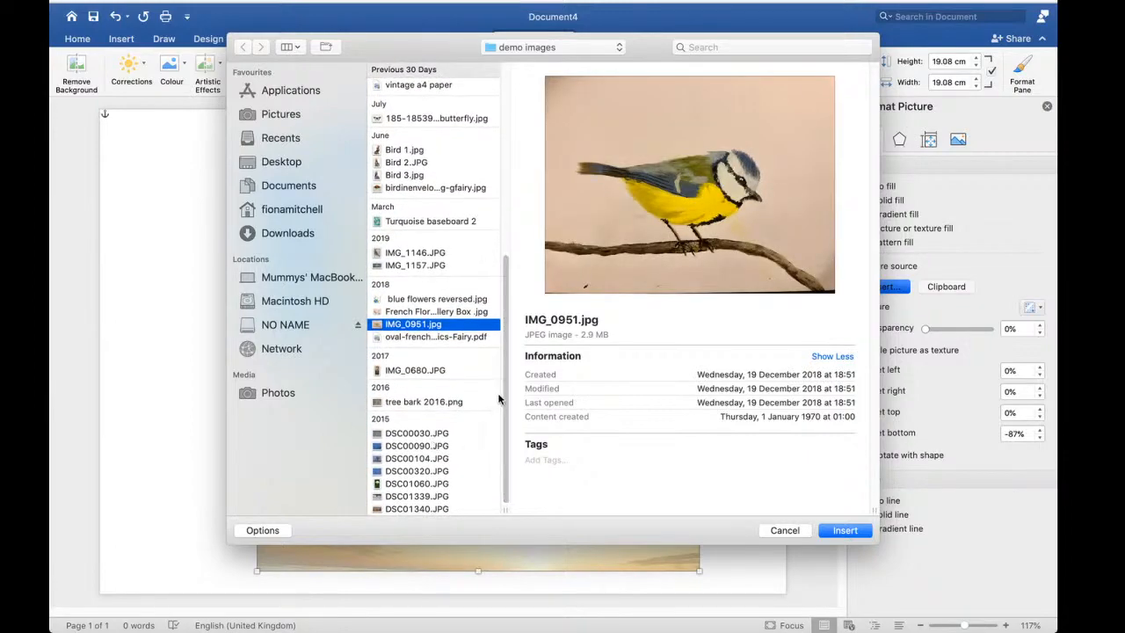
left_click(419, 511)
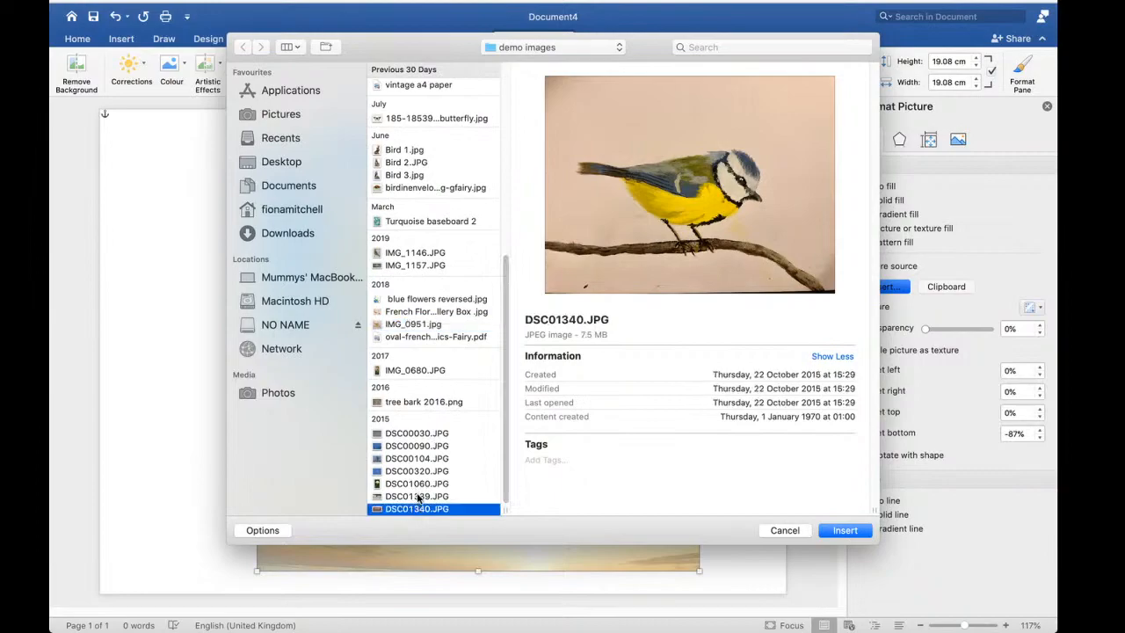
left_click(420, 496)
left_click(419, 484)
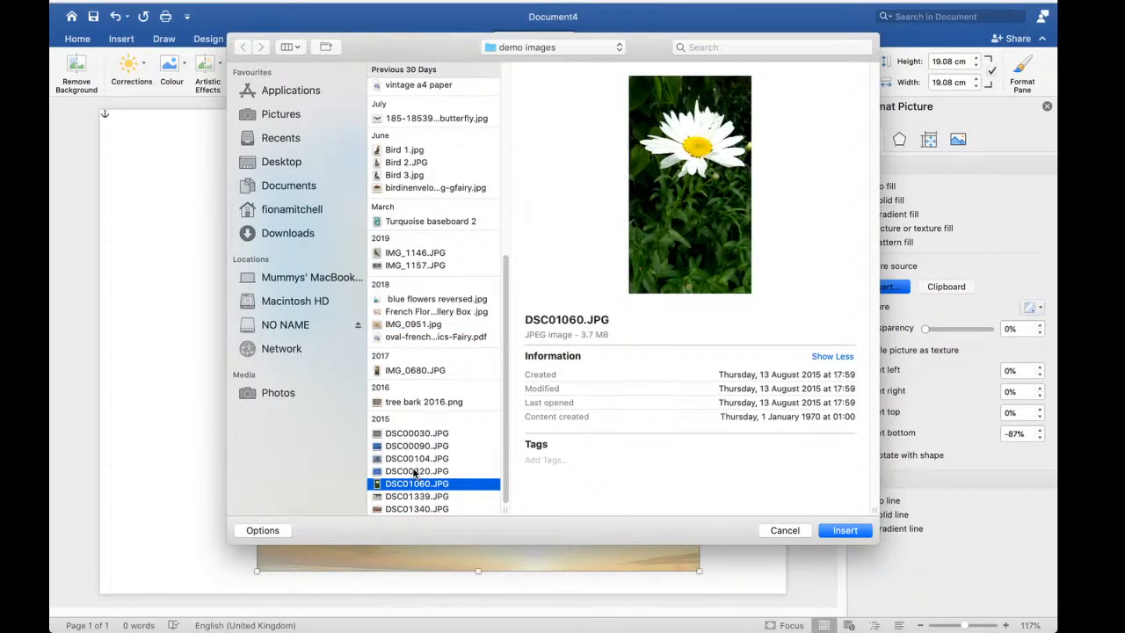
left_click(415, 471)
left_click(415, 459)
left_click(415, 445)
left_click(415, 434)
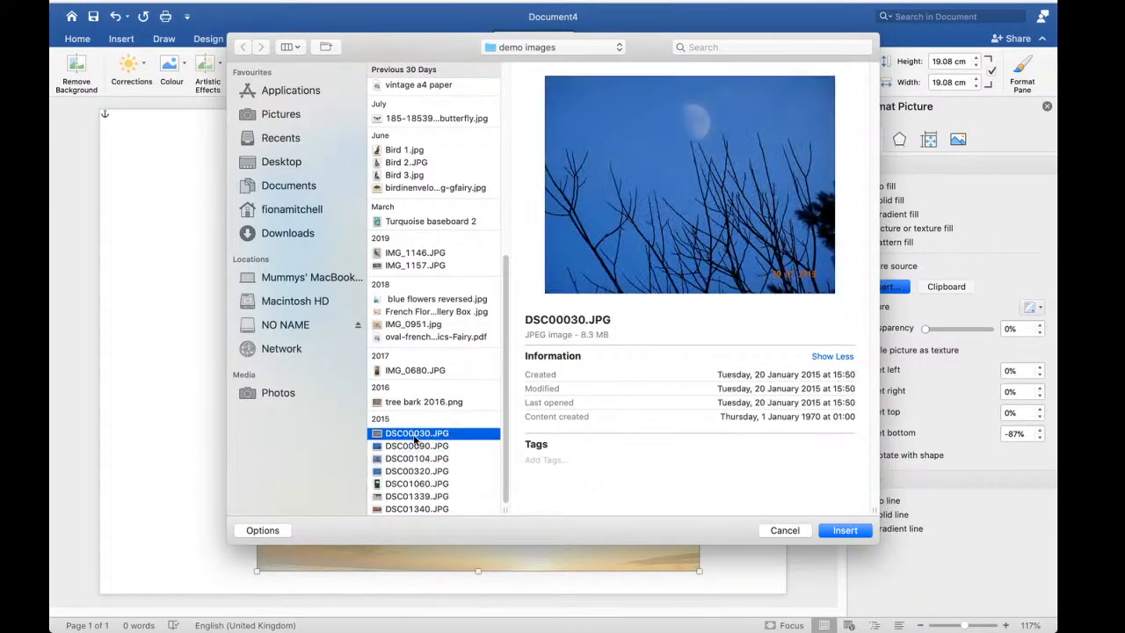
left_click(416, 370)
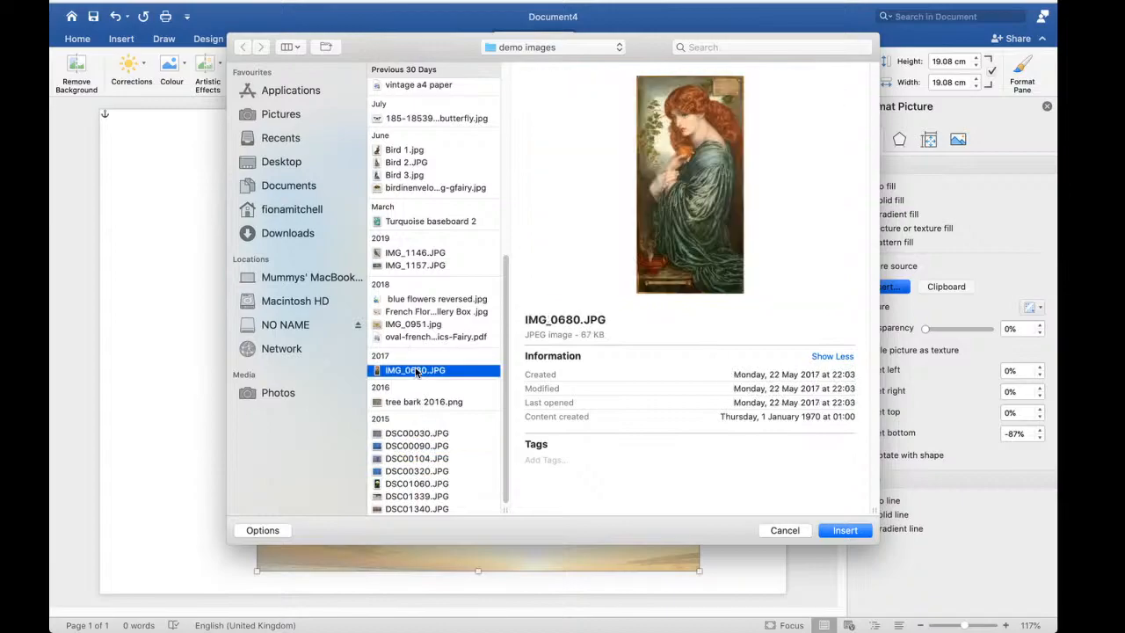
left_click(845, 530)
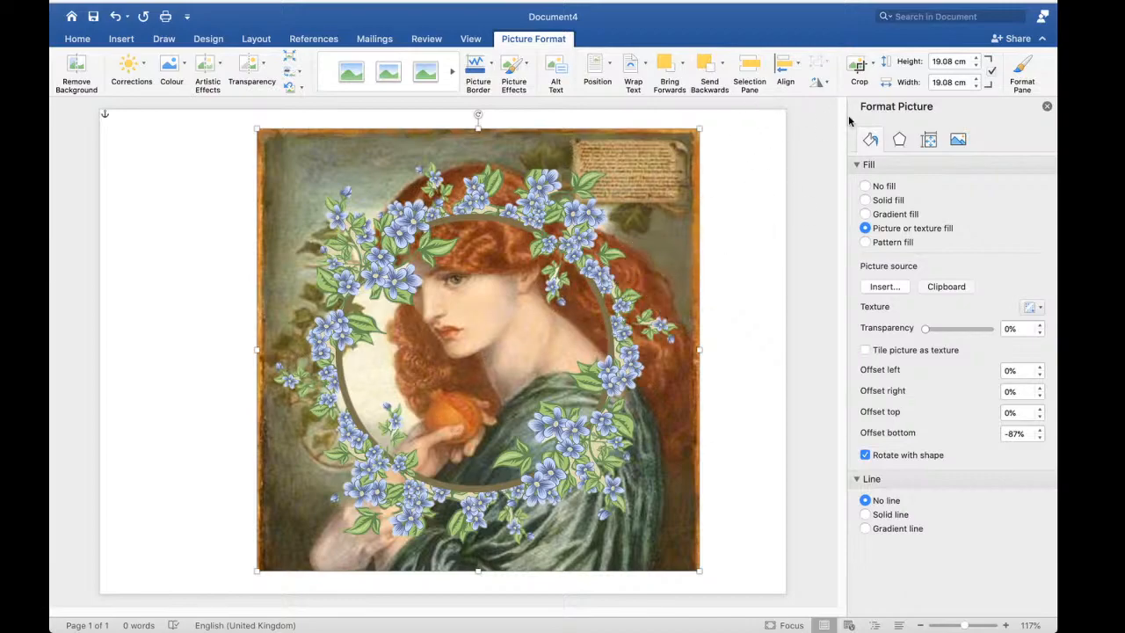
Crop the filled picture to the Oval shape, undoing the accidental height stretch
left_click(873, 67)
mouse_move(889, 102)
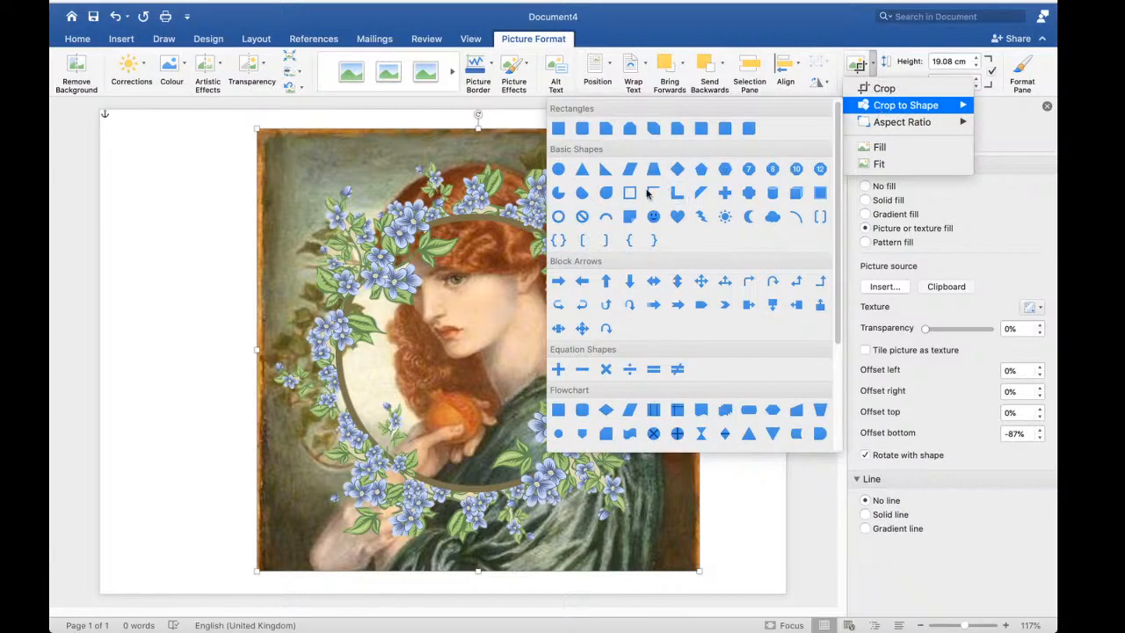
left_click(559, 170)
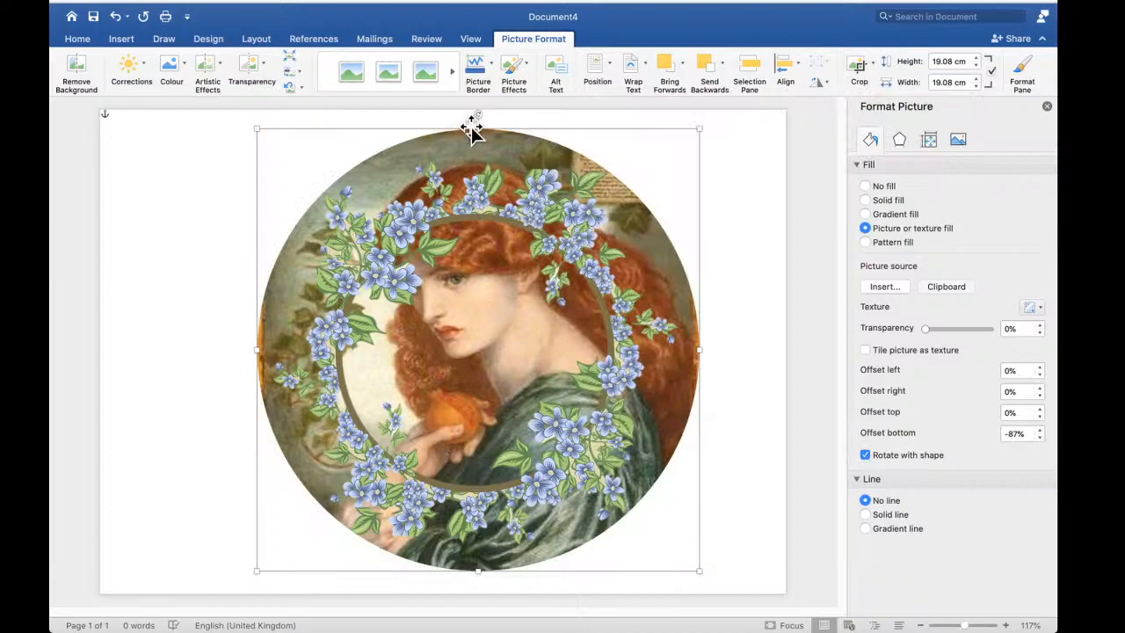
mouse_move(478, 129)
left_mouse_down()
mouse_move(477, 146)
mouse_move(489, 119)
left_mouse_up()
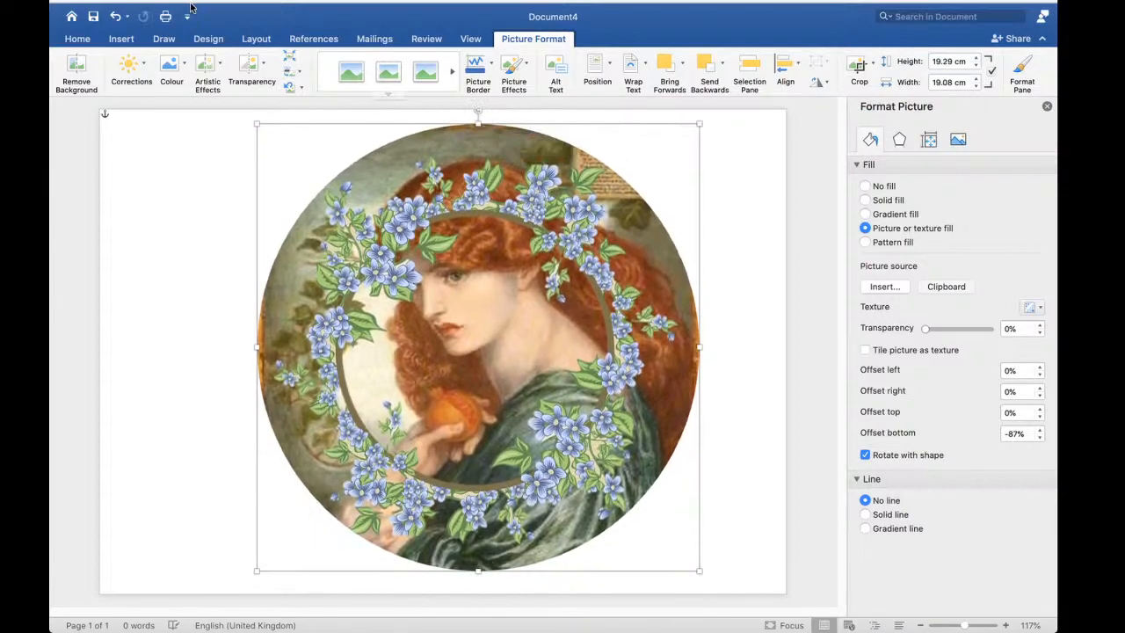
left_click(115, 17)
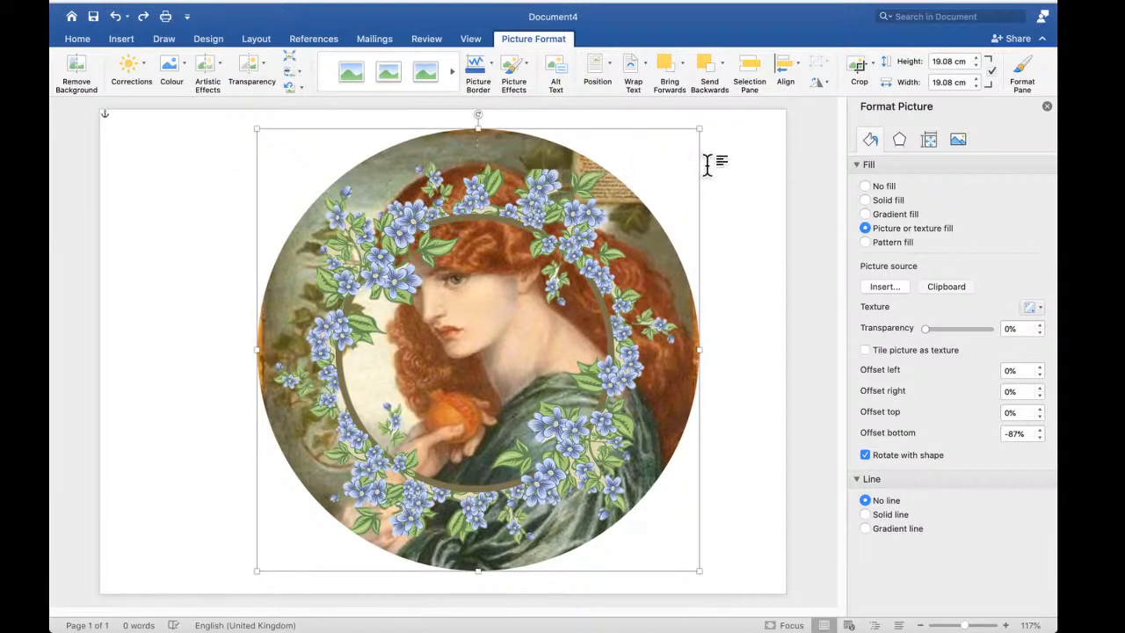
Try cropping the round picture inward on all four sides to about 11.76 cm high by 11.58 cm wide
left_click(858, 66)
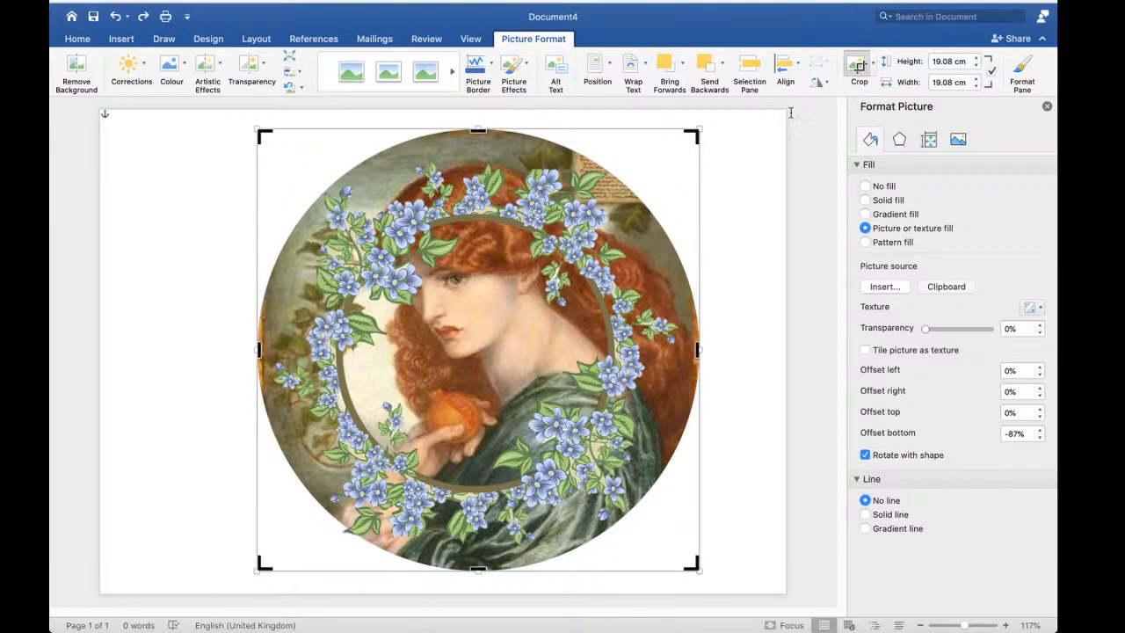
left_click_drag(480, 128, 480, 213)
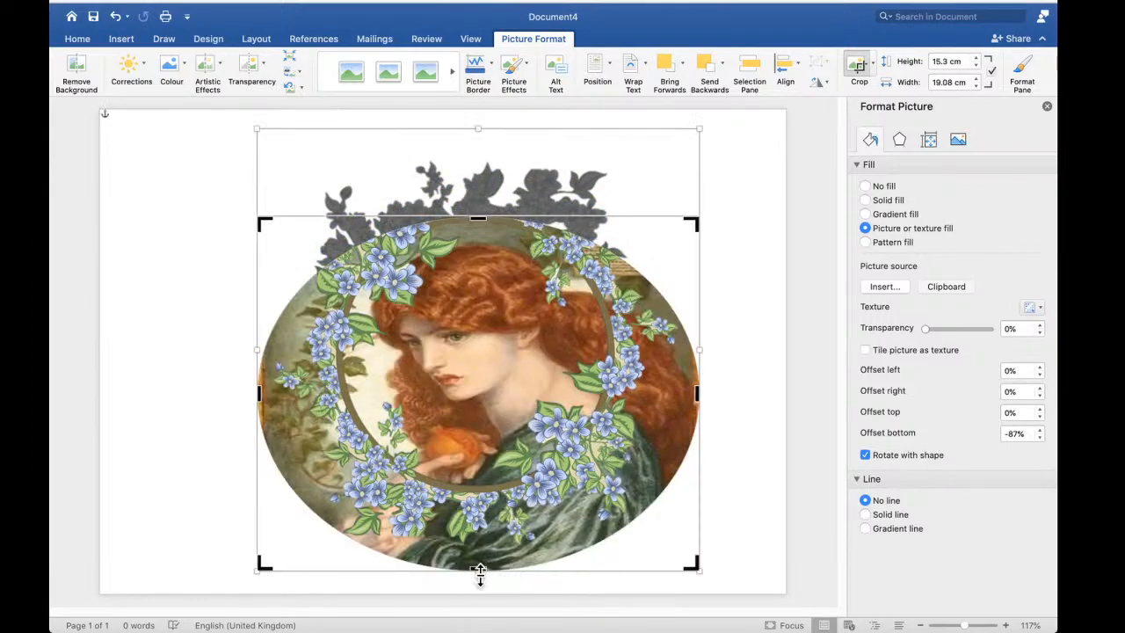
left_click_drag(477, 573, 484, 488)
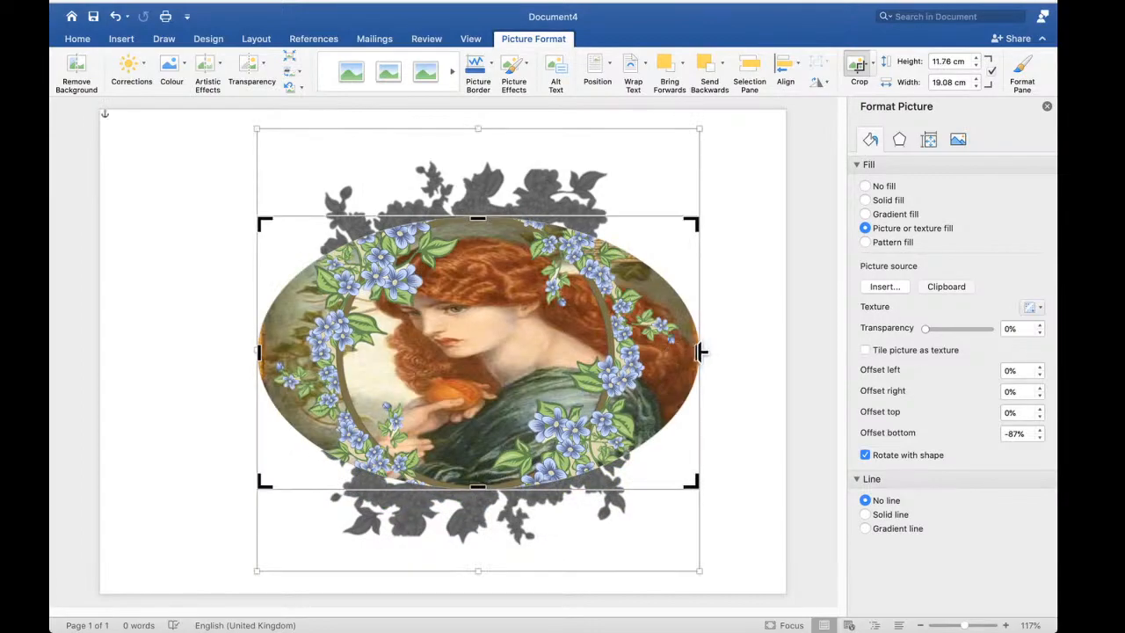
left_click_drag(698, 351, 607, 351)
left_click_drag(284, 352, 364, 355)
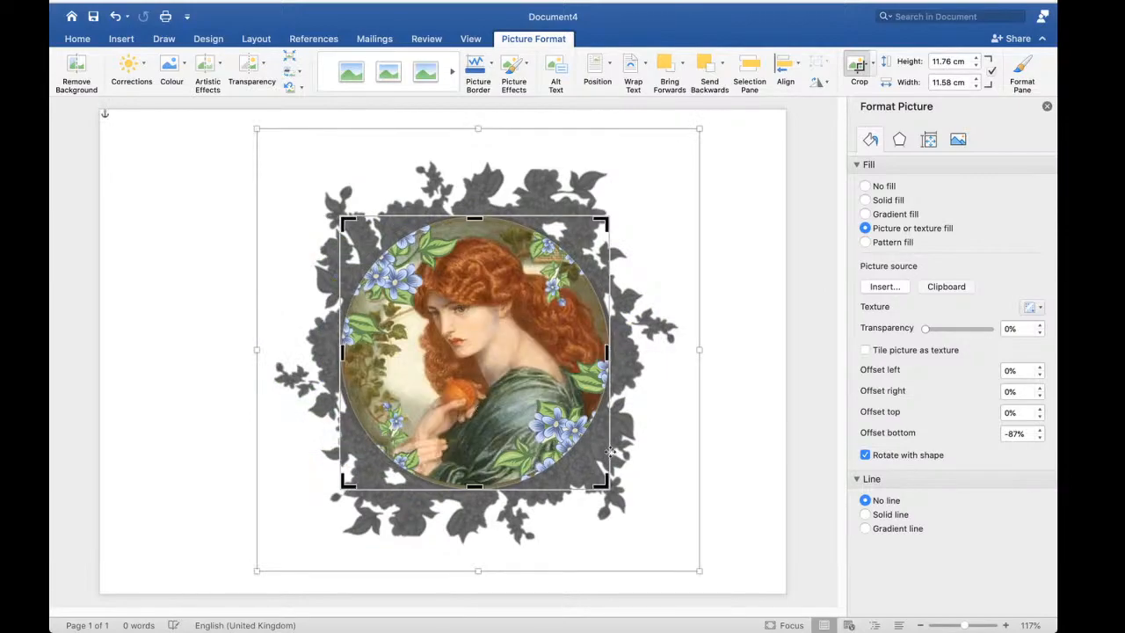
left_click(759, 443)
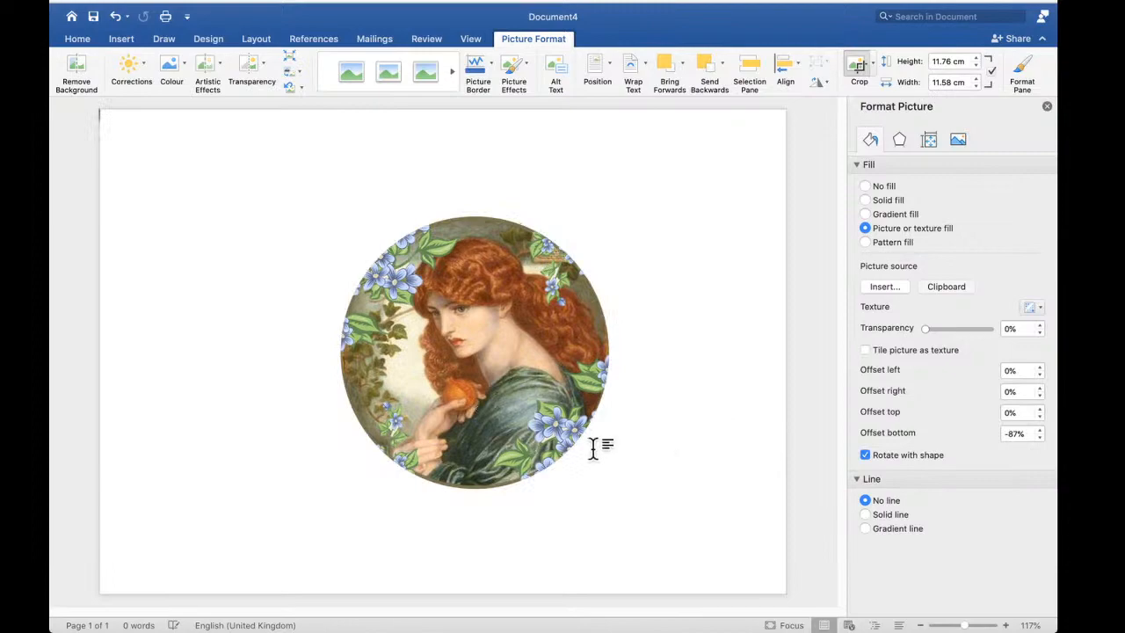
Undo the last crop adjustments on the round picture
left_click(551, 370)
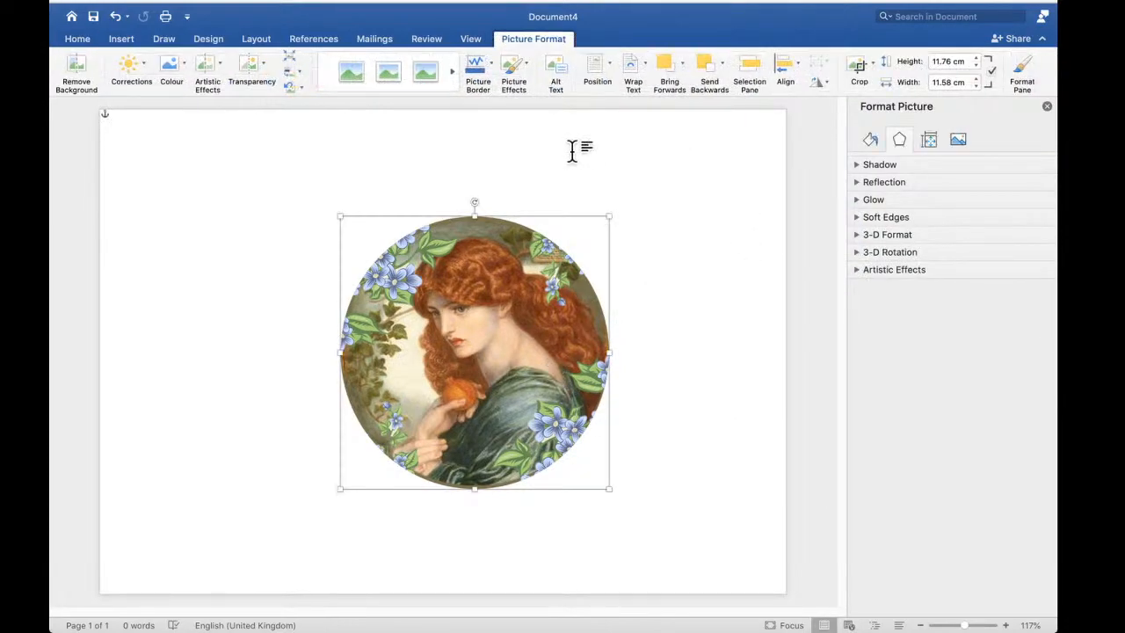
left_click(534, 186)
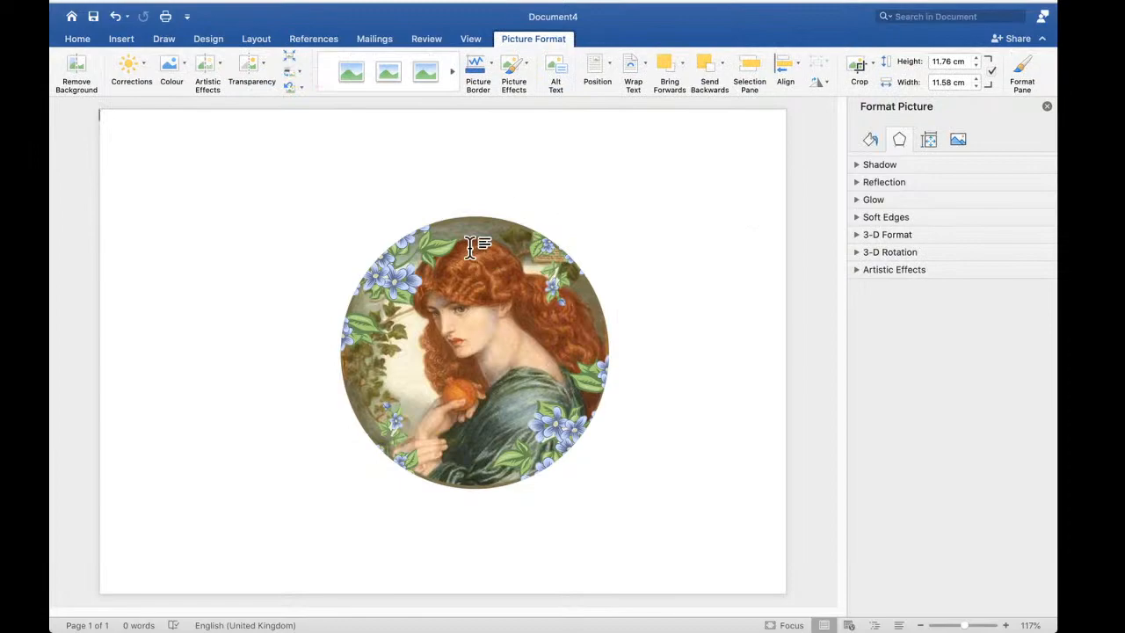
left_click(117, 17)
left_click(117, 17)
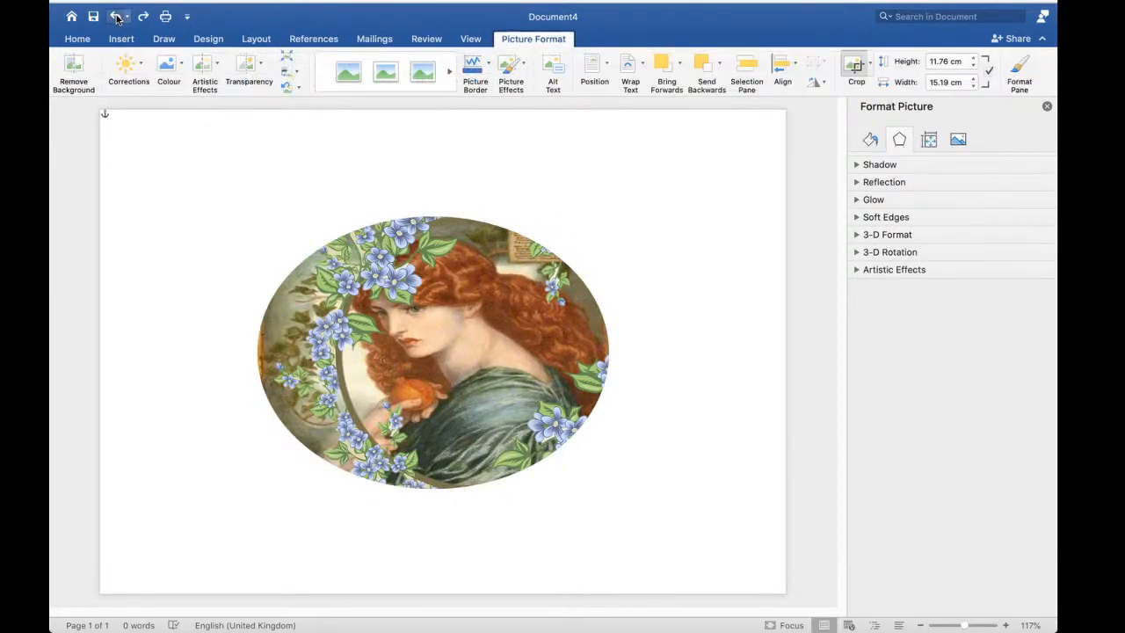
left_click(117, 18)
left_click(117, 17)
left_click(117, 18)
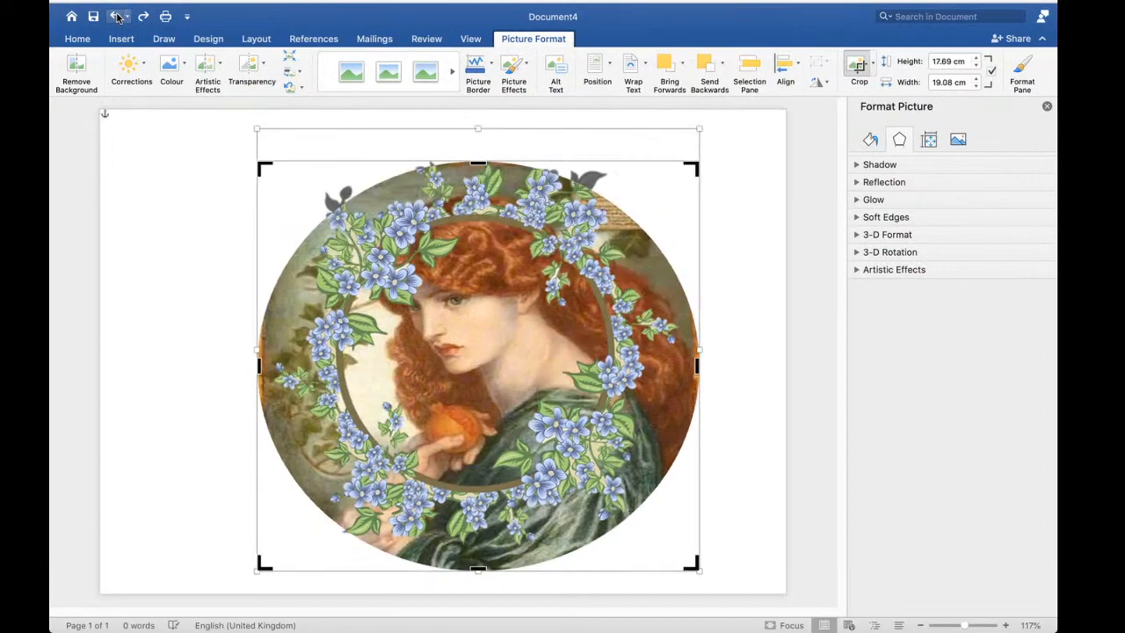
Redo the crop adjustments to 11.76 cm high by 11.58 cm wide
left_click(142, 17)
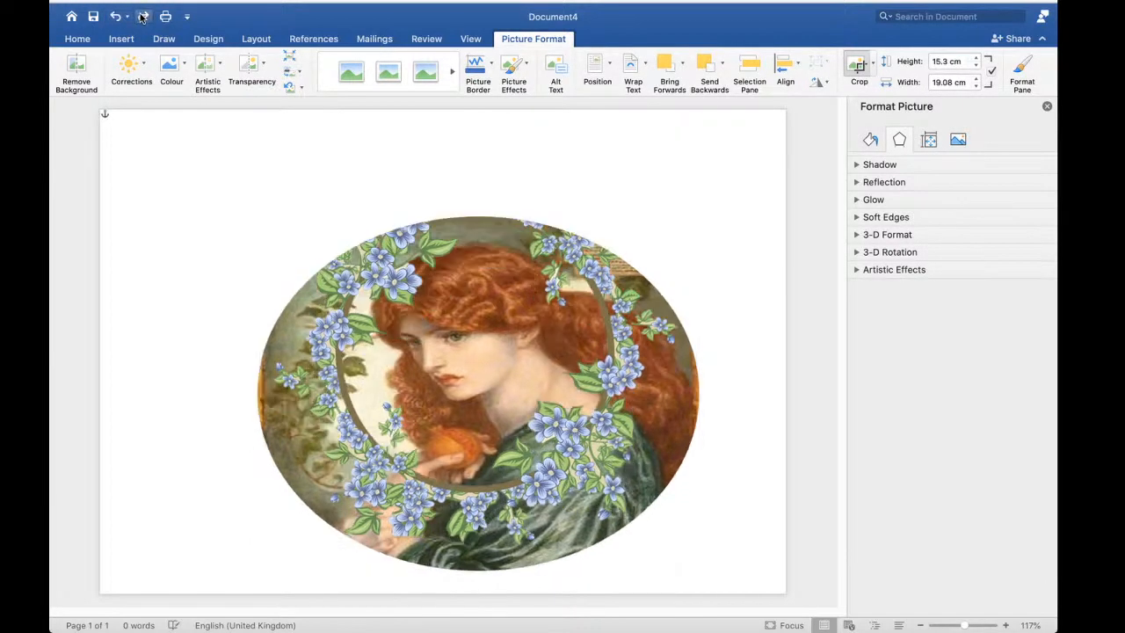
left_click(142, 17)
left_click(141, 16)
left_click(142, 17)
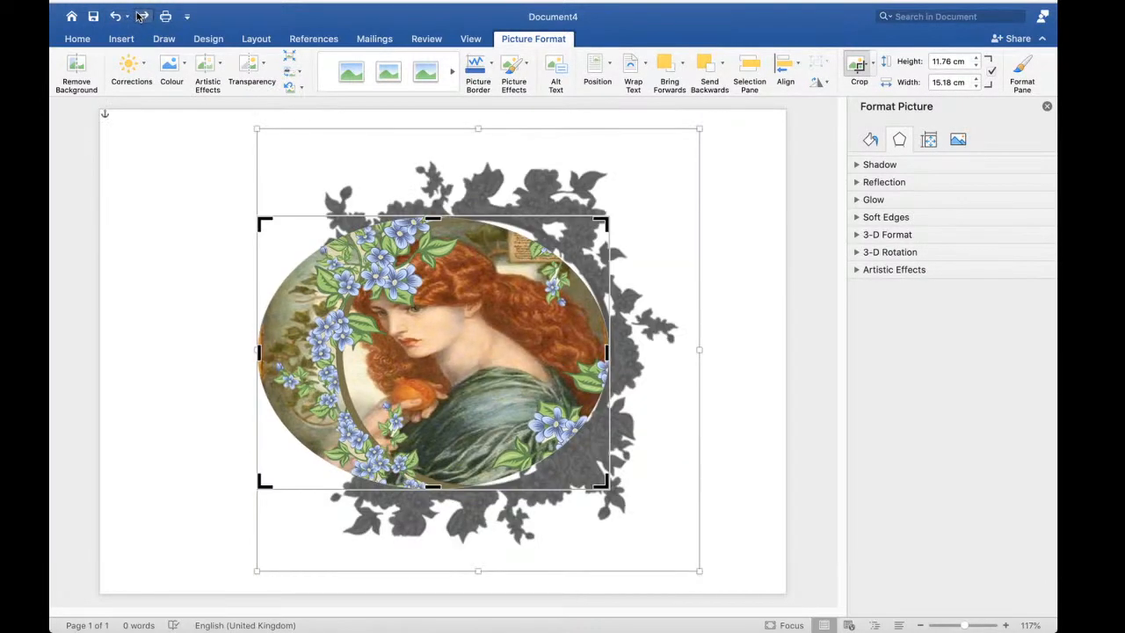
left_click(139, 17)
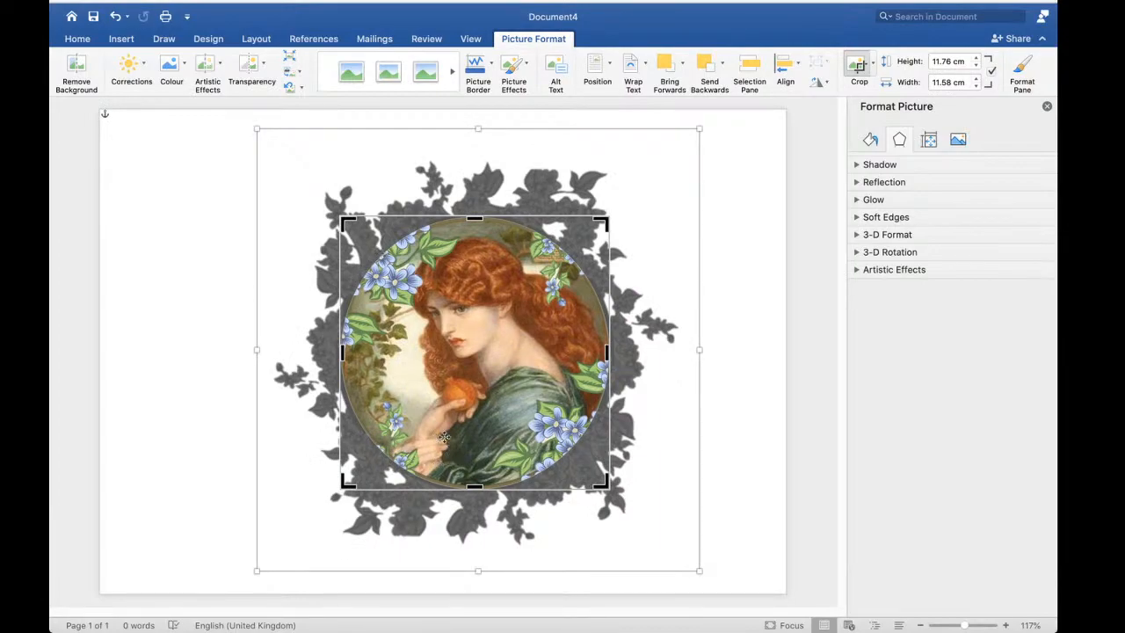
Try shifting the floral frame sideways inside the round crop area, and exit cropping
left_click_drag(537, 305, 747, 295)
left_click_drag(387, 376, 188, 387)
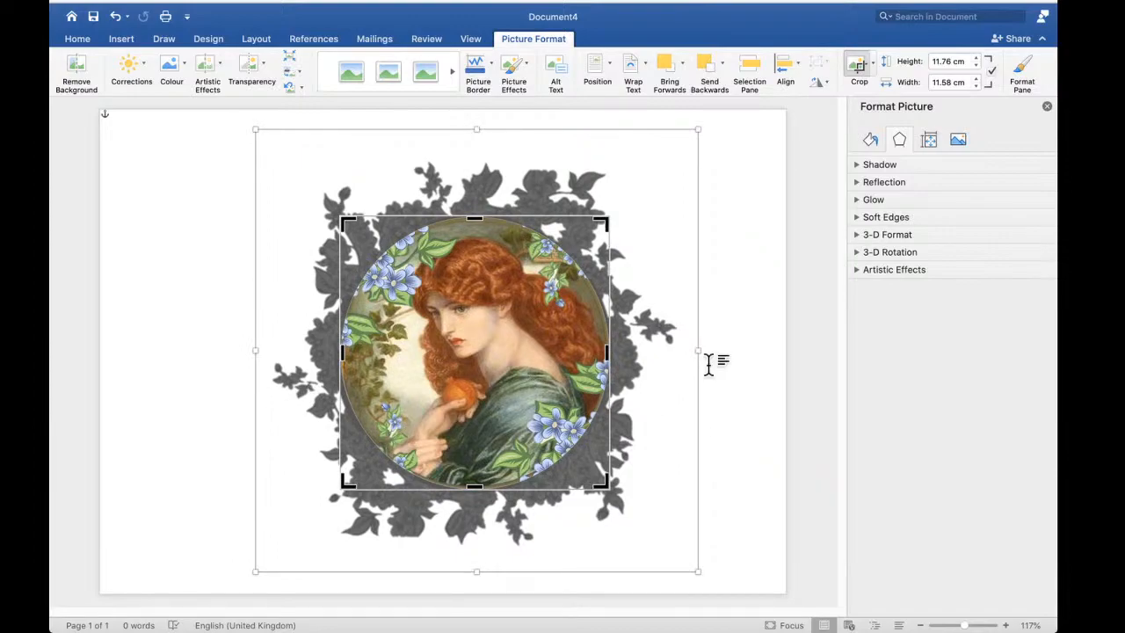
left_click(733, 354)
Send the round picture to the back and move it up and to the right on the page
right_click(502, 373)
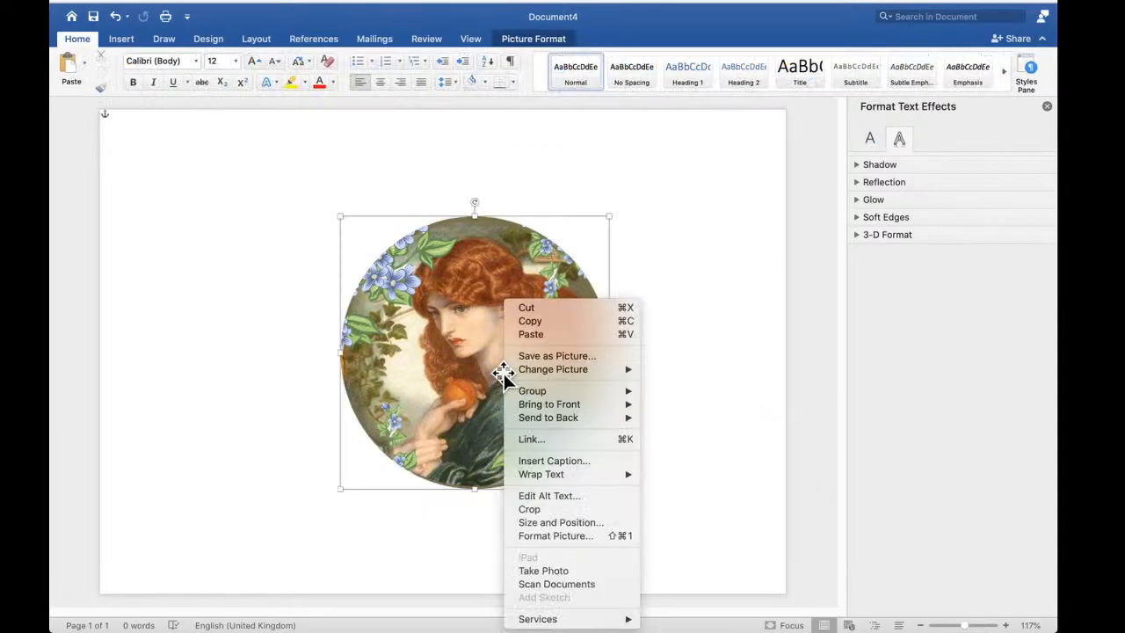
mouse_move(560, 420)
left_click(701, 419)
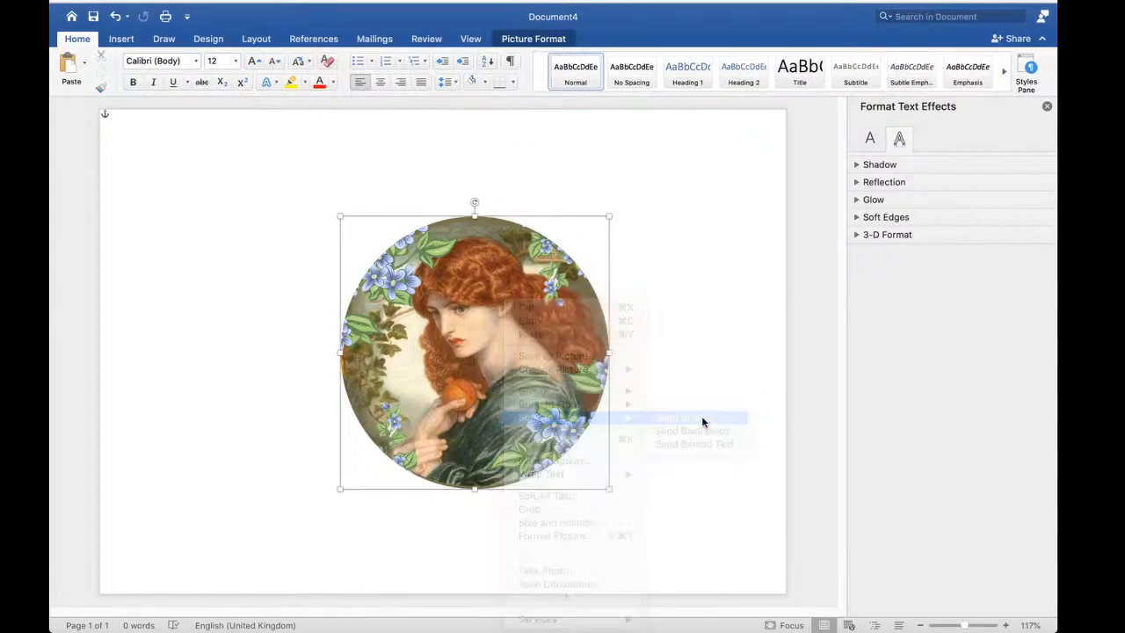
right_click(567, 386)
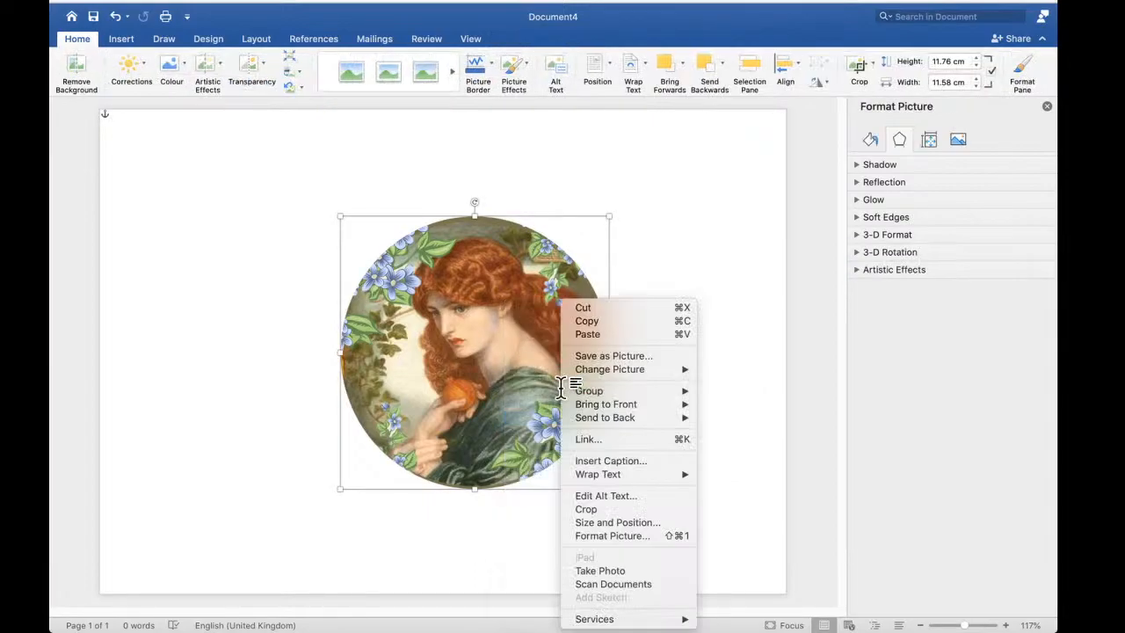
left_click(681, 250)
left_click_drag(567, 326, 666, 271)
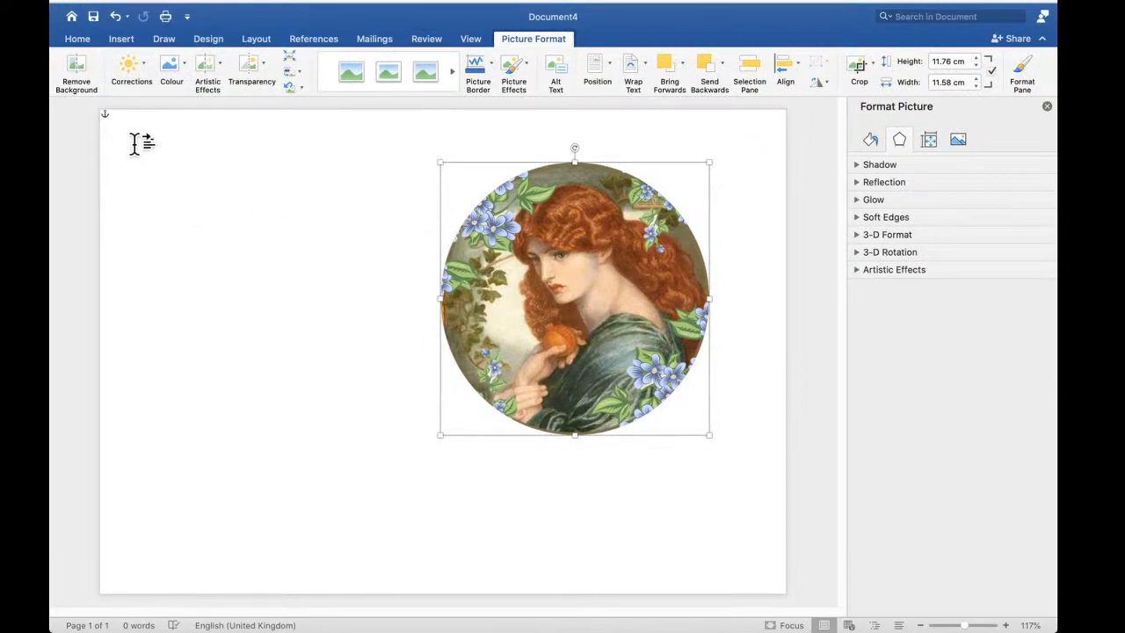
Undo the picture's move, the frame shifts and the crop adjustments back to the 19.08 cm square crop area
left_click(114, 17)
left_click(114, 16)
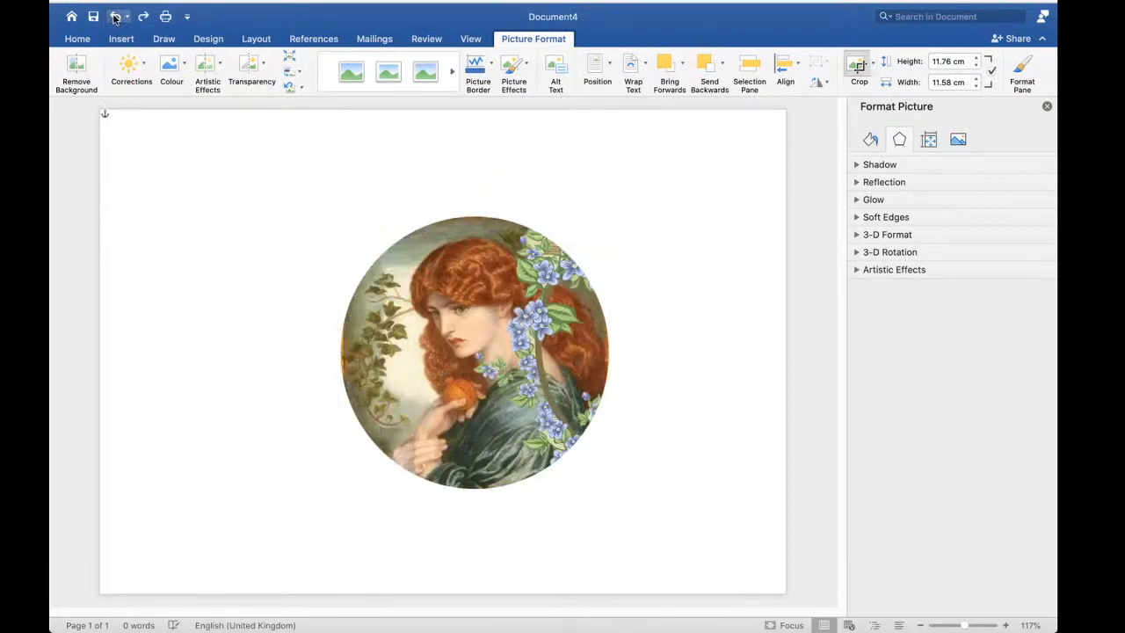
left_click(114, 16)
left_click(115, 17)
left_click(115, 17)
left_click(115, 16)
left_click(114, 16)
left_click(114, 17)
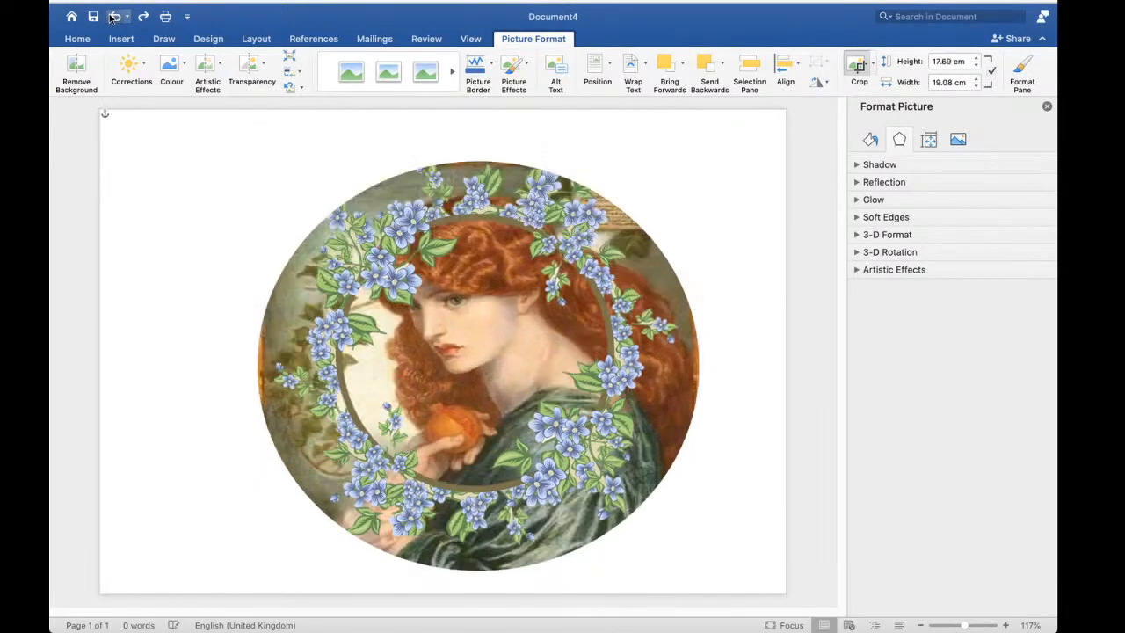
left_click(114, 17)
left_click(114, 17)
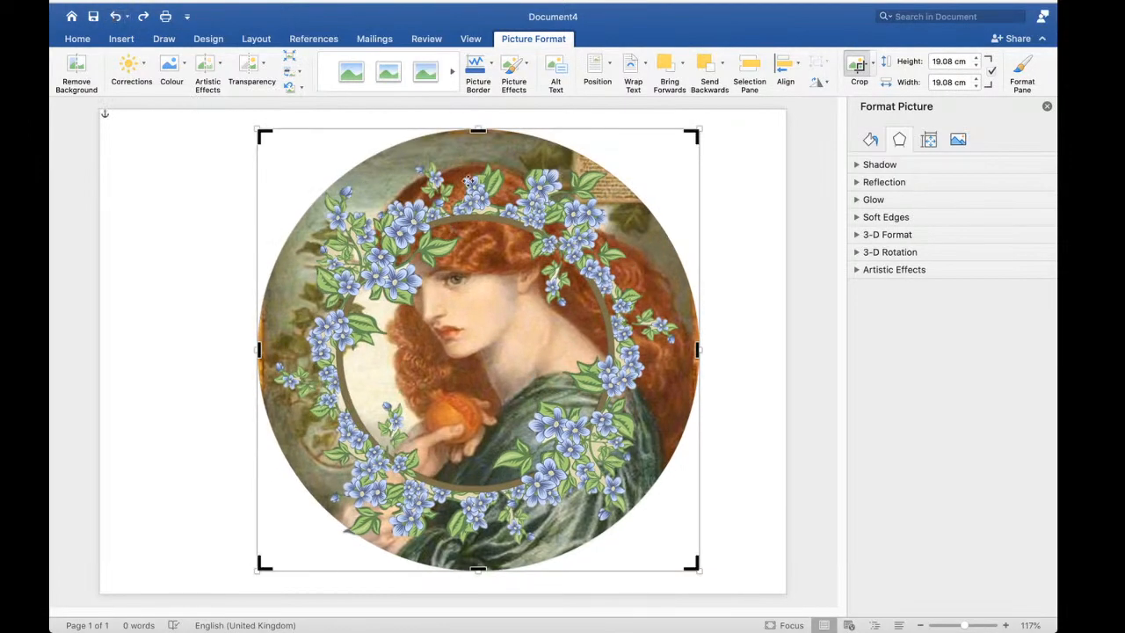
Try shifting the floral frame towards the left inside the round crop area so the portrait shows
left_click_drag(562, 156, 486, 163)
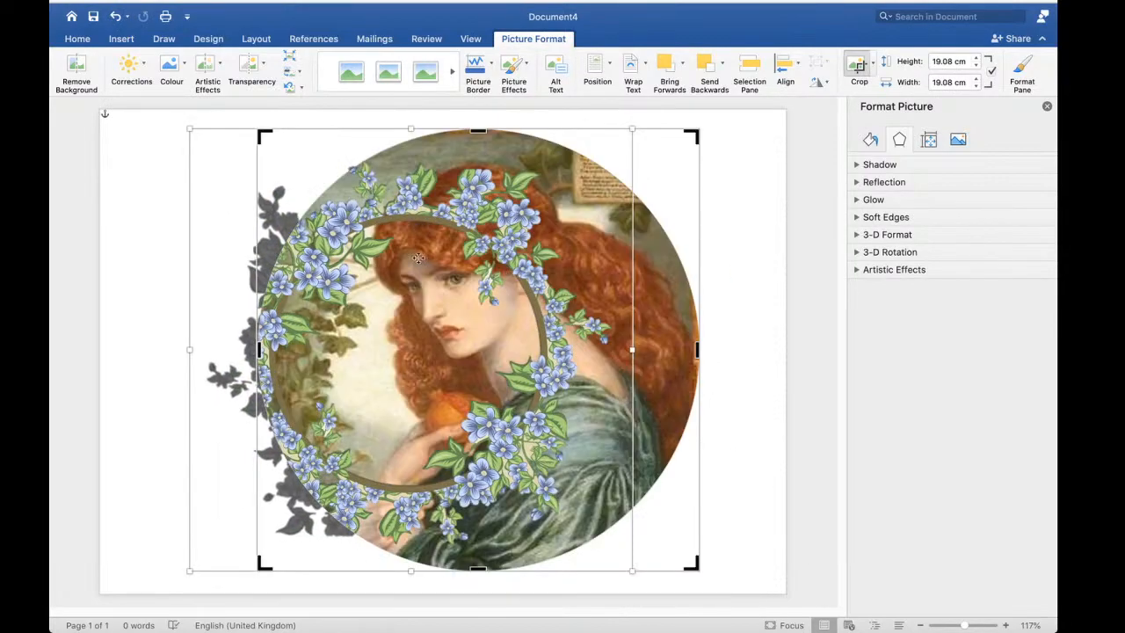
left_click_drag(519, 268, 496, 278)
left_click_drag(617, 290, 585, 301)
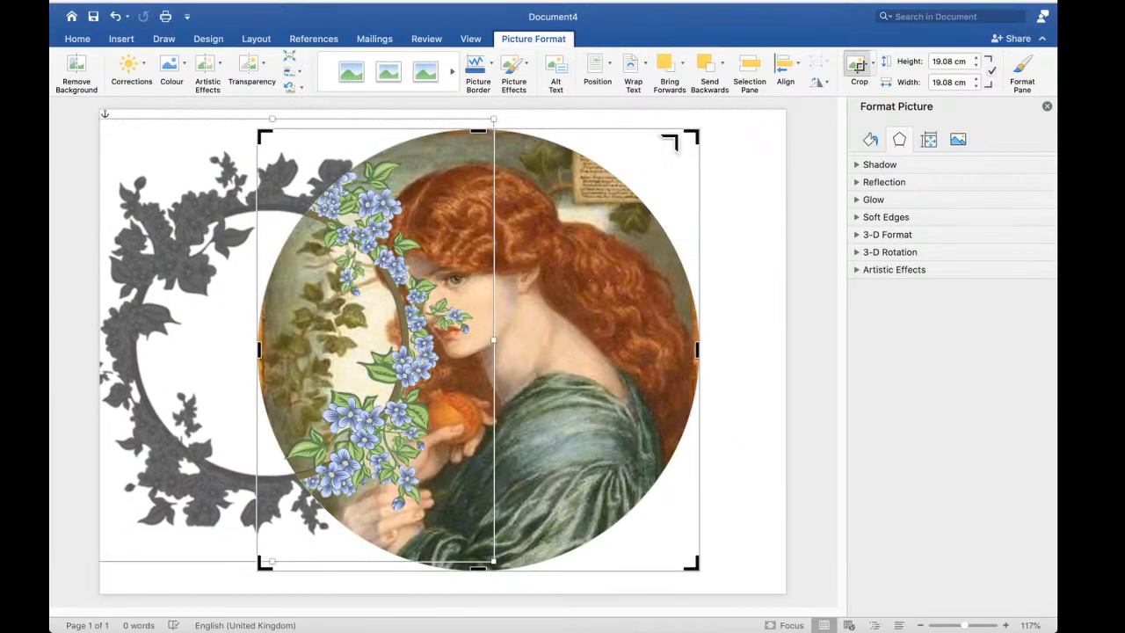
Try shrinking the round crop area from its upper-right corner and repositioning the floral frame inside it, and exit cropping
left_click_drag(690, 137, 525, 335)
left_click_drag(473, 481, 598, 477)
left_click_drag(432, 391, 706, 343)
left_click_drag(408, 367, 373, 359)
left_click_drag(617, 319, 212, 544)
left_click(729, 363)
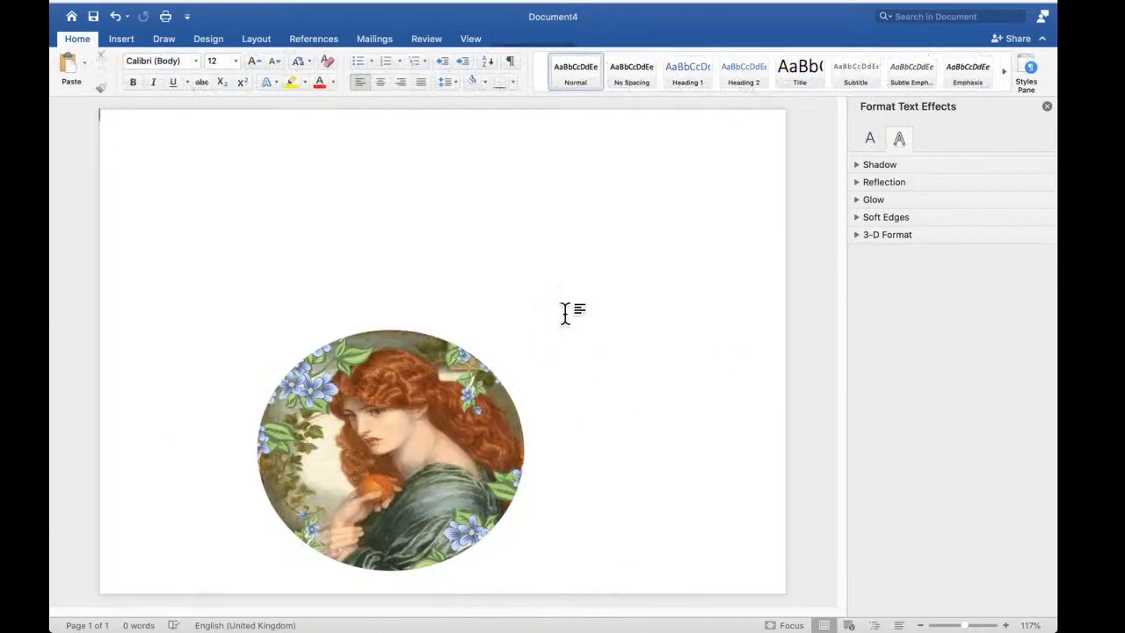
Delete the round picture, and undo the changes back to the uncropped square painting with the floral frame
left_click(463, 411)
key("Delete")
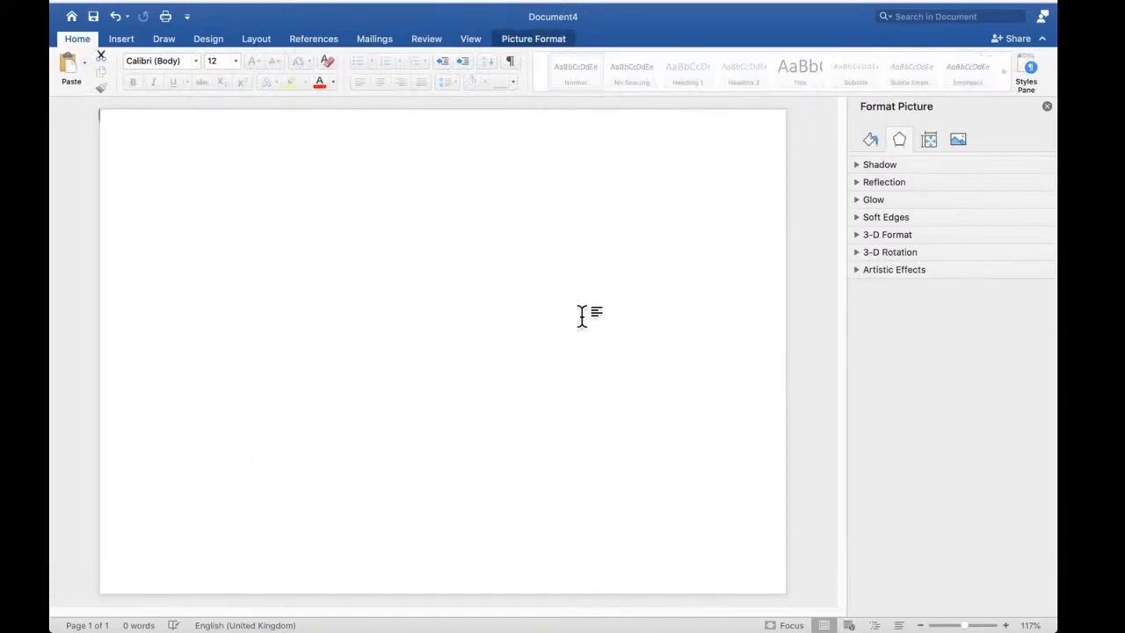
left_click(115, 19)
left_click(115, 19)
left_click(115, 19)
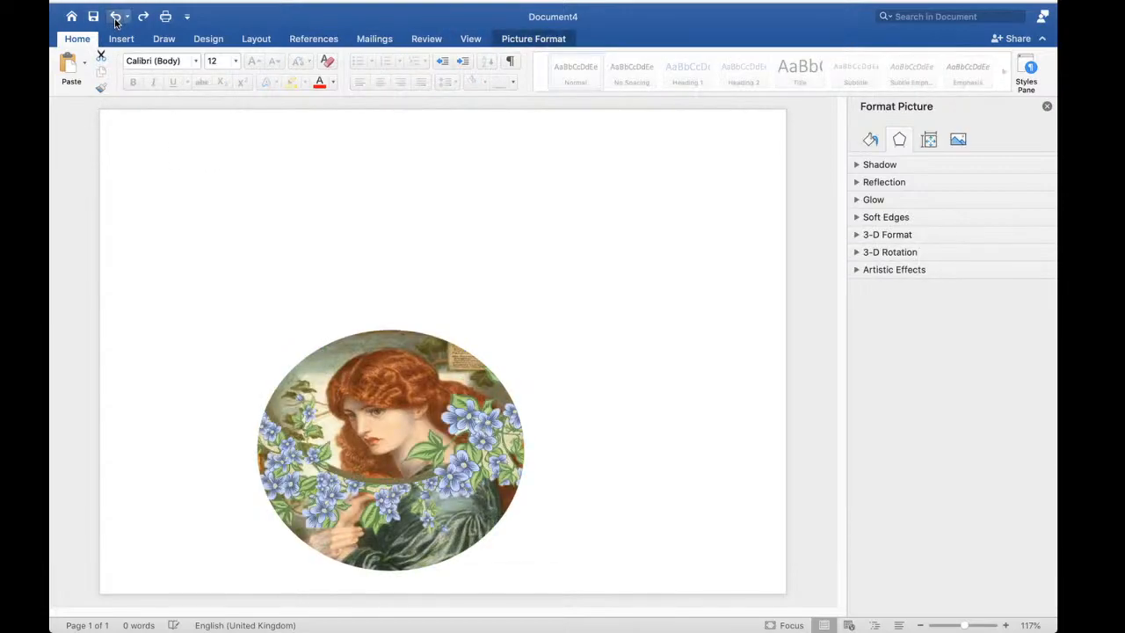
left_click(115, 19)
left_click(115, 19)
left_click(115, 19)
left_click(115, 20)
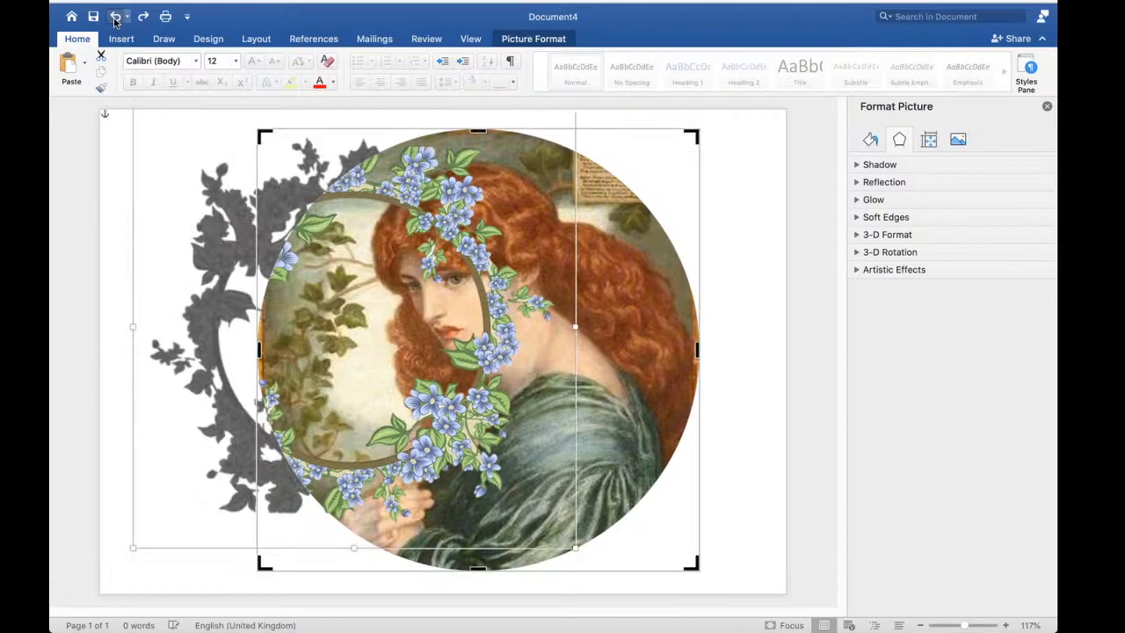
left_click(115, 19)
left_click(115, 19)
left_click(115, 20)
left_click(115, 20)
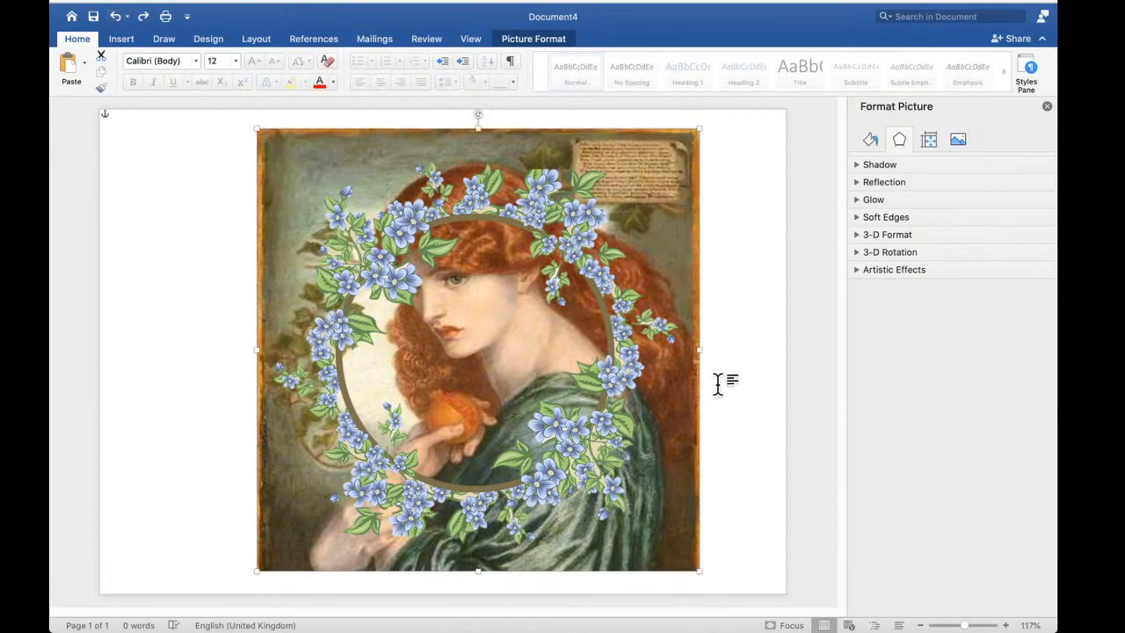
Move the square picture slightly left and up on the page, and deselect it
mouse_move(692, 414)
left_mouse_down()
mouse_move(716, 422)
mouse_move(684, 408)
left_mouse_up()
left_click_drag(619, 359, 602, 359)
left_click(778, 325)
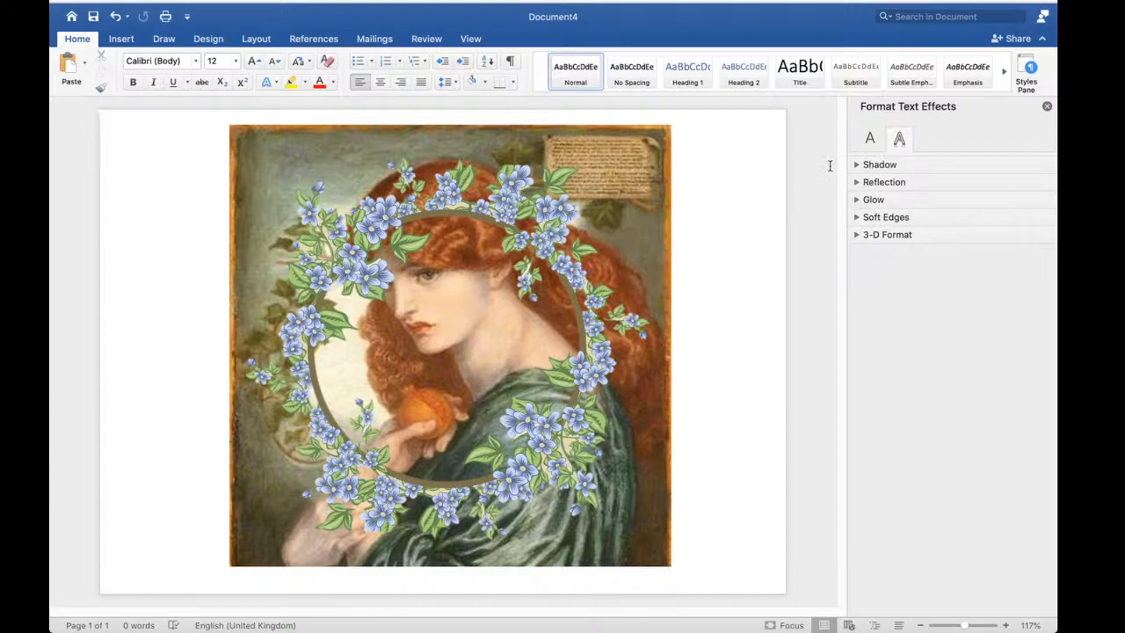
Set the floral frame graphic to No fill to remove the painting behind it, and deselect it
left_click(512, 296)
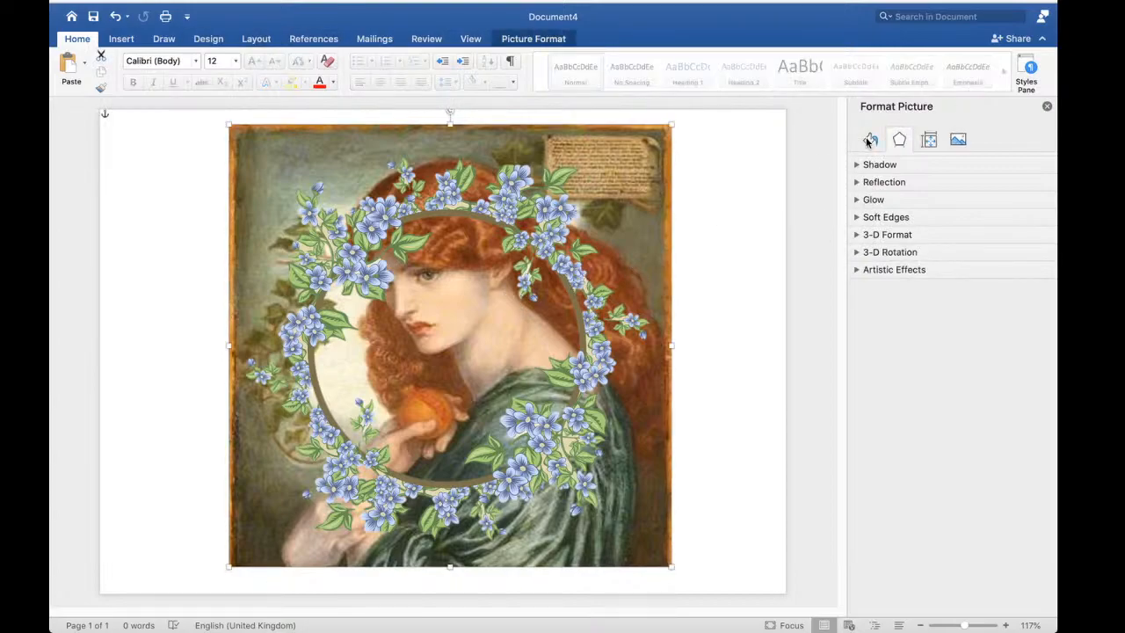
left_click(869, 141)
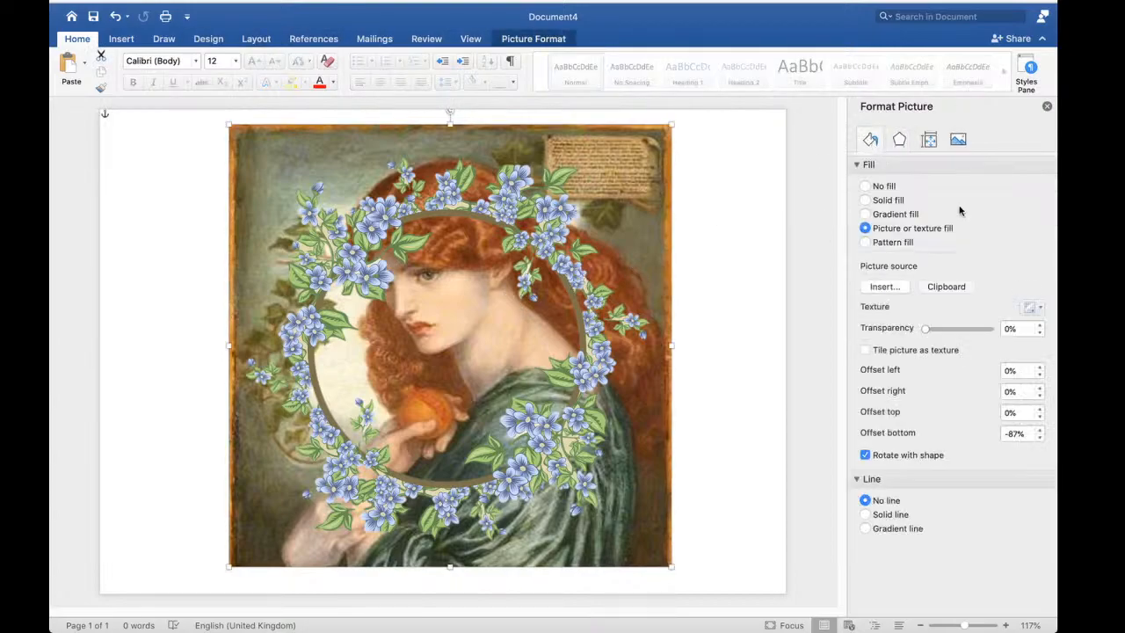
left_click(866, 200)
left_click(865, 186)
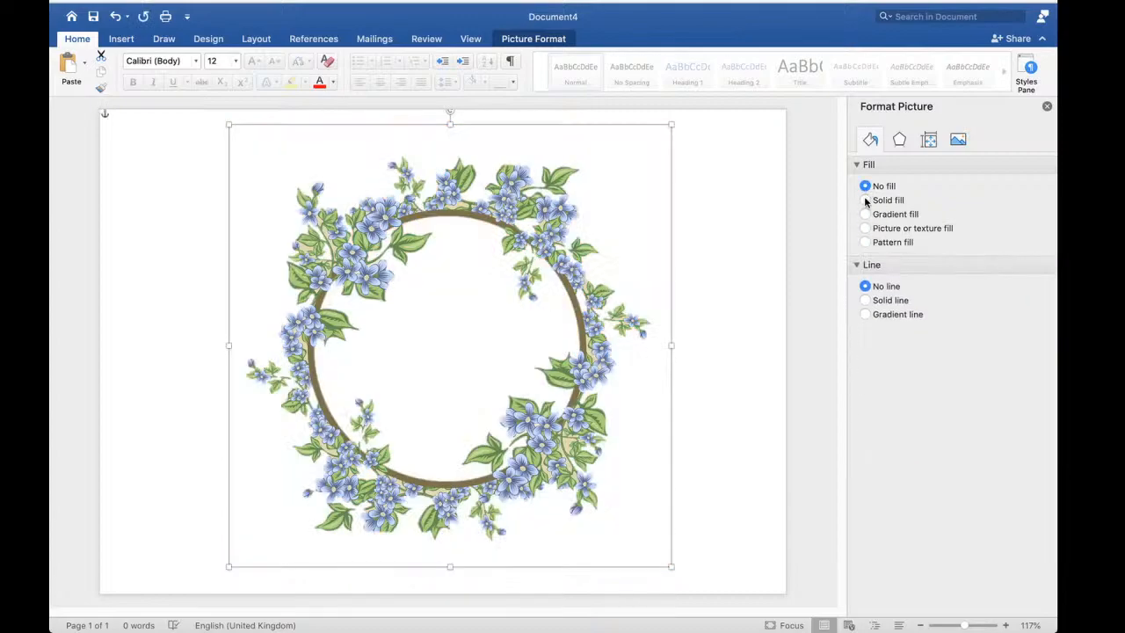
left_click(759, 382)
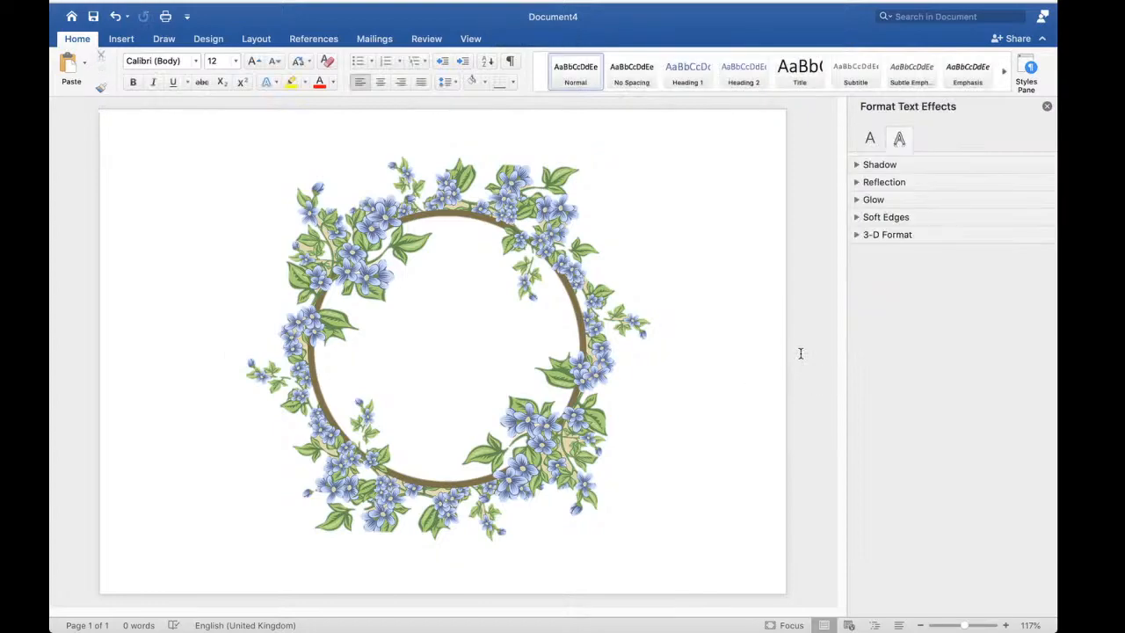
Browse the demo images folder for a picture to insert, previewing IMG_1146.JPG and Bird 3.jpg
left_click(122, 40)
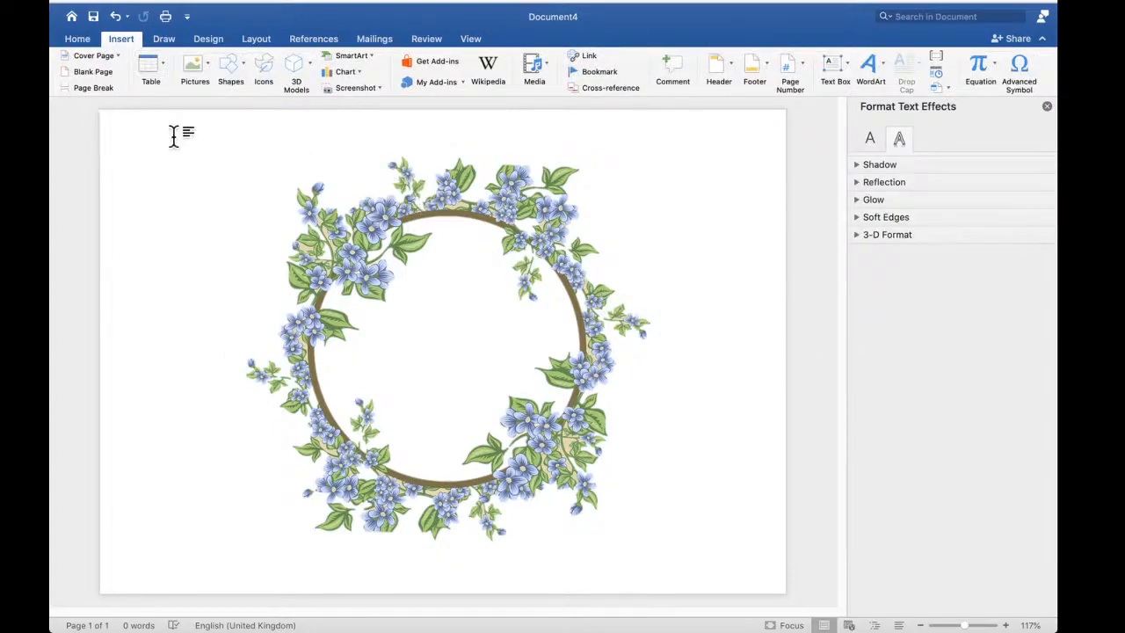
left_click(206, 71)
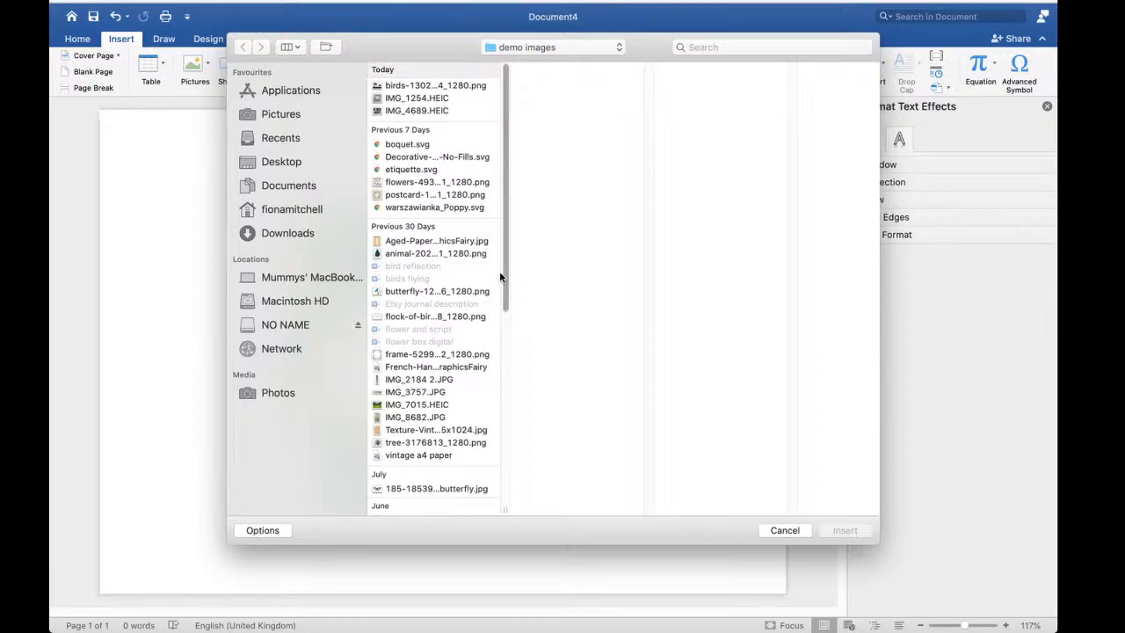
left_click_drag(498, 278, 528, 519)
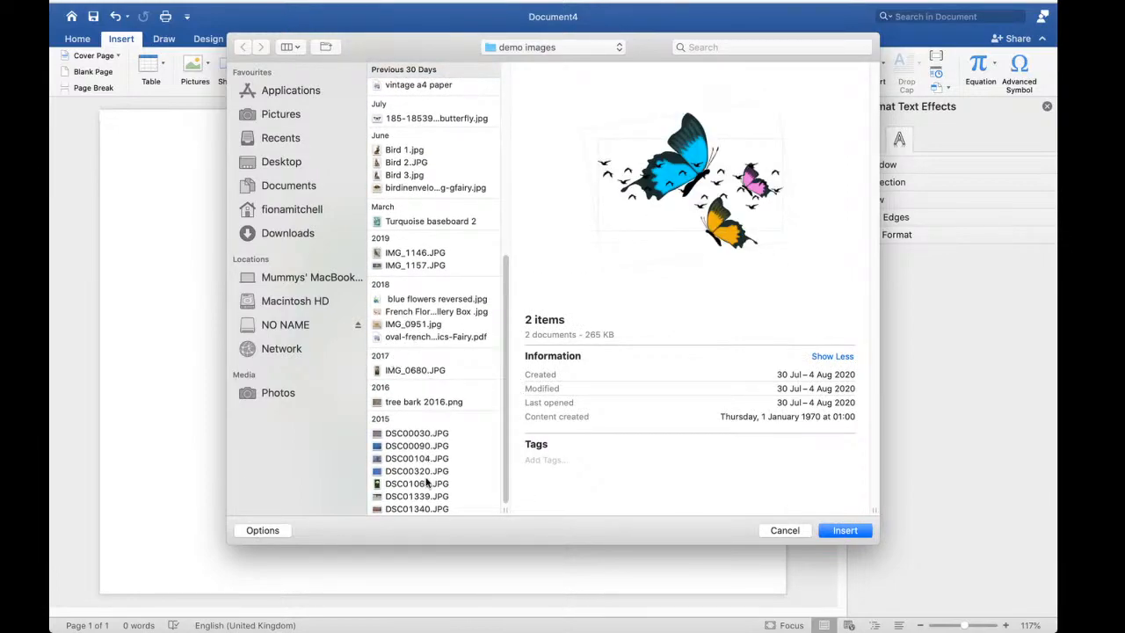
left_click(411, 265)
left_click(410, 253)
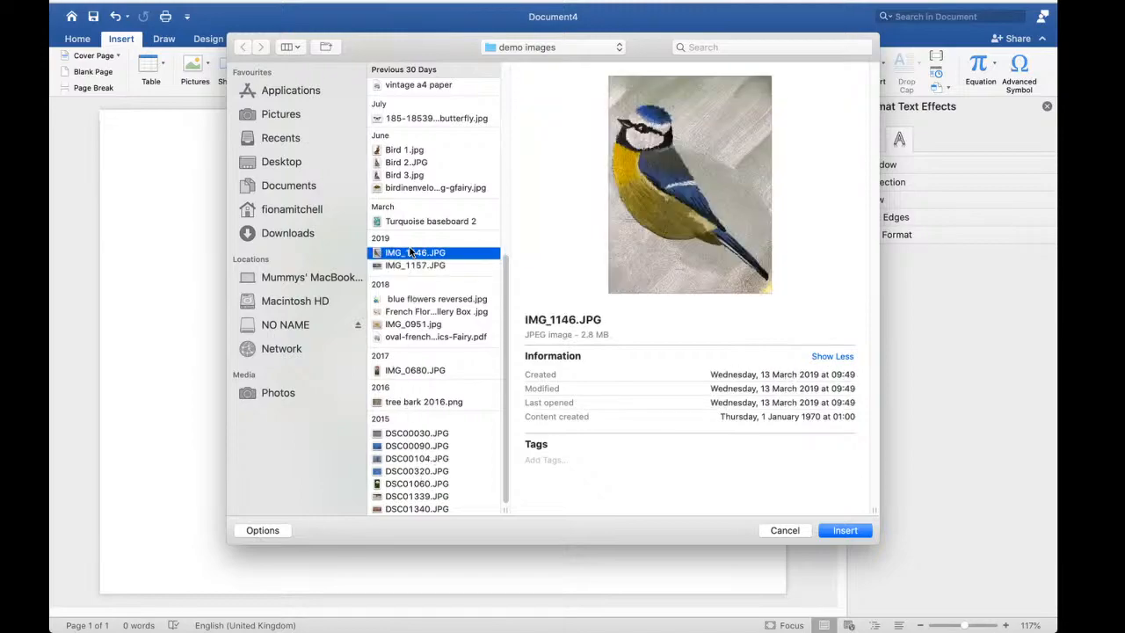
left_click(399, 176)
scroll(486, 277, "up", 1)
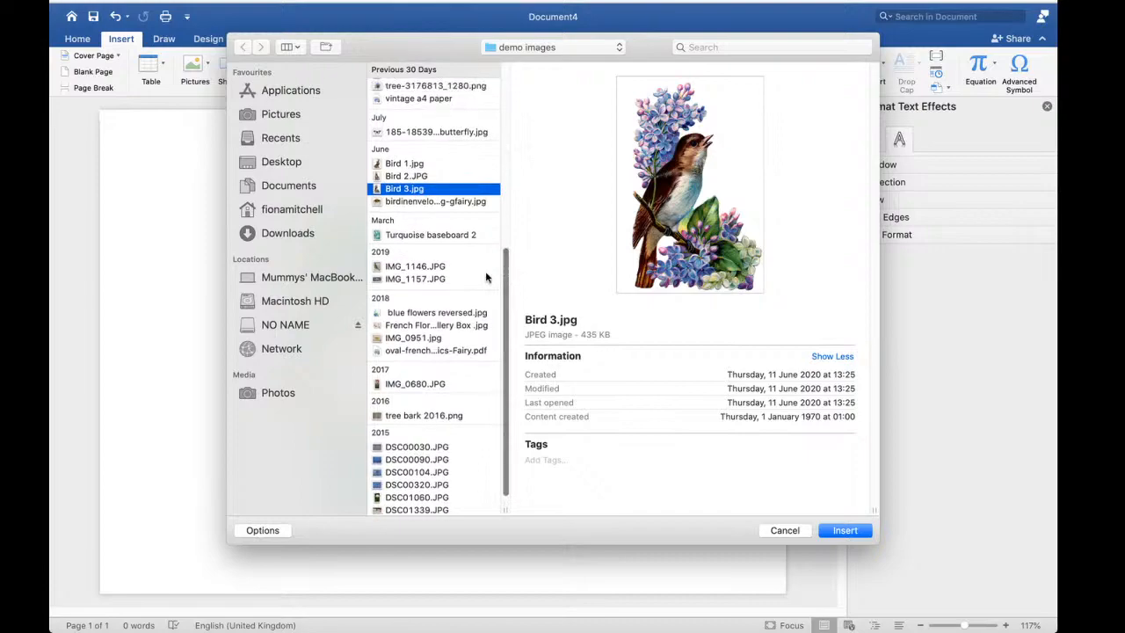
scroll(493, 291, "up", 5)
scroll(521, 167, "up", 2)
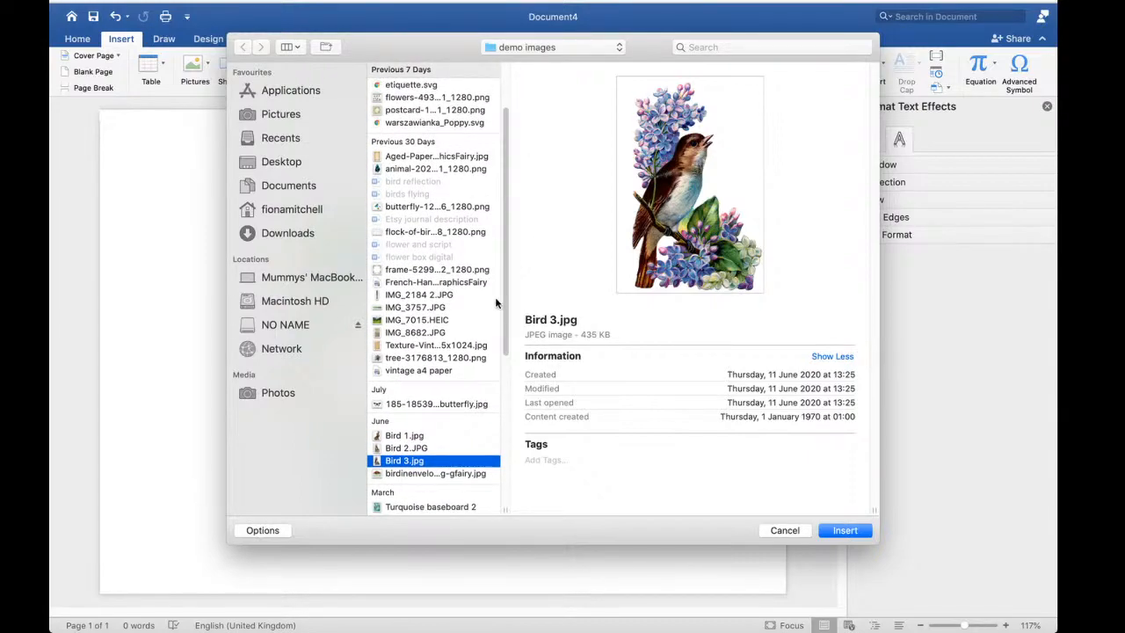
Preview images from the previous 30 days, including IMG_7015.HEIC, vintage a4 paper, the flock of birds and the butterflies
left_click(442, 283)
left_click(434, 296)
left_click(436, 320)
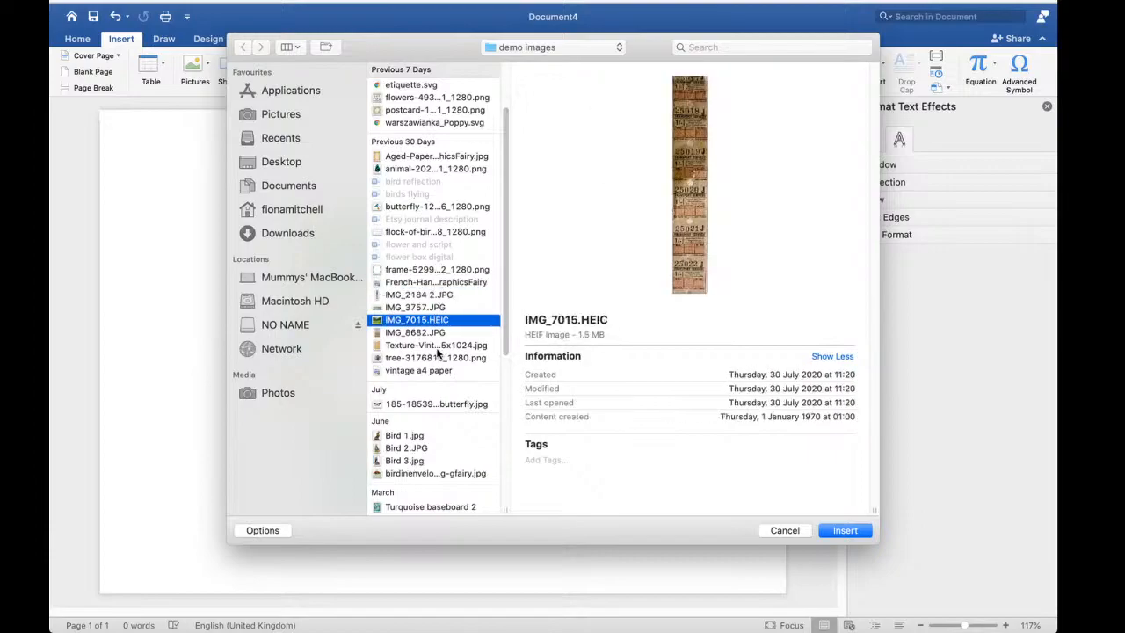
left_click(437, 347)
left_click(428, 359)
left_click(430, 370)
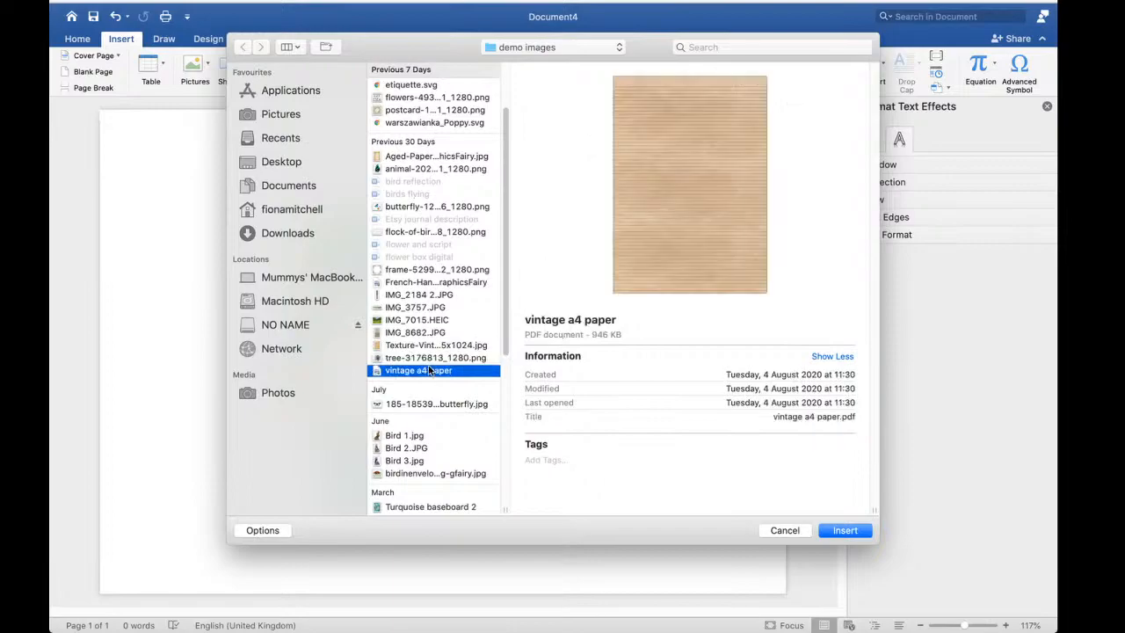
left_click(418, 231)
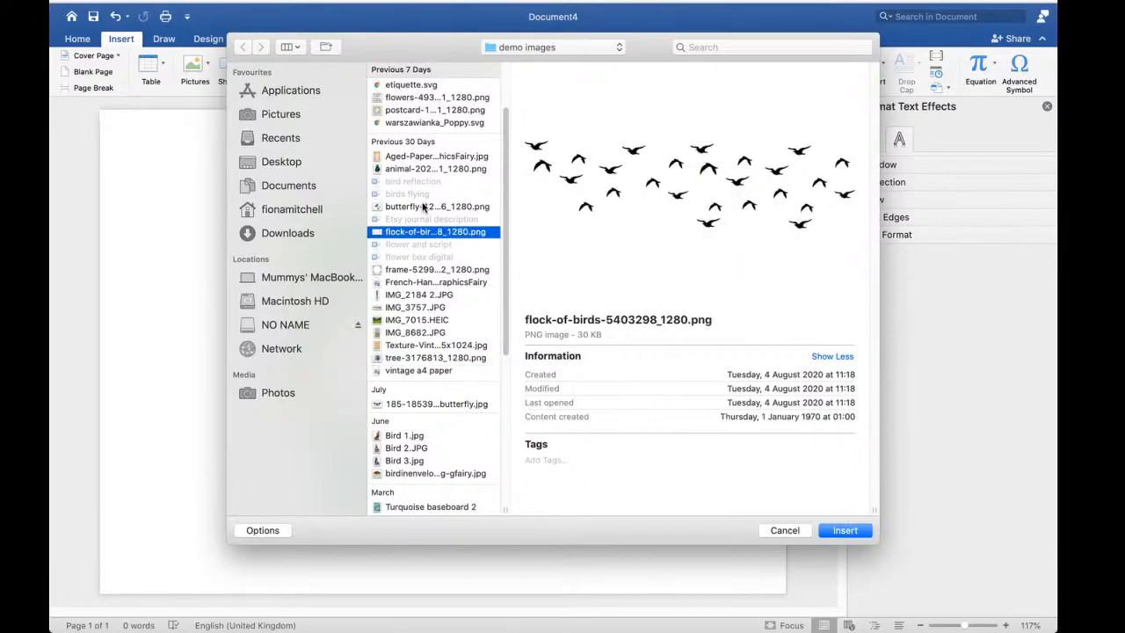
left_click(423, 206)
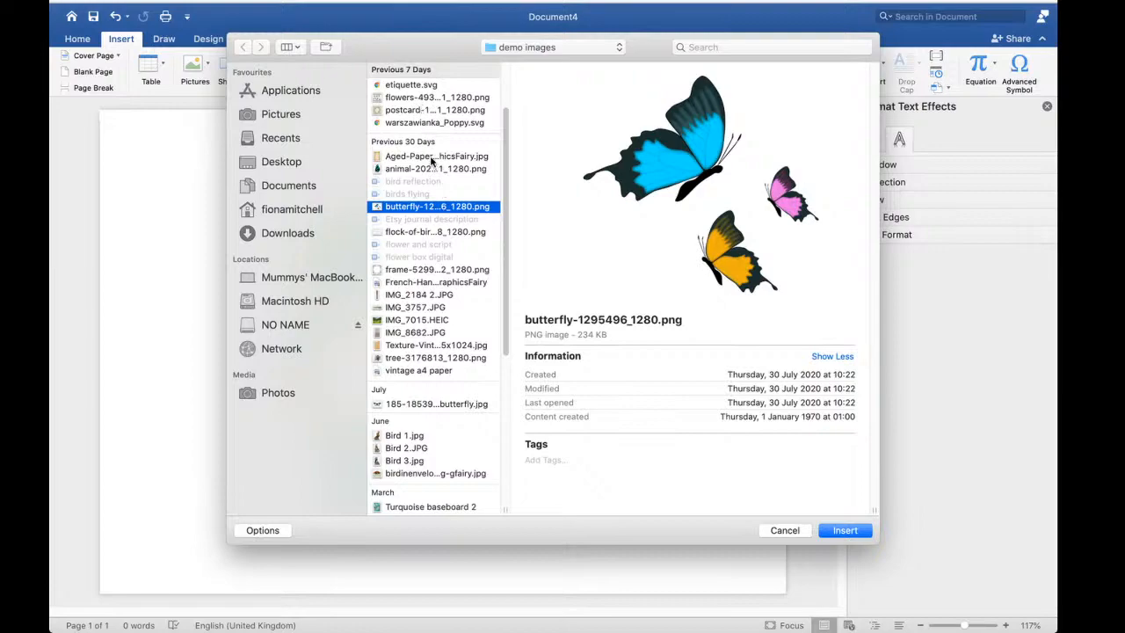
Preview more recent images, from the aged paper through the frame and the French handwriting to IMG_3757.JPG
left_click(431, 158)
left_click(432, 168)
left_click(444, 207)
left_click(445, 270)
left_click(443, 282)
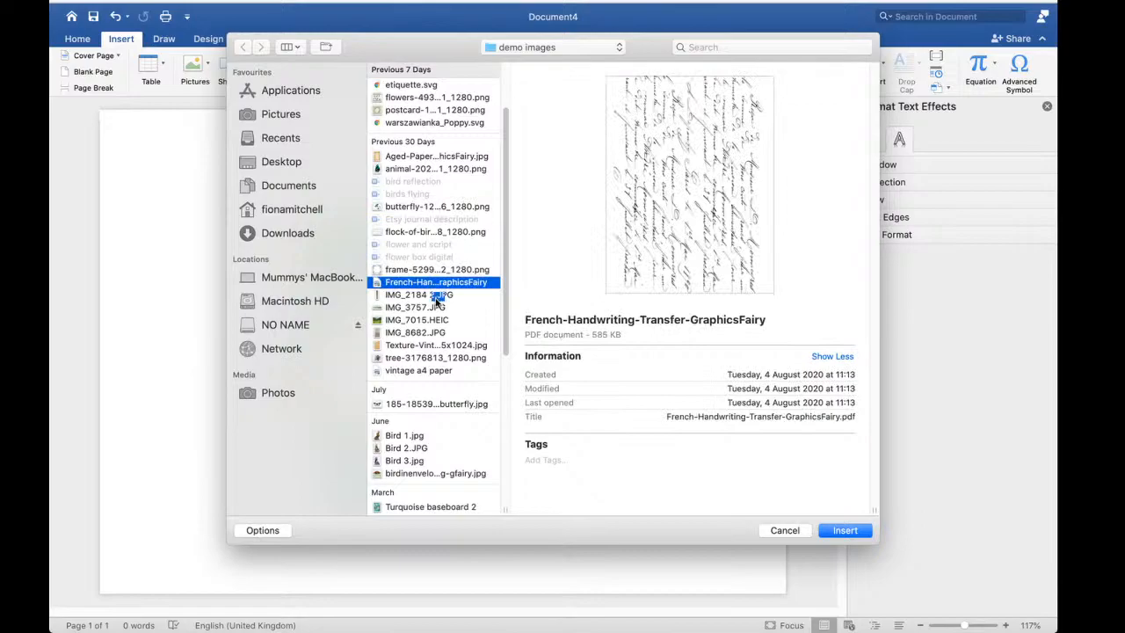
left_click(435, 296)
left_click(434, 308)
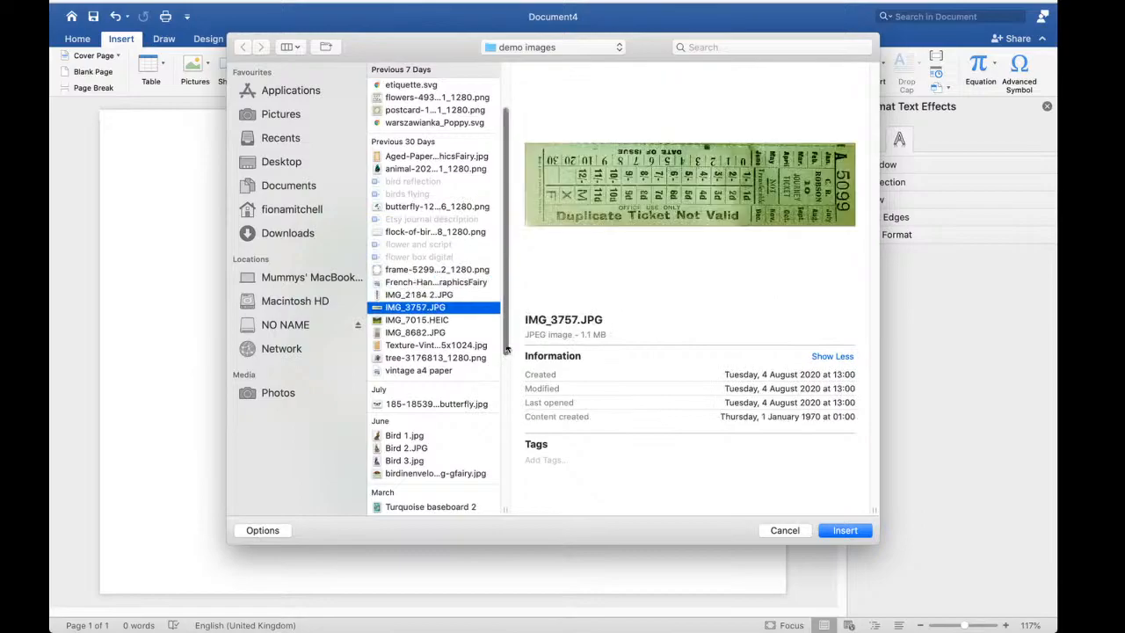
Preview the 2015 photos from DSC01340.JPG up to DSC00030.JPG
scroll(423, 498, "down", 5)
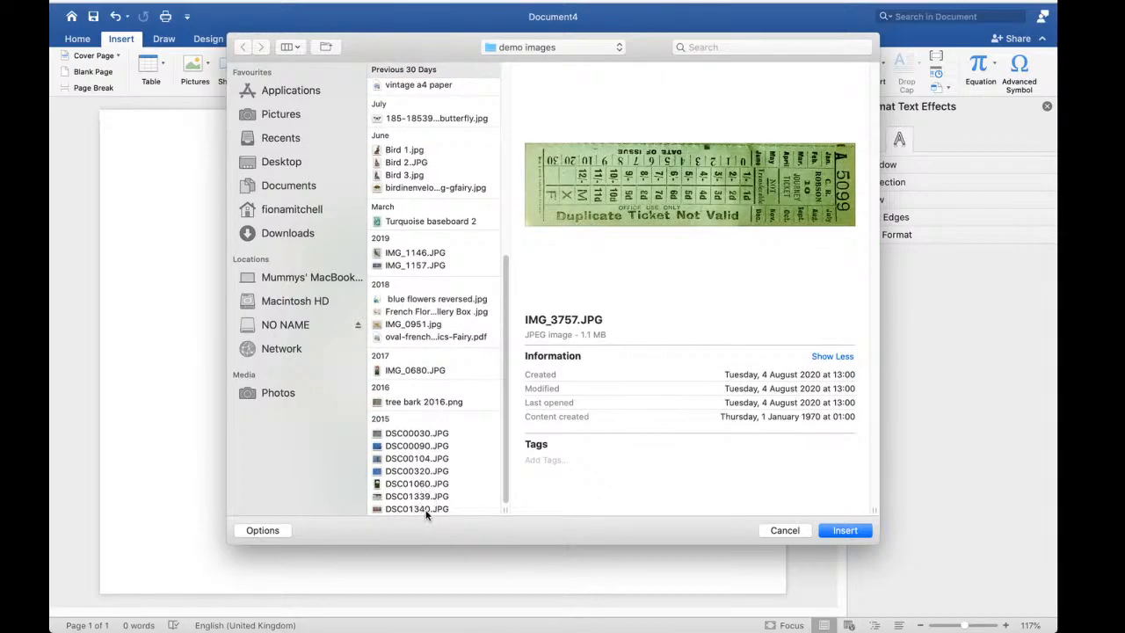
left_click(425, 510)
left_click(424, 497)
left_click(419, 483)
left_click(417, 471)
left_click(416, 458)
left_click(417, 446)
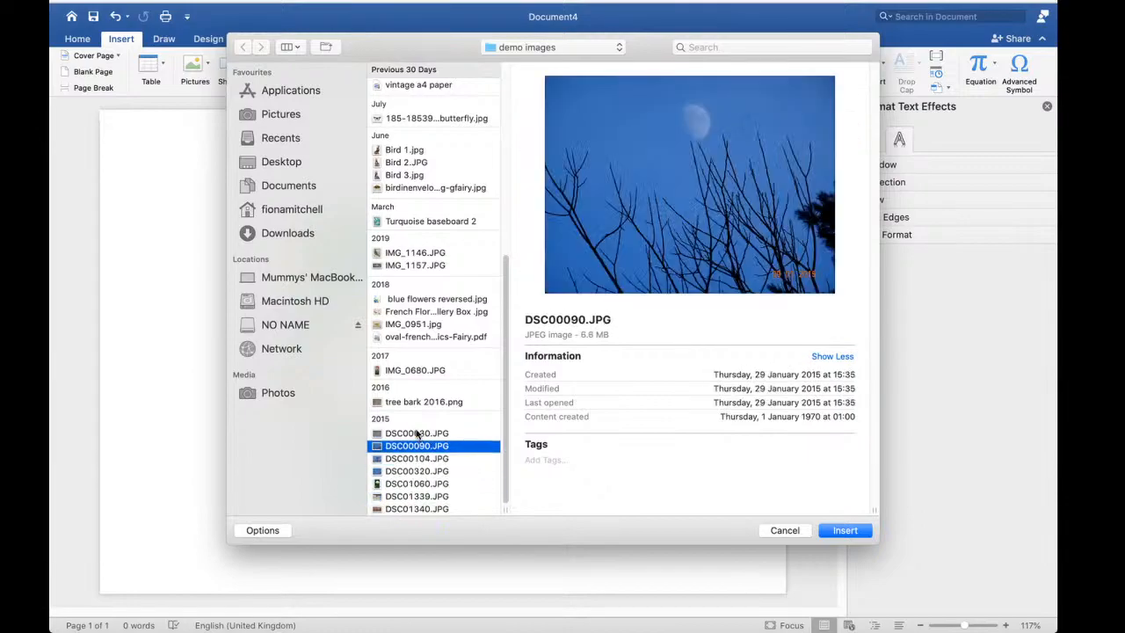
left_click(416, 433)
Preview the images dated 2018 to July, including the oval French labels, blue flowers reversed.jpg, IMG_1146.JPG and Bird 3.jpg
left_click(418, 337)
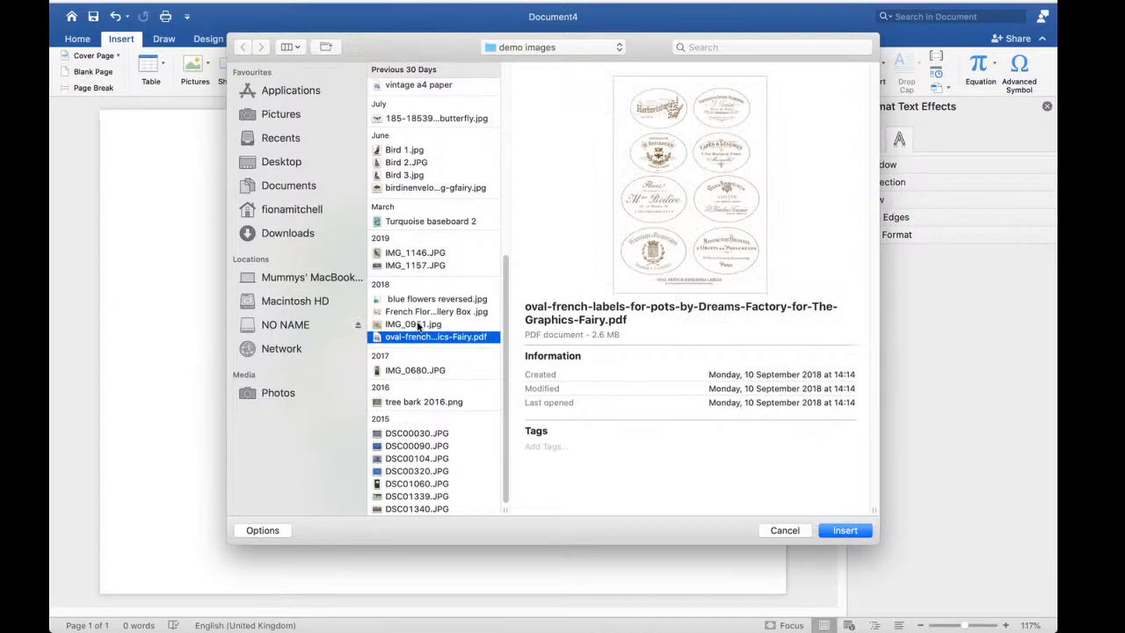
left_click(418, 325)
left_click(418, 312)
left_click(419, 300)
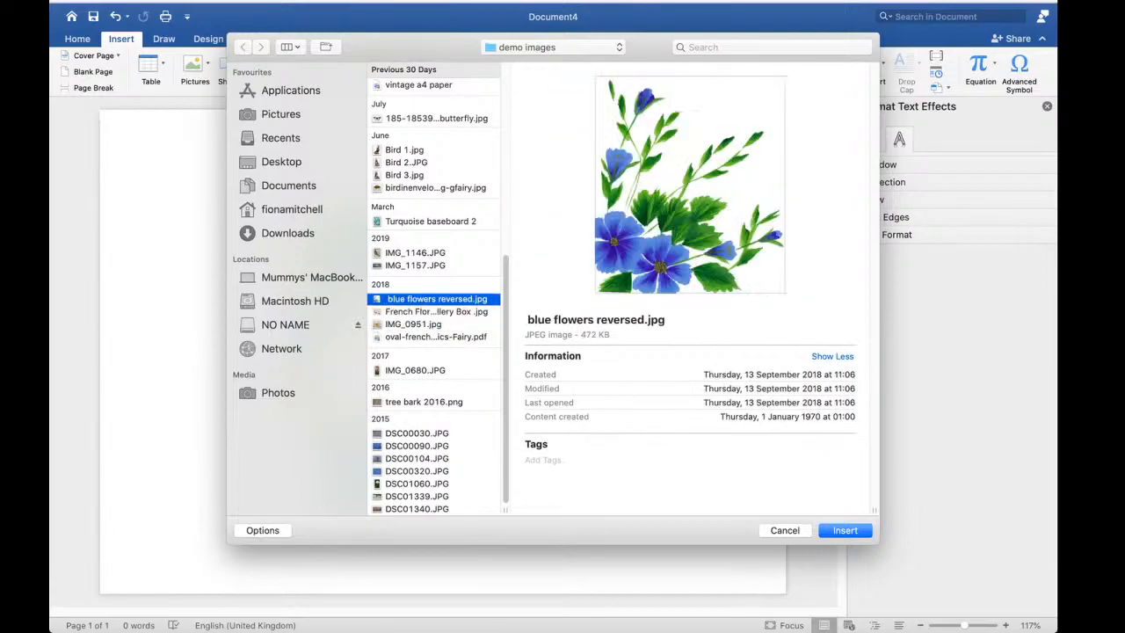
left_click(419, 265)
left_click(419, 253)
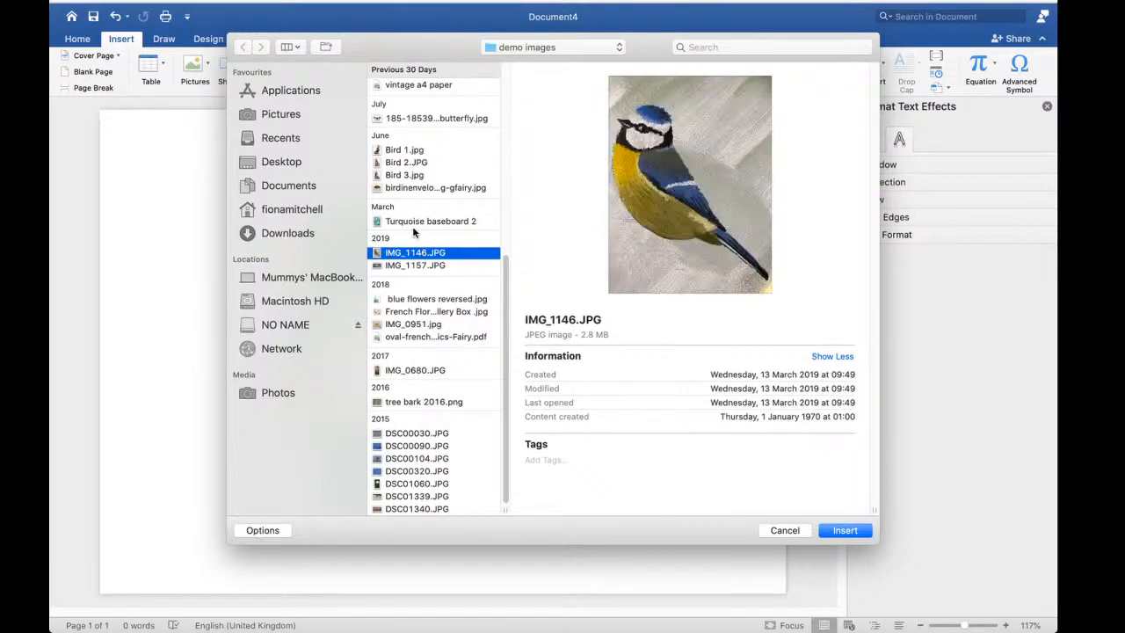
left_click(415, 221)
left_click(413, 186)
left_click(415, 175)
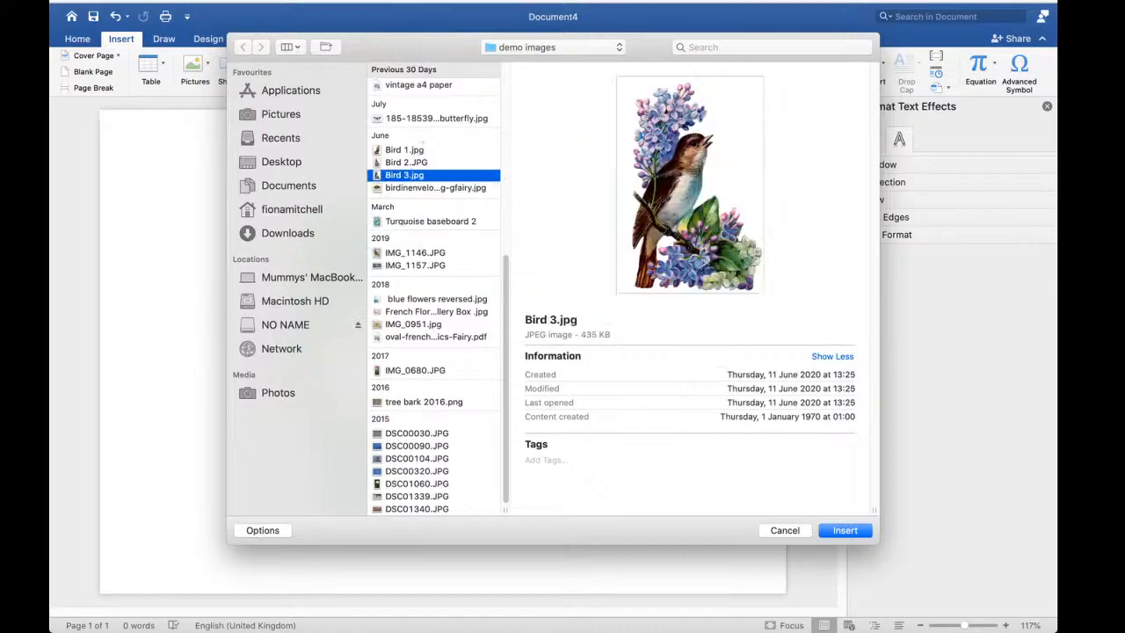
left_click(428, 119)
Preview the images from the previous 30 days, from the vintage texture and tree through IMG_2184 2.JPG to the flock of birds
left_click_drag(505, 304, 514, 198)
left_click(428, 261)
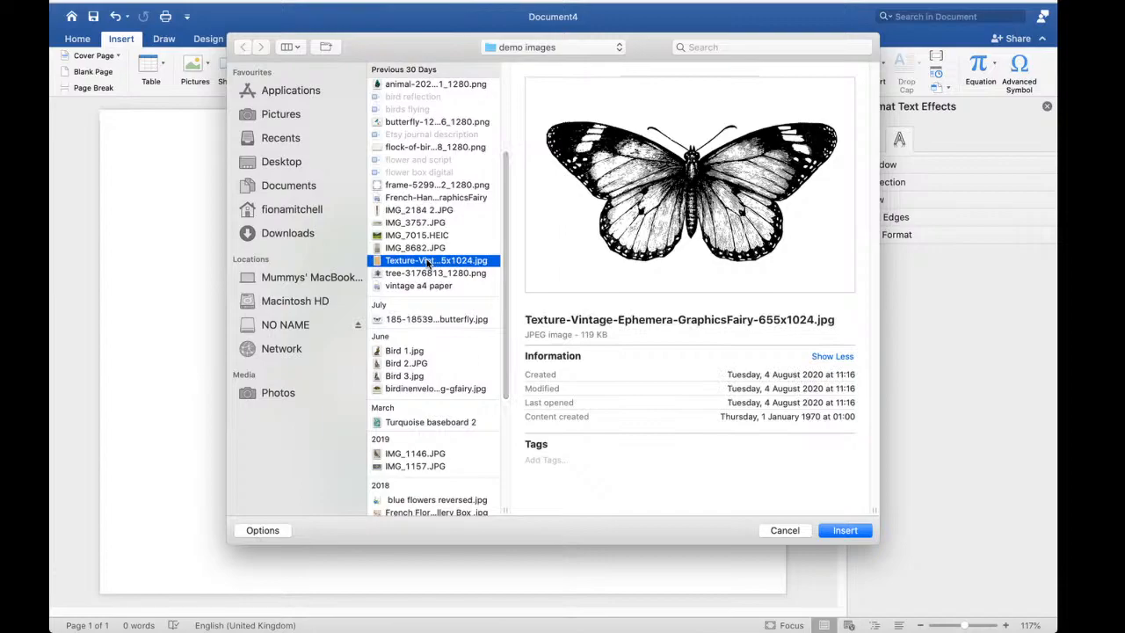
left_click(431, 273)
left_click(418, 236)
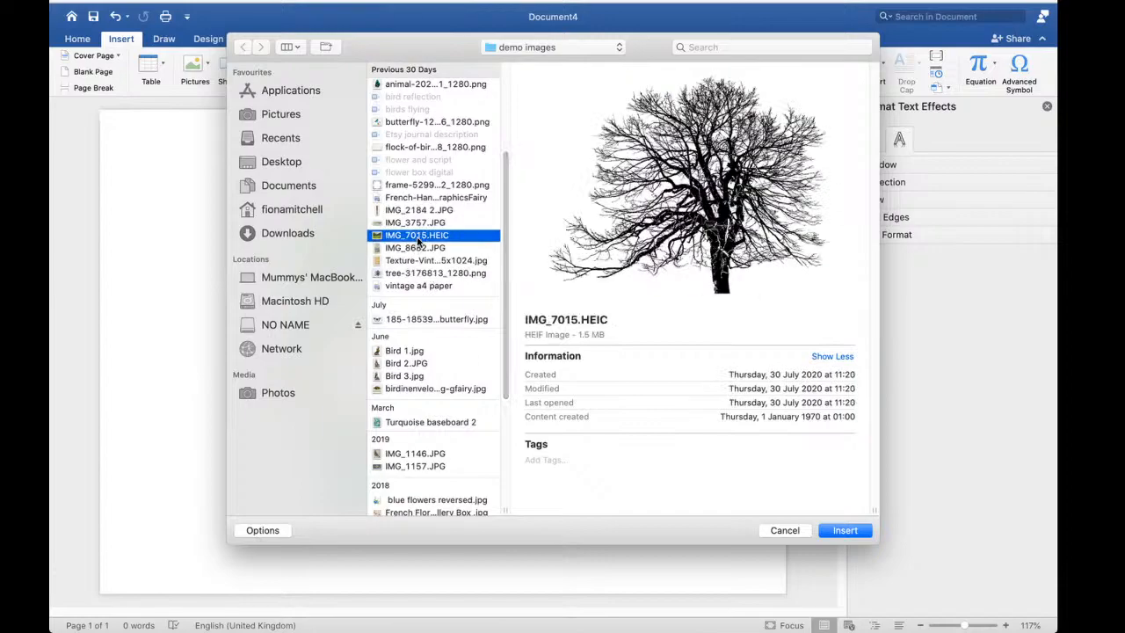
left_click(420, 249)
left_click(429, 213)
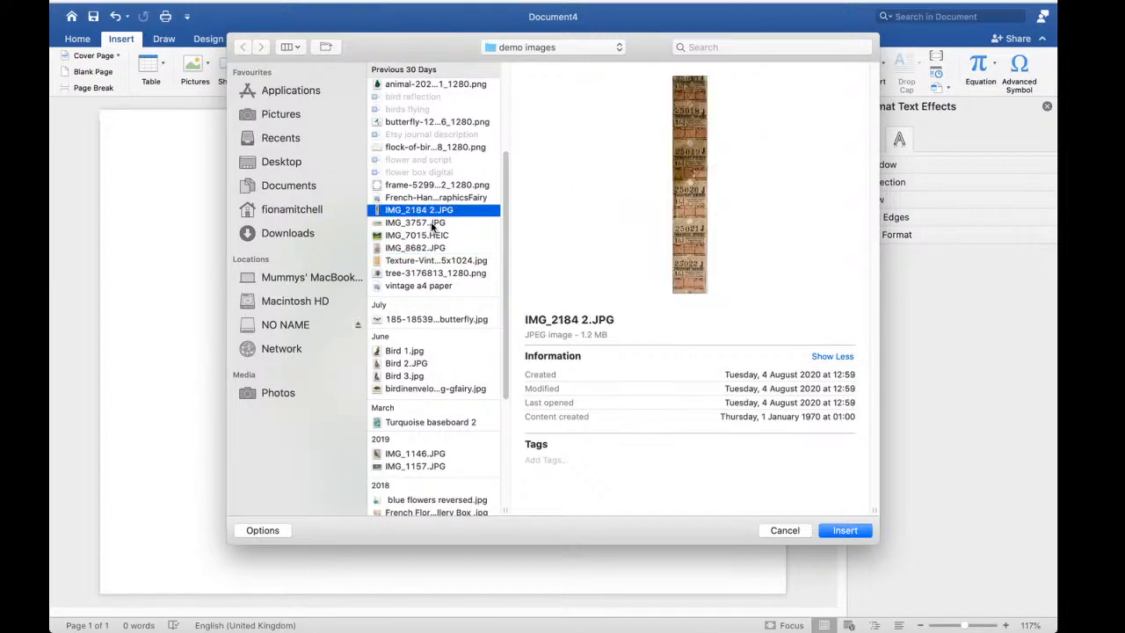
left_click(431, 224)
left_click(431, 198)
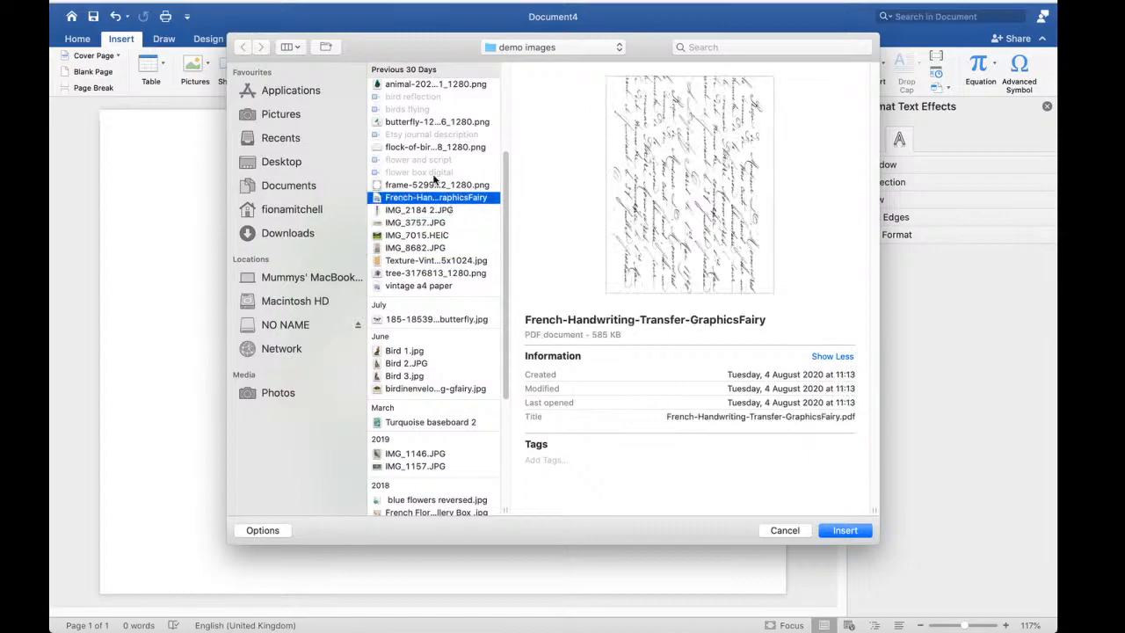
left_click(434, 185)
left_click(431, 147)
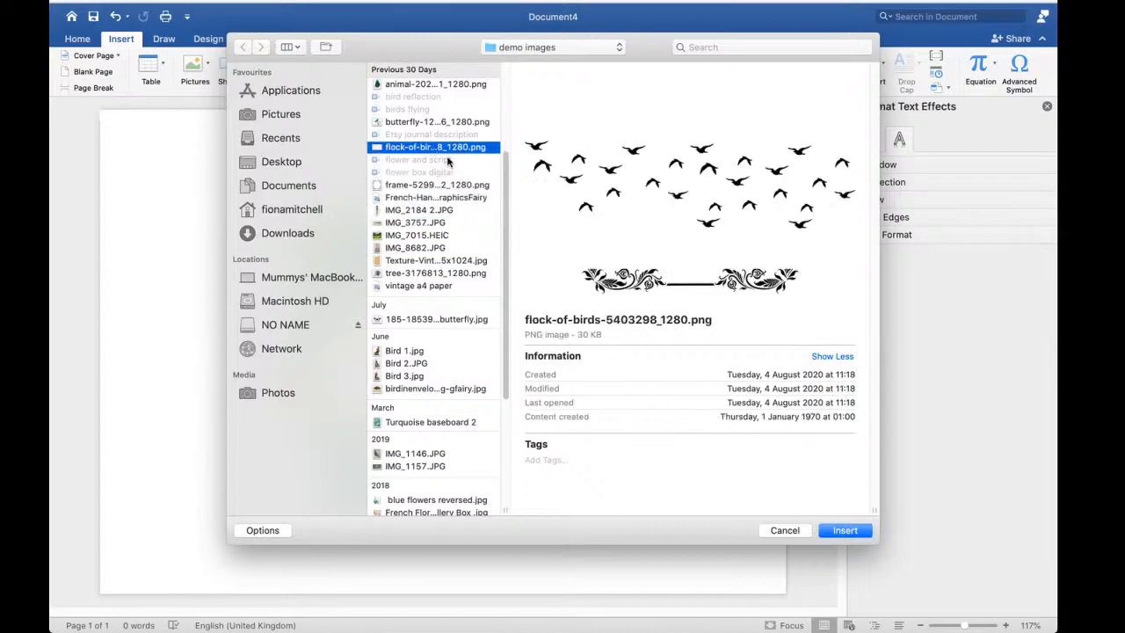
Preview the newest images, from the aged paper through the floral postcard and boquet.svg to birds-1302194_1280.png
scroll(450, 163, "up", 5)
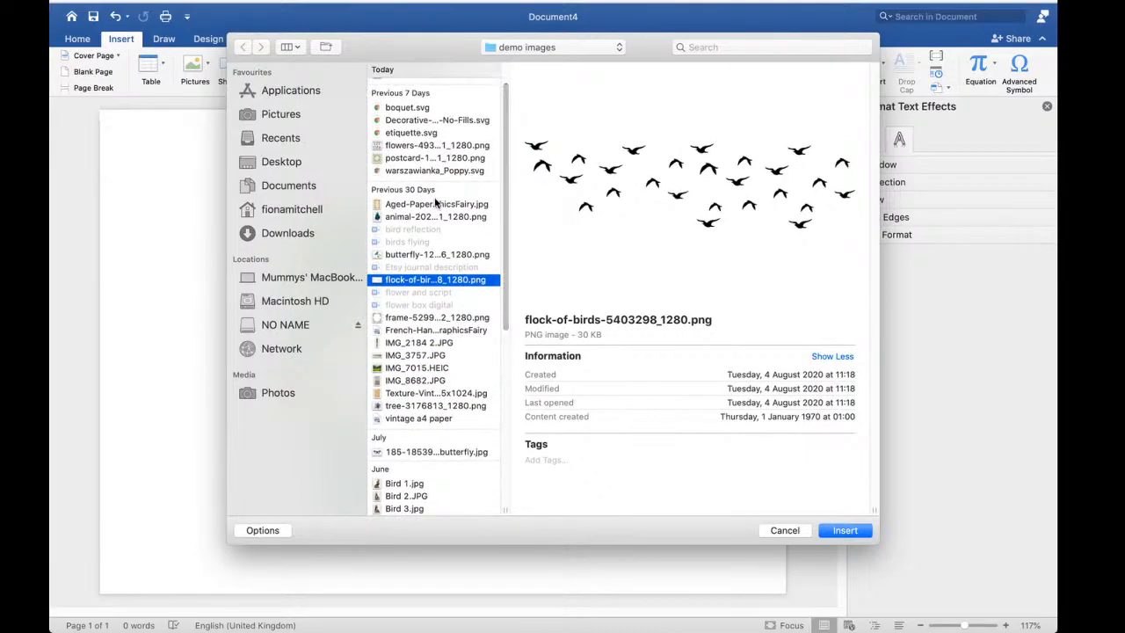
left_click(444, 204)
left_click(457, 173)
left_click(452, 159)
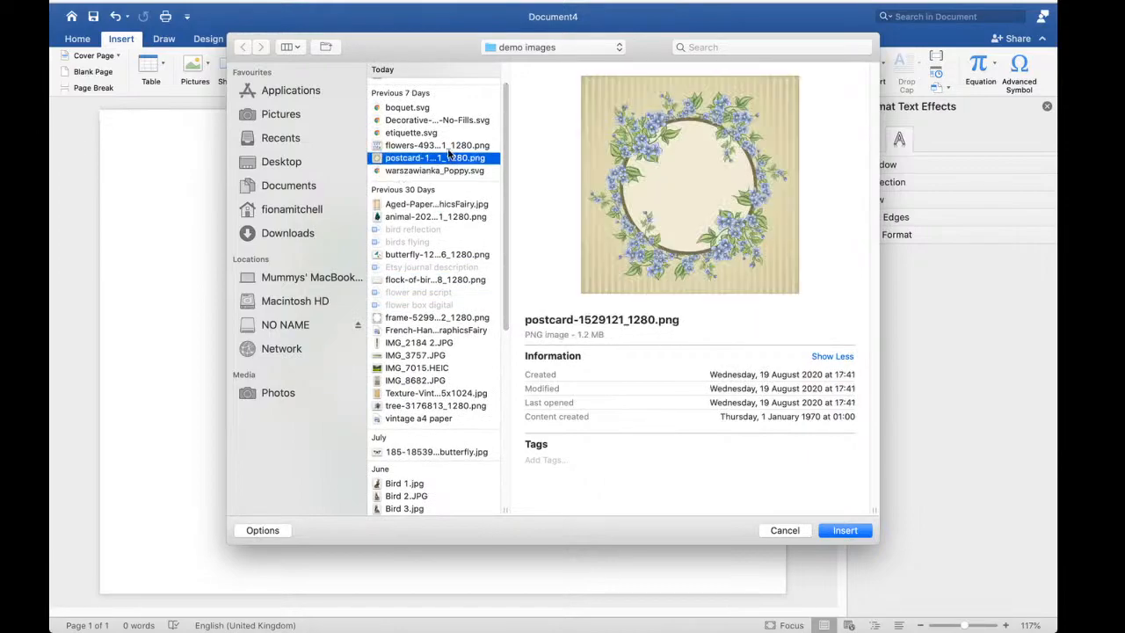
left_click(451, 146)
left_click(423, 133)
left_click(431, 107)
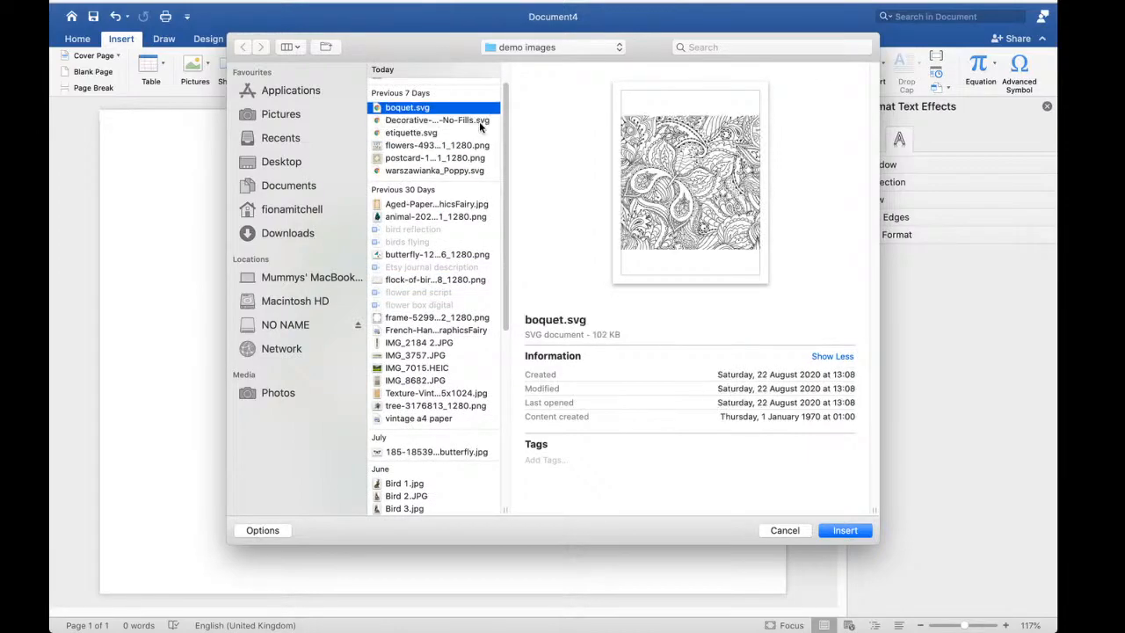
scroll(505, 149, "up", 2)
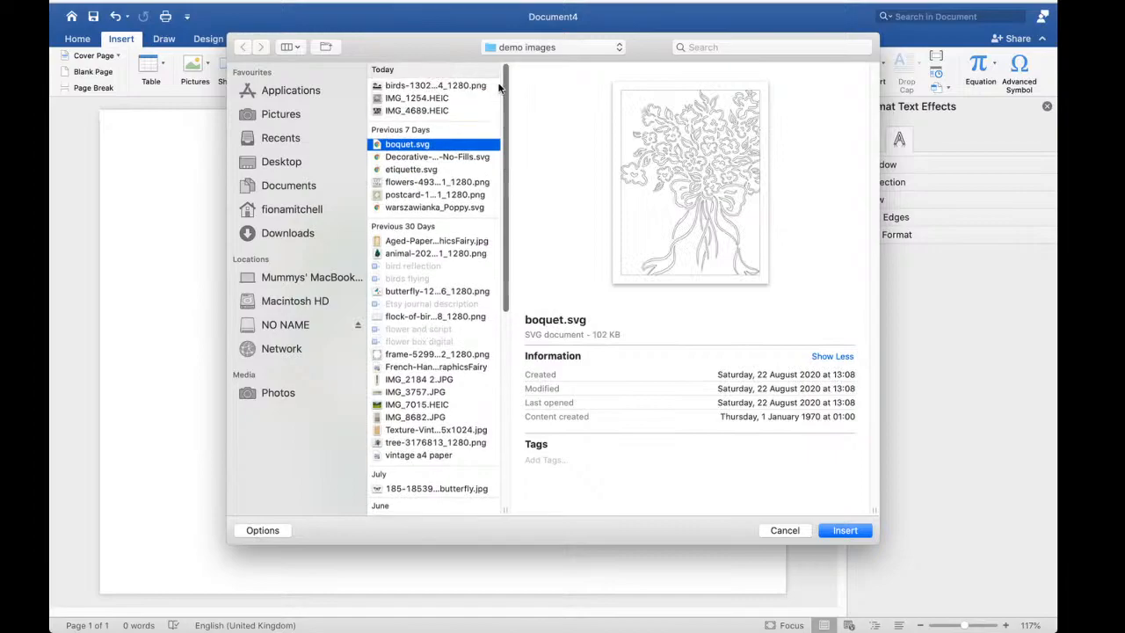
left_click(437, 97)
left_click(434, 110)
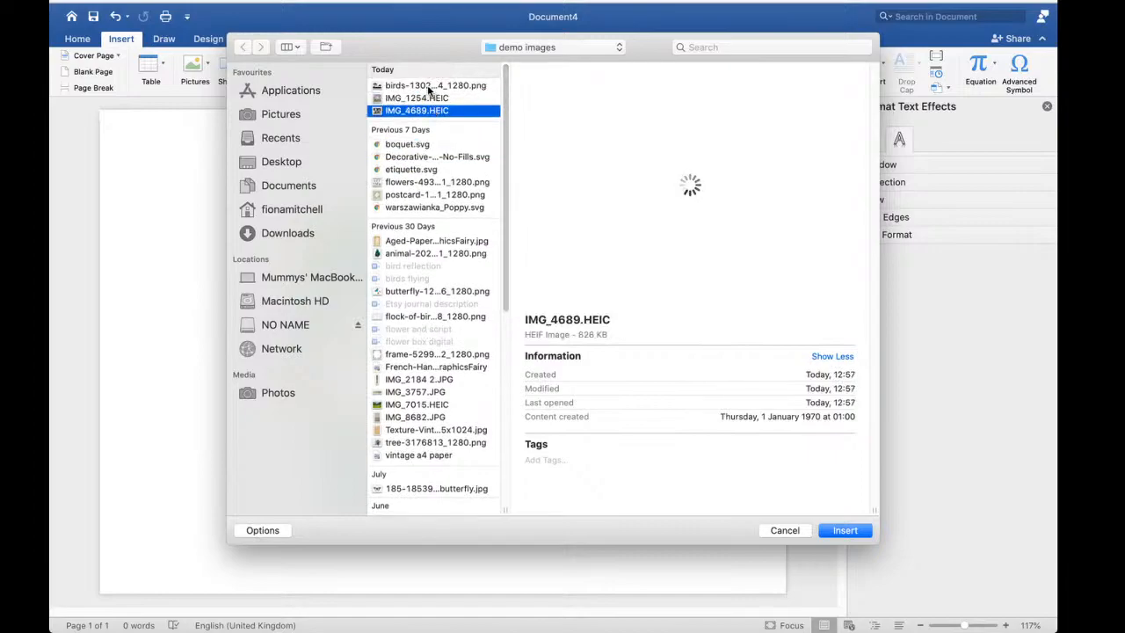
left_click(429, 87)
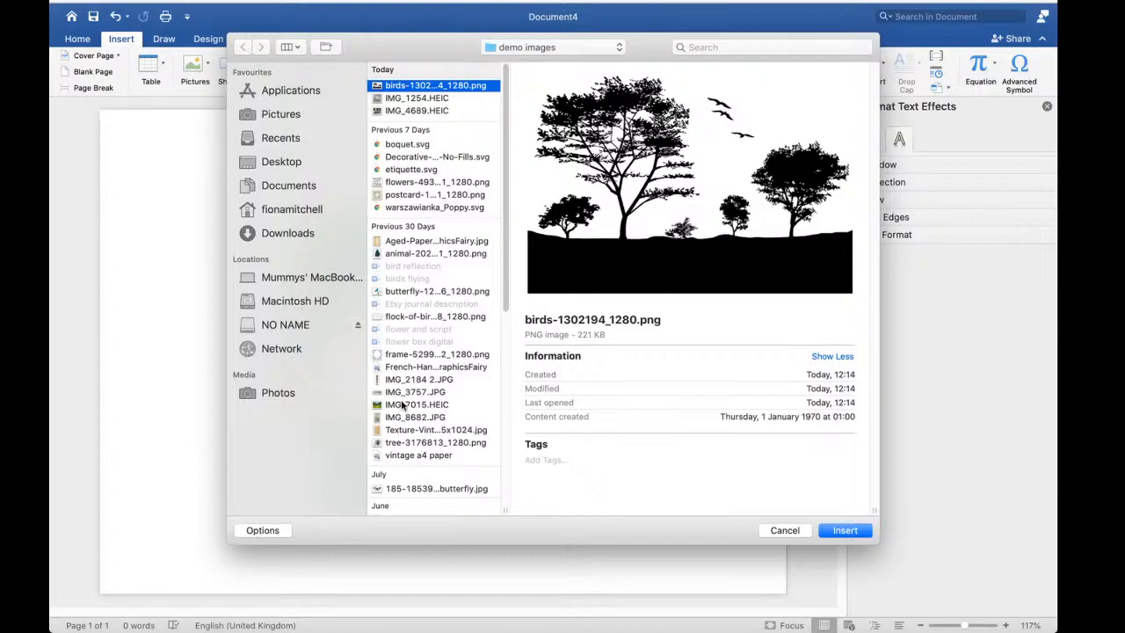
Insert the painting IMG_0680.JPG from the demo images folder into the document
scroll(433, 290, "down", 10)
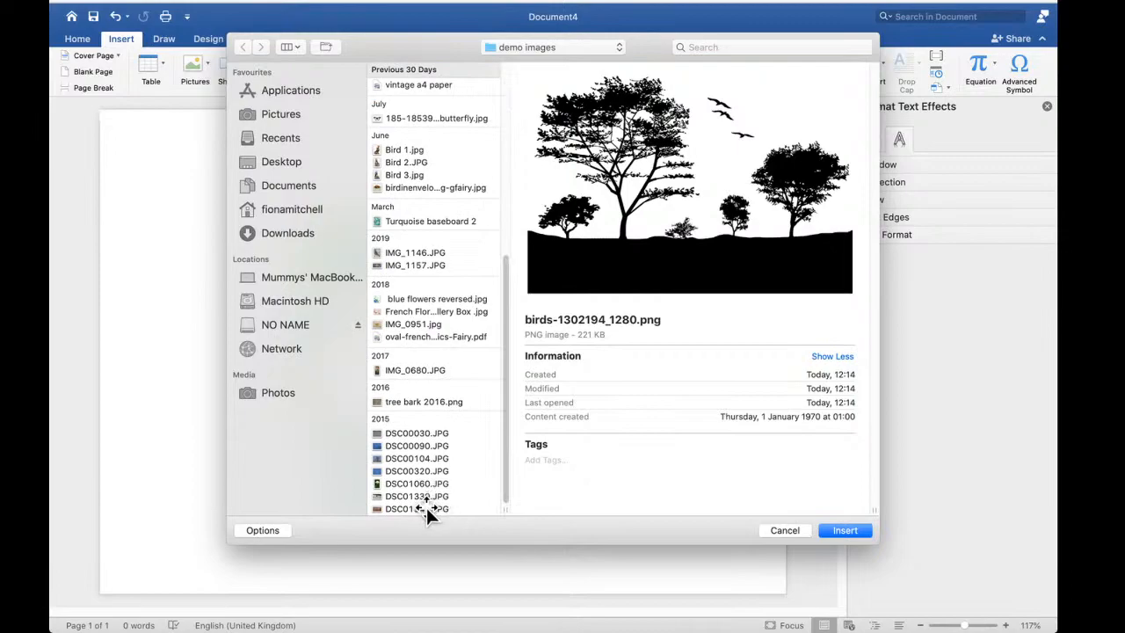
left_click(431, 371)
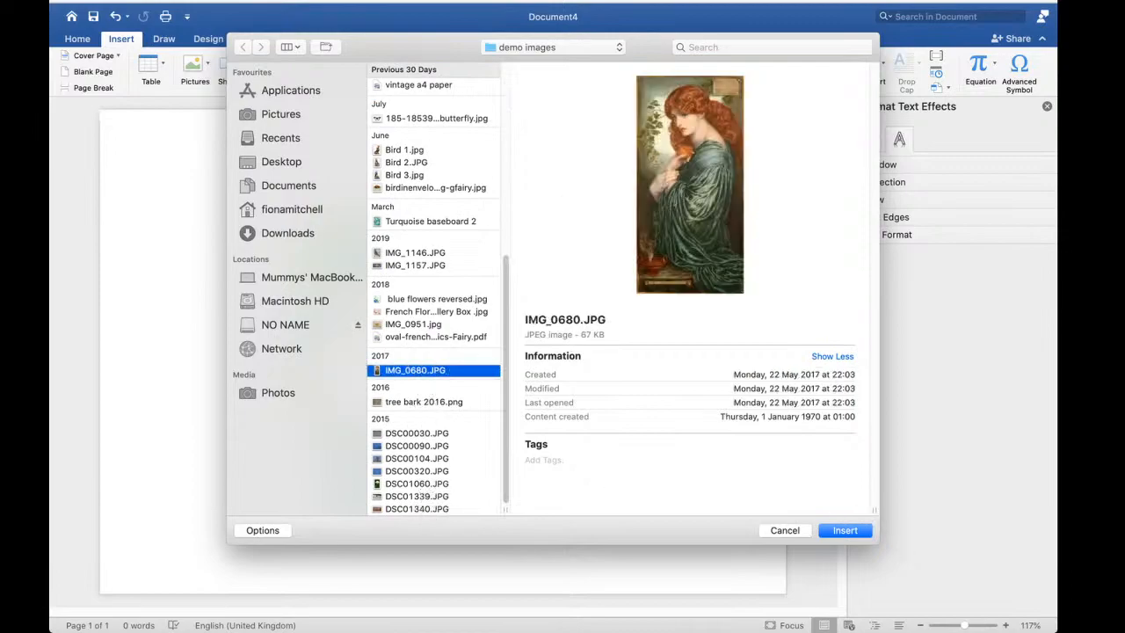
left_click(852, 533)
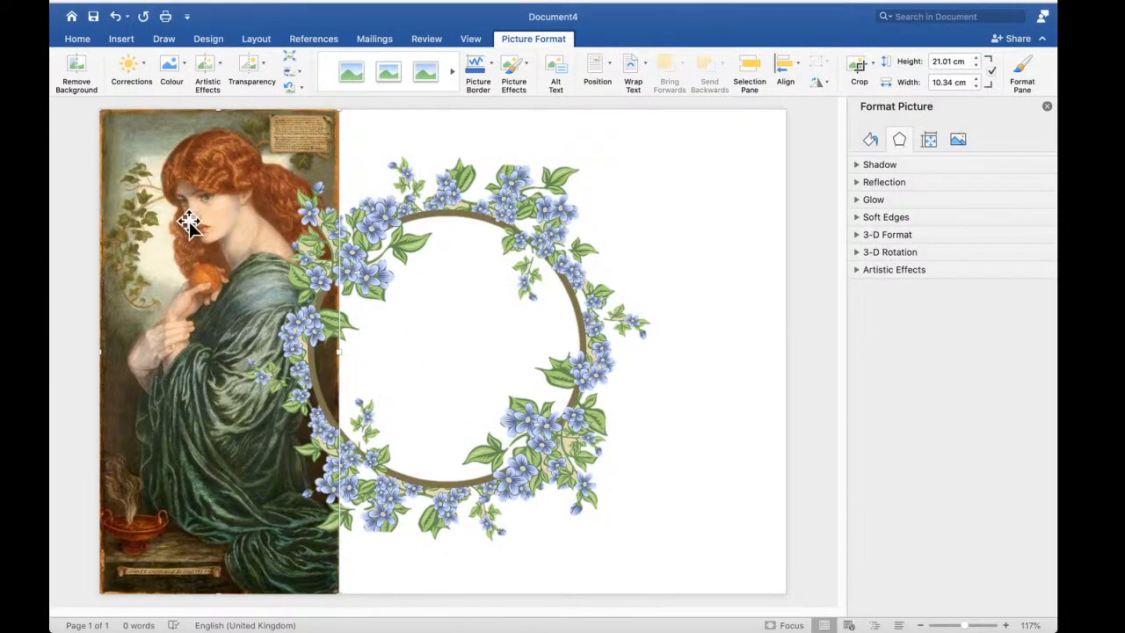
Move the floral frame off the painting onto the empty right half of the page
left_click(244, 224)
left_click_drag(398, 225, 591, 227)
left_click_drag(306, 277, 356, 289)
Set the painting's text wrapping to In Front of Text and move it slightly in from the page corner
right_click(273, 255)
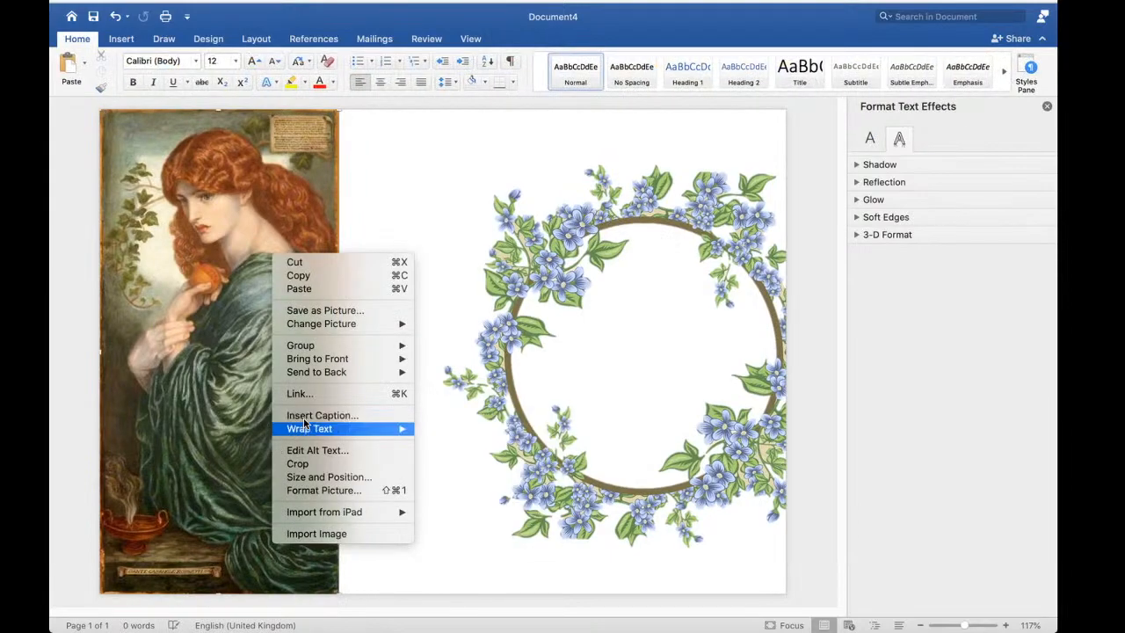
mouse_move(316, 429)
left_click(448, 527)
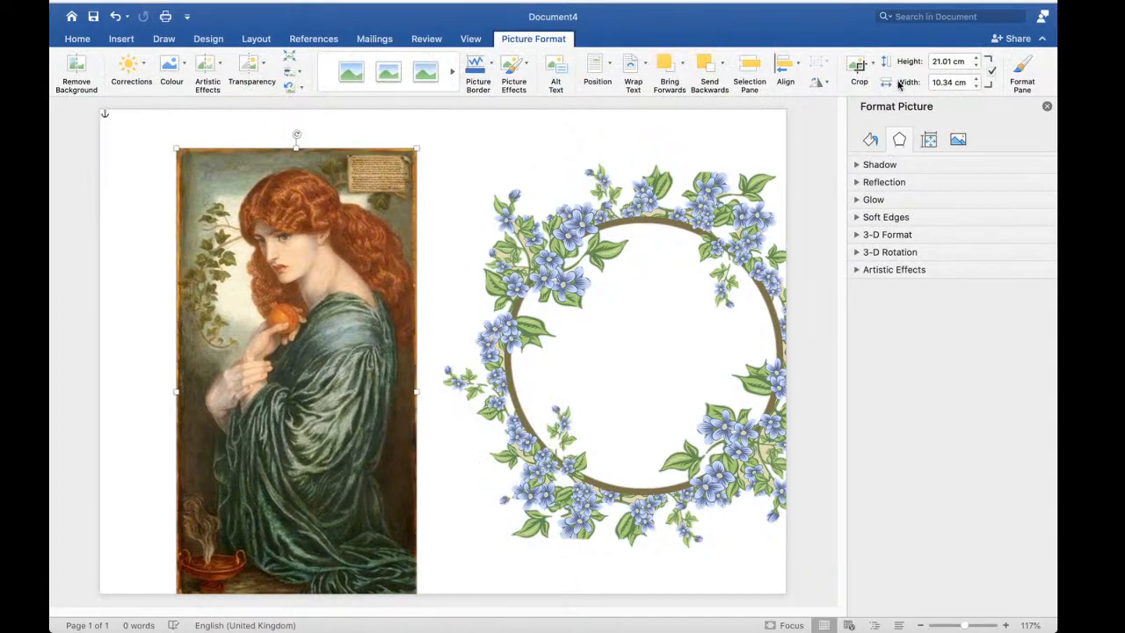
Crop the painting to the Oval shape and try stretching it upwards from its upper edge
left_click(873, 67)
mouse_move(879, 107)
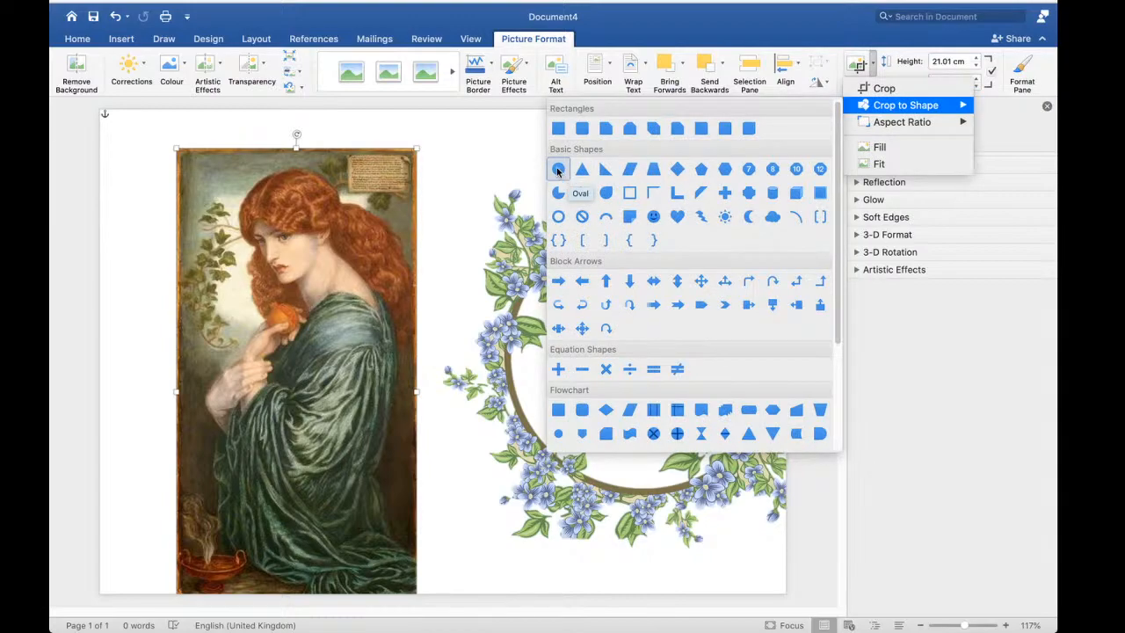
left_click(559, 171)
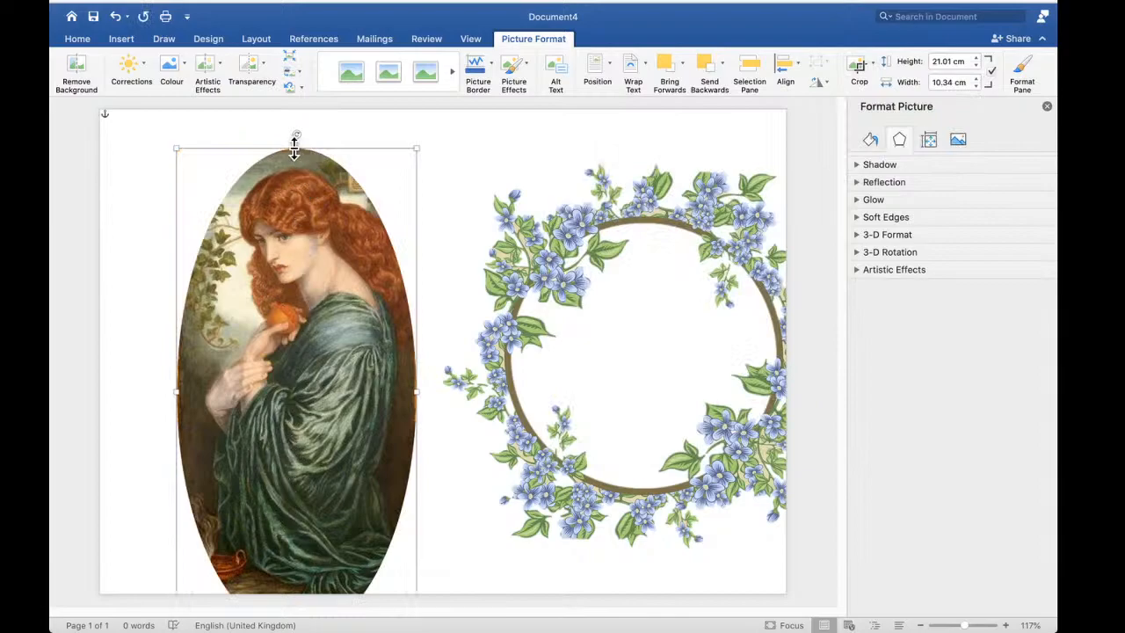
mouse_move(297, 149)
left_mouse_down()
mouse_move(296, 170)
mouse_move(297, 133)
left_mouse_up()
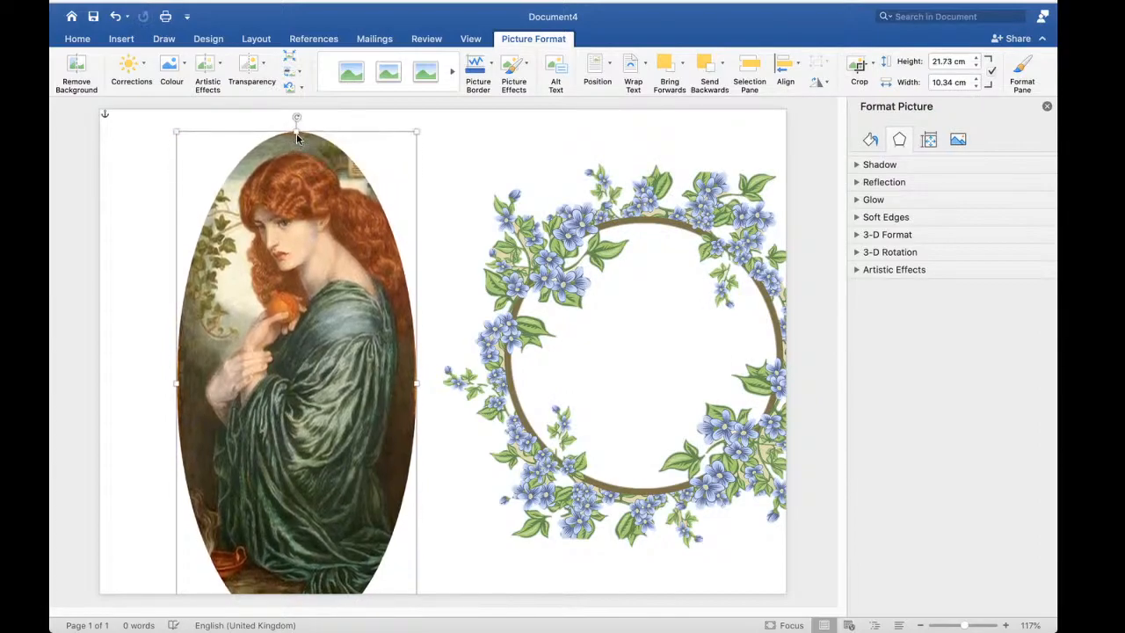
left_click(116, 17)
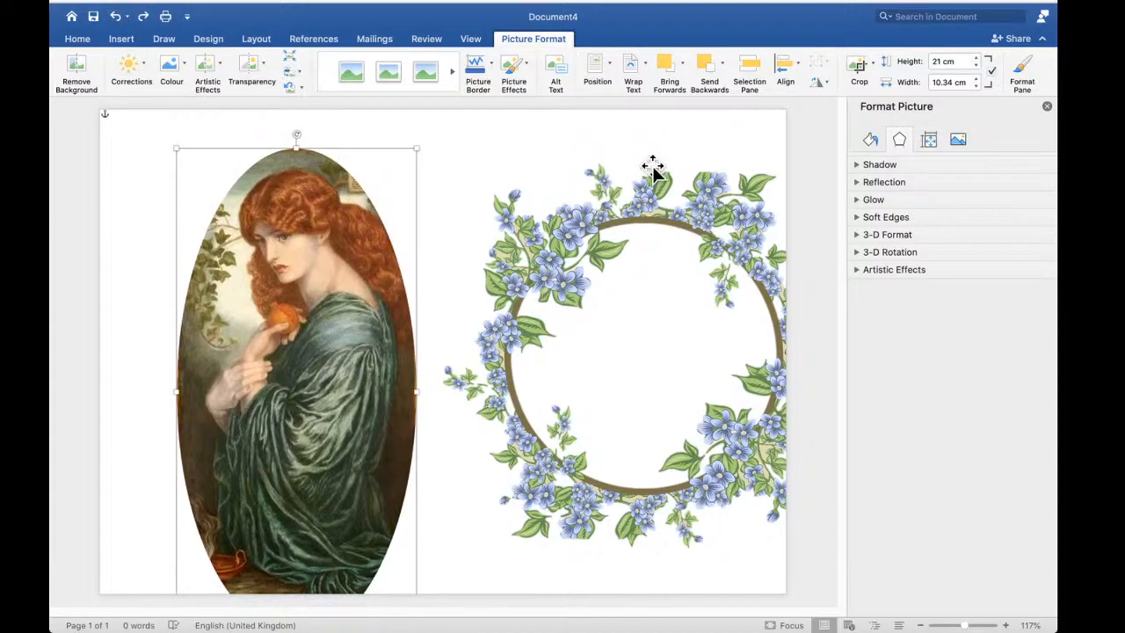
Try to adjust the oval crop by shrinking its area to about 7 by 15.3 cm and repositioning the painting inside it
left_click(873, 69)
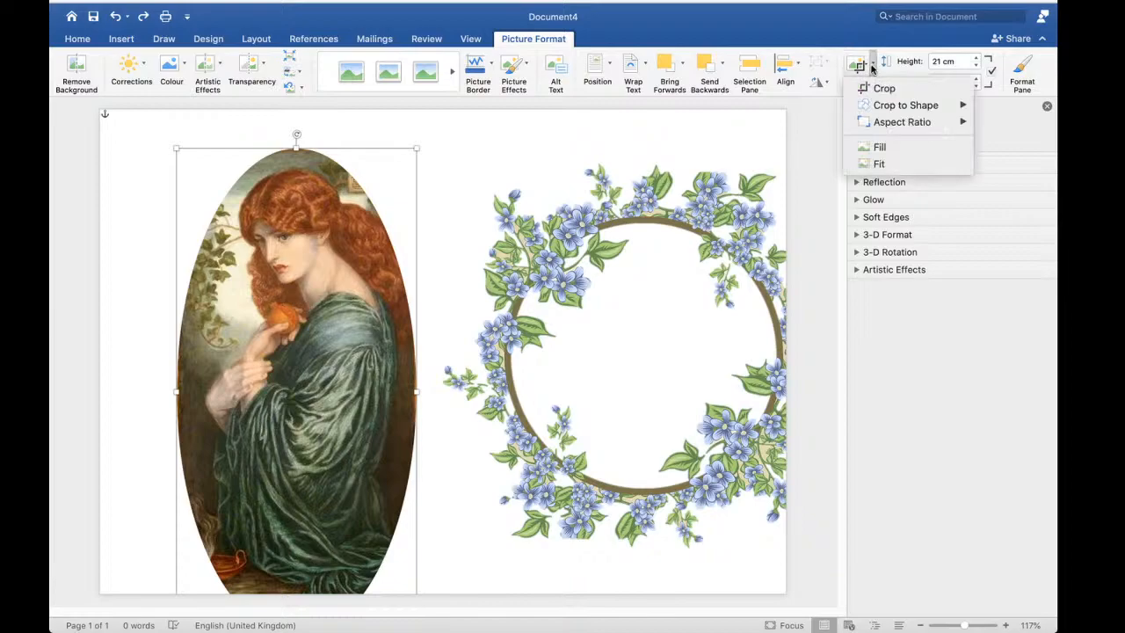
left_click(868, 89)
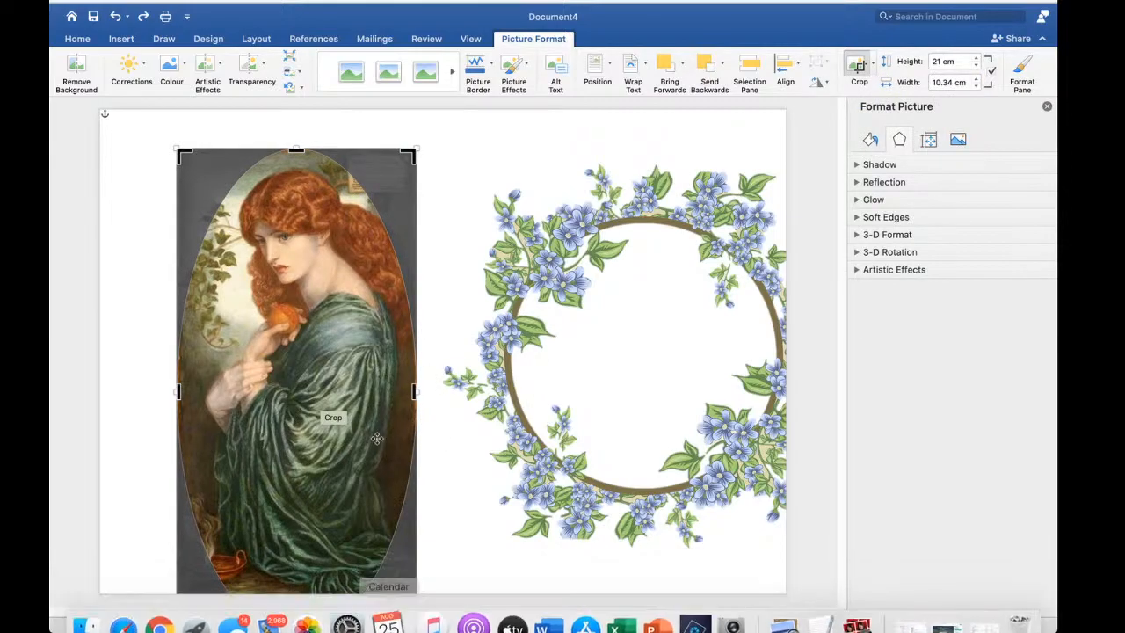
left_click_drag(350, 306, 352, 242)
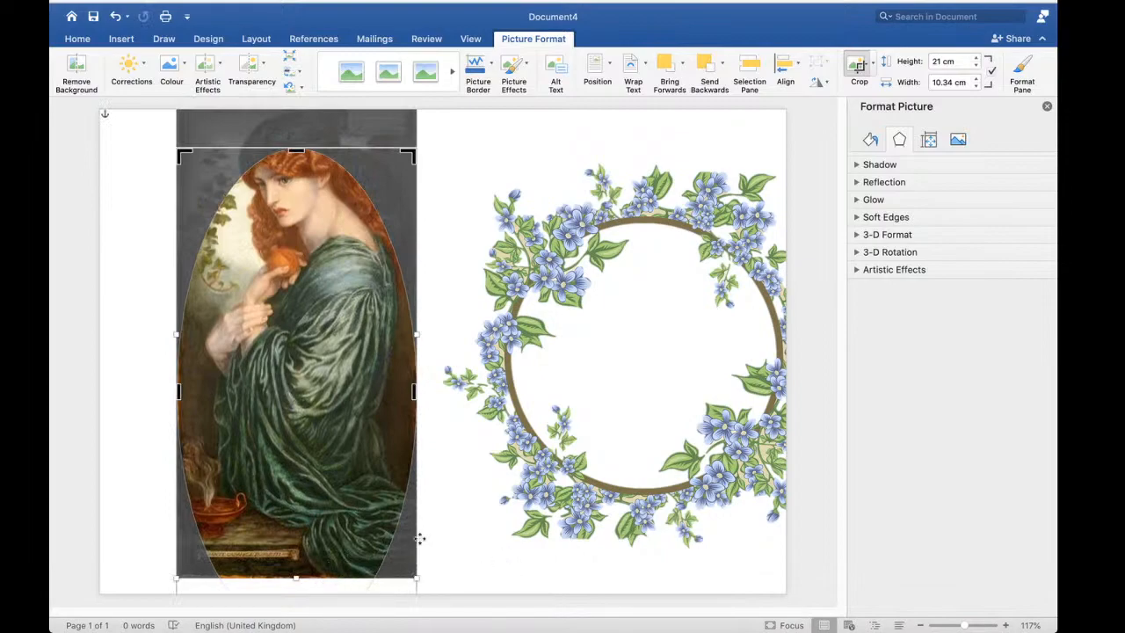
left_click_drag(408, 155, 389, 218)
left_click_drag(415, 139, 359, 254)
left_click_drag(413, 156, 333, 287)
left_click_drag(343, 352, 379, 241)
left_click_drag(309, 358, 324, 328)
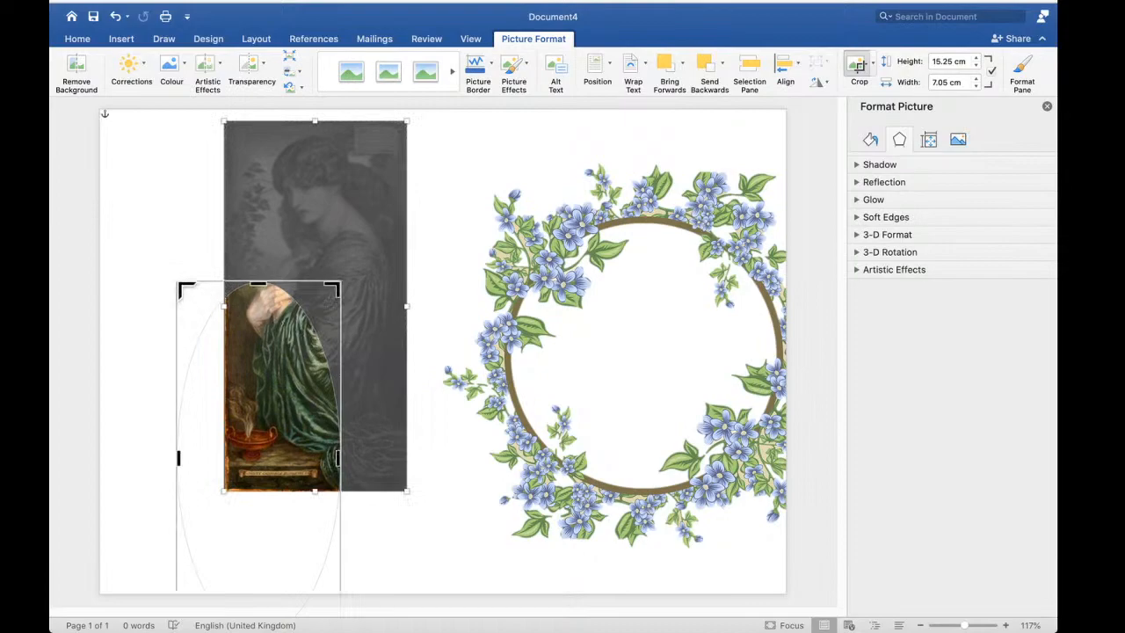
left_click_drag(210, 301, 183, 402)
left_click_drag(365, 351, 343, 412)
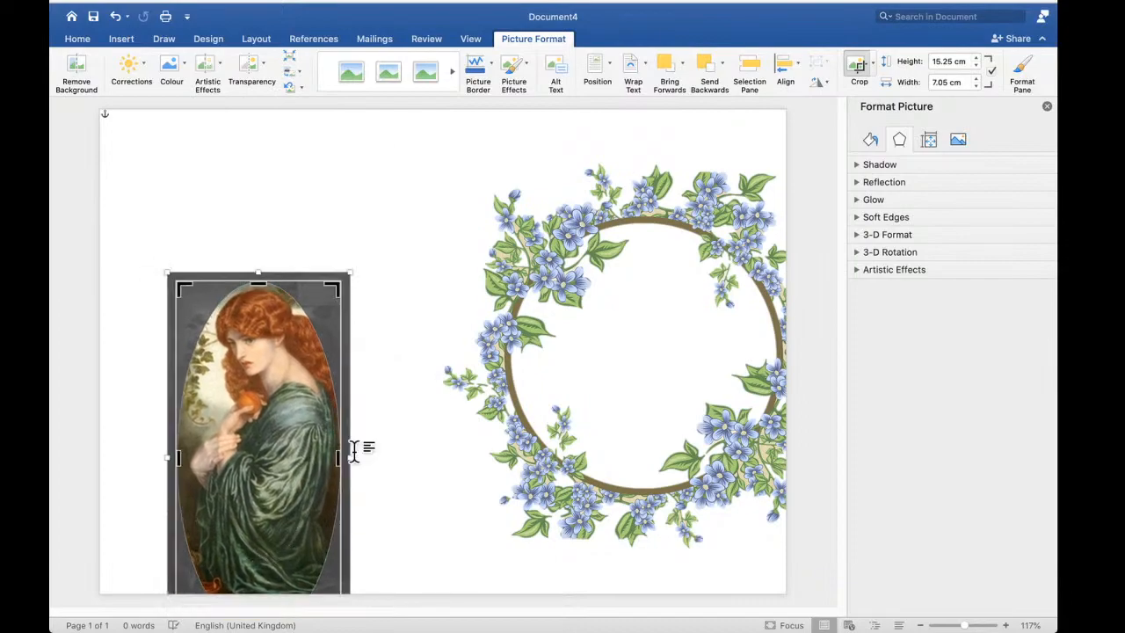
left_click_drag(298, 279, 392, 163)
mouse_move(209, 331)
left_mouse_down()
mouse_move(216, 279)
mouse_move(219, 322)
left_mouse_up()
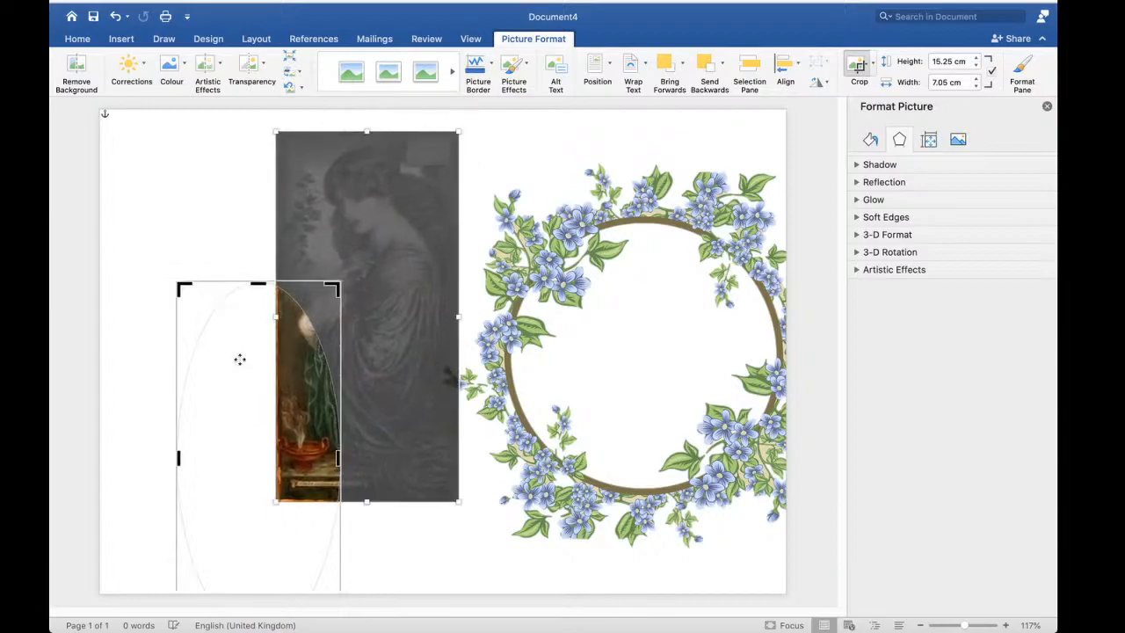
Delete the oval-cropped painting and insert a fresh copy of IMG_0680.JPG from the demo images folder
key("BackSpace")
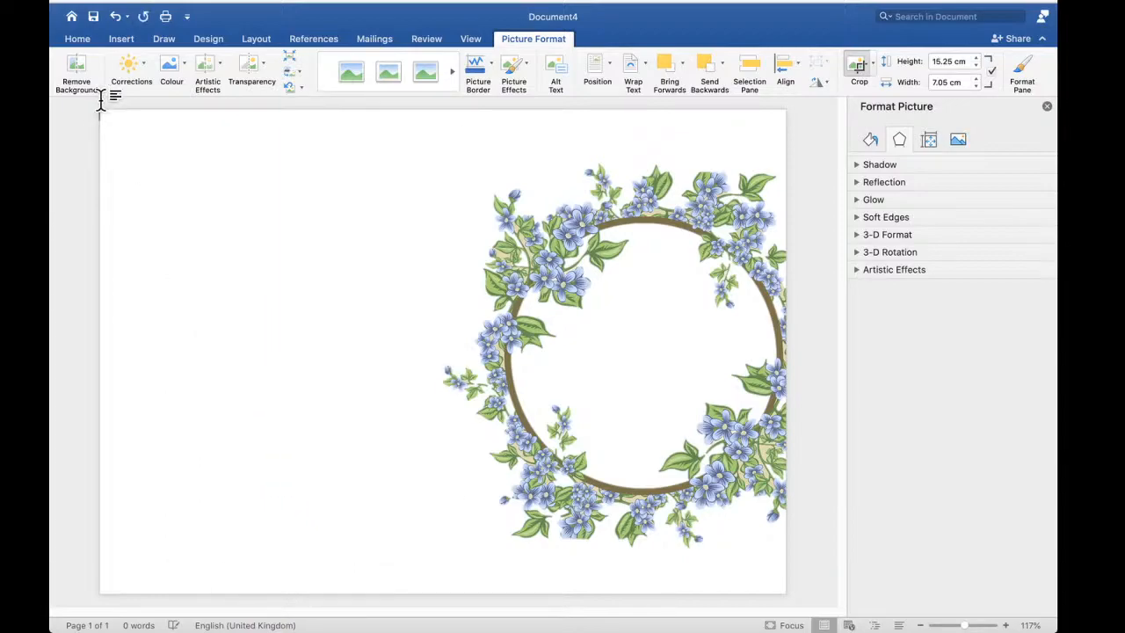
left_click(123, 40)
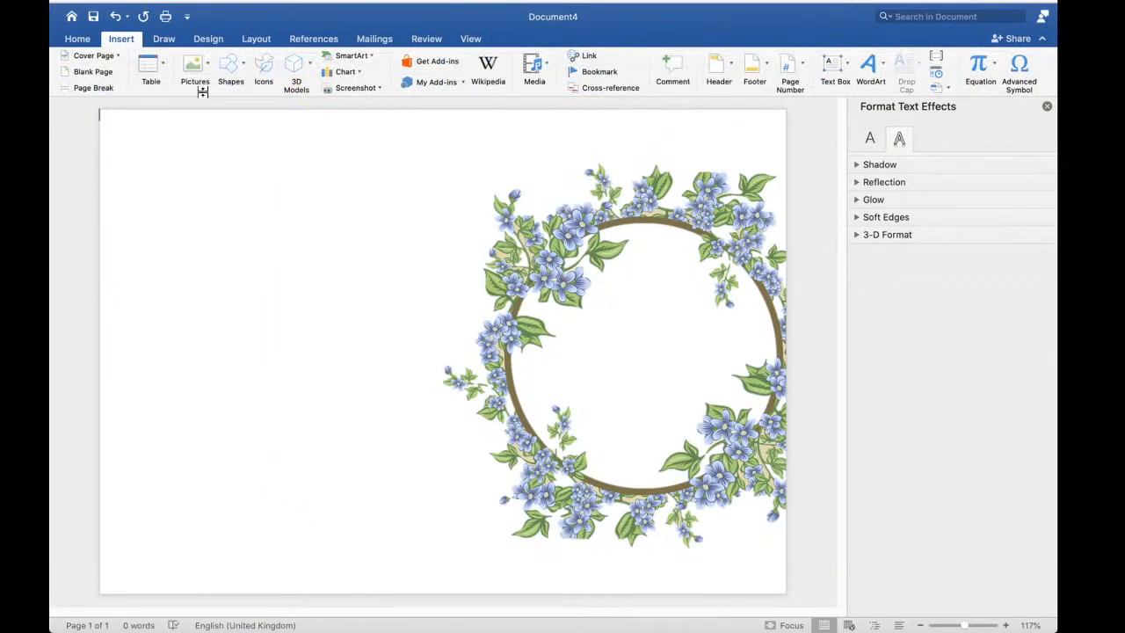
left_click(194, 65)
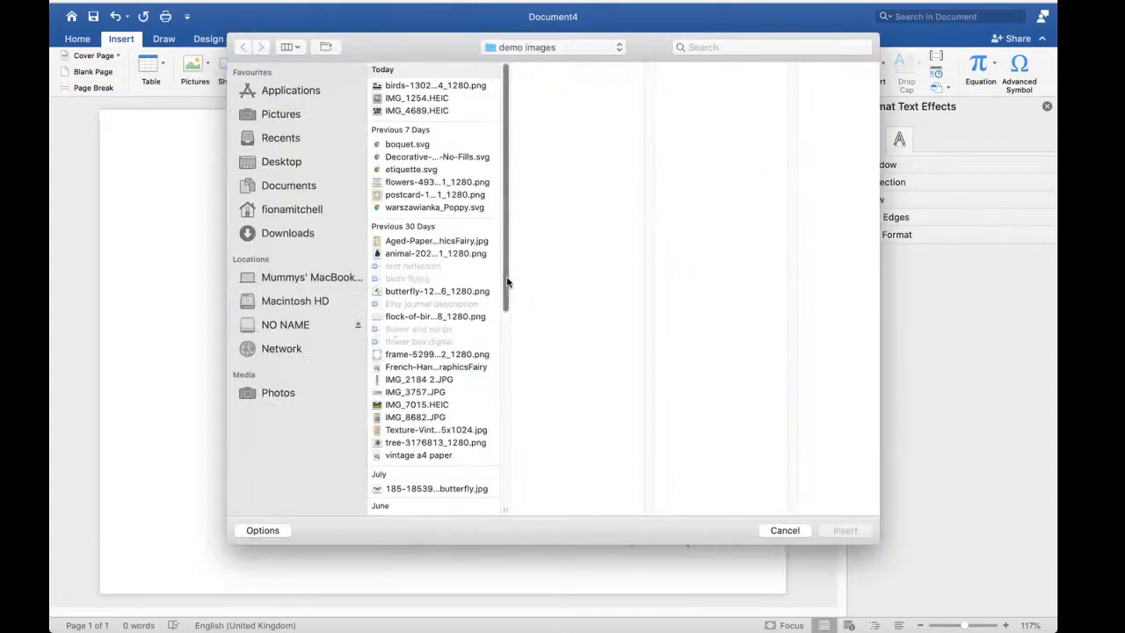
left_click_drag(508, 279, 534, 550)
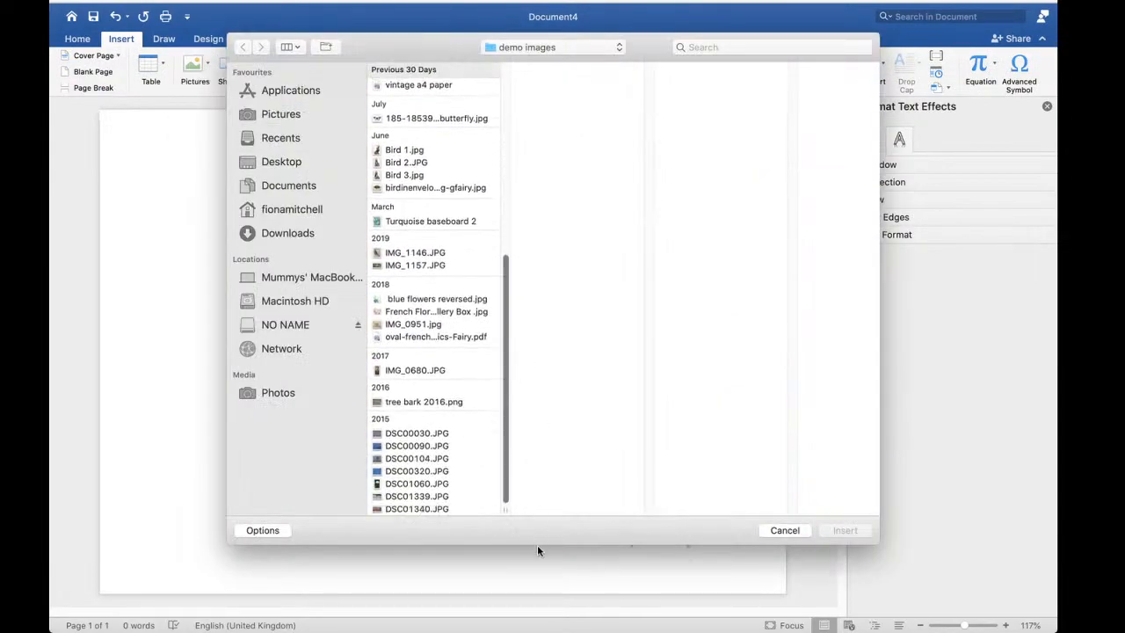
left_click(407, 371)
left_click(845, 530)
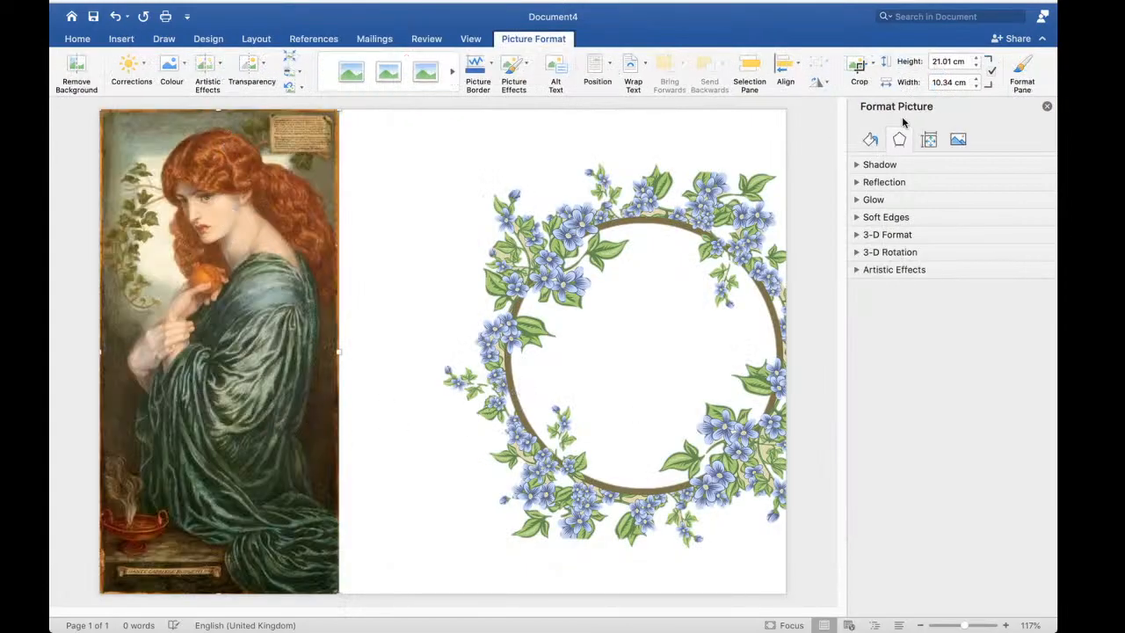
Crop away the lower half of the painting, leaving the woman's head and shoulders at a height of about 10.2 cm
left_click(858, 69)
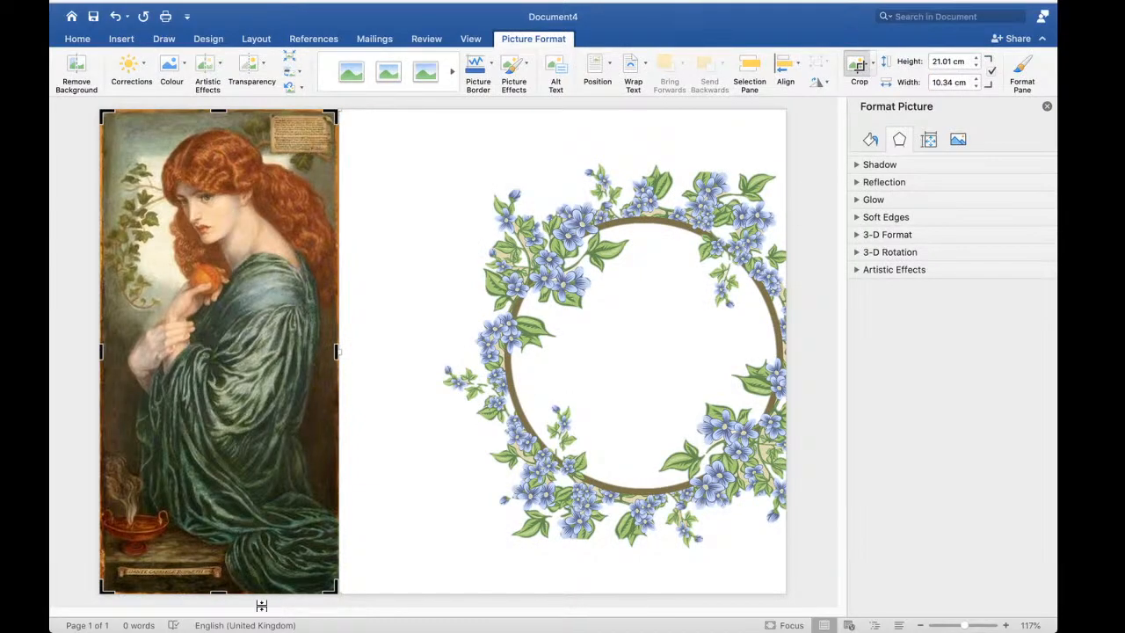
mouse_move(219, 592)
left_mouse_down()
mouse_move(262, 389)
mouse_move(263, 327)
mouse_move(281, 342)
left_mouse_up()
key("Return")
Set the cropped painting's text wrapping to In Front of Text and move it beside the floral frame, about mid-height on the page
left_click_drag(242, 300, 327, 409)
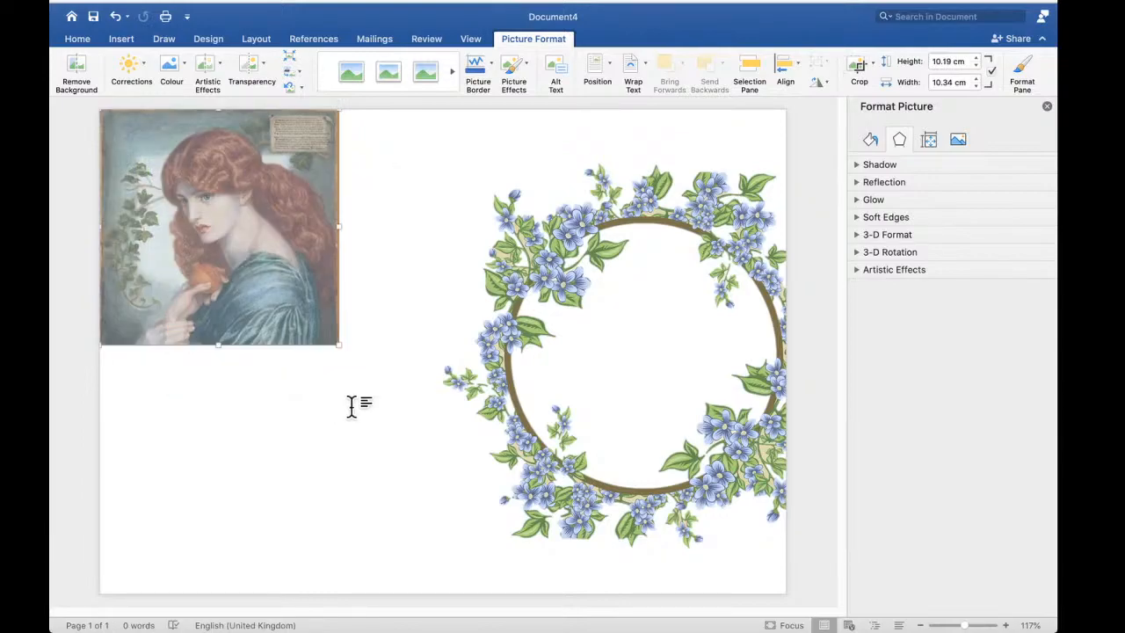
right_click(243, 267)
mouse_move(314, 442)
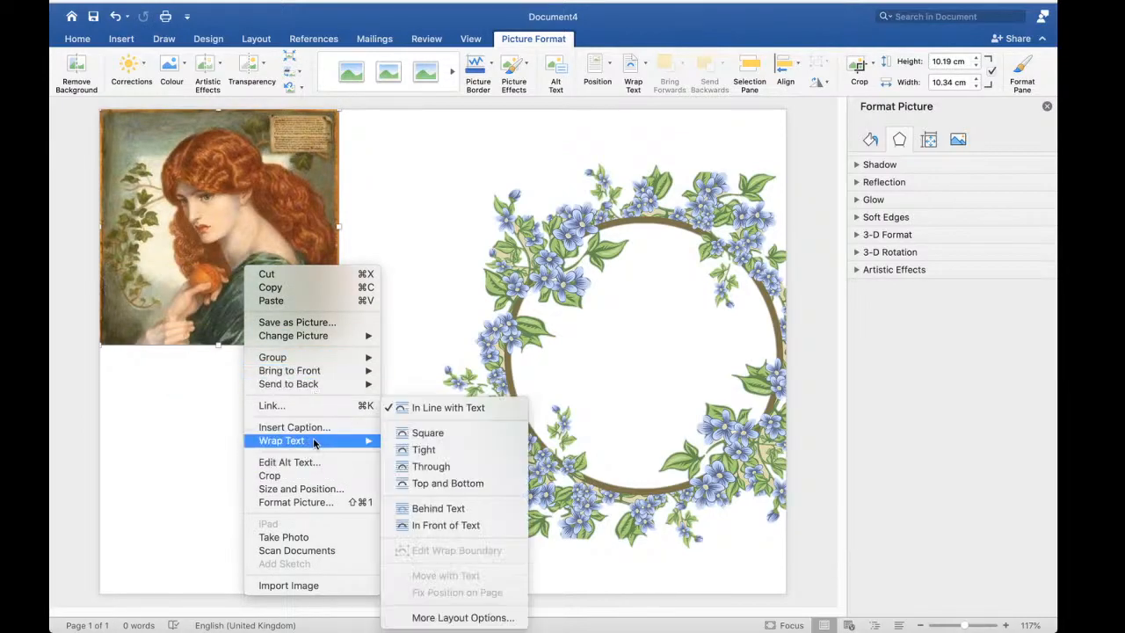
left_click(447, 526)
left_click_drag(308, 283, 389, 391)
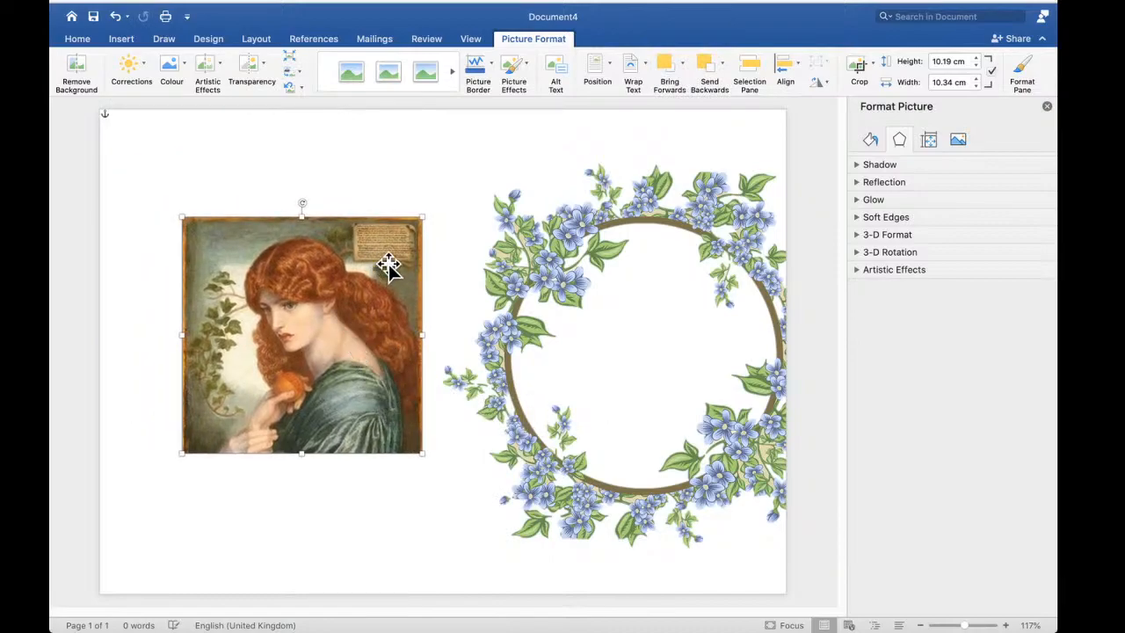
Crop the painting to an oval shape from the basic shapes
left_click(873, 69)
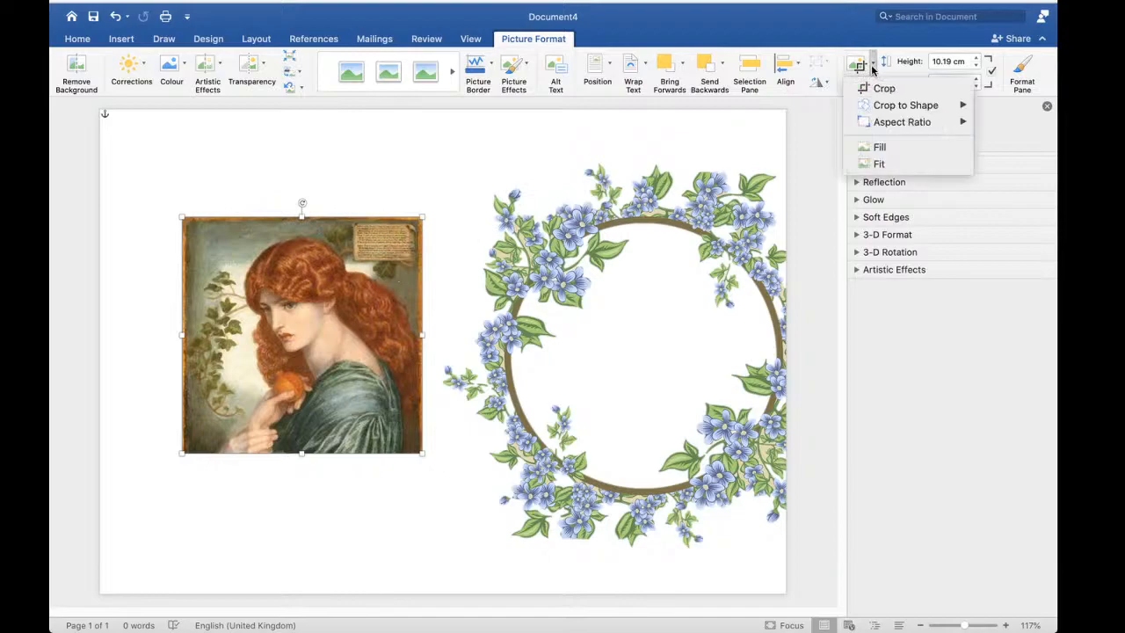
mouse_move(918, 110)
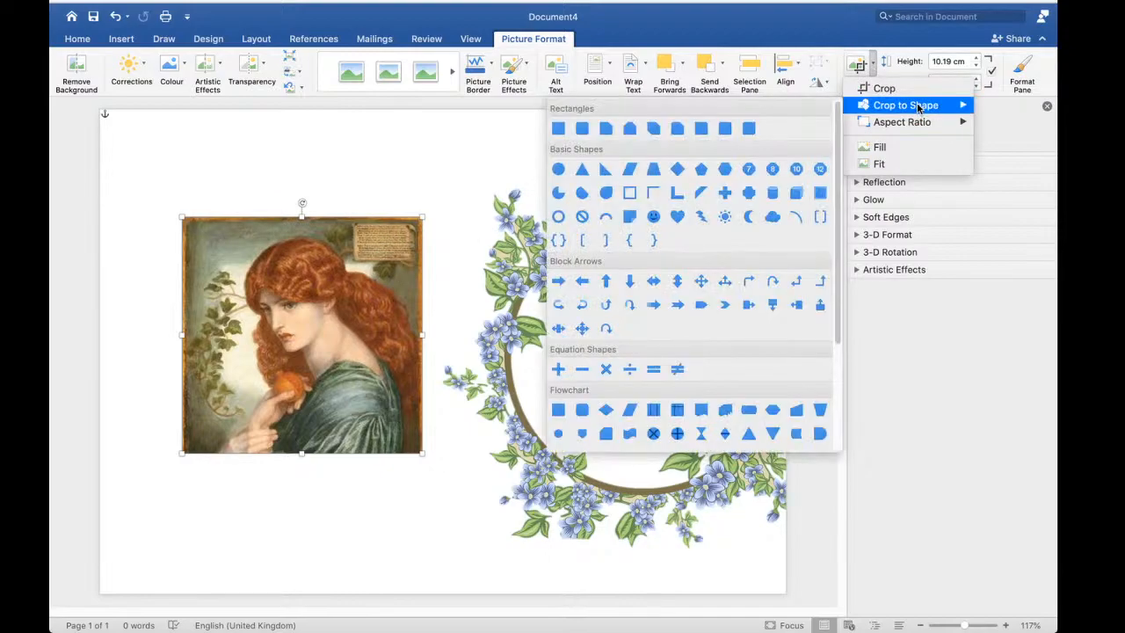
left_click(557, 169)
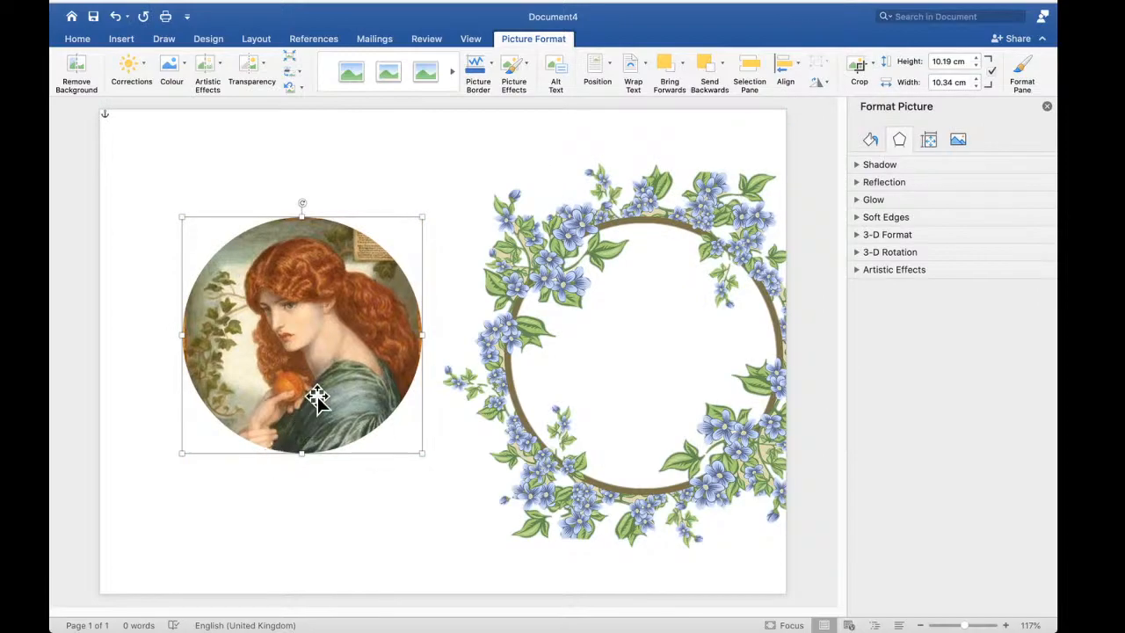
Place the round painting over the opening of the floral frame, with both moved towards the page centre, and enlarge it to about 11.9 by 12.1 cm
left_click_drag(272, 353, 619, 380)
left_click_drag(501, 260, 276, 252)
left_click_drag(715, 351, 477, 322)
left_click_drag(527, 451, 561, 482)
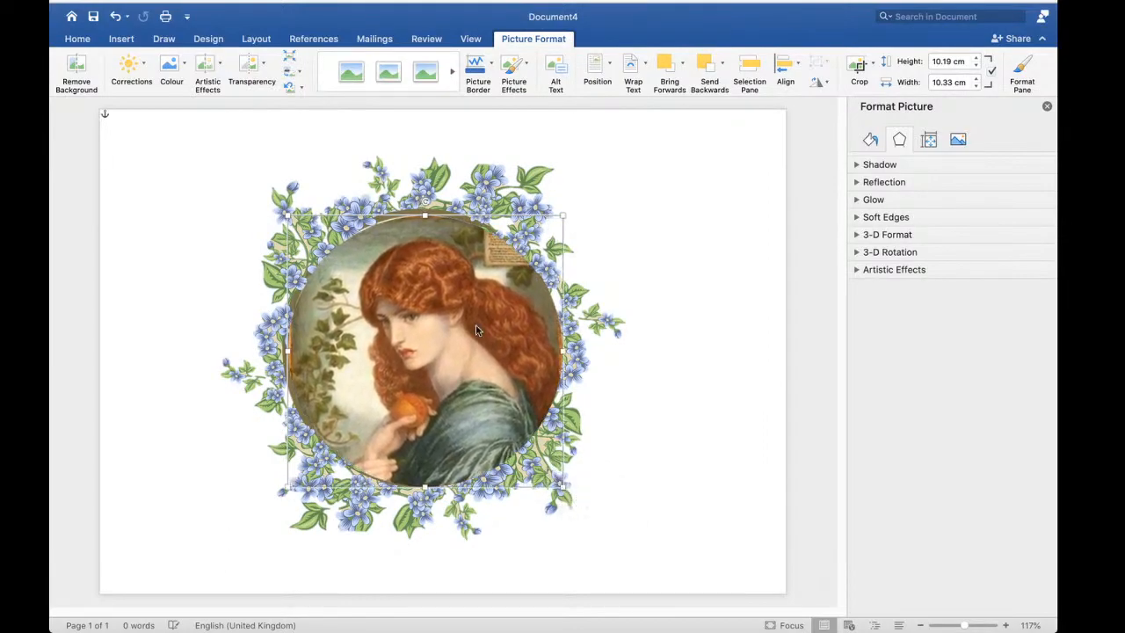
left_click_drag(287, 214, 281, 209)
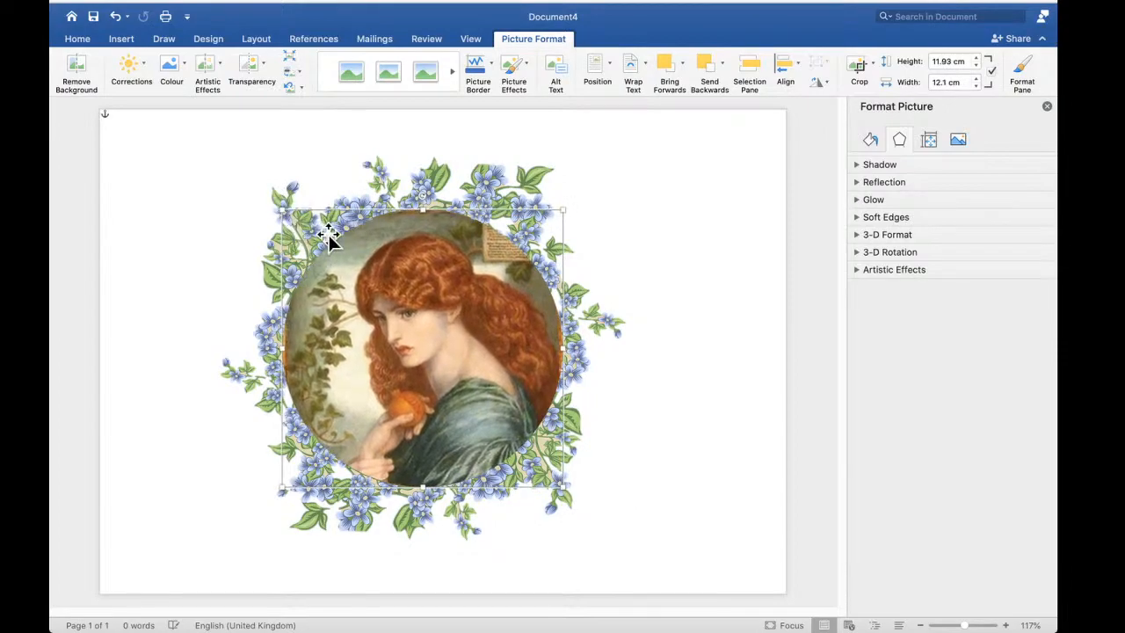
Send the round painting to the back so the floral frame overlaps its edges
right_click(428, 318)
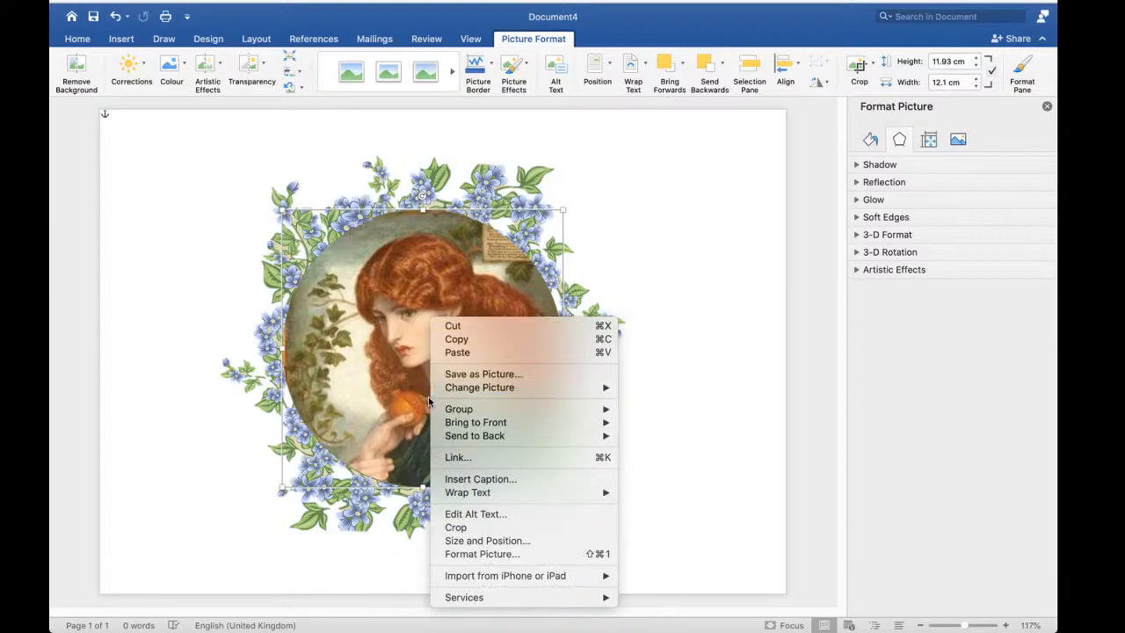
mouse_move(439, 424)
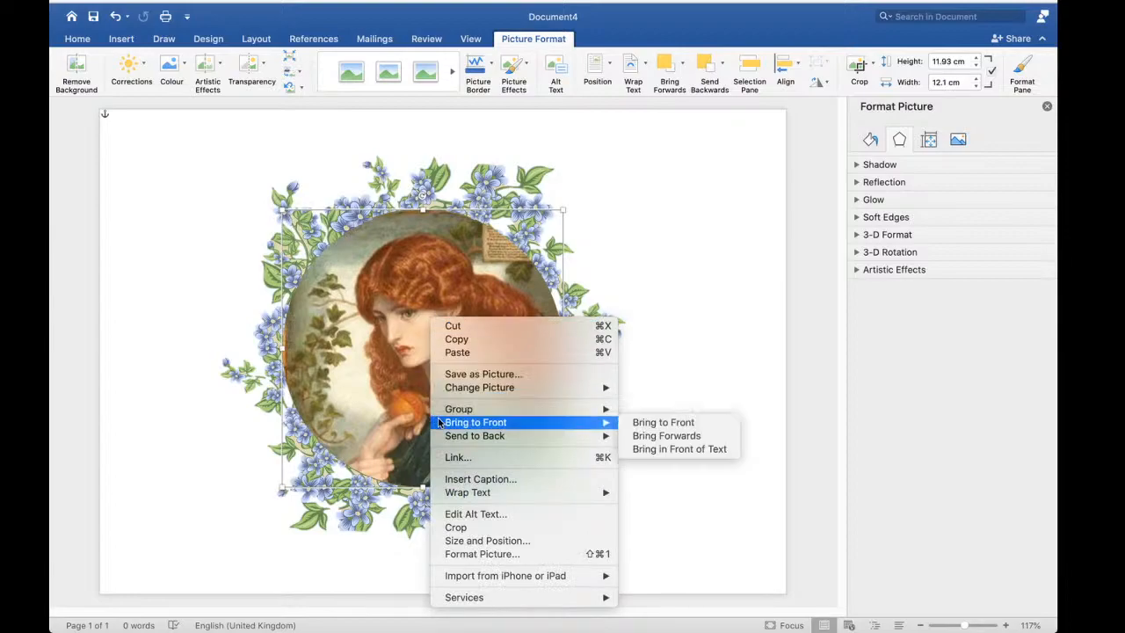
mouse_move(466, 440)
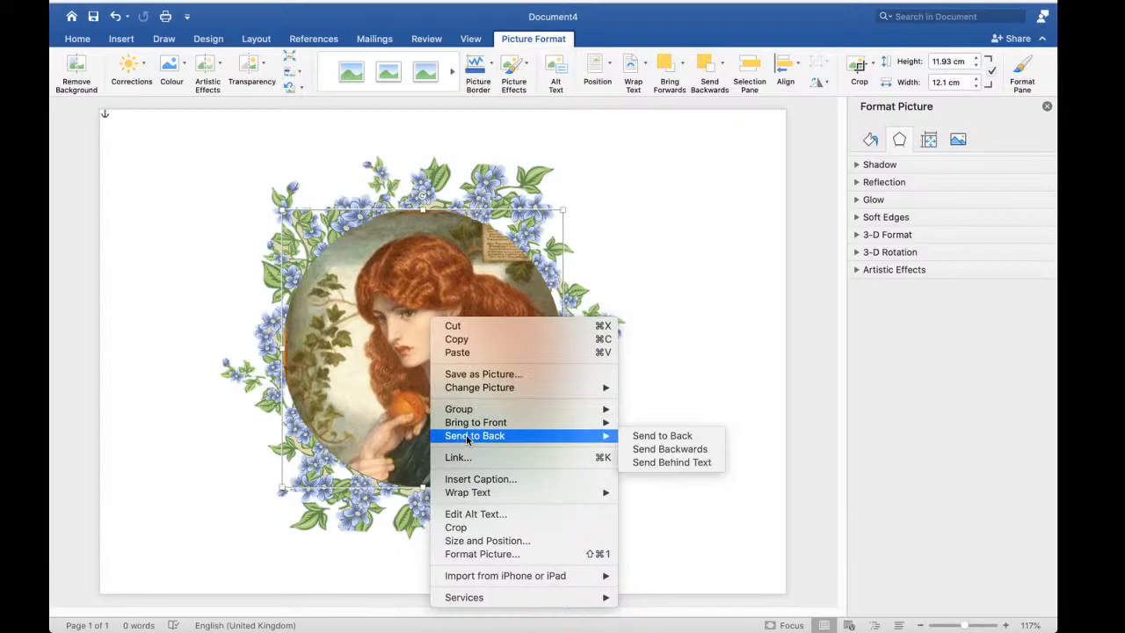
left_click(639, 437)
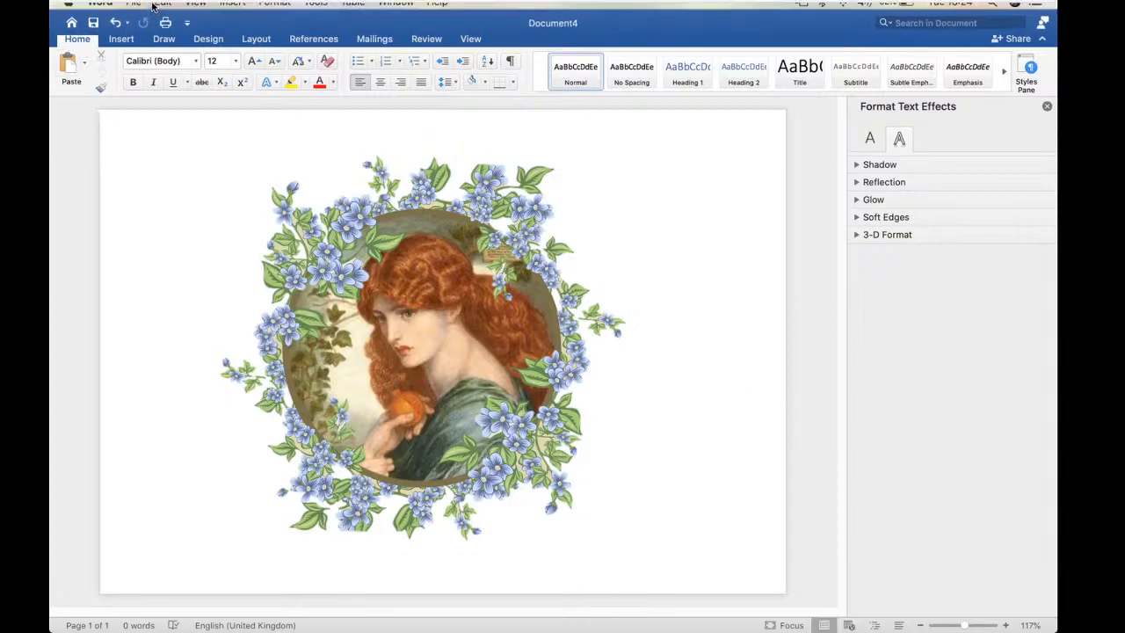
Create a new blank document and set its page orientation to landscape
left_click(133, 11)
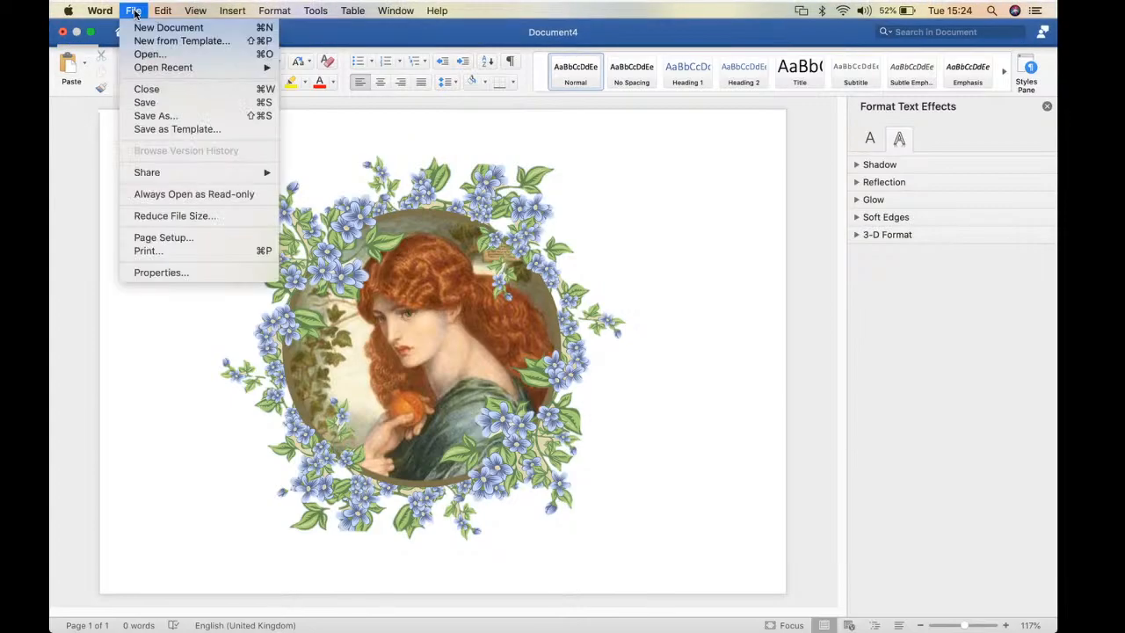
left_click(134, 27)
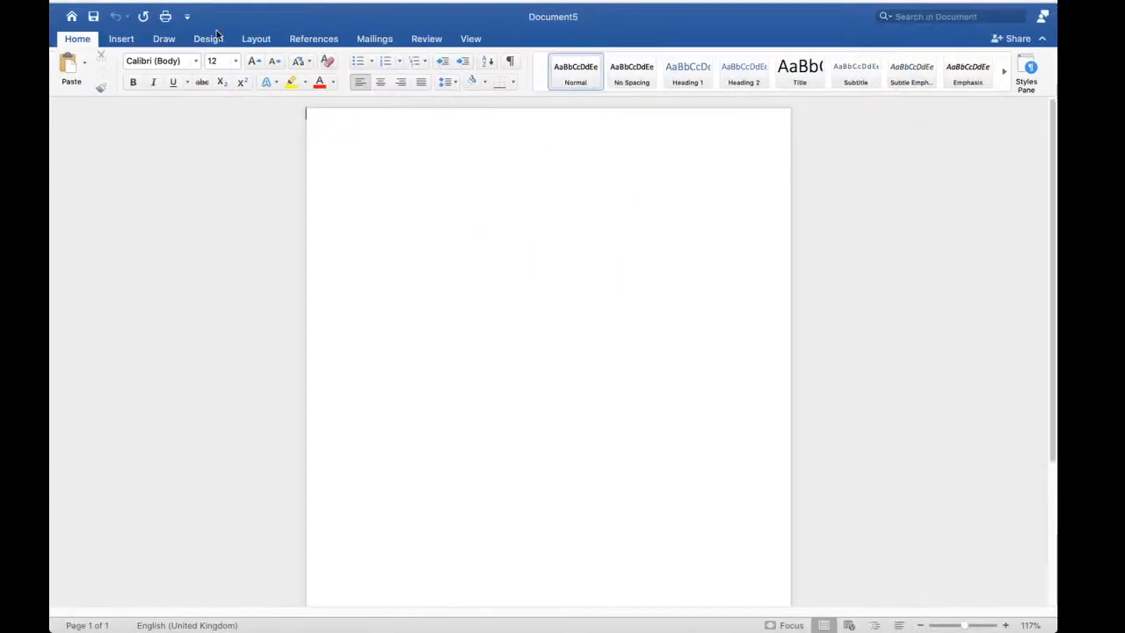
left_click(256, 40)
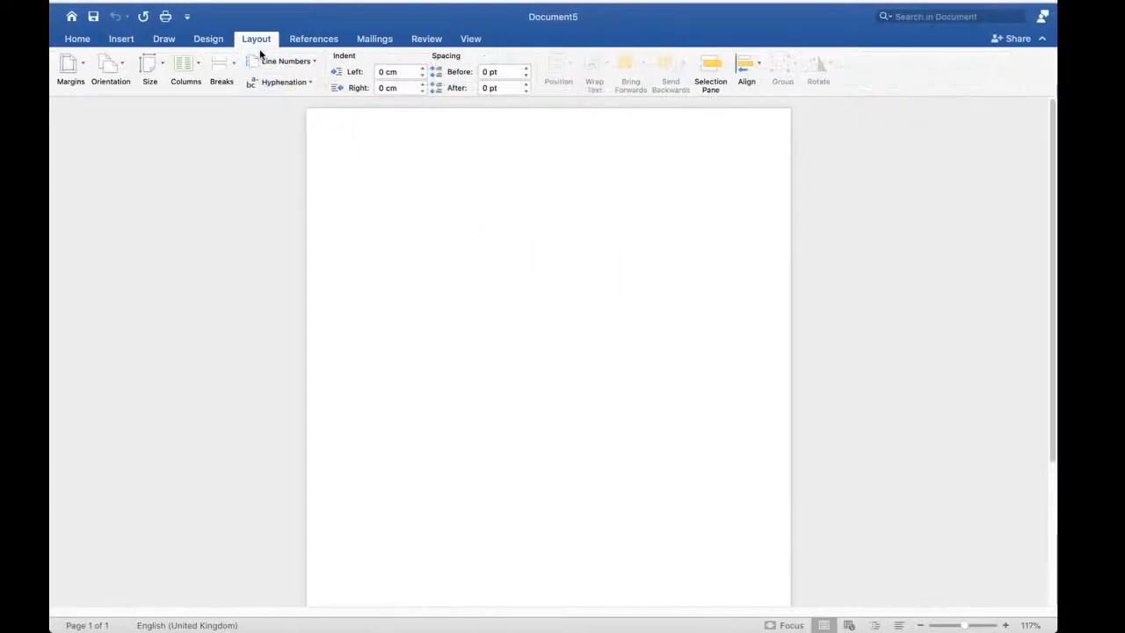
left_click(123, 69)
left_click(113, 125)
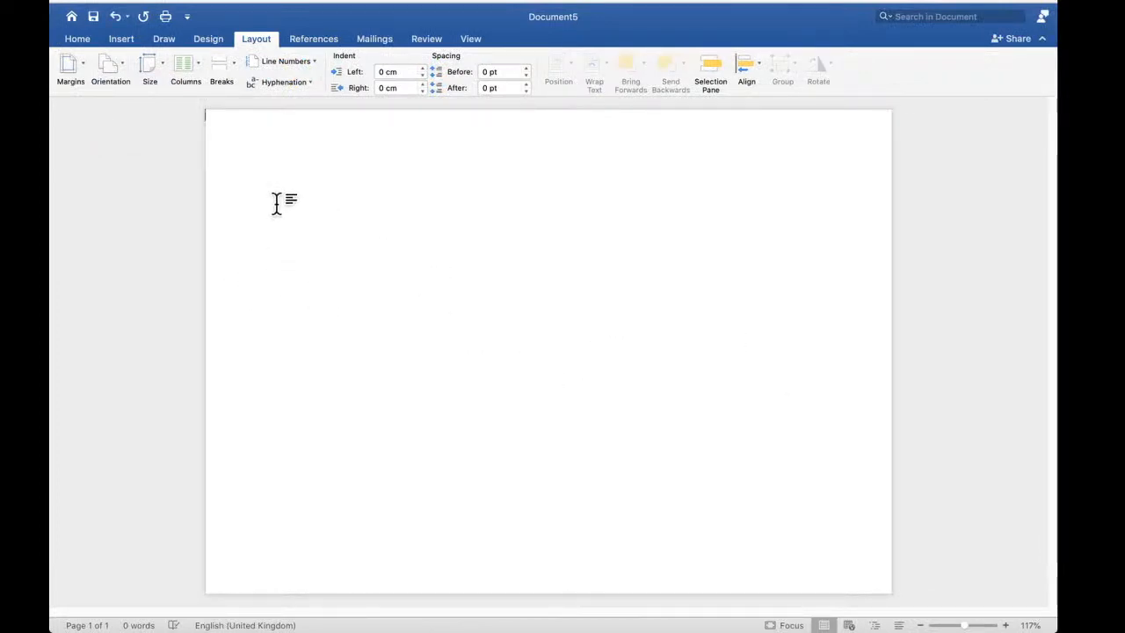
Insert the photo IMG_4689.HEIC from the demo images folder on the NO NAME drive
left_click(121, 41)
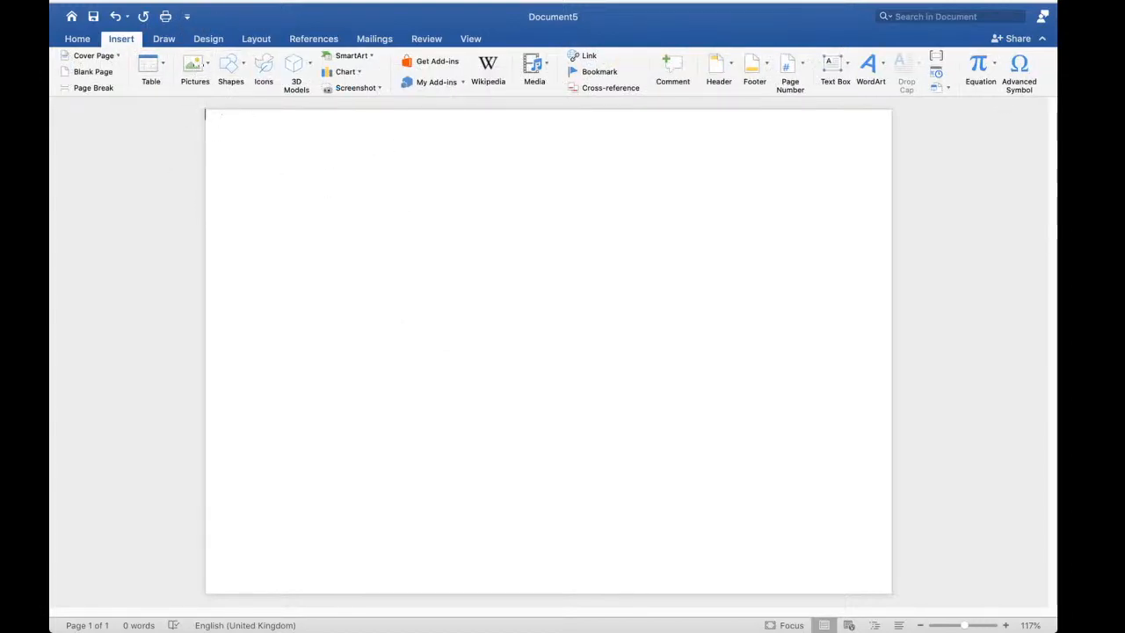
left_click(209, 68)
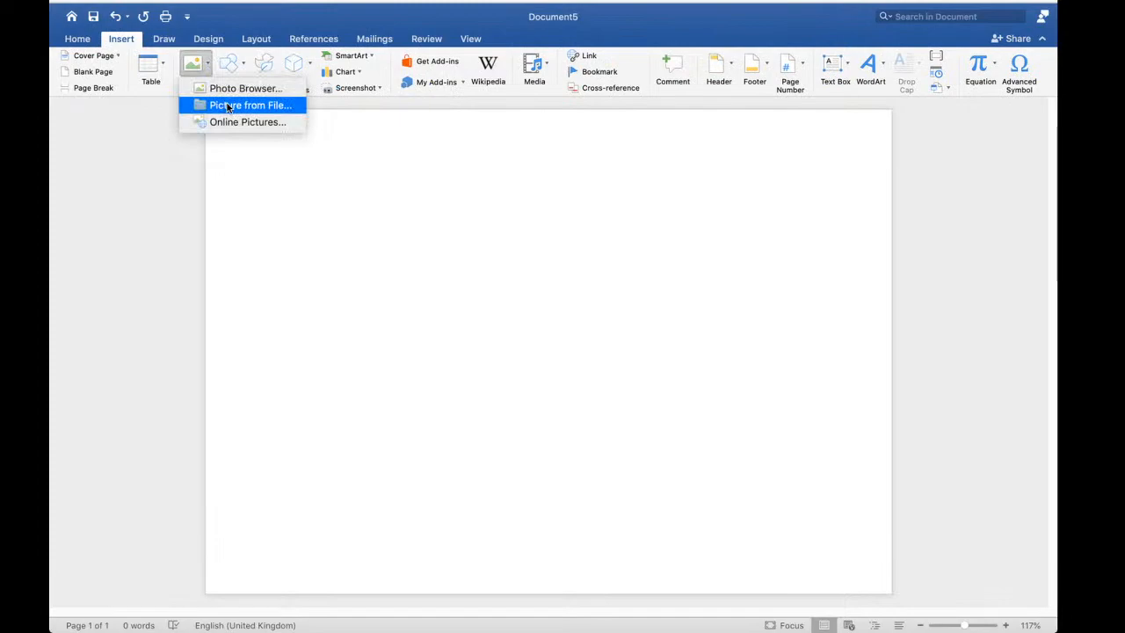
left_click(228, 105)
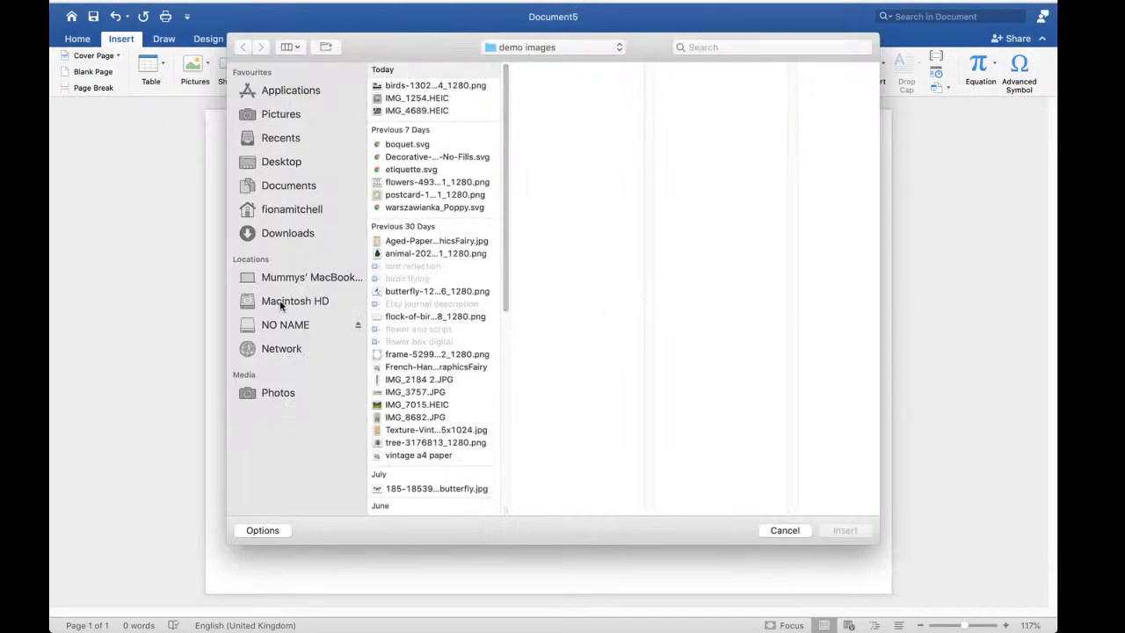
left_click(290, 326)
left_click(457, 87)
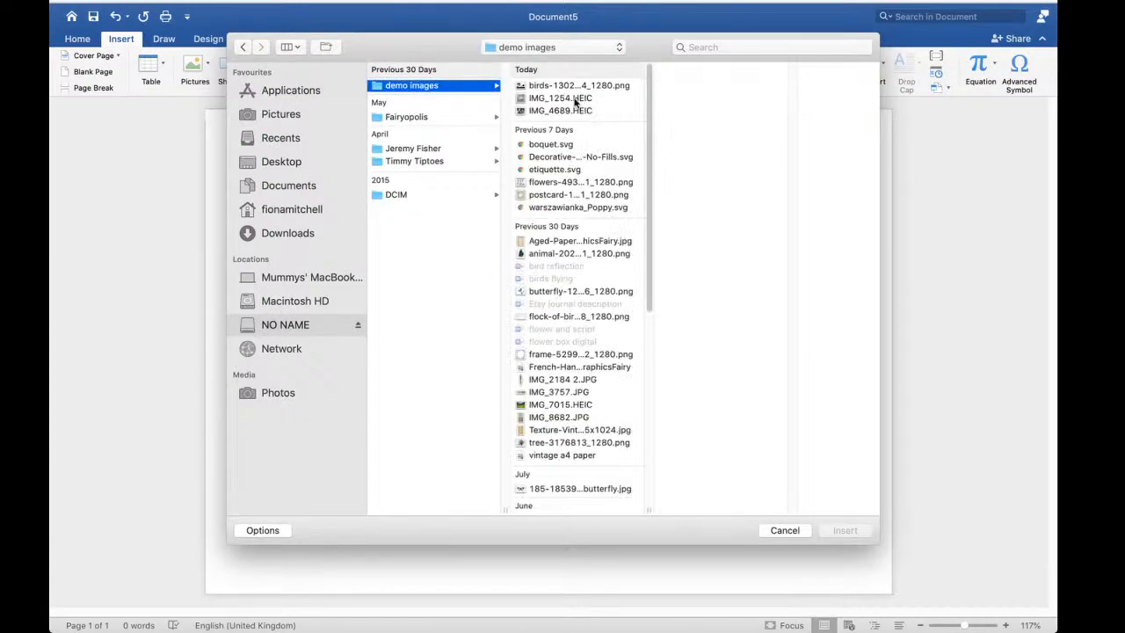
left_click(571, 109)
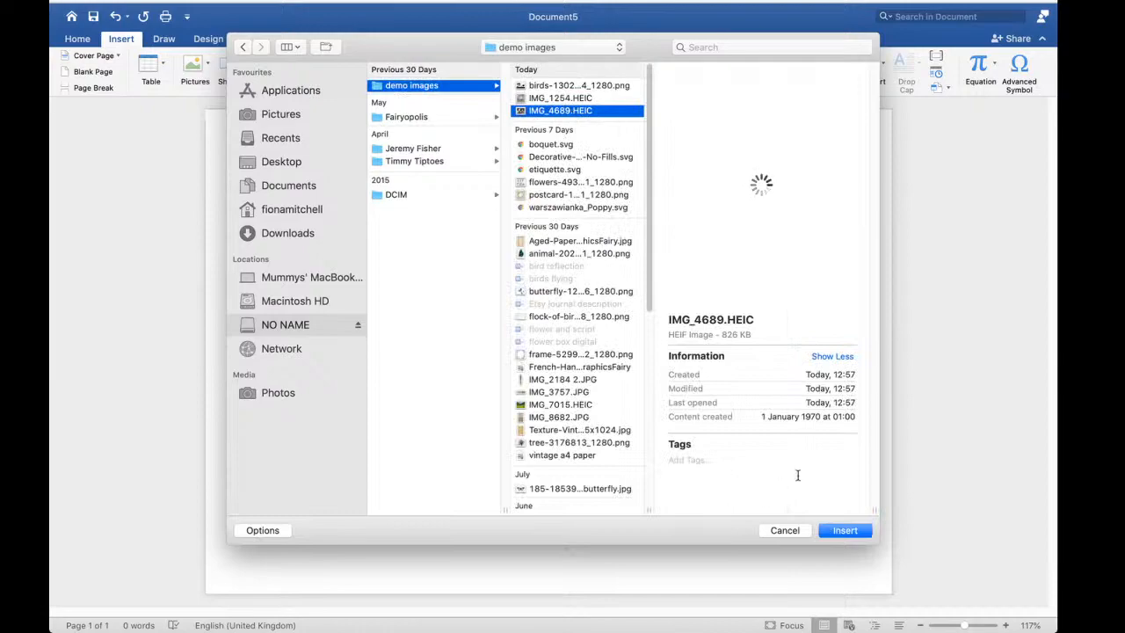
left_click(842, 531)
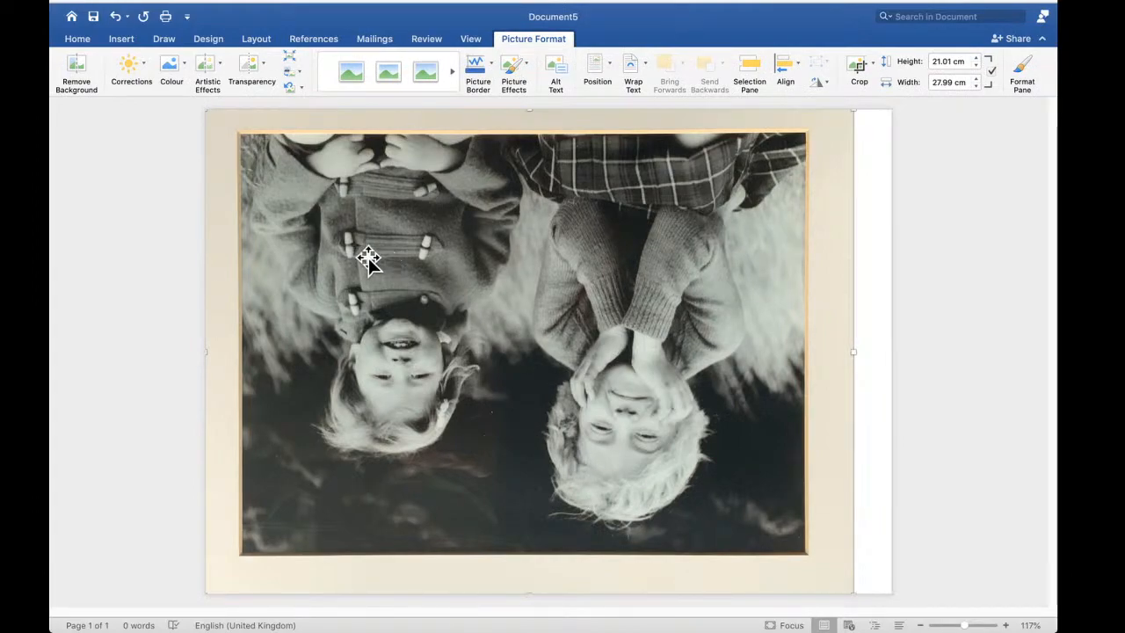
Shrink the photo of the two children to about 12.9 by 17.2 cm and set its text wrapping to In Front of Text
left_click_drag(851, 114, 509, 239)
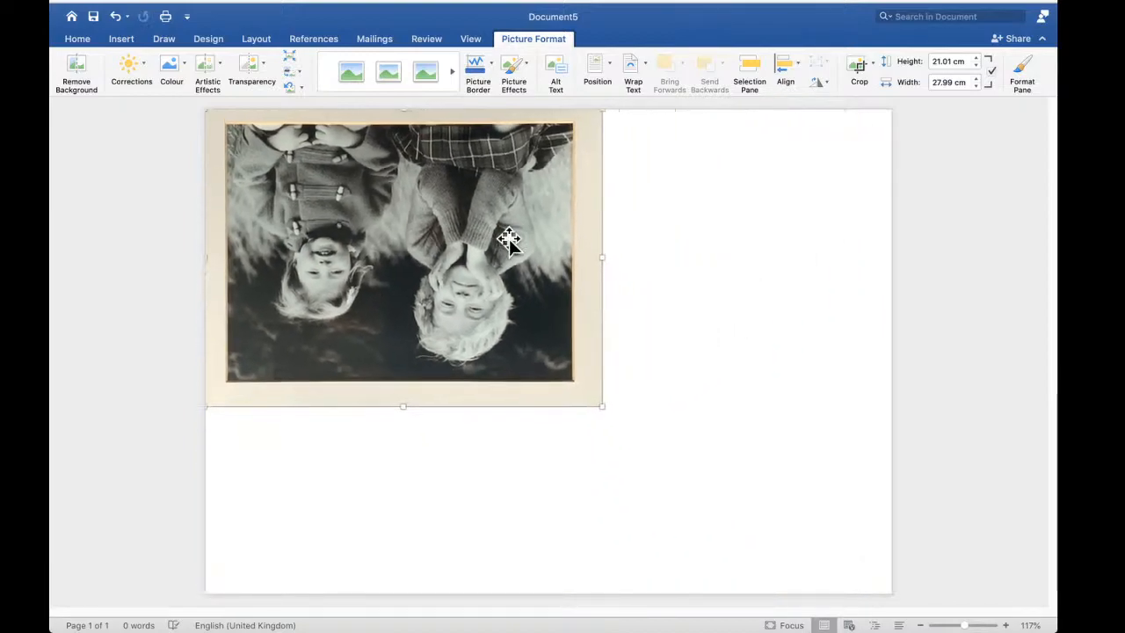
right_click(441, 281)
mouse_move(529, 454)
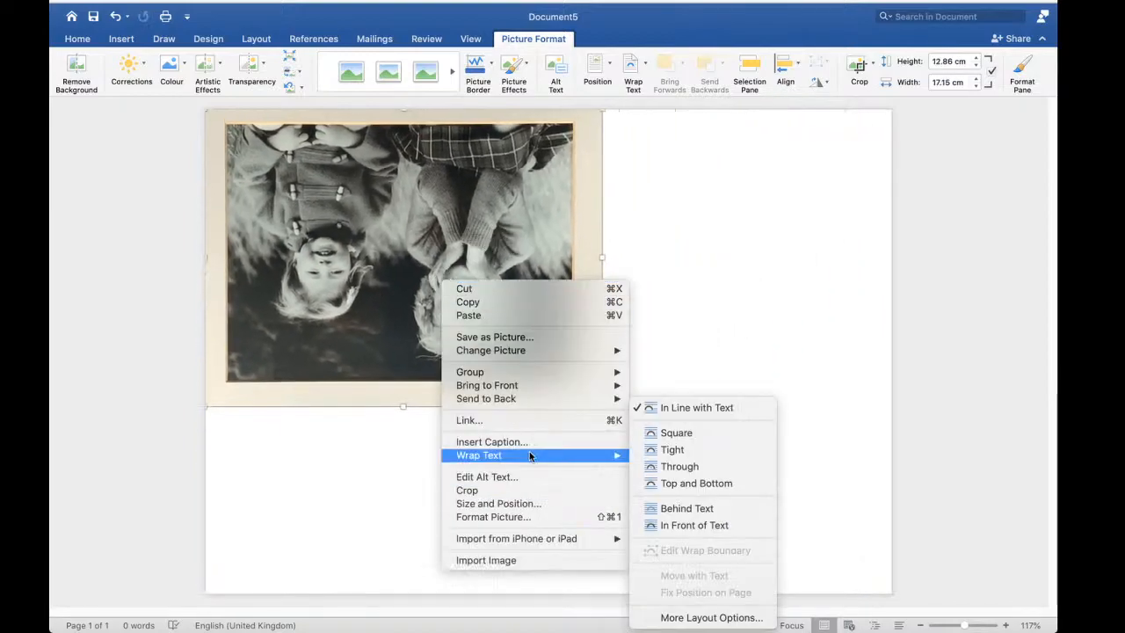
left_click(670, 527)
Rotate the photo upright, move it near the page's upper-left area and enlarge it to about 17.5 by 23.3 cm
left_click_drag(418, 111, 538, 439)
left_click_drag(350, 200, 290, 155)
left_click_drag(748, 498, 828, 563)
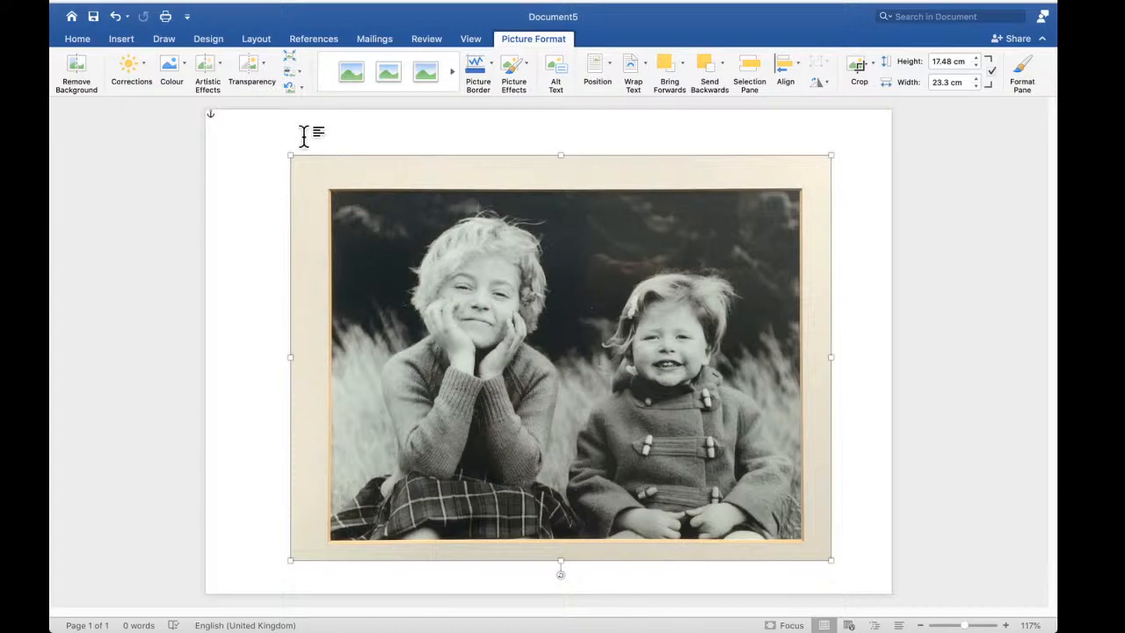
Crop the photo to an oval shape and enlarge it to about 17.8 by 23.7 cm
left_click(873, 66)
mouse_move(896, 107)
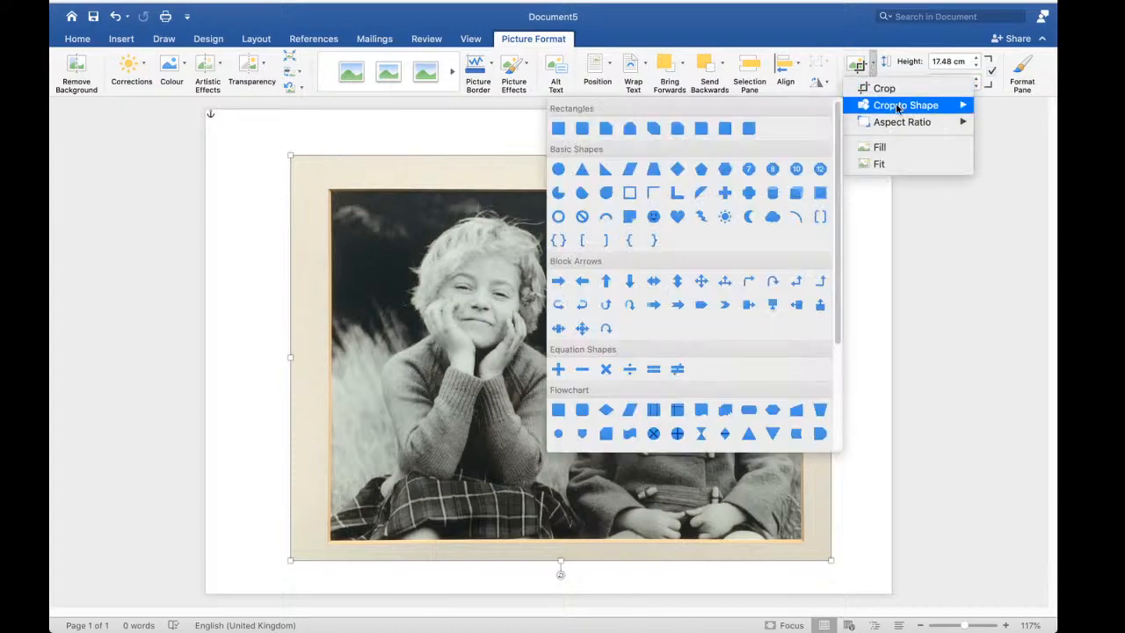
left_click(559, 169)
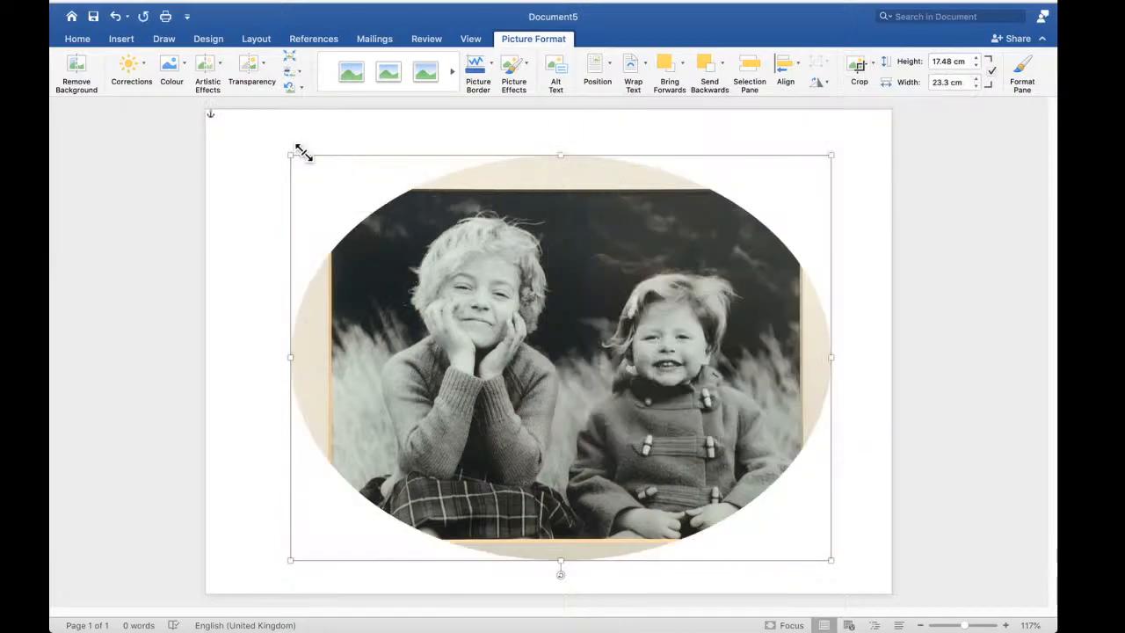
mouse_move(284, 150)
left_mouse_down()
mouse_move(339, 184)
mouse_move(282, 161)
left_mouse_up()
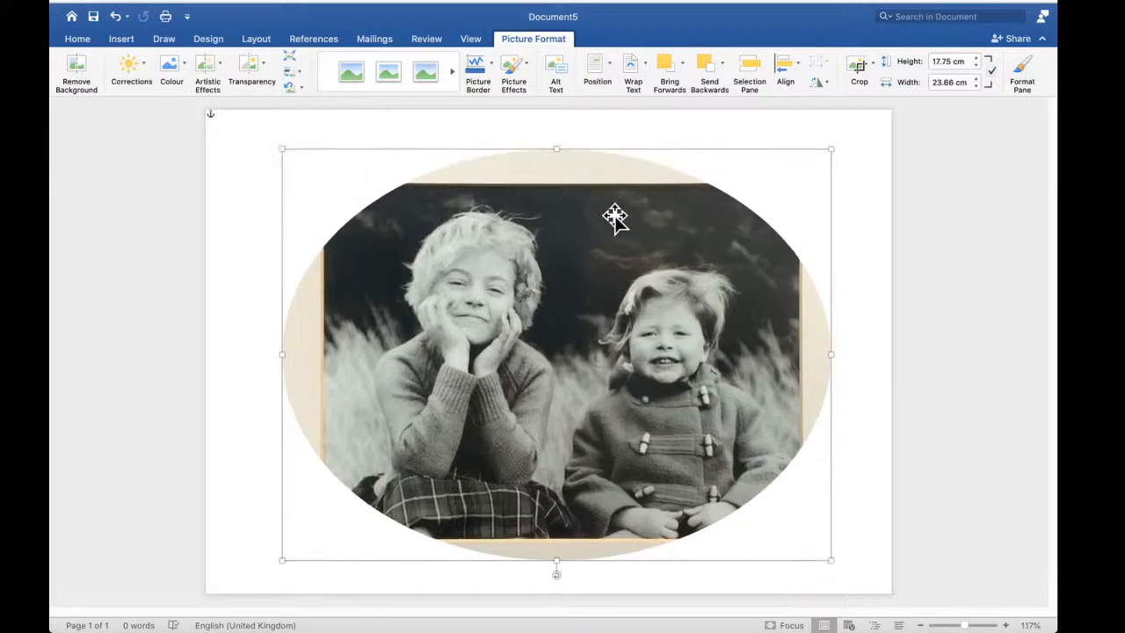
Open the Format Picture pane and reapply the oval crop shape to the photo
right_click(578, 537)
left_click(718, 255)
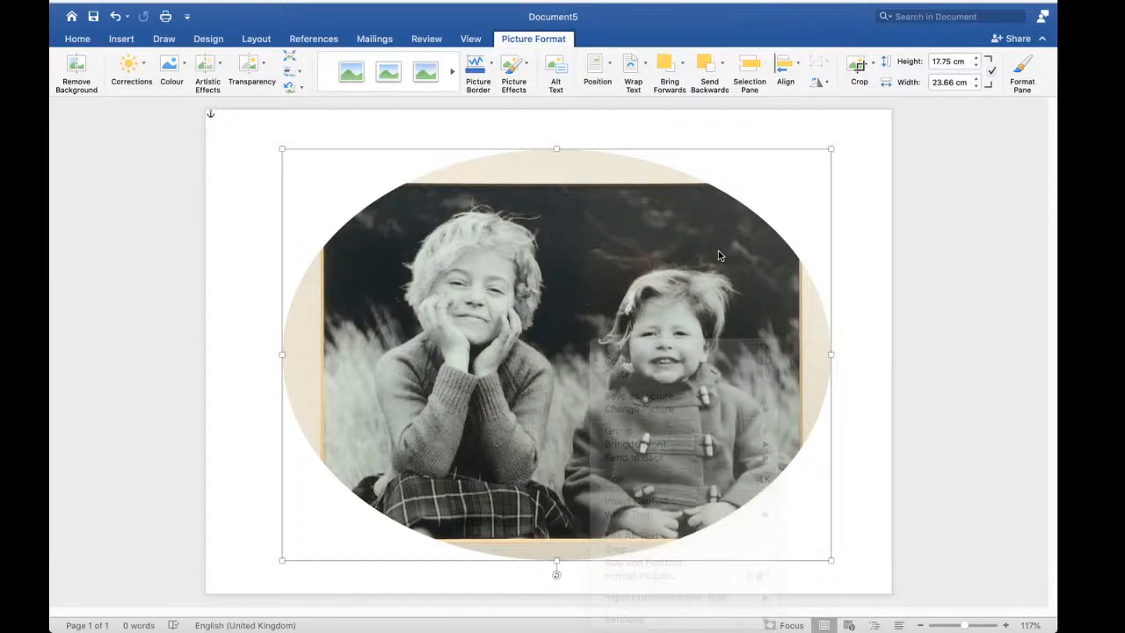
left_click(1022, 77)
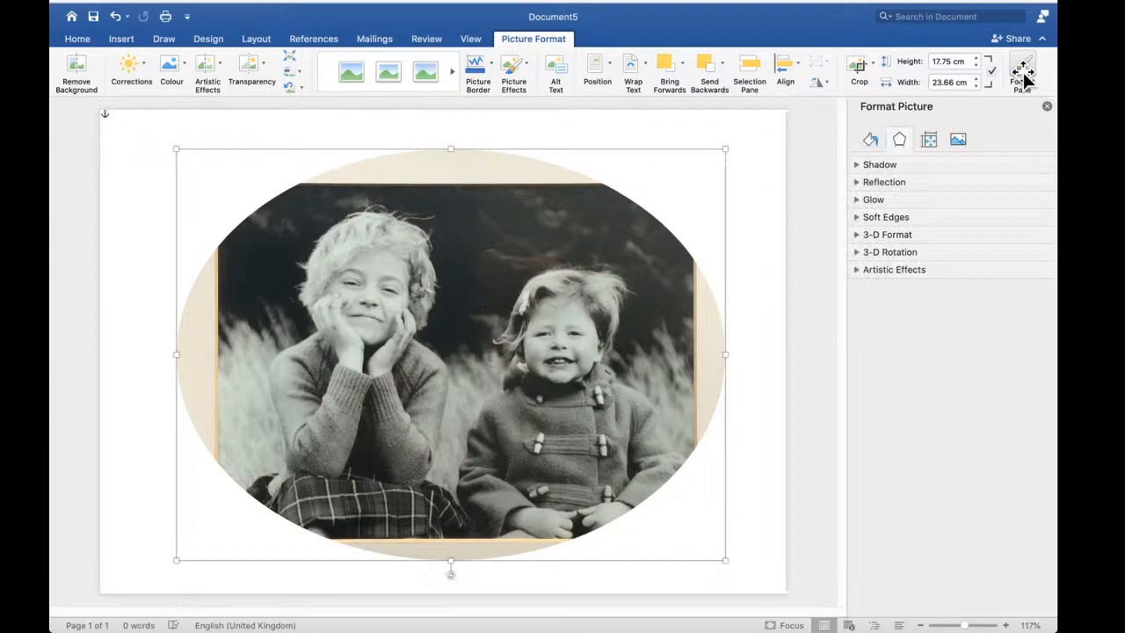
left_click(870, 65)
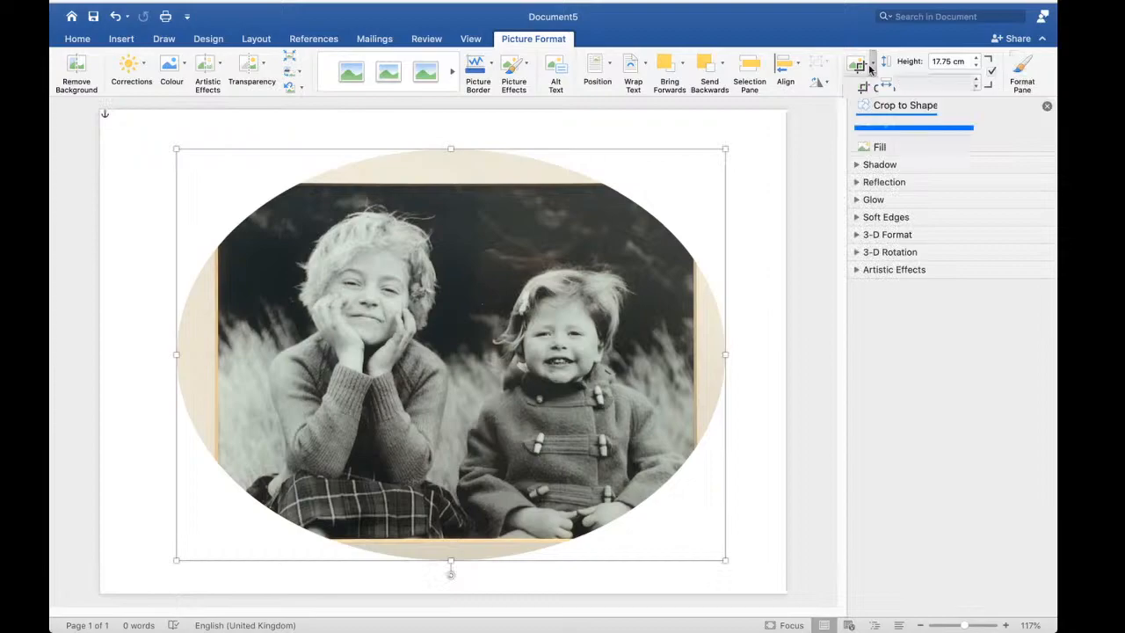
mouse_move(906, 105)
left_click(562, 178)
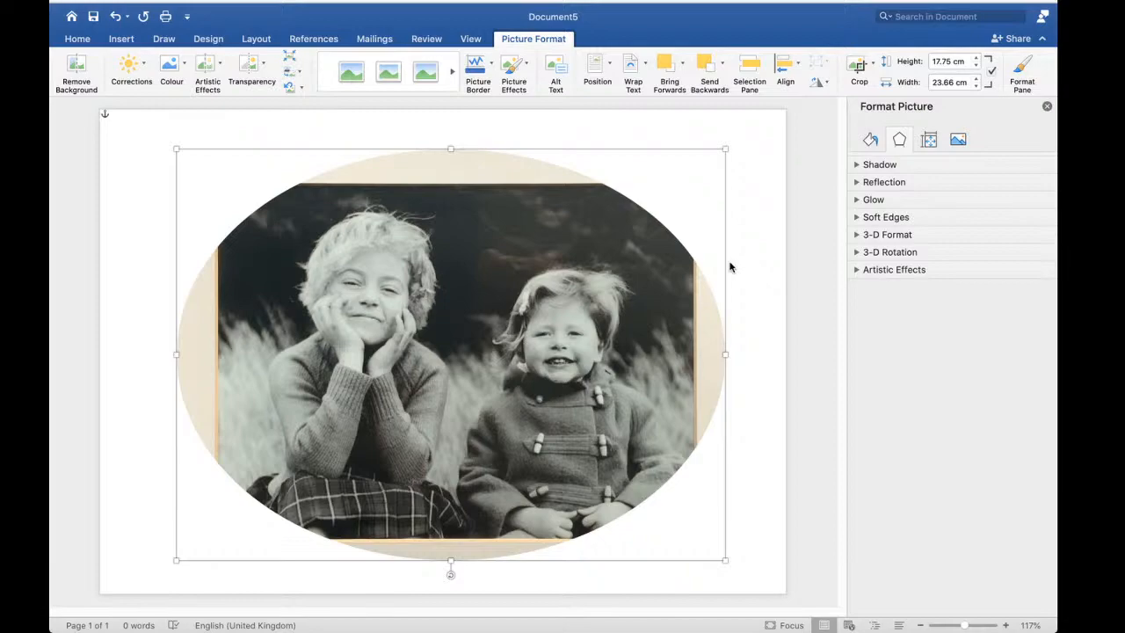
Reduce the oval crop area to about 12.3 by 11.1 cm and shift the photo so the younger child is centred in it
left_click(857, 65)
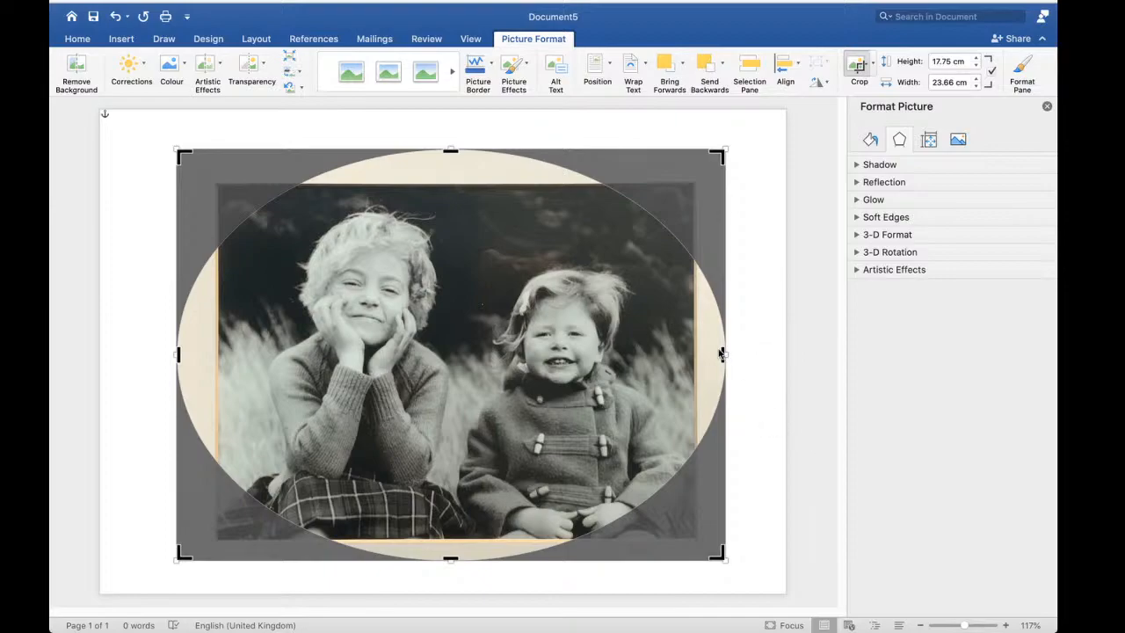
left_click_drag(178, 354, 469, 360)
left_click_drag(597, 150, 597, 278)
left_click_drag(603, 377, 624, 430)
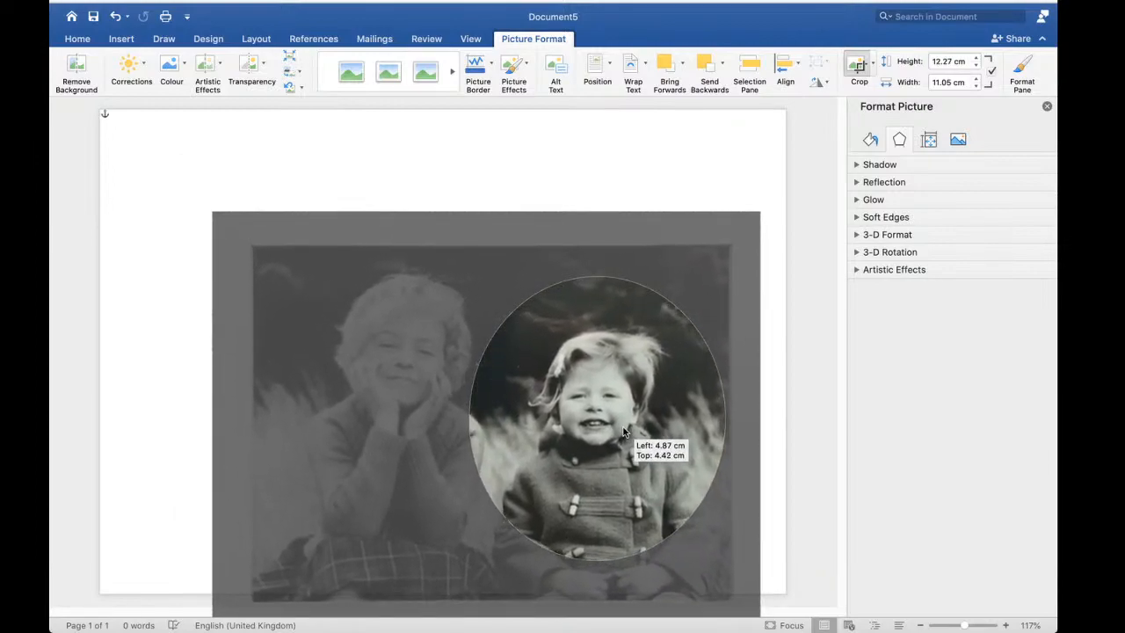
Tighten the oval crop to about 10.6 by 8 cm, move the photo down inside it for more headroom, and finish cropping
left_click_drag(595, 278, 597, 315)
left_click_drag(471, 436, 517, 438)
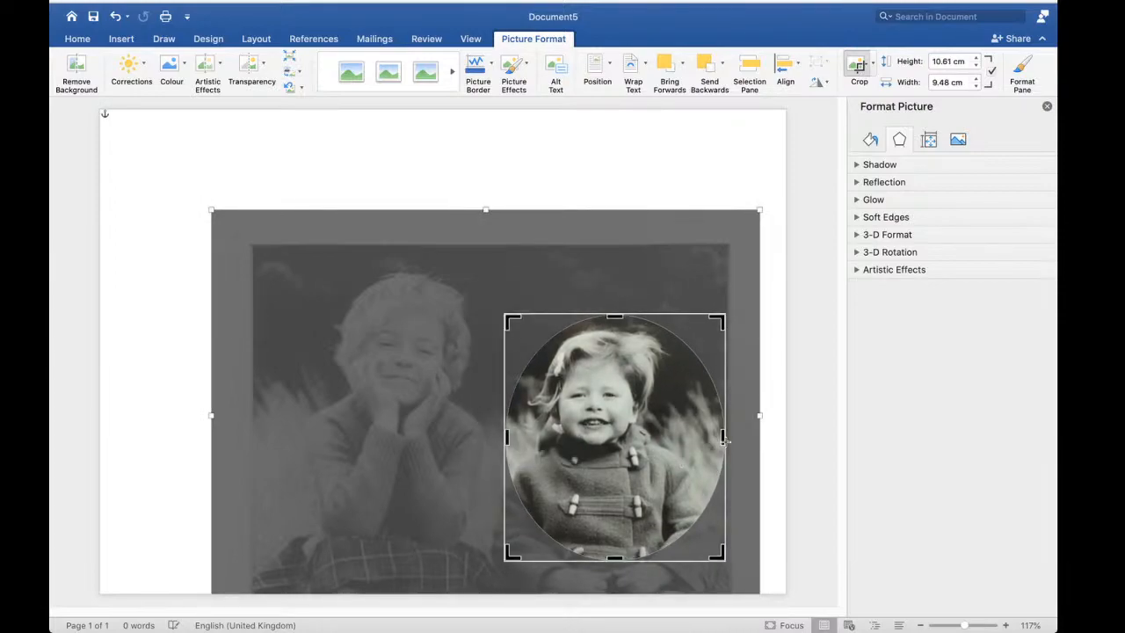
left_click_drag(722, 437, 690, 436)
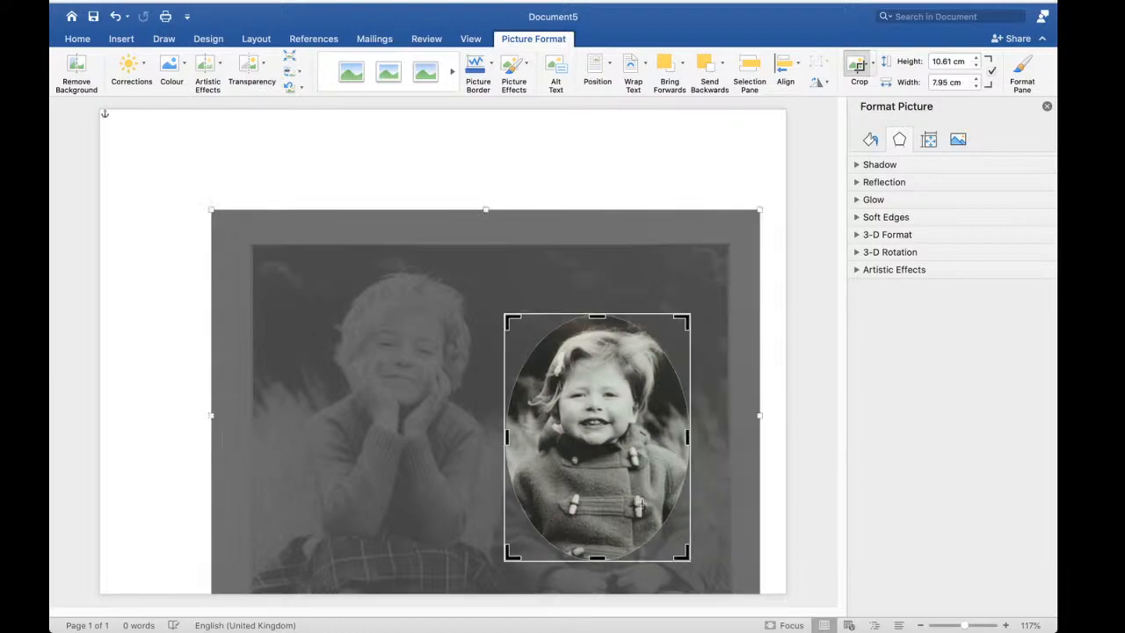
left_click_drag(726, 494, 729, 522)
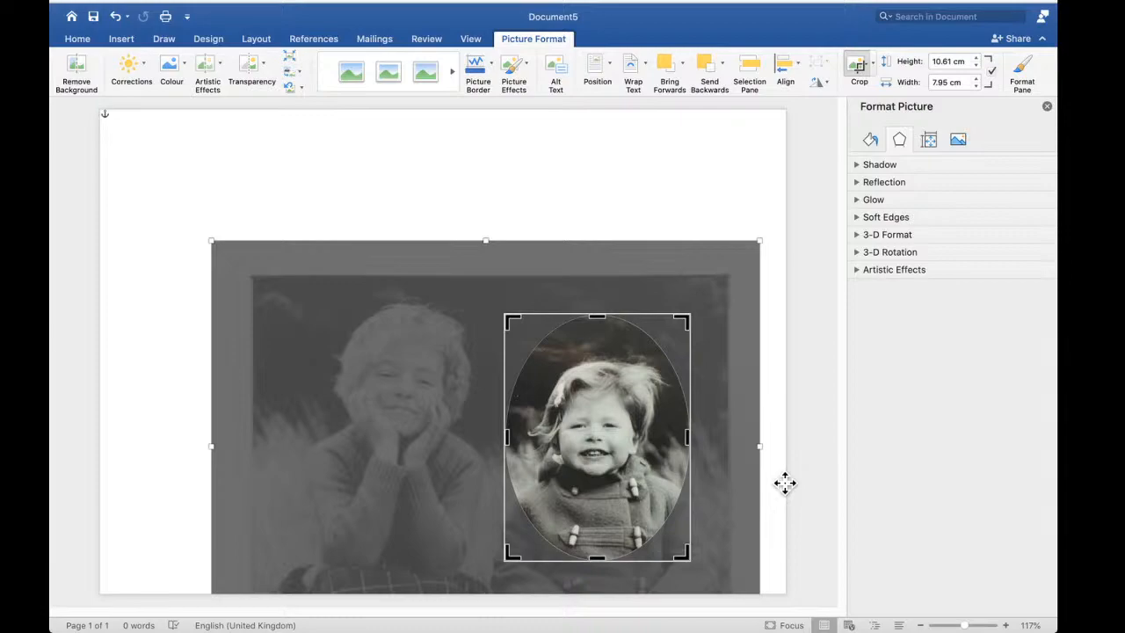
key("Escape")
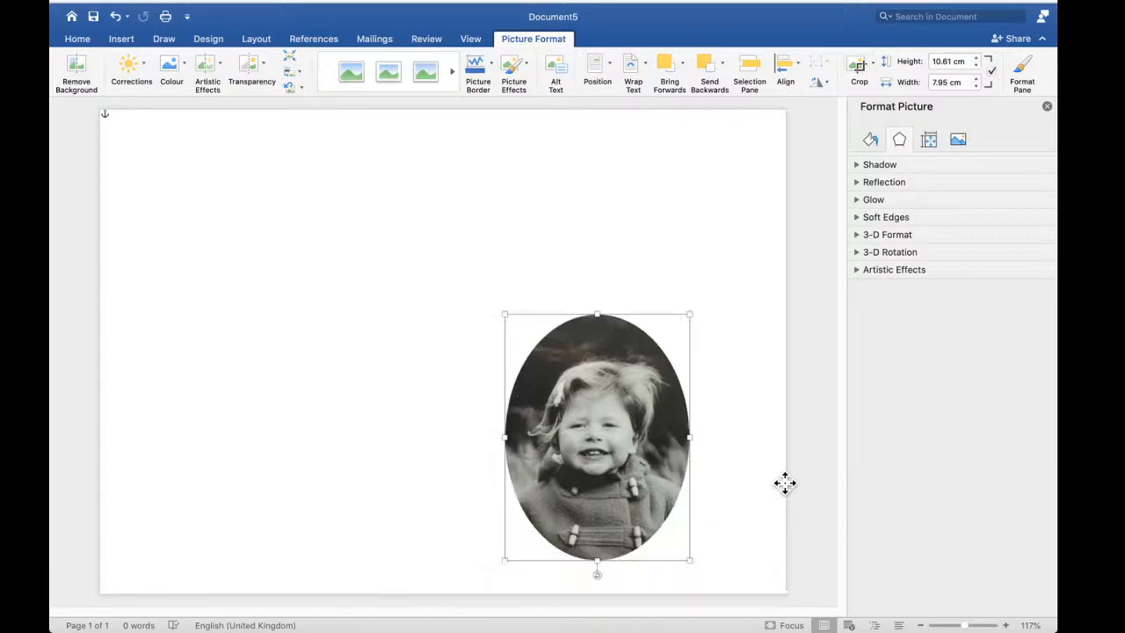
Move the oval portrait to the middle of the page and enlarge it to about 15.2 by 11.4 cm
left_click(738, 357)
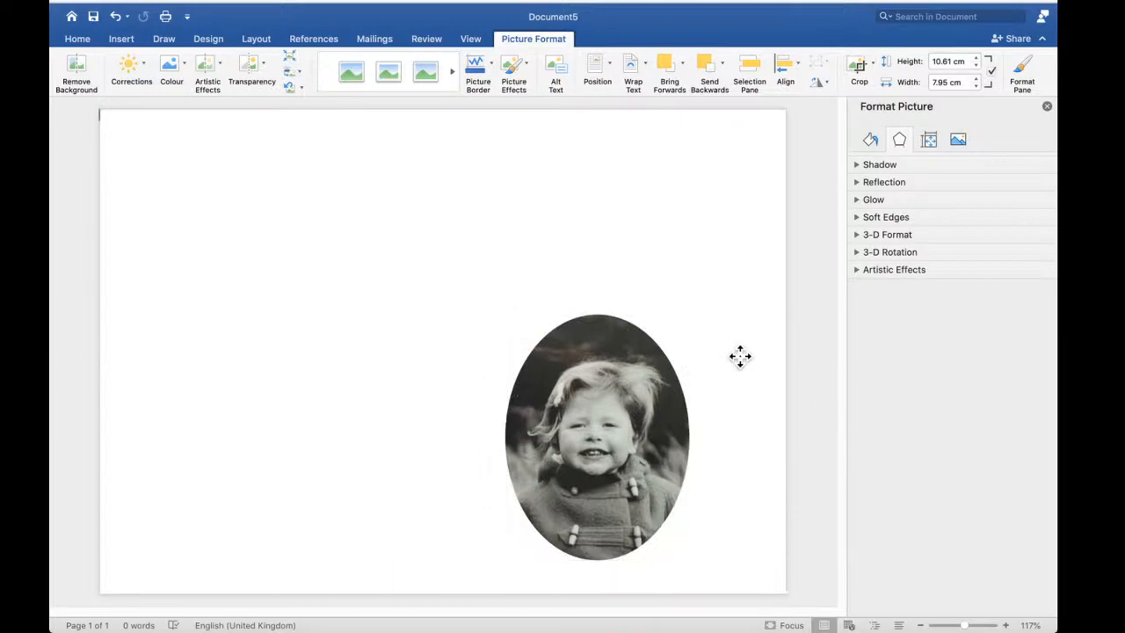
left_click_drag(621, 427, 401, 328)
left_click_drag(472, 434, 574, 471)
left_click(673, 391)
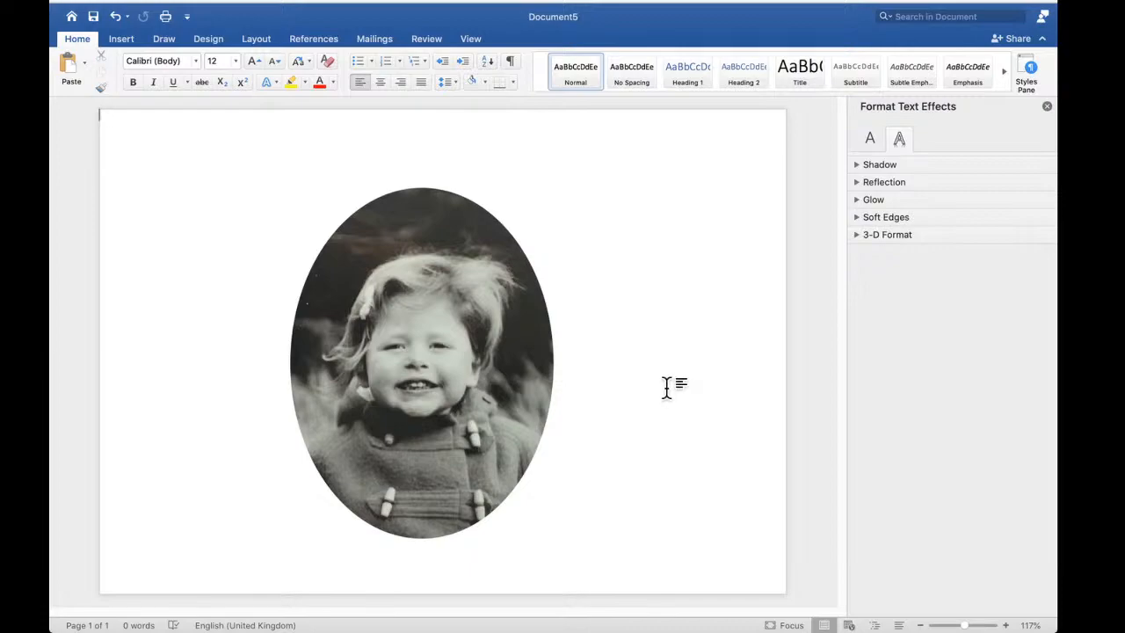
Apply a 27 pt soft edge to the oval portrait
left_click(490, 260)
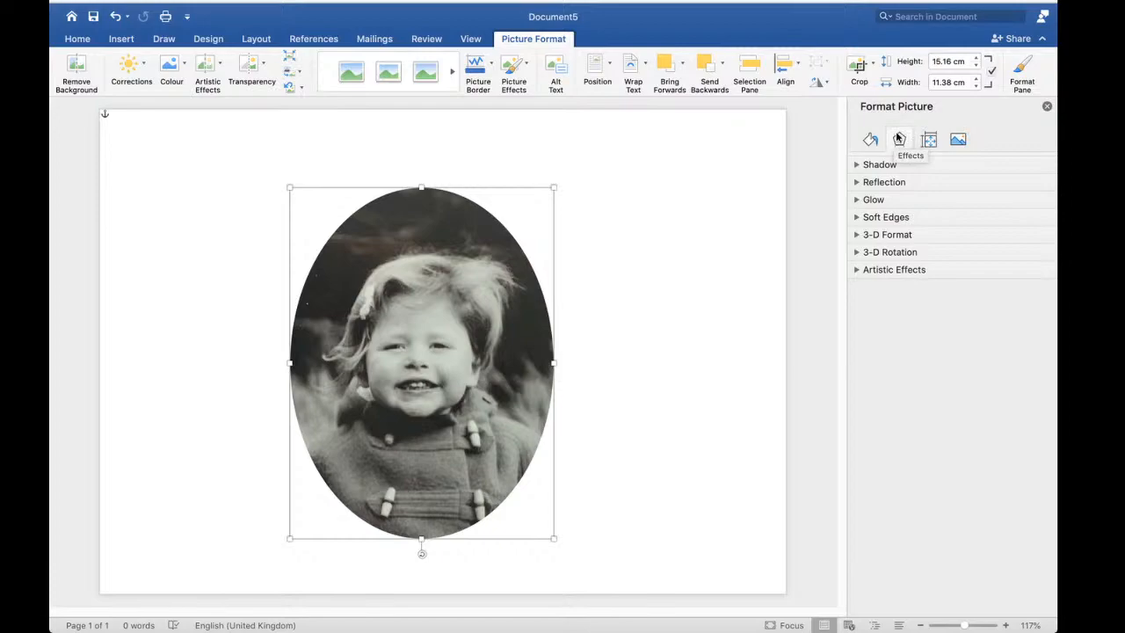
left_click(878, 219)
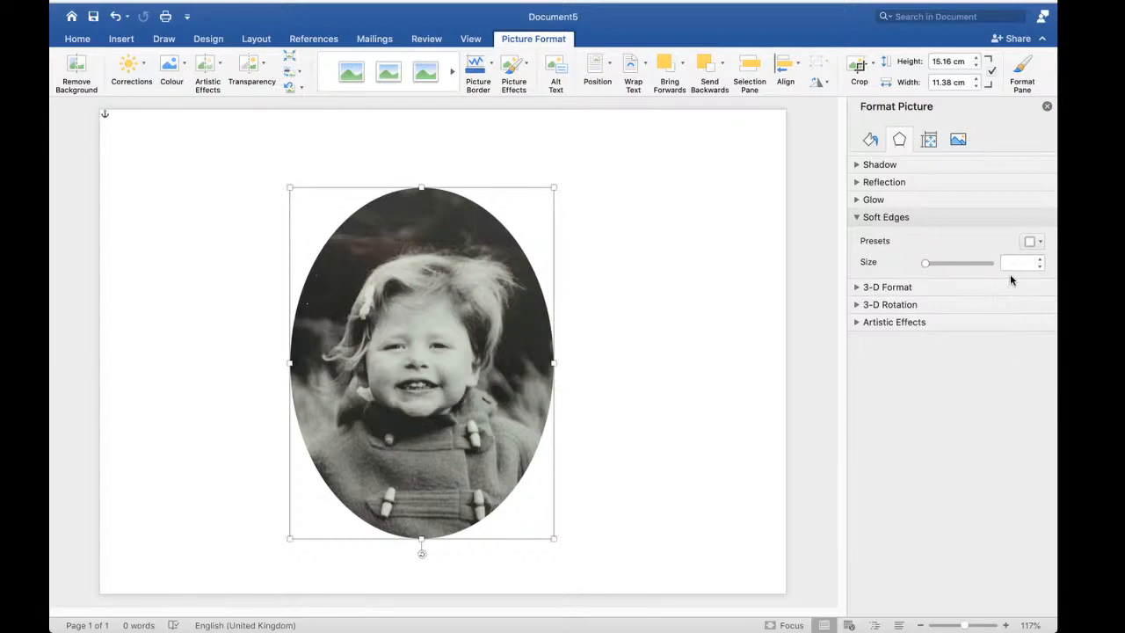
left_click(1042, 244)
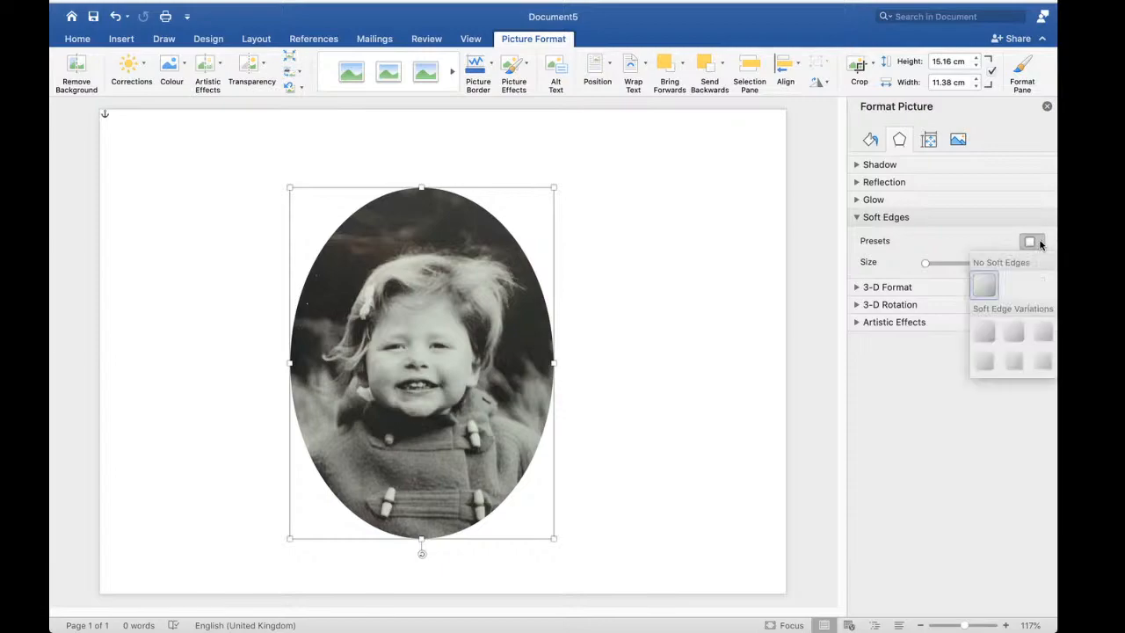
left_click(941, 380)
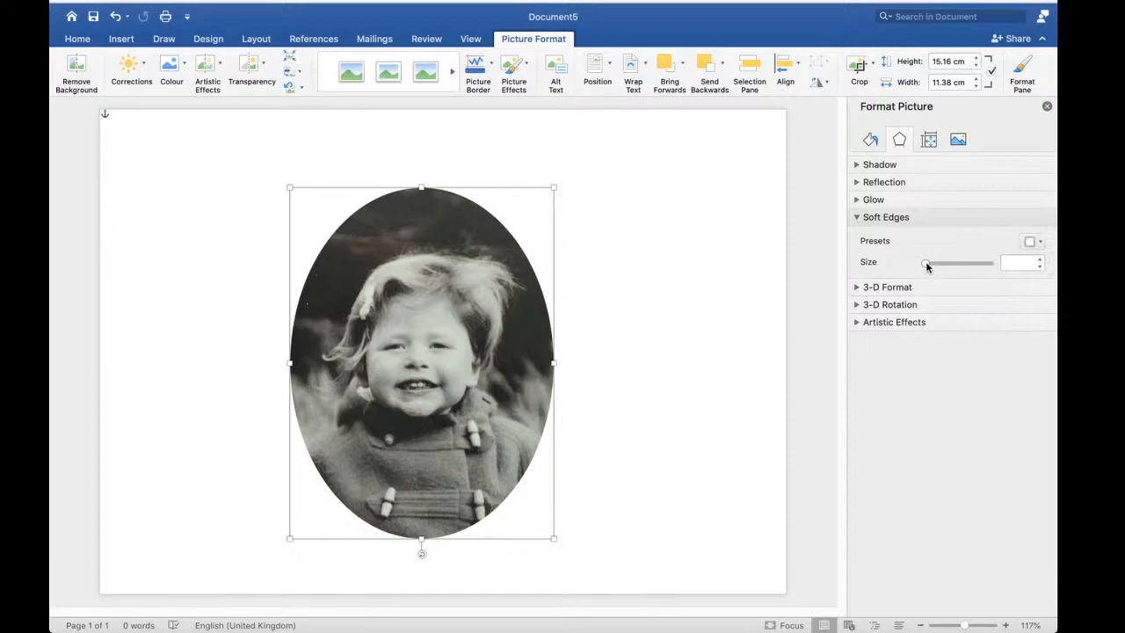
left_click_drag(928, 267, 942, 269)
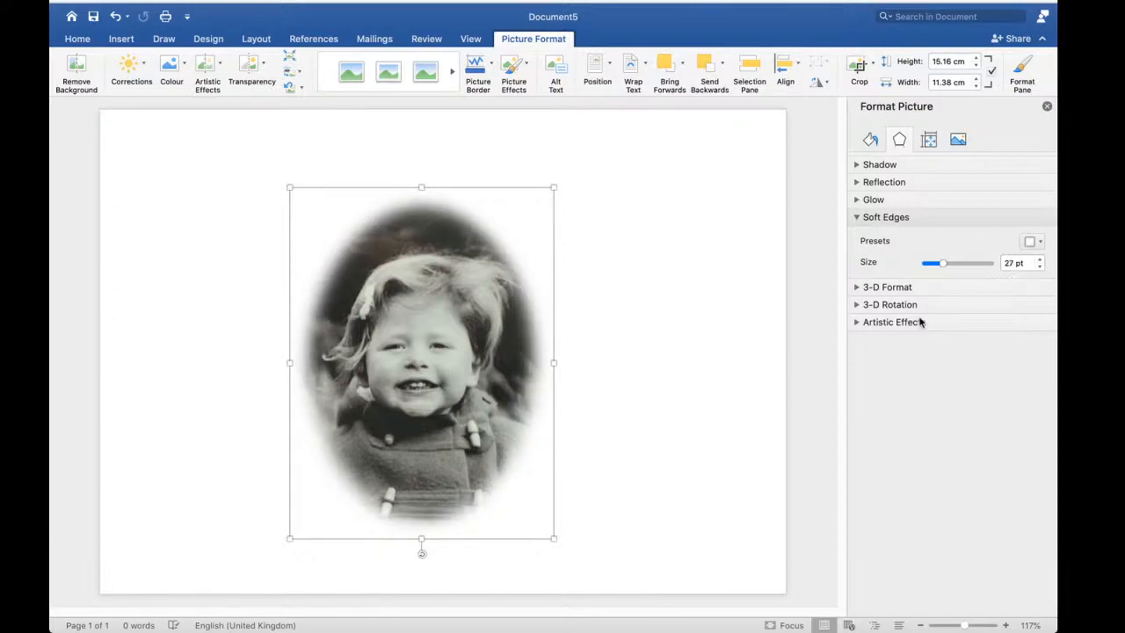
left_click(543, 451)
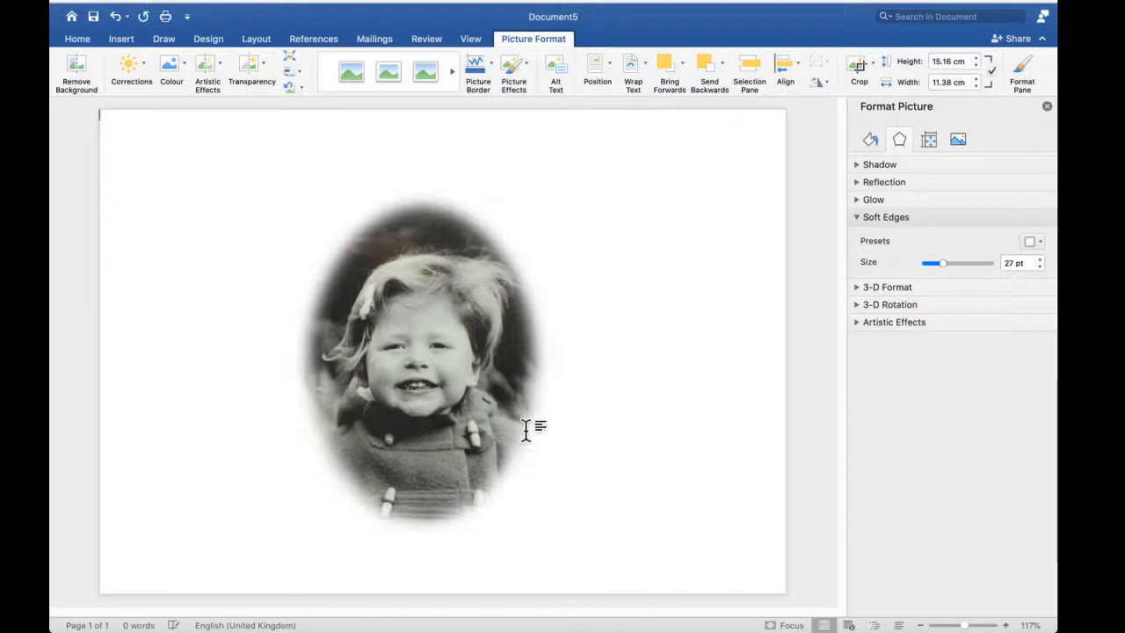
Move the soft-edged portrait to the left half of the page and deselect it
left_click_drag(526, 420, 372, 384)
left_click(616, 398)
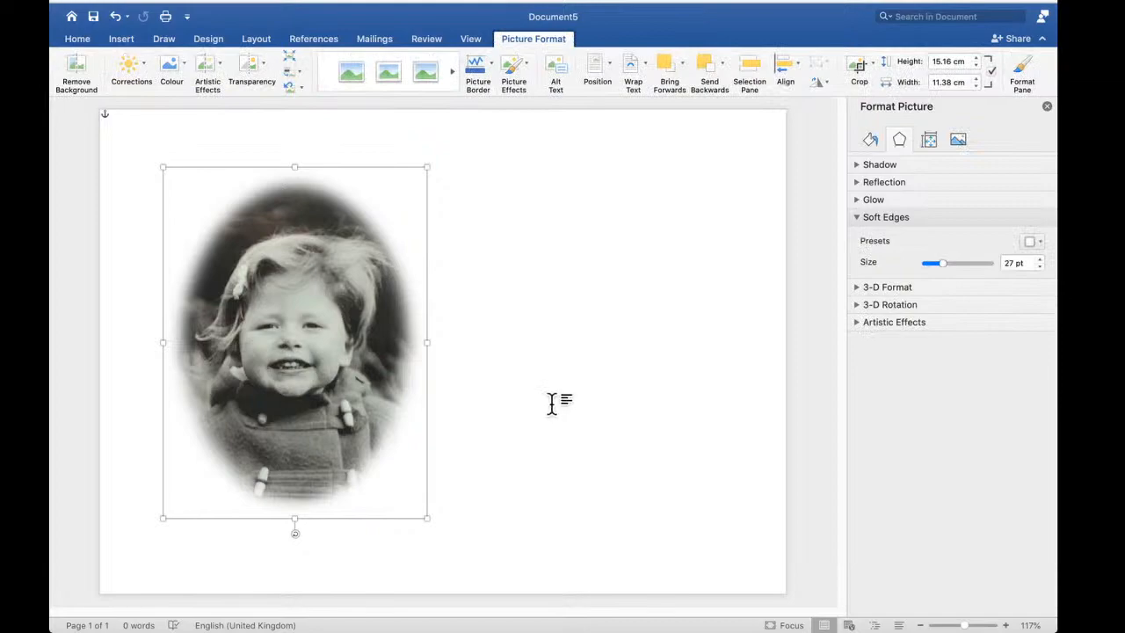
left_click(533, 236)
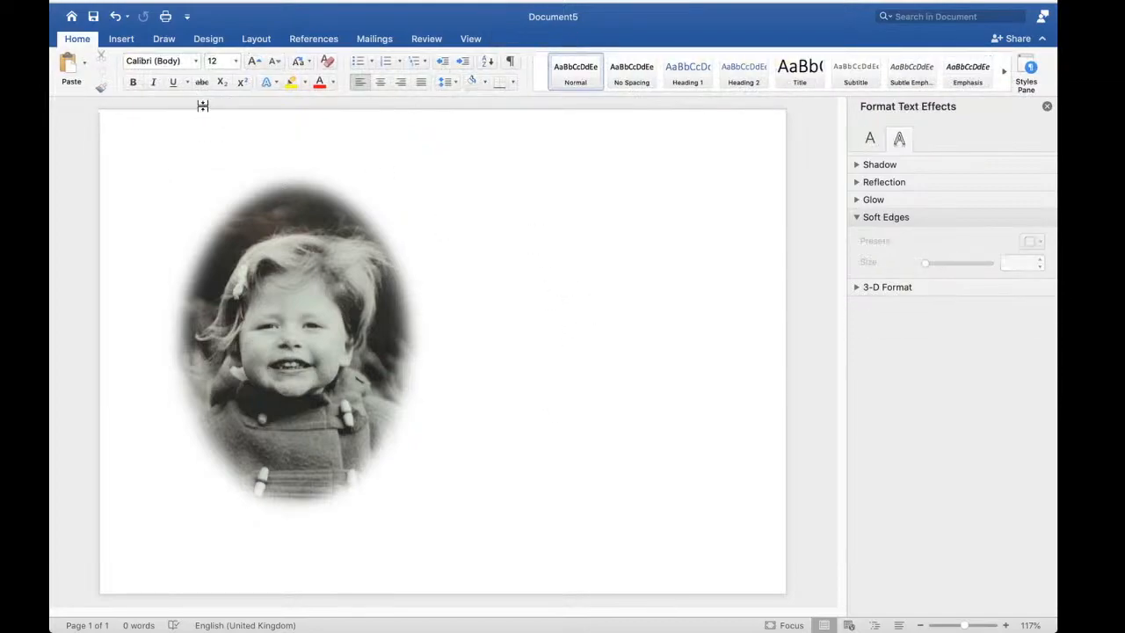
Insert the picture Aged-Paper-Texture-GraphicsFairy.jpg from the demo images folder
left_click(122, 40)
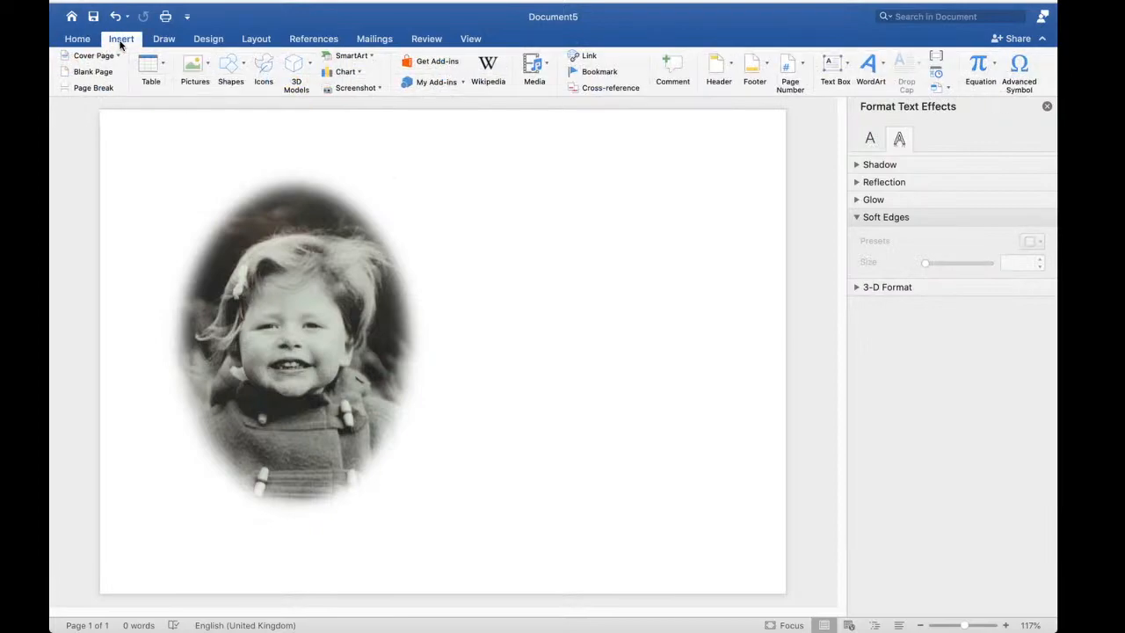
left_click(208, 68)
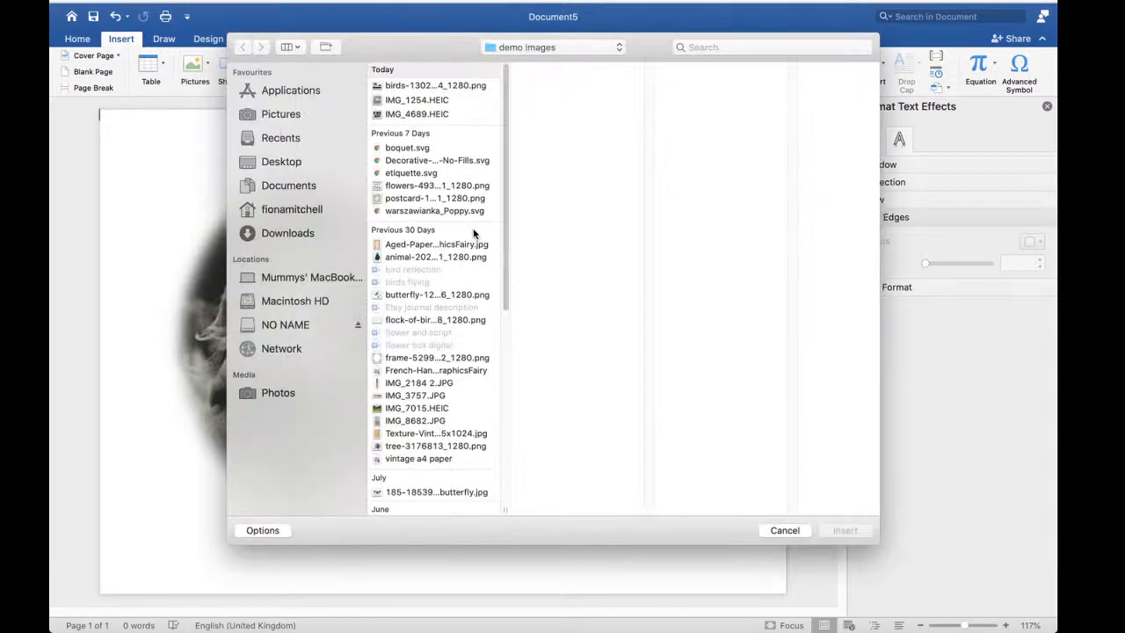
left_click(418, 248)
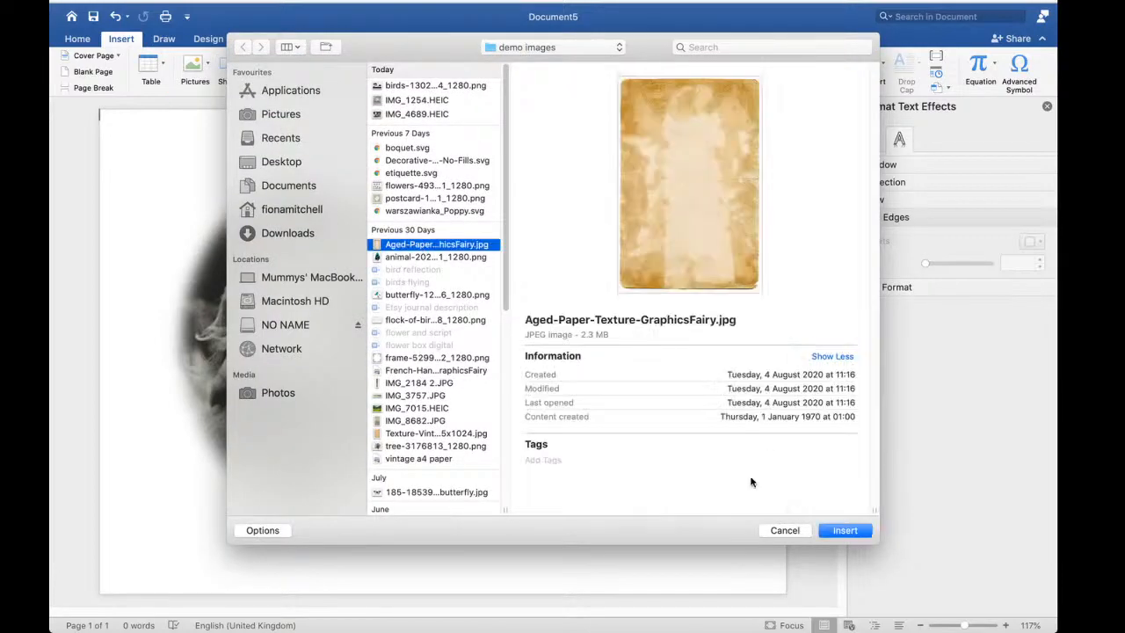
left_click(846, 530)
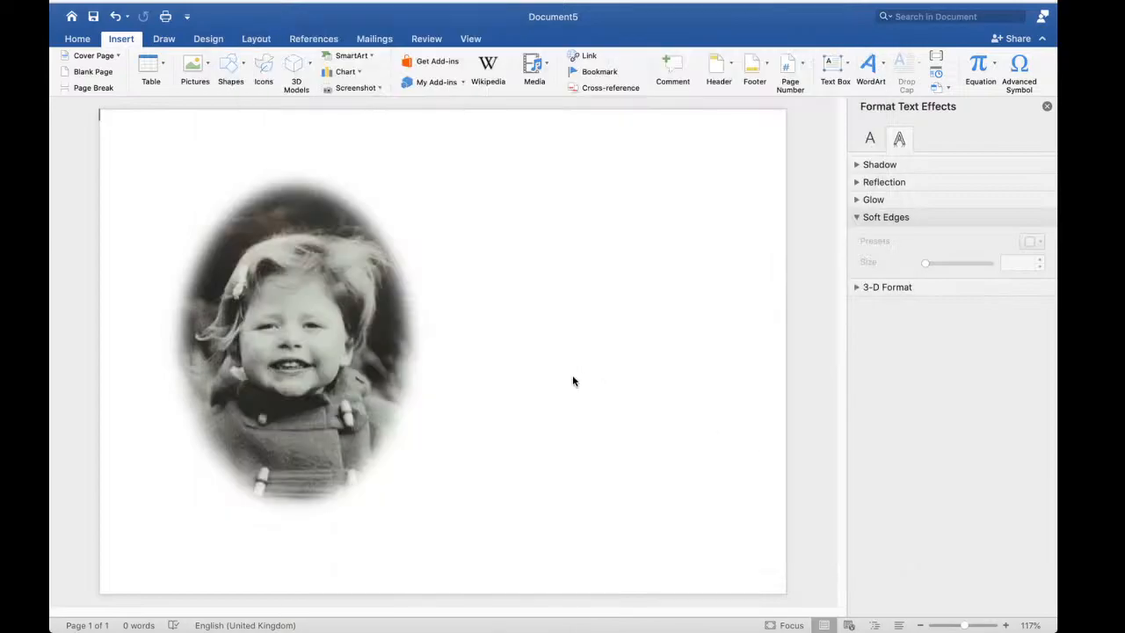
left_click_drag(381, 505, 420, 522)
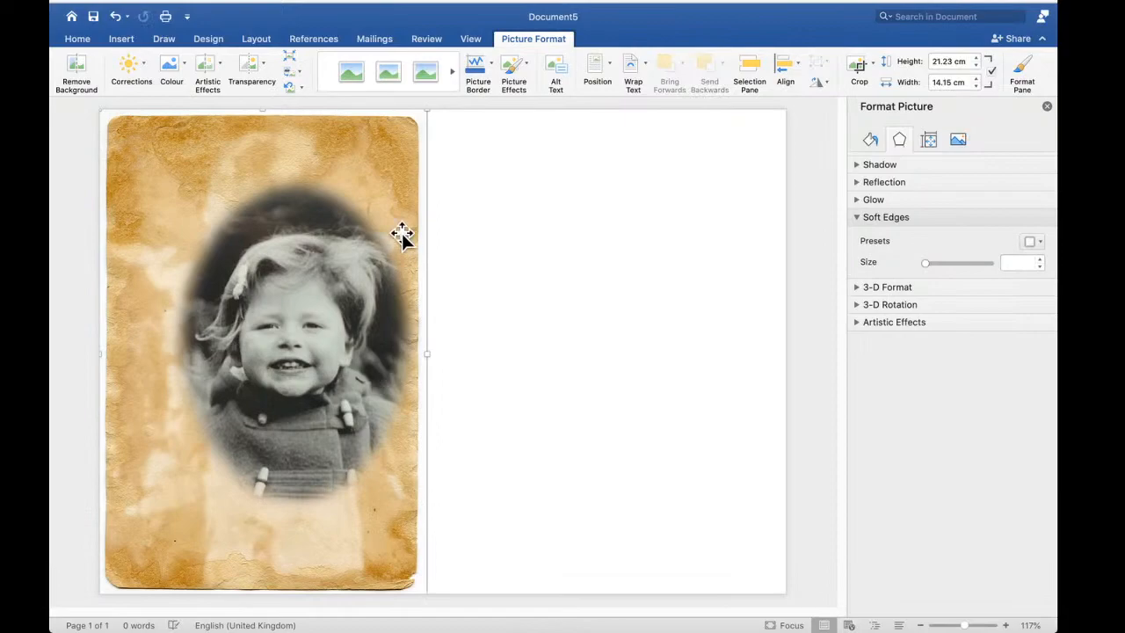
Set the aged paper picture's text wrapping to In Front of Text
right_click(390, 168)
mouse_move(479, 349)
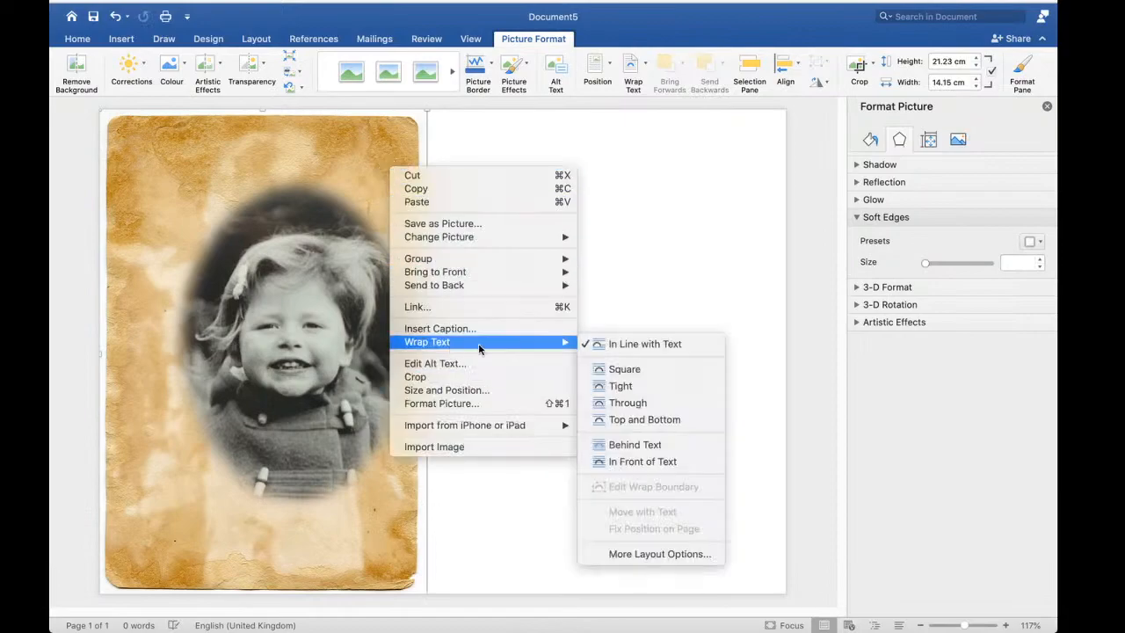
left_click(646, 461)
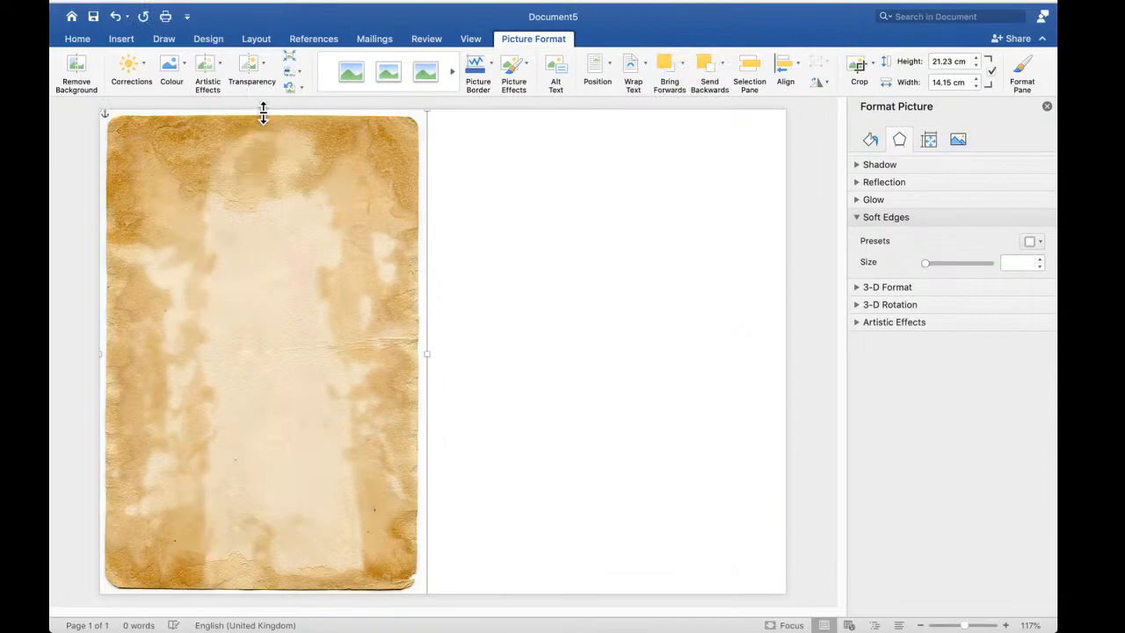
Rotate the aged paper to landscape and enlarge it to about 28.9 by 19.3 cm so it nearly fills the page
left_click_drag(289, 188, 403, 186)
left_click_drag(397, 139, 655, 401)
left_click_drag(156, 247, 113, 211)
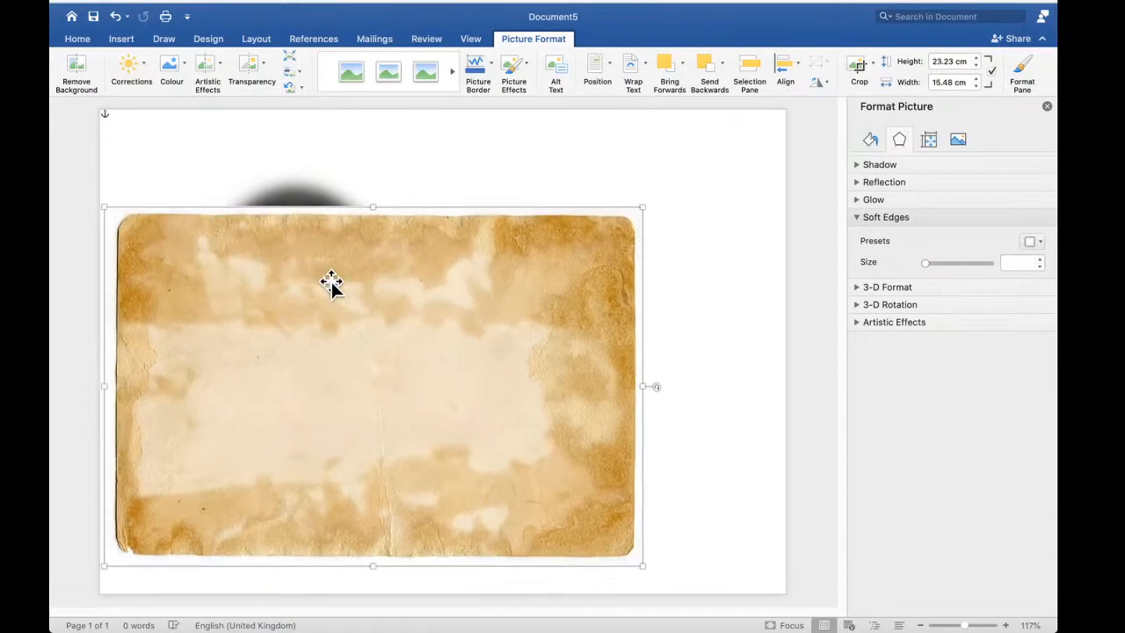
left_click_drag(643, 206, 774, 117)
Send the aged paper to the back, behind the oval portrait
right_click(414, 314)
mouse_move(469, 431)
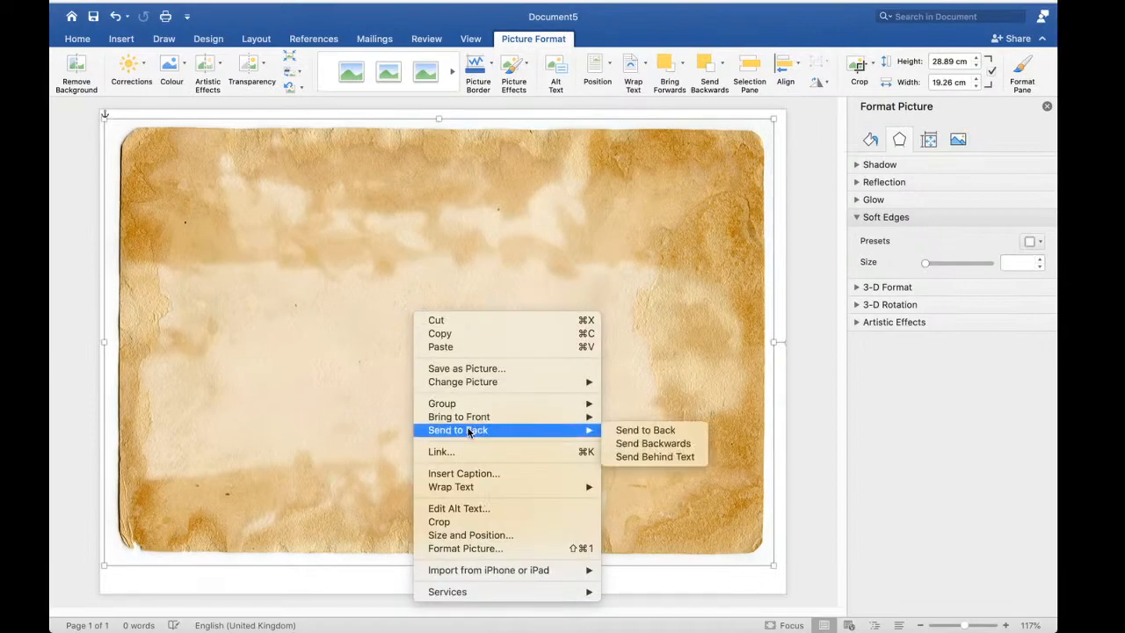
left_click(648, 430)
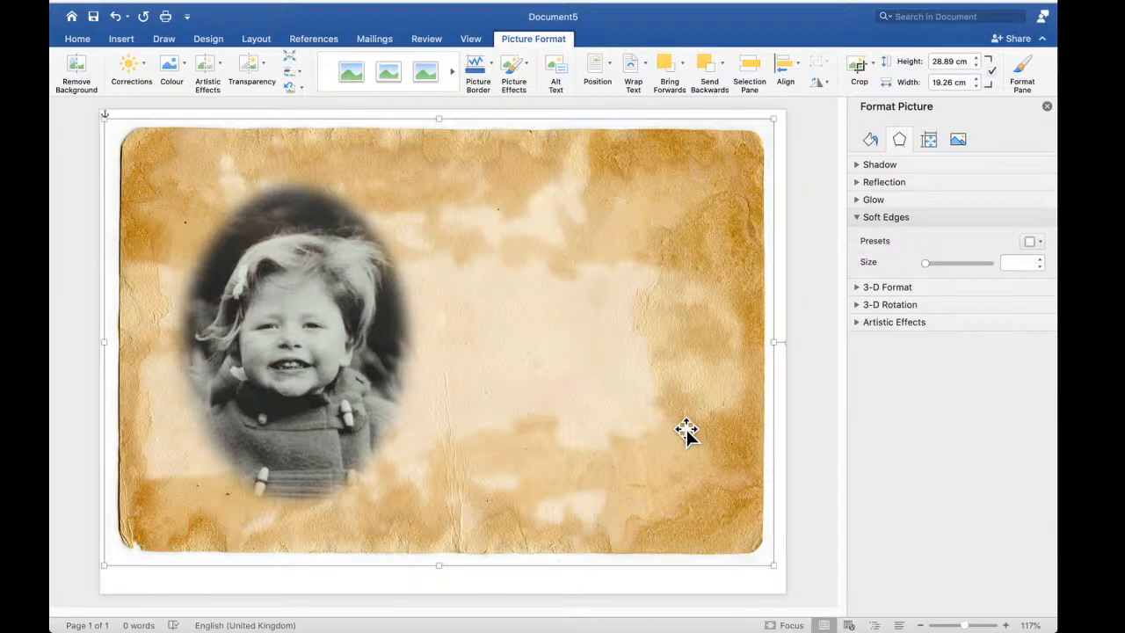
Insert the photo IMG_1254.HEIC from the demo images folder on the NO NAME drive
left_click(122, 39)
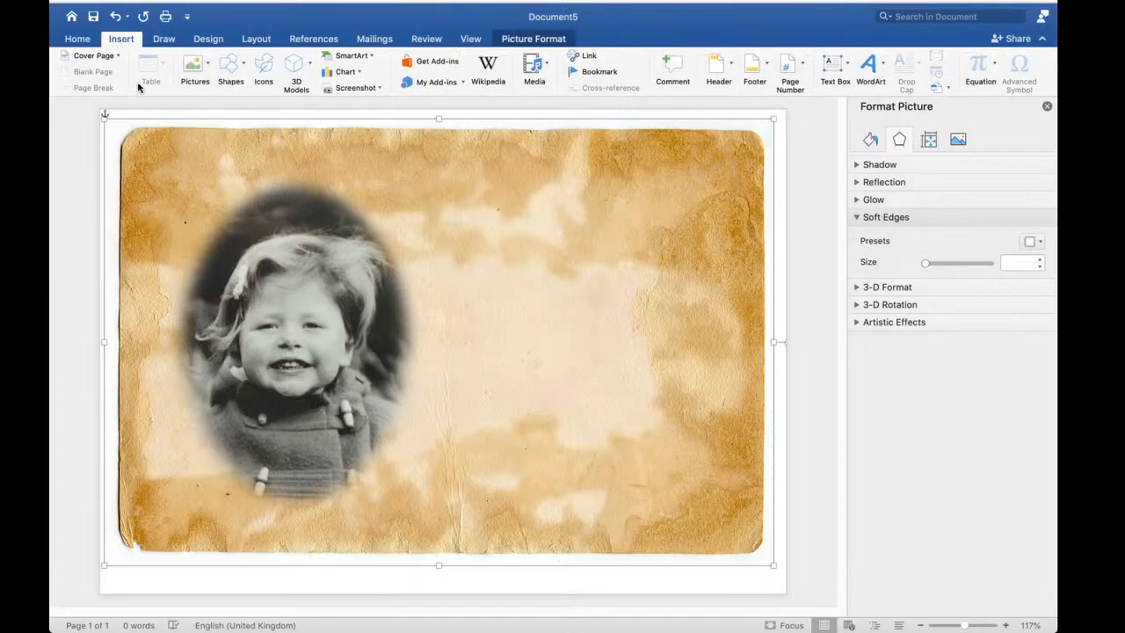
left_click(209, 66)
left_click(233, 106)
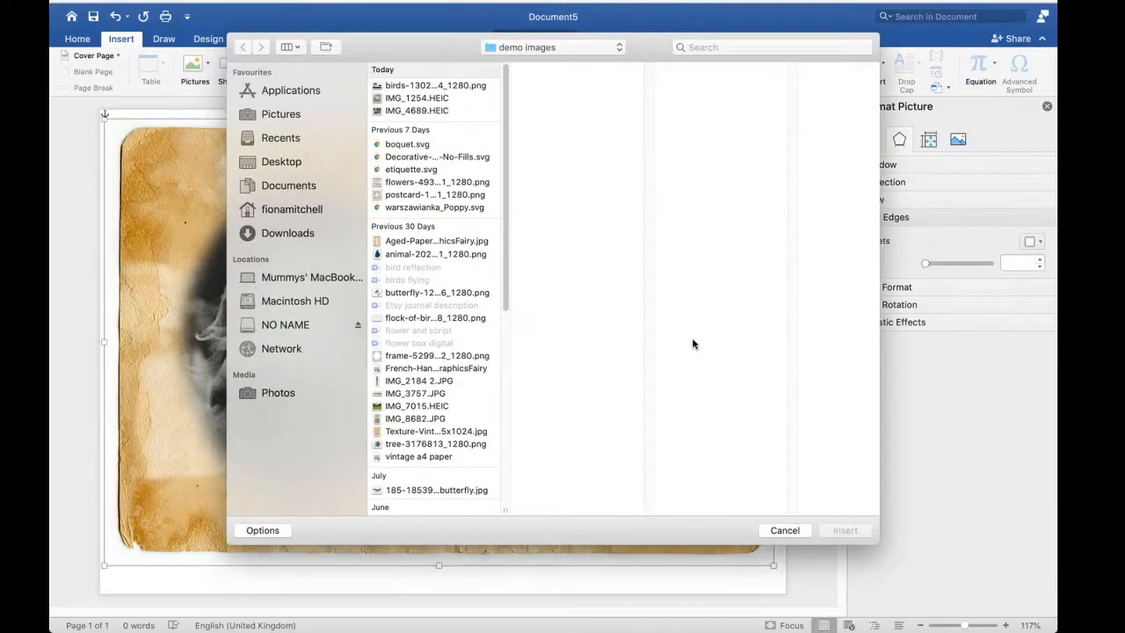
left_click(295, 327)
left_click(433, 86)
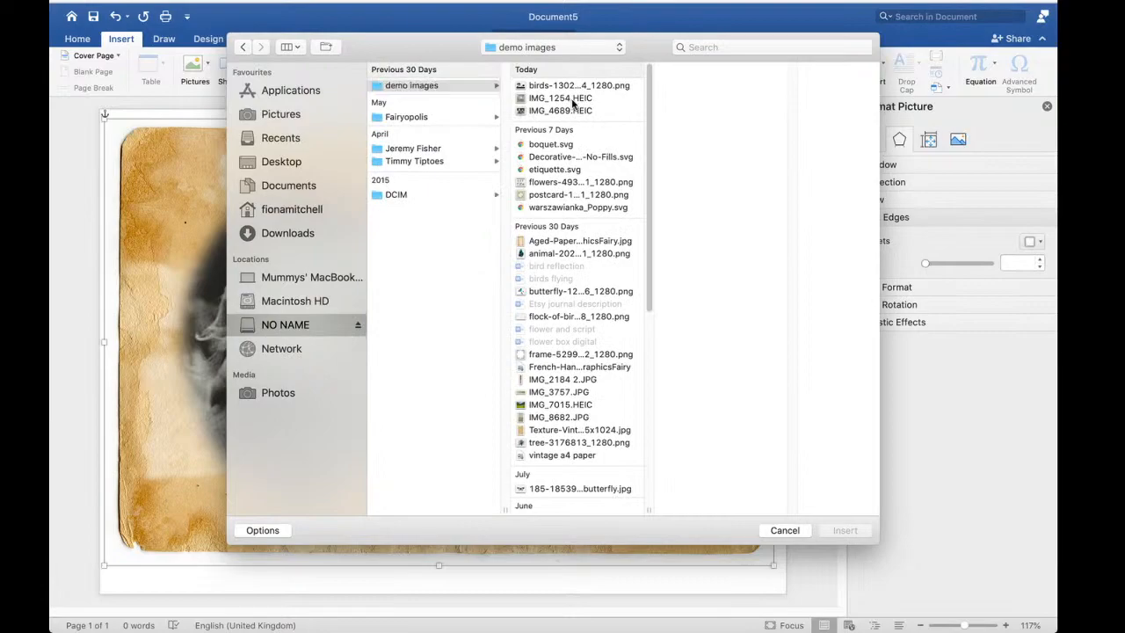
left_click(572, 101)
left_click(844, 533)
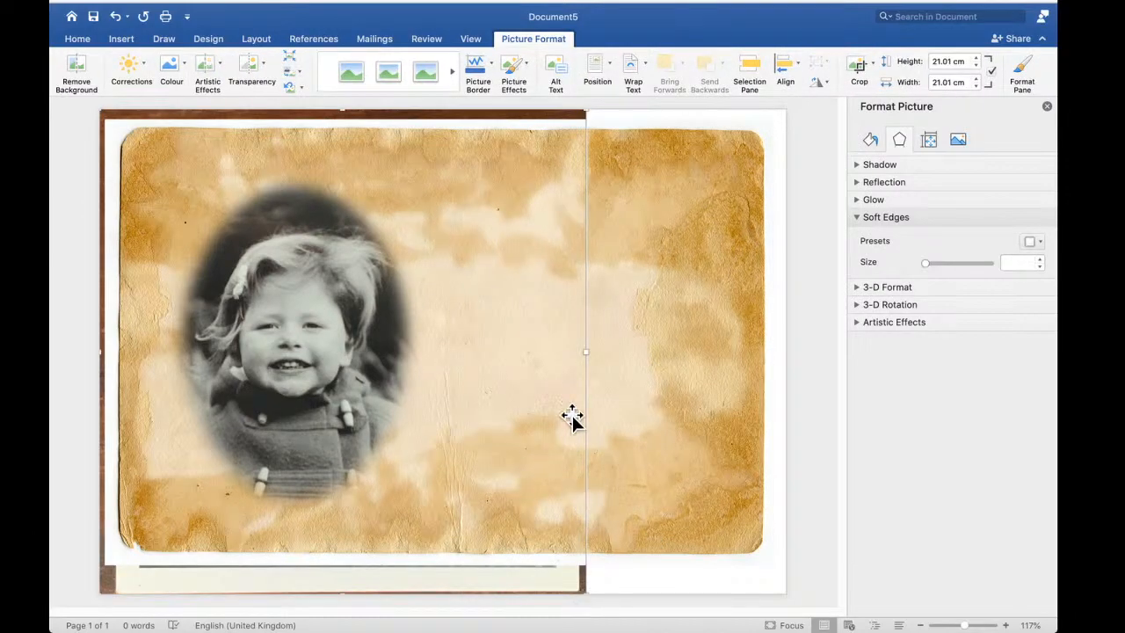
right_click(576, 119)
left_click(572, 117)
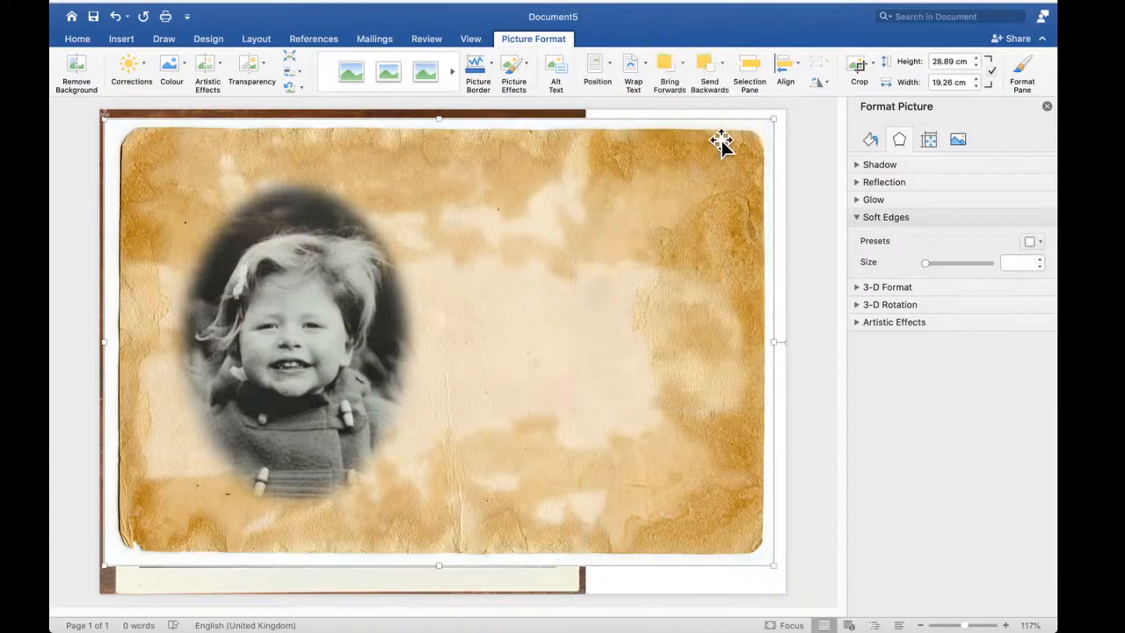
left_click(569, 116)
right_click(569, 114)
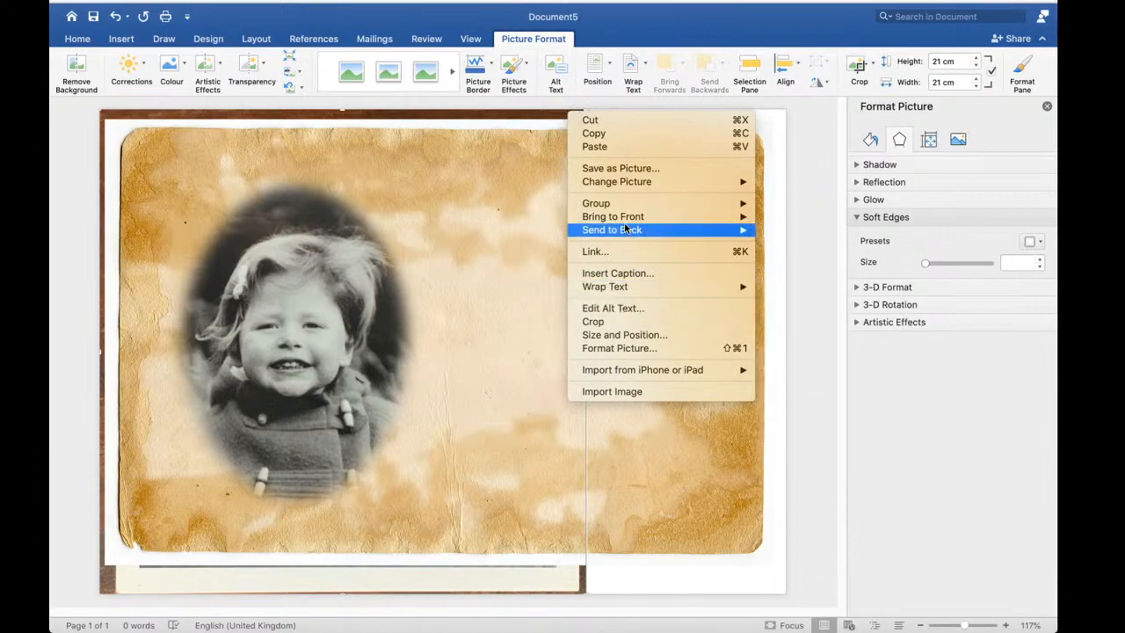
mouse_move(630, 222)
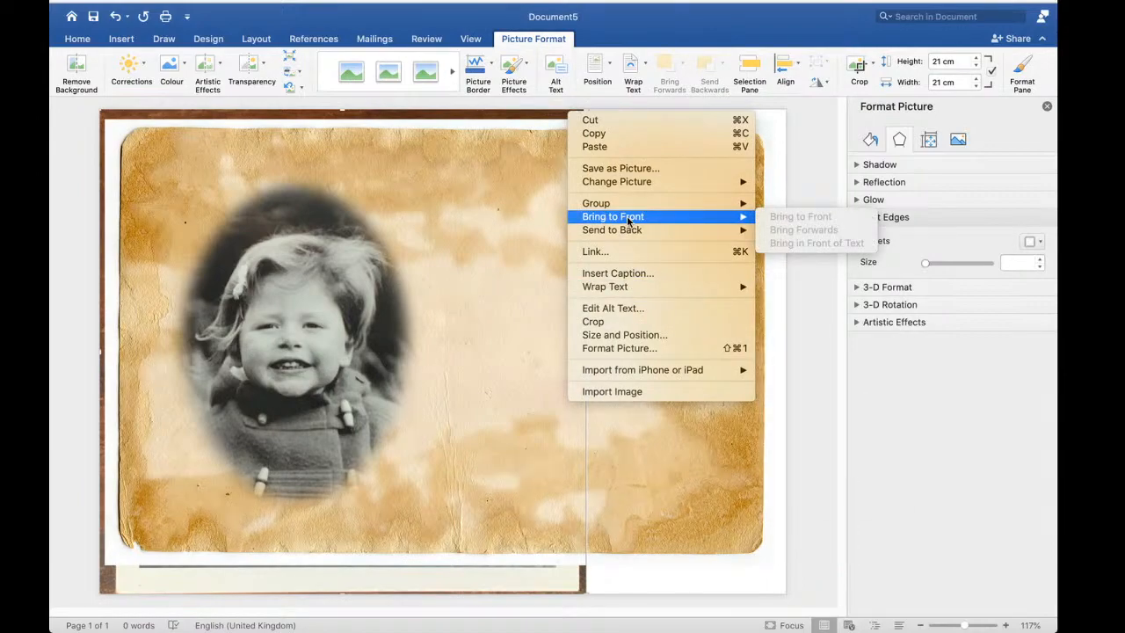
left_click(799, 326)
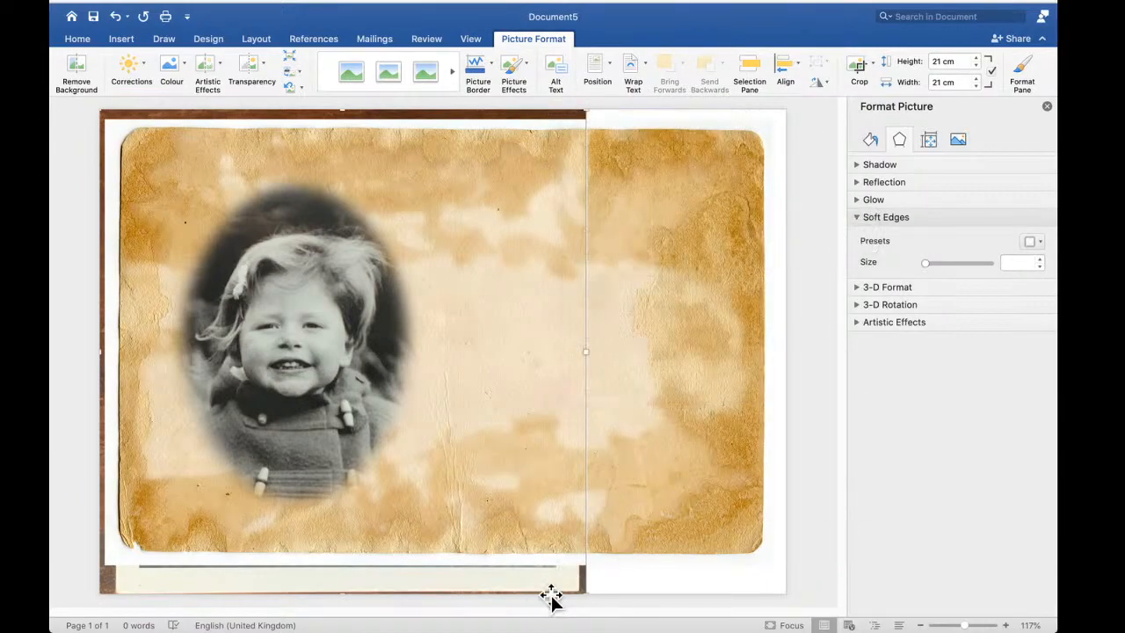
Move the aged paper up to expose the newly inserted photo, and set that photo's wrapping to In Front of Text
left_click_drag(672, 468, 688, 332)
right_click(545, 505)
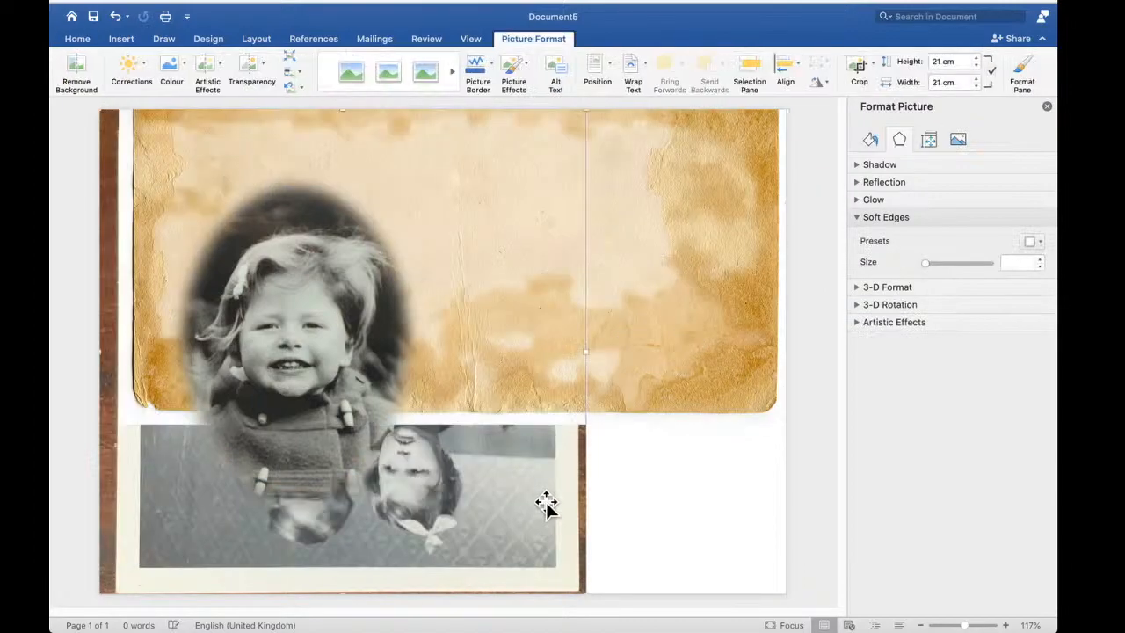
mouse_move(651, 514)
left_click(789, 533)
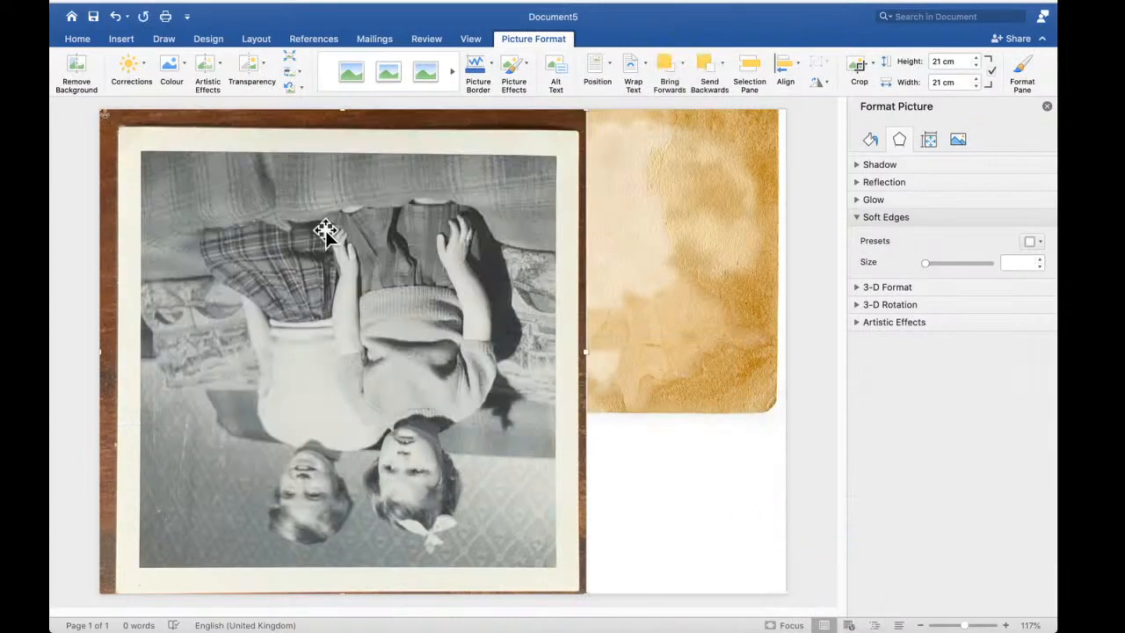
right_click(308, 145)
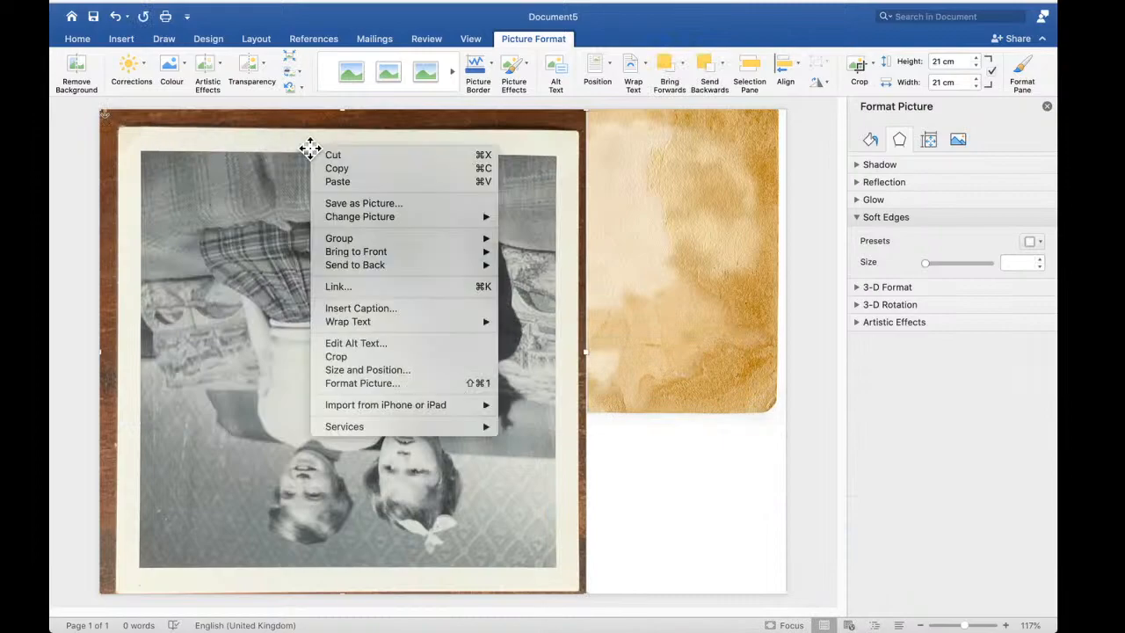
mouse_move(368, 322)
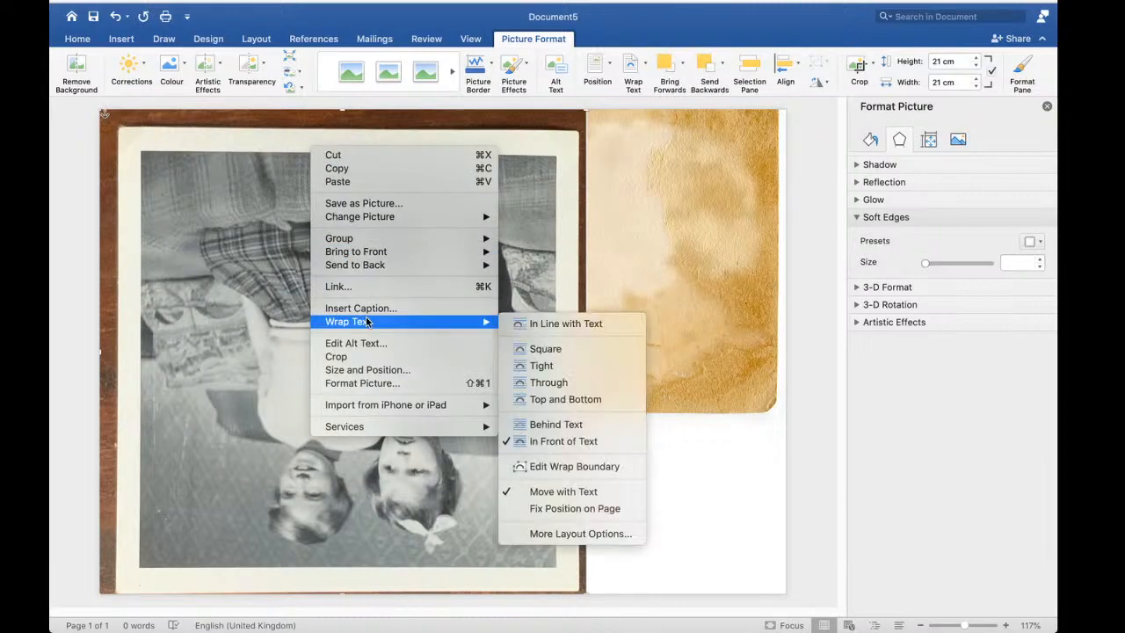
left_click(562, 441)
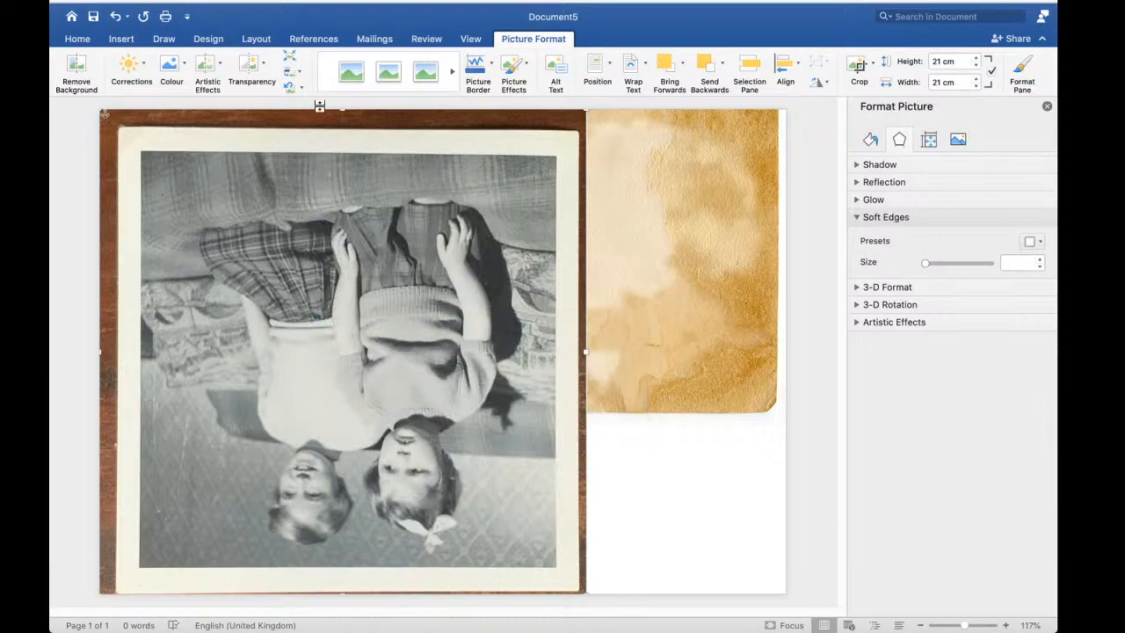
Rotate the photo of the two children by 180° and move it to about 4.9 cm left and 0.33 cm top
left_click_drag(336, 137, 353, 163)
left_click_drag(358, 118, 359, 526)
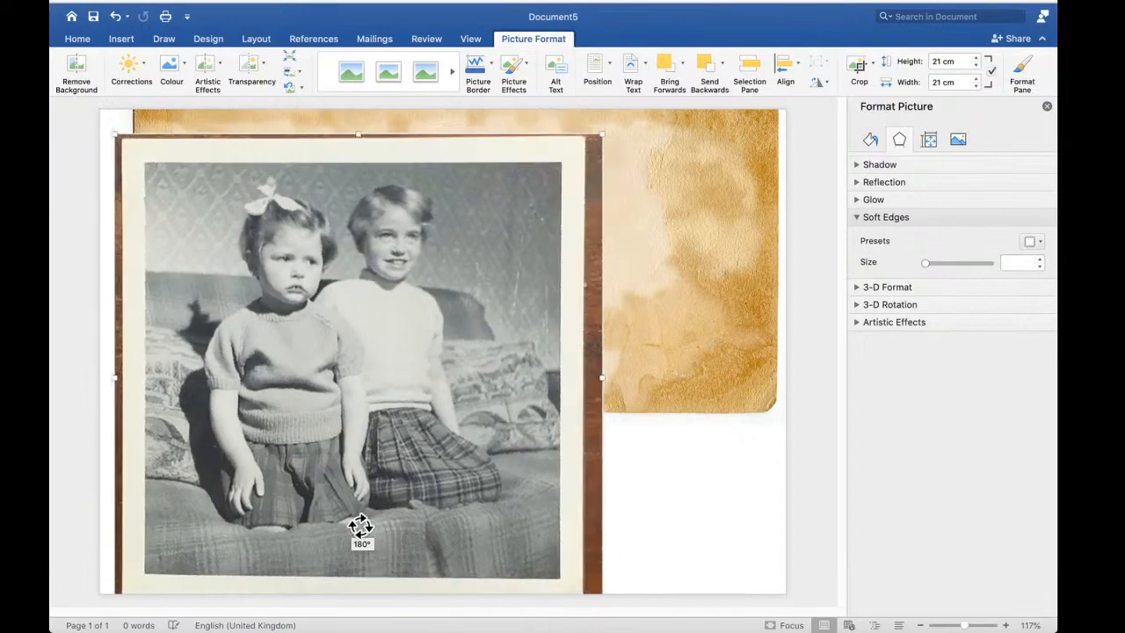
left_click_drag(412, 148, 509, 127)
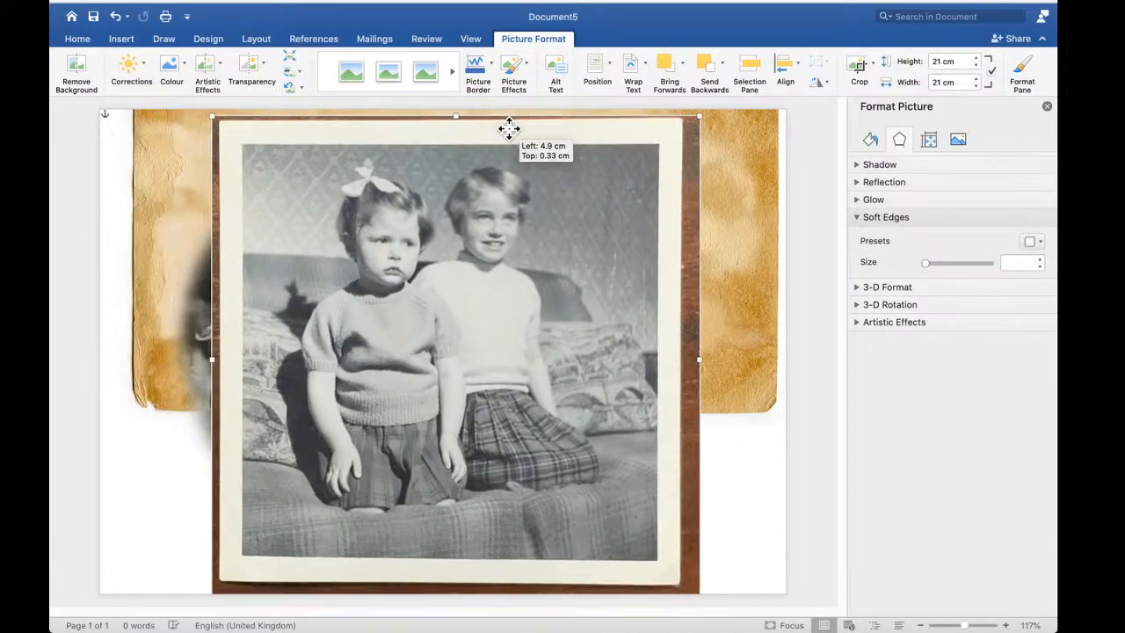
Shrink the photo of the two children to 13.26 cm square and crop it to an oval shape
left_click_drag(246, 143, 427, 321)
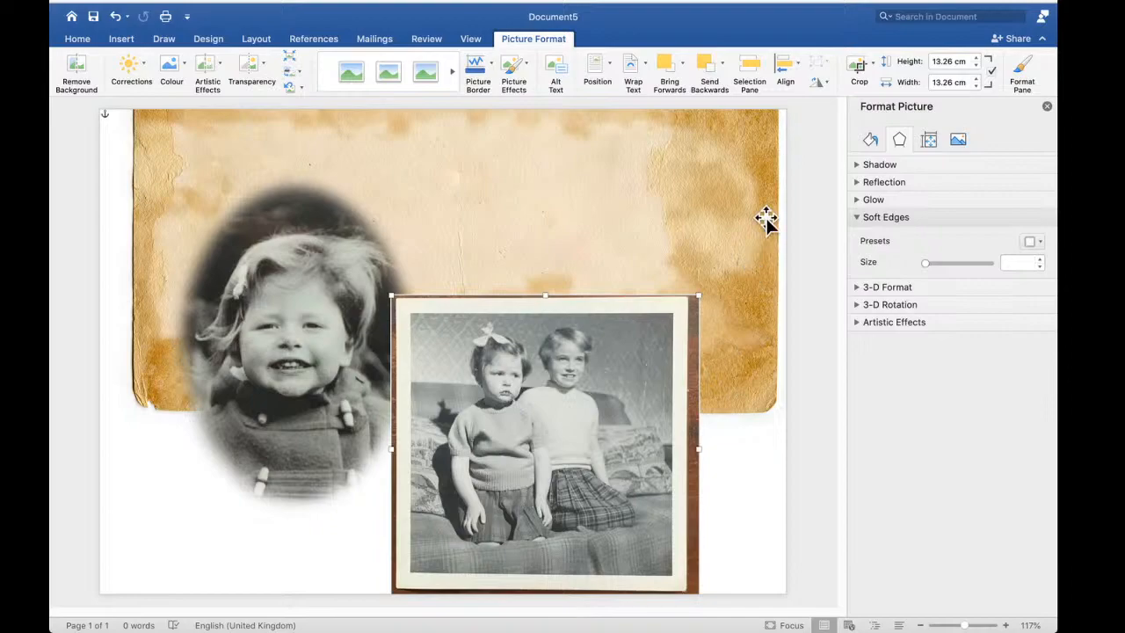
left_click(873, 66)
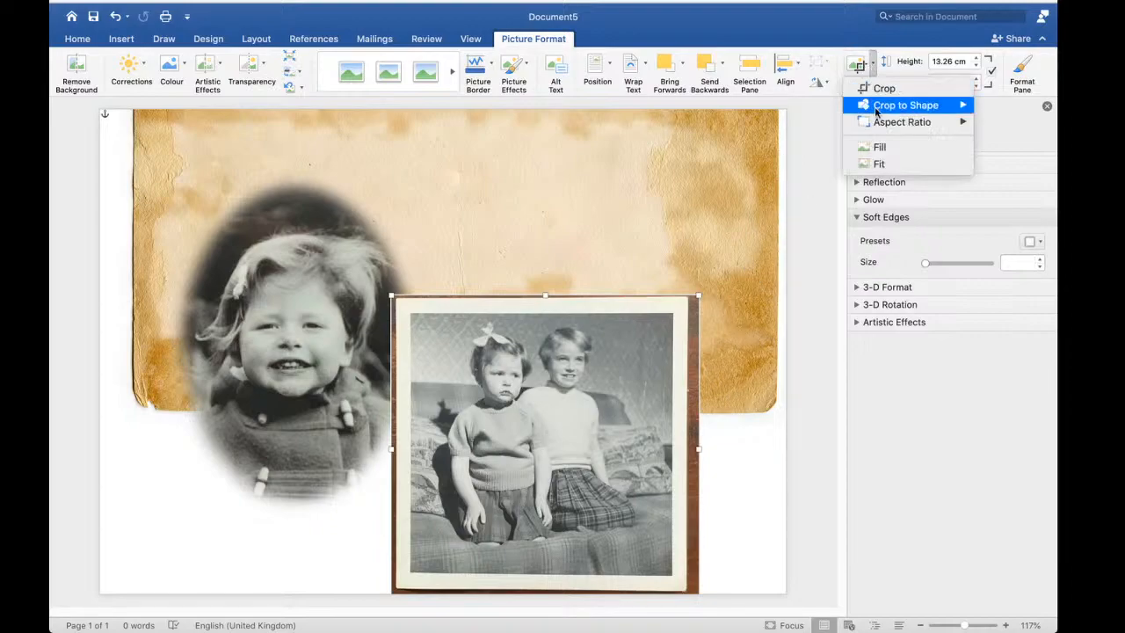
mouse_move(878, 109)
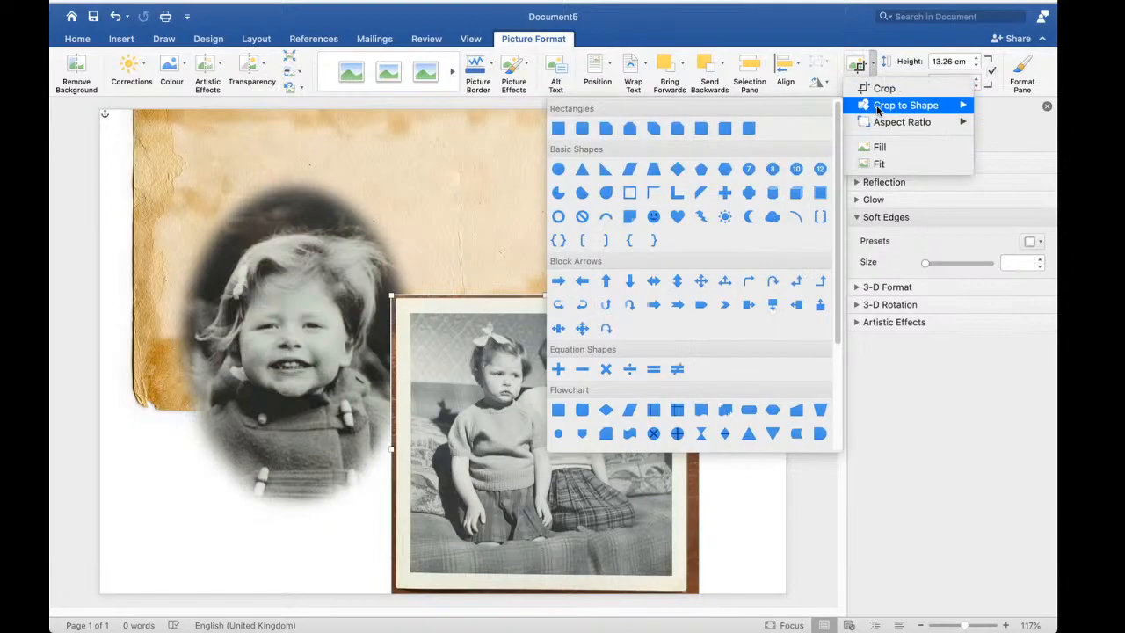
left_click(557, 170)
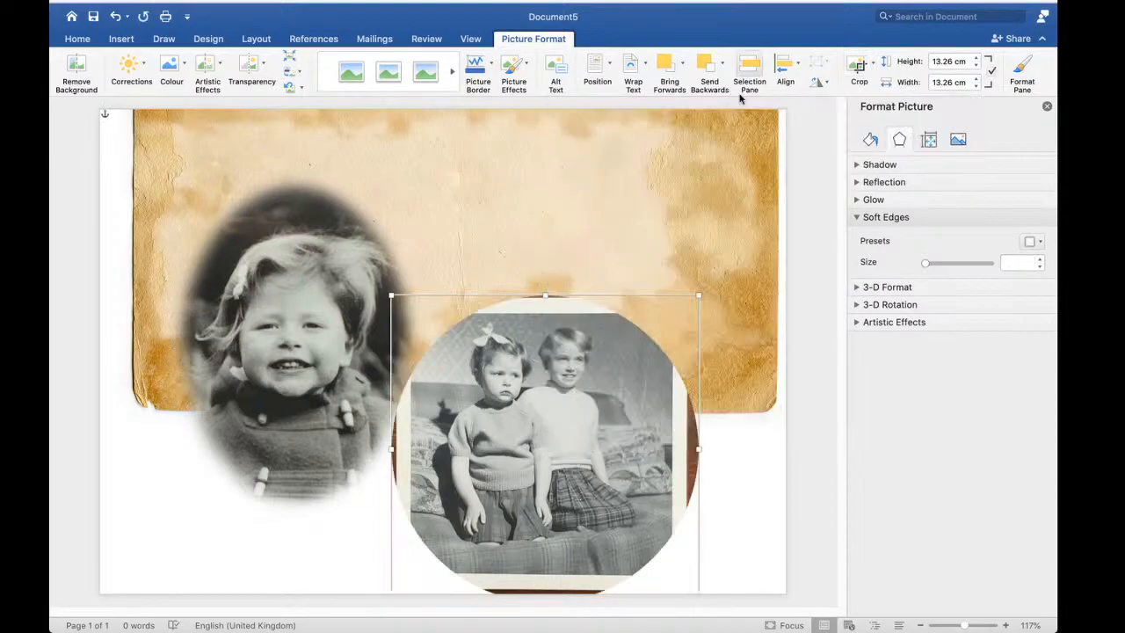
Crop the oval photo around the girl with the bow, to about 5.39 cm high and 5.05 cm wide
left_click(857, 68)
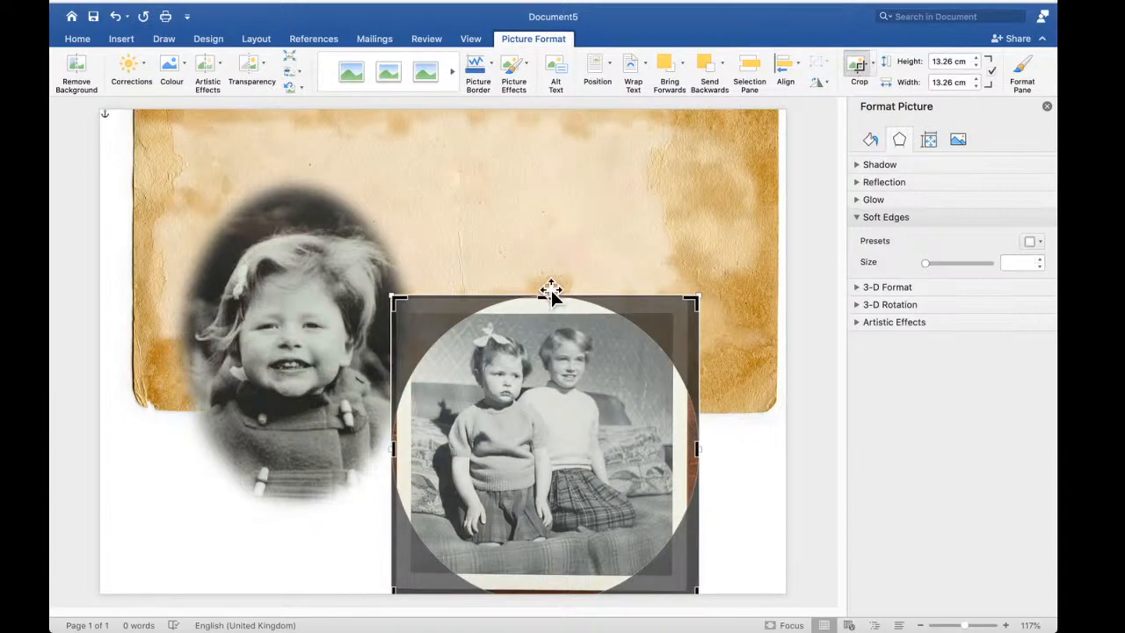
left_click_drag(545, 296, 549, 344)
left_click_drag(388, 468, 518, 474)
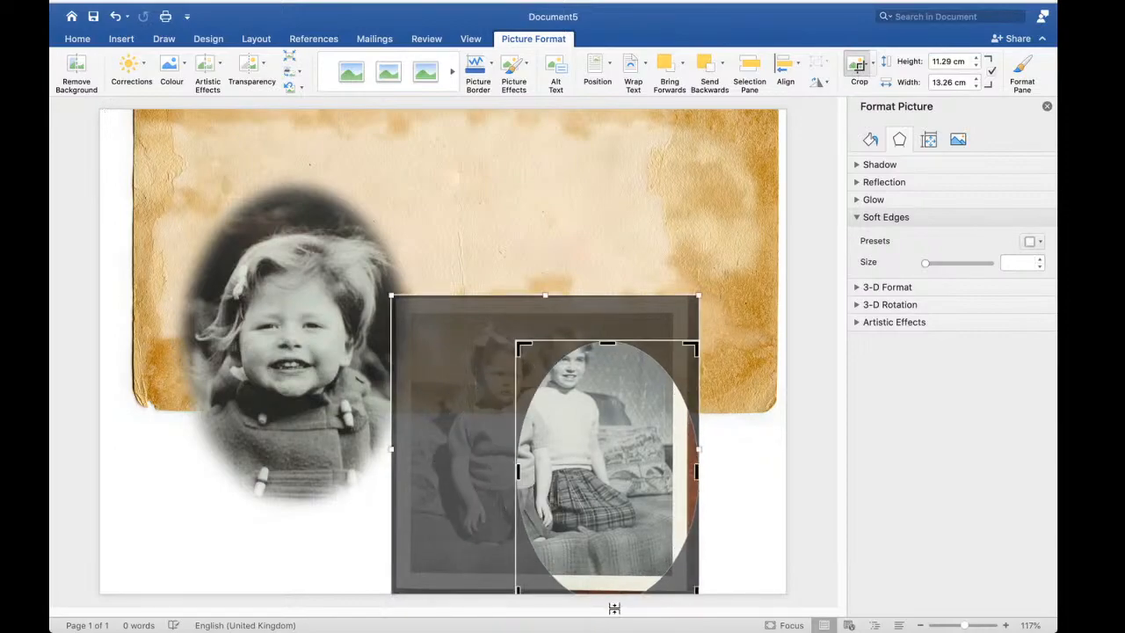
left_click_drag(611, 357, 615, 472)
left_click_drag(603, 515, 654, 508)
left_click_drag(699, 368, 661, 531)
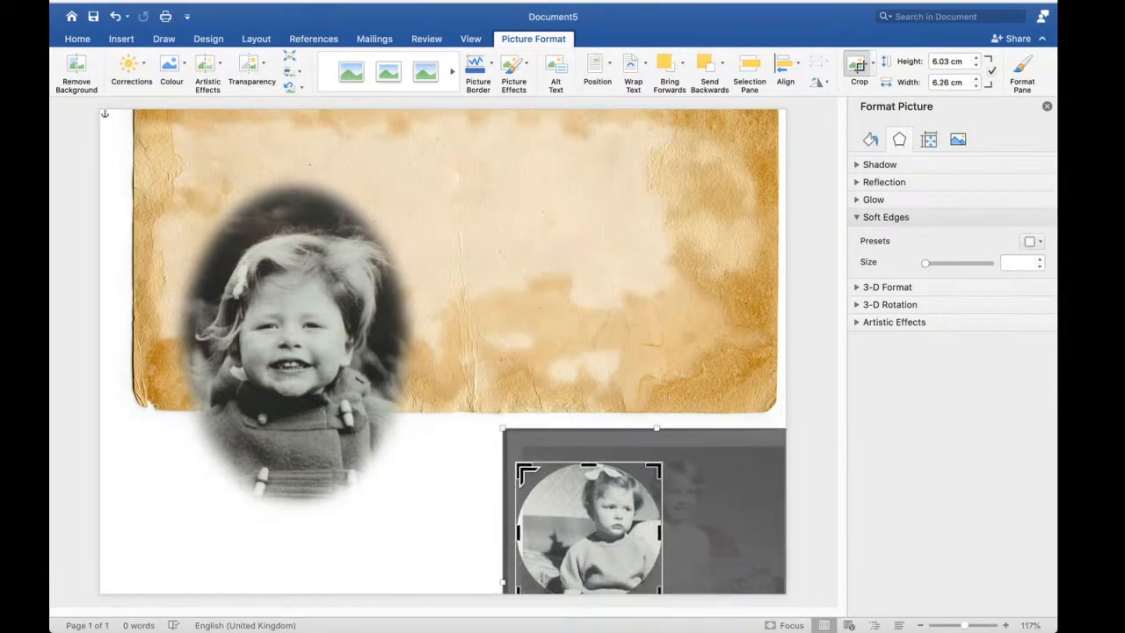
left_click_drag(521, 468, 546, 479)
left_click_drag(733, 499, 747, 517)
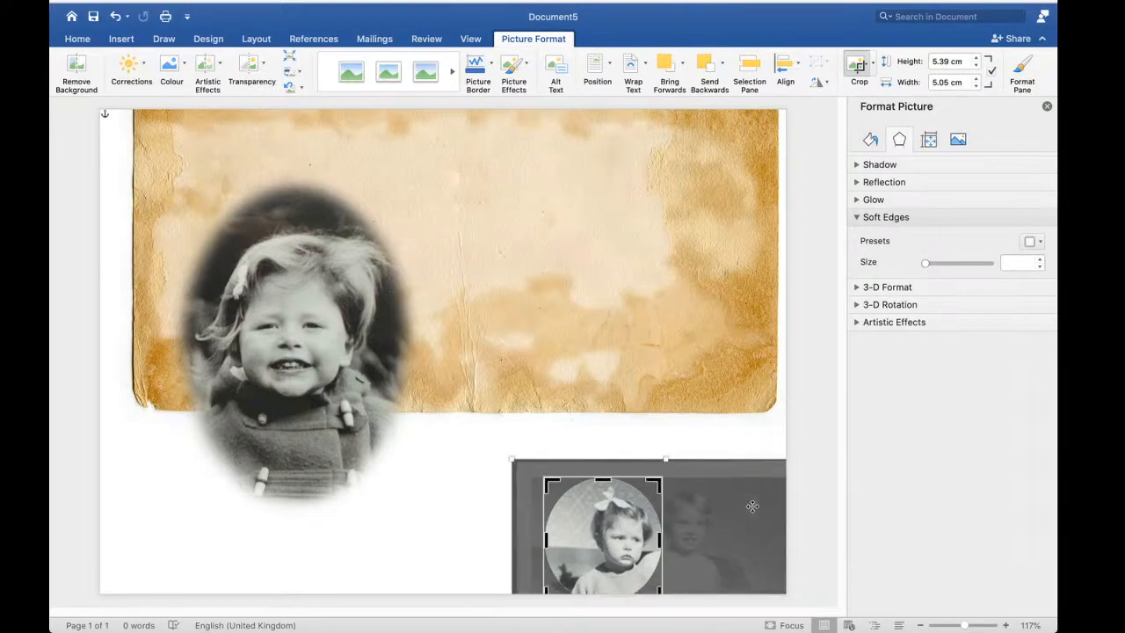
key("Escape")
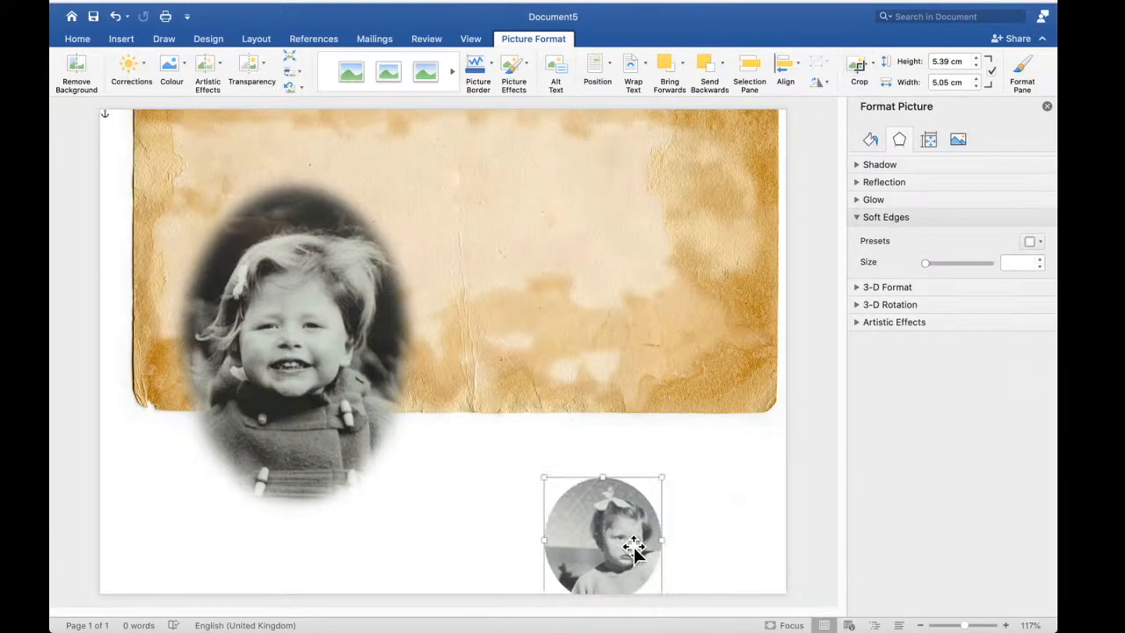
Move the cropped oval up beside the large portrait and move the aged paper back down behind both portraits
left_click_drag(626, 547, 622, 261)
left_click_drag(759, 382, 753, 507)
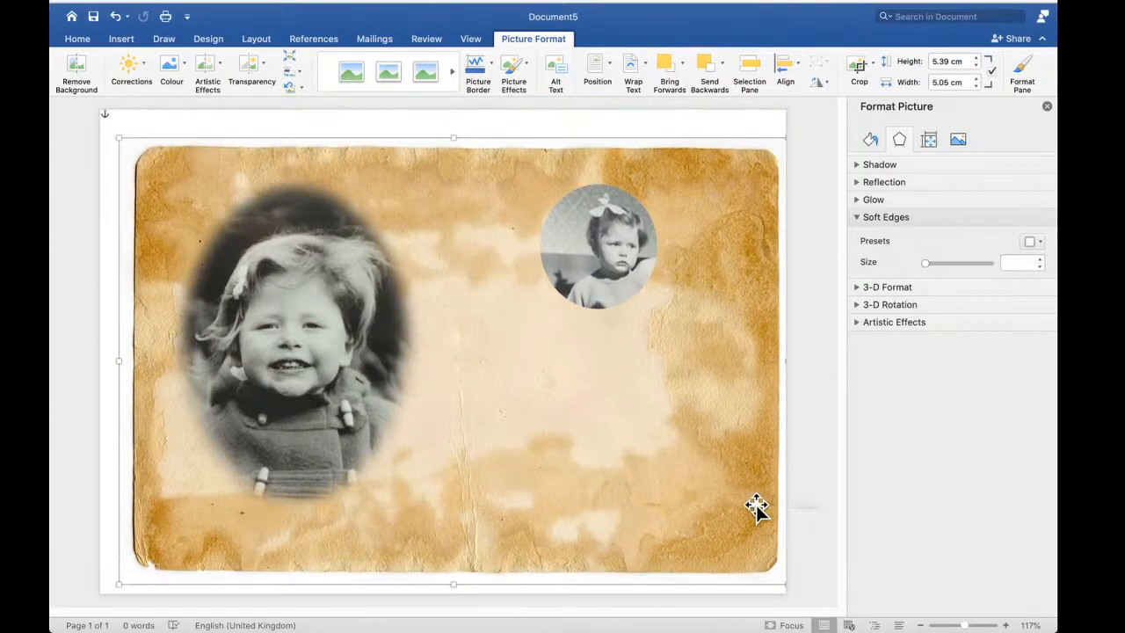
left_click_drag(606, 265, 583, 342)
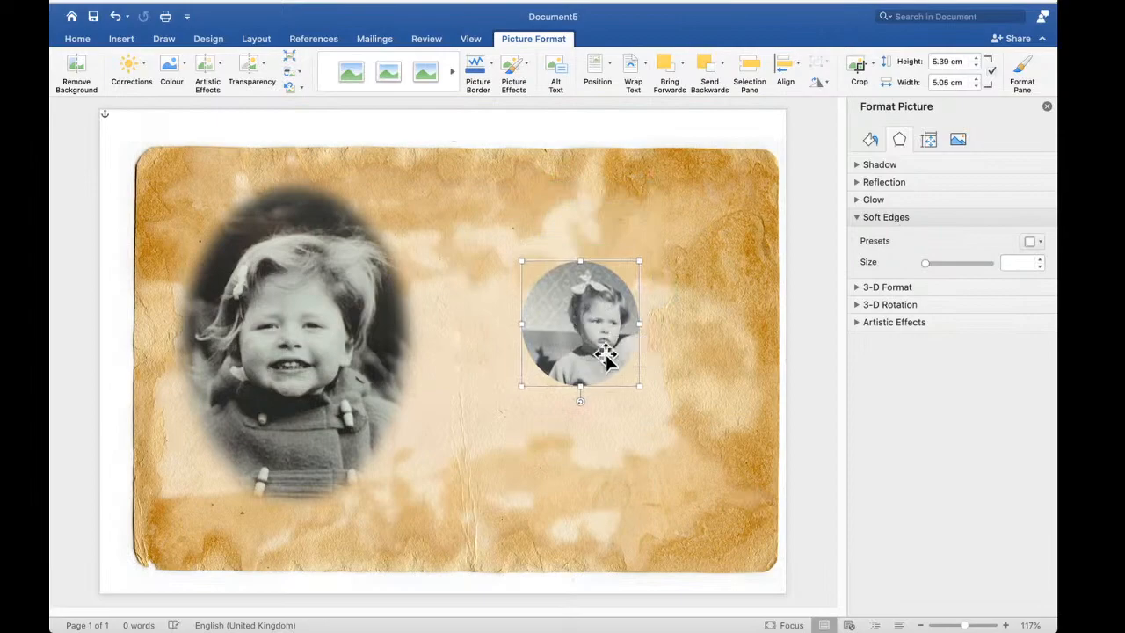
Enlarge the bow girl's oval to about 9.86 by 9.23 cm, give it 24 pt soft edges and shift it slightly towards the large portrait
left_click_drag(639, 386, 735, 488)
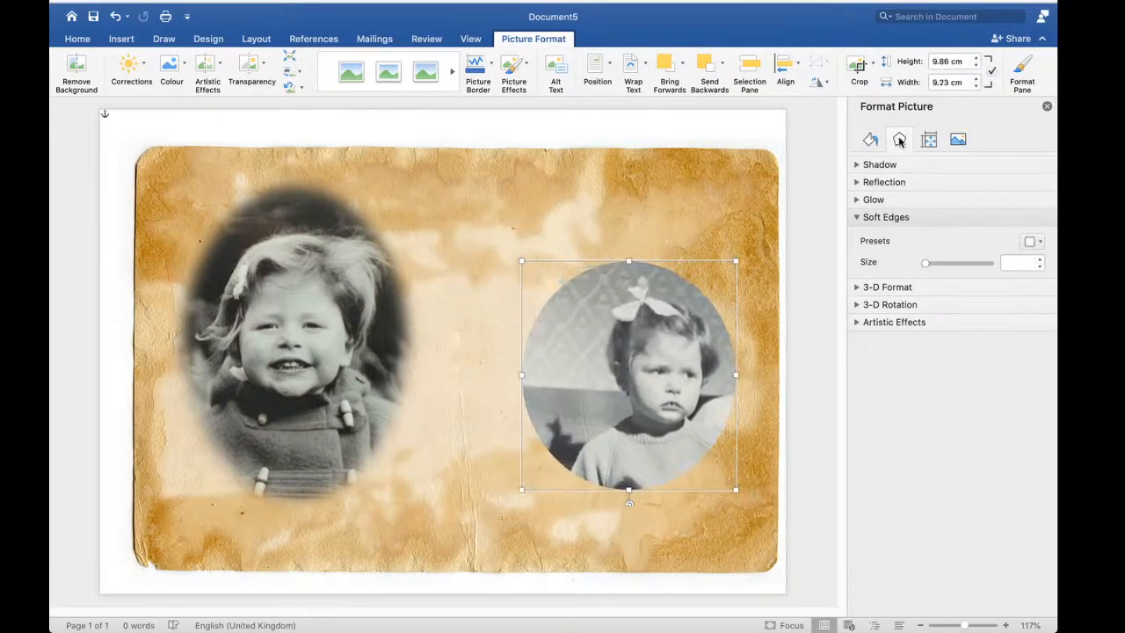
left_click_drag(926, 266, 944, 267)
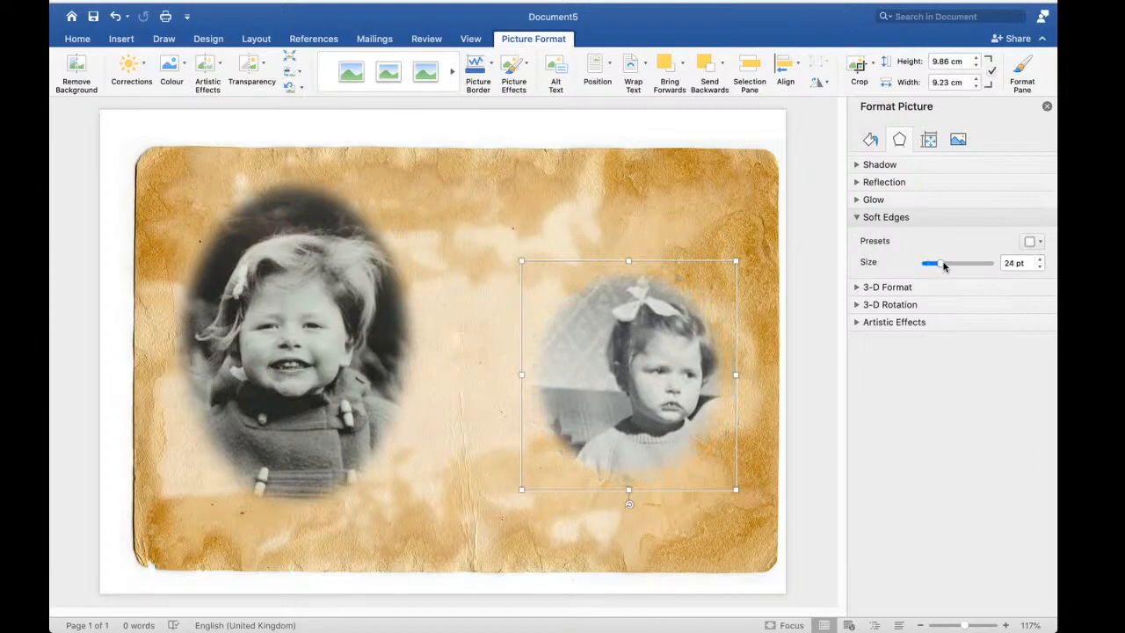
left_click_drag(645, 422, 612, 409)
left_click(761, 435)
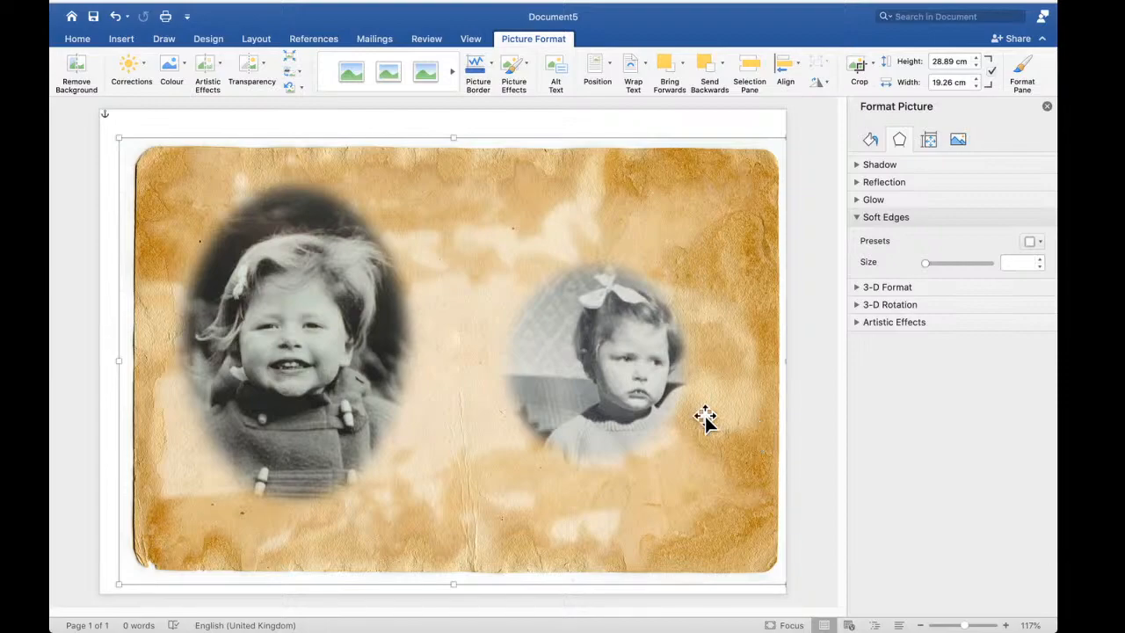
left_click(591, 369)
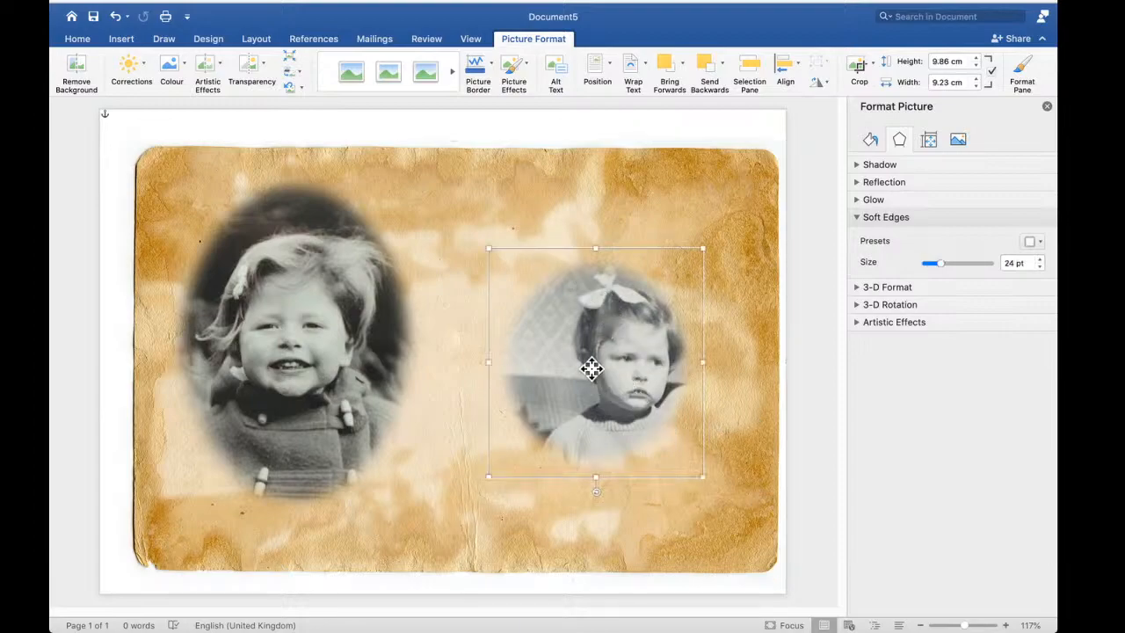
Copy the large oval portrait of the smiling child and create a new blank document
left_click(283, 334)
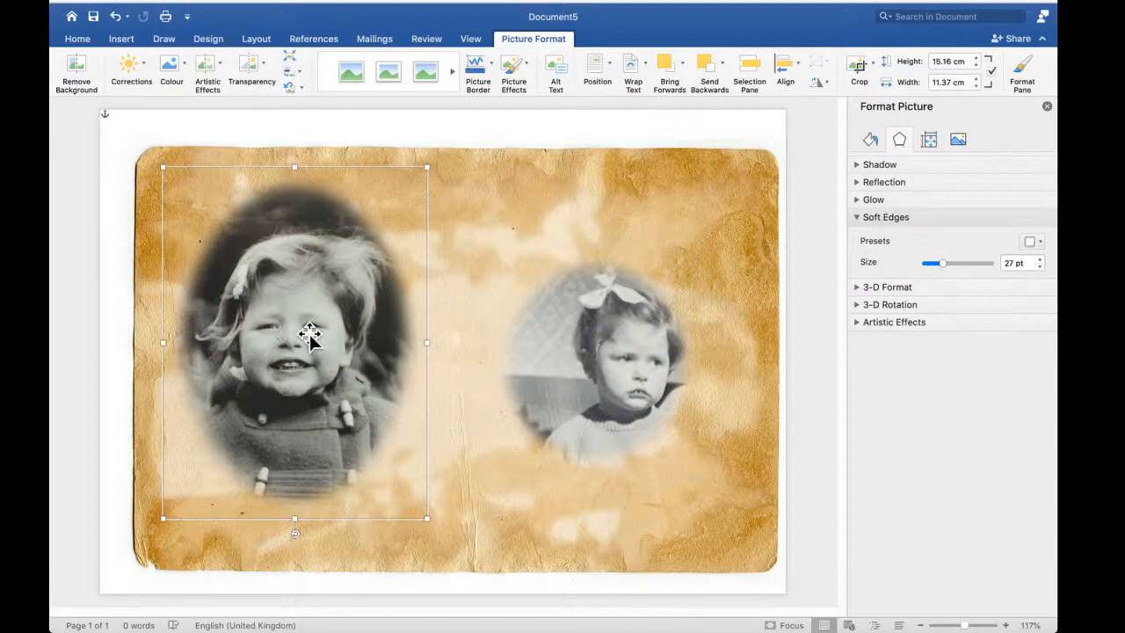
right_click(296, 262)
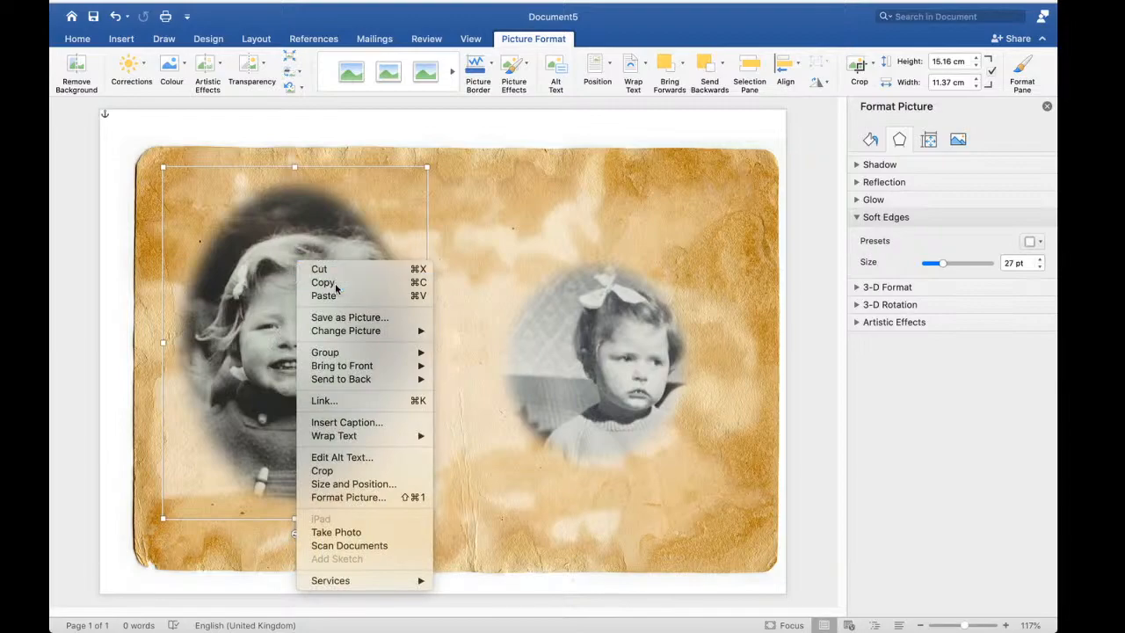
left_click(335, 282)
mouse_move(160, 7)
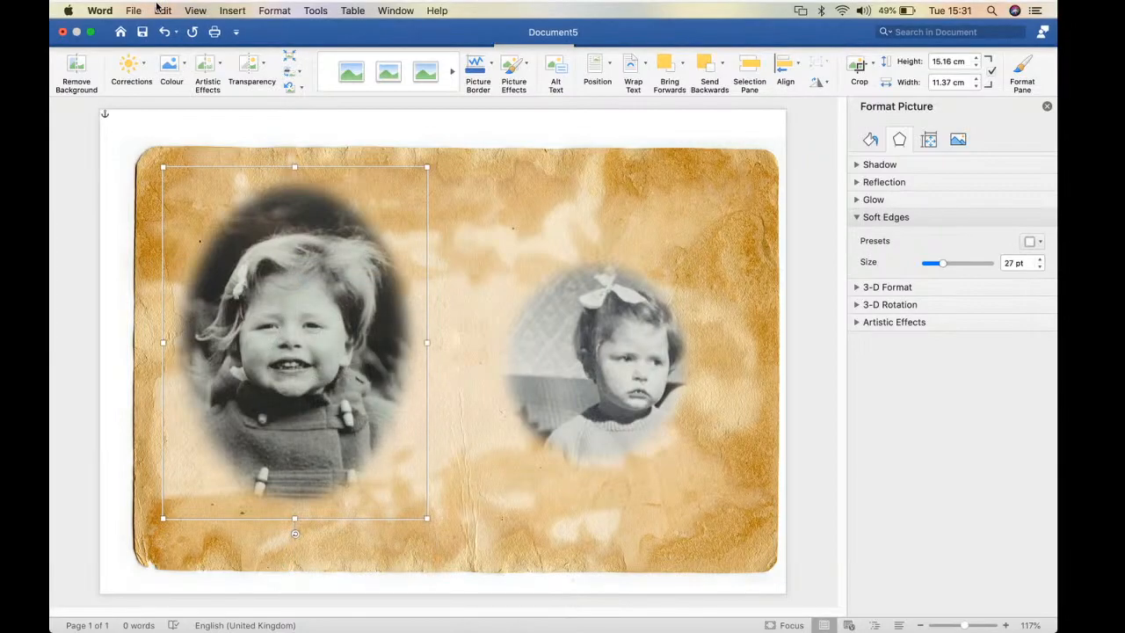
left_click(131, 10)
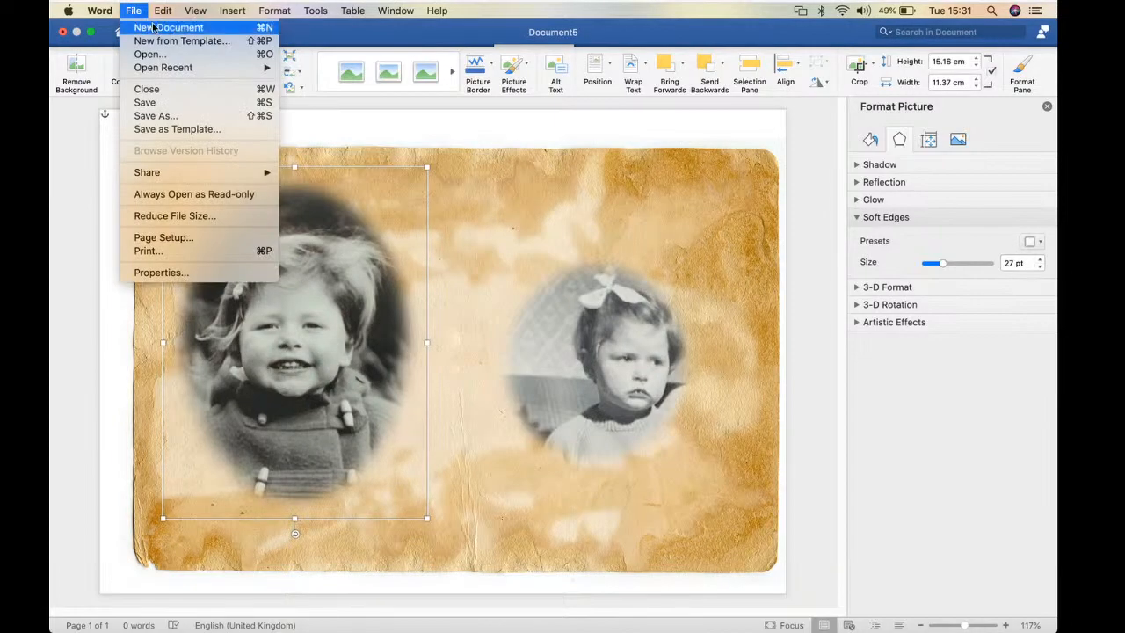
left_click(158, 28)
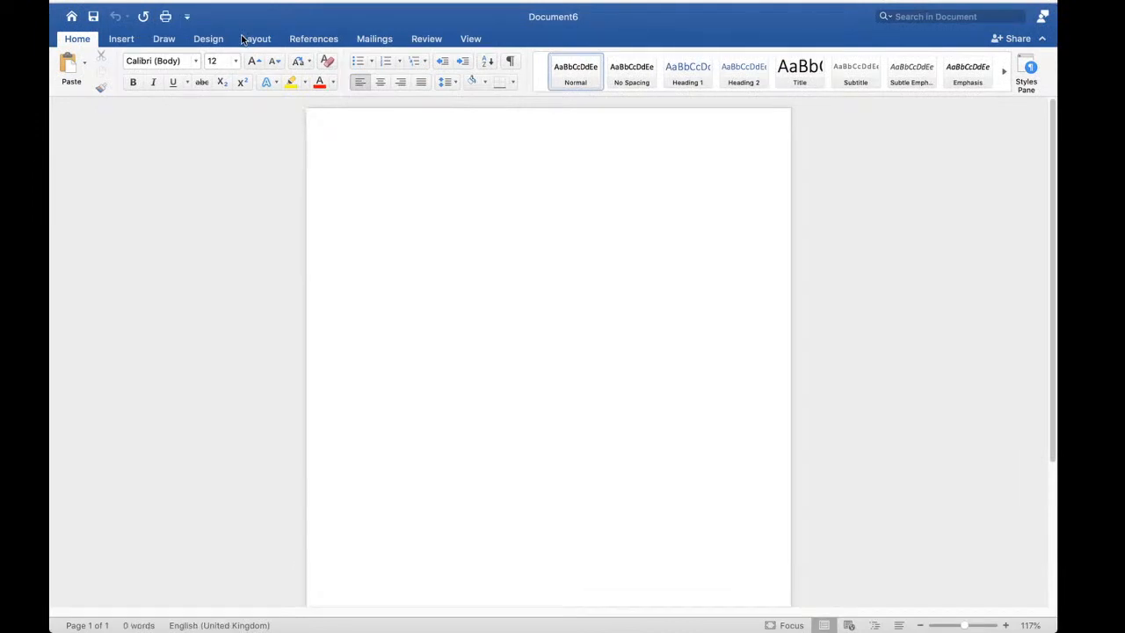
Paste the copied oval portrait into the new document and move it to the middle of the page
left_click(471, 38)
left_click(431, 55)
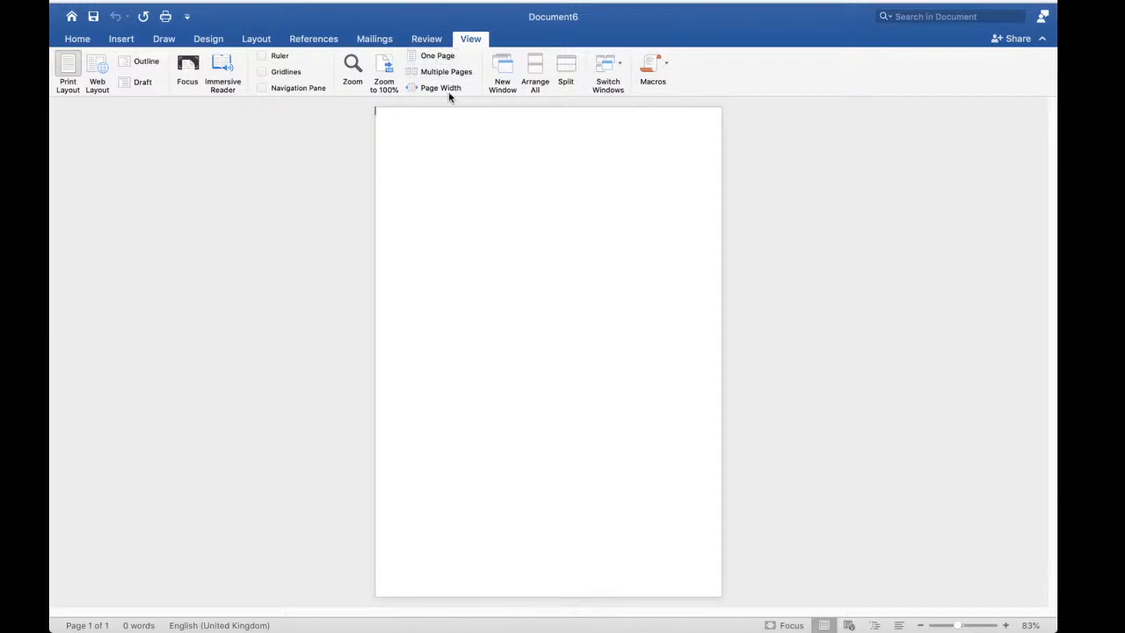
left_click(123, 41)
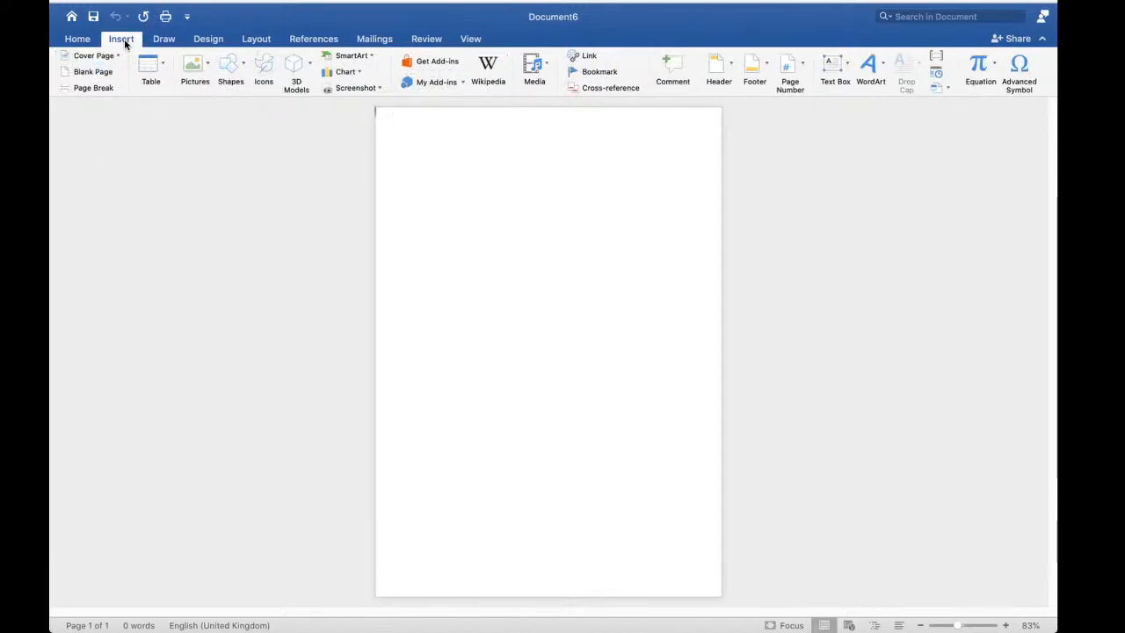
right_click(468, 246)
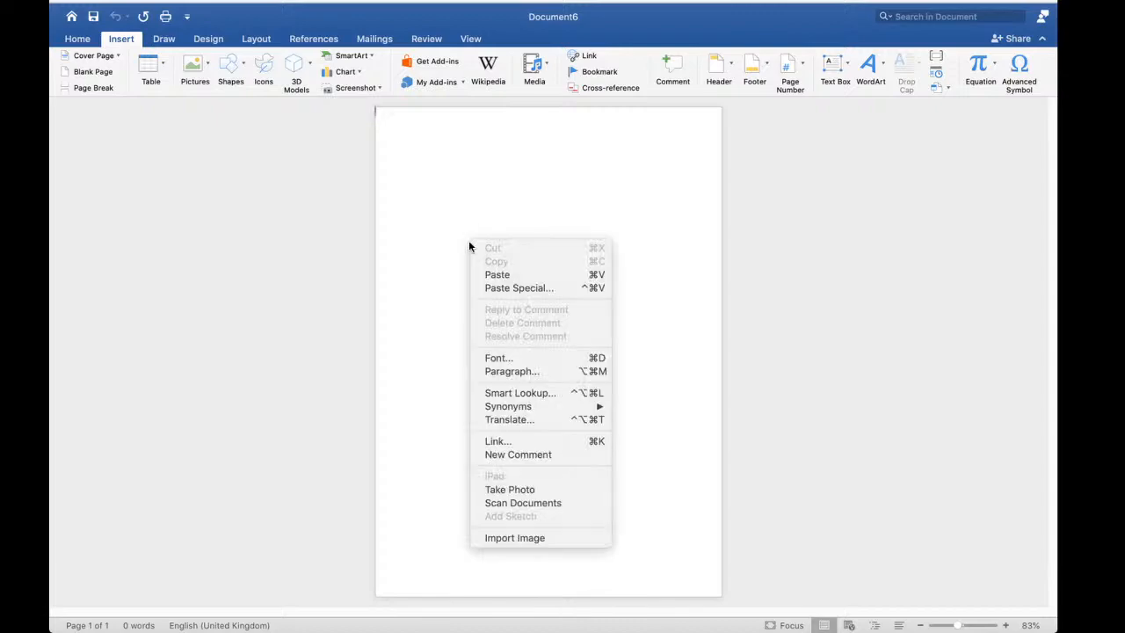
left_click(498, 275)
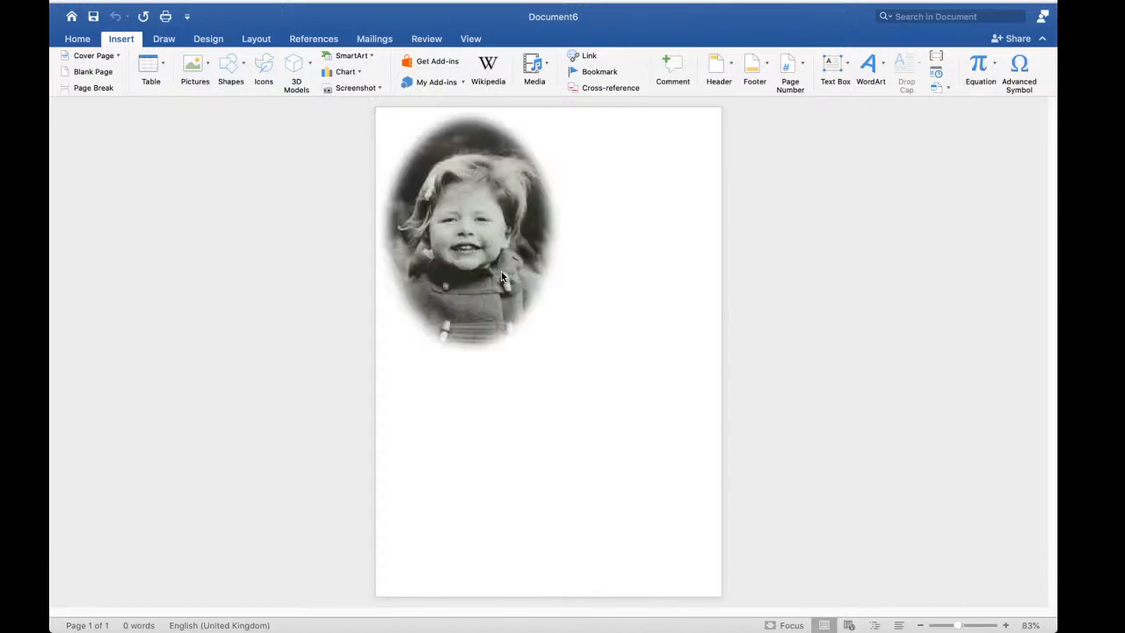
left_click_drag(497, 237, 595, 332)
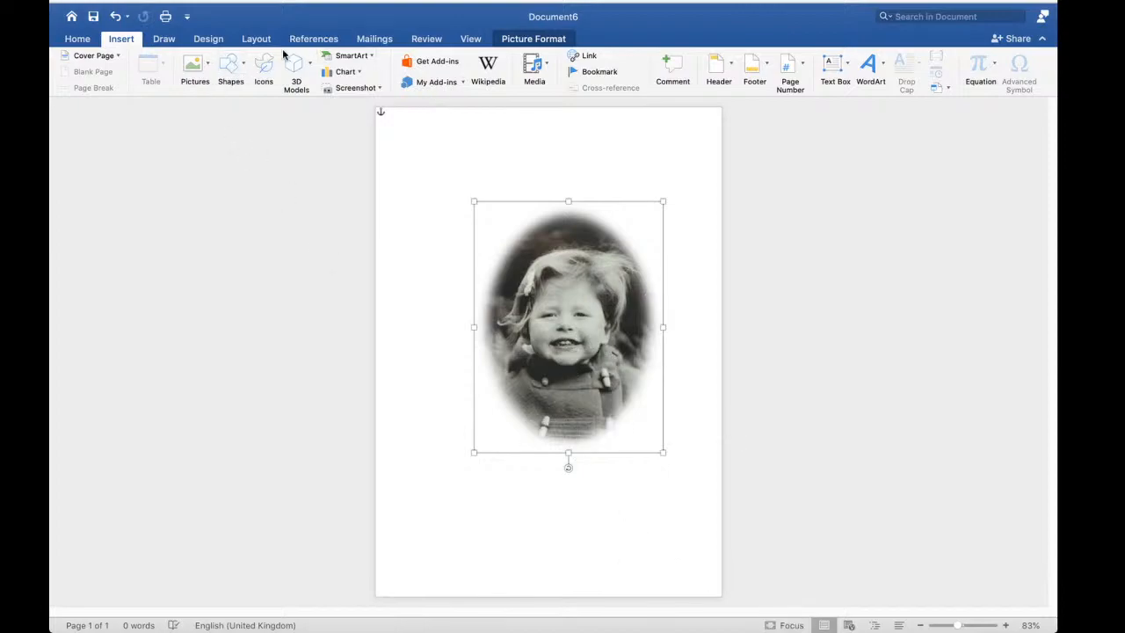
Switch to Document4, move the blue flower frame off the red-haired woman's painting and copy the frame
mouse_move(258, 7)
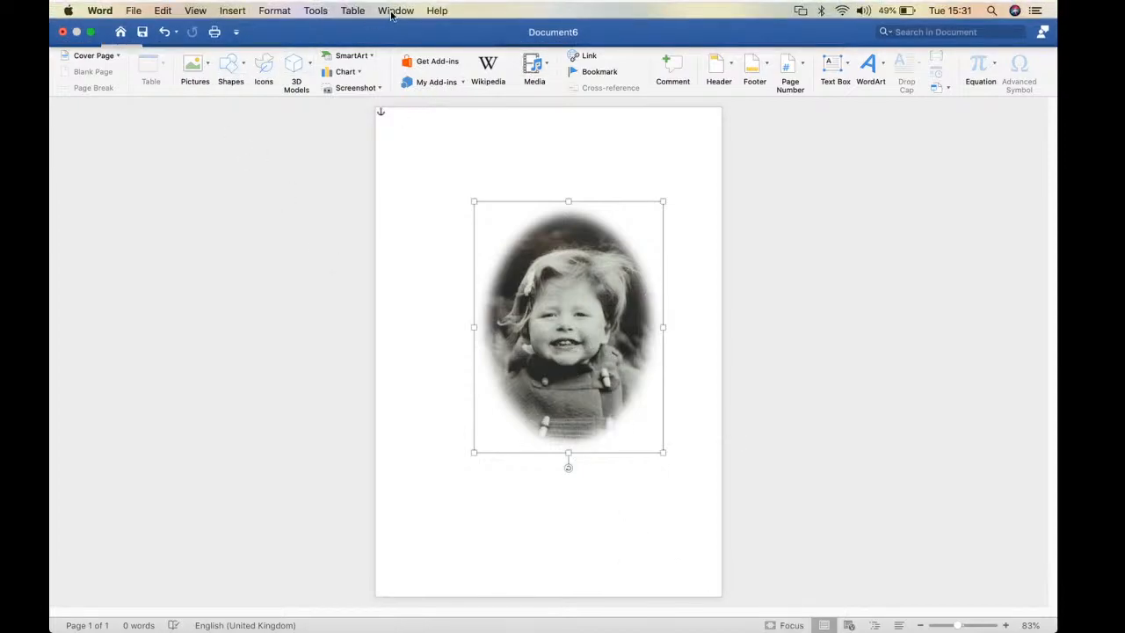
left_click(393, 12)
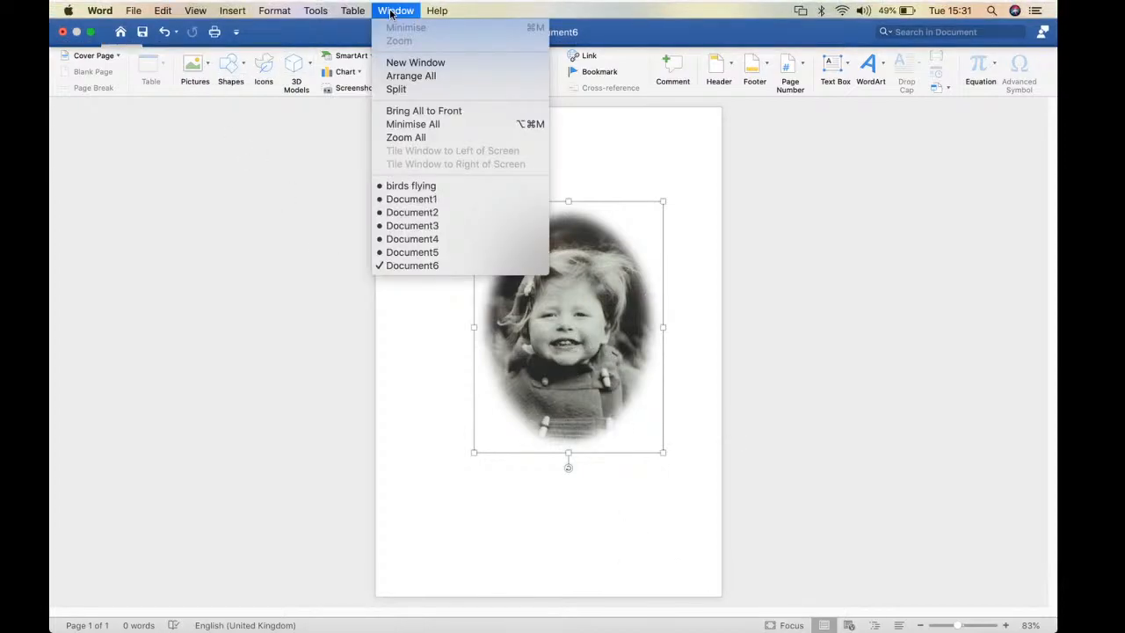
left_click(432, 240)
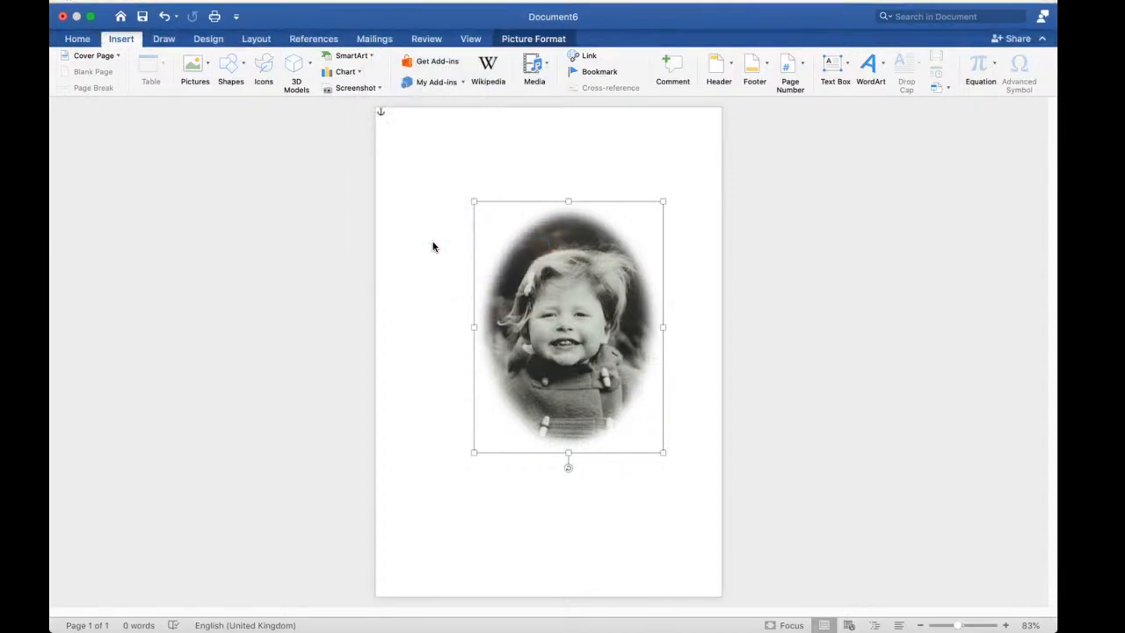
left_click(511, 204)
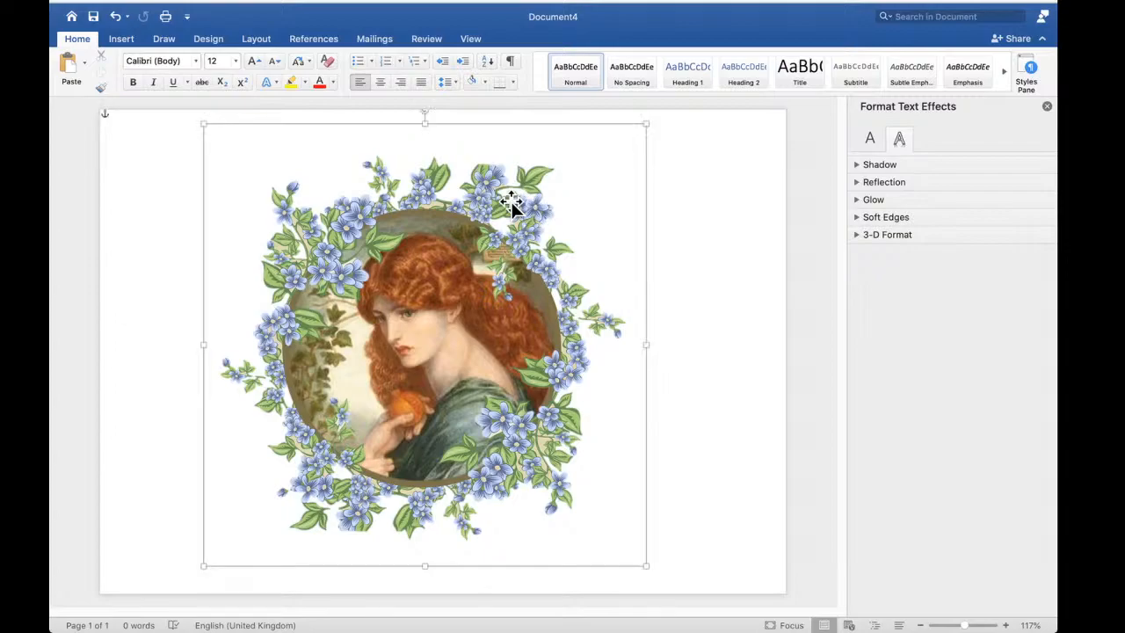
left_click_drag(512, 204, 600, 220)
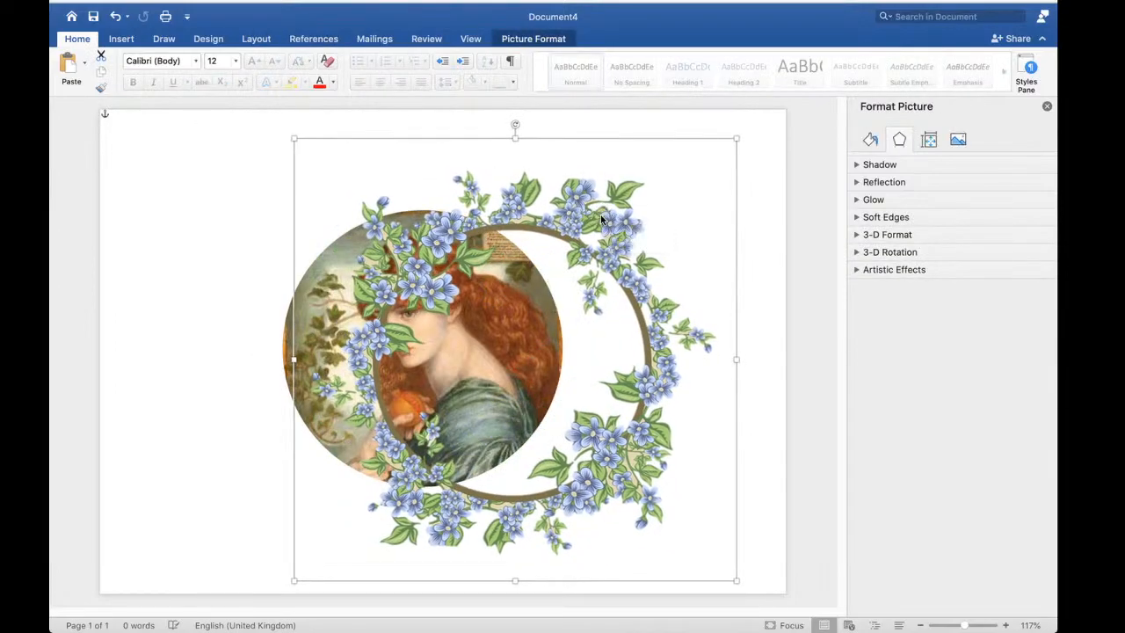
right_click(599, 213)
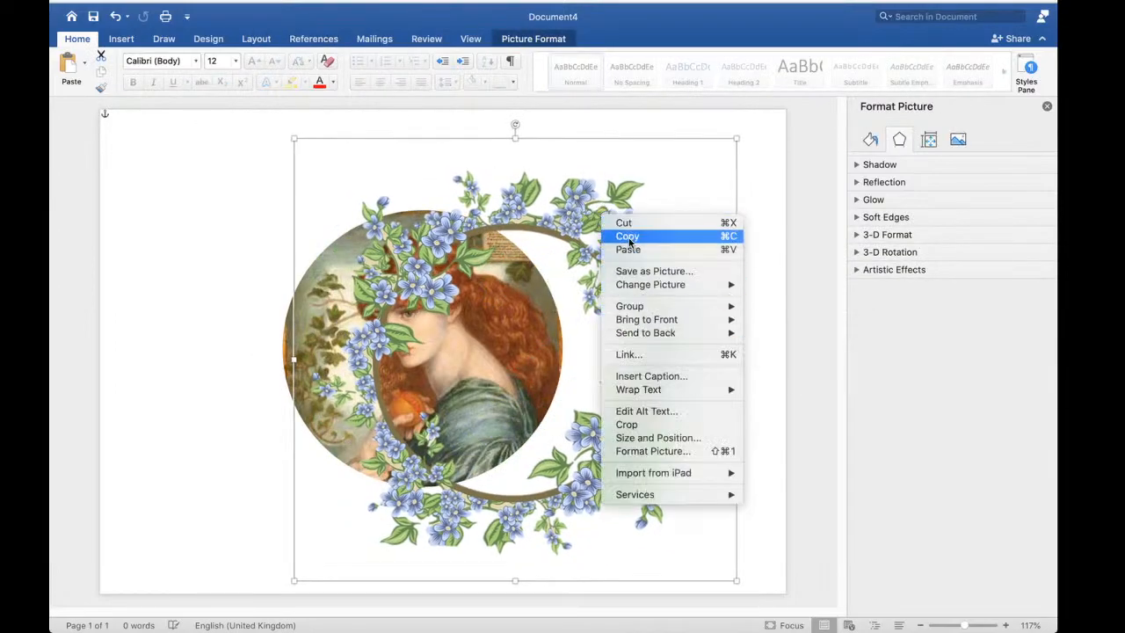
left_click(627, 237)
Return to Document6 and paste the flower frame over the oval portrait
mouse_move(492, 8)
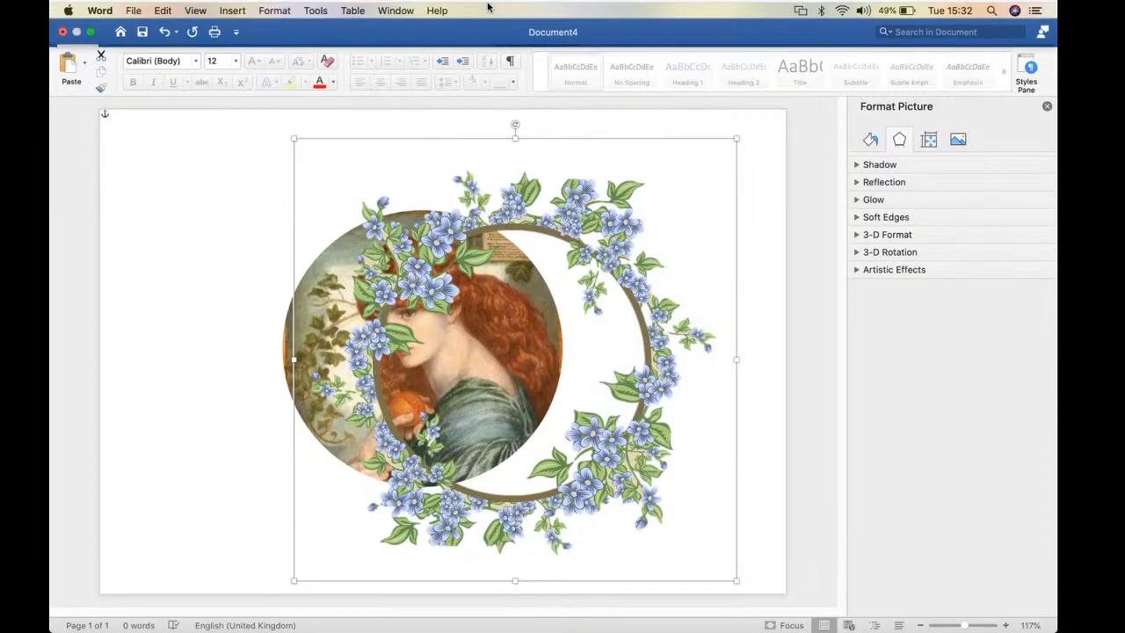
left_click(397, 10)
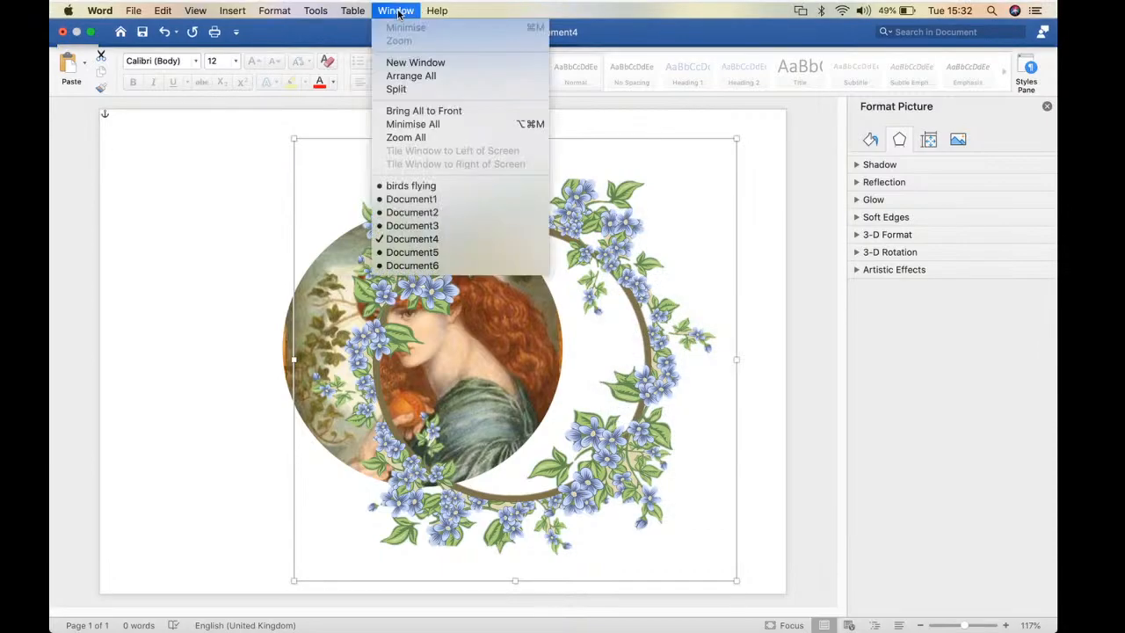
left_click(433, 267)
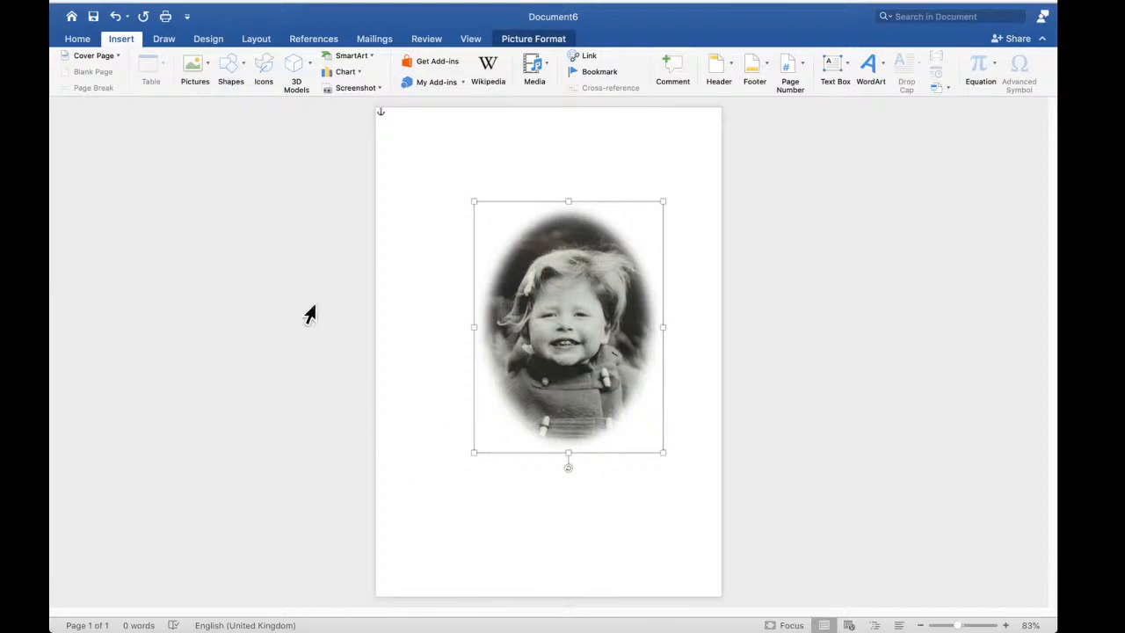
key("super+v")
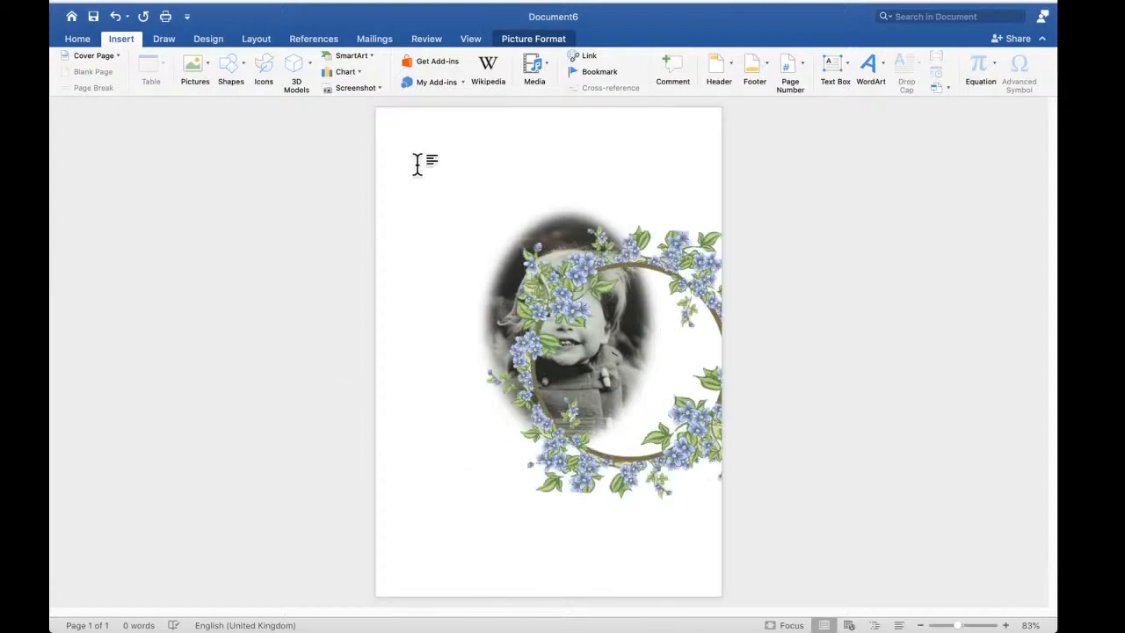
Enlarge the blue flower frame and centre it over the child's oval portrait
left_click_drag(666, 259, 608, 221)
left_click(604, 554)
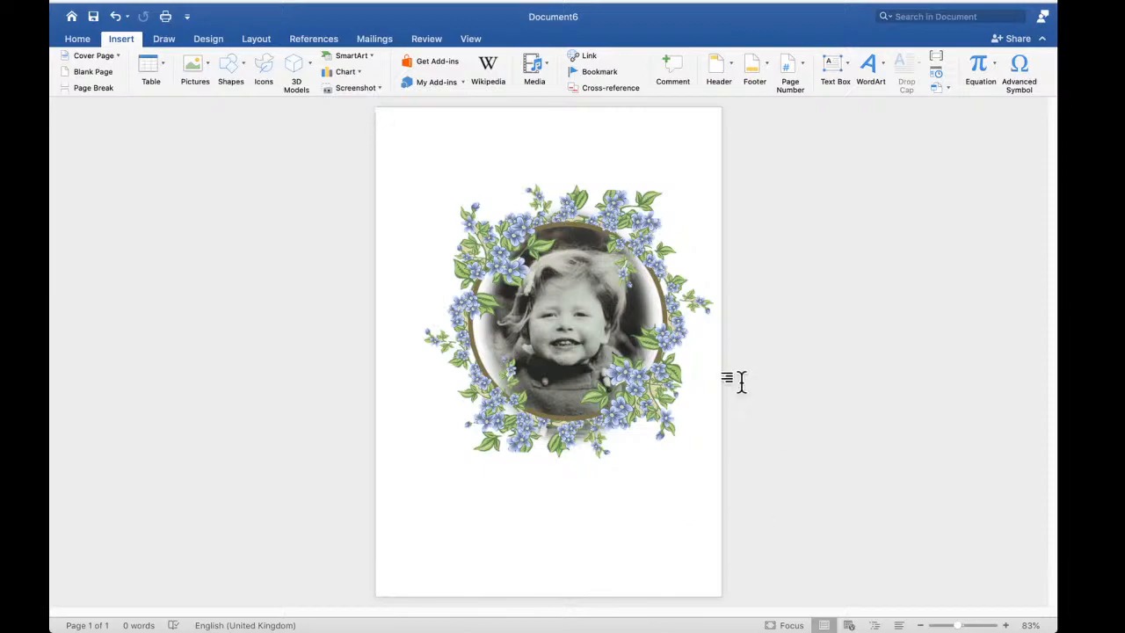
left_click(567, 329)
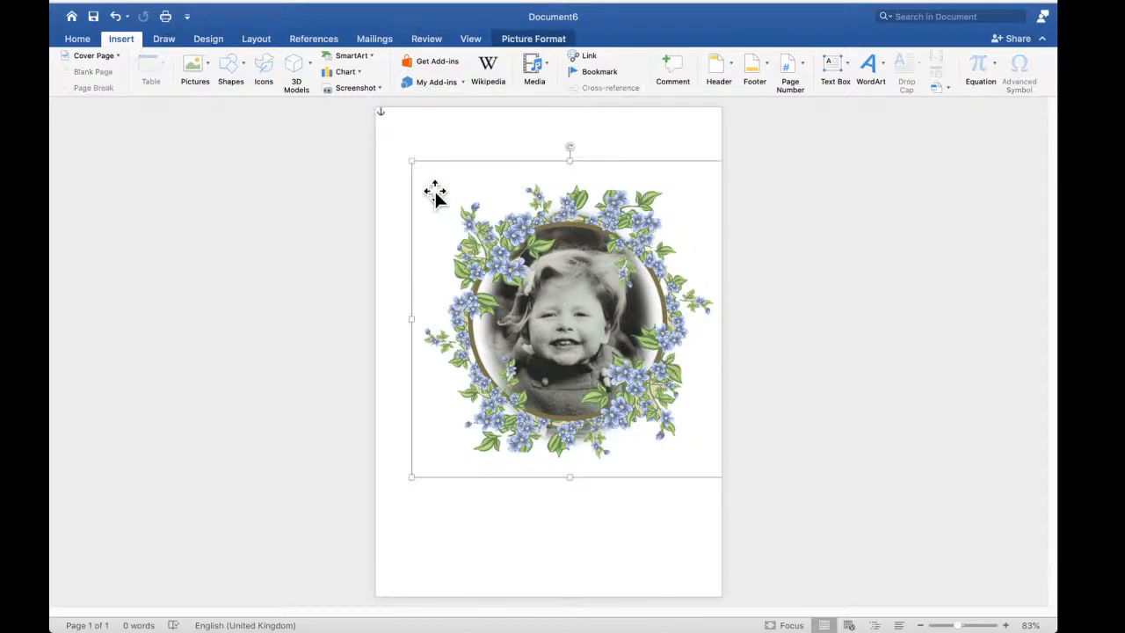
left_click_drag(410, 160, 376, 121)
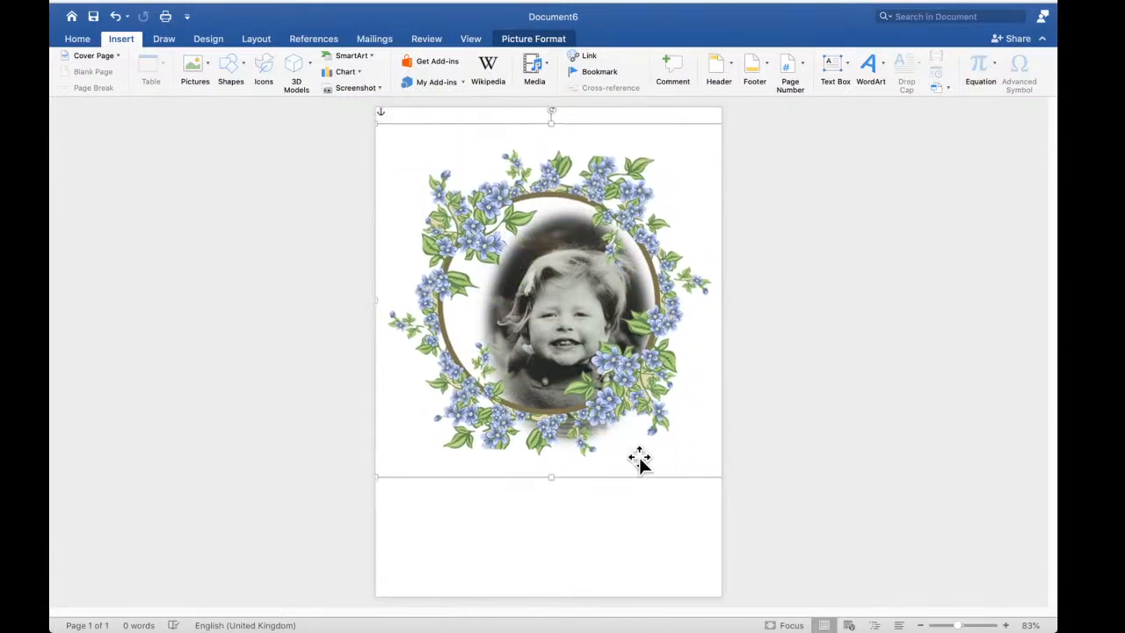
mouse_move(648, 394)
left_mouse_down()
mouse_move(640, 435)
mouse_move(638, 412)
left_mouse_up()
mouse_move(574, 311)
left_mouse_down()
mouse_move(605, 319)
mouse_move(573, 317)
left_mouse_up()
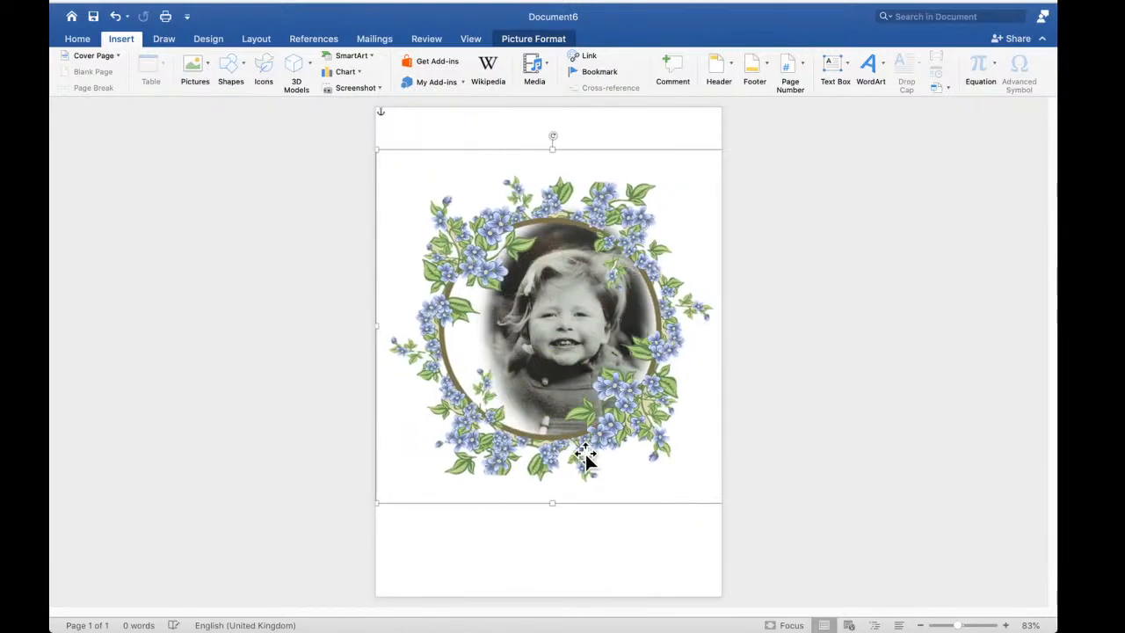
Separate the flower frame from the oval portrait and enlarge the portrait
left_click_drag(590, 428, 620, 565)
left_click_drag(569, 267, 557, 182)
left_click(655, 121)
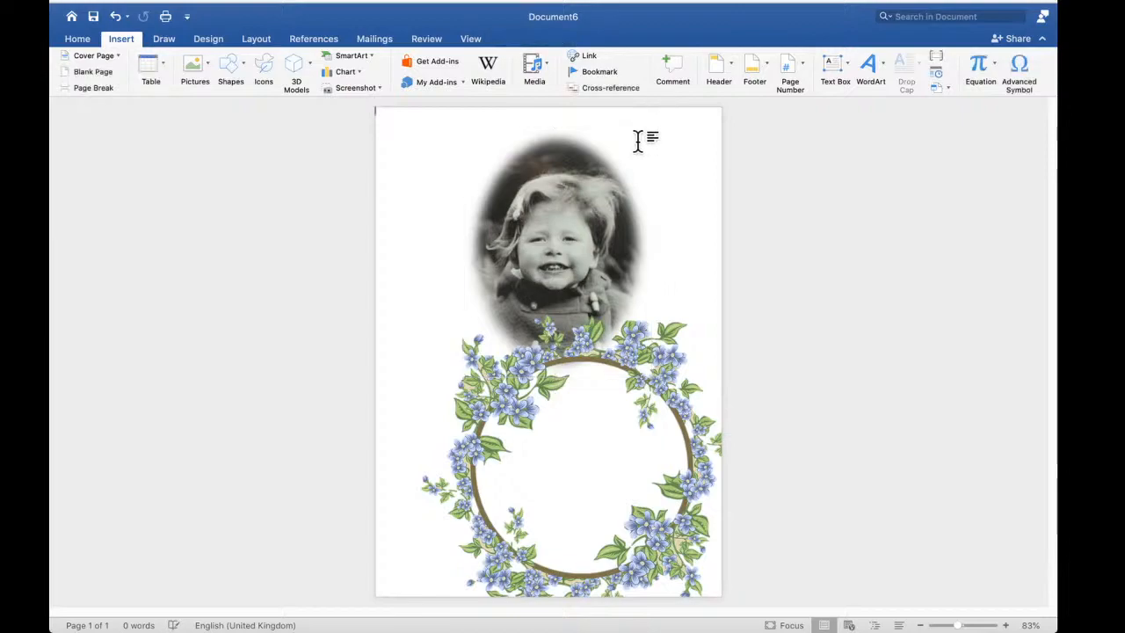
left_click(610, 188)
left_click_drag(673, 116, 691, 176)
left_click_drag(628, 211, 632, 445)
Bring the flower frame and portrait back together mid-page, shrinking the portrait to fit inside the frame's ring
left_click_drag(691, 404, 678, 291)
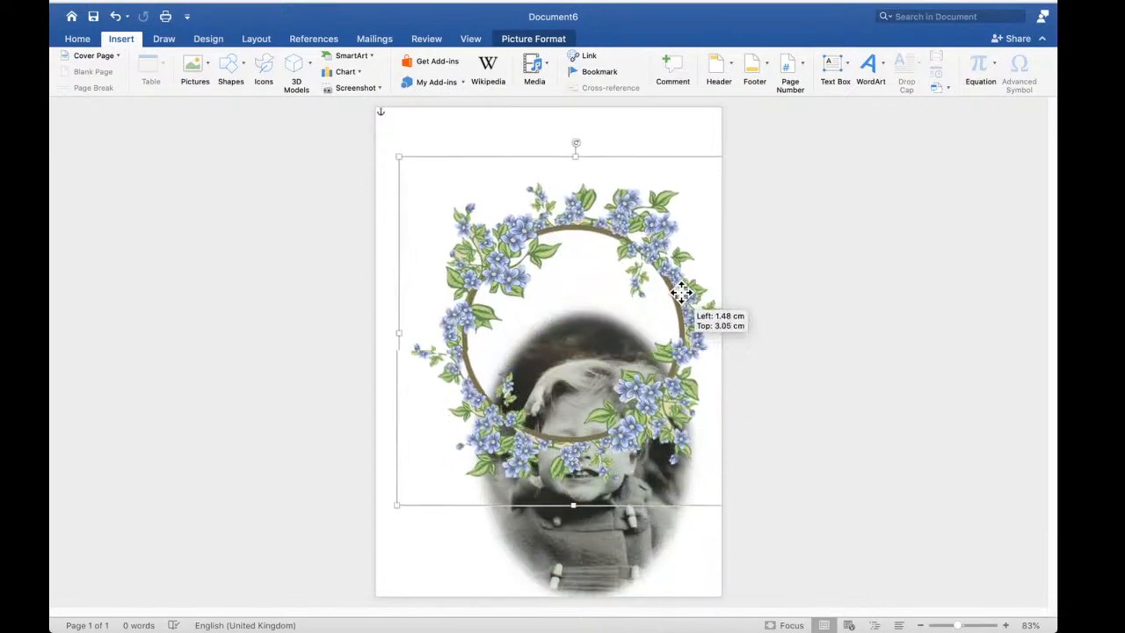
left_click_drag(633, 557, 609, 460)
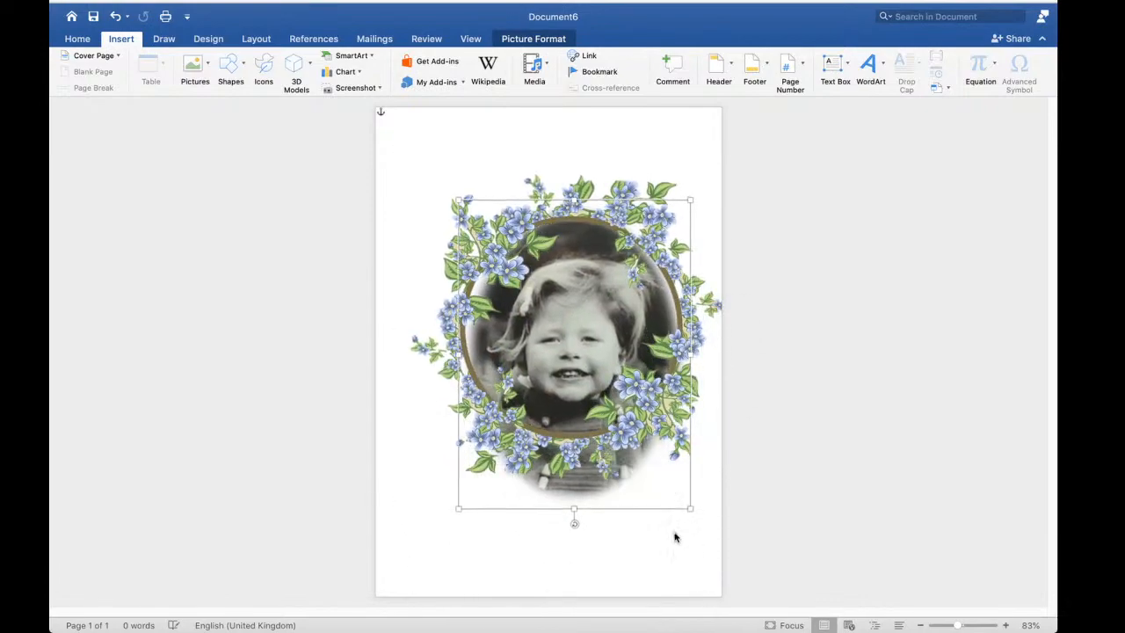
left_click_drag(690, 509, 651, 446)
left_click_drag(590, 346, 573, 344)
left_click(652, 541)
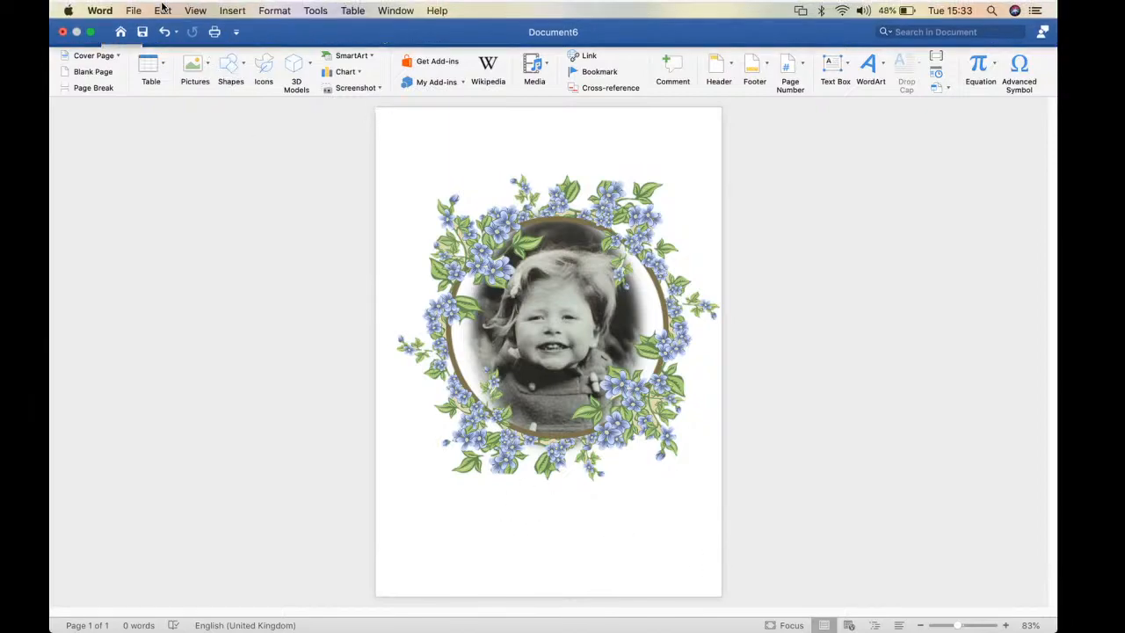
Create a new blank document and set its page orientation to Landscape
left_click(134, 11)
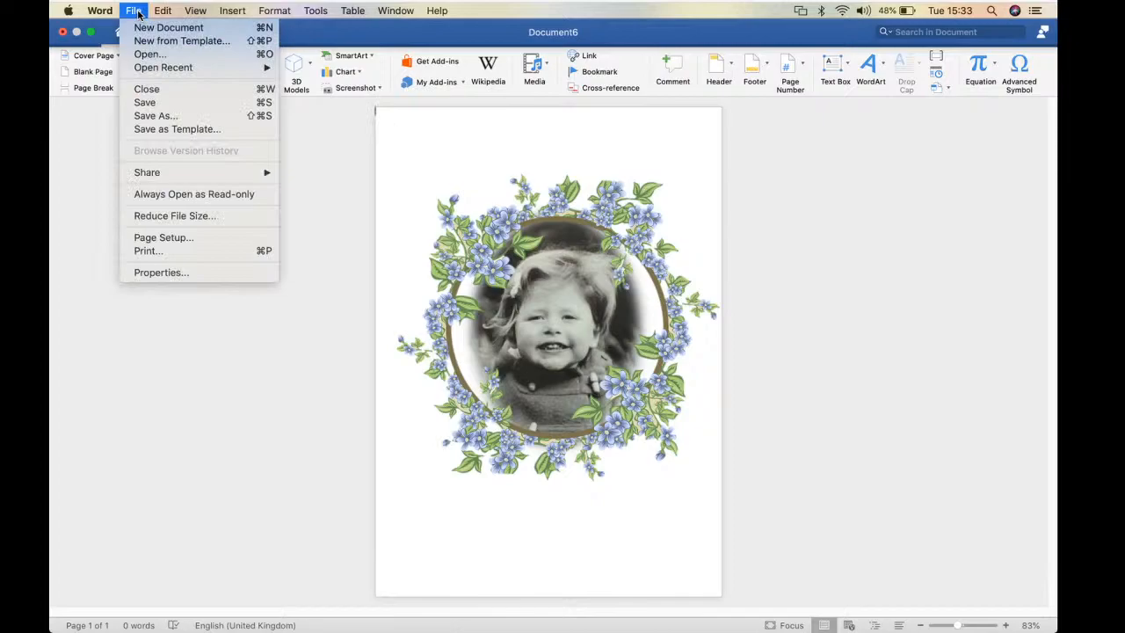
left_click(181, 29)
key("super+n")
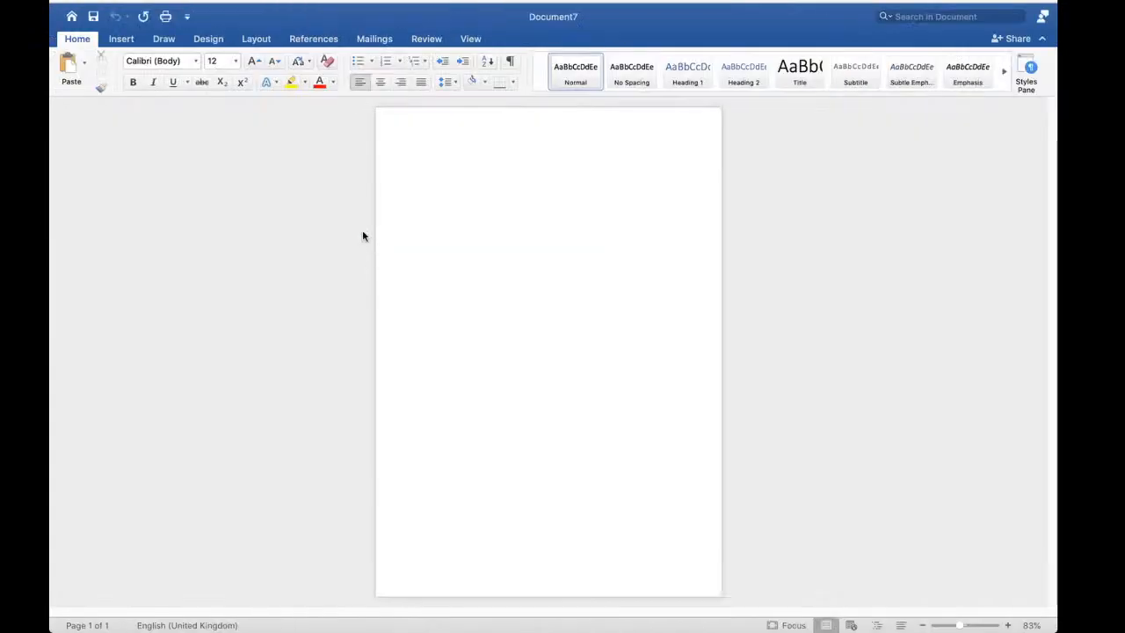
left_click(254, 39)
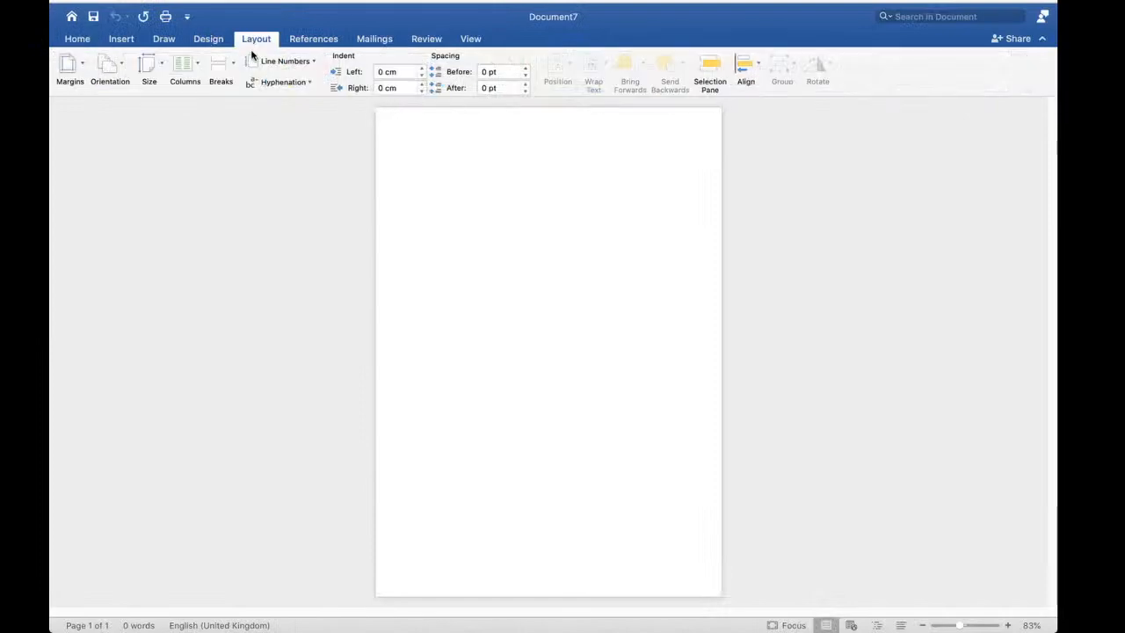
left_click(113, 70)
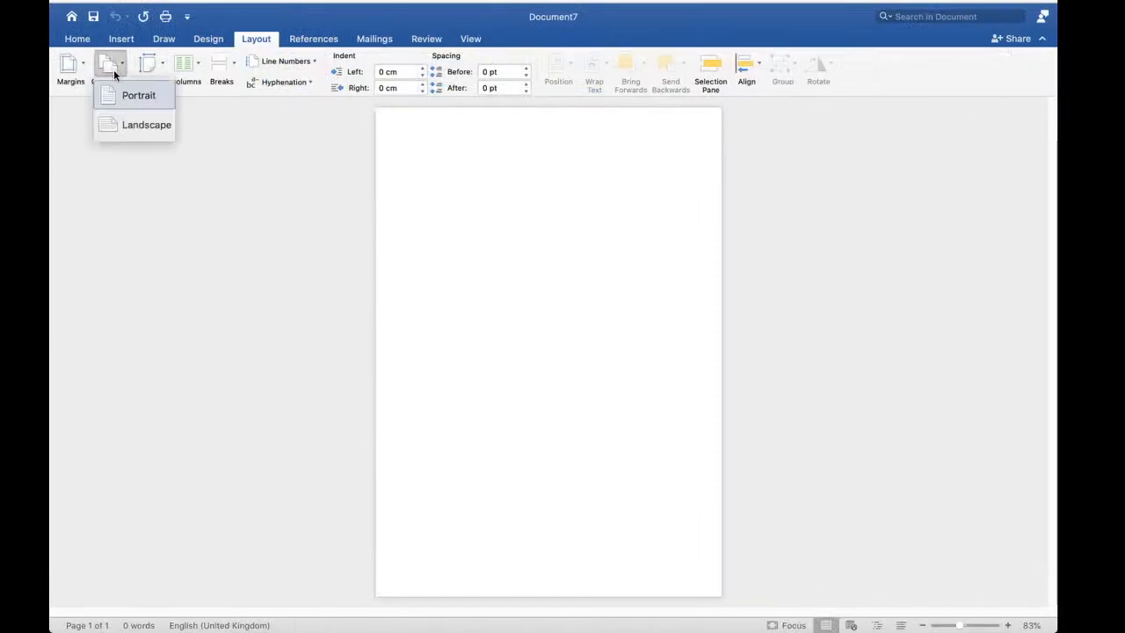
left_click(132, 125)
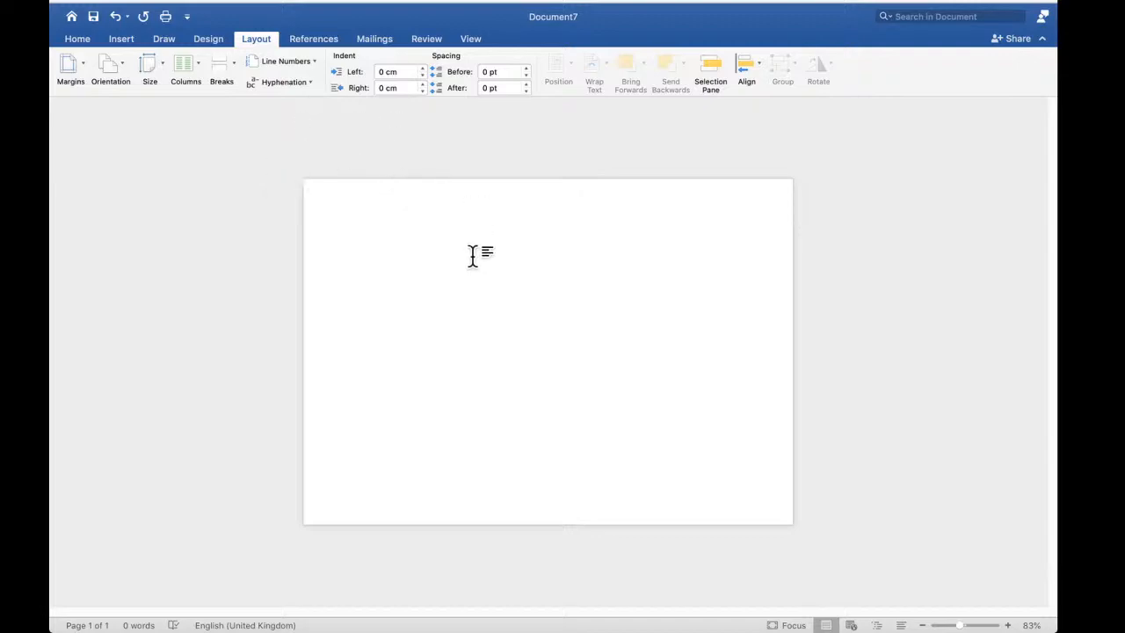
left_click(463, 41)
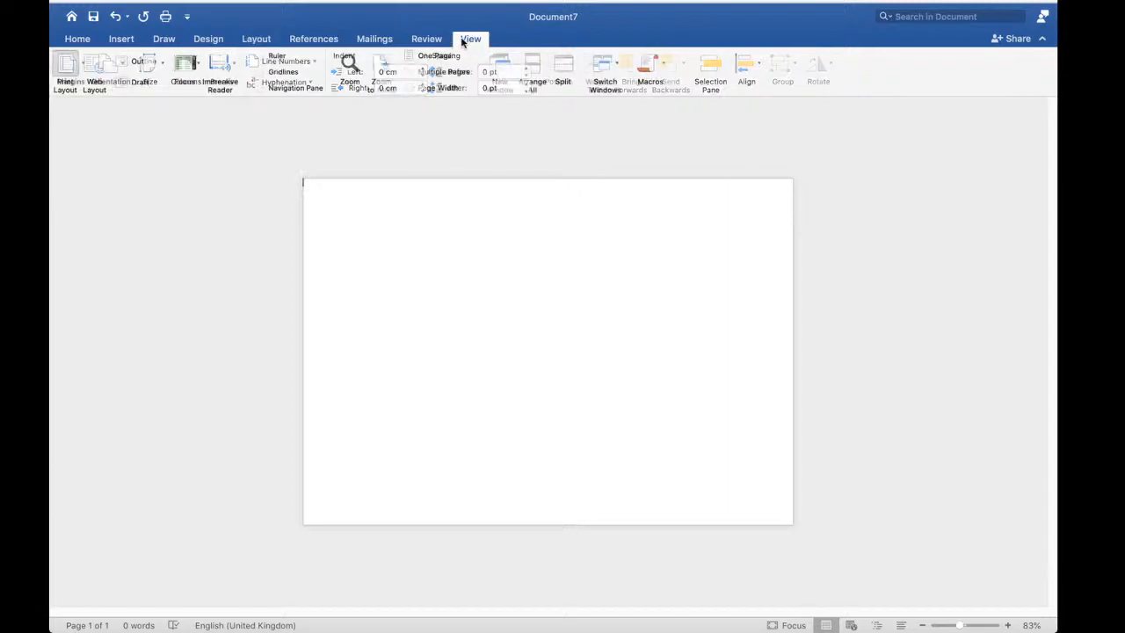
left_click(427, 54)
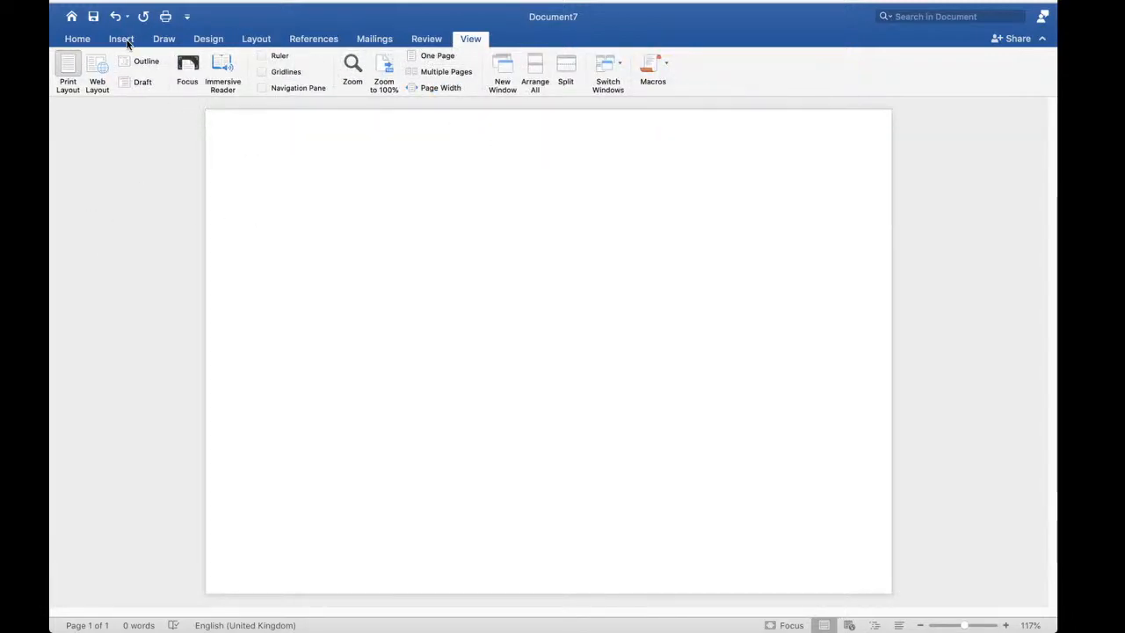
Insert the rowing photo DSC01339.JPG from the demo images folder
left_click(123, 40)
left_click(195, 68)
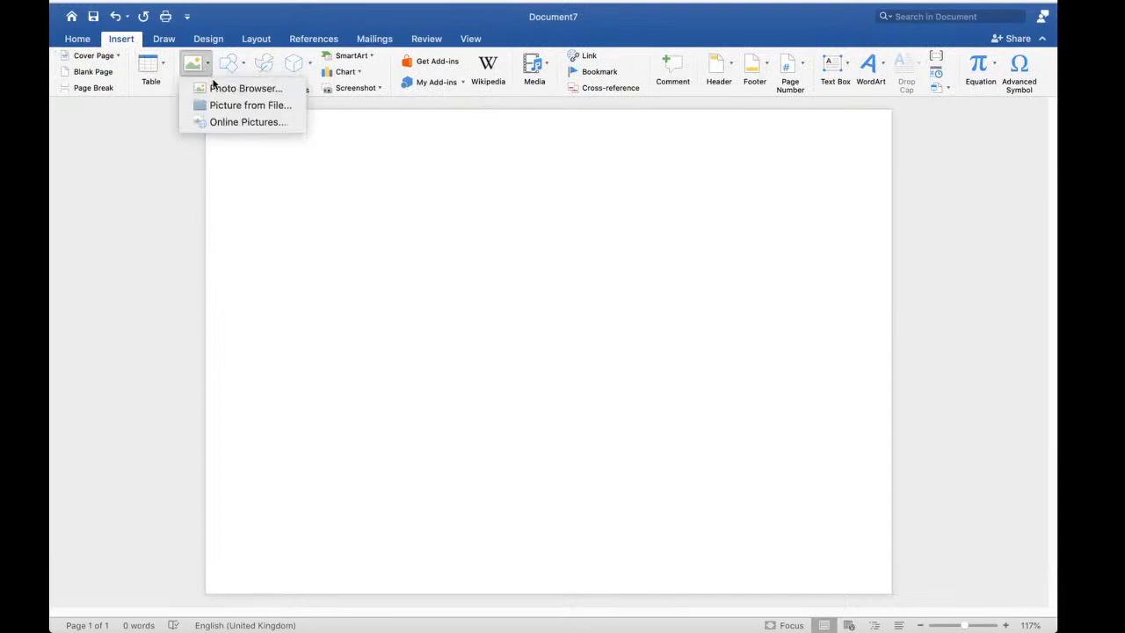
left_click(237, 105)
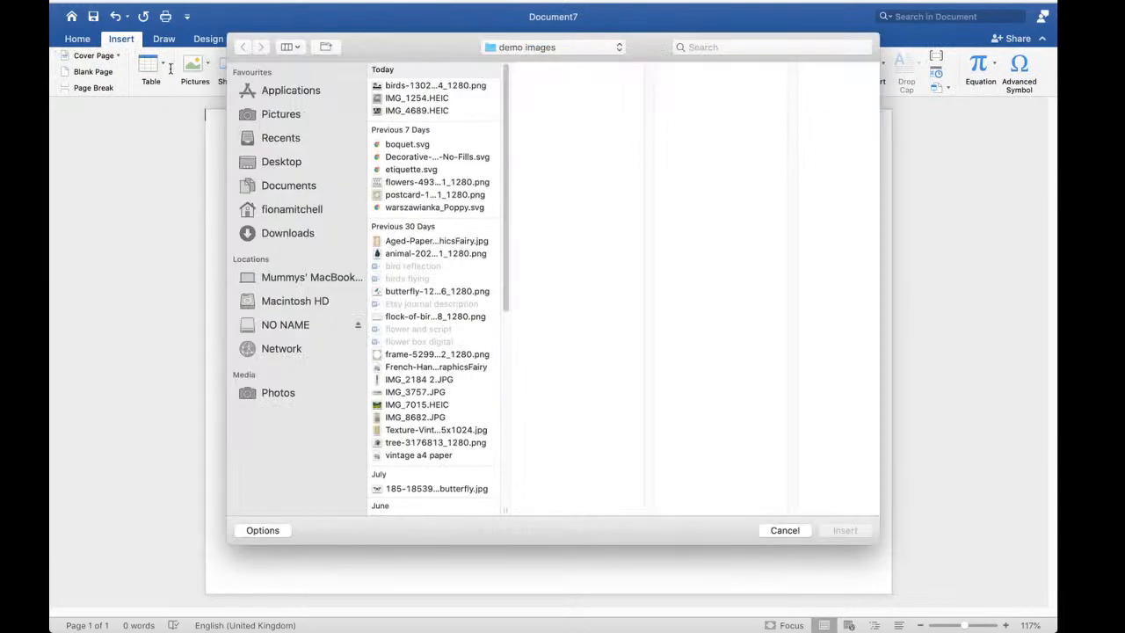
left_click_drag(507, 295, 517, 518)
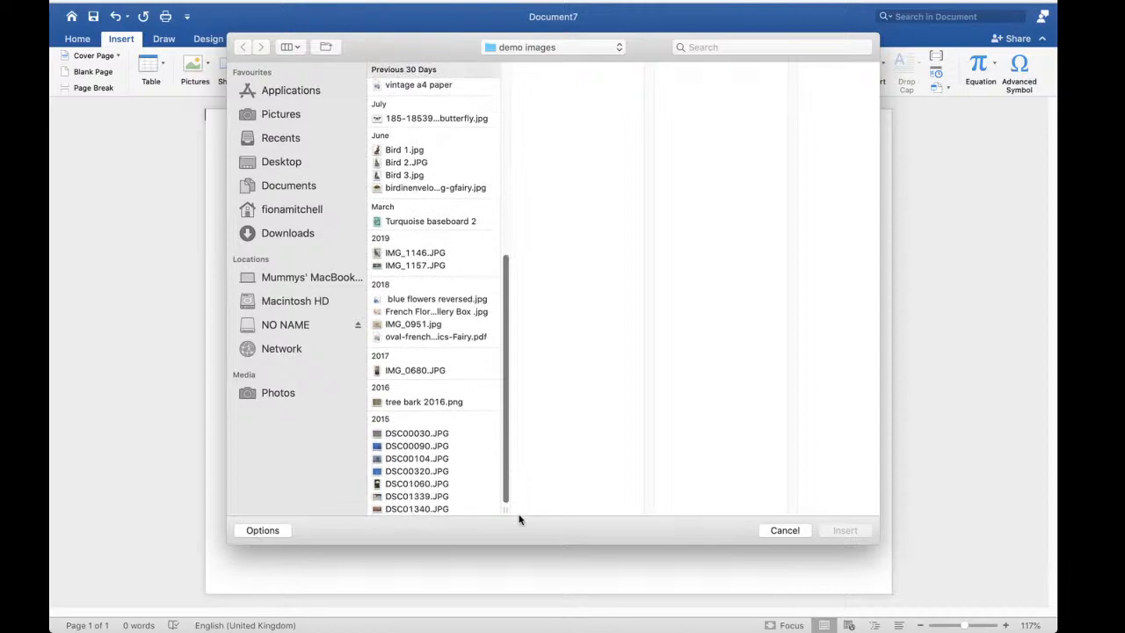
left_click(413, 497)
left_click(857, 531)
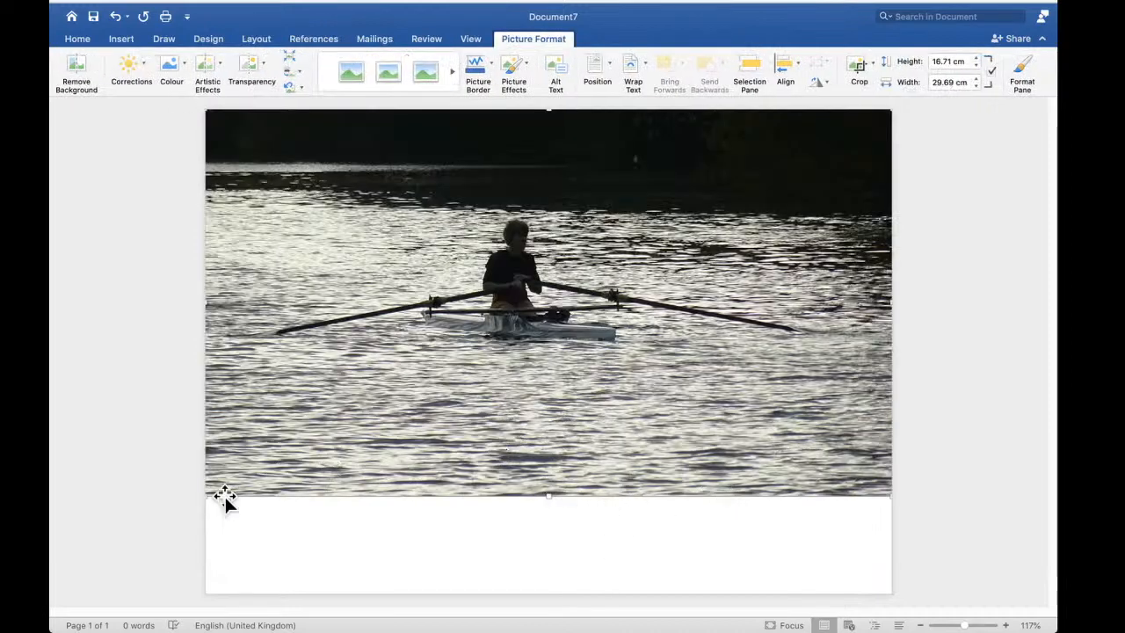
Change the rowing photo's text wrapping so it can be positioned freely on the page
right_click(270, 447)
mouse_move(413, 514)
left_click(501, 526)
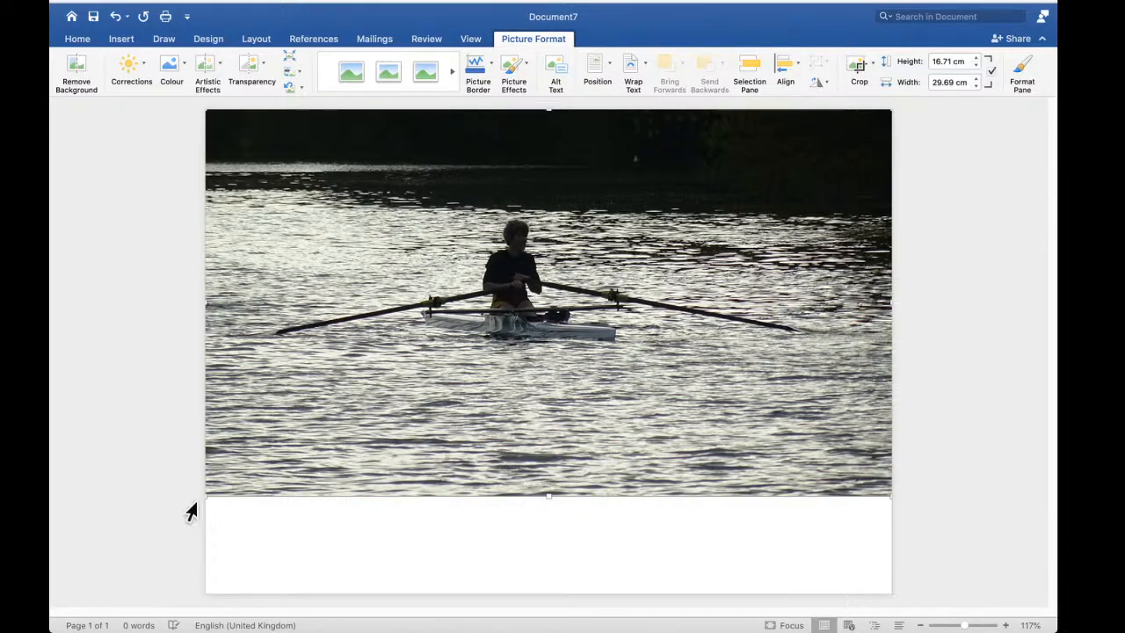
Try enlarging the rowing photo to about 38.89 × 21.89 cm and shifting it to fill the landscape page
left_click_drag(206, 495, 71, 576)
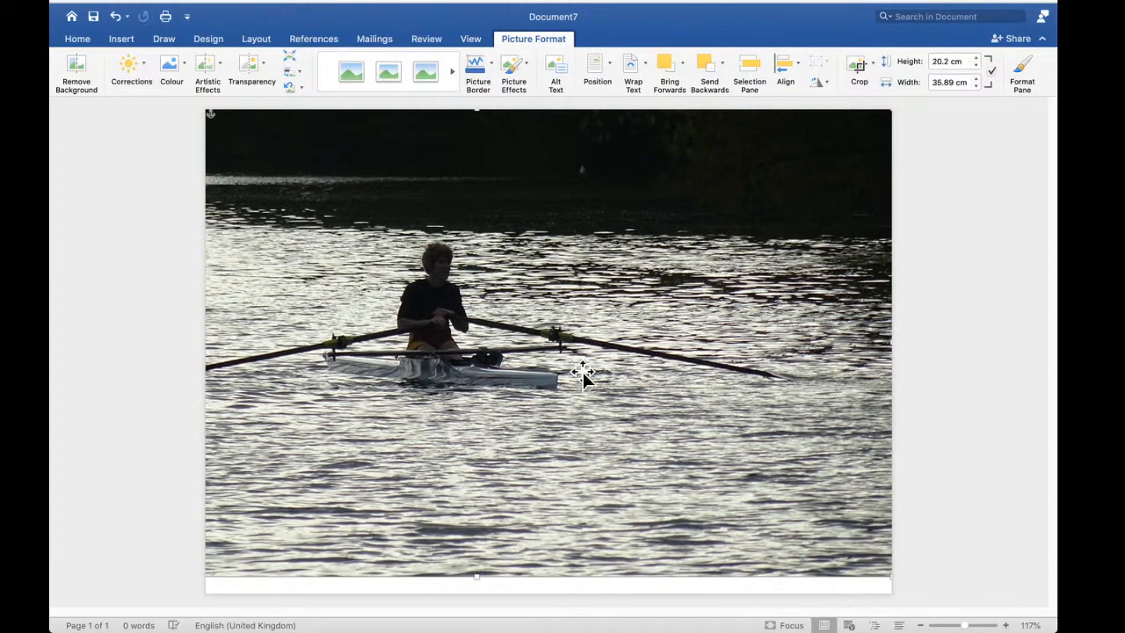
left_click_drag(583, 371, 583, 405)
left_click_drag(888, 143, 921, 99)
left_click_drag(718, 280, 750, 257)
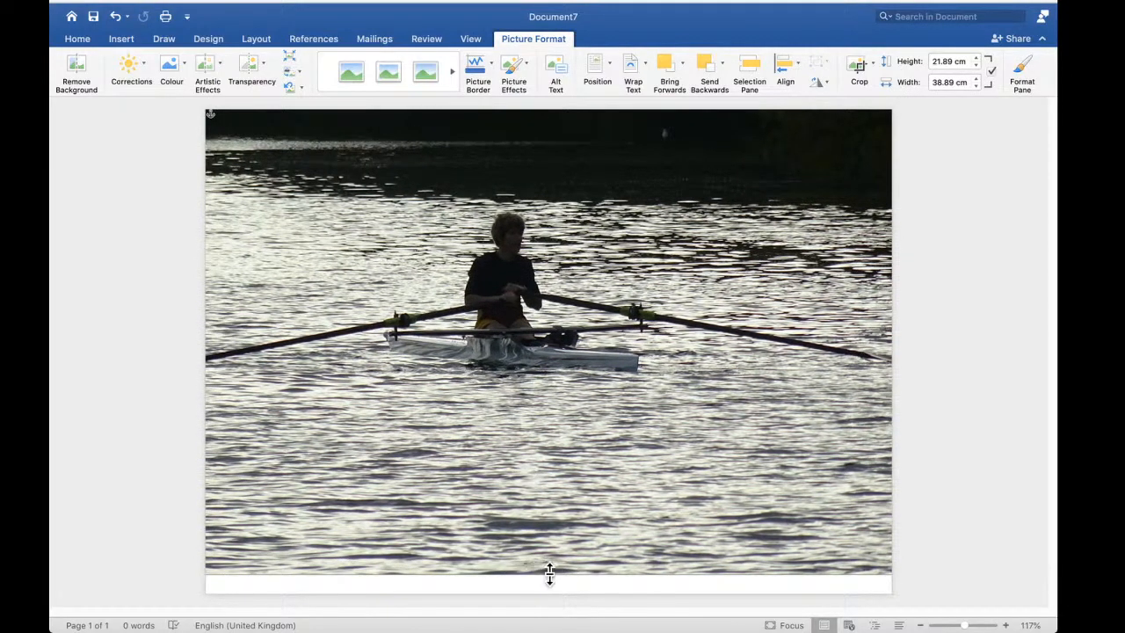
left_click_drag(550, 577, 552, 582)
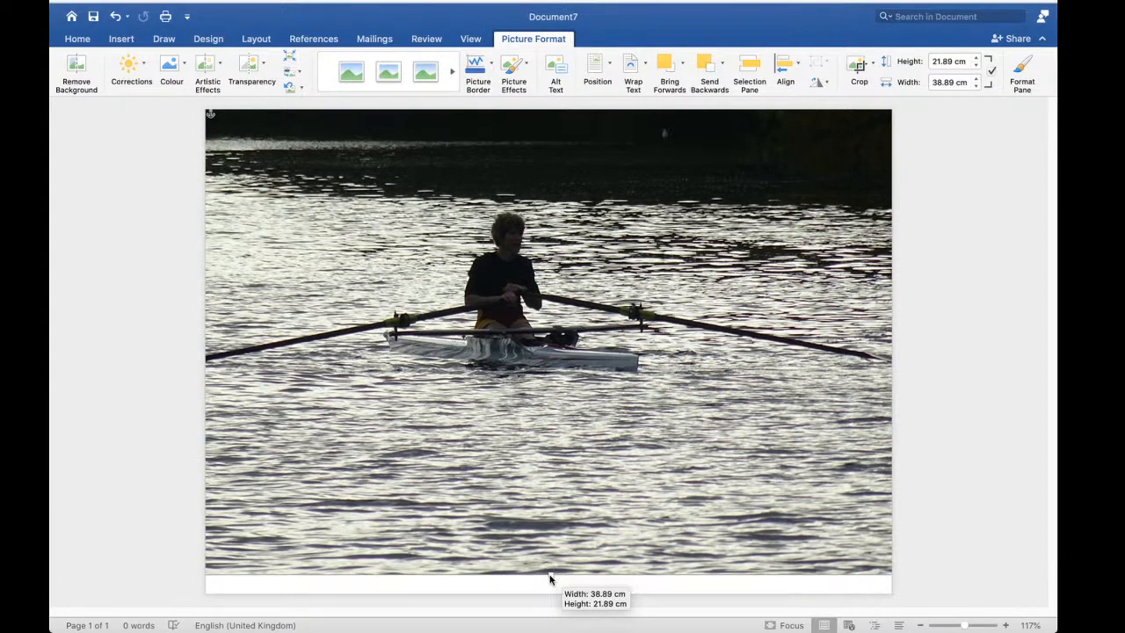
left_click(115, 17)
Reduce the rowing photo to about 24.92 × 14.03 cm and place it in the upper middle of the page
left_click_drag(372, 265, 528, 351)
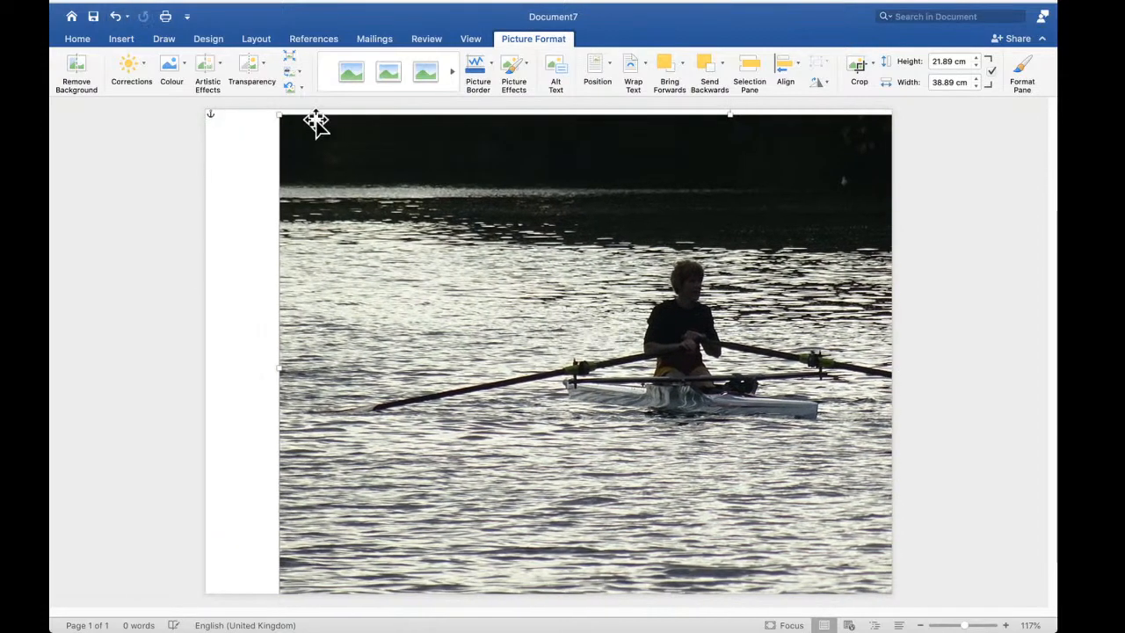
left_click_drag(274, 109, 480, 263)
left_click_drag(715, 362, 464, 277)
left_click_drag(229, 142, 351, 208)
left_click_drag(413, 292, 314, 213)
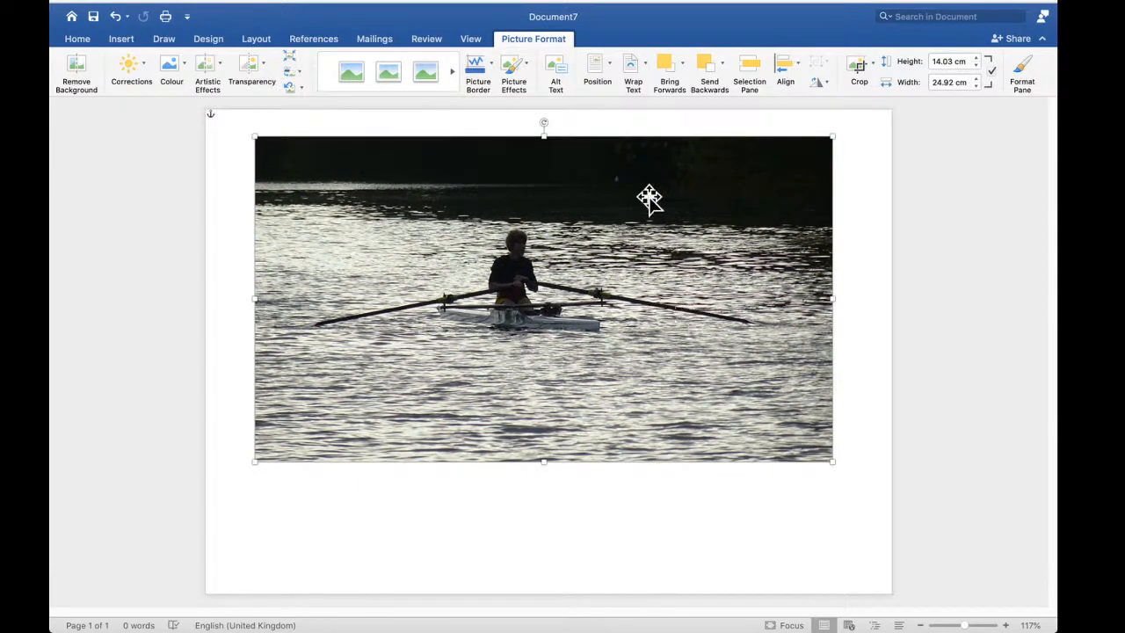
Crop the rowing photo's right and bottom edges, enlarge it to about 26.56 × 15.15 cm and recentre it on the page
left_click(858, 68)
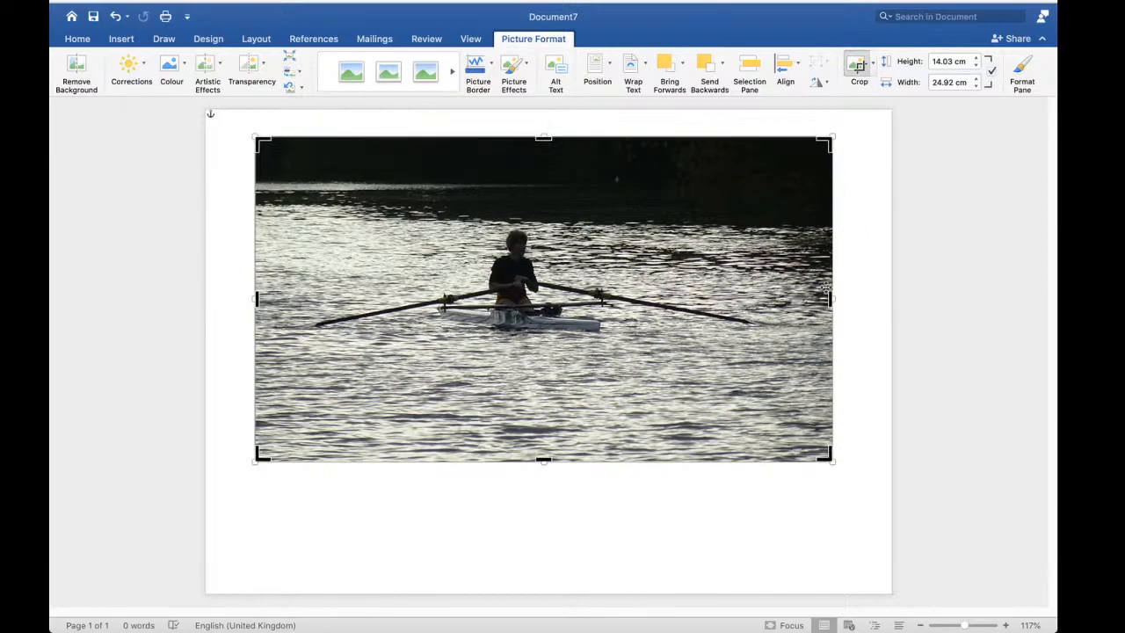
left_click_drag(831, 299, 793, 305)
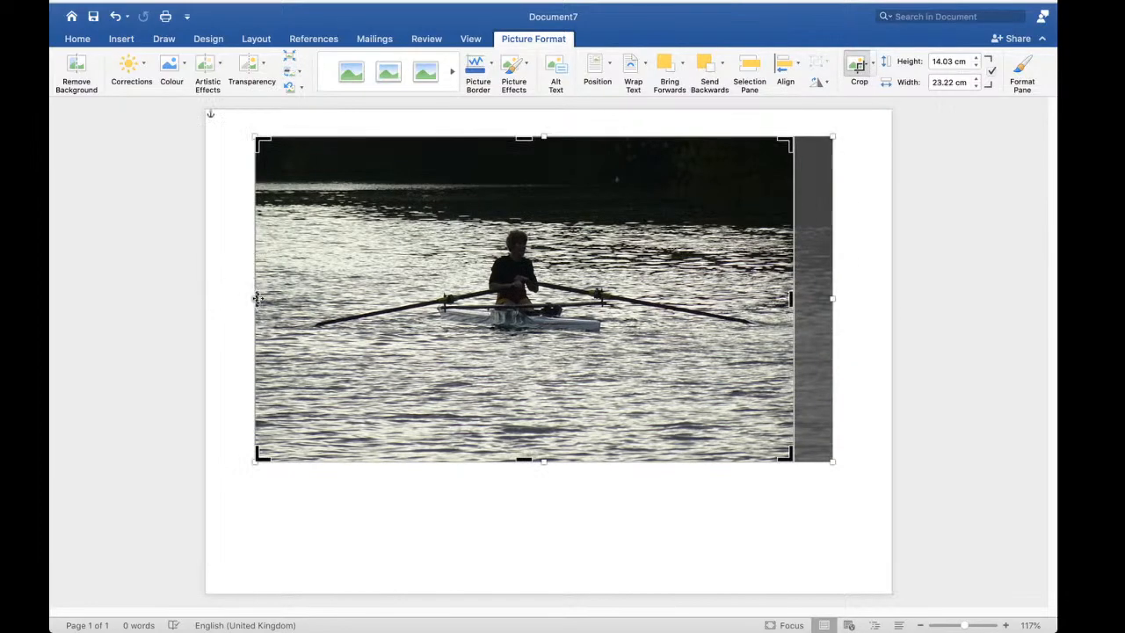
mouse_move(258, 299)
left_mouse_down()
mouse_move(287, 300)
mouse_move(258, 307)
left_mouse_up()
left_click_drag(523, 463, 525, 435)
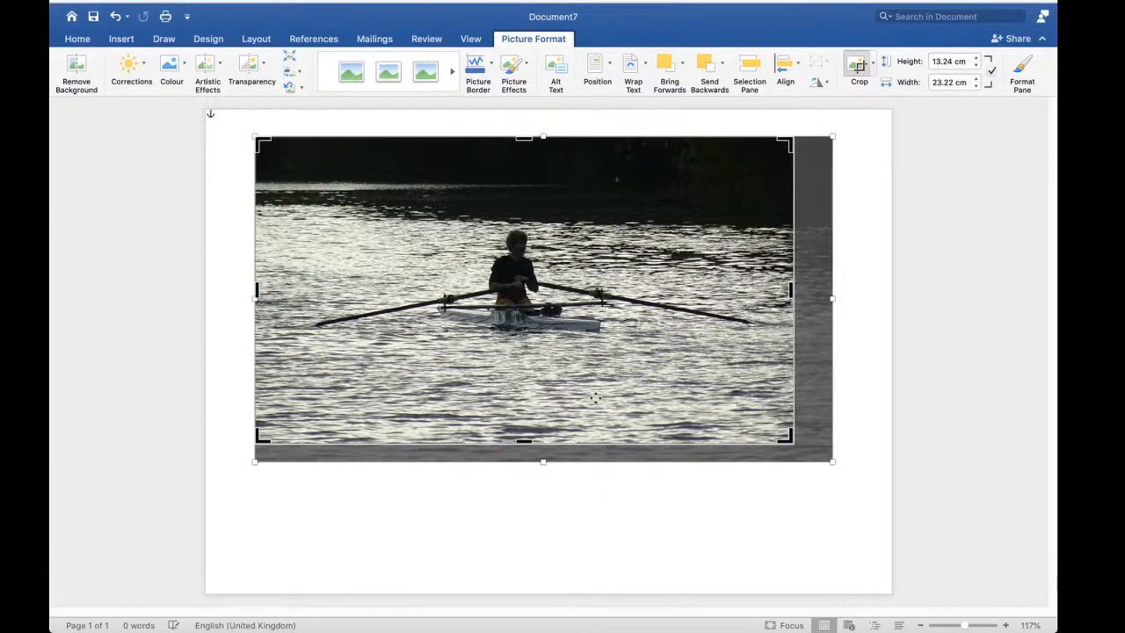
key("Escape")
left_click_drag(802, 452, 807, 488)
left_click_drag(603, 326, 585, 363)
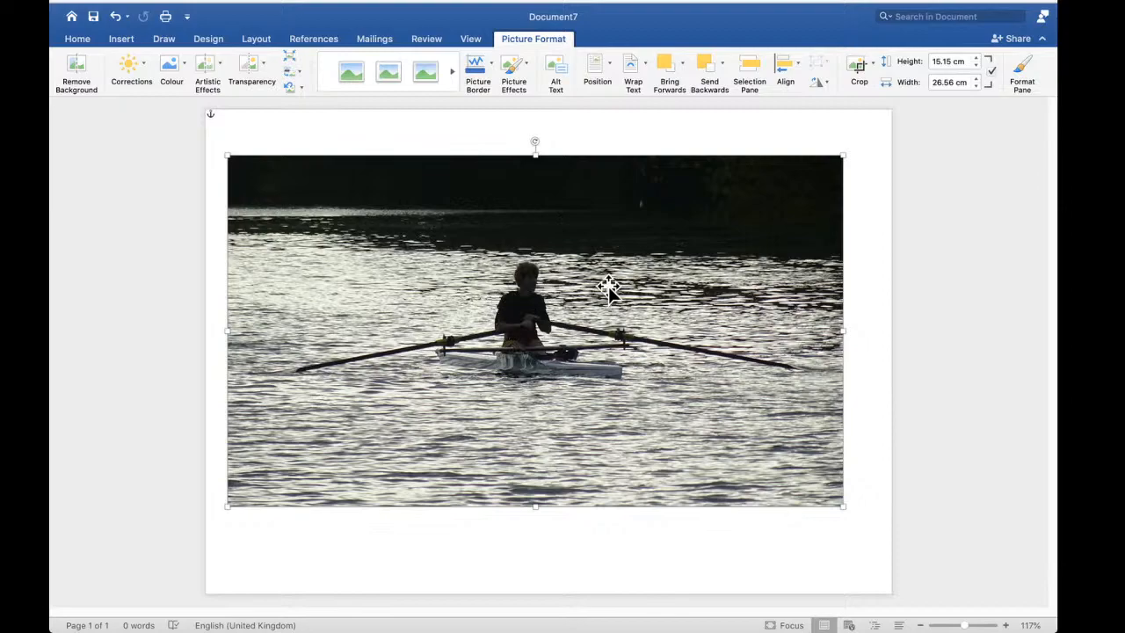
Set the rowing photo's picture transparency to 23%
left_click(1025, 68)
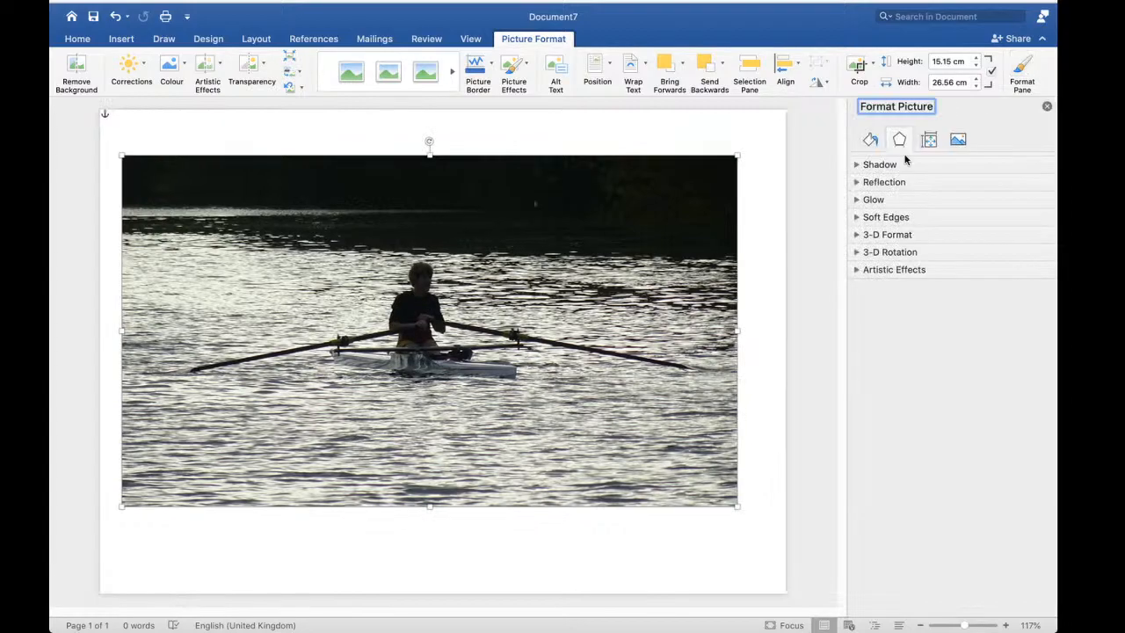
left_click(958, 140)
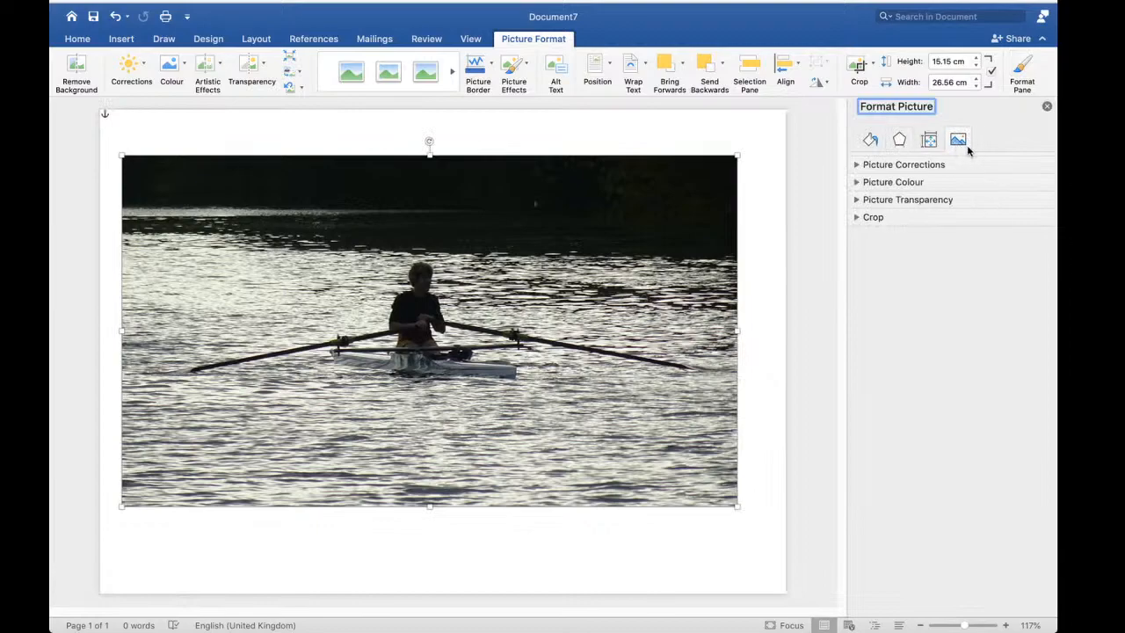
left_click(858, 200)
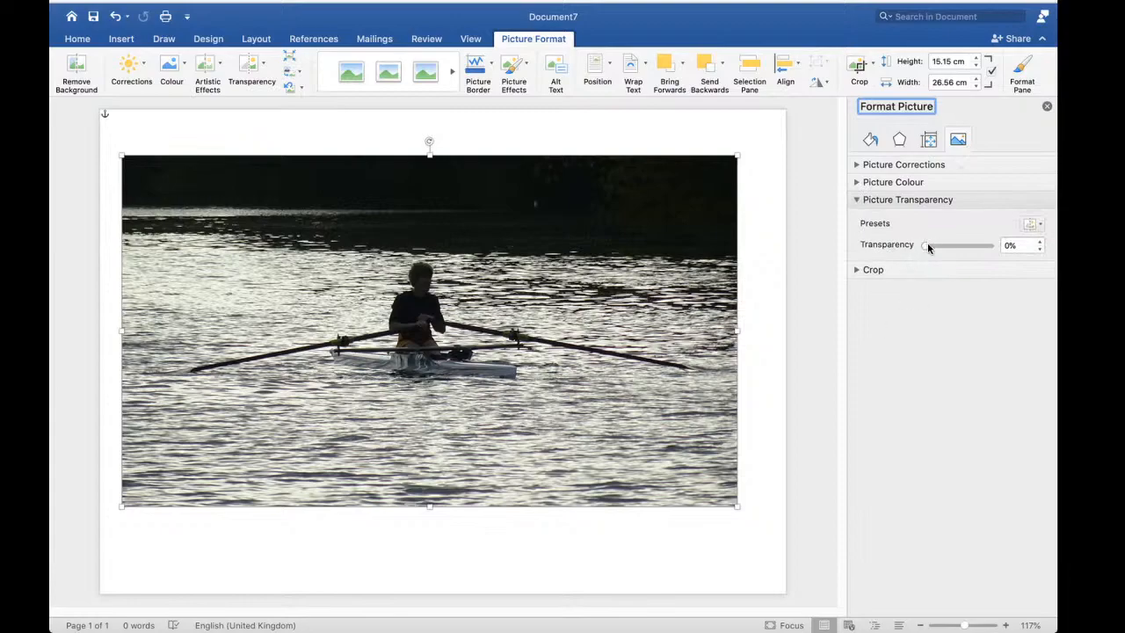
left_click_drag(927, 247, 941, 248)
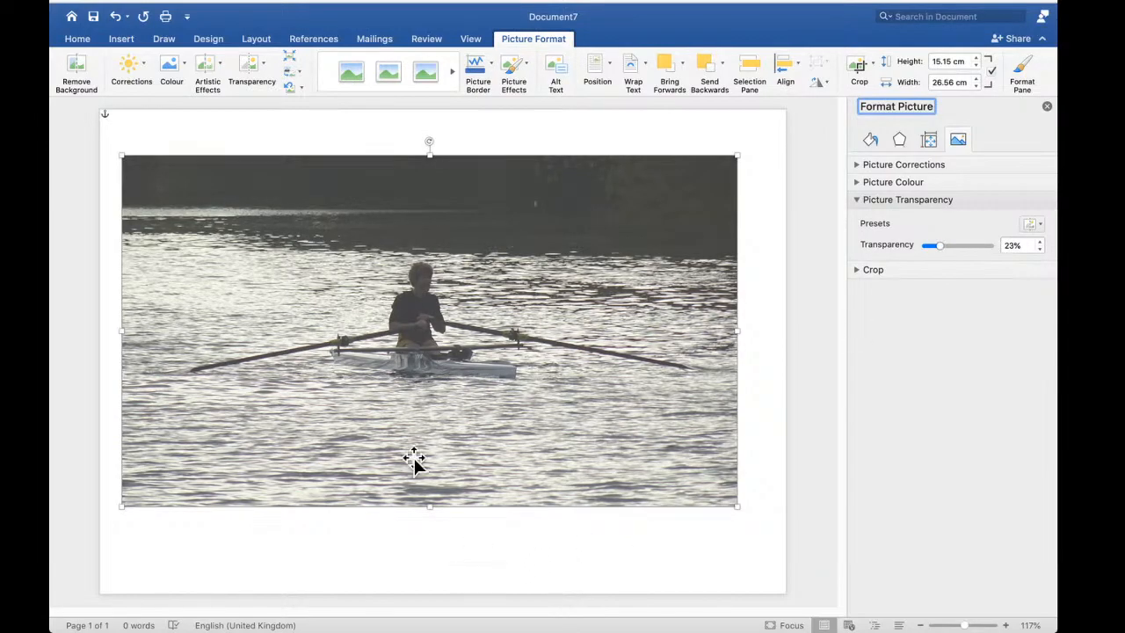
left_click(123, 39)
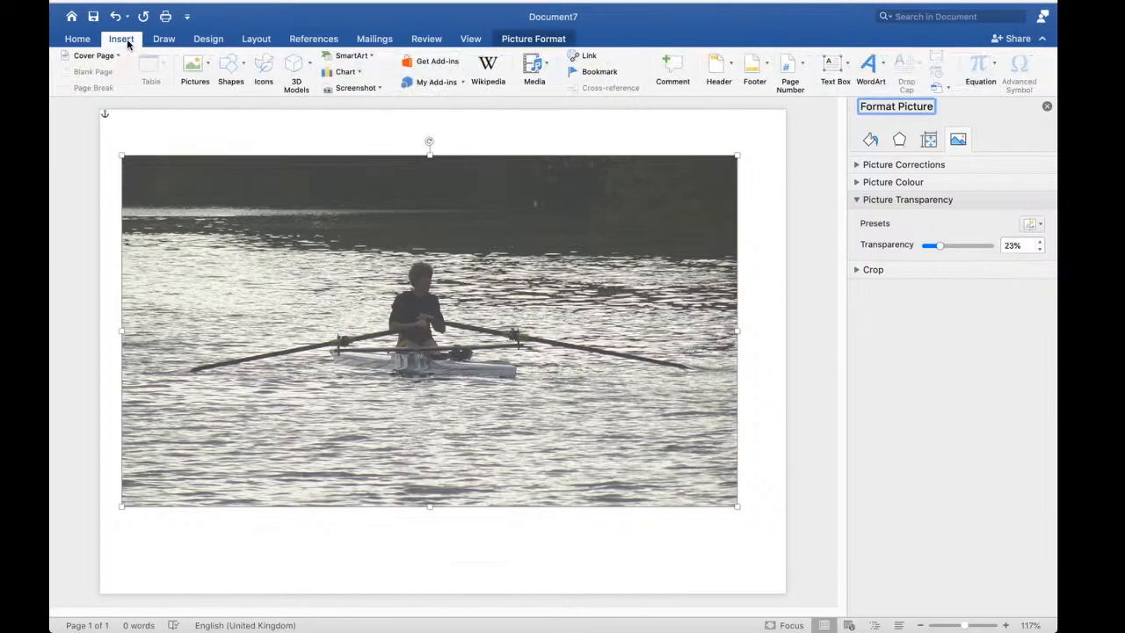
left_click(195, 65)
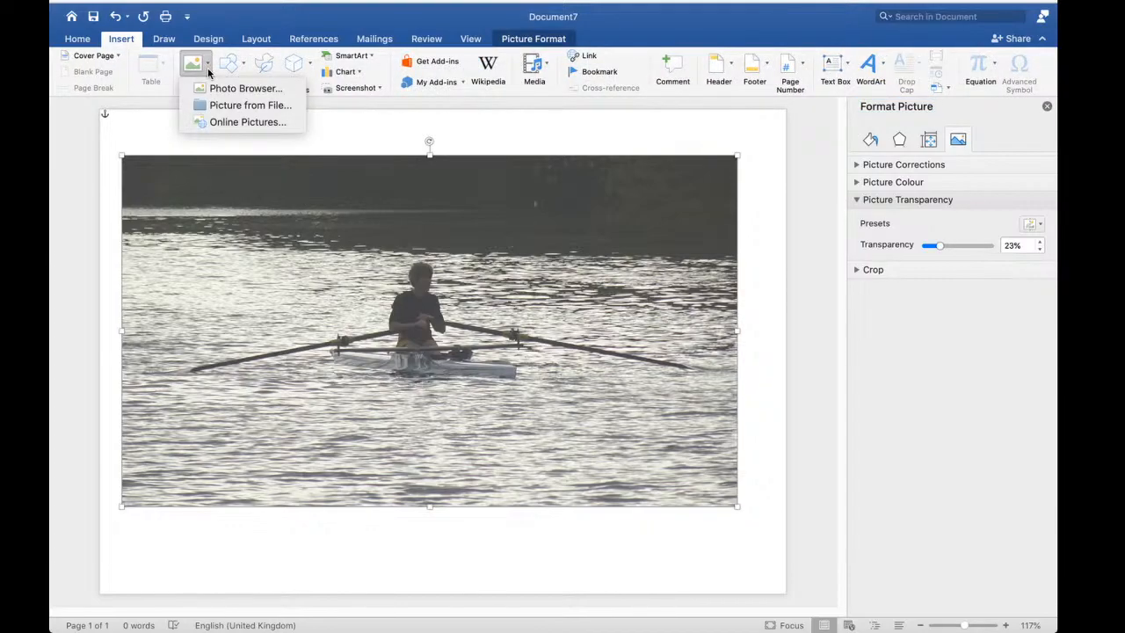
left_click(250, 112)
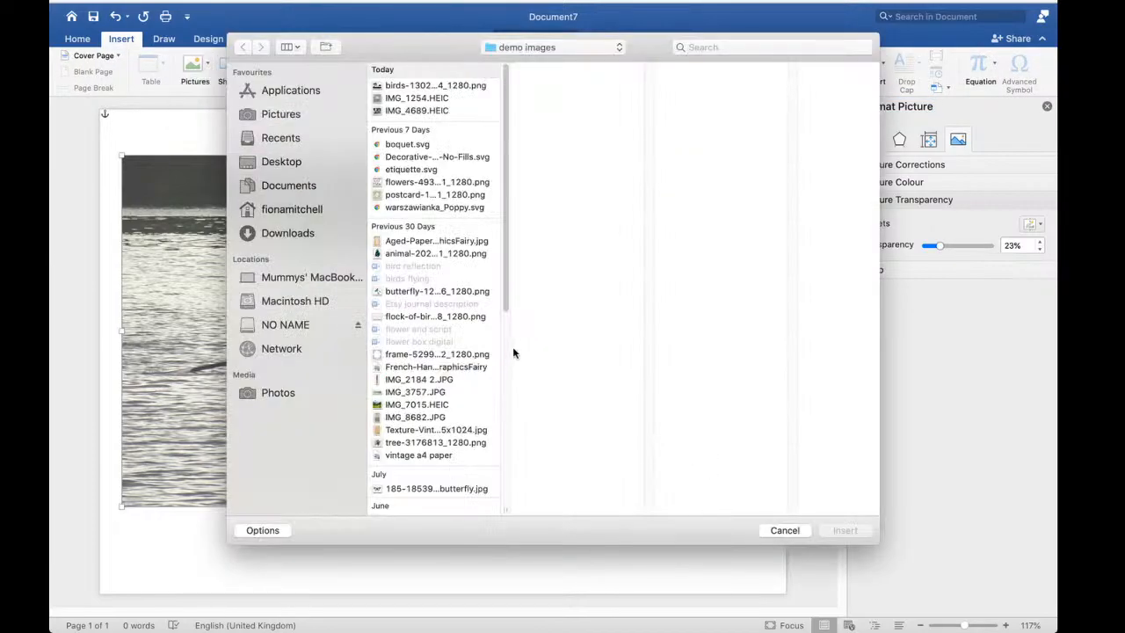
left_click_drag(506, 295, 506, 508)
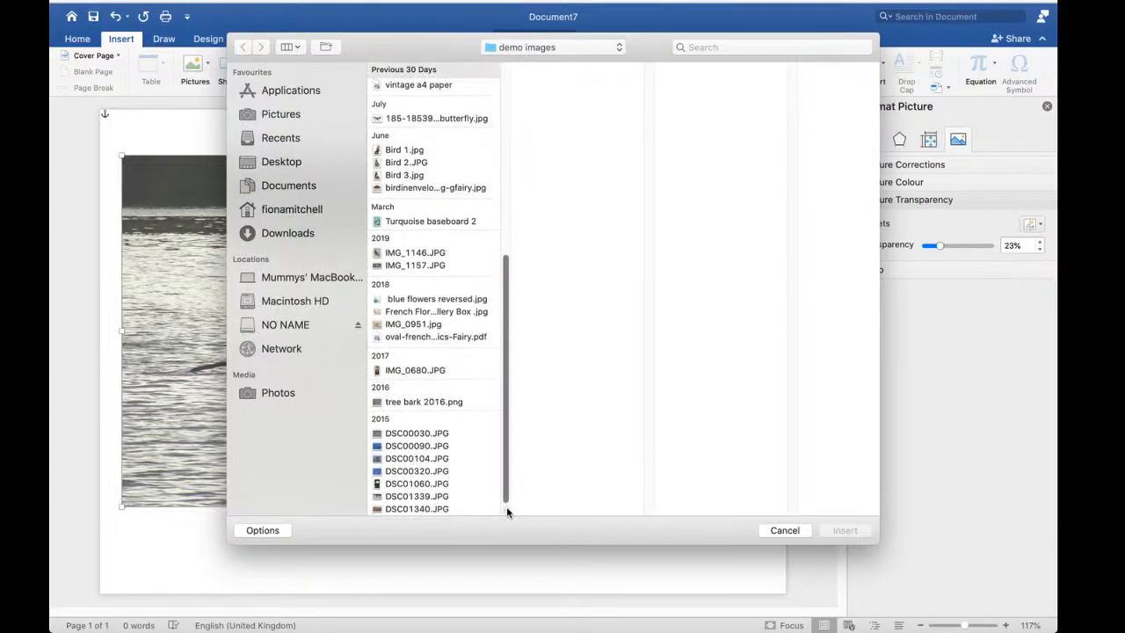
scroll(506, 492, "up", 10)
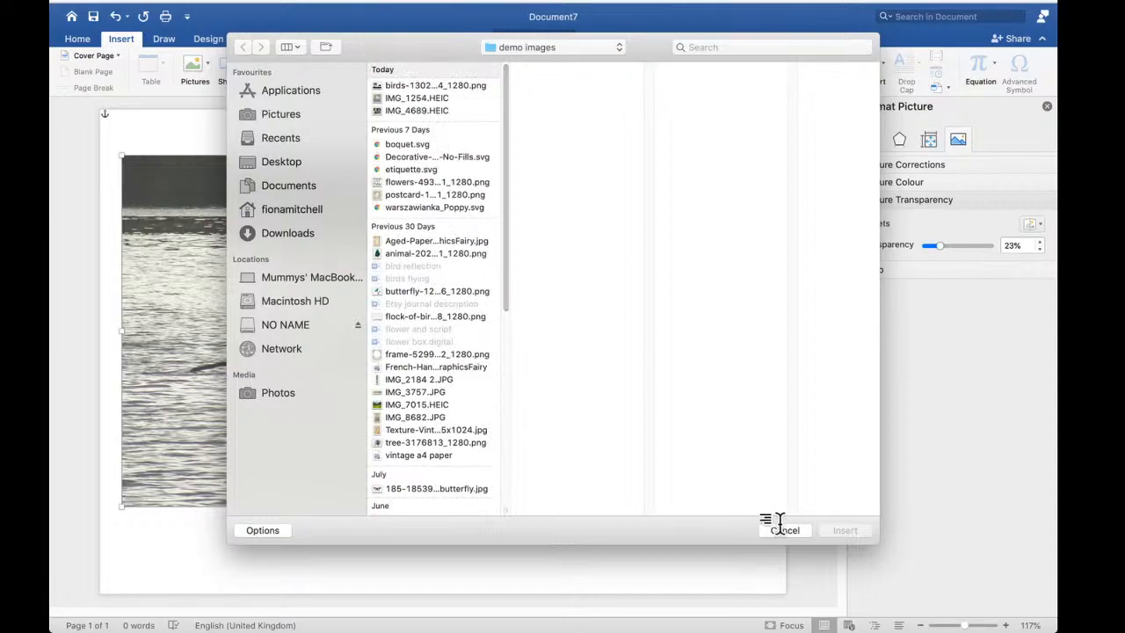
left_click(779, 530)
Switch to Chrome and search Pixabay's vector graphics for "shark"
mouse_move(92, 7)
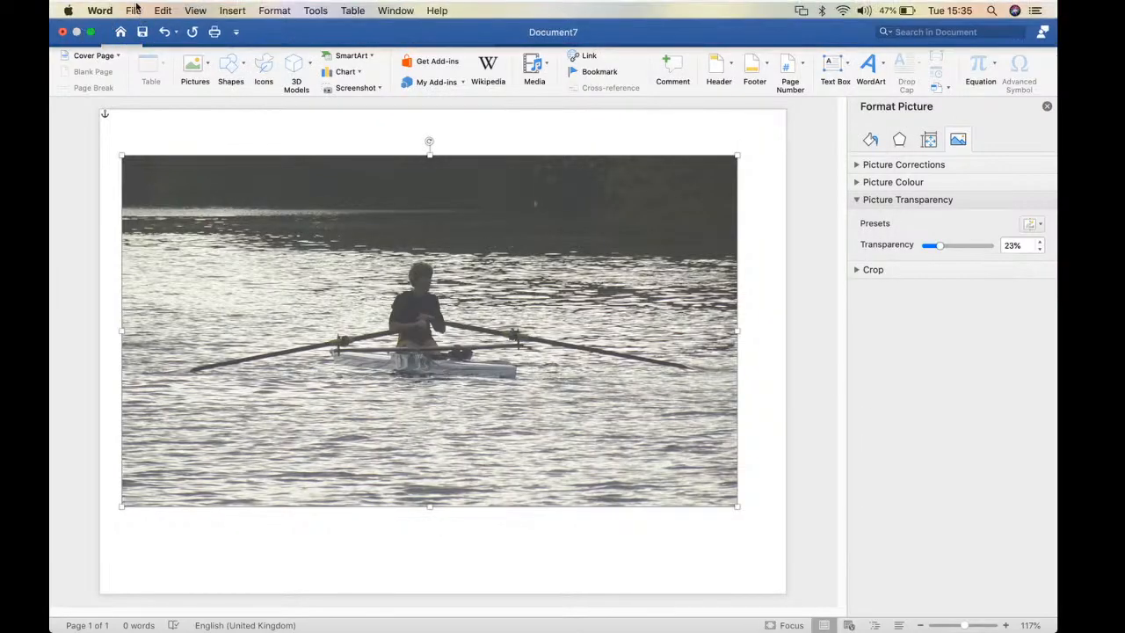
mouse_move(646, 630)
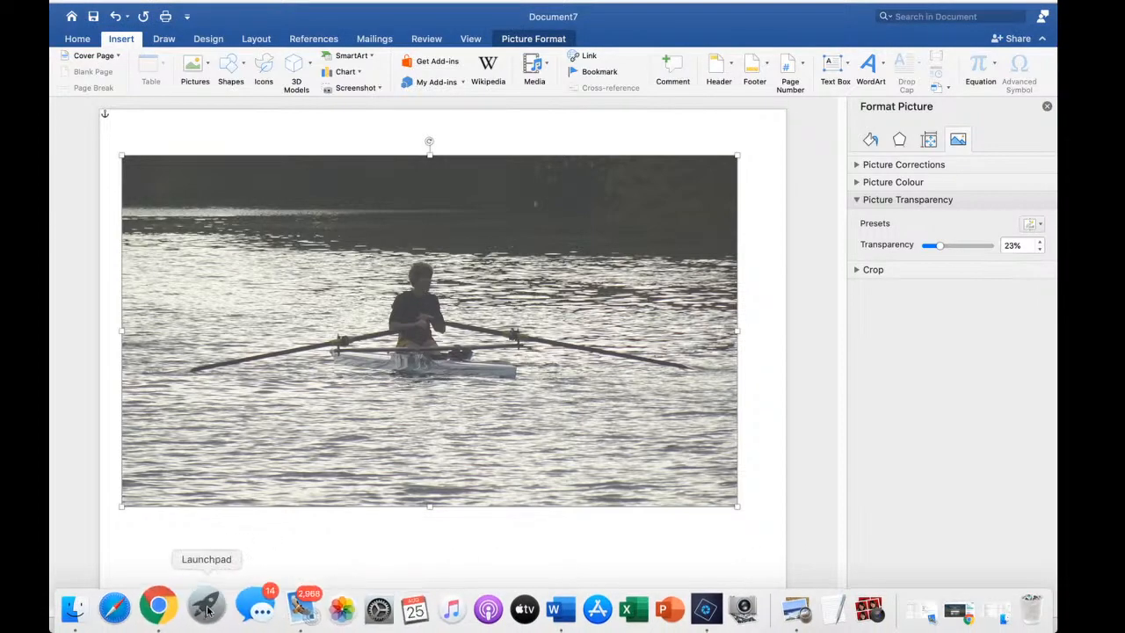
left_click(158, 606)
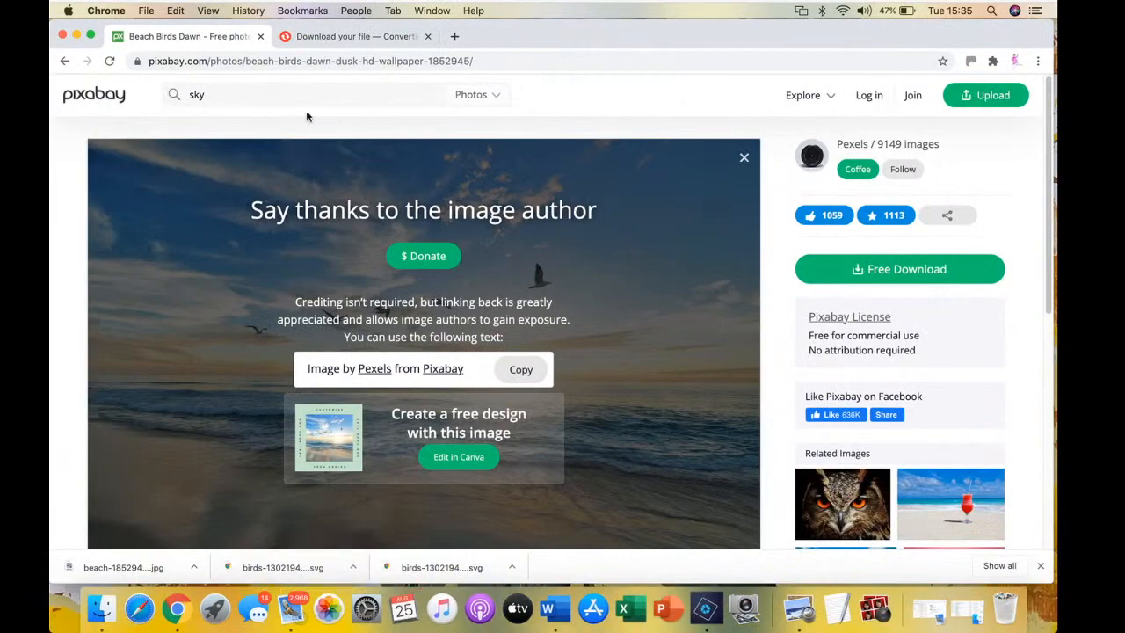
left_click(477, 96)
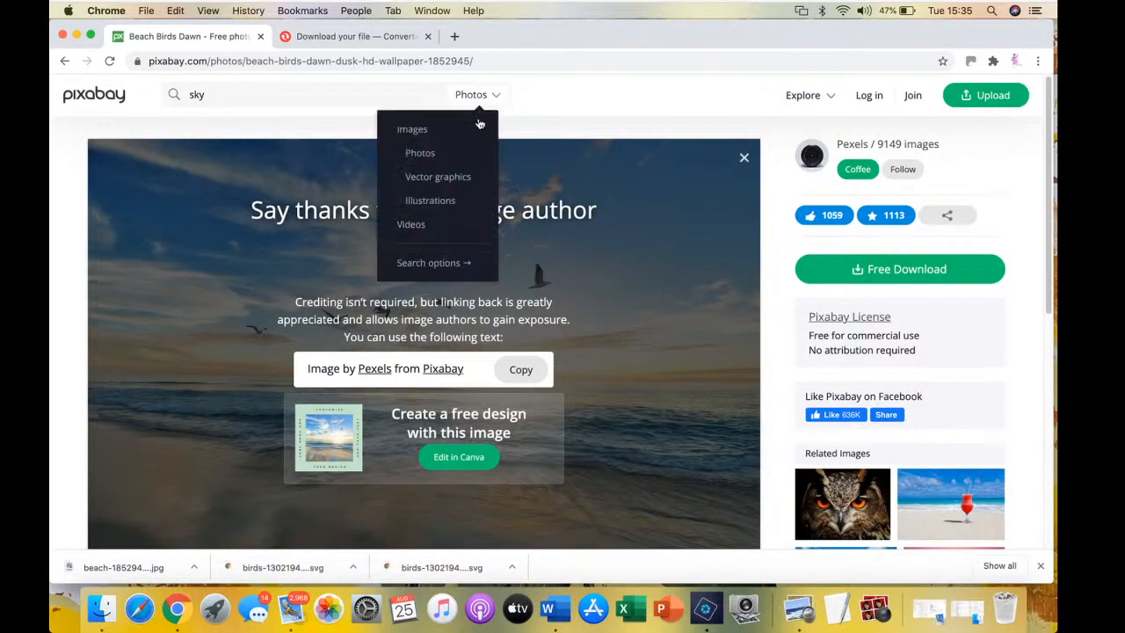
left_click(438, 179)
left_click_drag(203, 97, 172, 102)
type("shark")
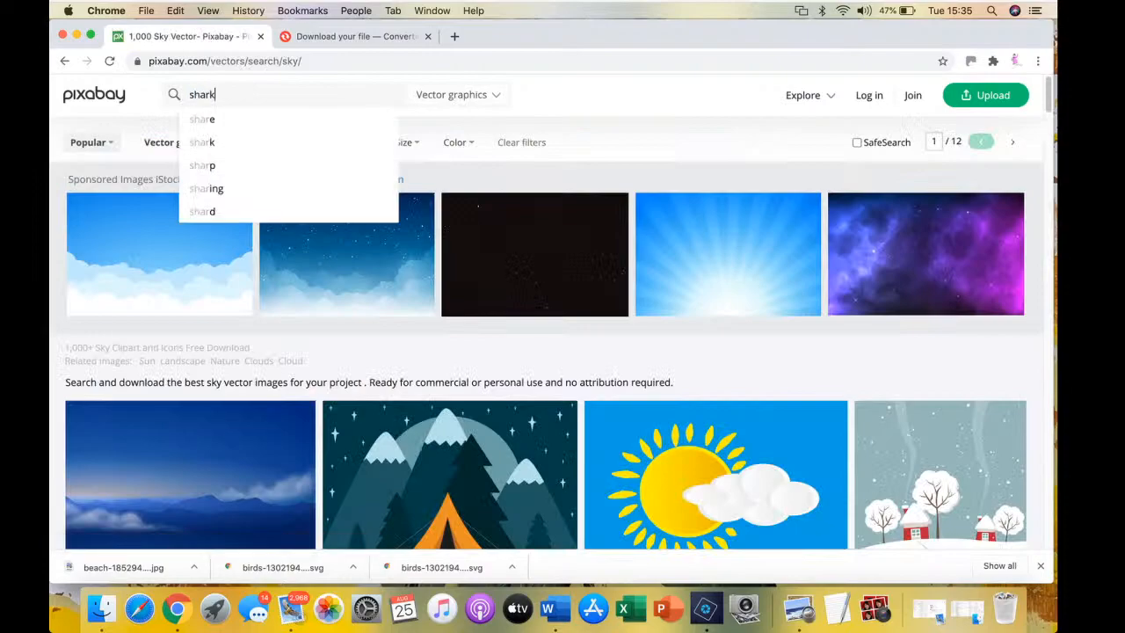
key("Return")
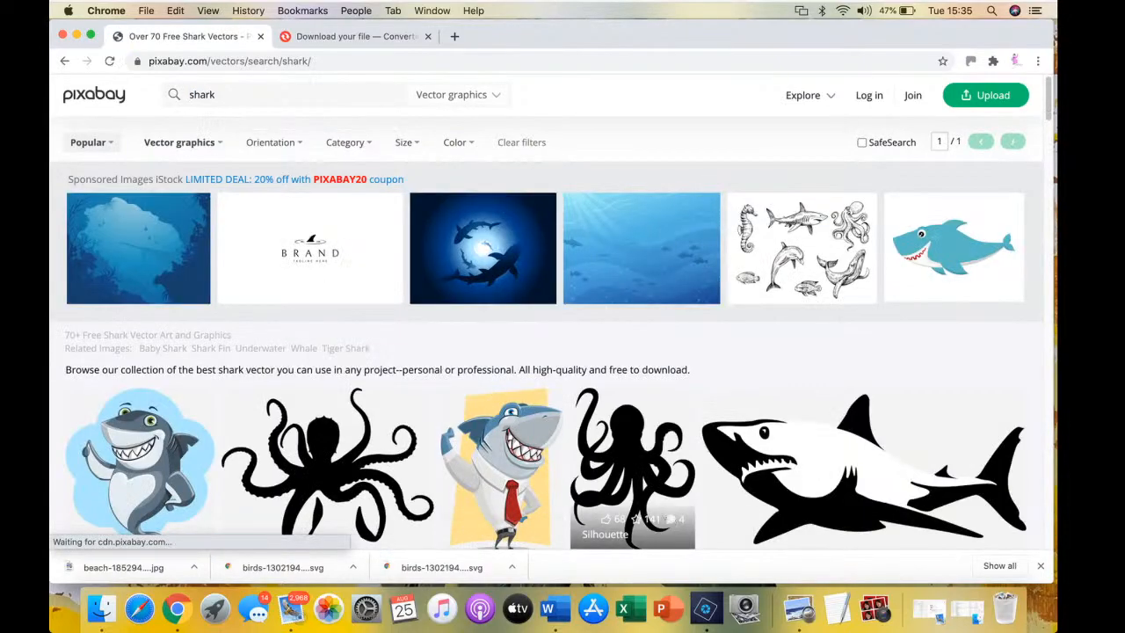
Find the black-and-white shark vector with its snout raised and download it as a 1280×676 PNG
scroll(690, 437, "down", 5)
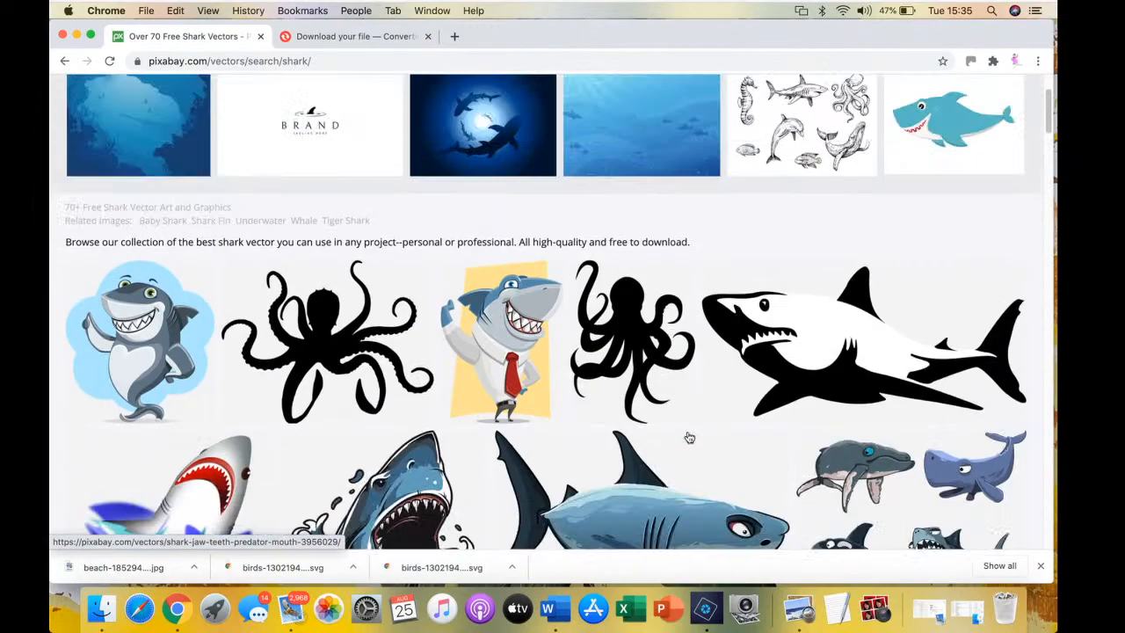
scroll(673, 434, "down", 5)
scroll(670, 431, "down", 2)
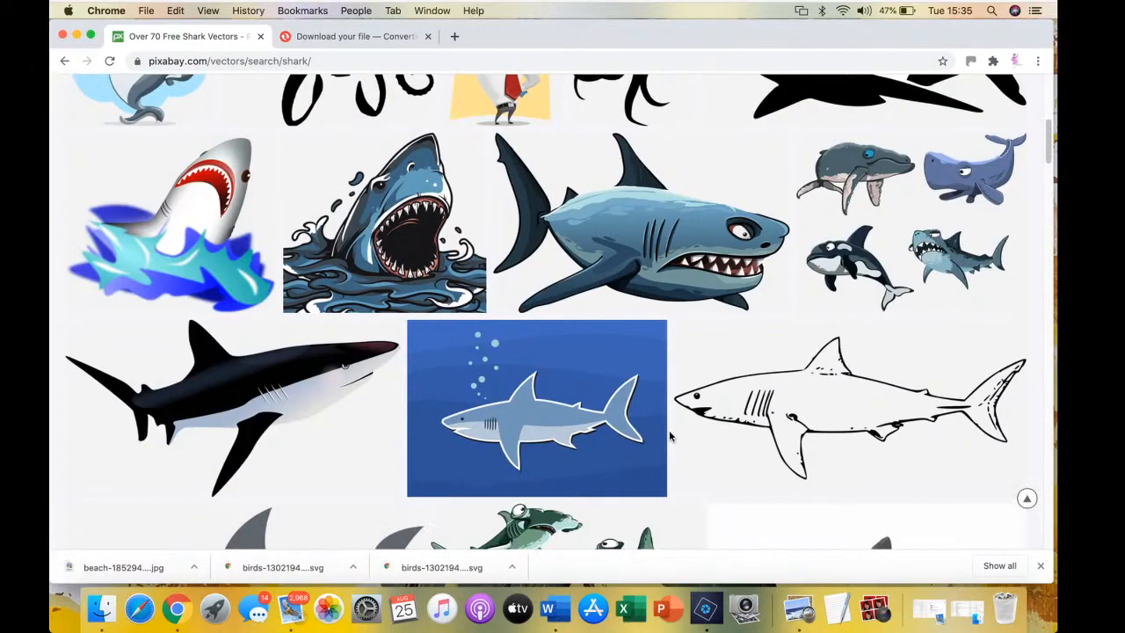
left_click(262, 390)
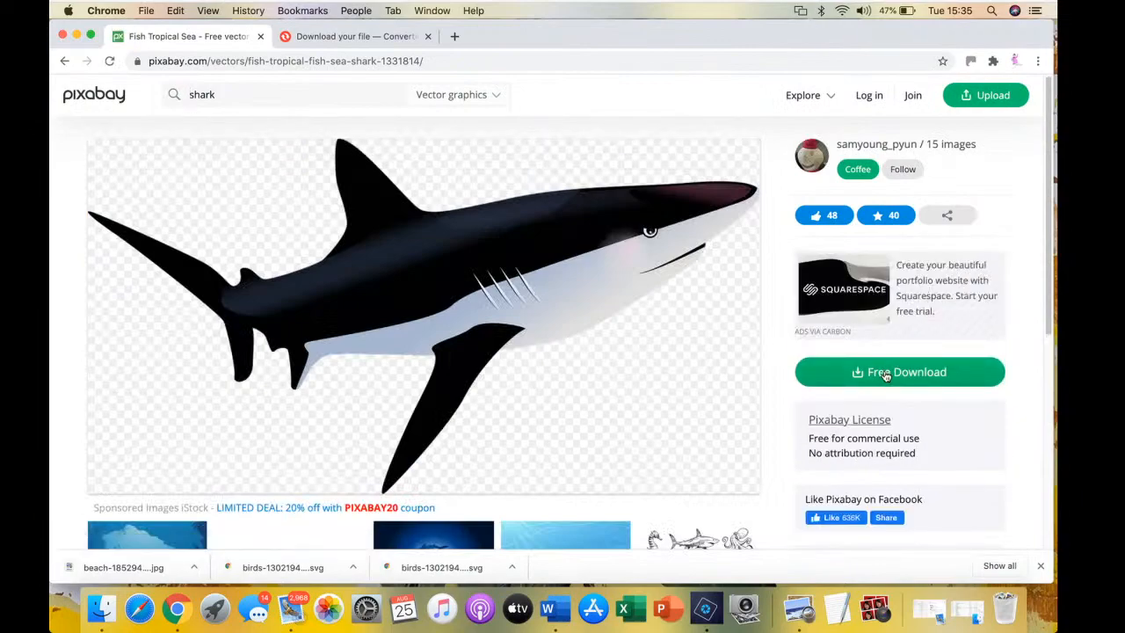
left_click(886, 374)
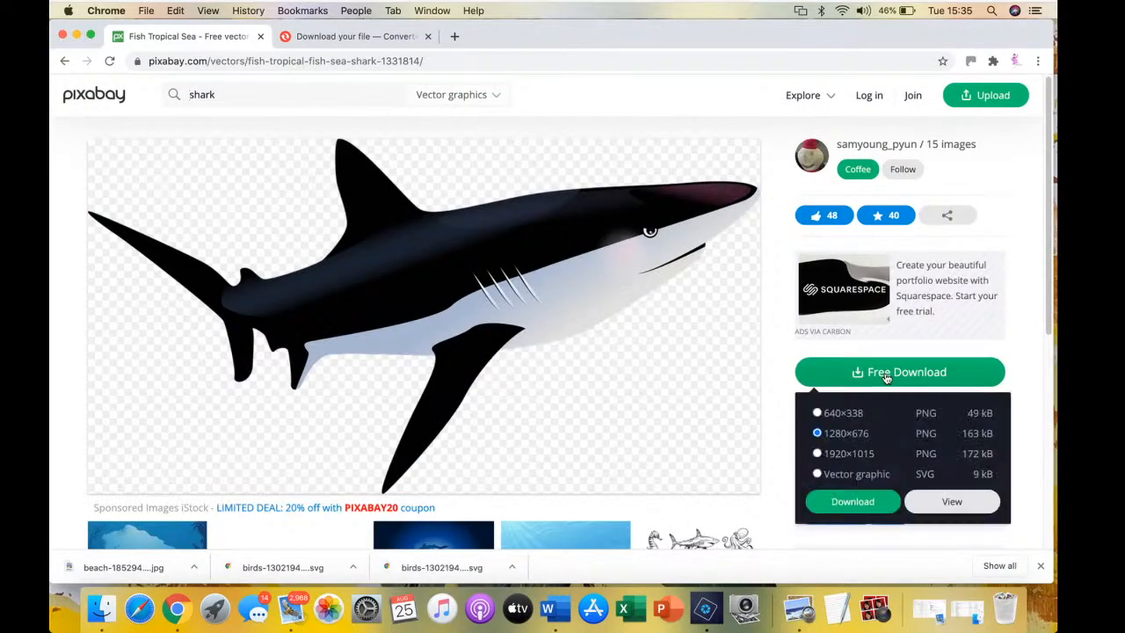
left_click(846, 501)
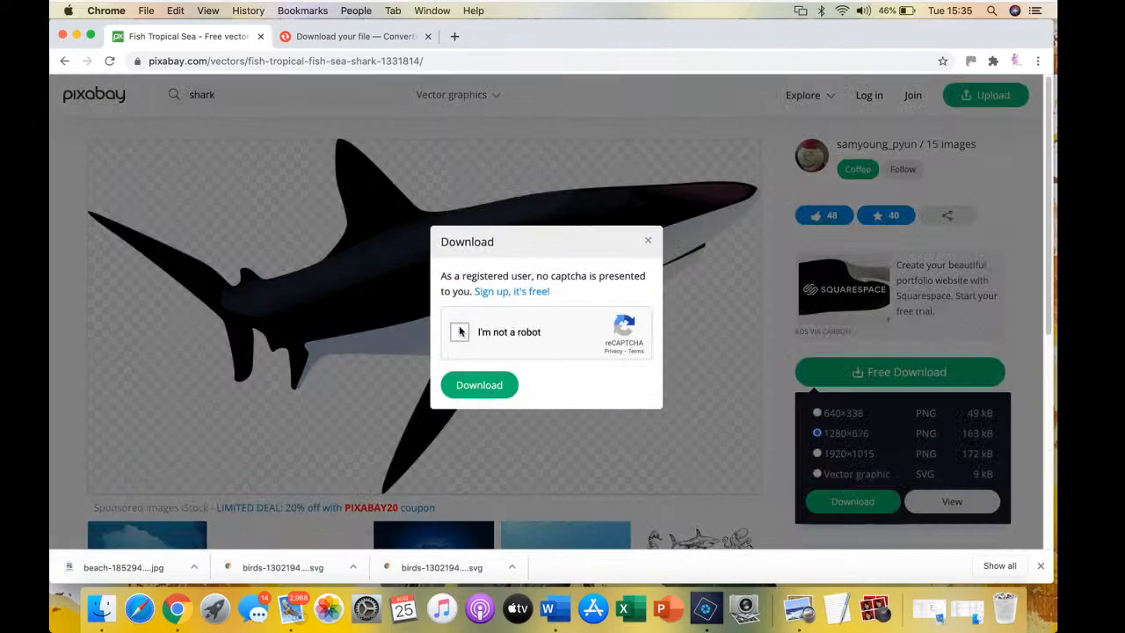
left_click(486, 386)
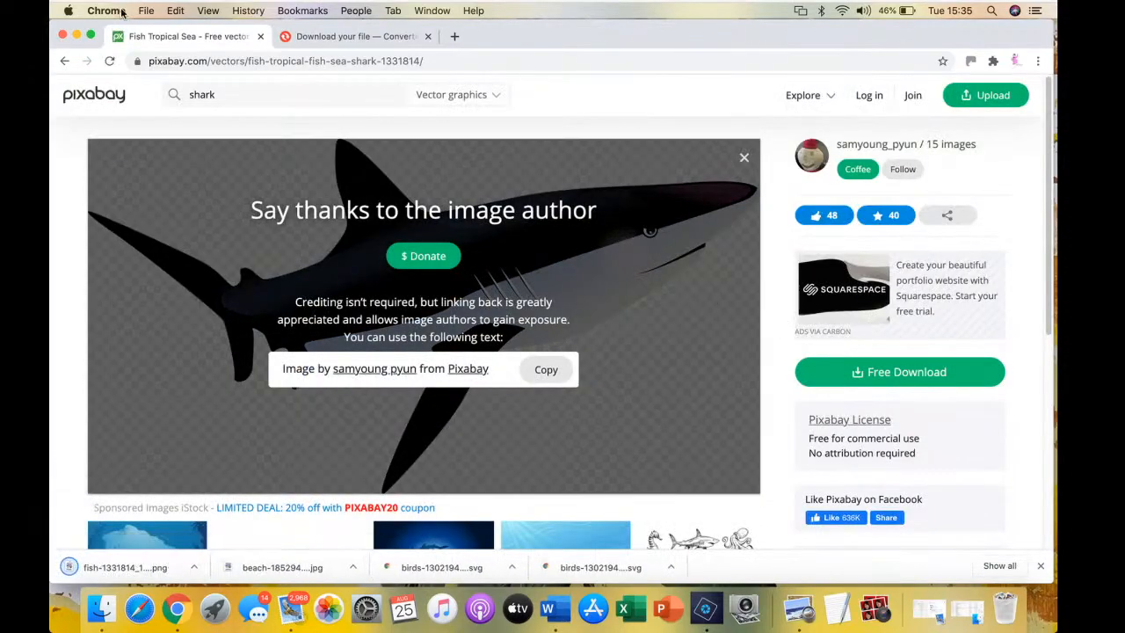
Return to Word and insert the shark picture fish-1331814_1280.png from Downloads into the rowing page
left_click(75, 36)
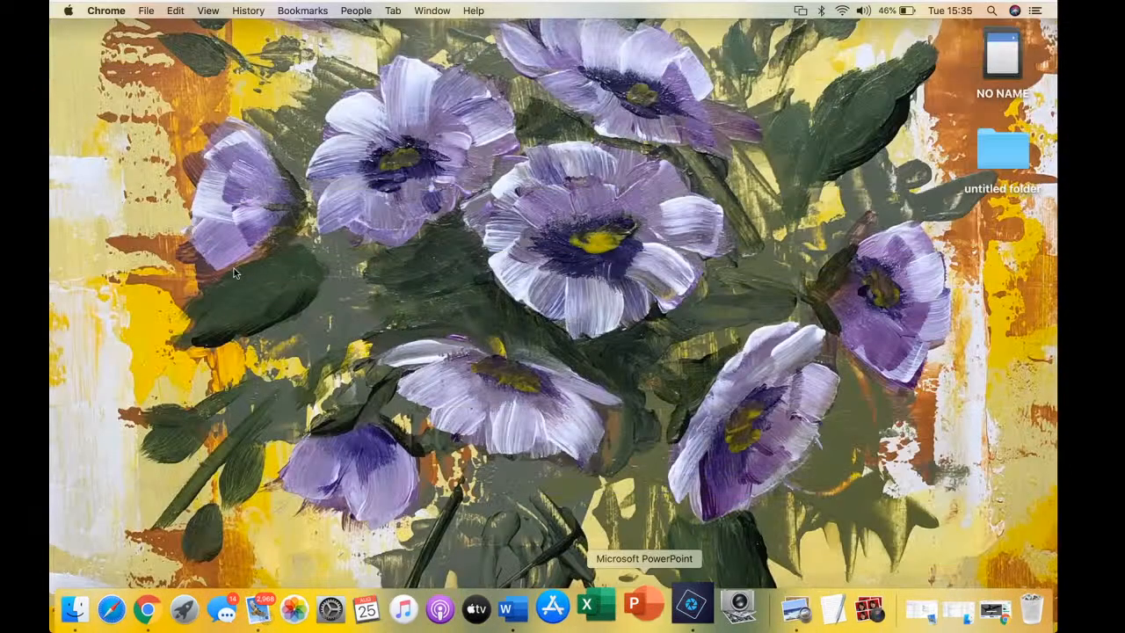
left_click(525, 606)
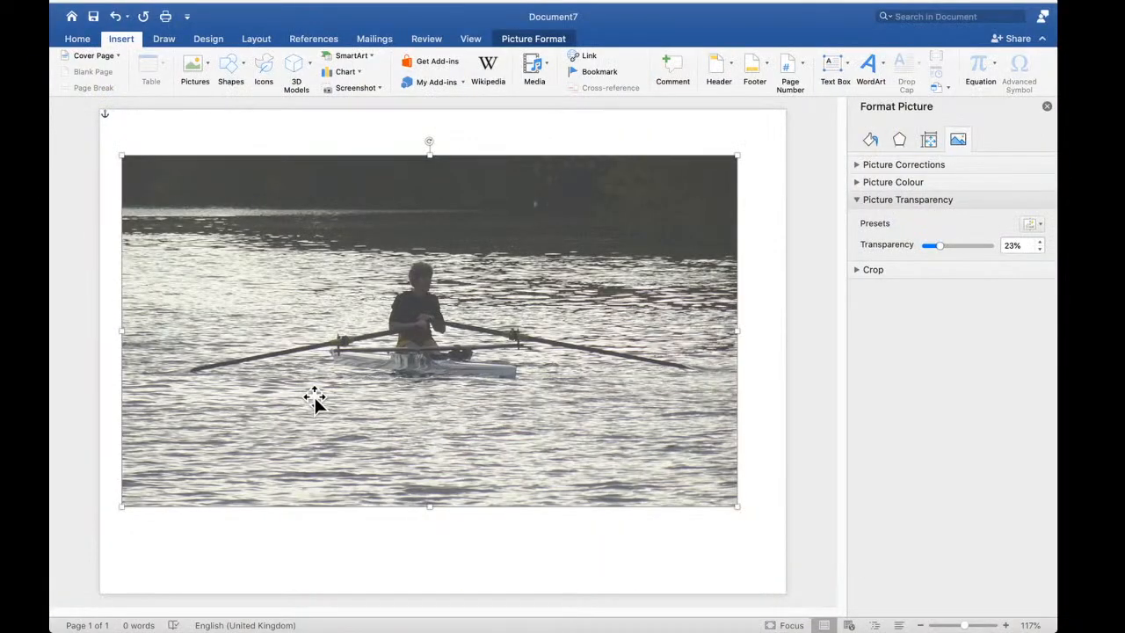
left_click(123, 38)
left_click(123, 38)
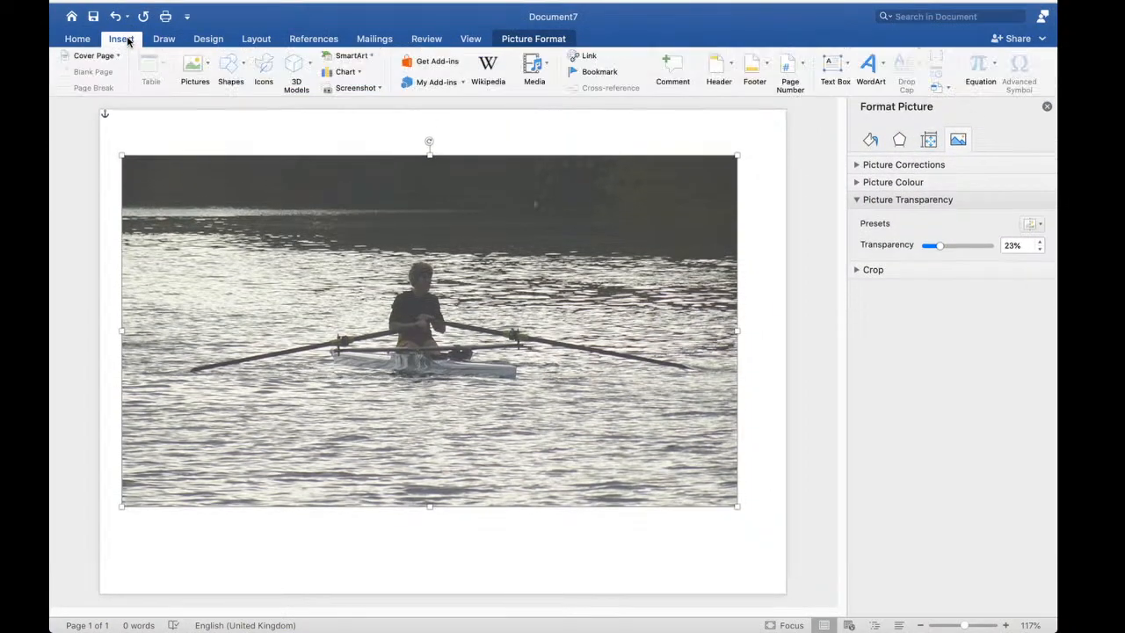
left_click(201, 64)
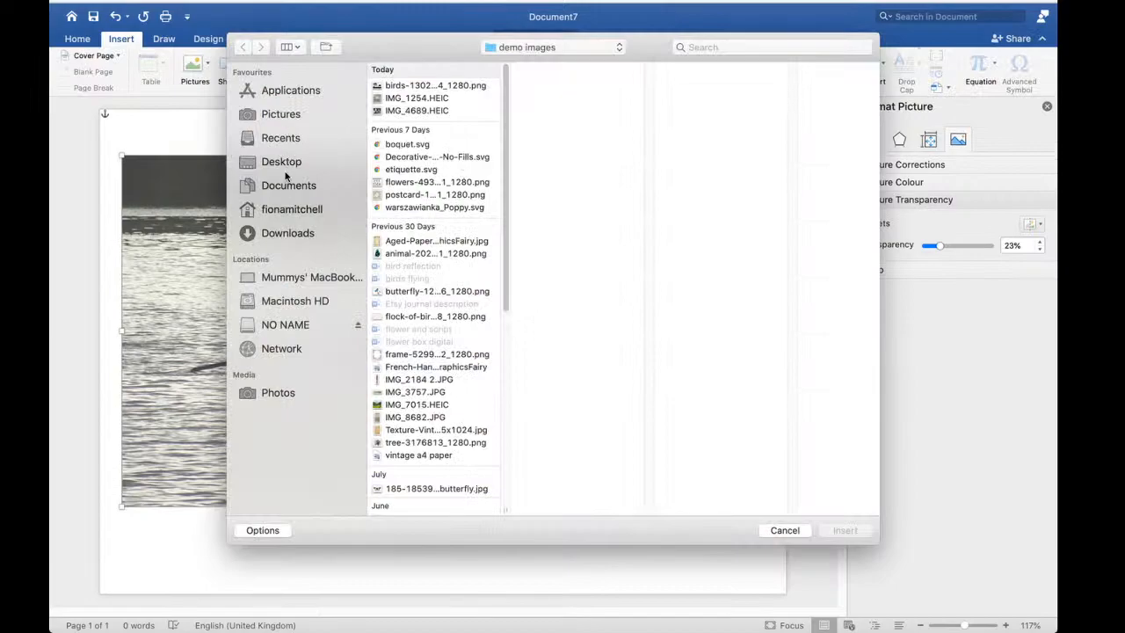
left_click(290, 233)
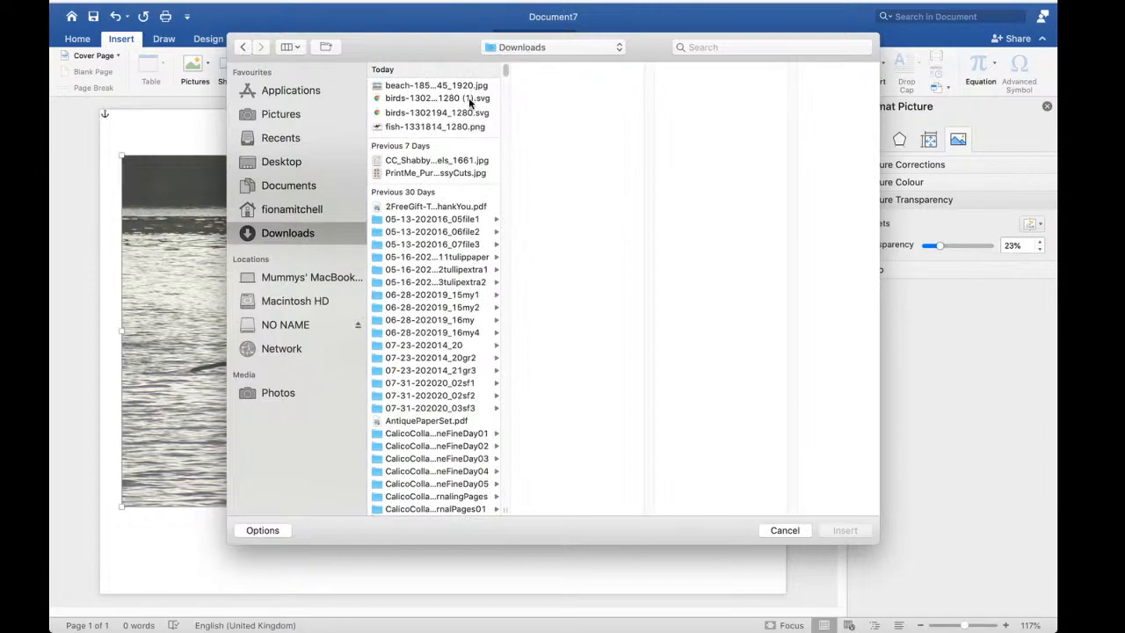
left_click(468, 128)
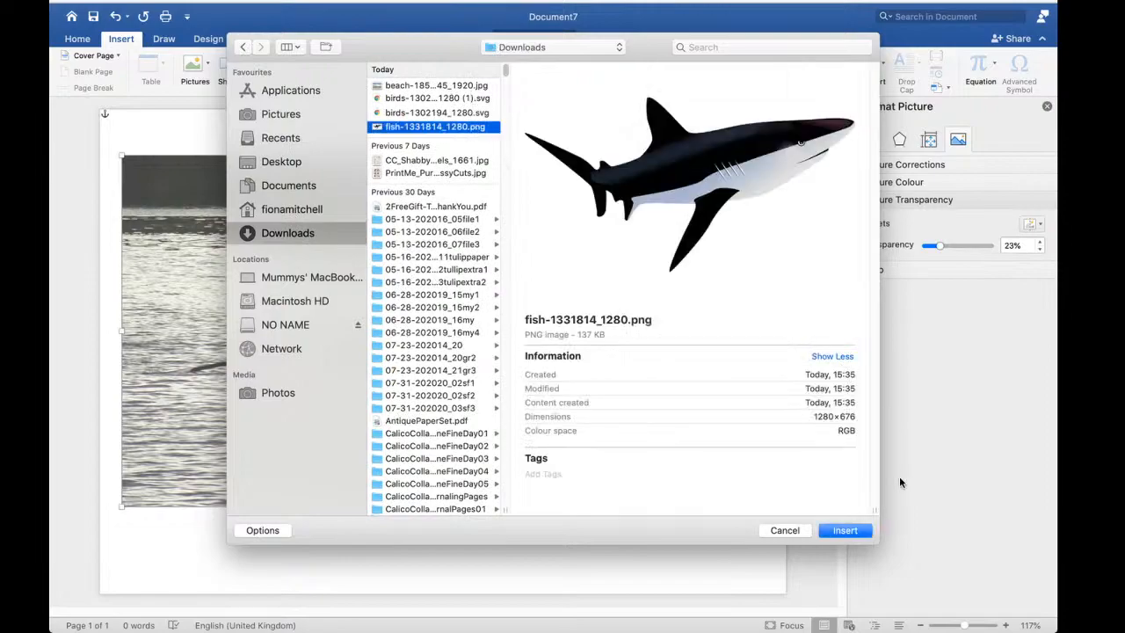
left_click(846, 530)
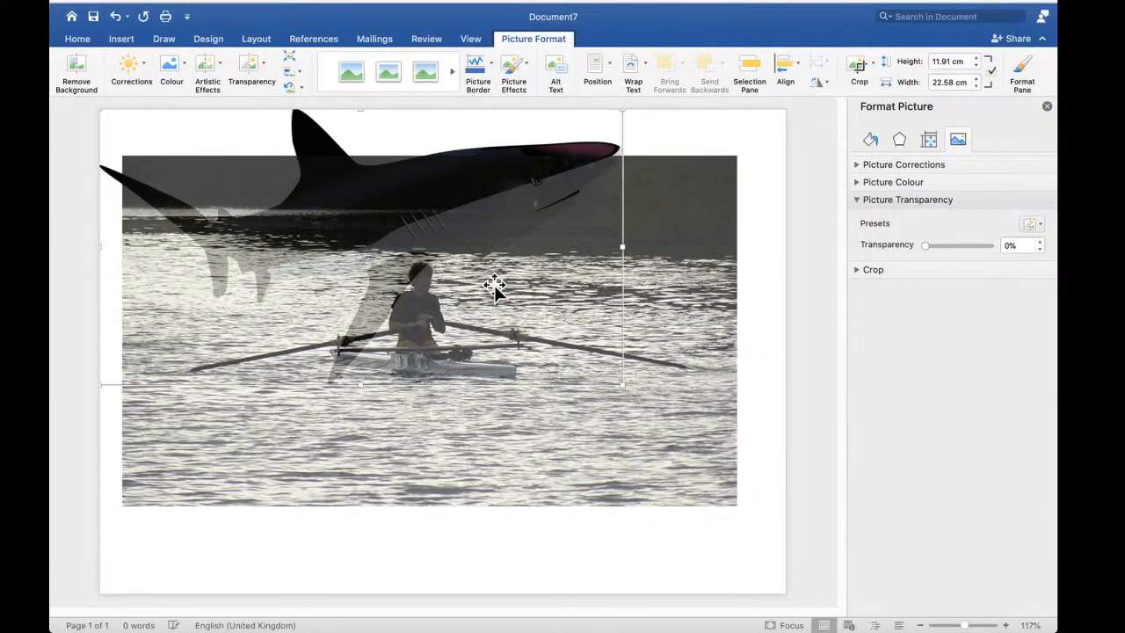
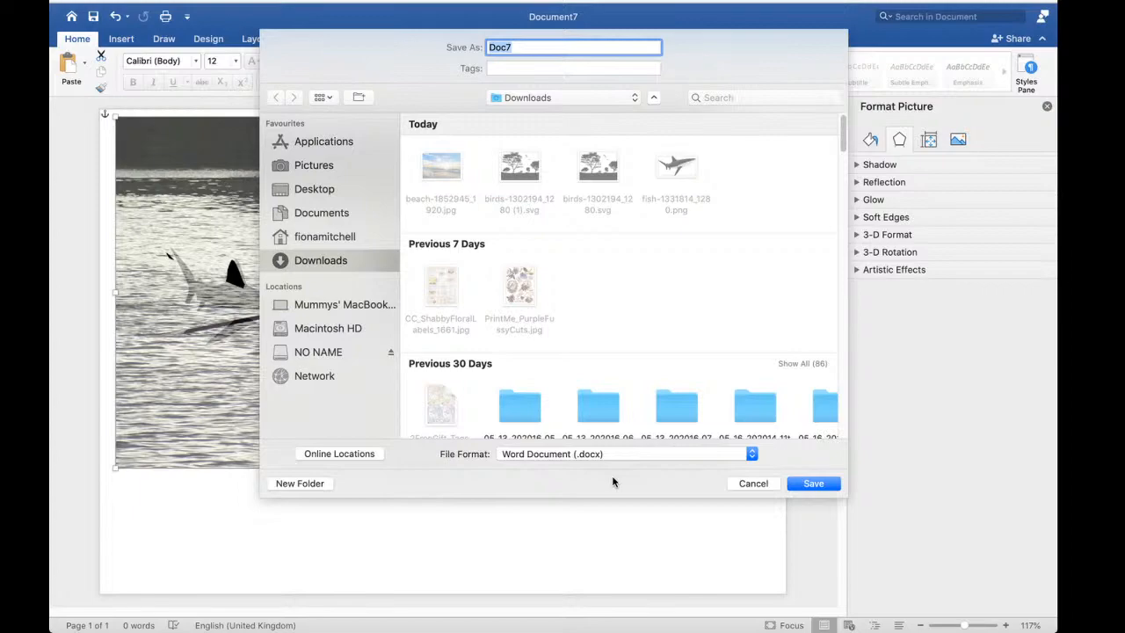
Check which file formats are offered for saving the document, and leave without saving
left_click(751, 454)
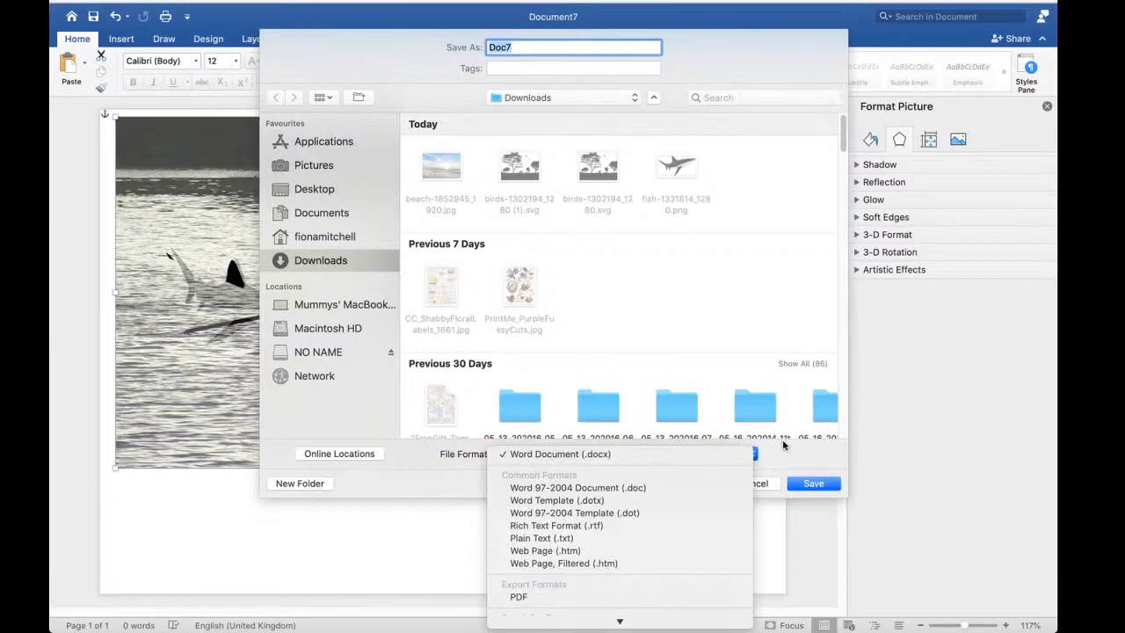
left_click(784, 443)
left_click_drag(776, 498, 724, 341)
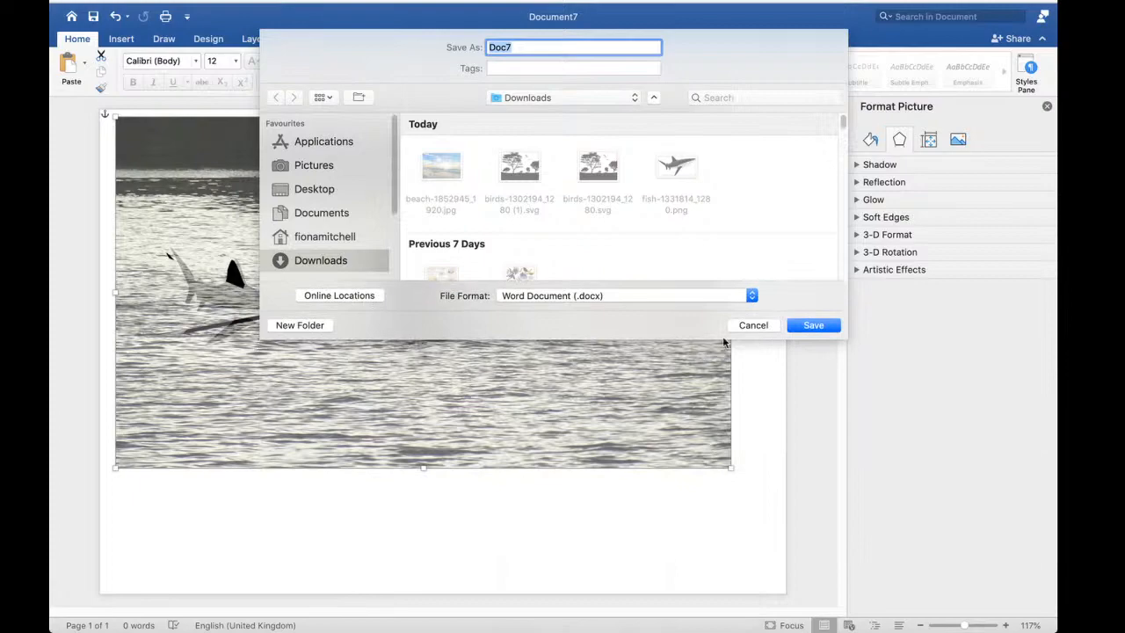
left_click(551, 296)
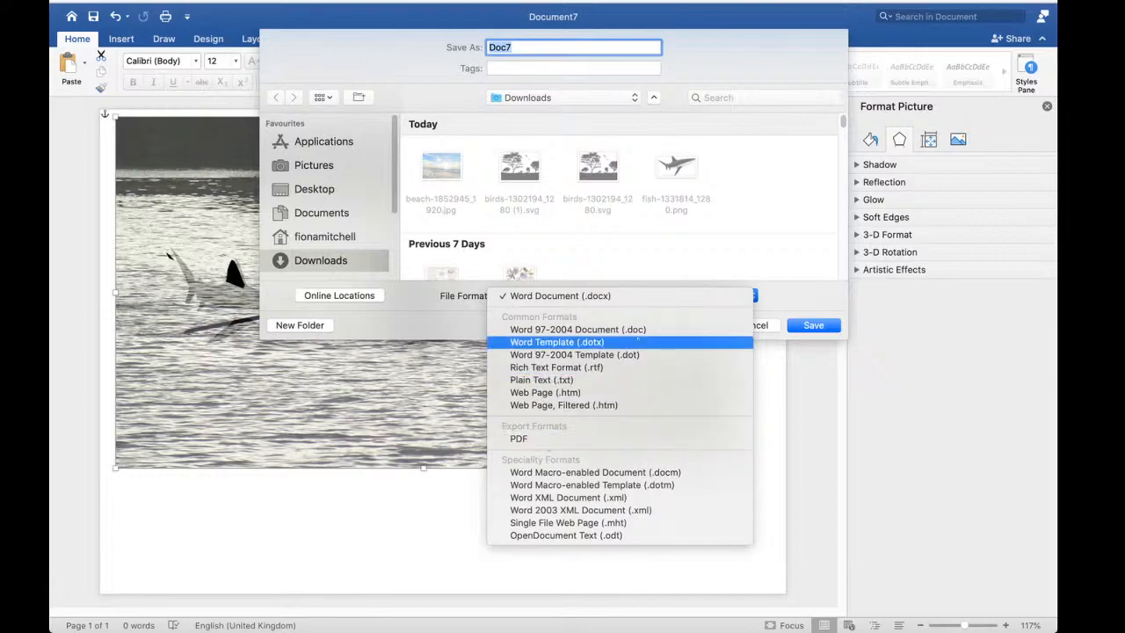
left_click(771, 287)
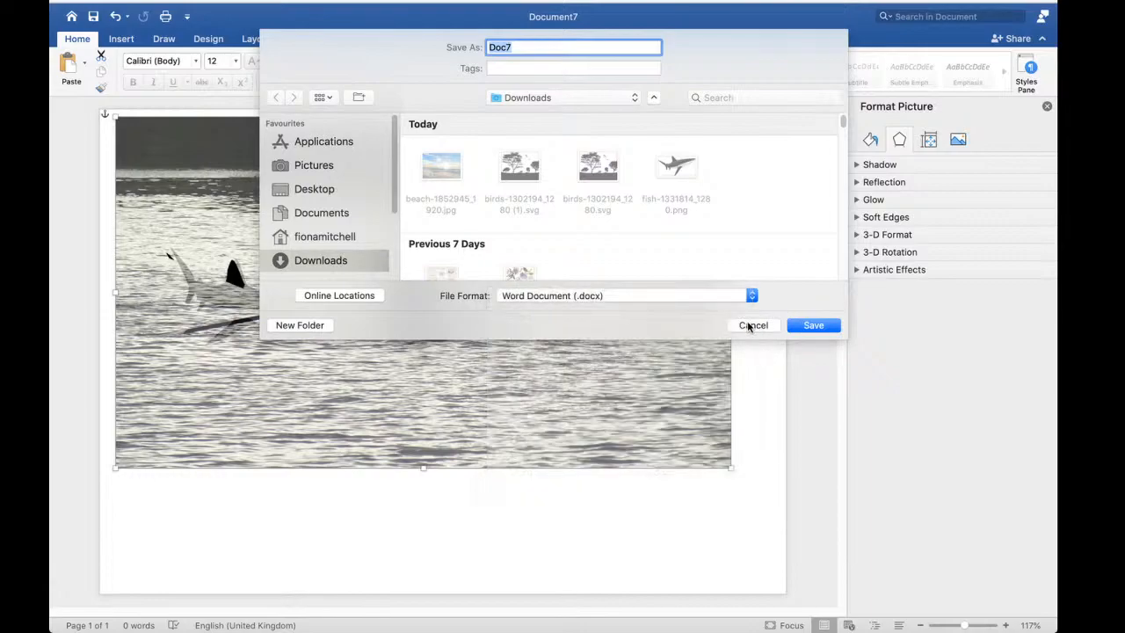
left_click(748, 327)
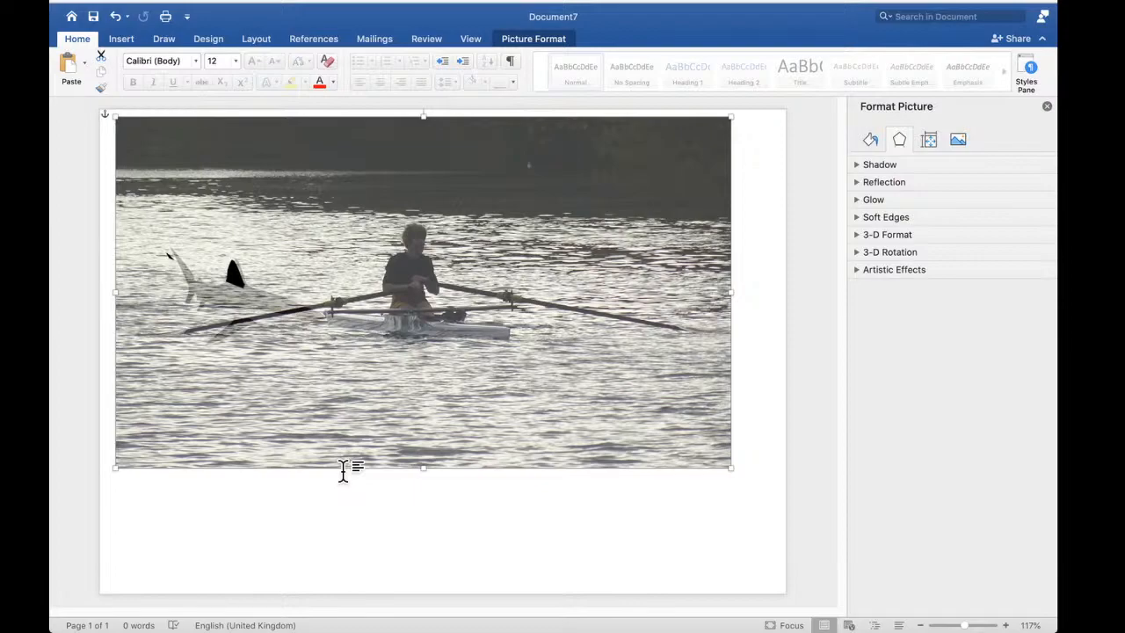
Switch to Chrome, search Pixabay's vector graphics for "beach" and look through the images
mouse_move(459, 616)
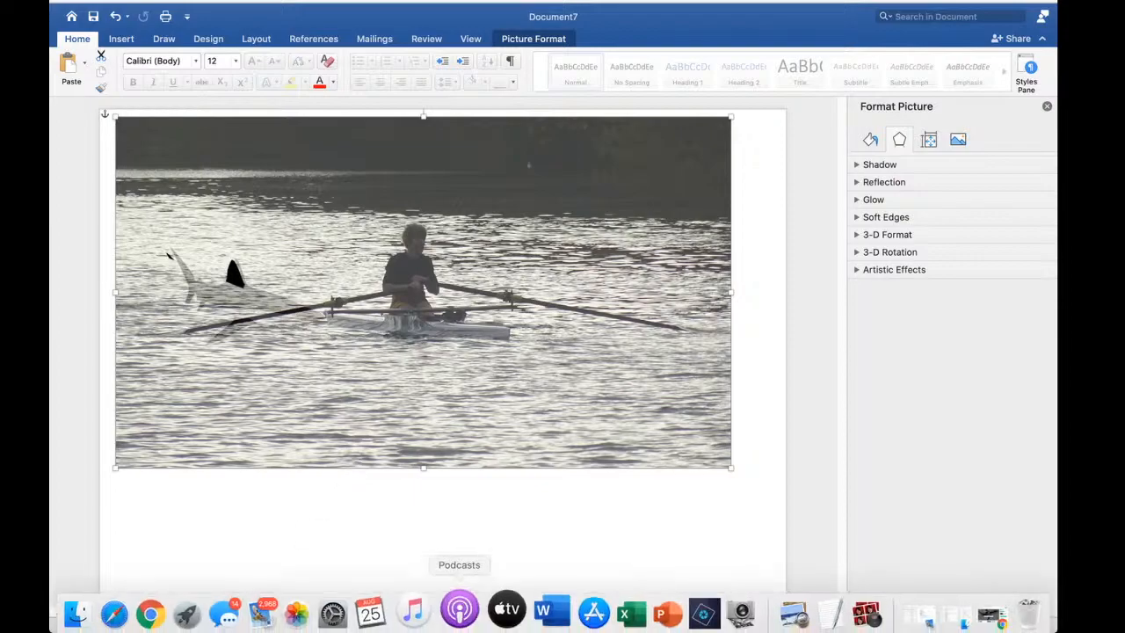
left_click(170, 607)
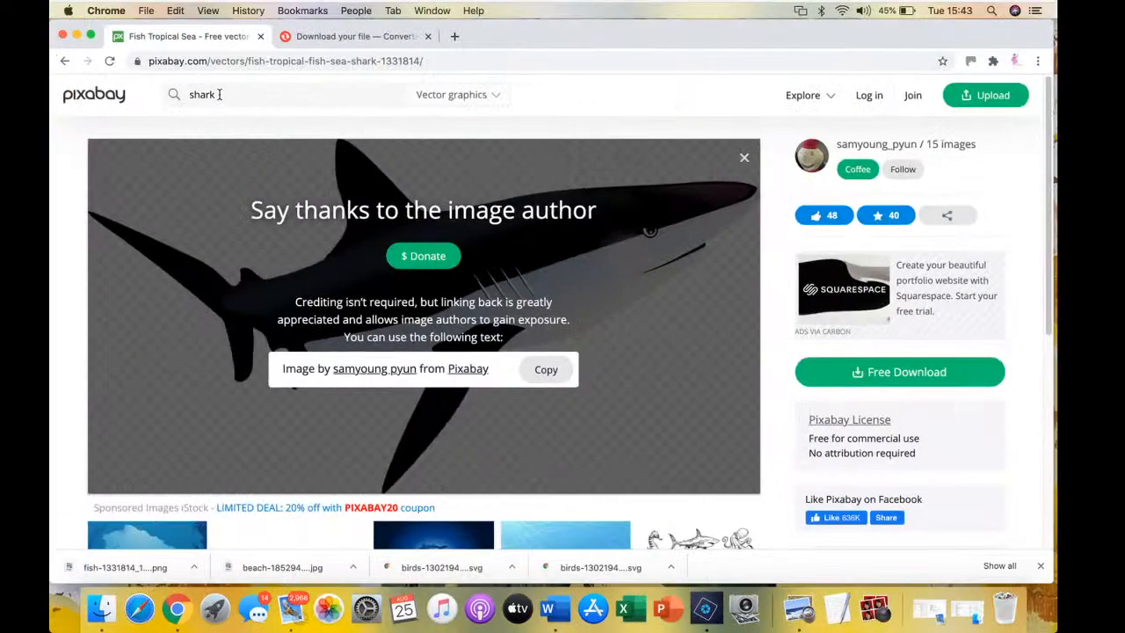
left_click_drag(219, 94, 174, 98)
type("beach")
key("Return")
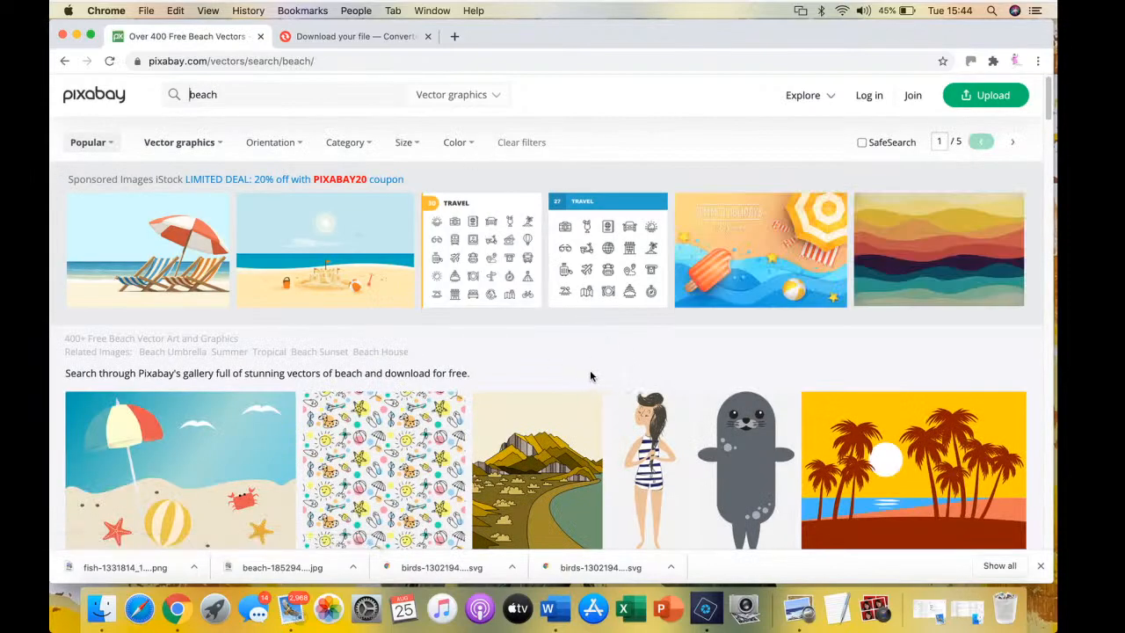
scroll(593, 372, "down", 2)
scroll(594, 374, "down", 10)
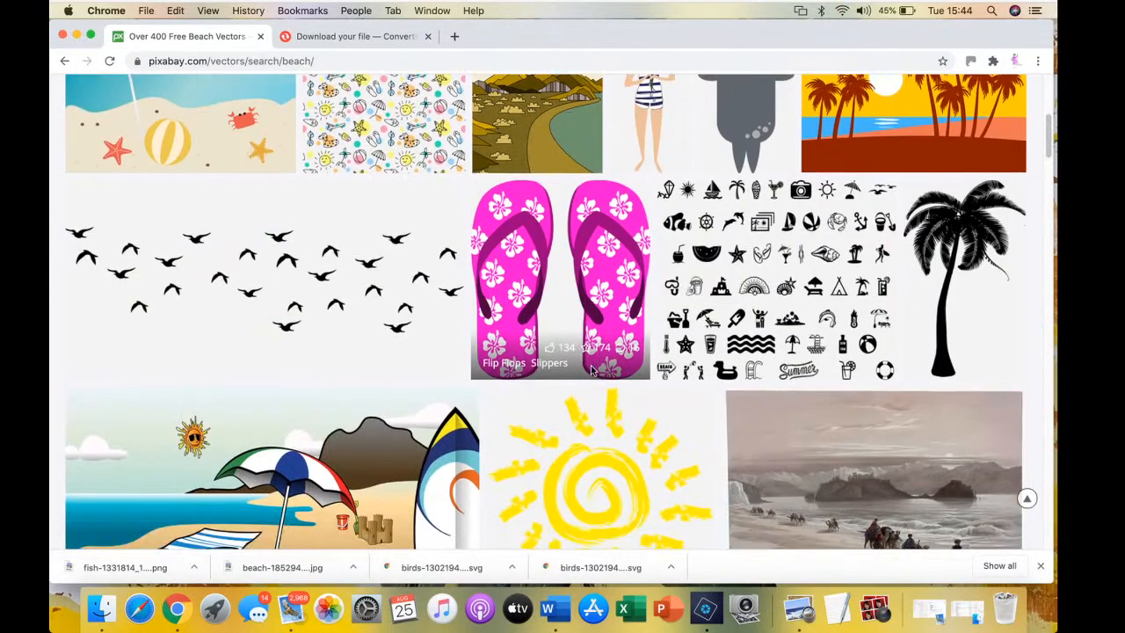
scroll(563, 355, "up", 10)
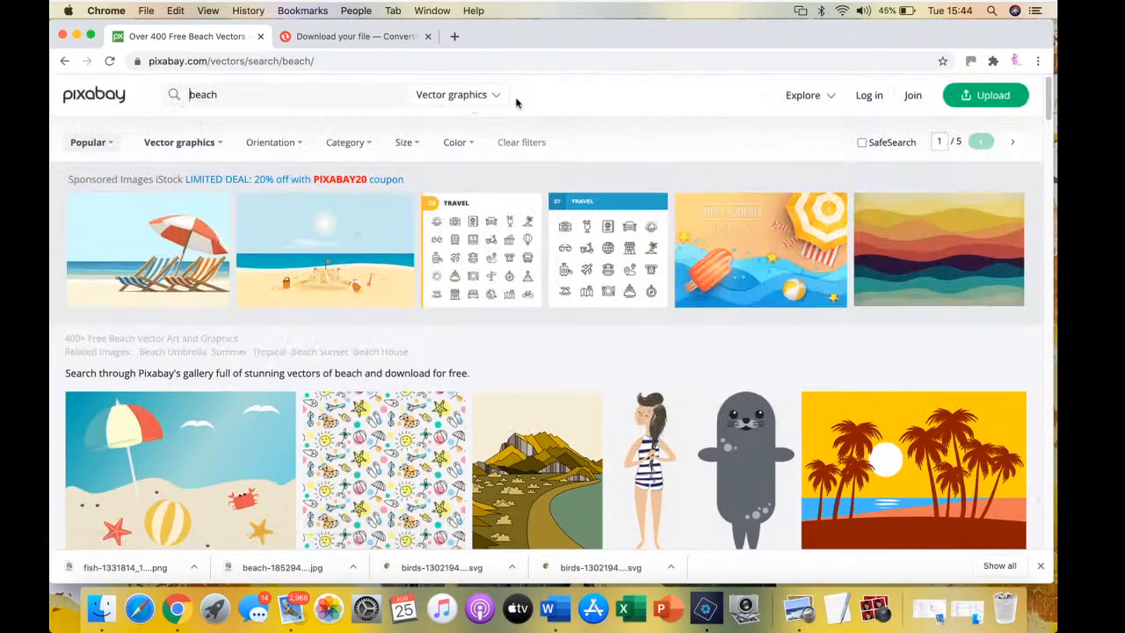
Restrict the "beach" search to photos and look through the beach pictures
left_click(492, 95)
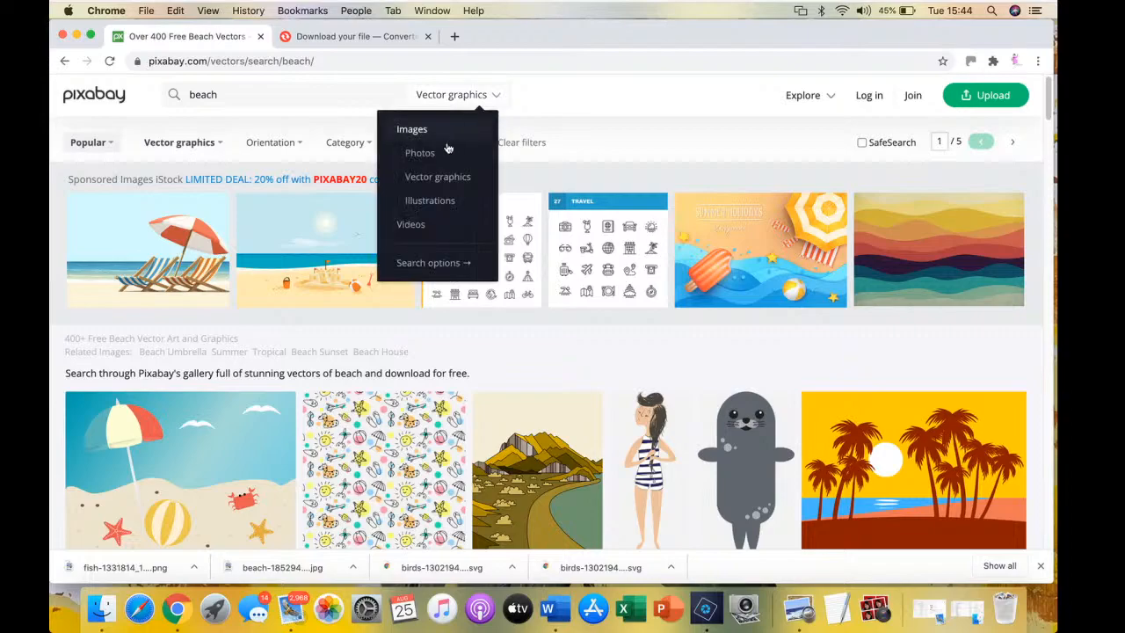
left_click(414, 150)
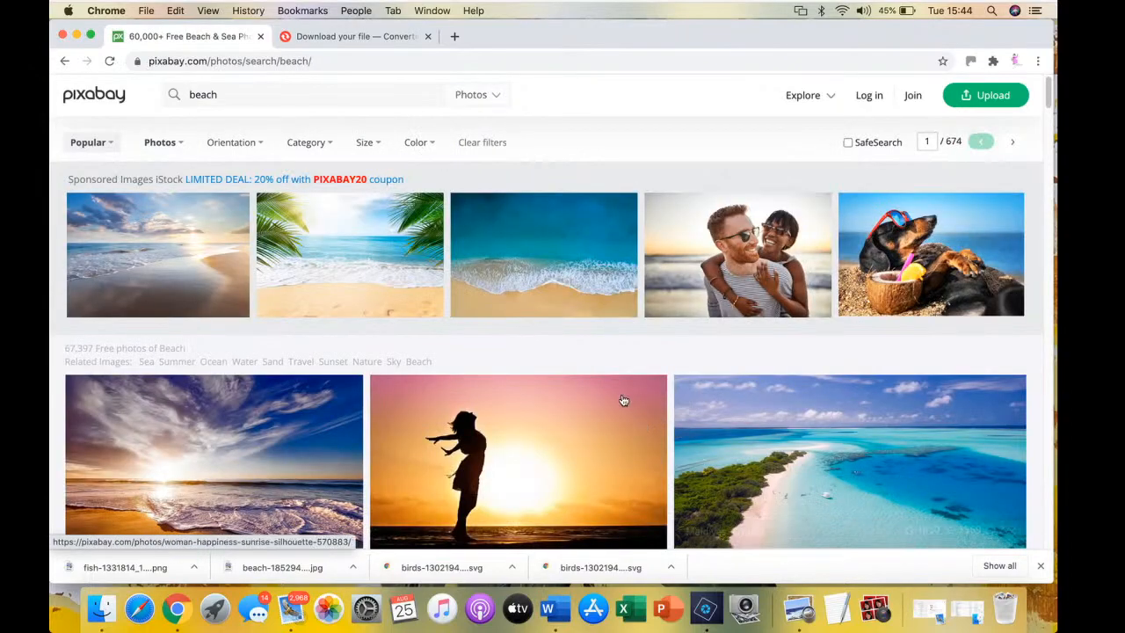
scroll(624, 401, "down", 10)
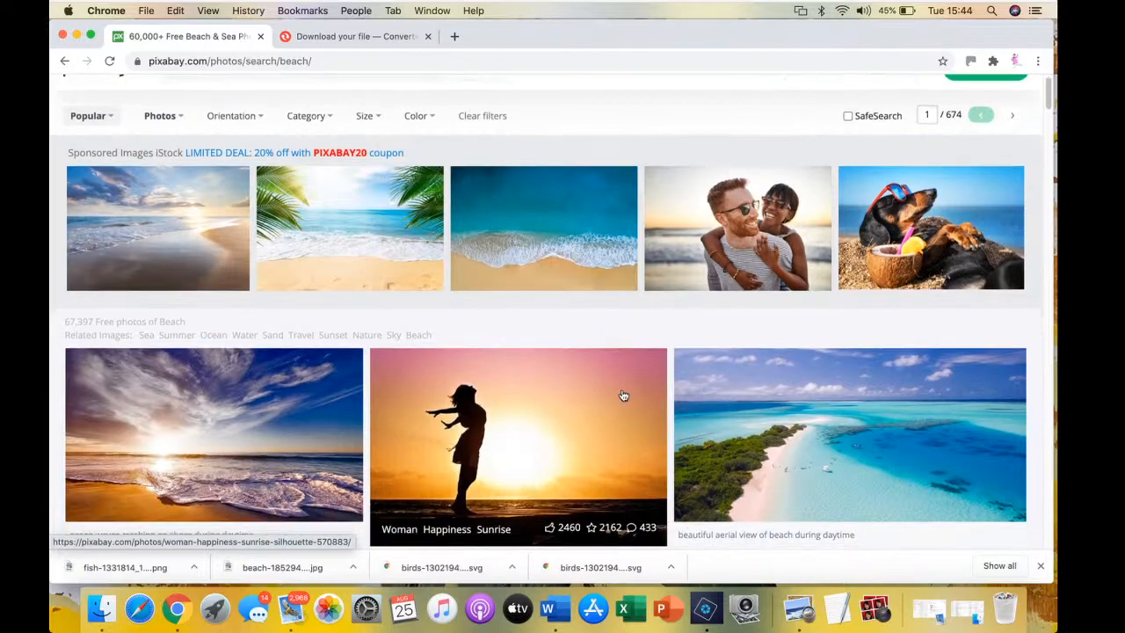
scroll(621, 379, "down", 3)
scroll(615, 369, "up", 1)
scroll(610, 359, "down", 1)
scroll(609, 359, "up", 1)
scroll(609, 358, "down", 2)
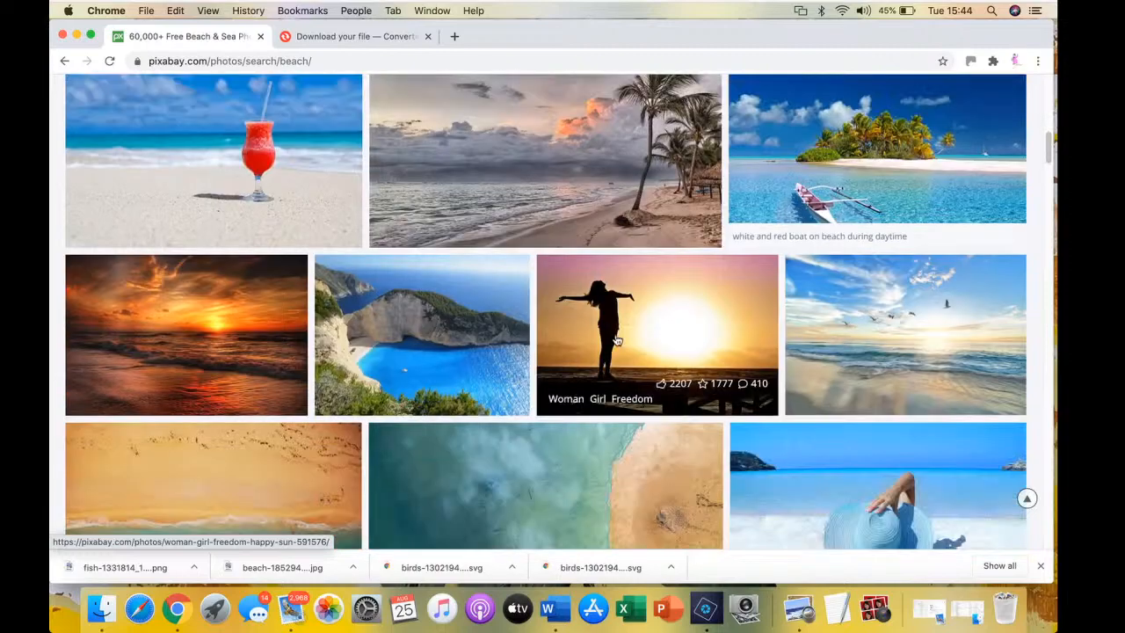
scroll(542, 373, "down", 1)
scroll(541, 372, "down", 2)
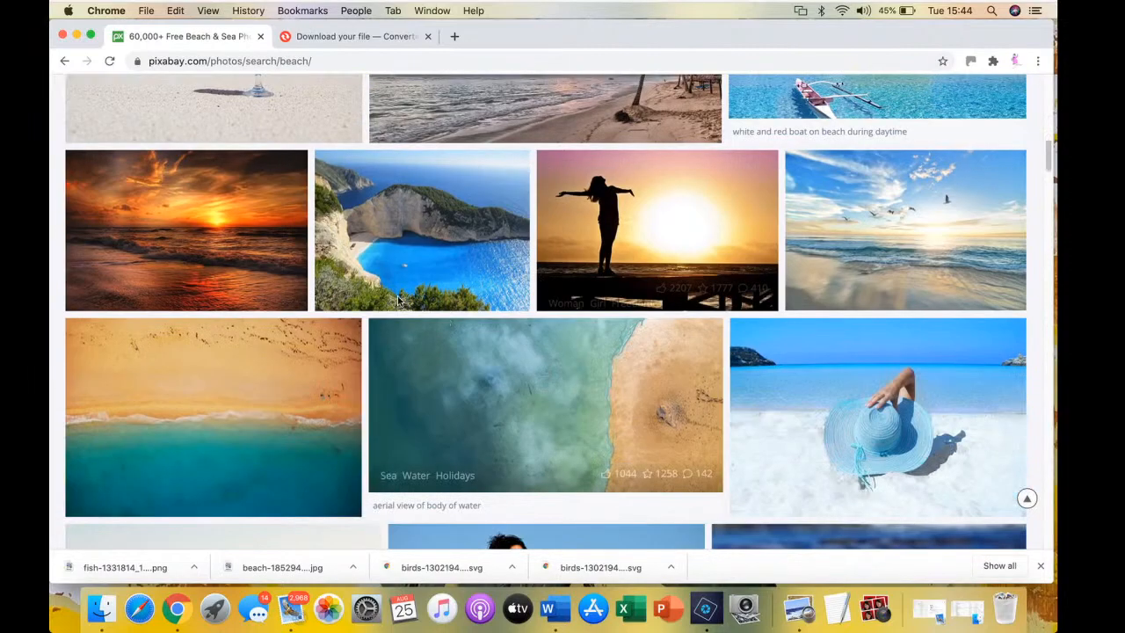
scroll(351, 155, "up", 15)
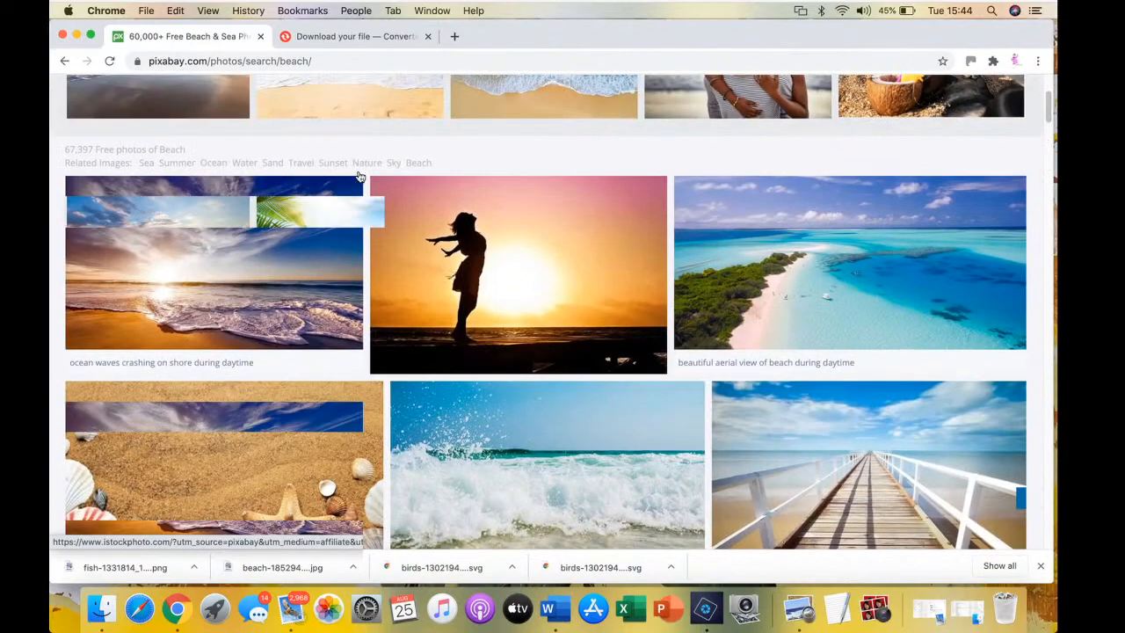
Search Pixabay's photos for "shabby chic" and browse the vintage-style pictures
left_click_drag(222, 93, 162, 101)
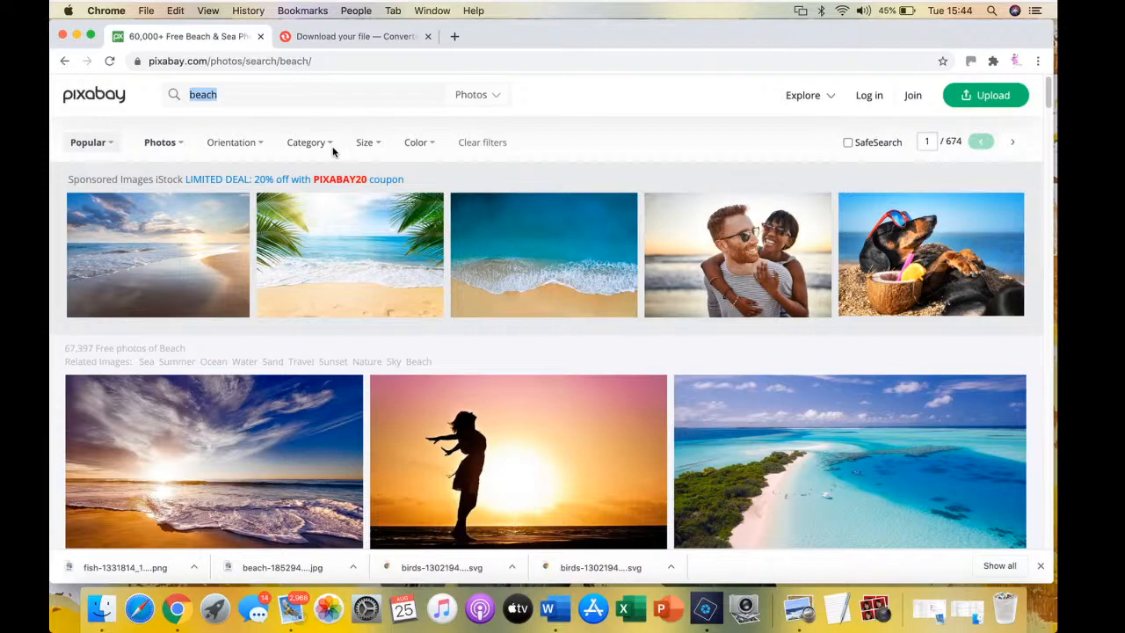
type("shabb")
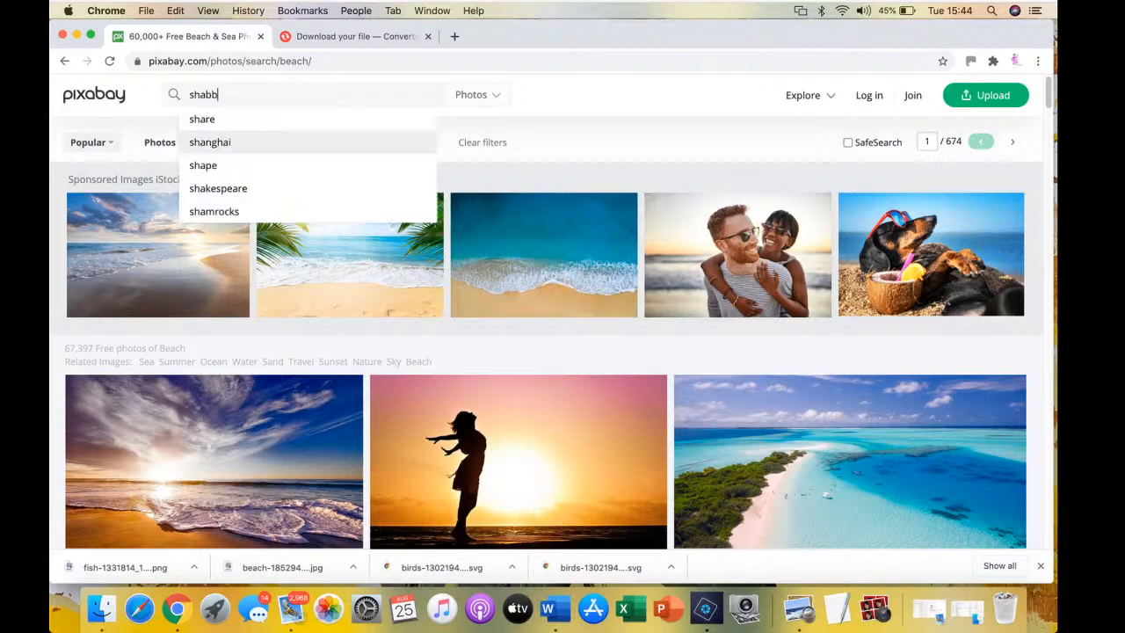
type("y chic")
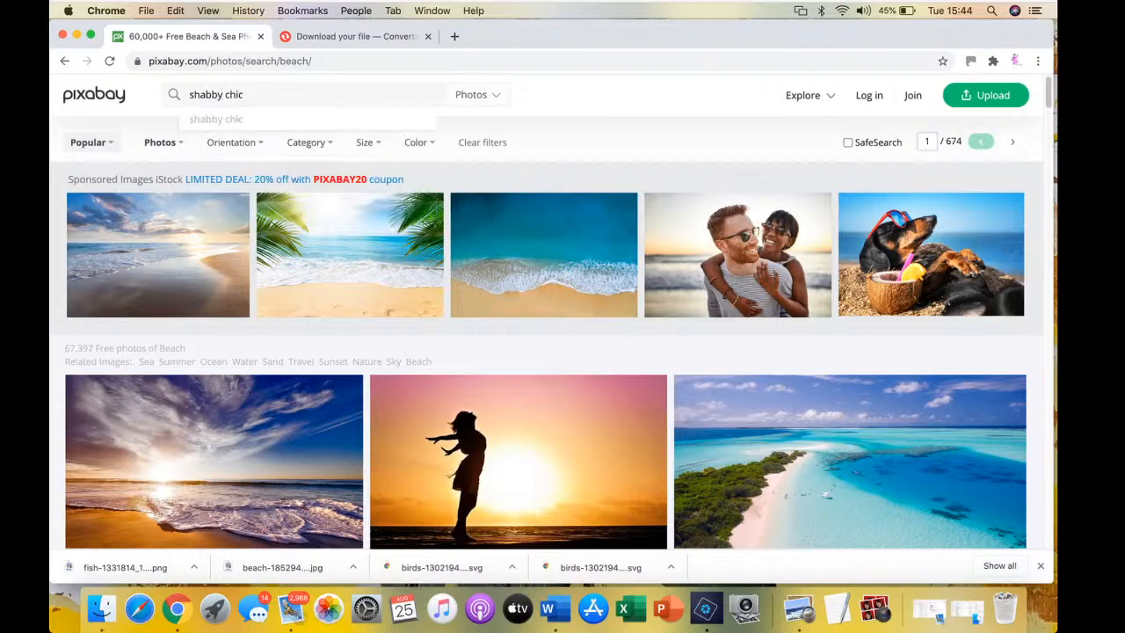
key("Return")
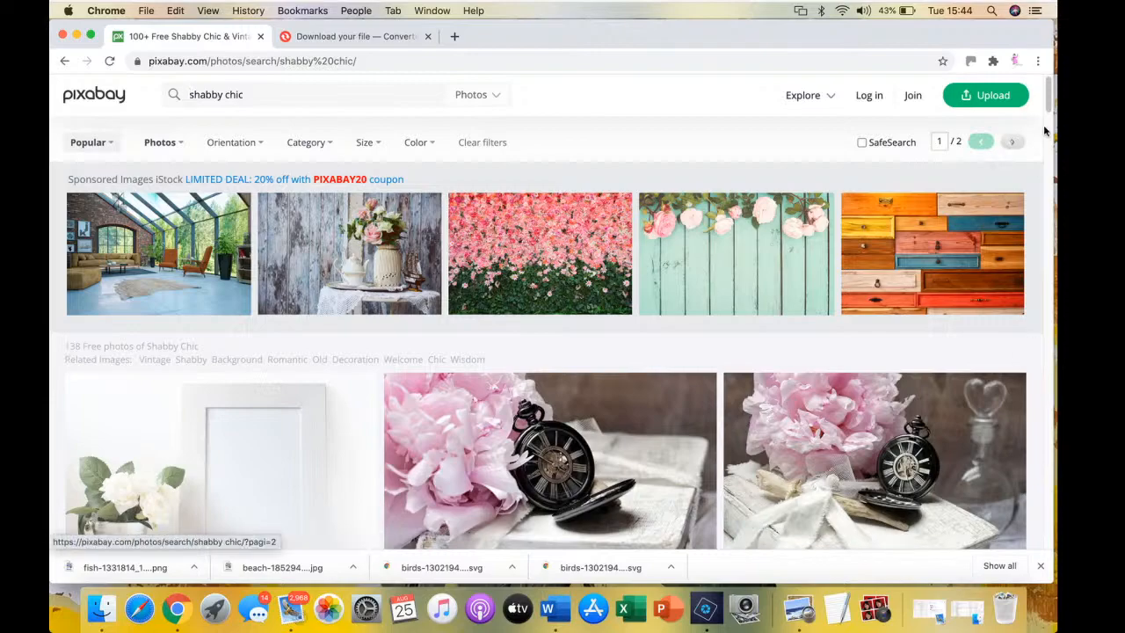
left_click_drag(1047, 107, 1051, 143)
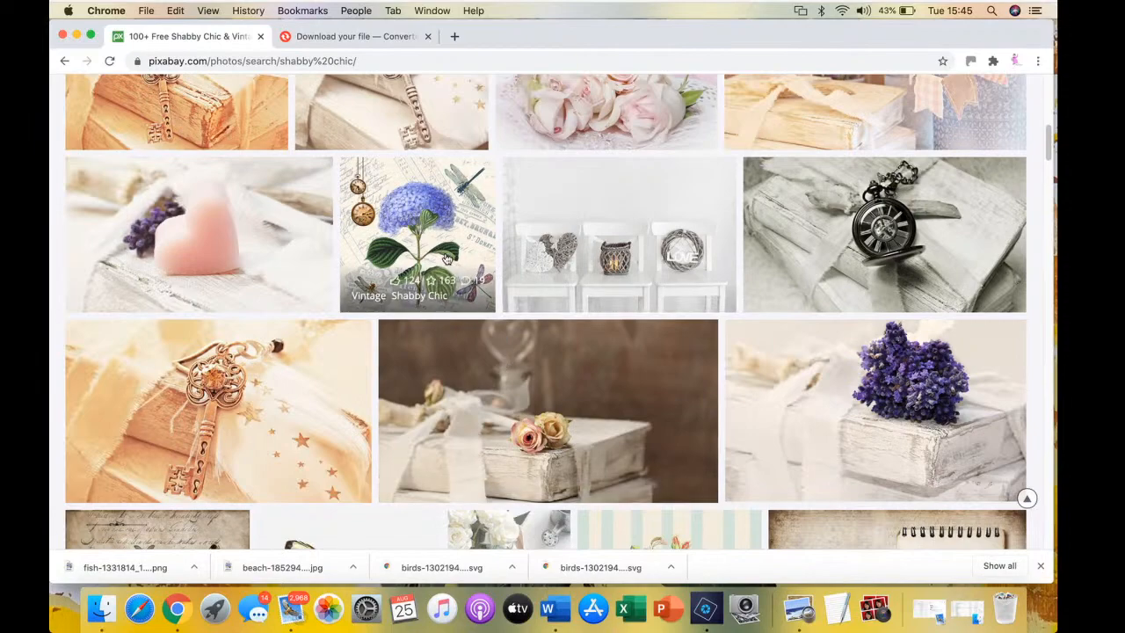
Open the blue hydrangea picture with dragonflies and pocket watches, examine all of it and return to the search results
left_click(417, 255)
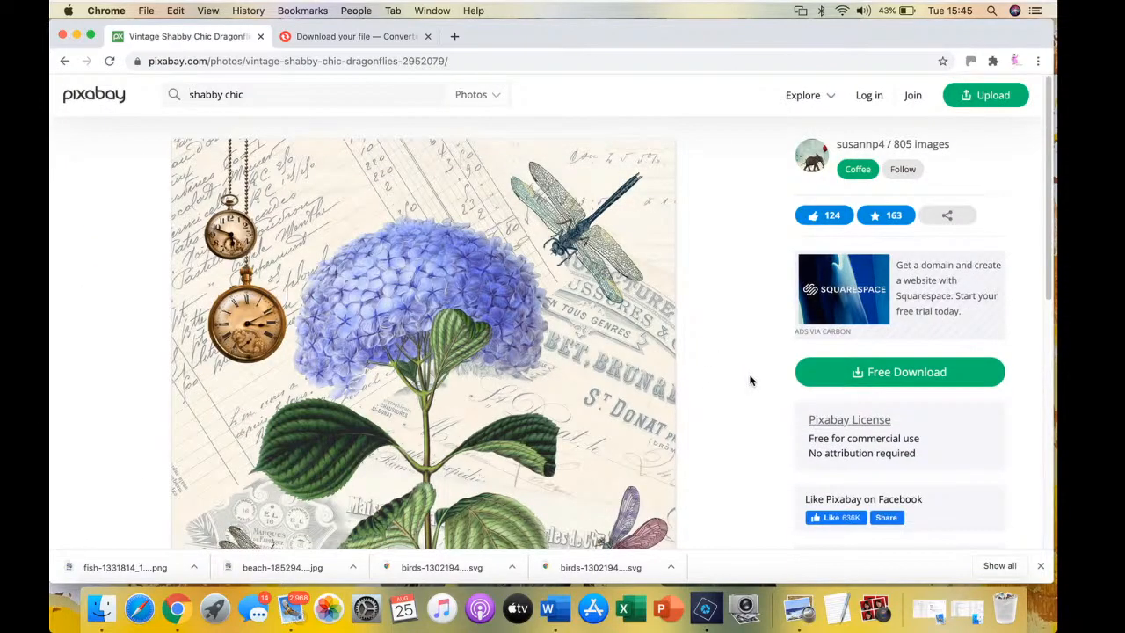
left_click_drag(1050, 257, 1051, 313)
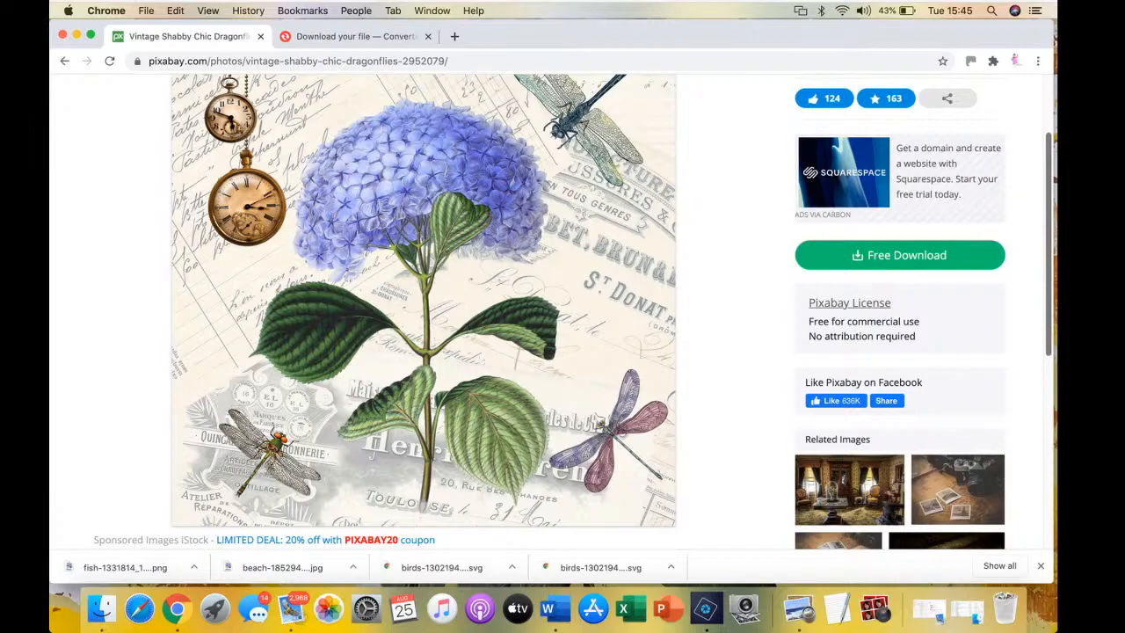
left_click_drag(1051, 313, 1050, 256)
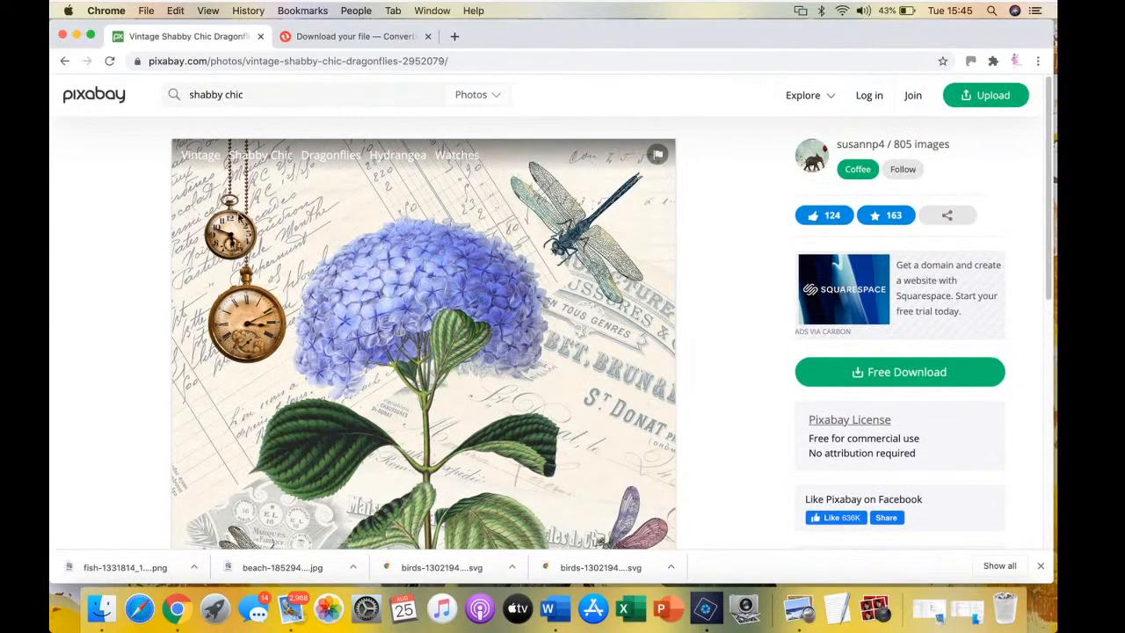
left_click(65, 64)
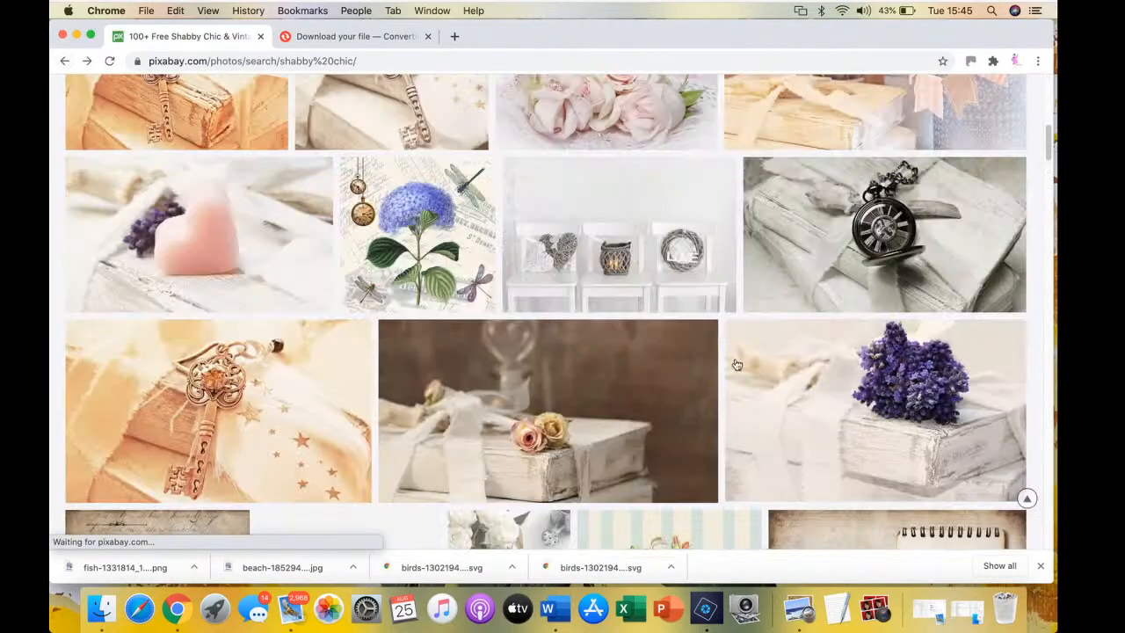
Examine the torn-paper background with red roses, and open the plain parchment background with roses along its lower edge
left_click_drag(1045, 165, 1053, 257)
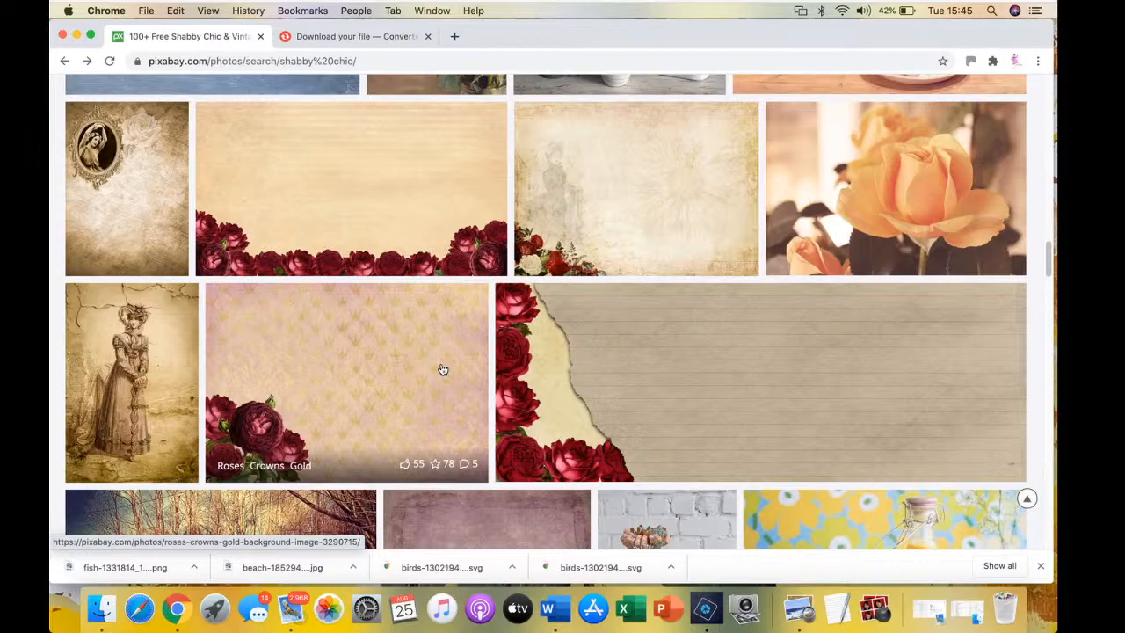
left_click(628, 376)
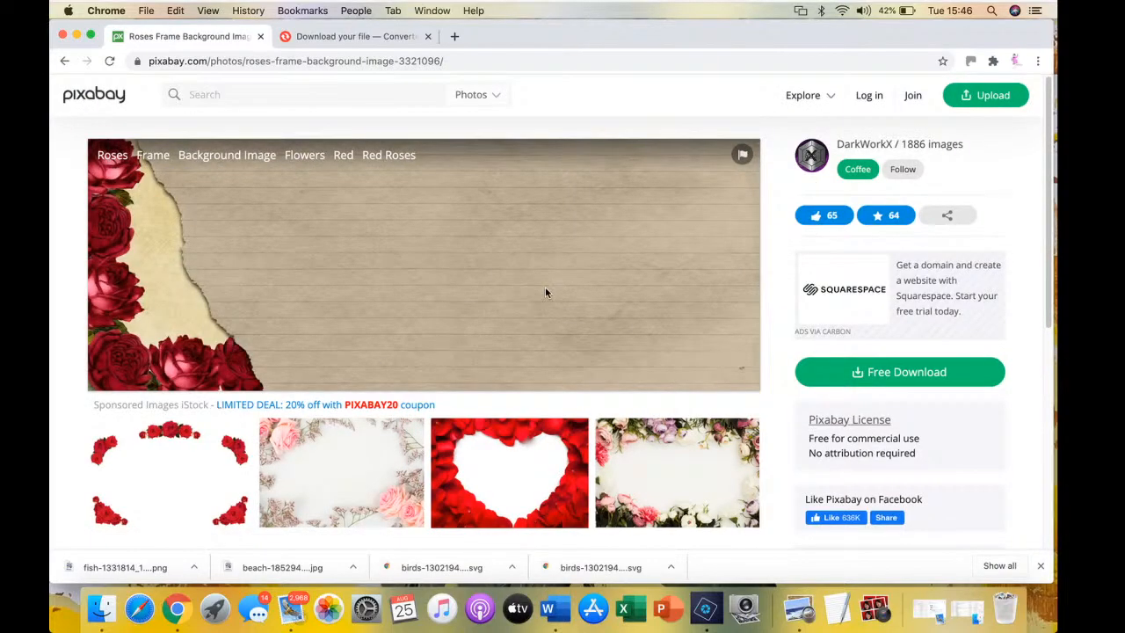
left_click(64, 61)
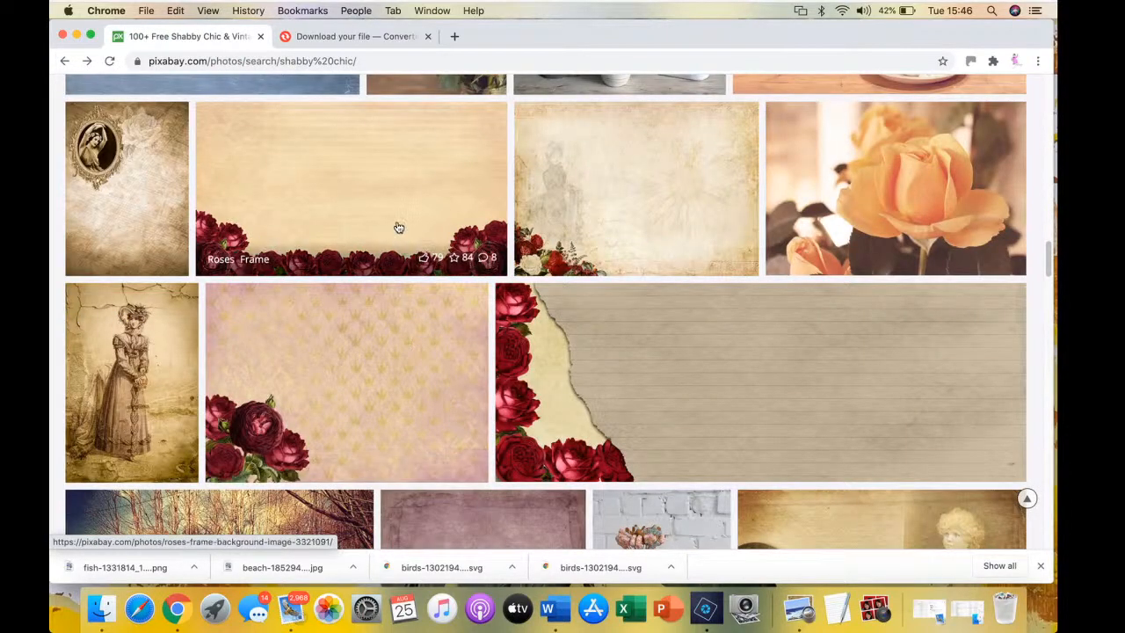
left_click(398, 228)
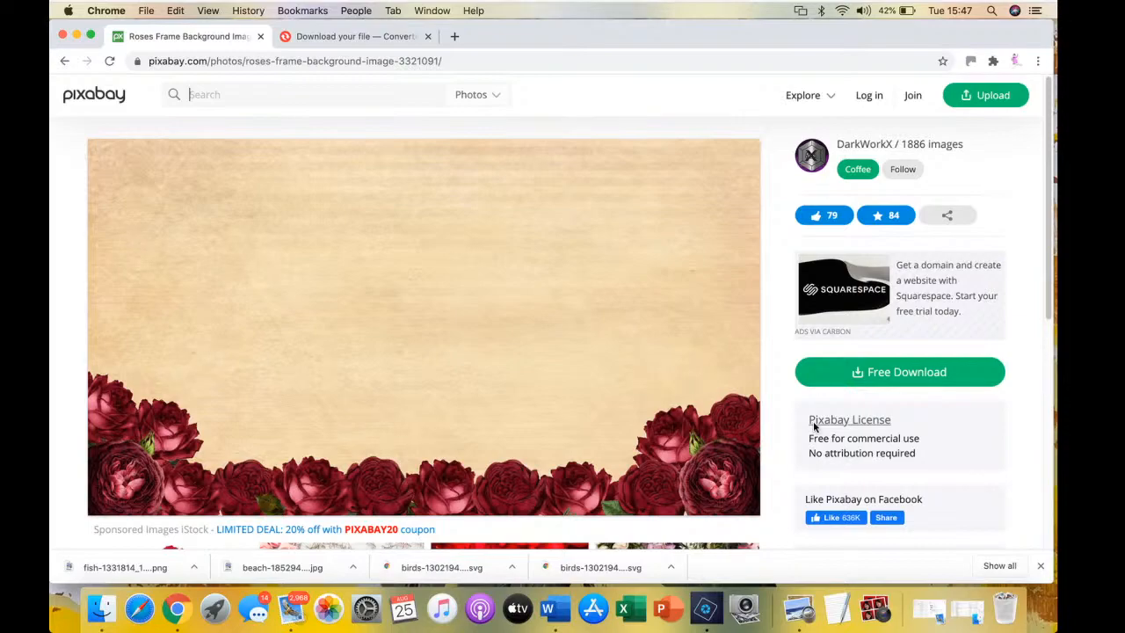
Quit Chrome and open Photo Booth in full screen
left_click(100, 12)
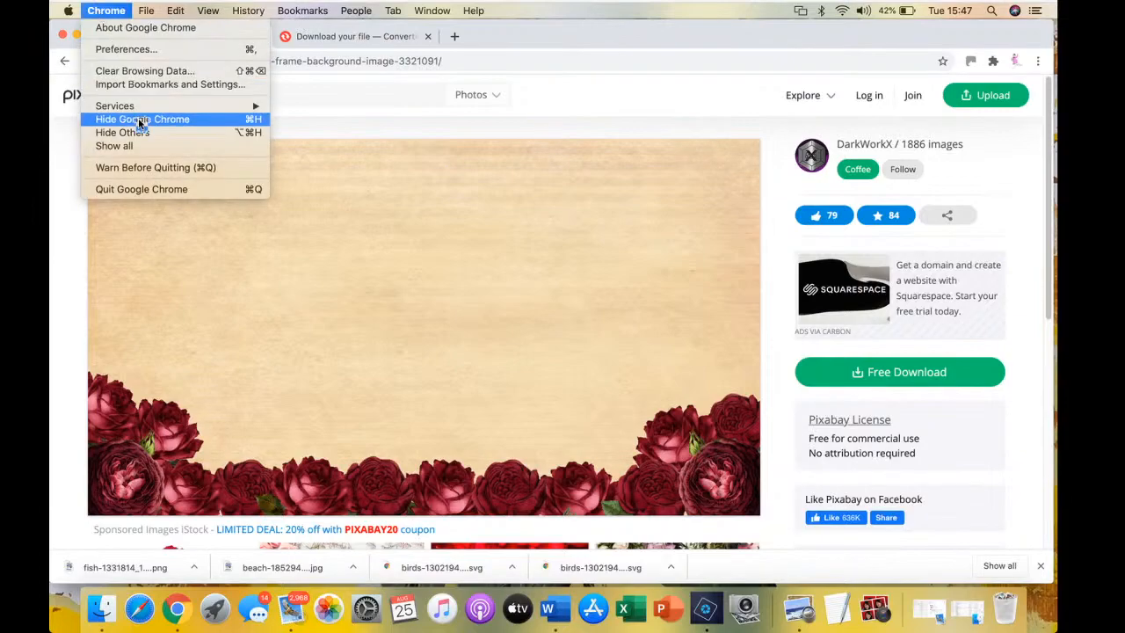
left_click(141, 189)
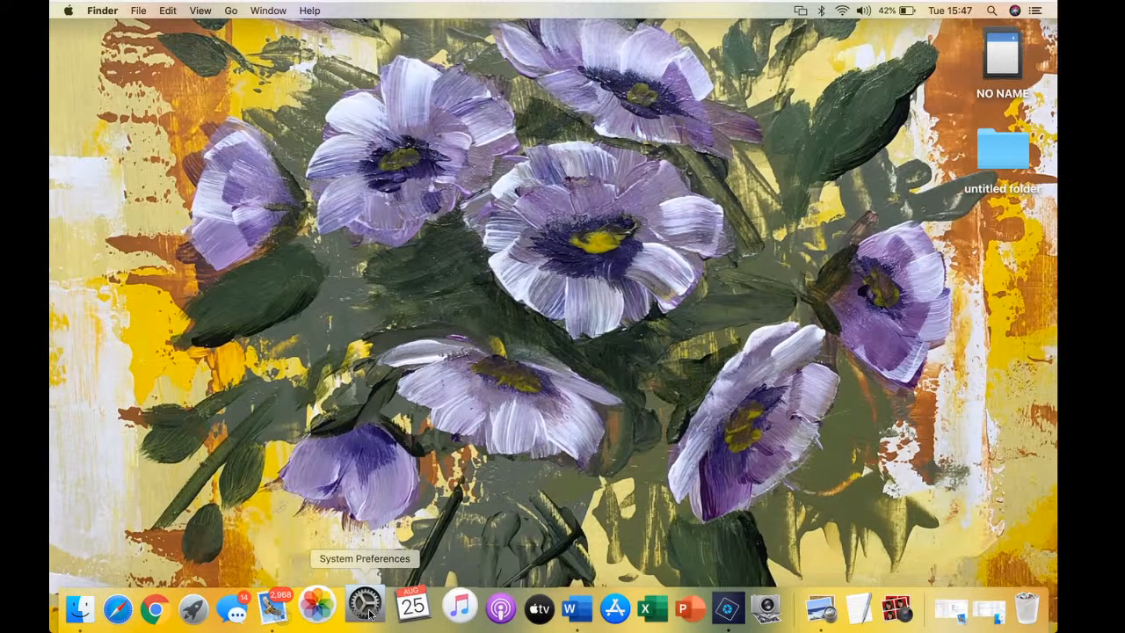
left_click(868, 606)
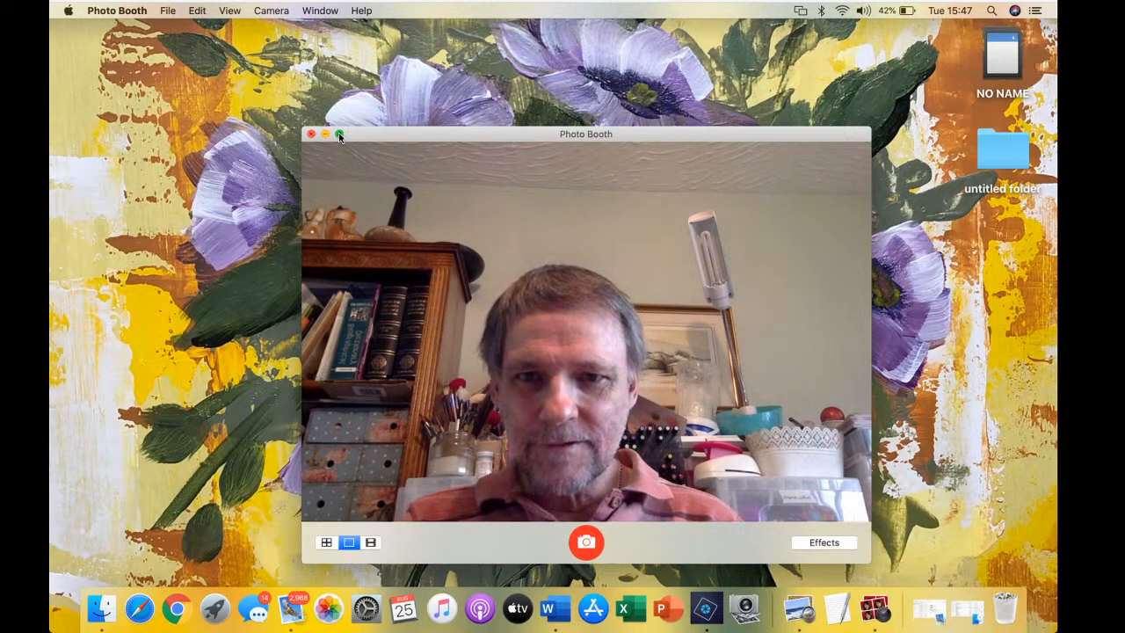
left_click(340, 136)
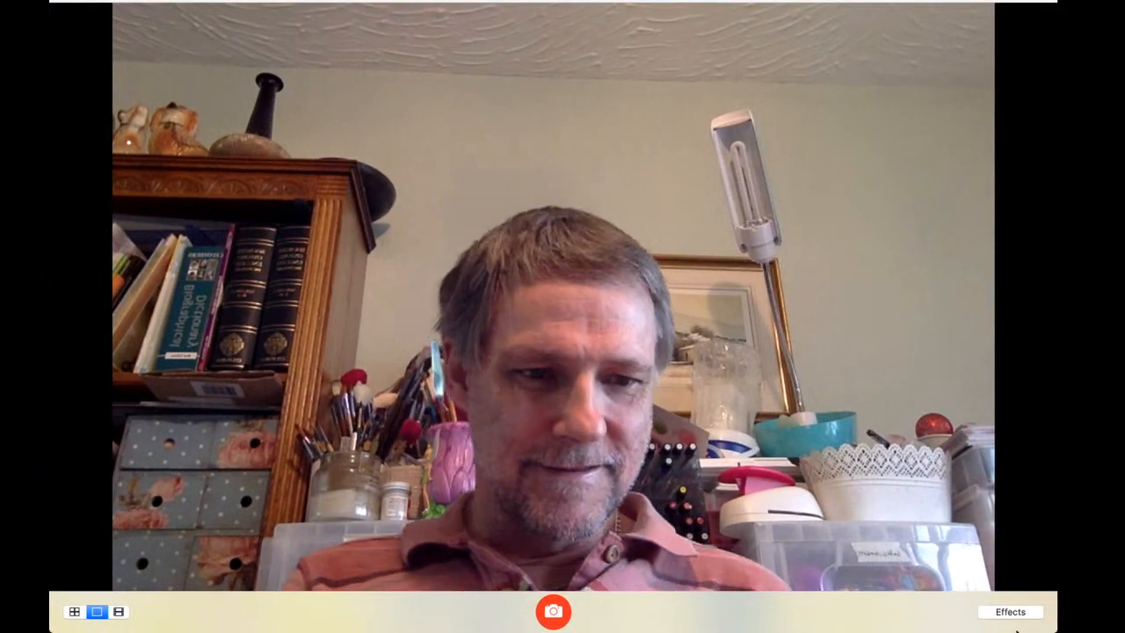
Try the Lovestruck effect on the camera picture and switch to the Dizzy effect
left_click(993, 612)
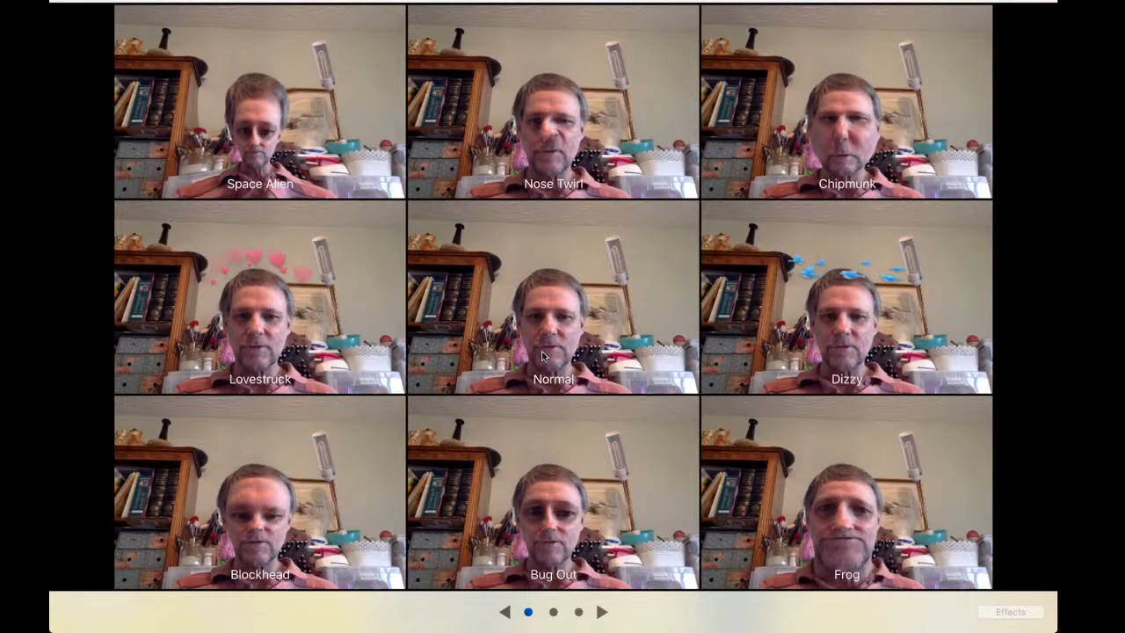
left_click(213, 268)
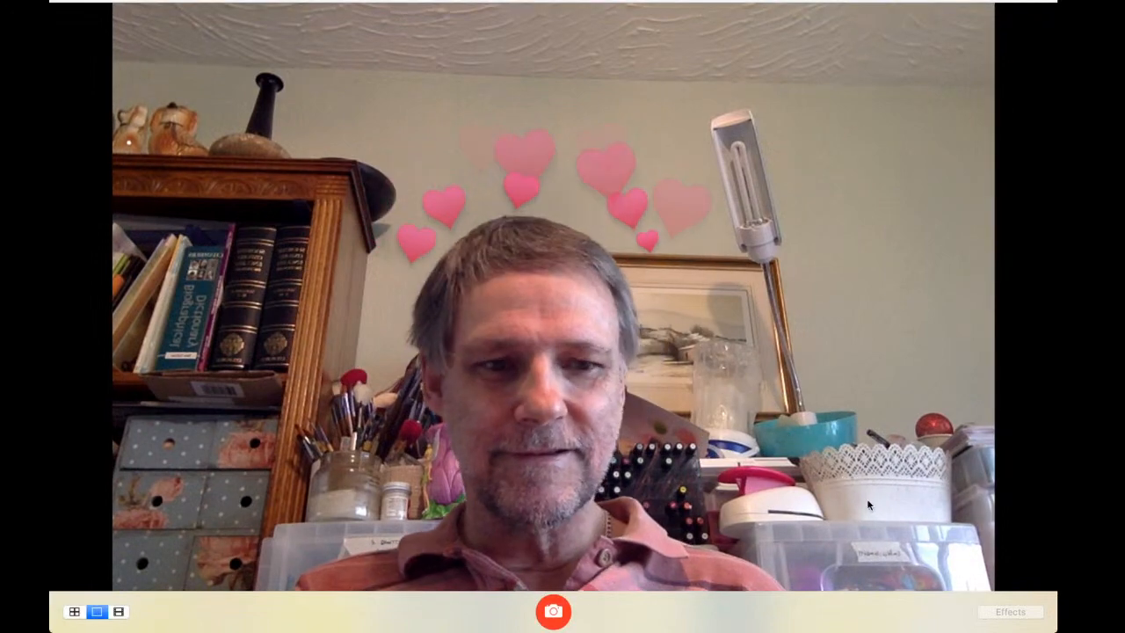
left_click(1011, 612)
left_click(923, 365)
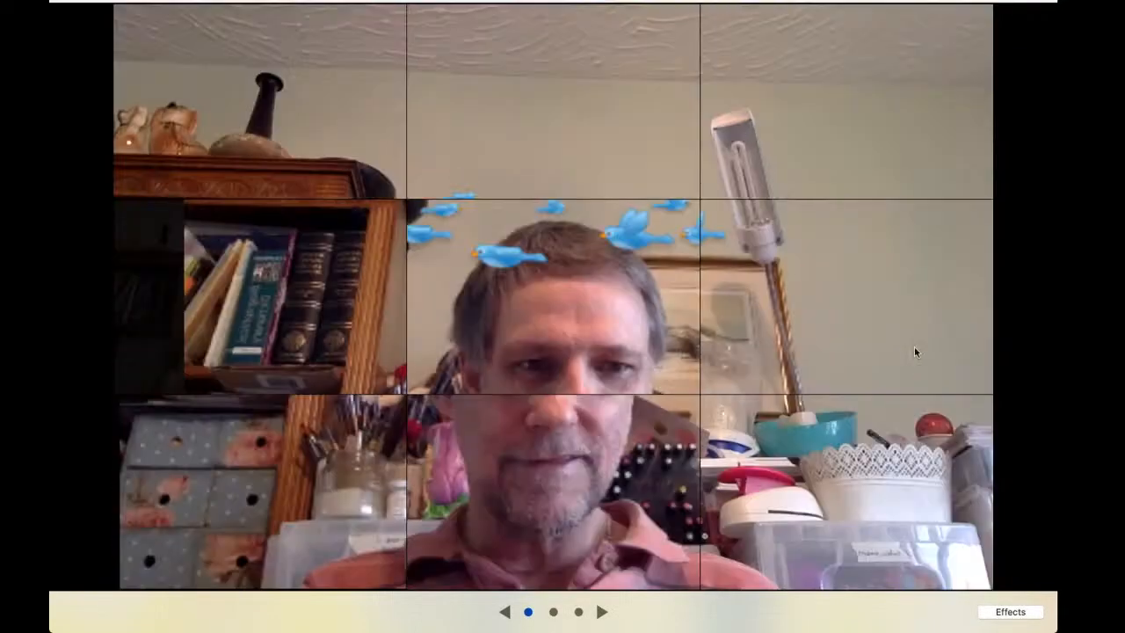